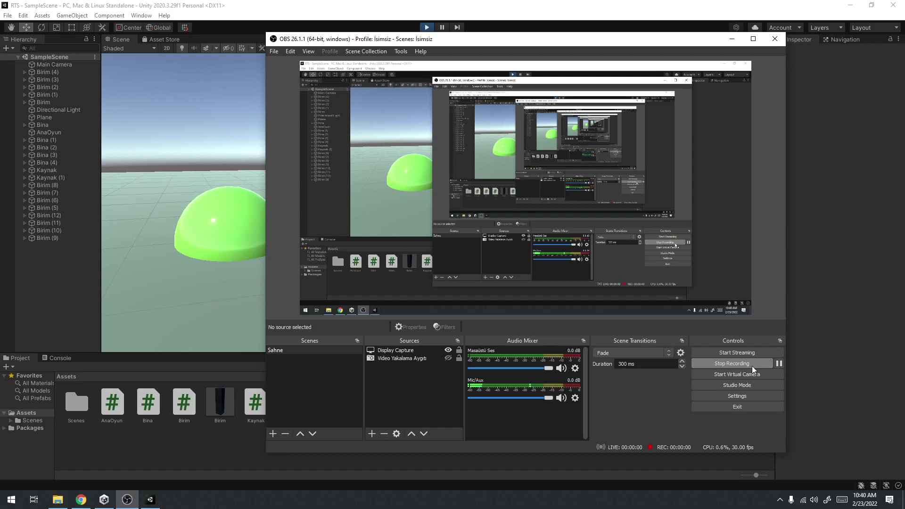
Step: Send four units to the green and dark domes in the running game, then stop play mode
click(516, 5)
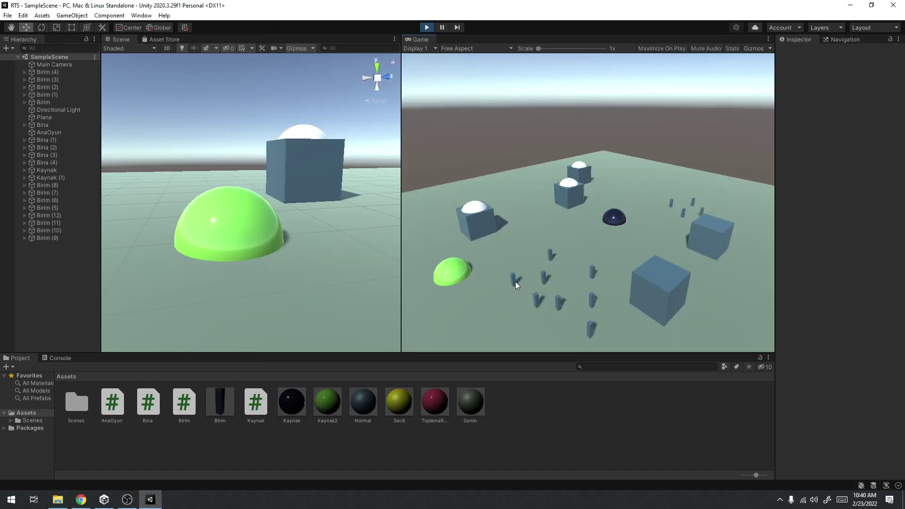
click(513, 280)
right_click(453, 272)
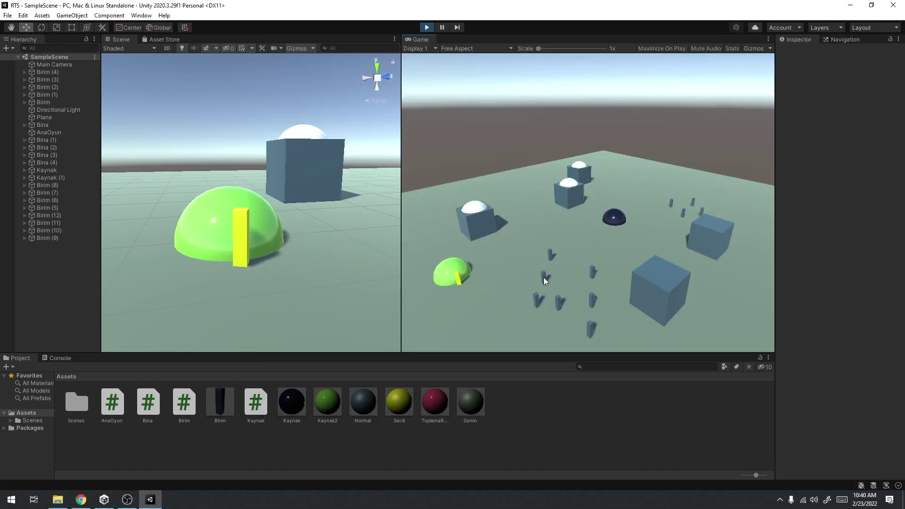
click(544, 277)
right_click(439, 272)
click(550, 257)
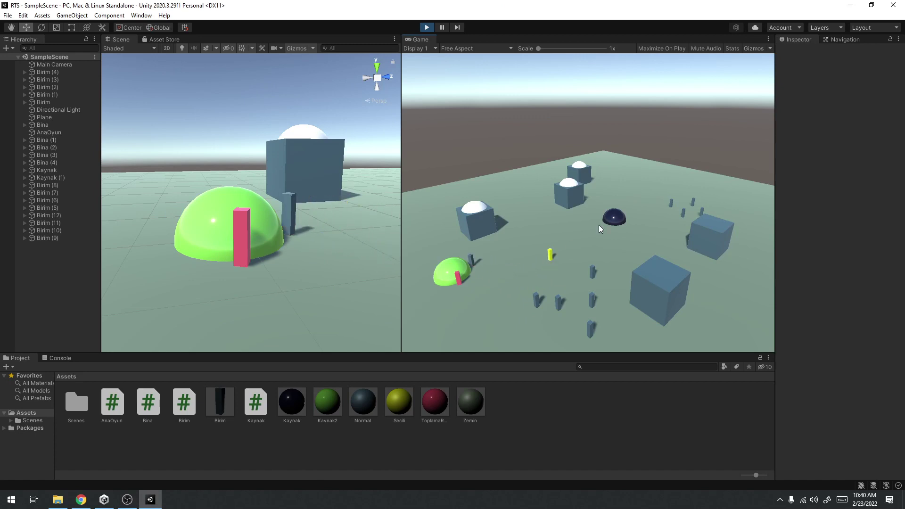
right_click(600, 224)
click(592, 272)
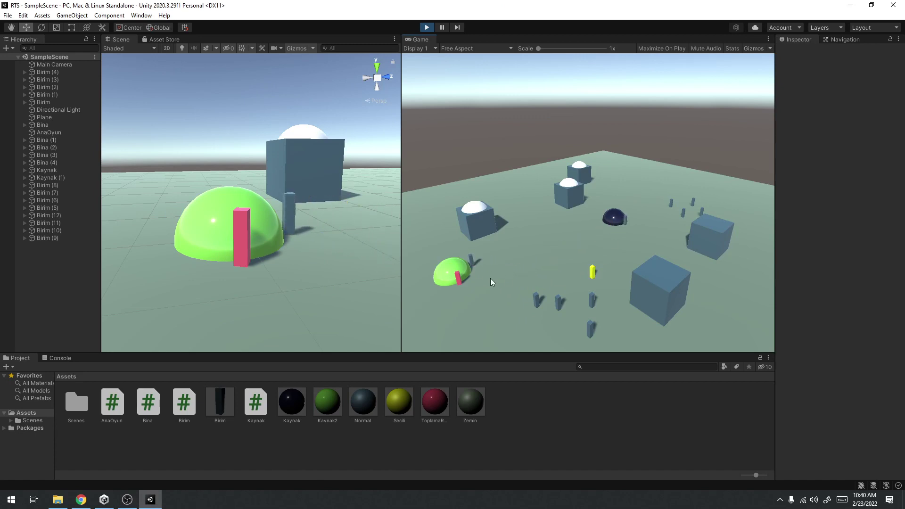
right_click(449, 276)
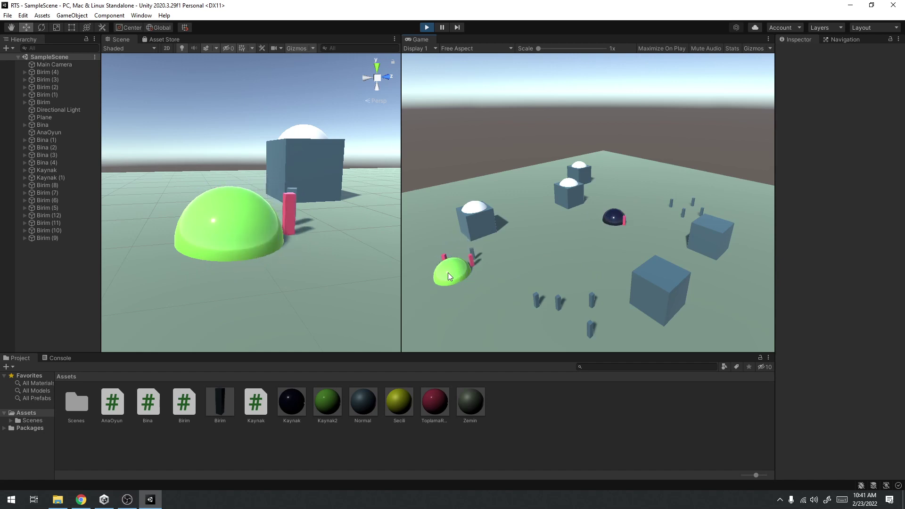
click(429, 31)
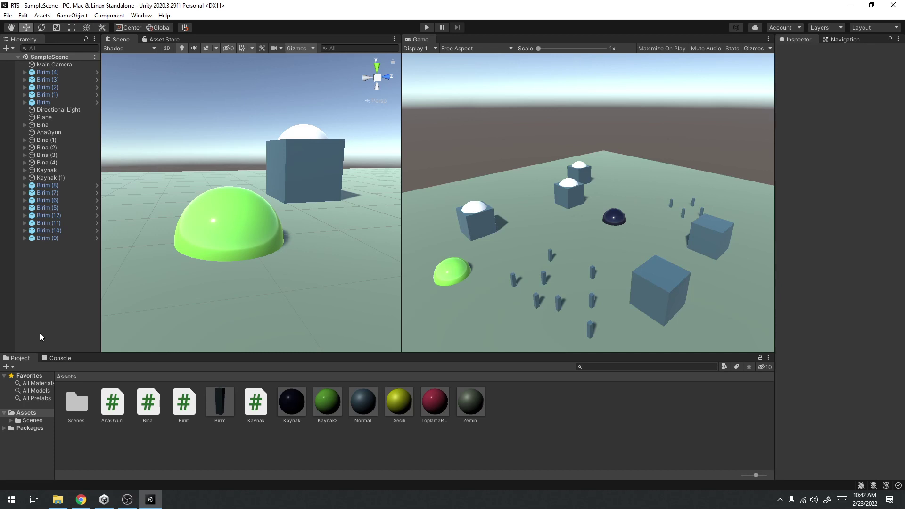
Step: Add a UI Panel from the Hierarchy's context menu, creating a Canvas and EventSystem
right_click(36, 281)
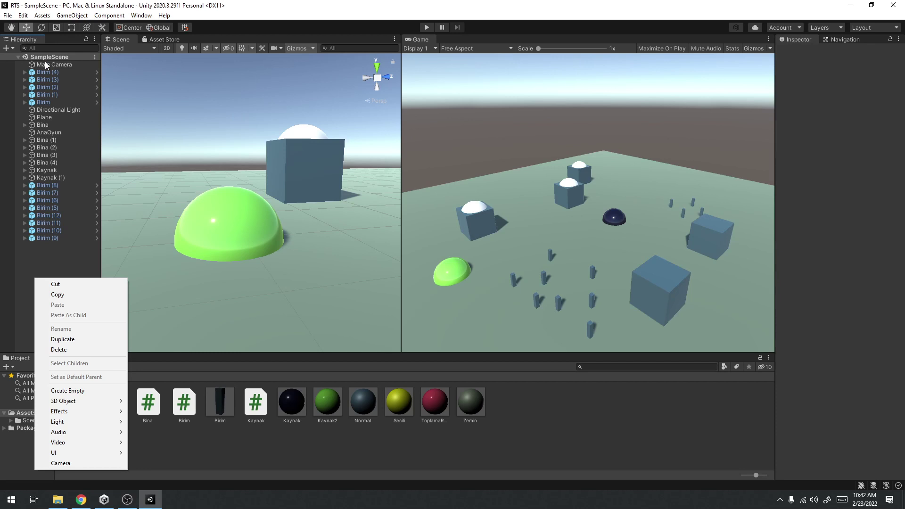
mouse_move(56, 453)
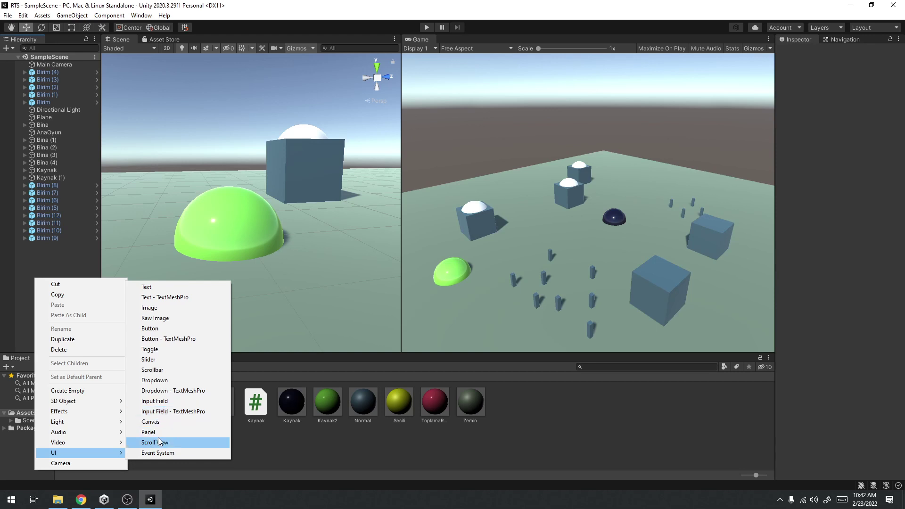
click(157, 432)
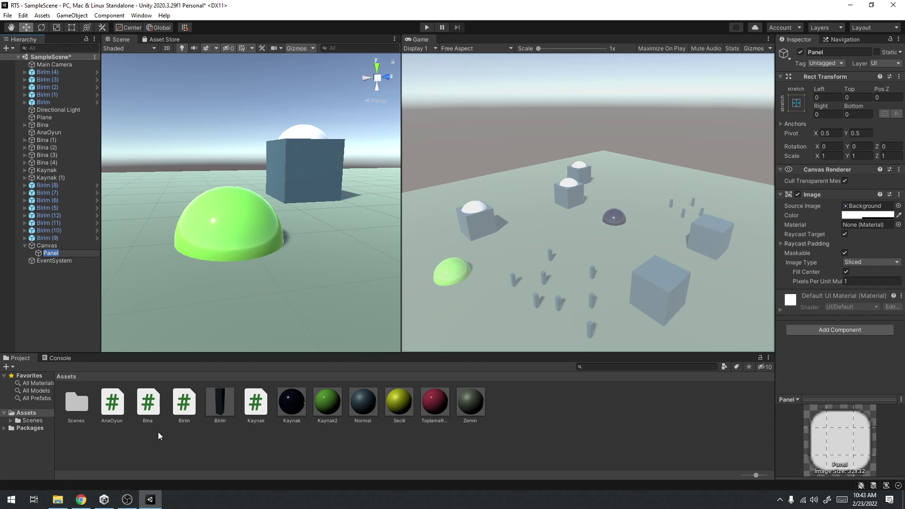
click(47, 246)
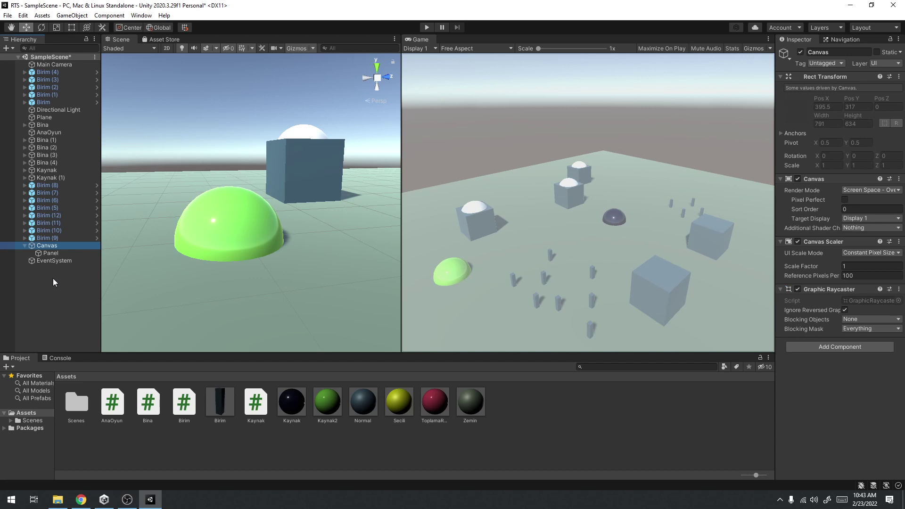
click(51, 252)
click(51, 247)
click(53, 252)
click(53, 248)
click(53, 252)
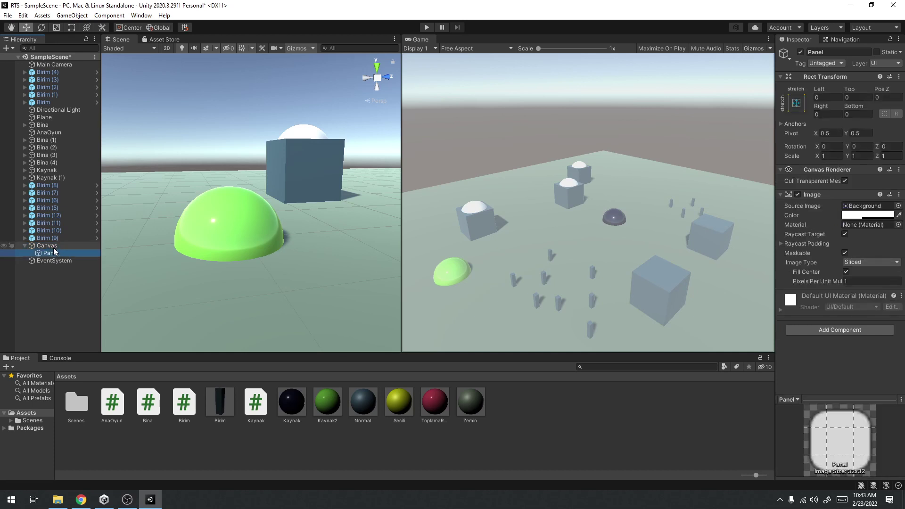
click(53, 248)
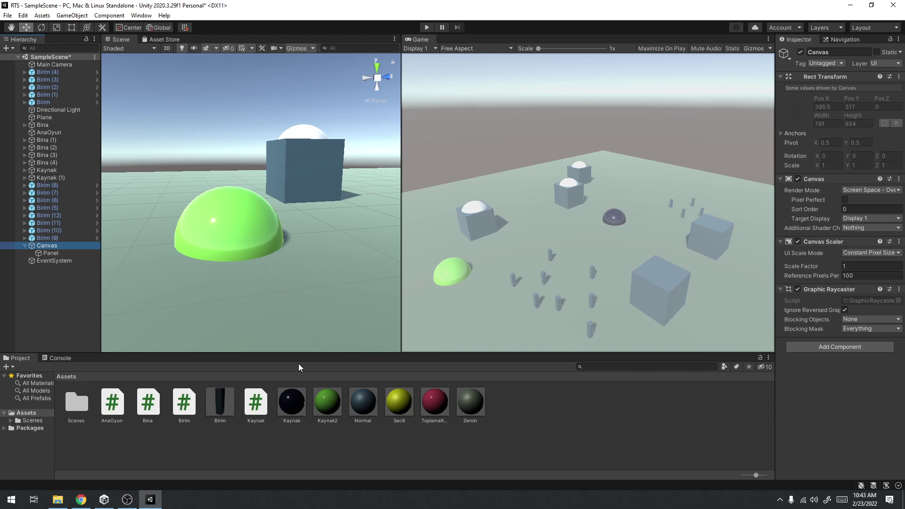
click(51, 261)
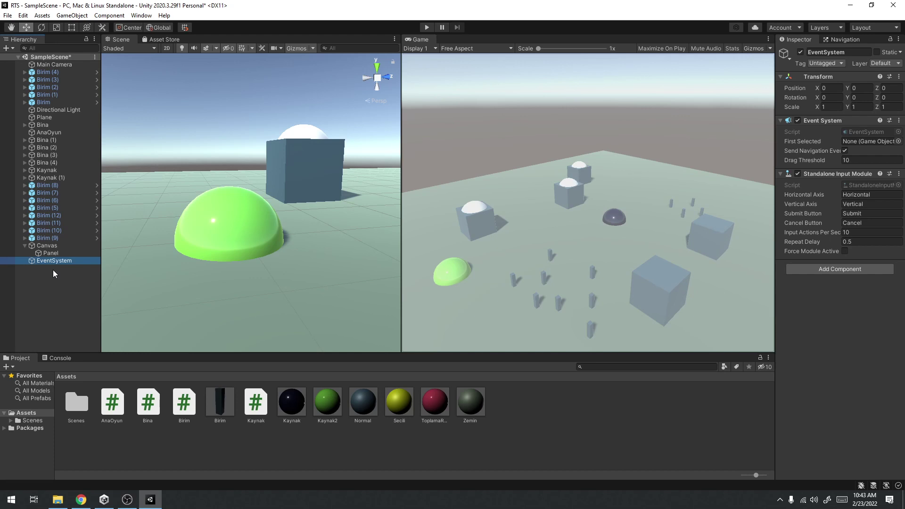
click(53, 243)
click(55, 251)
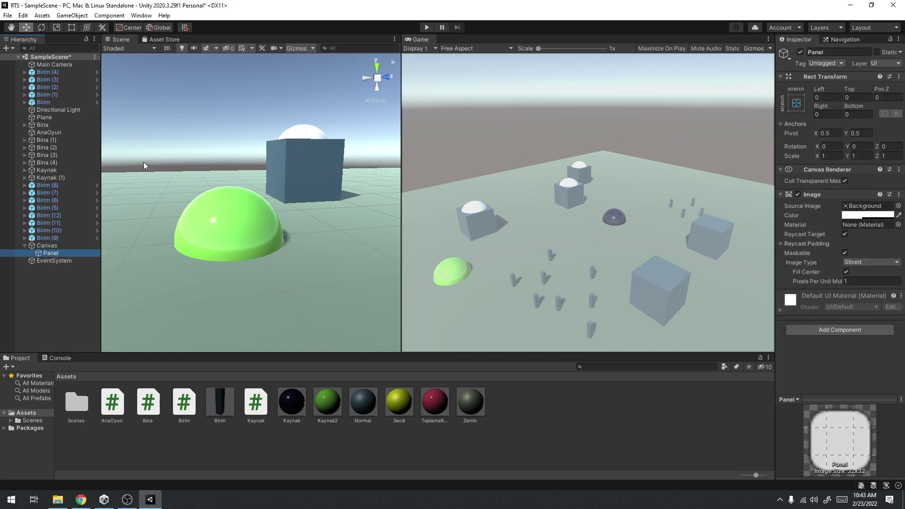
Step: Frame the Panel, then the Bina (4) building, then the Panel again in the Scene view
key(f)
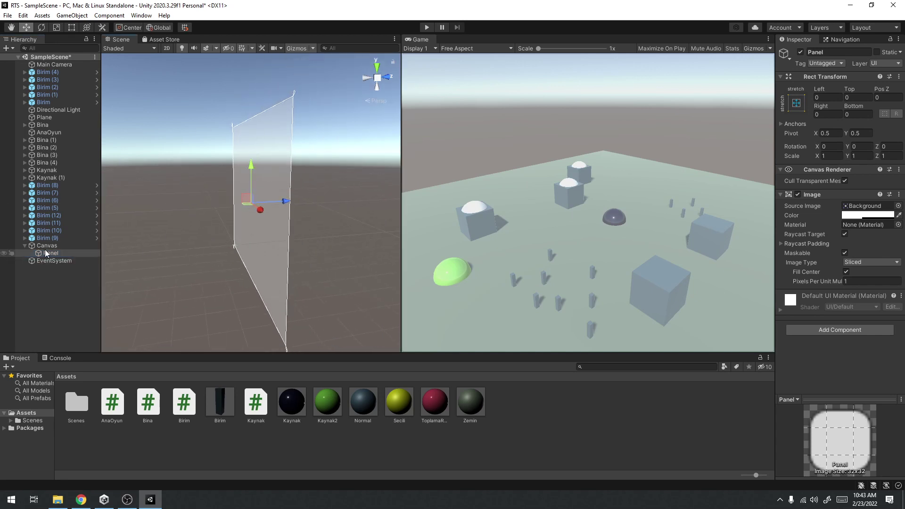
click(47, 162)
key(f)
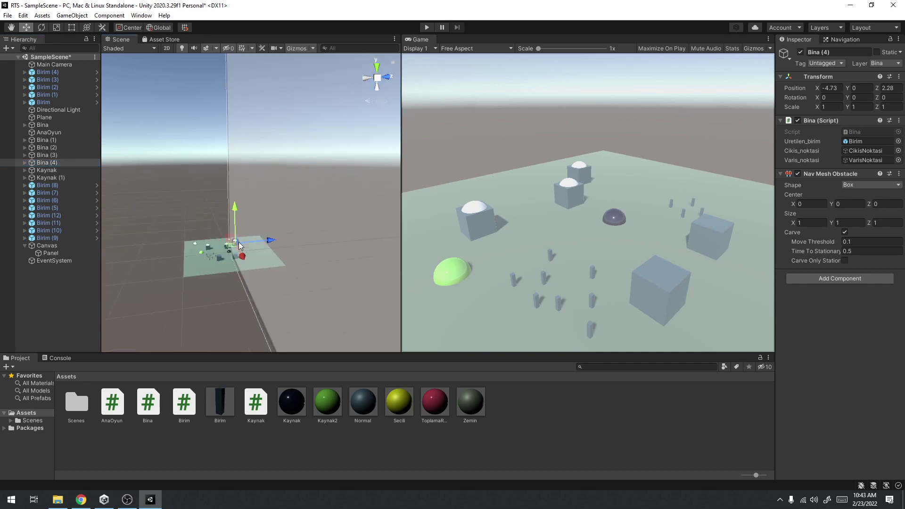
click(48, 254)
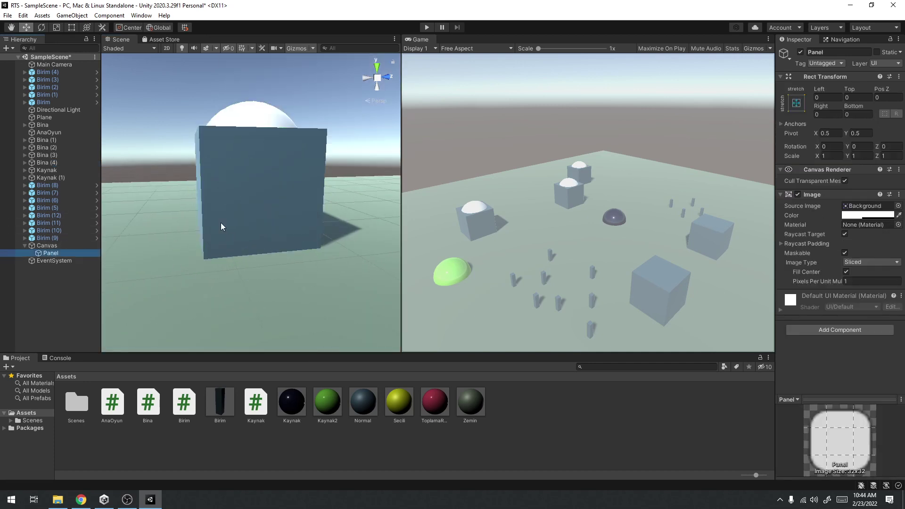
key(f)
Step: Orbit around the Panel, then select the Canvas and widen the Inspector pane
alt+drag(208, 203, 276, 201)
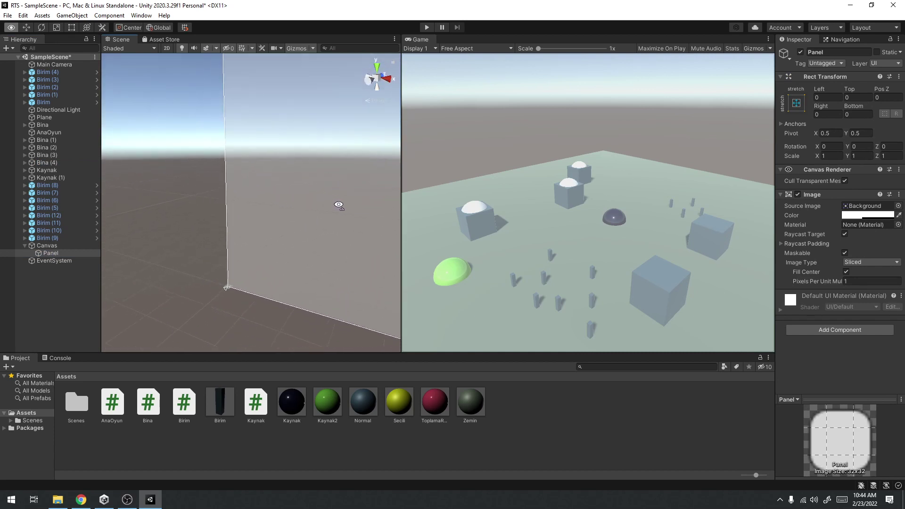
mouse_move(297, 202)
alt+mouse_down()
mouse_move(403, 216)
mouse_move(404, 236)
mouse_move(441, 270)
mouse_move(444, 250)
mouse_move(423, 209)
mouse_move(392, 67)
mouse_move(405, 114)
alt+mouse_up()
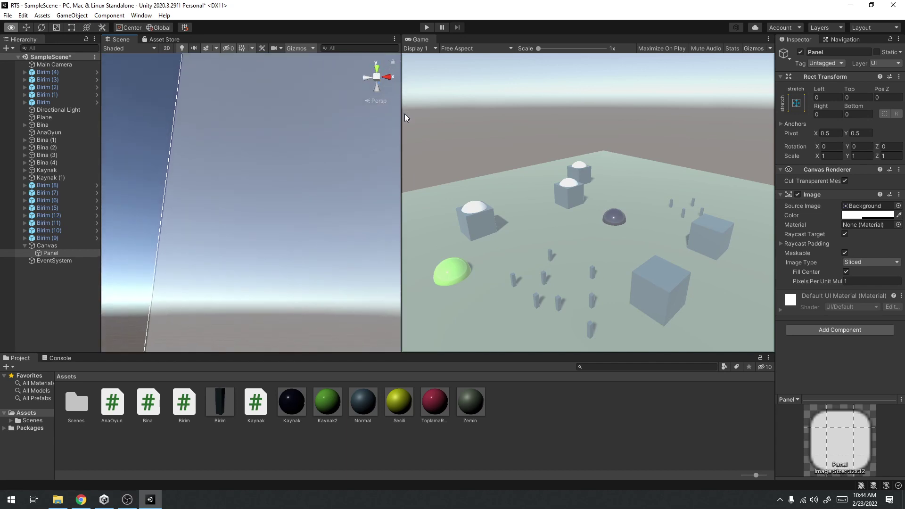
click(48, 247)
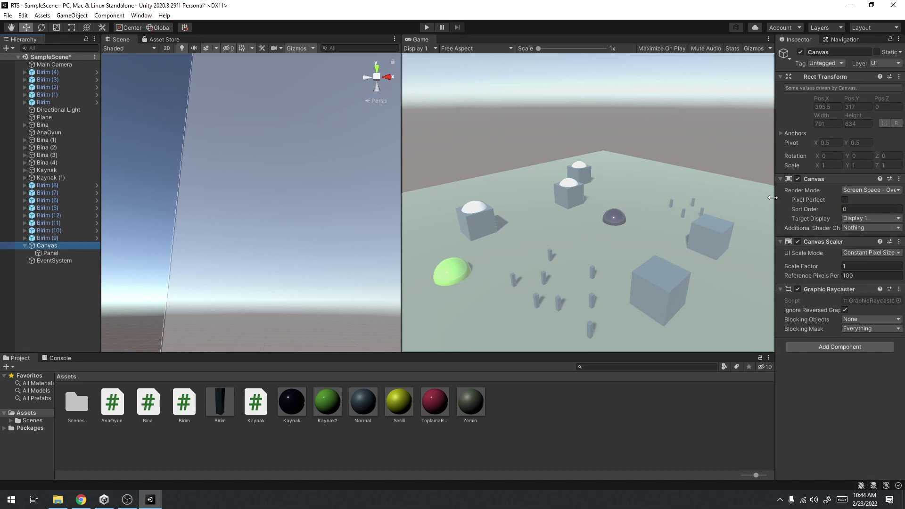
drag(772, 198, 705, 198)
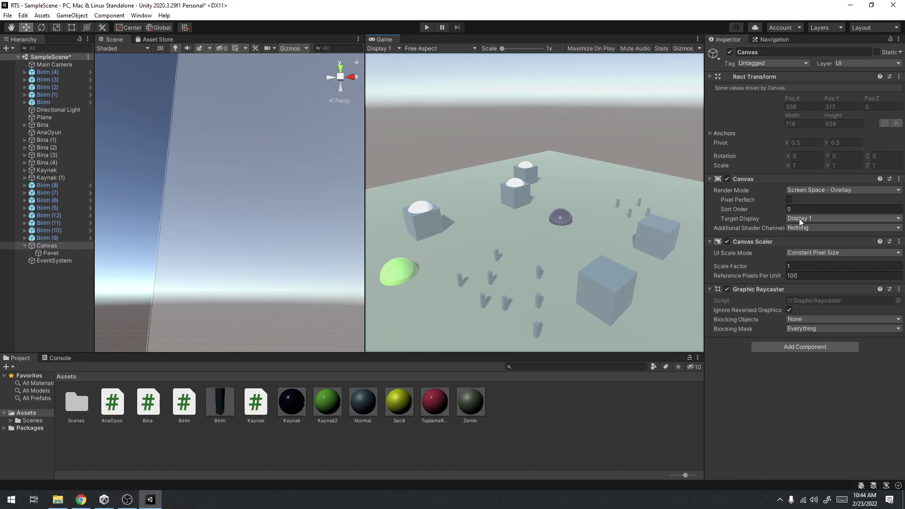
click(819, 192)
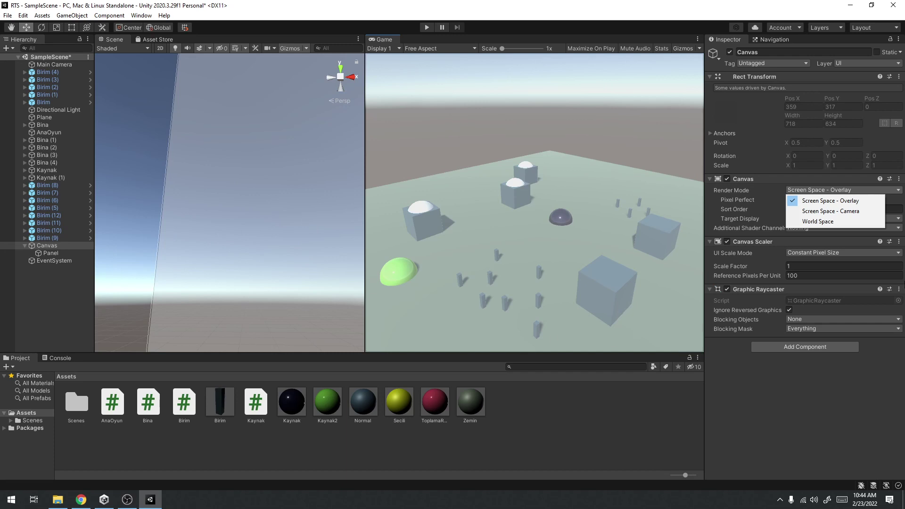
click(830, 223)
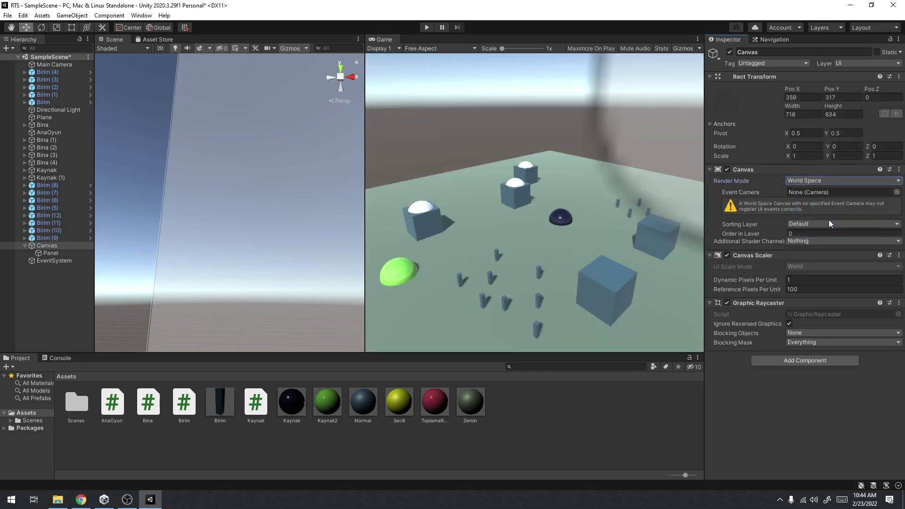
mouse_move(197, 239)
alt+mouse_down()
mouse_move(219, 245)
mouse_move(169, 297)
alt+mouse_up()
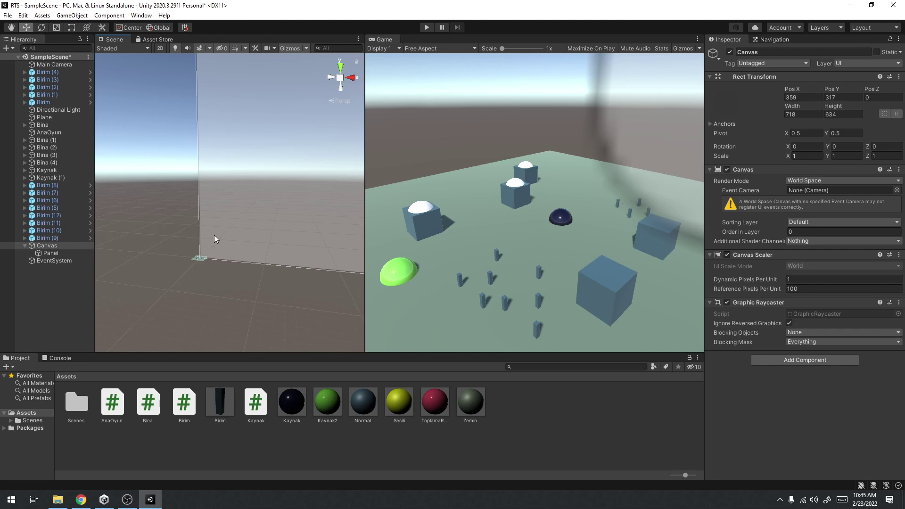
mouse_move(792, 89)
mouse_down()
mouse_move(691, 100)
mouse_move(824, 95)
mouse_move(409, 144)
mouse_move(417, 143)
mouse_up()
drag(788, 108, 758, 115)
click(806, 182)
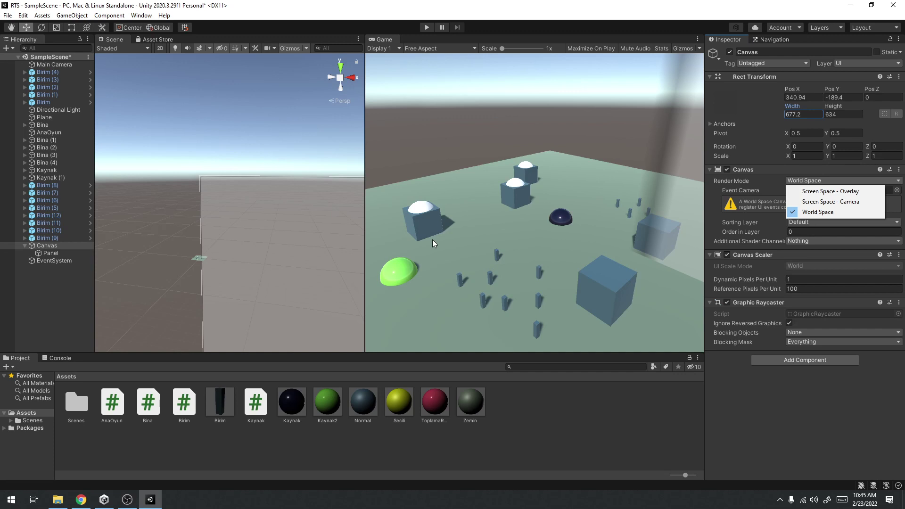
click(842, 191)
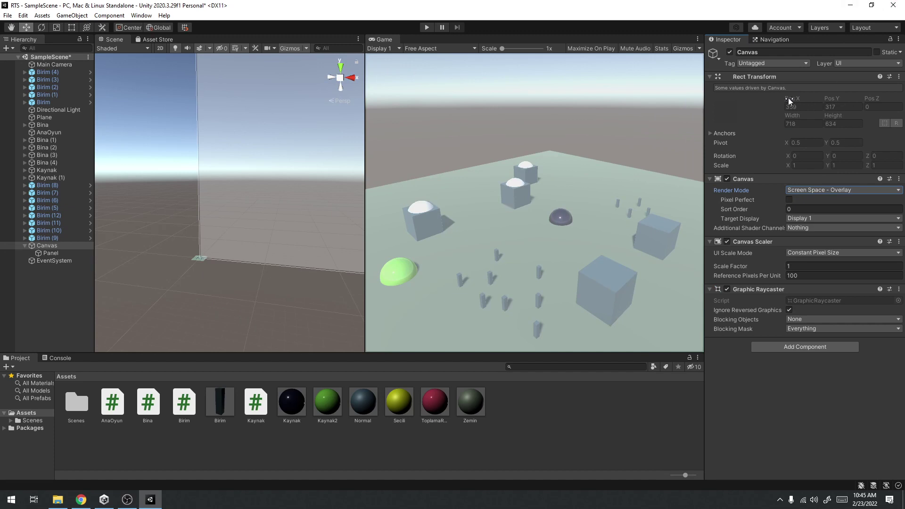
Step: Try World Space and Screen Space - Camera render modes, settling the Canvas on Screen Space - Overlay
click(842, 190)
click(807, 225)
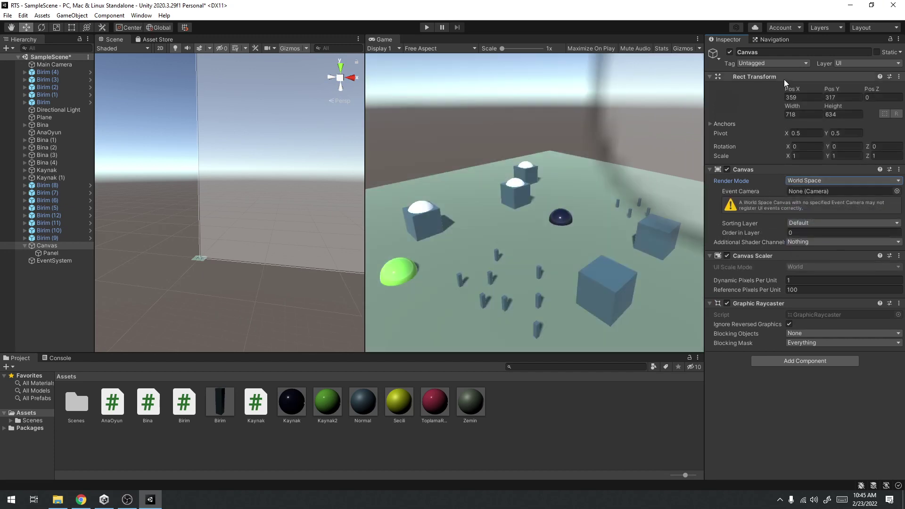
drag(790, 89, 695, 92)
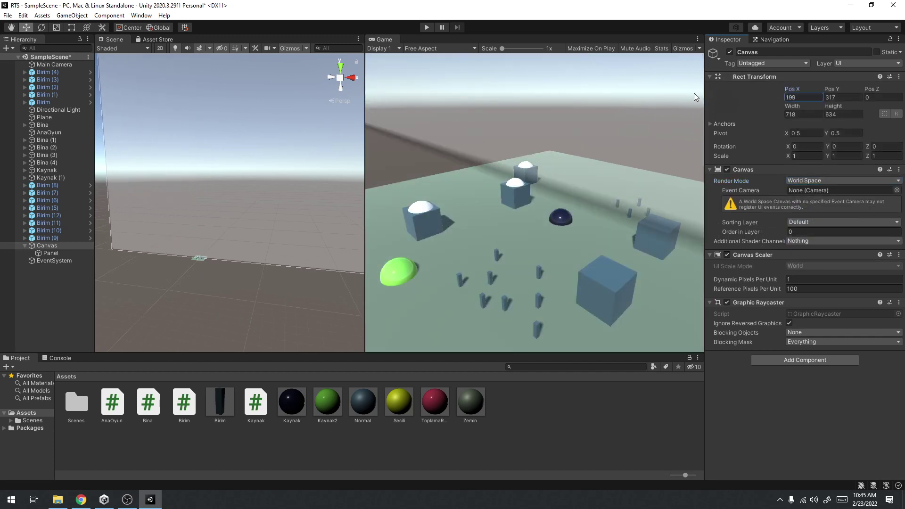
click(808, 180)
click(826, 189)
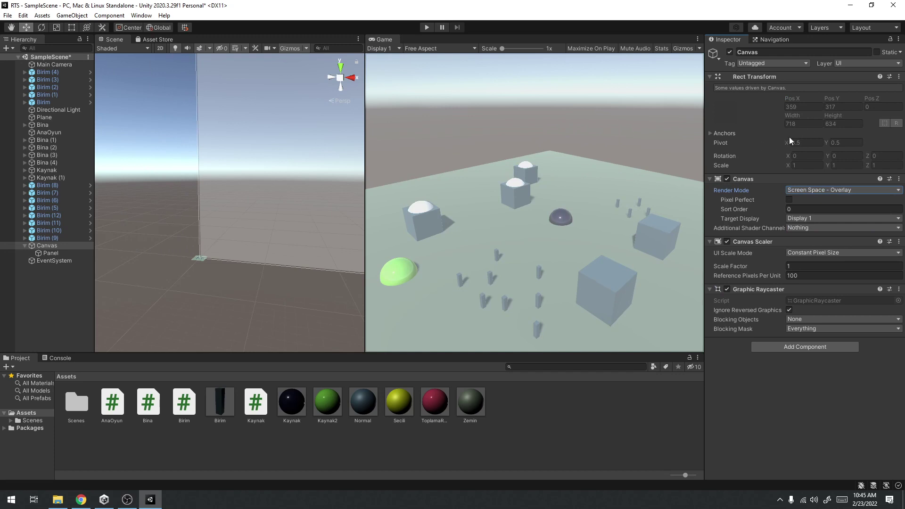
click(844, 189)
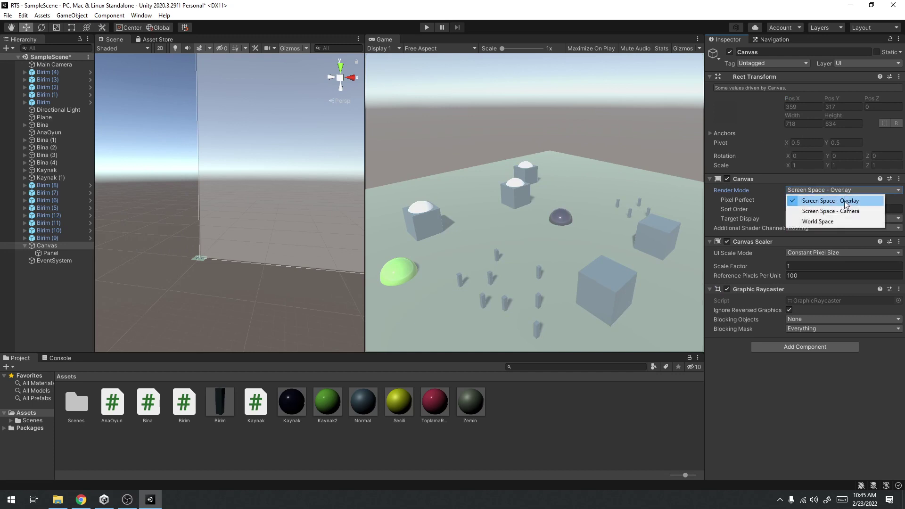
click(841, 210)
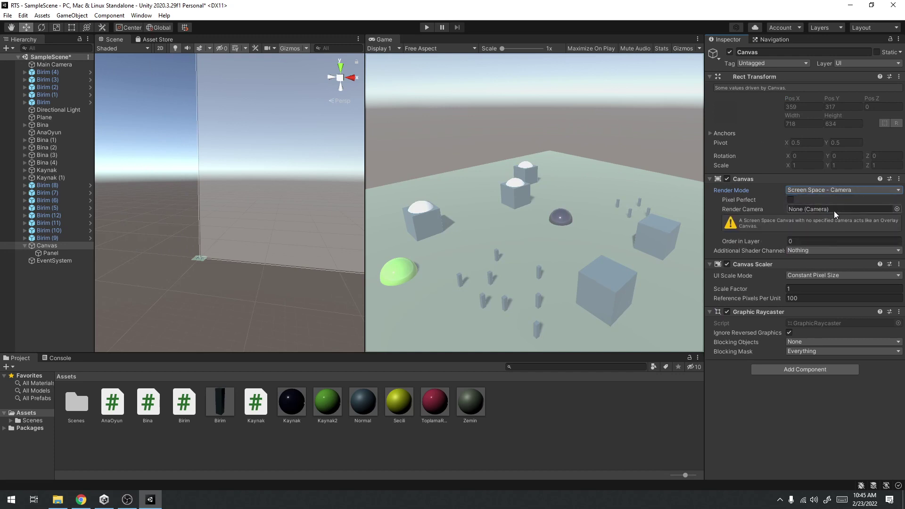
click(840, 191)
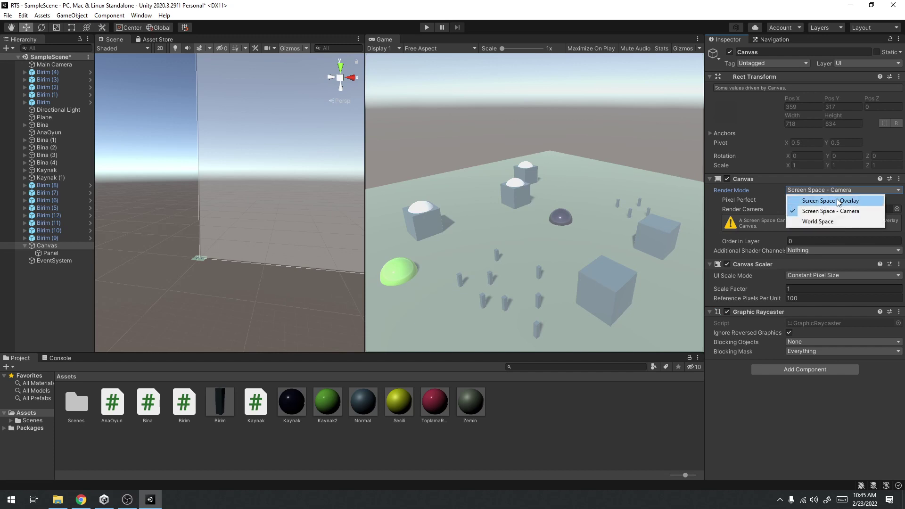
click(838, 201)
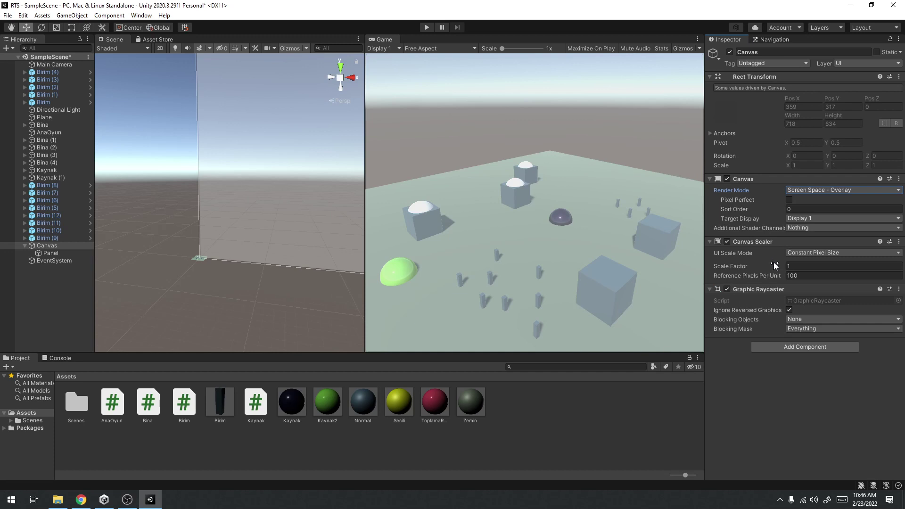
click(804, 253)
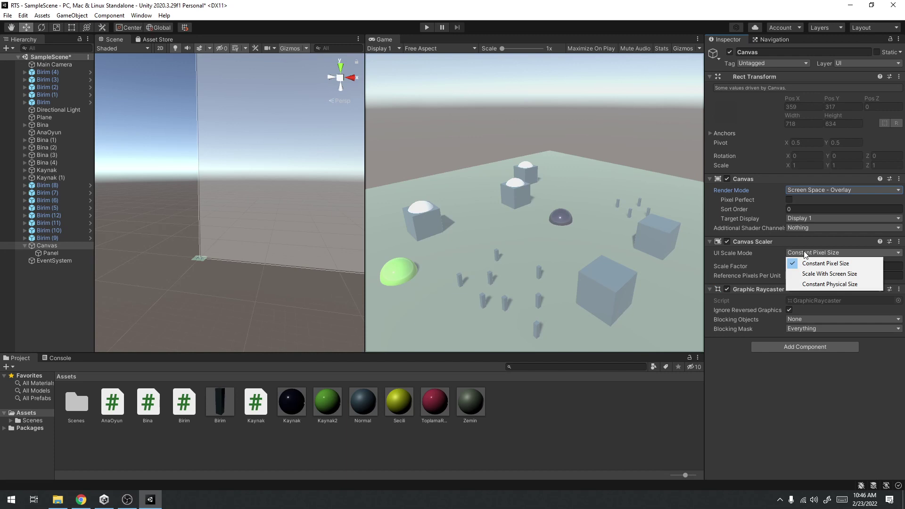
Step: Keep Constant Pixel Size, disable the Canvas, and widen the Game view beside the Scene view
click(47, 243)
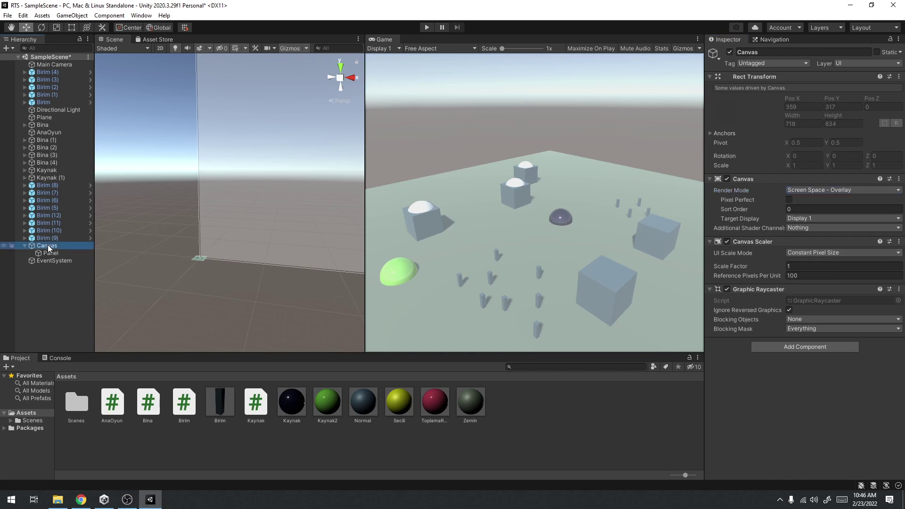
click(729, 52)
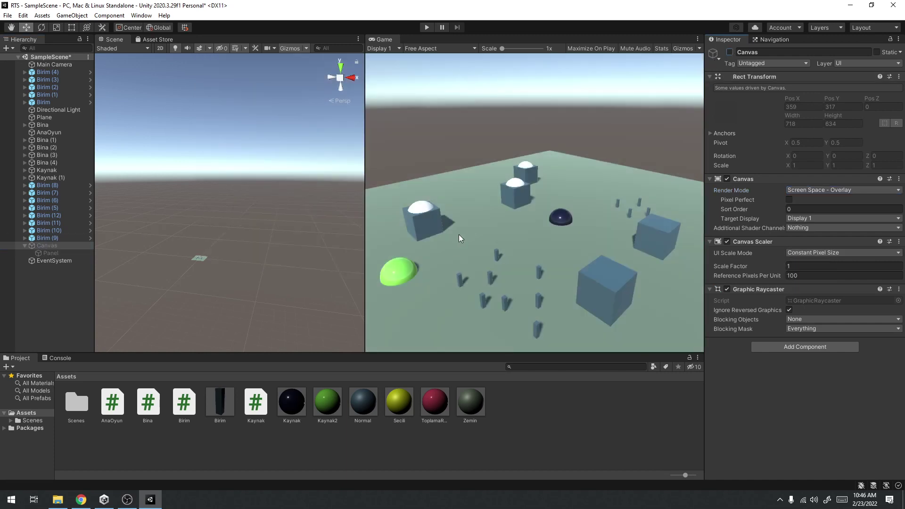
click(440, 48)
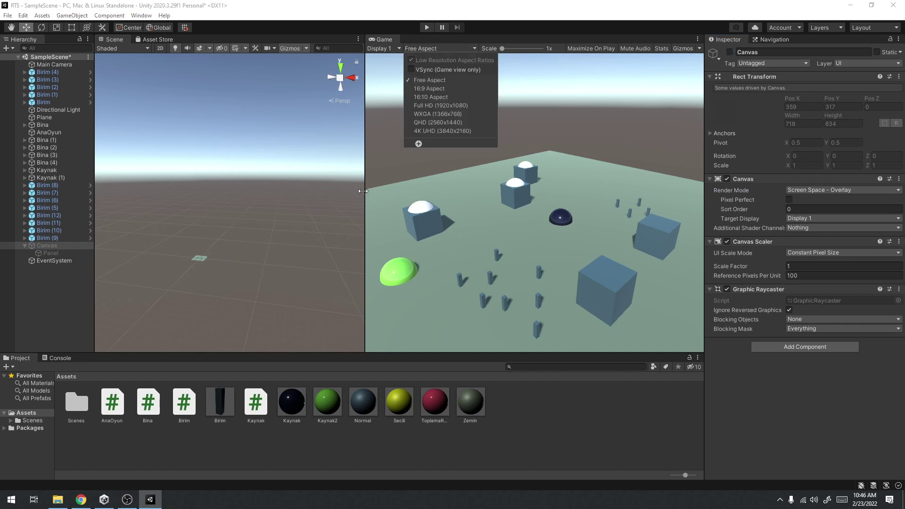
mouse_move(364, 195)
mouse_down()
mouse_move(188, 193)
mouse_move(319, 192)
mouse_up()
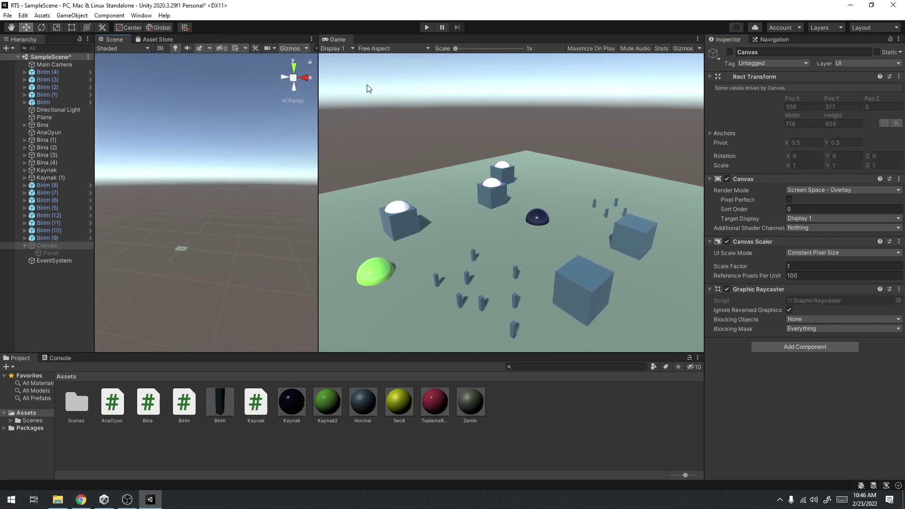
Step: Preview Full HD, WXGA, 4K UHD, 16:9 and 16:10, return to Free Aspect, and re-enable the Canvas
click(389, 47)
click(392, 104)
click(394, 48)
click(394, 115)
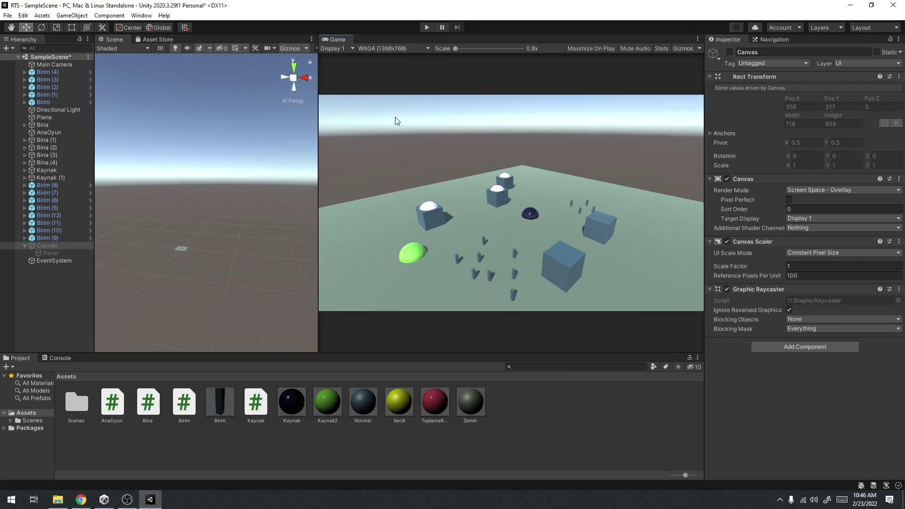
click(373, 50)
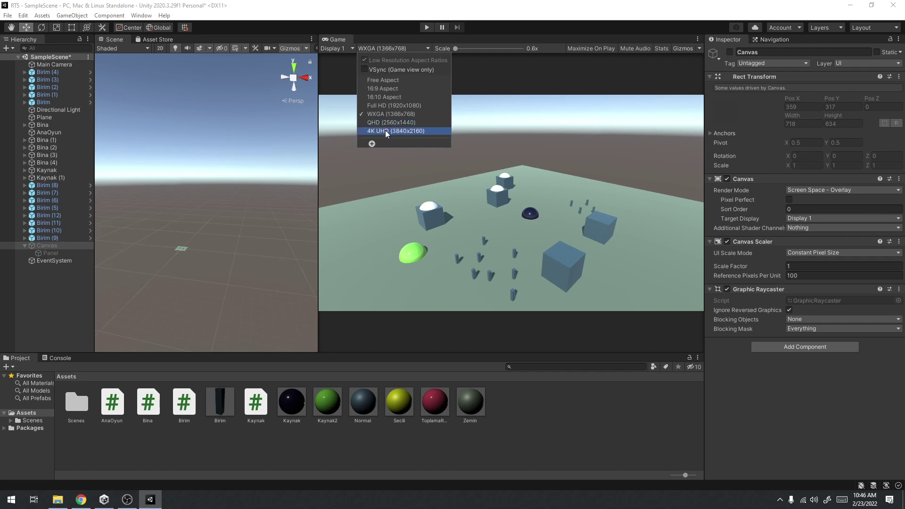
click(386, 131)
click(390, 49)
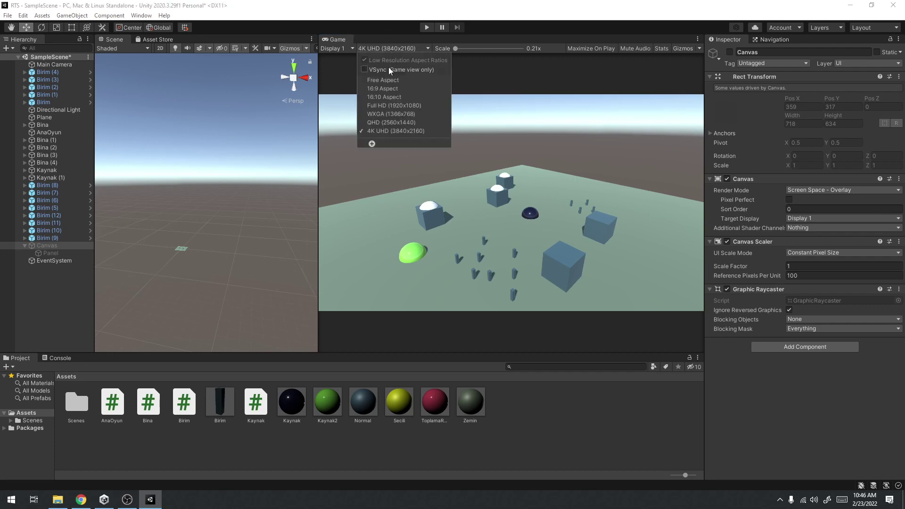
click(386, 87)
click(390, 49)
click(384, 95)
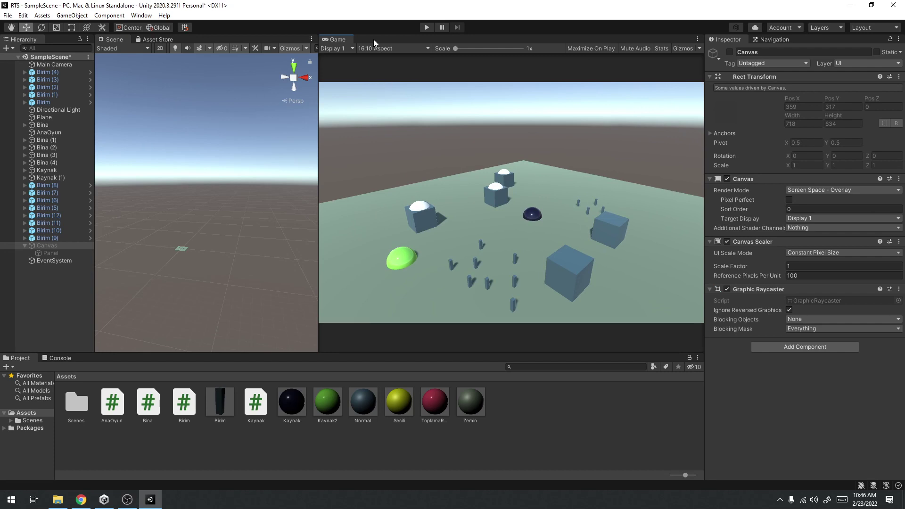
click(380, 47)
click(382, 81)
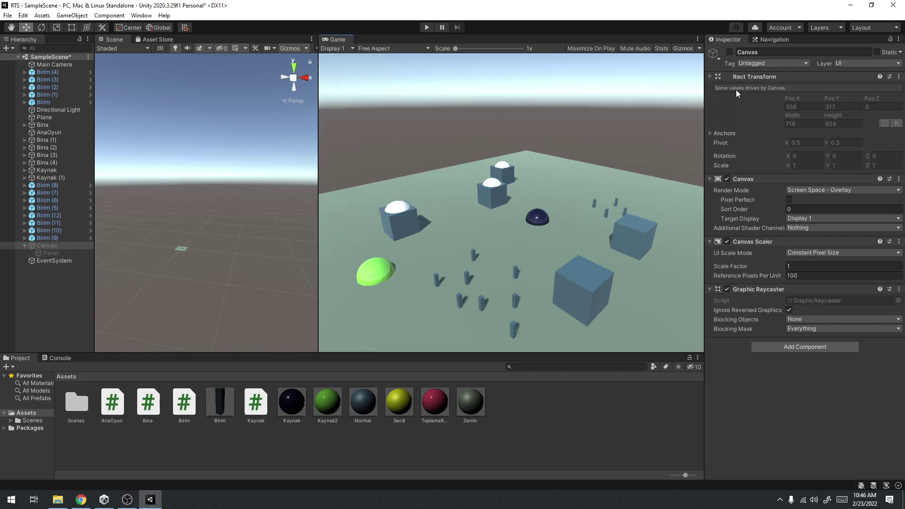
click(730, 52)
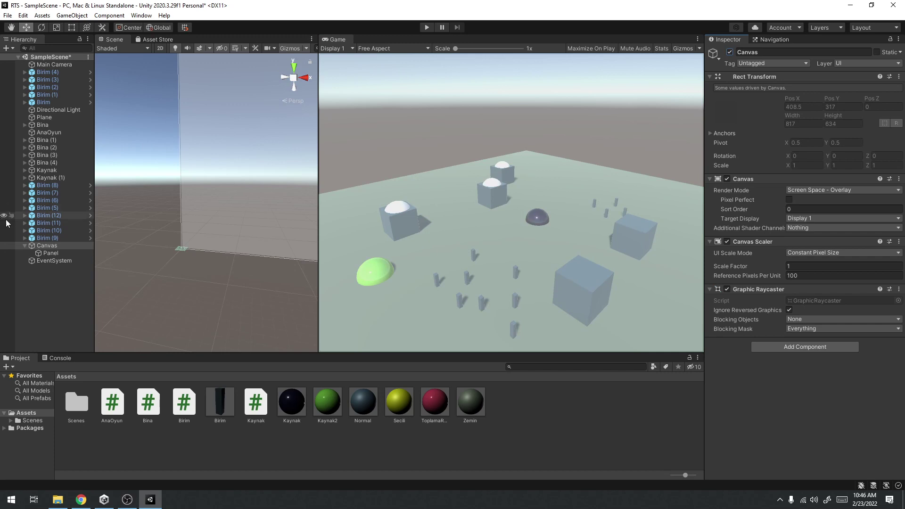
Step: Select the Panel and bring up the Anchor Presets in its Rect Transform
click(53, 253)
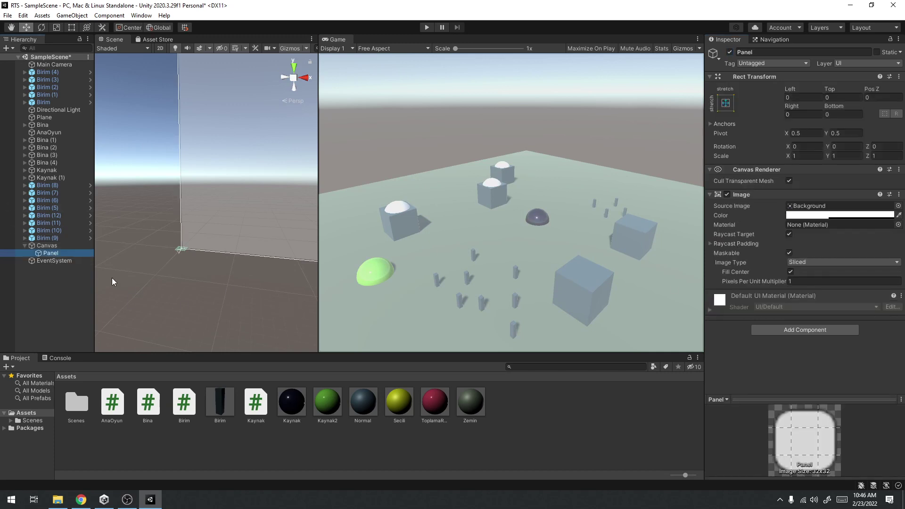
click(47, 245)
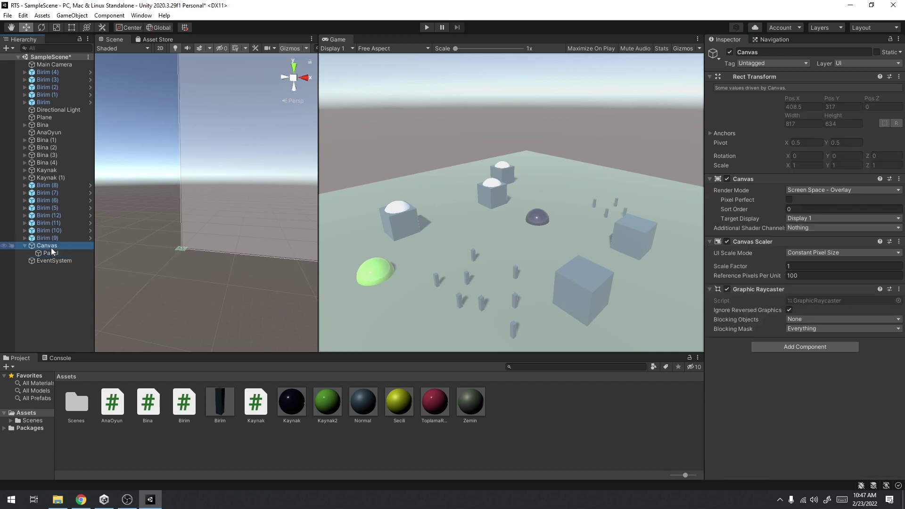
click(51, 253)
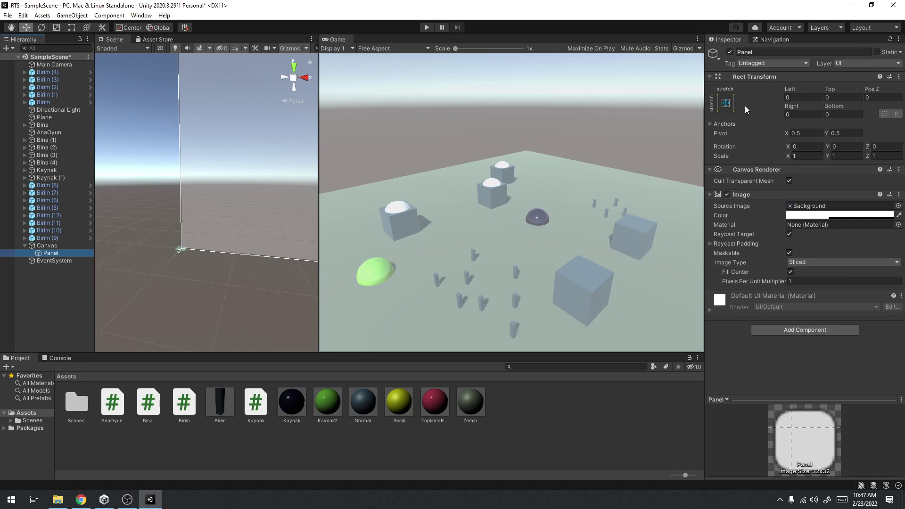
click(729, 105)
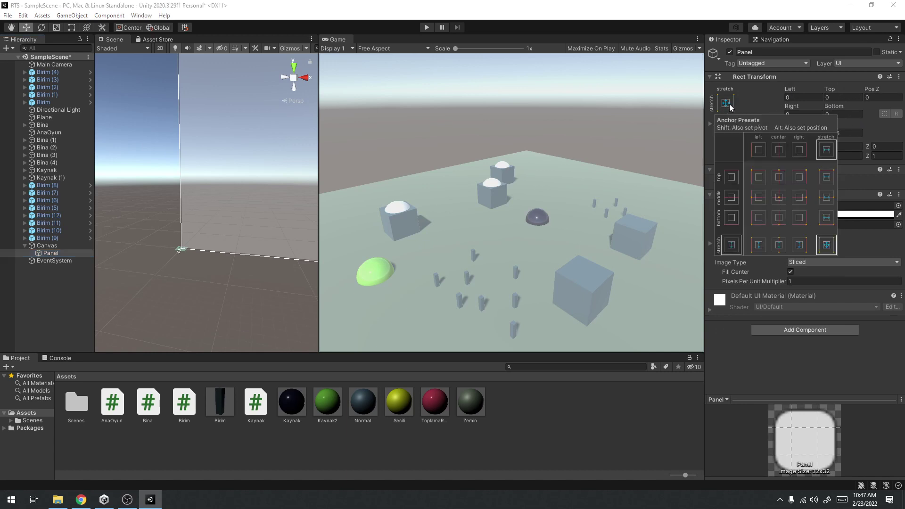
click(730, 108)
click(731, 107)
Step: Anchor the Panel top-left and set its Pos X and Pos Y to 0
click(755, 175)
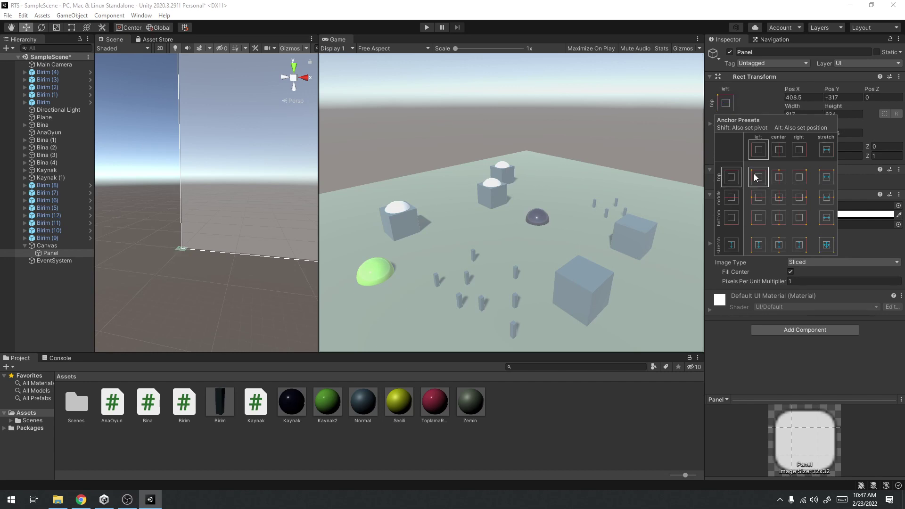
click(796, 87)
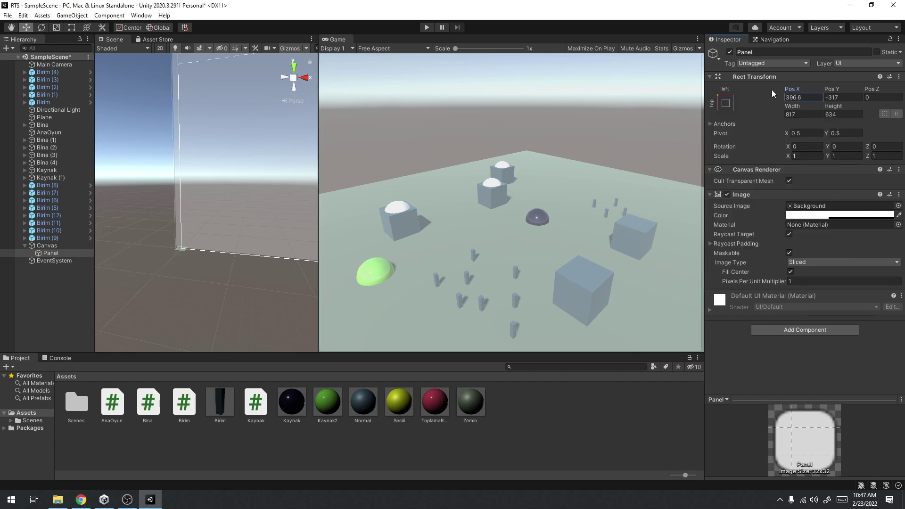
drag(796, 89, 813, 88)
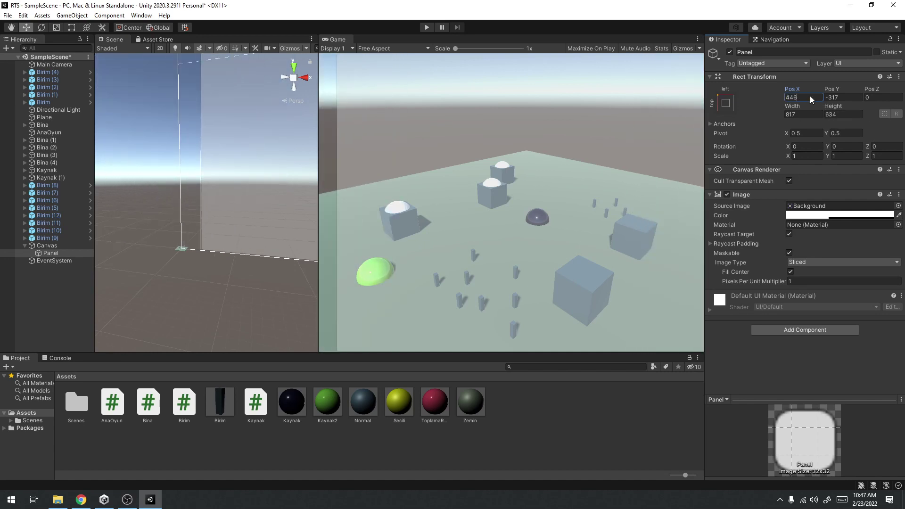
text(0)
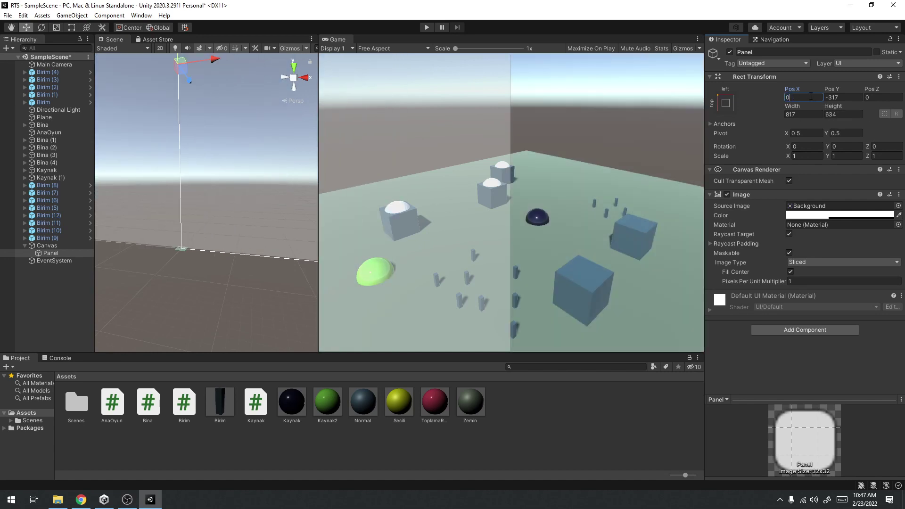
click(841, 95)
text(0)
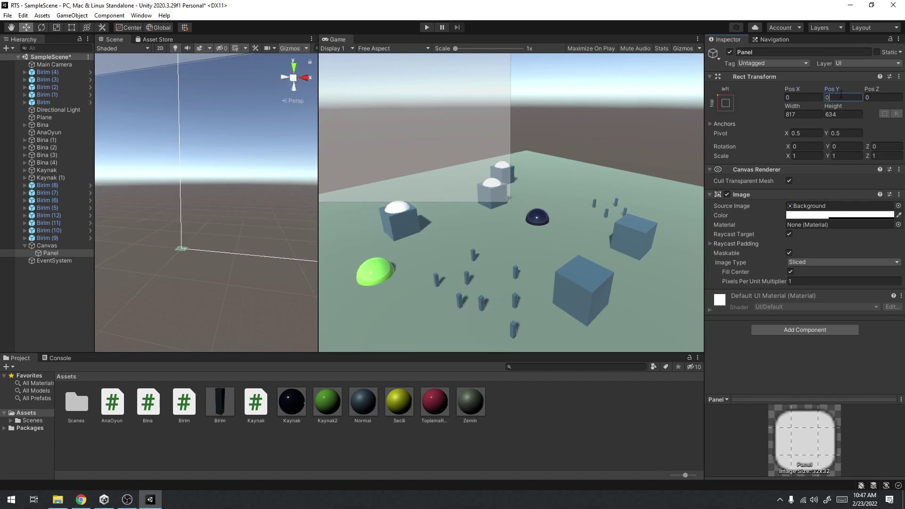
Step: Try the bottom, top, middle and left anchor presets, ending back on top-left
click(733, 101)
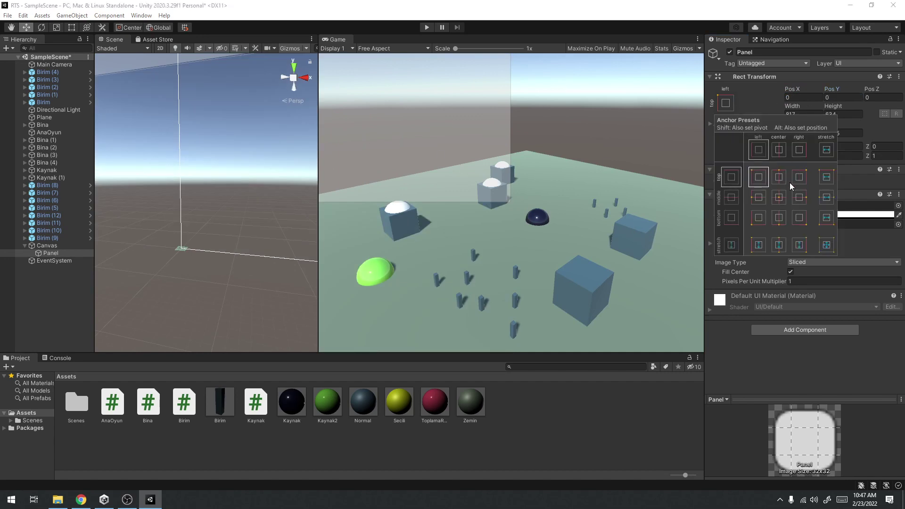
click(760, 219)
click(780, 217)
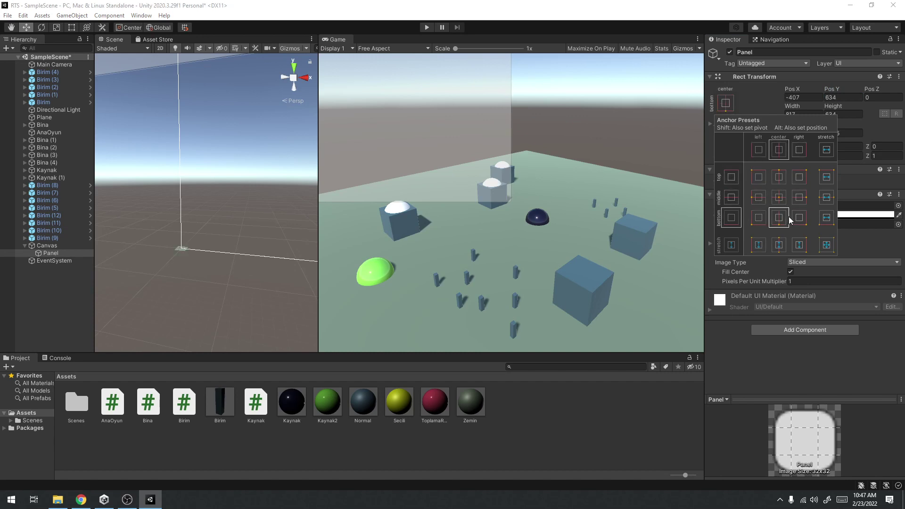
click(798, 217)
click(808, 178)
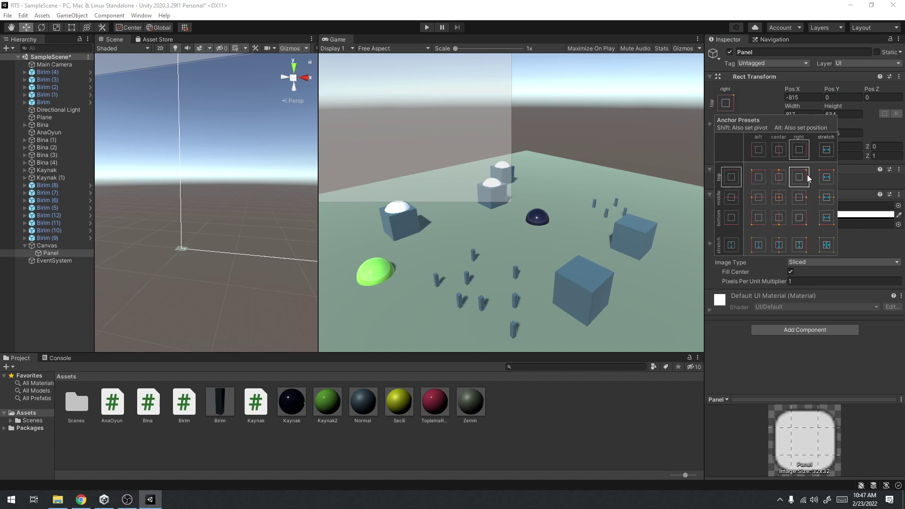
click(754, 176)
click(778, 177)
click(776, 199)
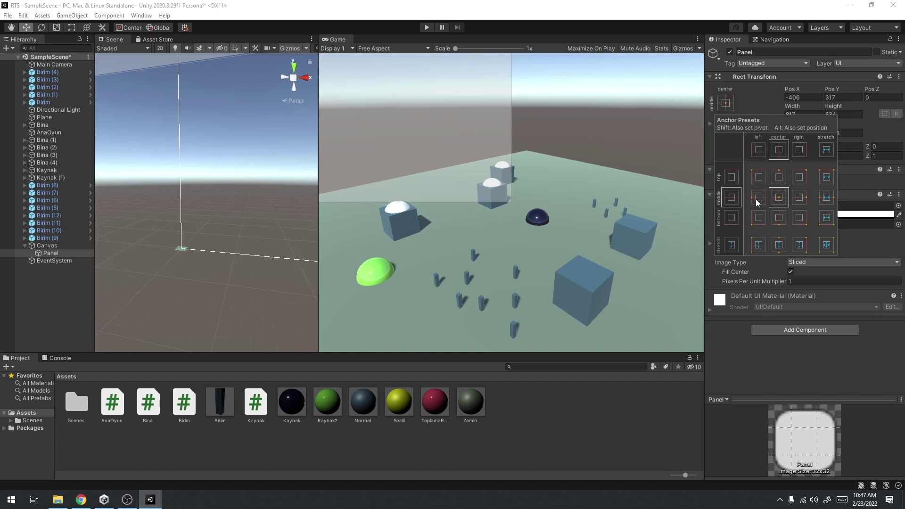
click(757, 198)
click(759, 176)
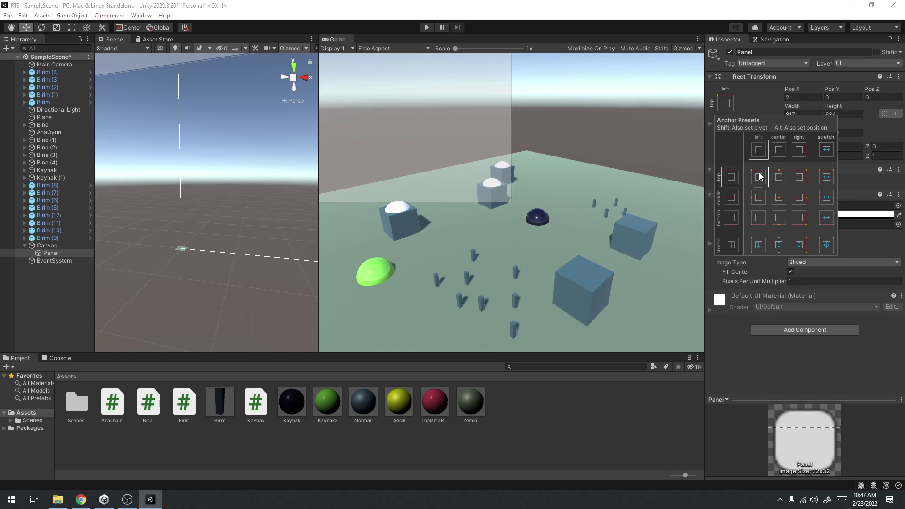
Step: Apply the stretch-stretch preset so the Panel spans the whole Canvas
key(shift)
click(800, 97)
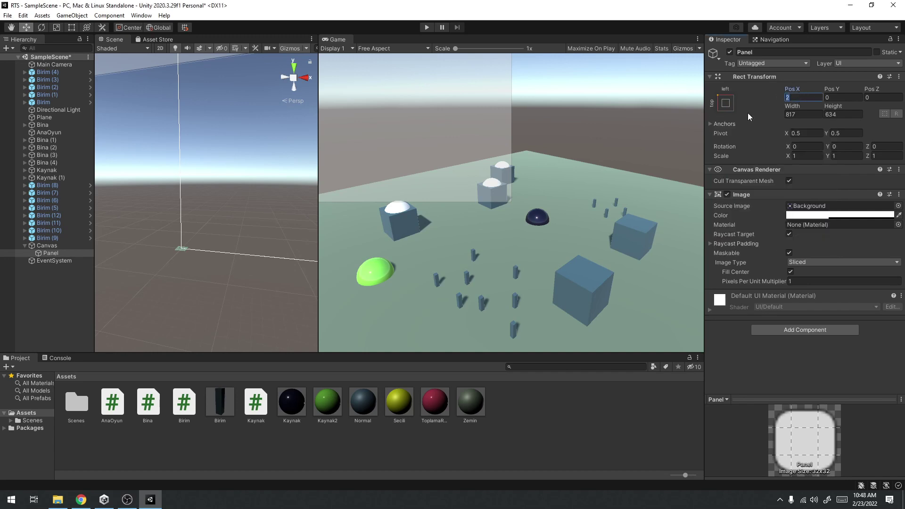
click(732, 107)
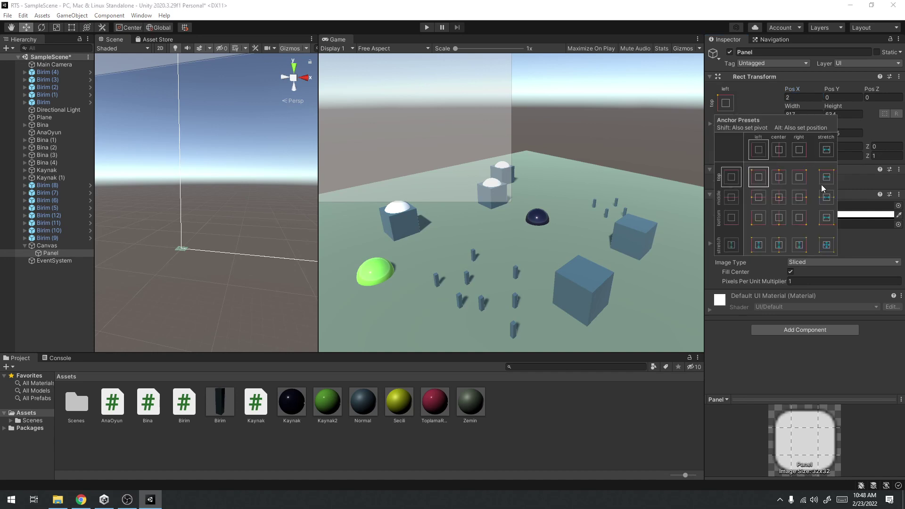
click(826, 246)
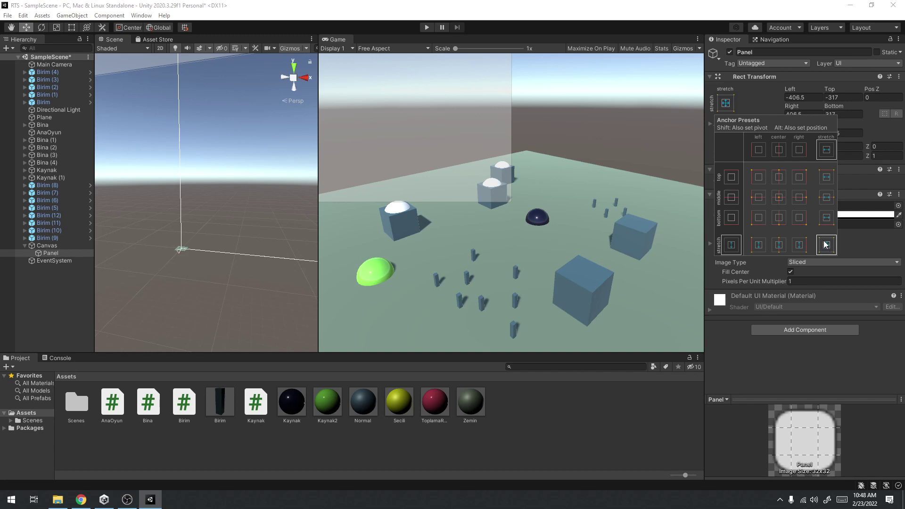
Step: Alt-apply the top-left anchor preset, placing the 817×634 Panel at Pos X 408.5, Pos Y -317
alt+click(825, 247)
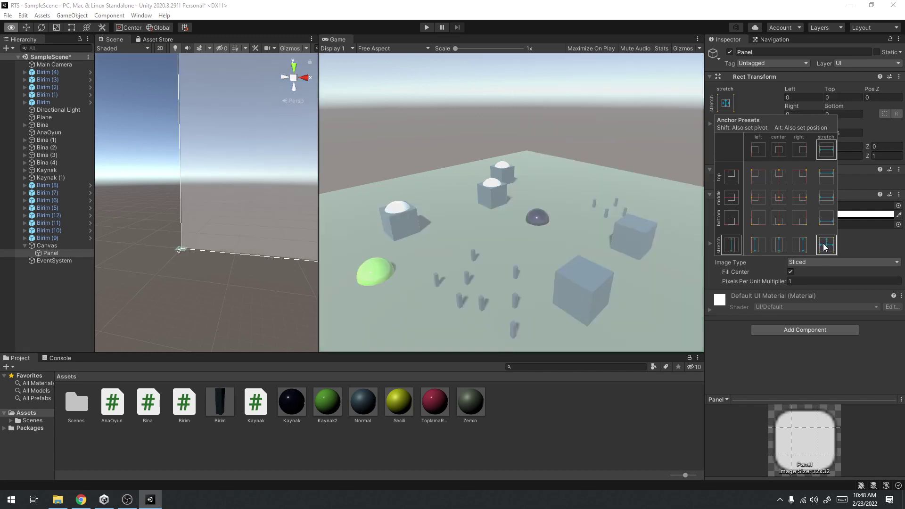
key(alt)
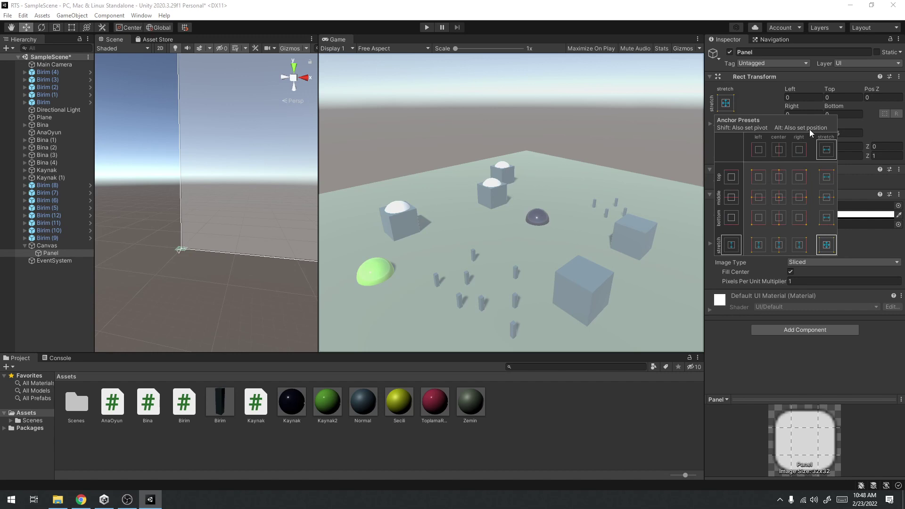
click(721, 107)
click(725, 103)
key(alt)
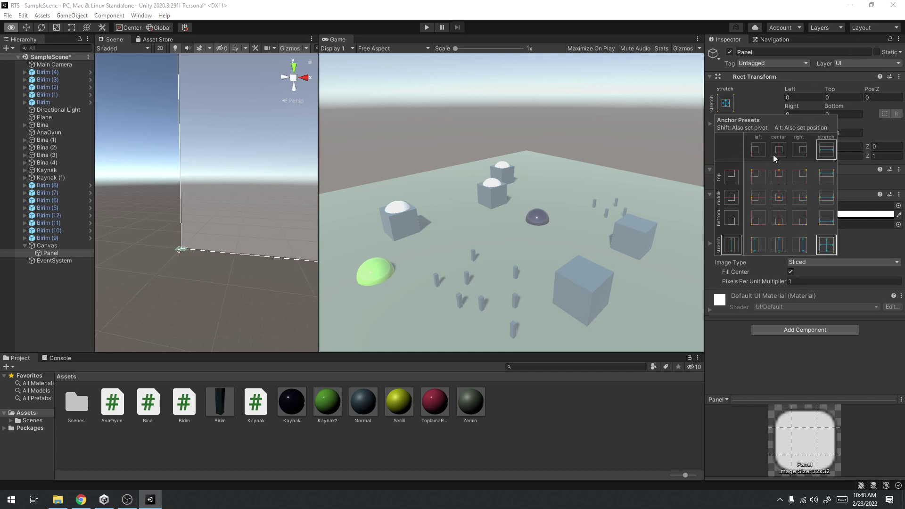
click(765, 179)
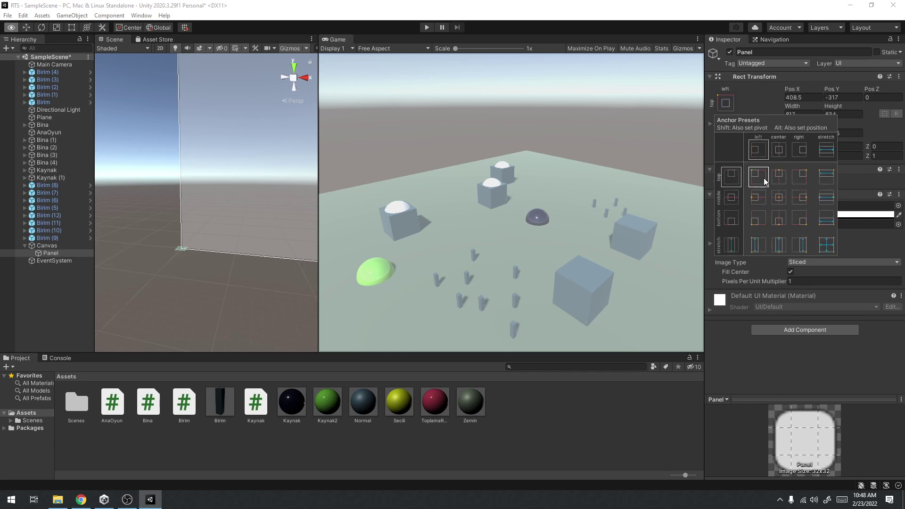
click(813, 79)
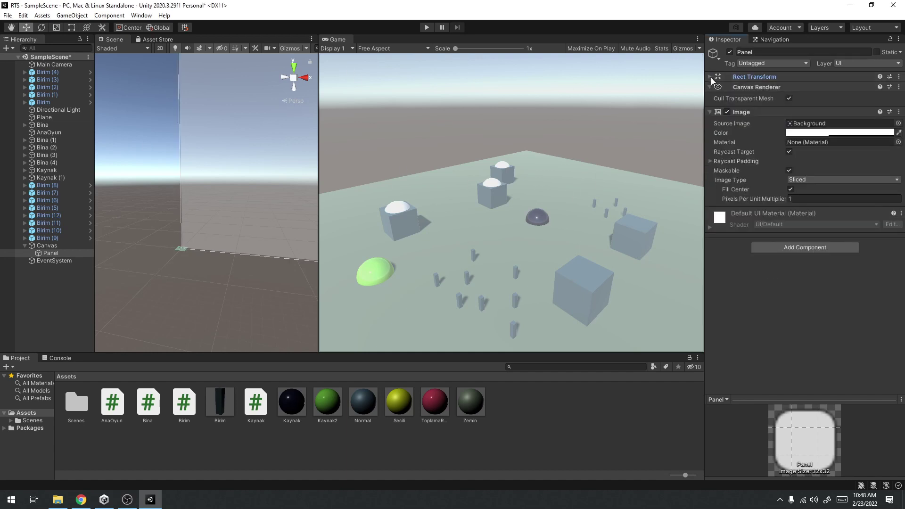
Step: Set the Panel's width and height to 30 and anchor it to the top-left
click(711, 78)
click(805, 114)
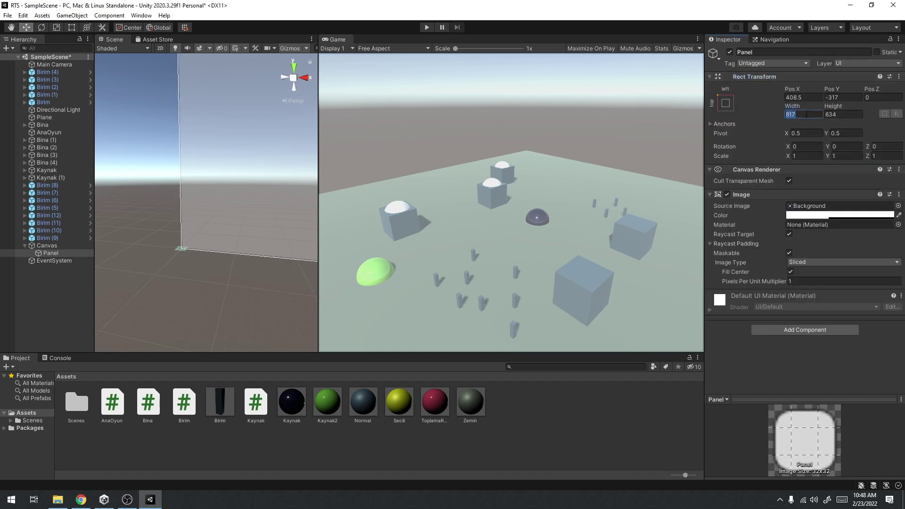
text(30)
key(Tab)
text(30)
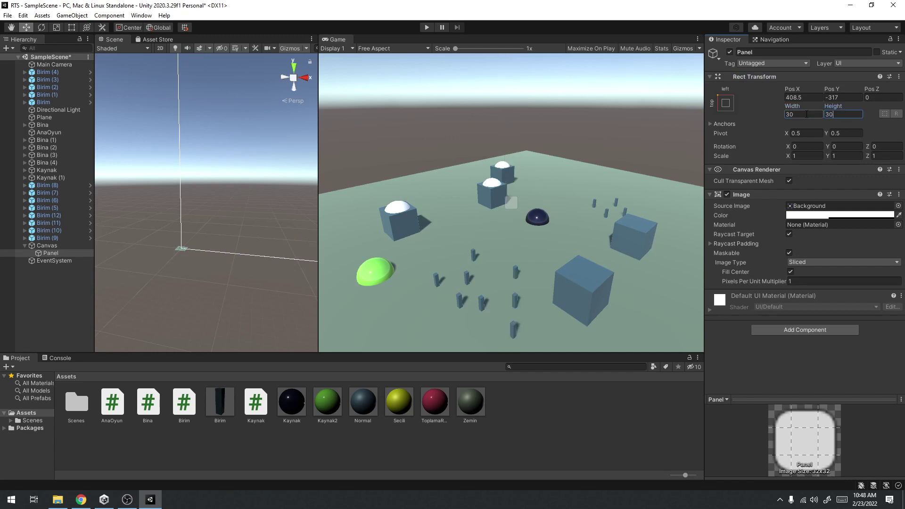
click(725, 104)
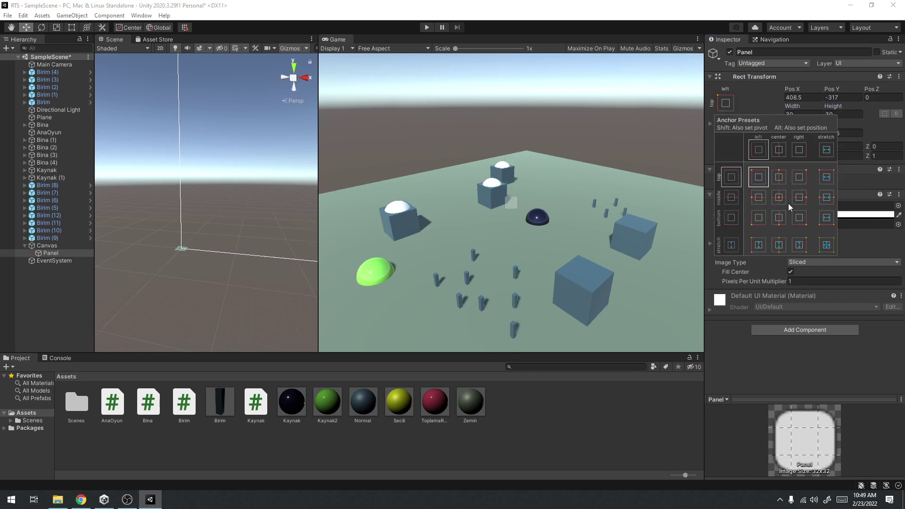
alt+click(758, 177)
click(800, 108)
Step: Scrub the Panel larger and drag its position, then undo the position moves
drag(796, 105, 187, 109)
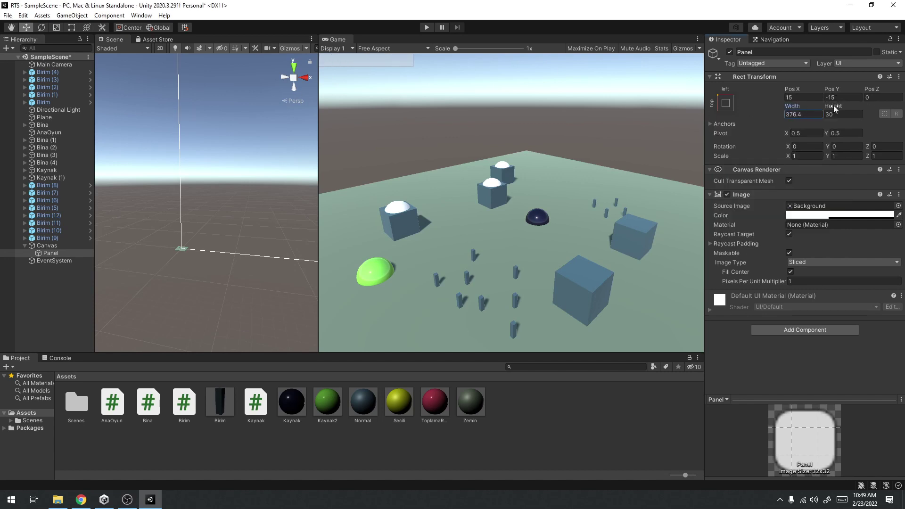
drag(834, 105, 771, 116)
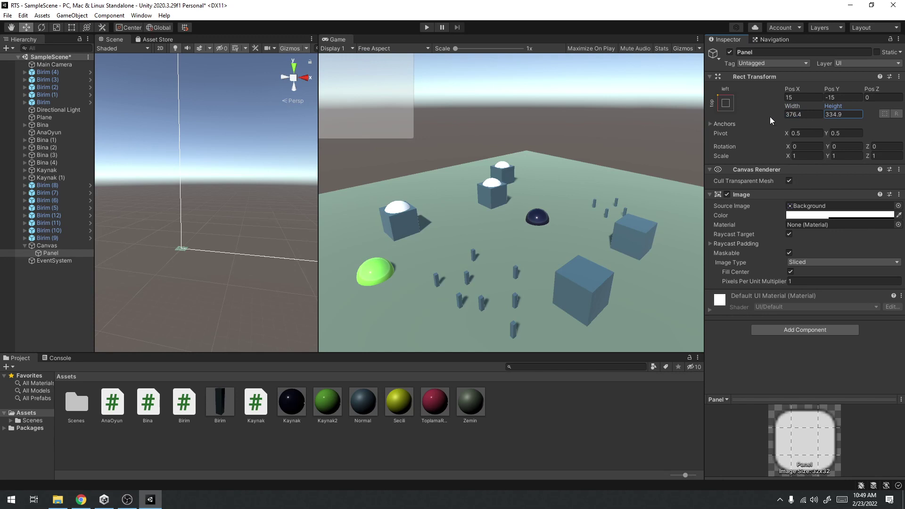
click(726, 103)
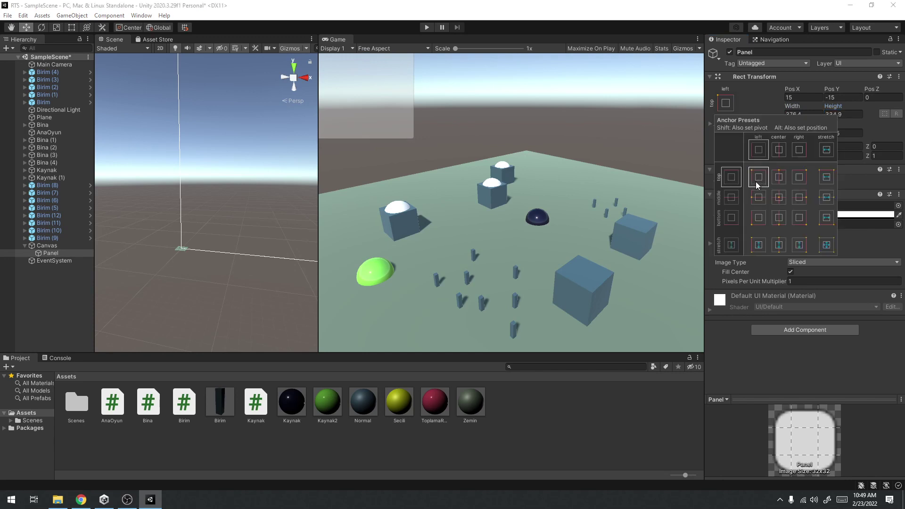
click(791, 77)
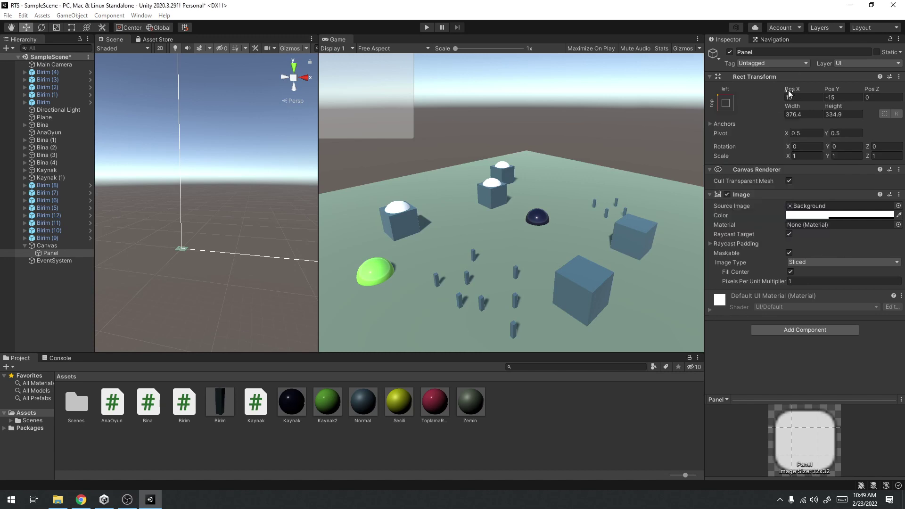
mouse_move(791, 89)
mouse_down()
mouse_move(68, 97)
mouse_move(208, 116)
mouse_move(460, 119)
mouse_move(482, 108)
mouse_up()
drag(832, 89, 398, 144)
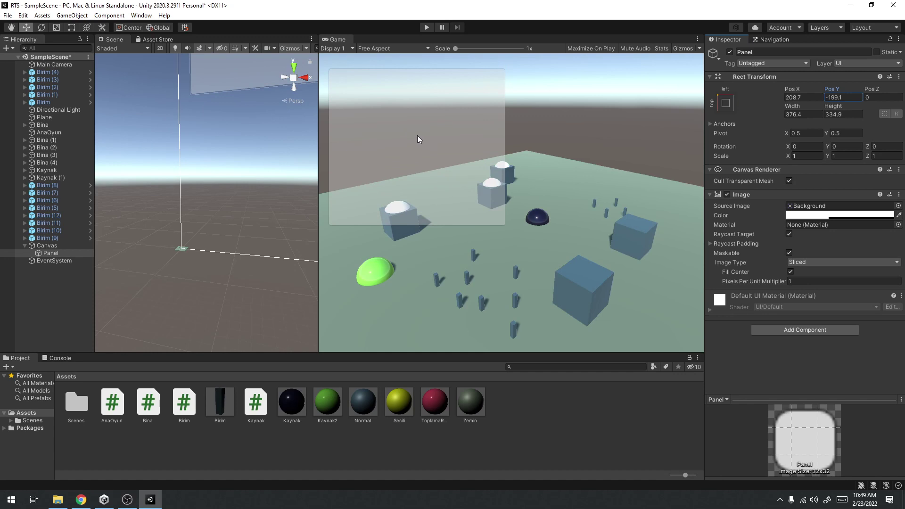
key(ctrl+z)
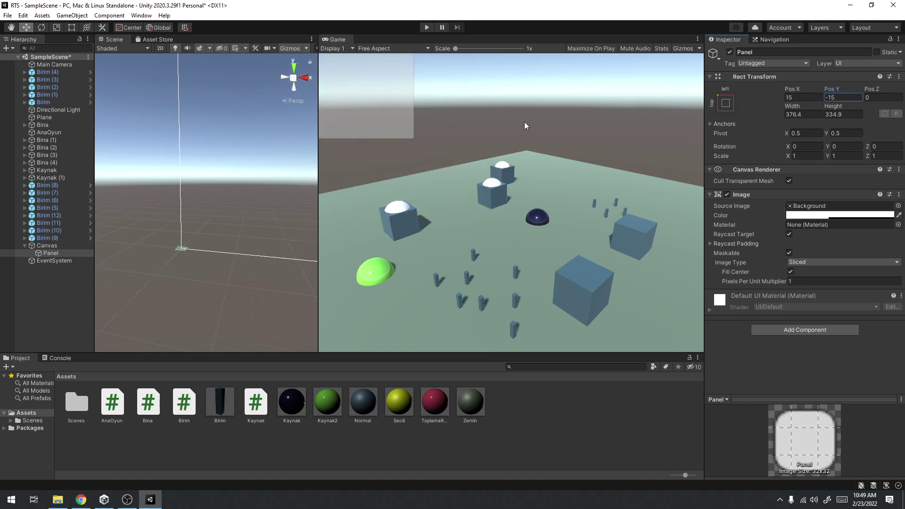
Step: Scrub Width to 514.5, Height to 515.3, Pos X to 254.1 and Pos Y to -289.9
drag(792, 106, 818, 106)
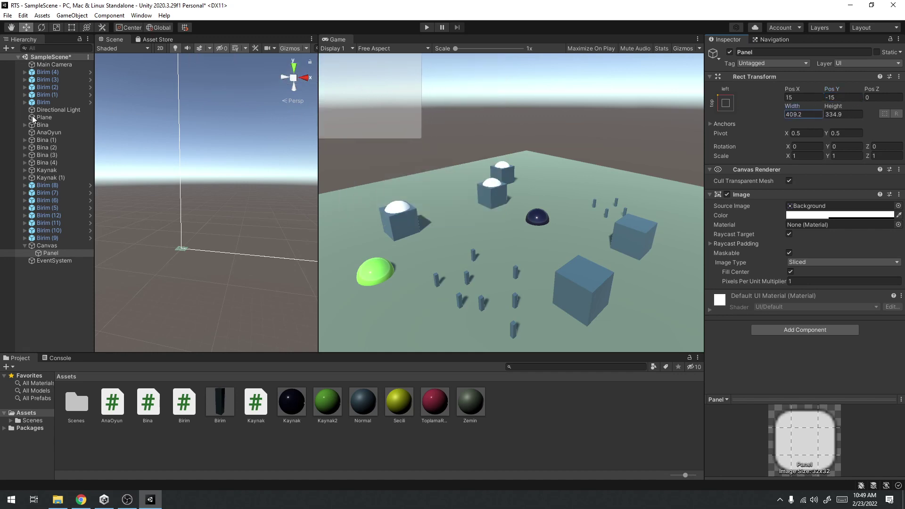
drag(32, 118, 462, 107)
click(836, 114)
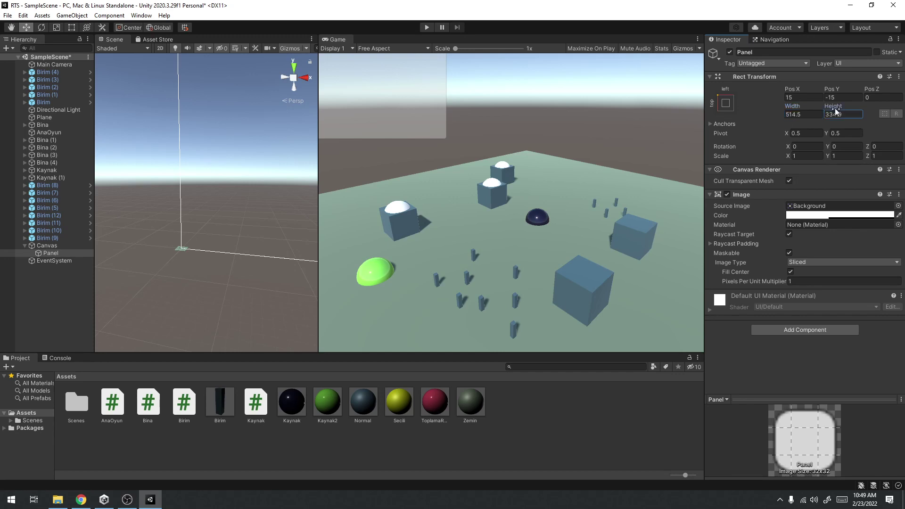
drag(836, 112, 24, 106)
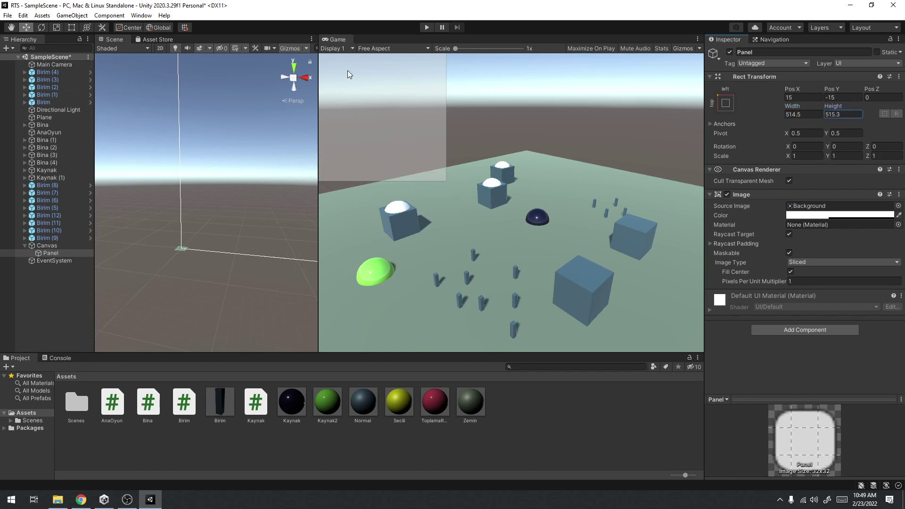
drag(792, 90, 103, 81)
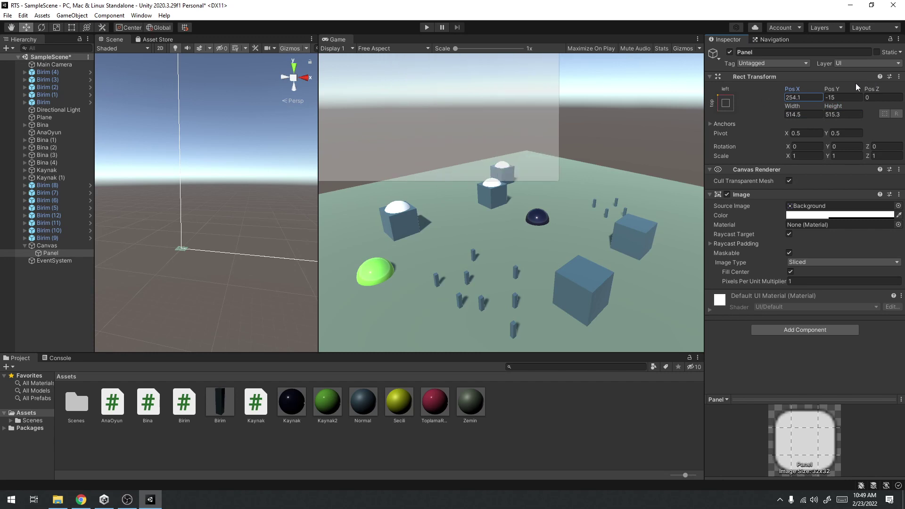
drag(841, 90, 622, 127)
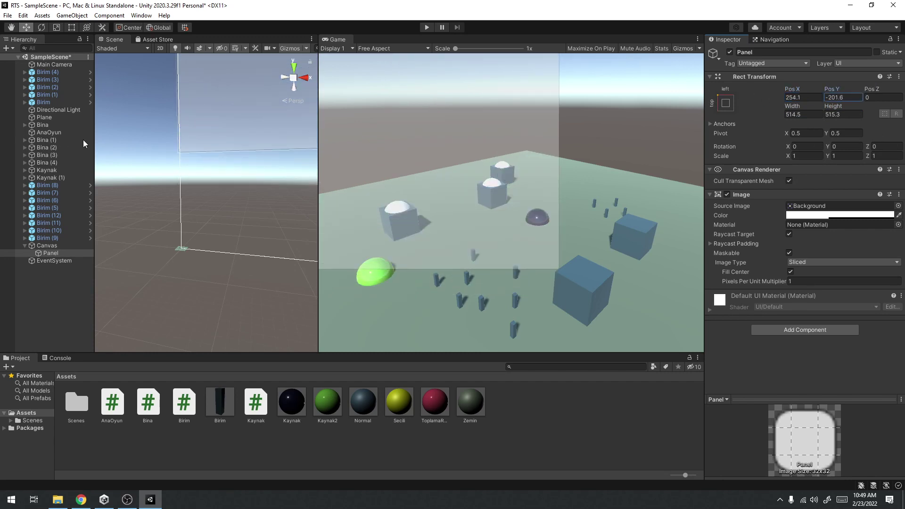
click(725, 105)
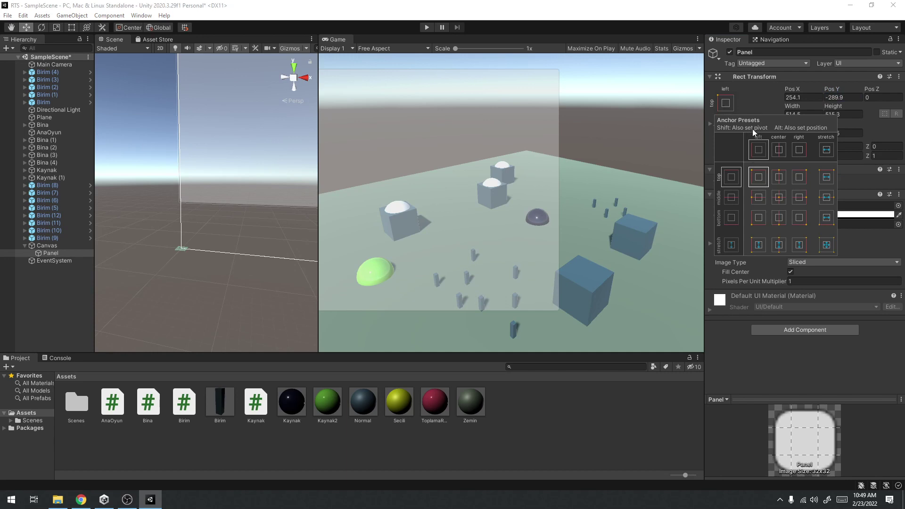
Step: Shift-Alt apply the top-left anchor preset to give the Panel a top-left pivot and position
key(shift+alt)
shift+click(753, 179)
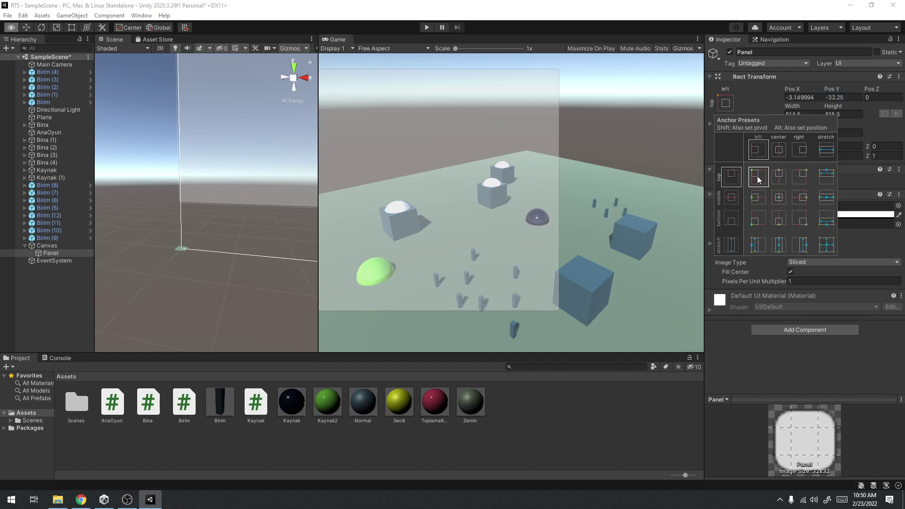
alt+click(760, 177)
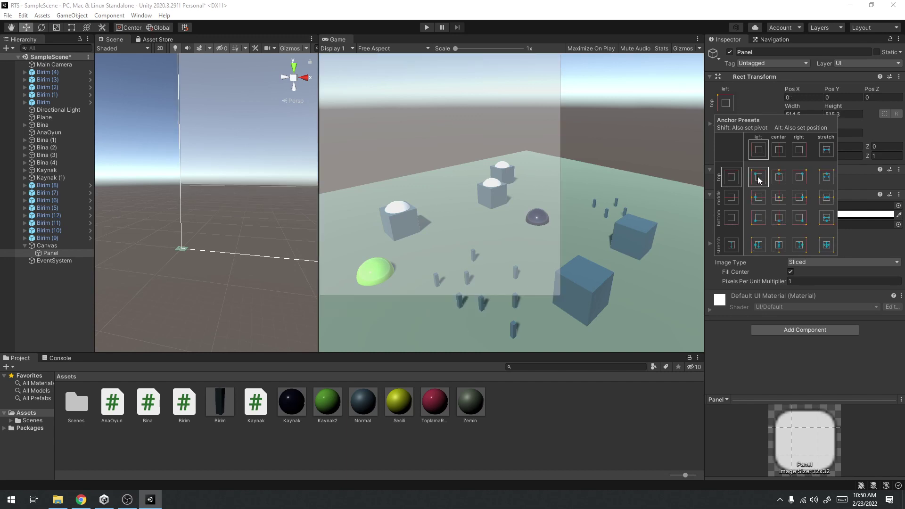
key(alt)
drag(790, 89, 73, 104)
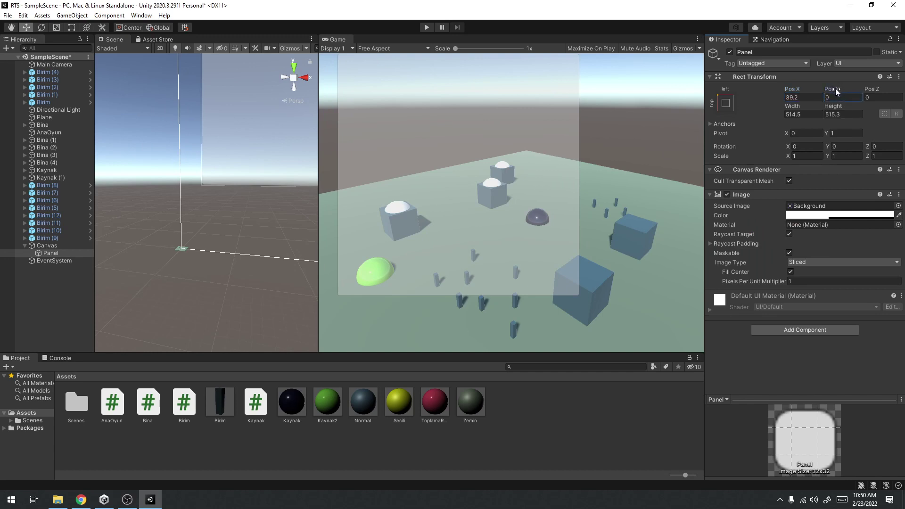
mouse_move(832, 89)
mouse_down()
mouse_move(720, 90)
mouse_move(307, 58)
mouse_up()
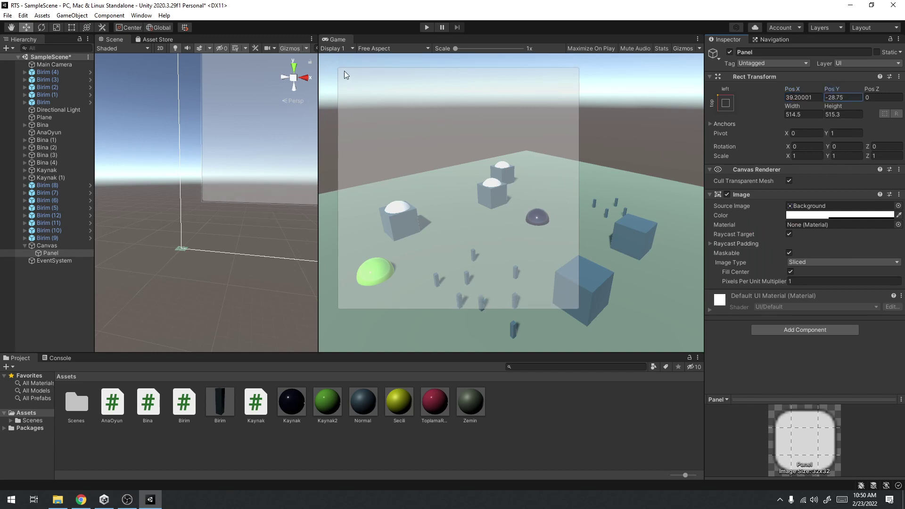
Step: Set the Panel's position to 0, 0 and its size to 200 × 200
click(814, 99)
text(0)
key(Tab)
text(0)
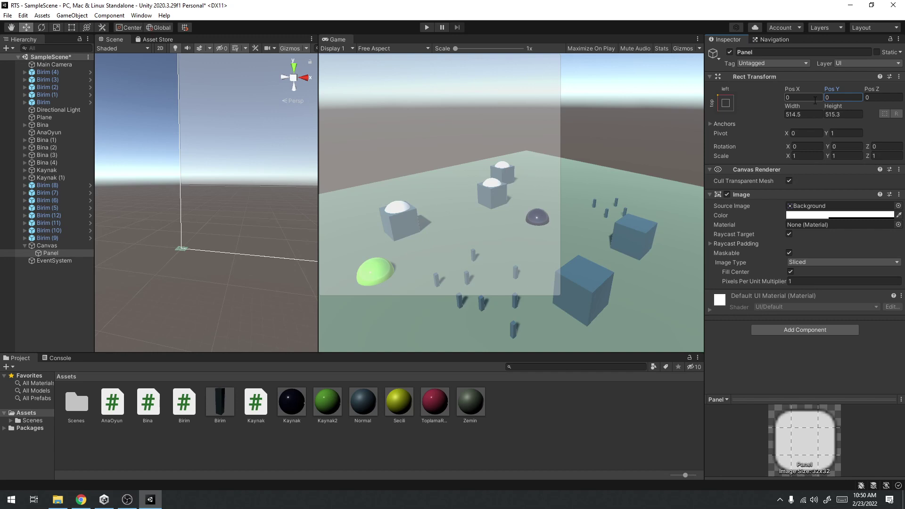
click(803, 114)
text(20)
text(0)
key(Tab)
text(200)
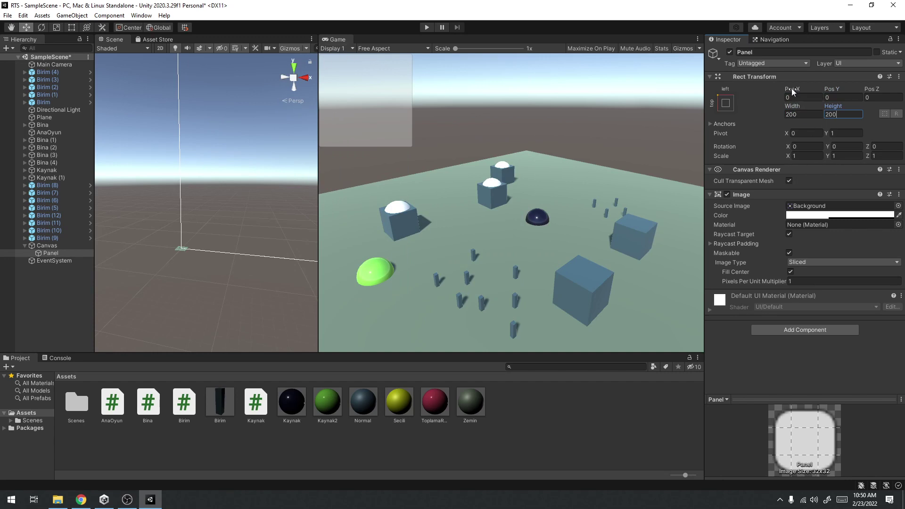
drag(791, 89, 834, 88)
Step: Undo the accidental nudge and anchor the Panel to the canvas middle-center
key(ctrl+z)
click(729, 105)
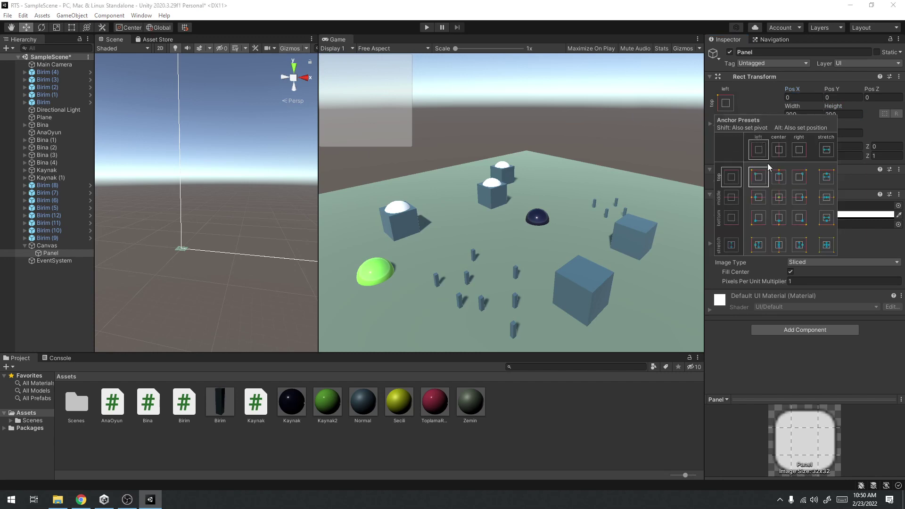
click(780, 199)
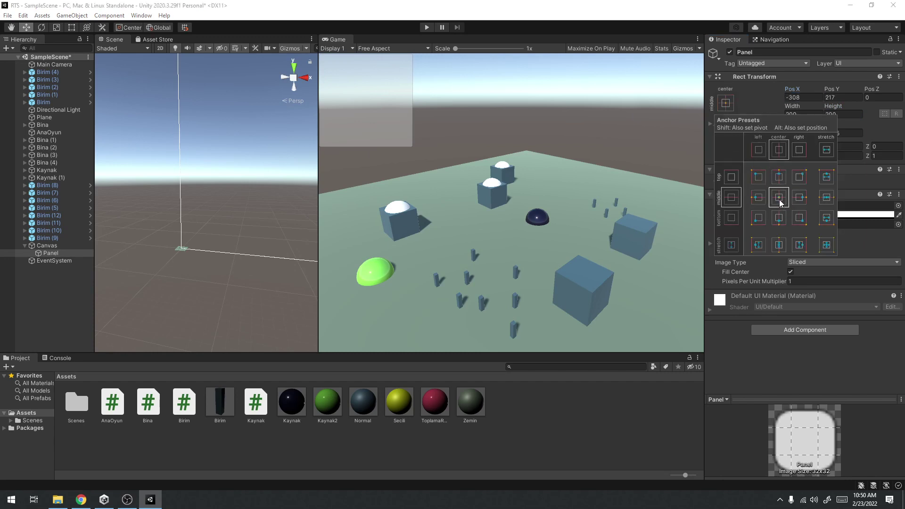
click(793, 80)
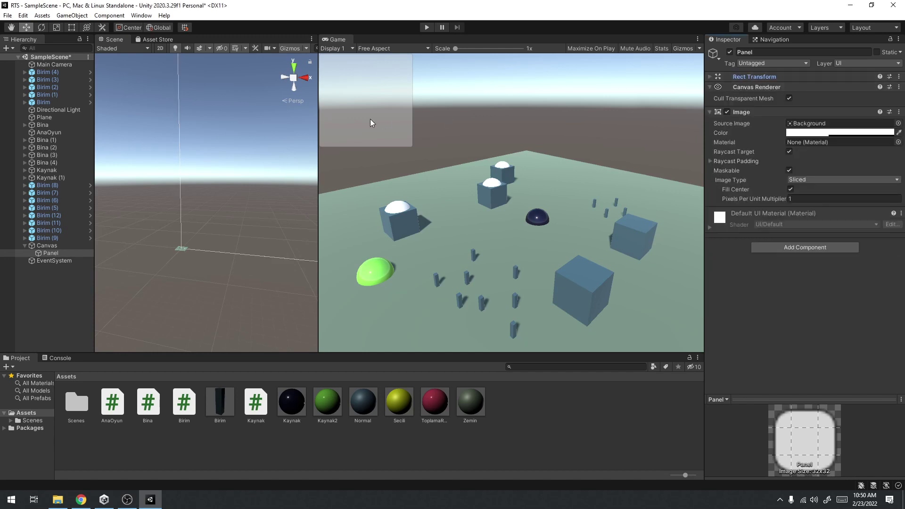
click(729, 76)
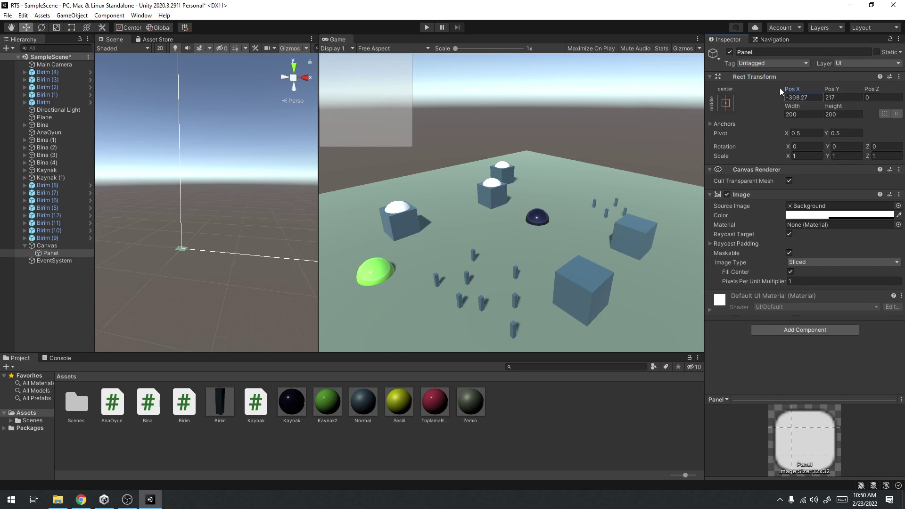
drag(790, 89, 452, 93)
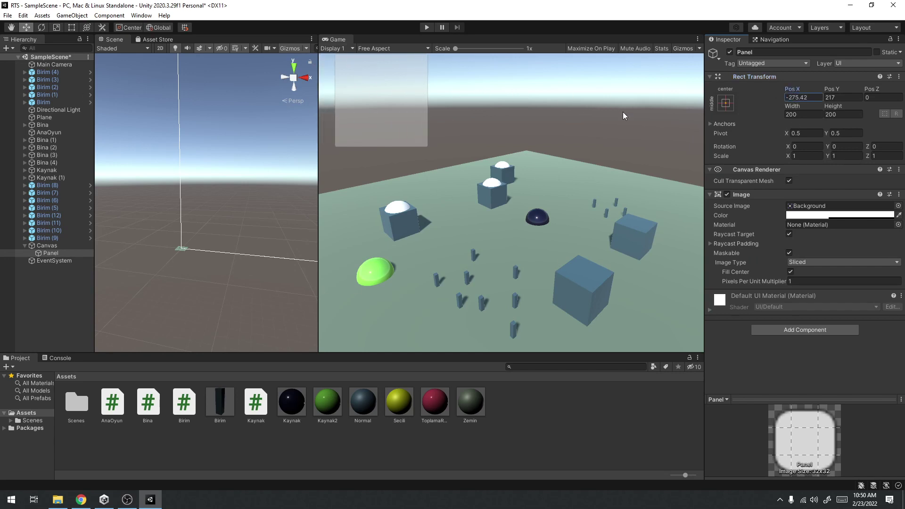
Step: Set the Panel's Pos X and Pos Y both to 0
click(817, 98)
text(0)
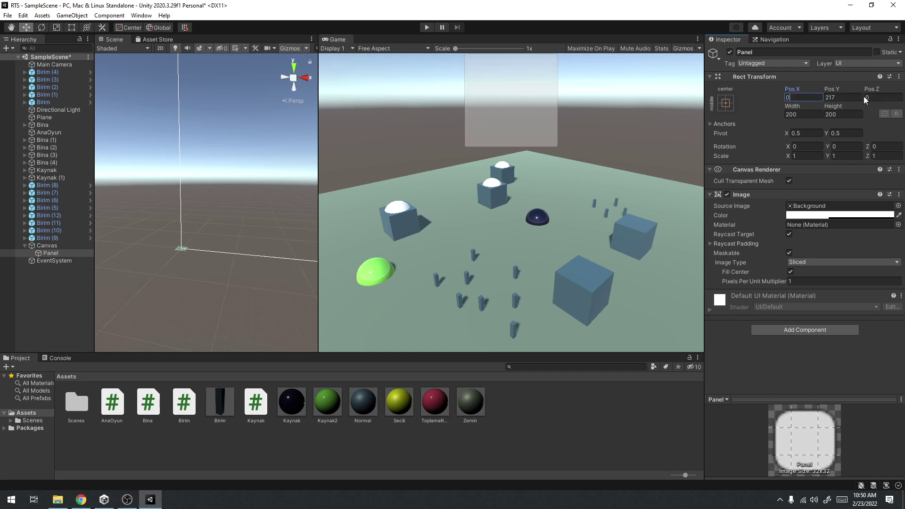
click(851, 96)
text(0)
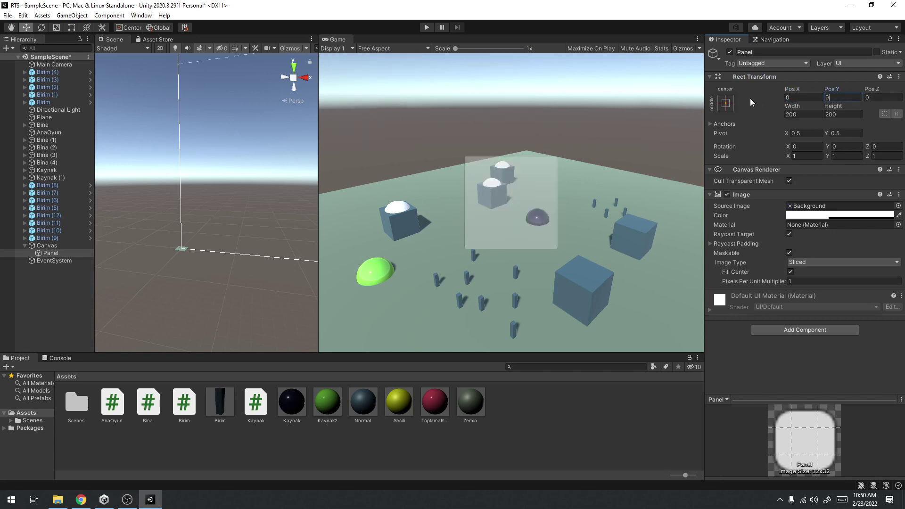
click(734, 98)
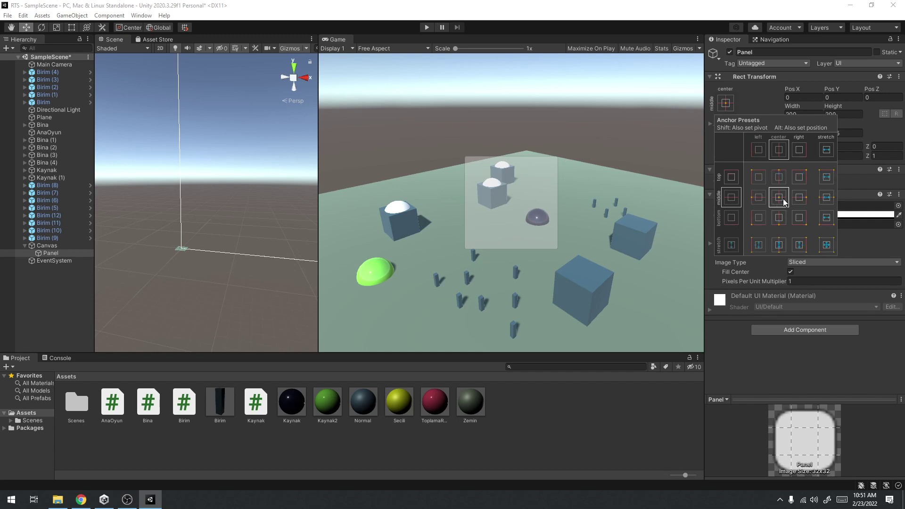
Step: Anchor the Panel top-left with pivot and position snapped to that corner
key(shift+alt)
click(756, 182)
alt+click(758, 182)
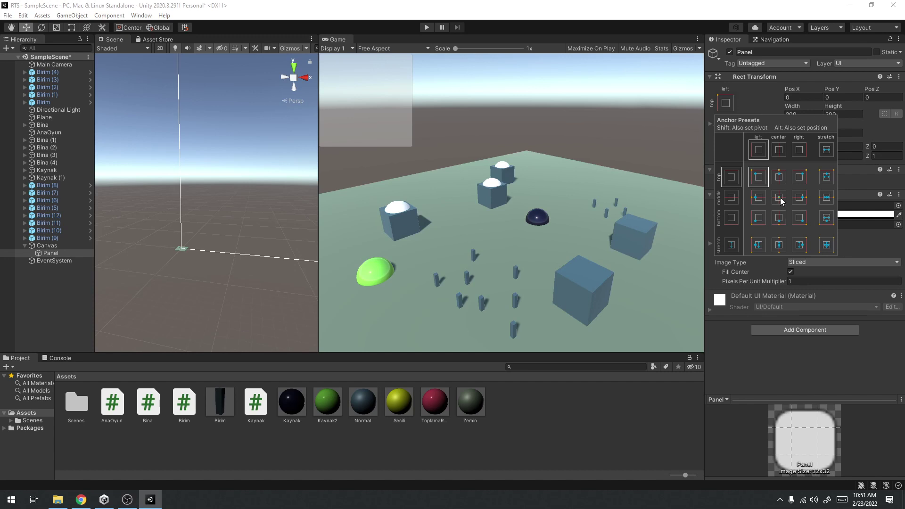
click(780, 197)
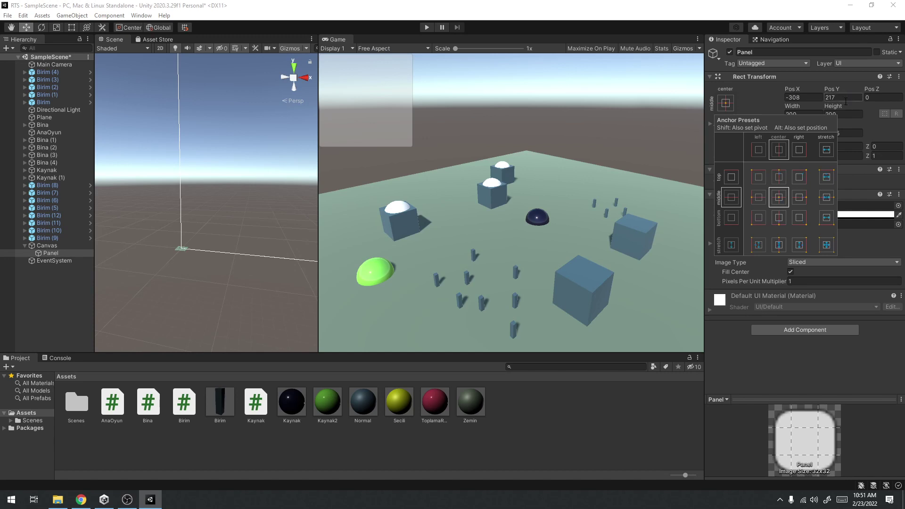
click(758, 177)
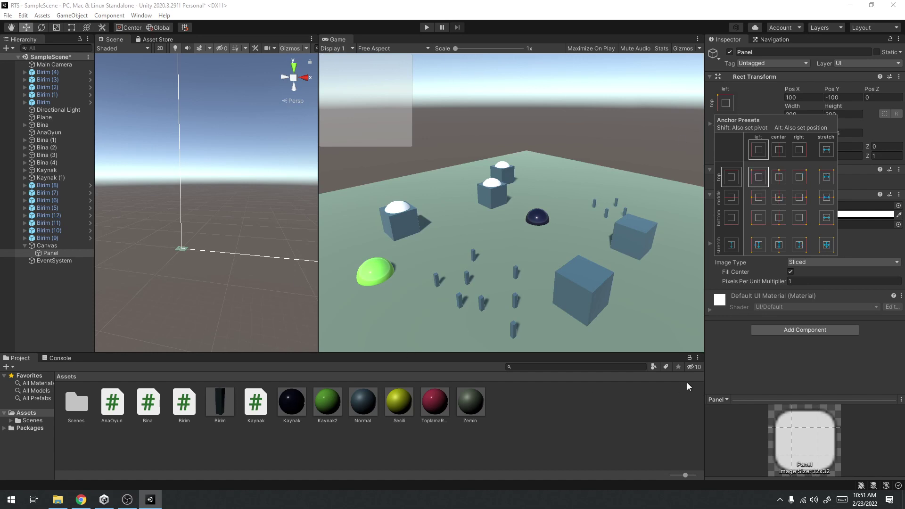
click(369, 66)
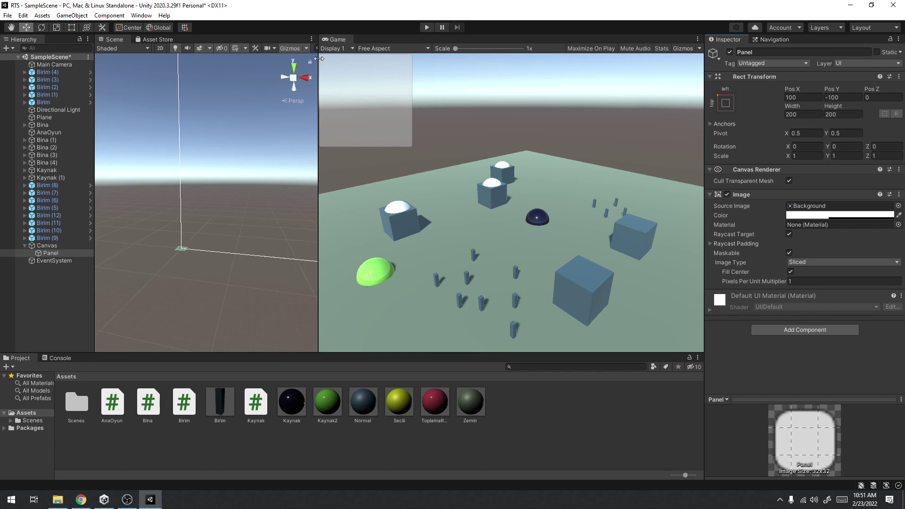
Step: Try a Pos Y nudge and undo it, keeping the Panel at Pos X 100, Pos Y -100
click(810, 96)
mouse_move(843, 95)
mouse_down()
mouse_move(802, 90)
mouse_move(826, 90)
mouse_up()
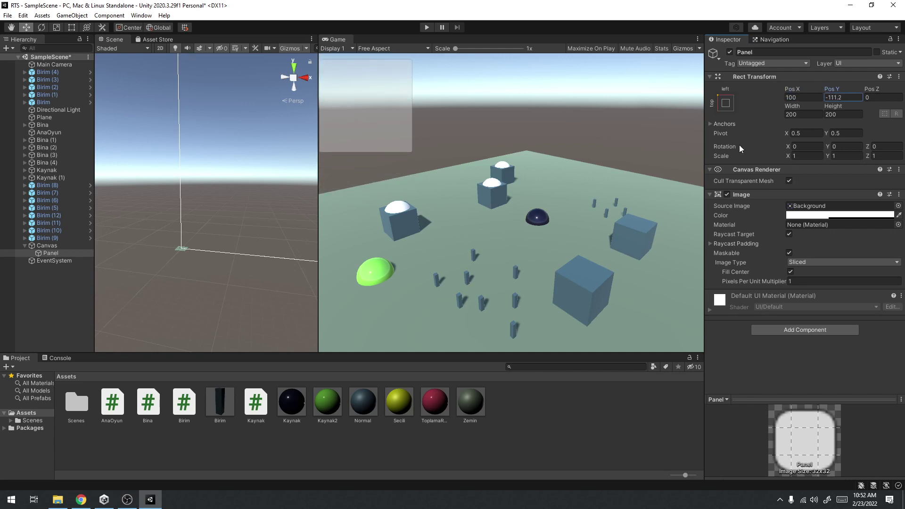
key(ctrl+z)
click(724, 110)
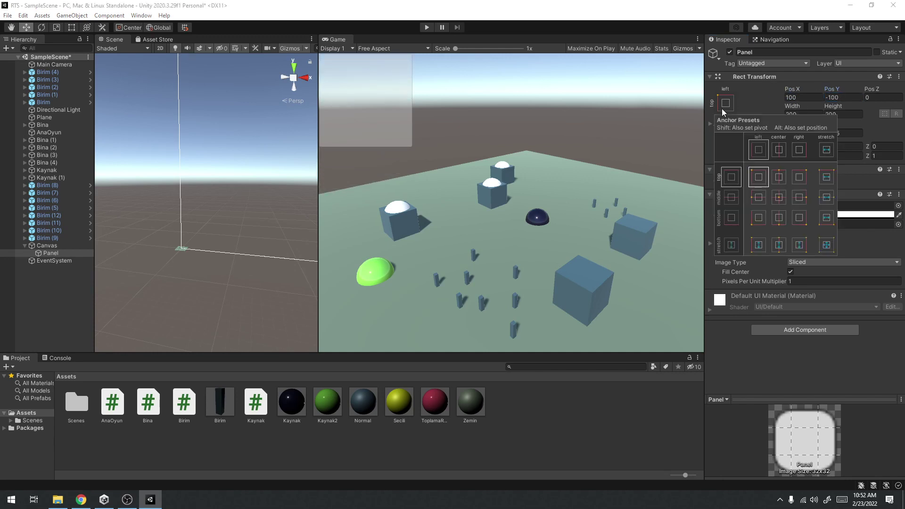
key(shift)
Step: Make the Panel a full-width middle-stretch band and drag it to Pos Y -217
click(827, 198)
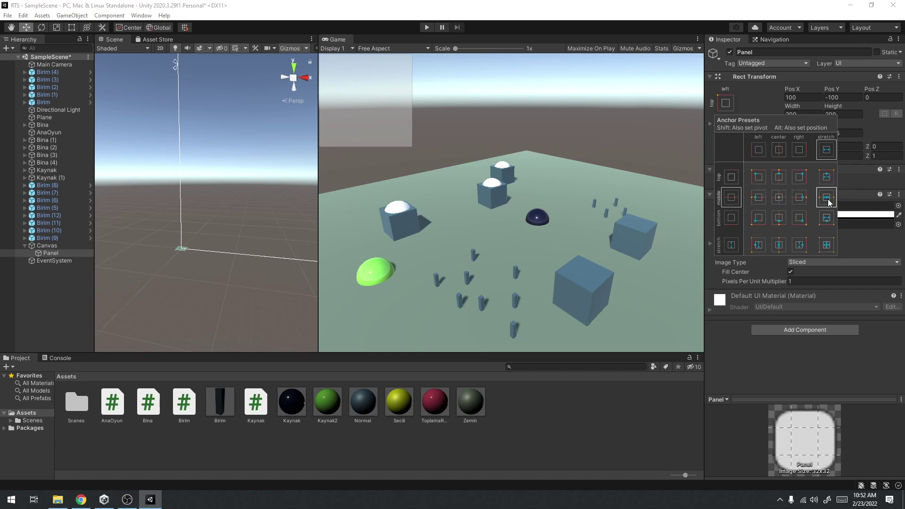
alt+click(827, 200)
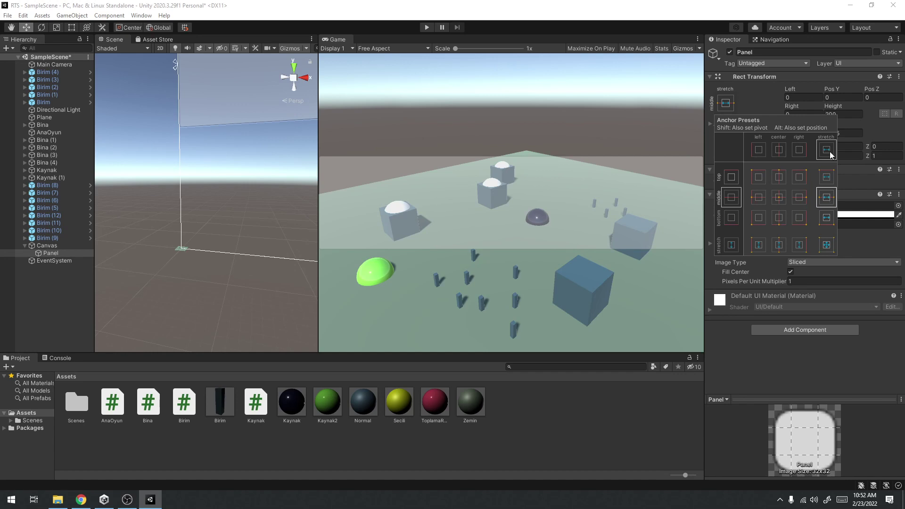
click(834, 87)
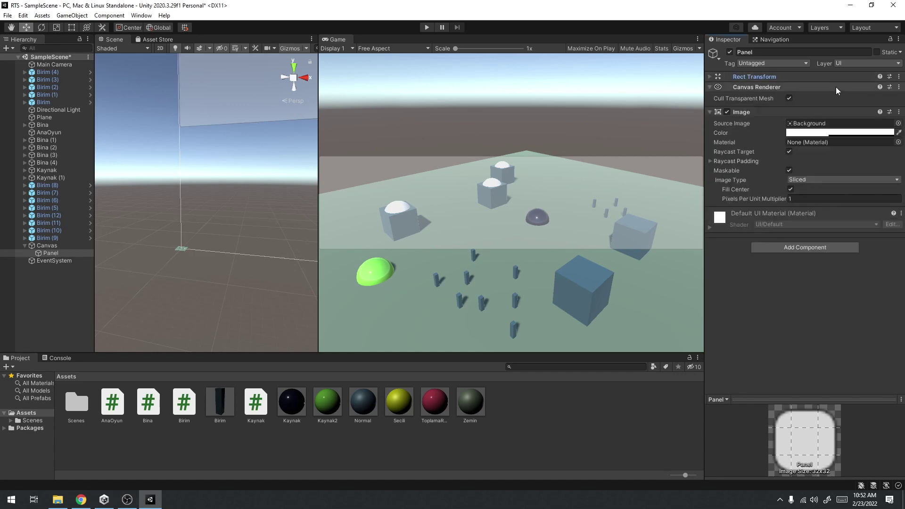
mouse_move(832, 89)
mouse_down()
mouse_move(778, 92)
mouse_move(863, 129)
mouse_move(758, 137)
mouse_up()
Step: Compare the bottom, top and middle stretch presets, settling back on middle-stretch
click(726, 103)
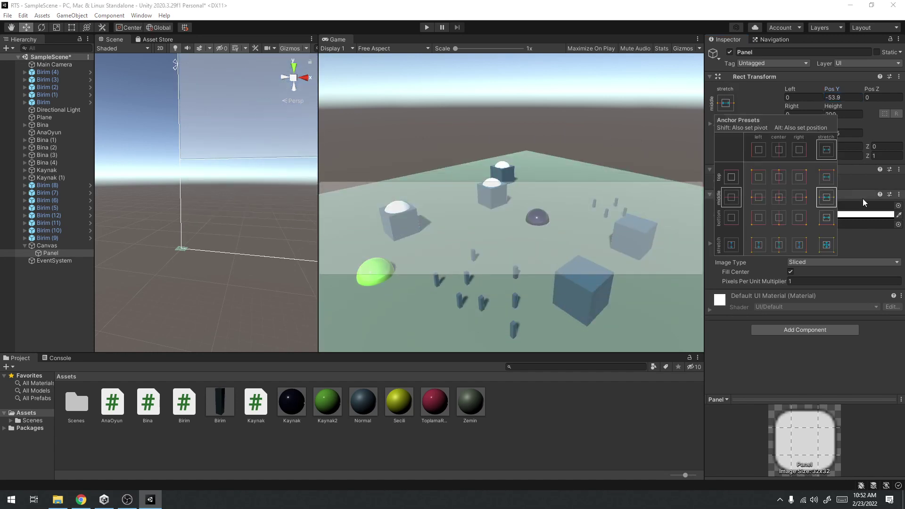
alt+click(830, 203)
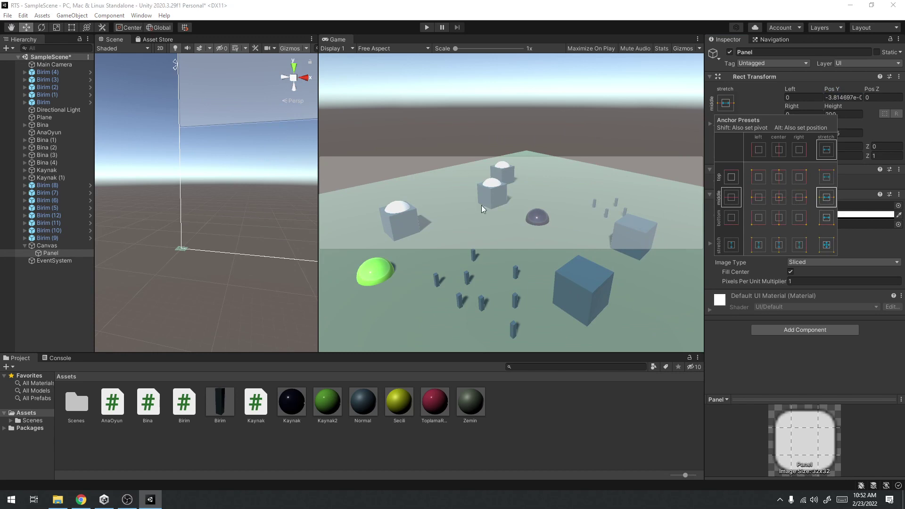
alt+click(829, 222)
alt+click(829, 223)
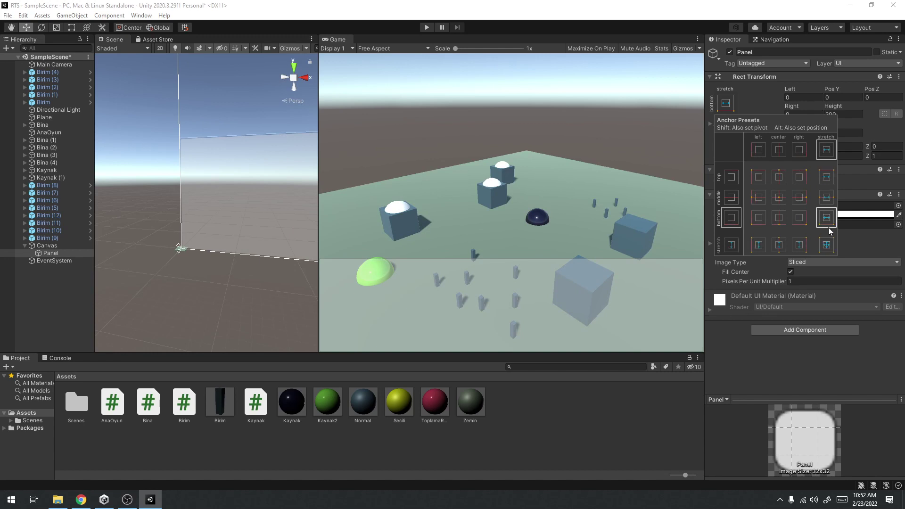
alt+click(831, 201)
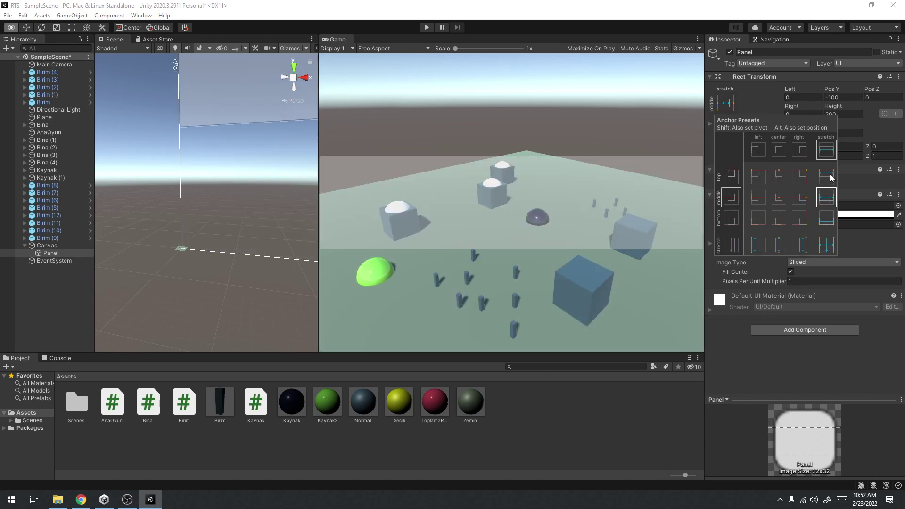
alt+click(832, 179)
alt+click(833, 223)
alt+click(827, 201)
alt+click(828, 221)
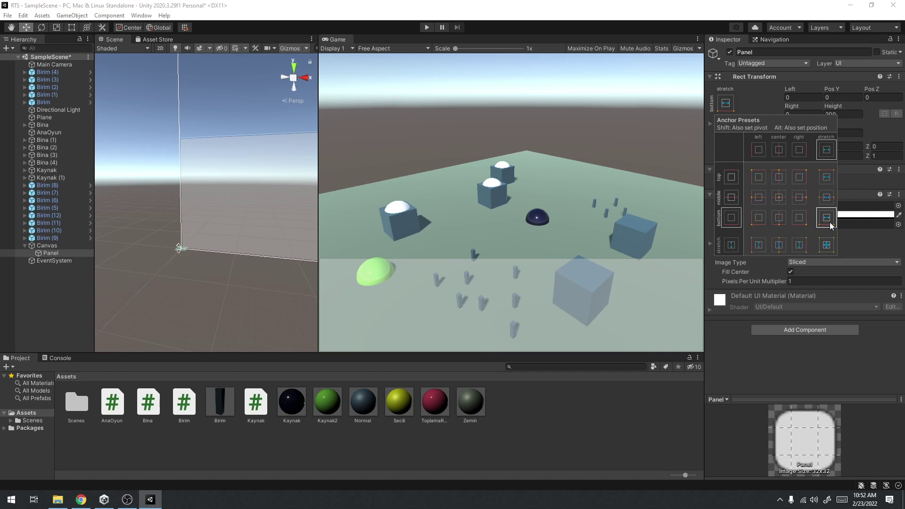
key(shift)
click(830, 202)
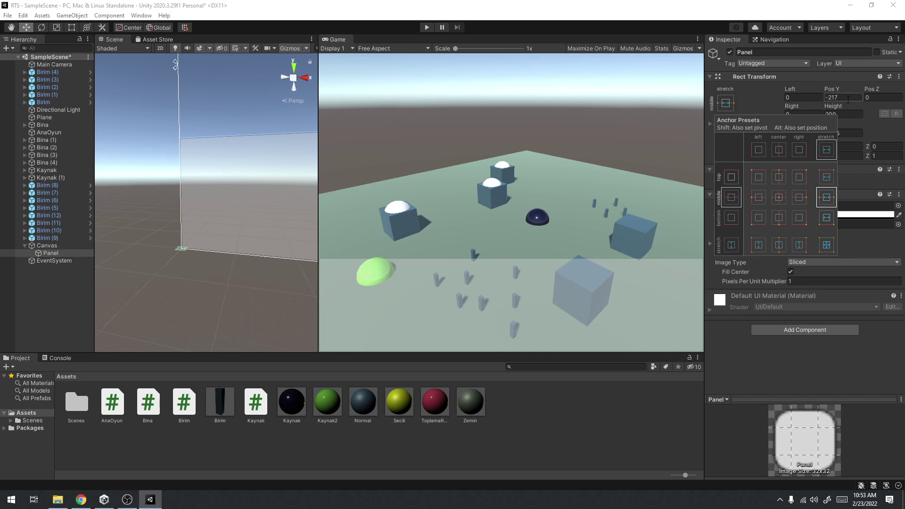
click(381, 47)
Step: Preview the Game view at 16:9 and 16:10, then return to Free Aspect
click(400, 90)
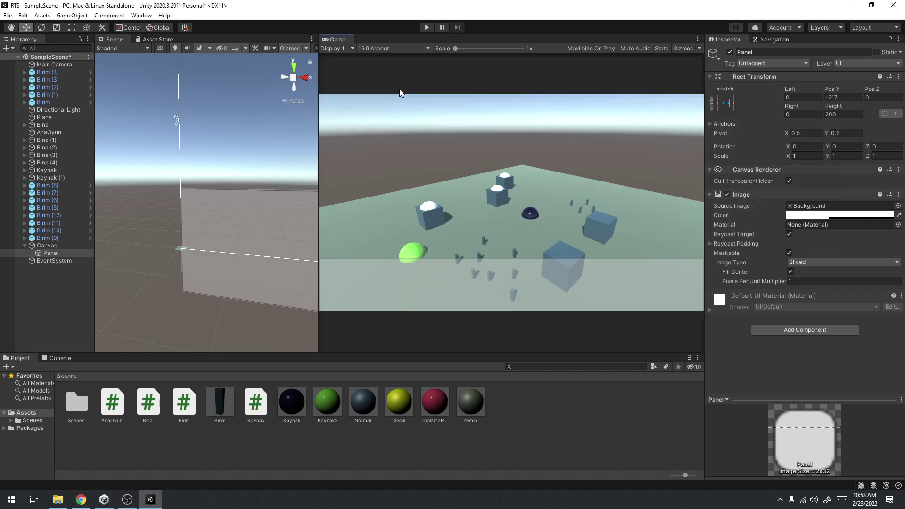
click(391, 48)
click(389, 97)
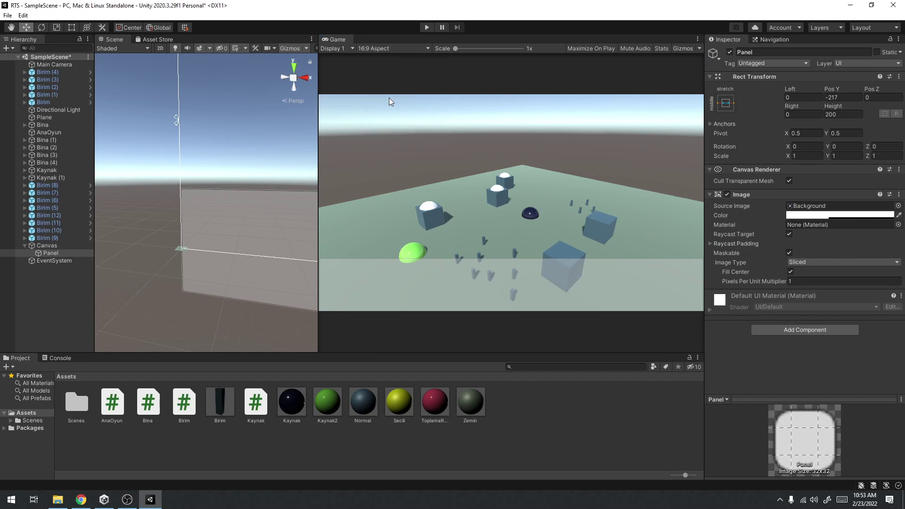
click(414, 47)
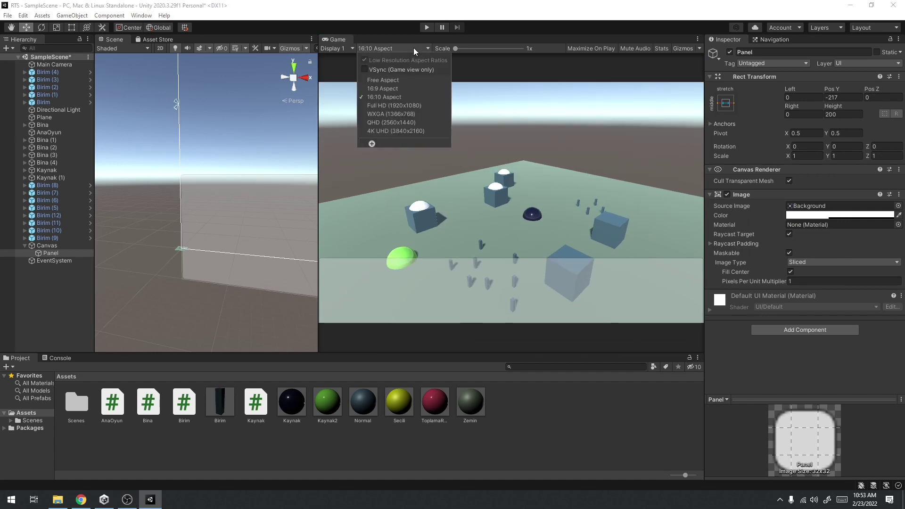
click(394, 78)
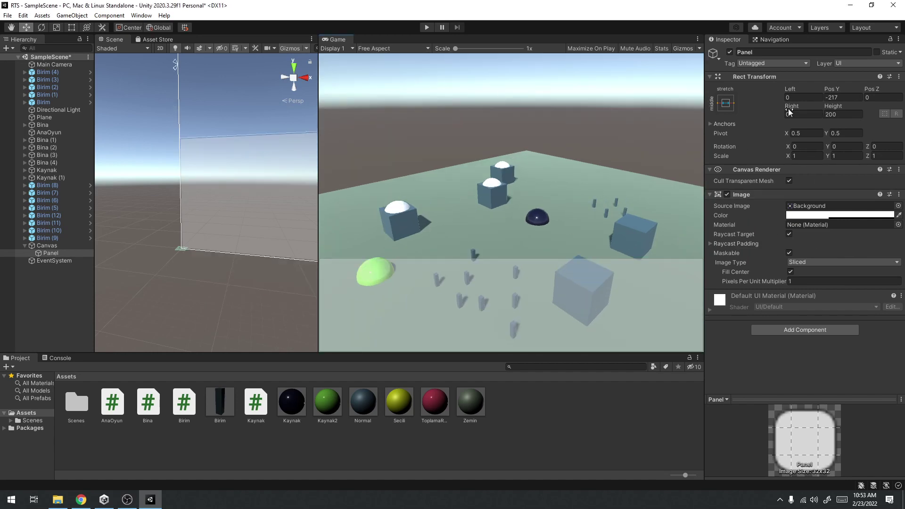
Step: Check the Canvas Scaler's UI Scale Mode options, then reselect the Panel
click(53, 245)
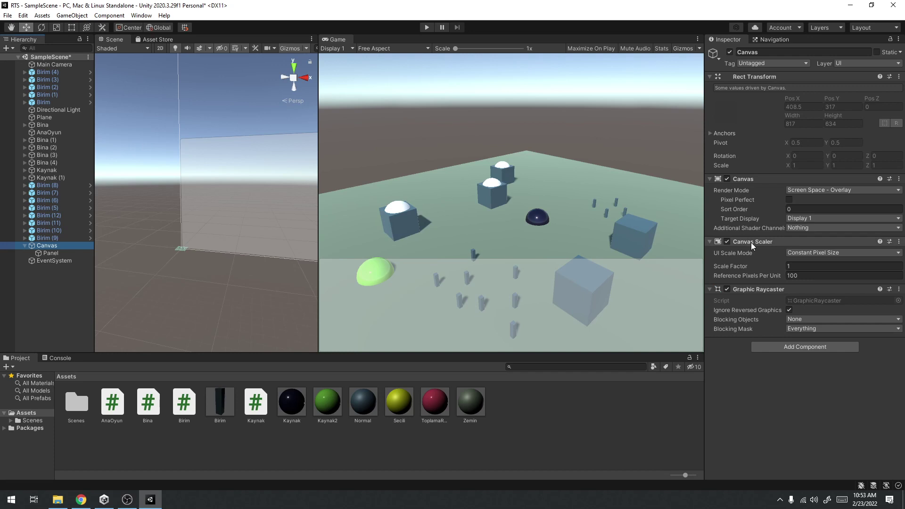
click(801, 254)
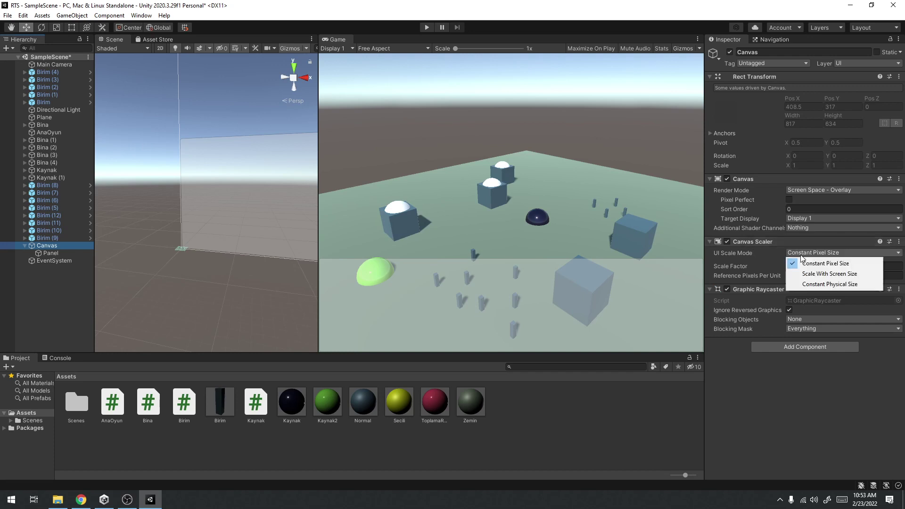
click(801, 255)
click(819, 255)
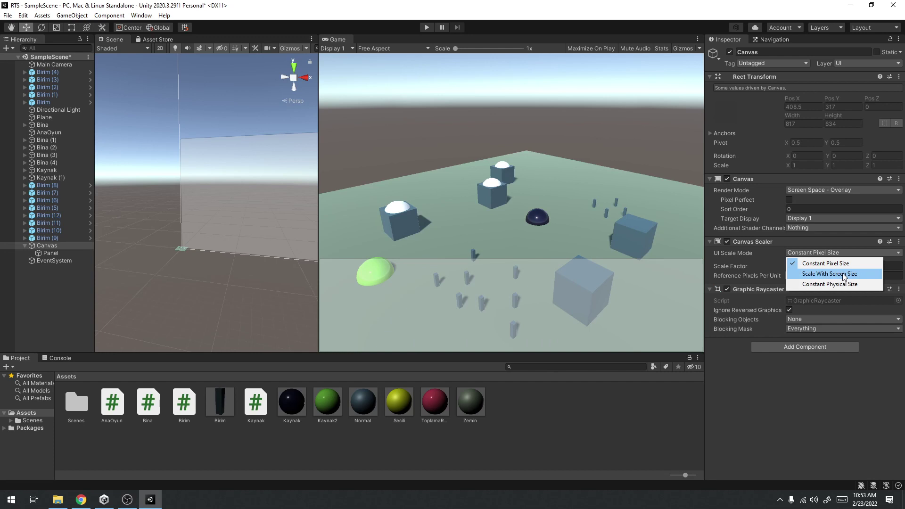
click(53, 253)
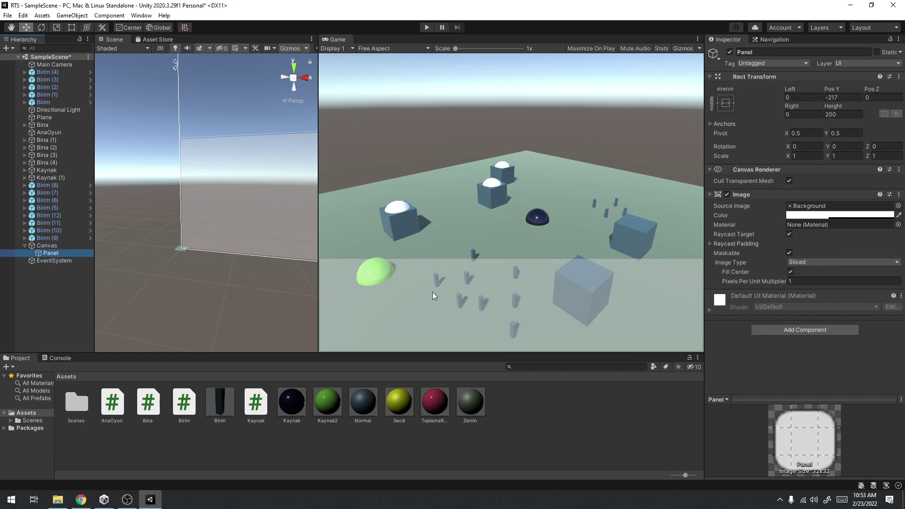
Step: Anchor the Panel as a bottom-stretch band along the screen's bottom edge
click(46, 245)
click(50, 253)
click(725, 103)
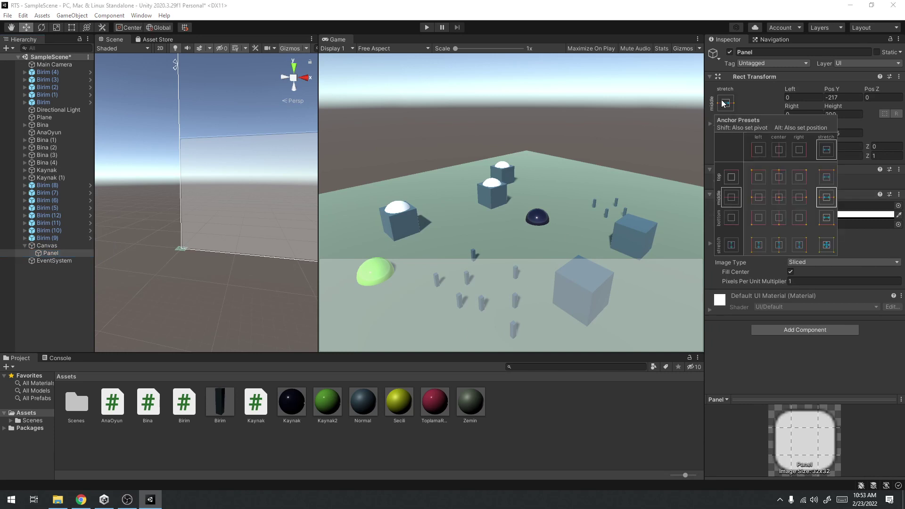
click(826, 217)
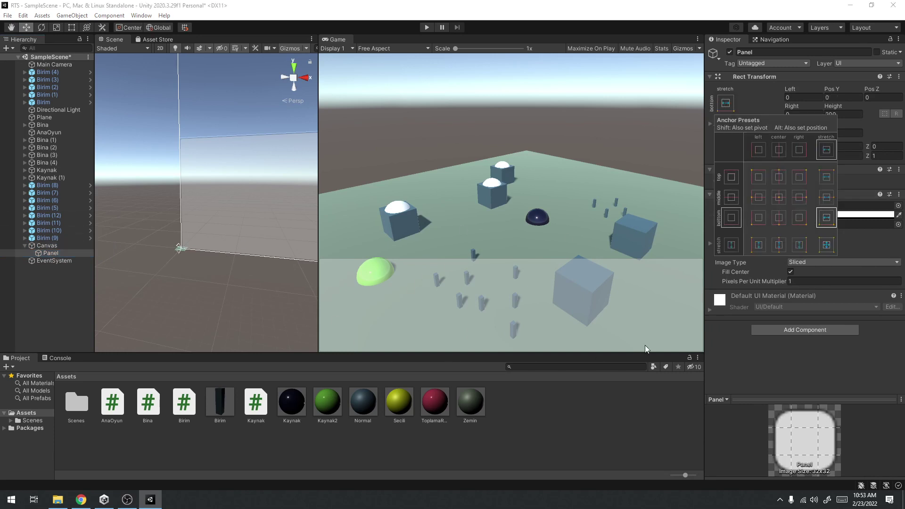
click(835, 84)
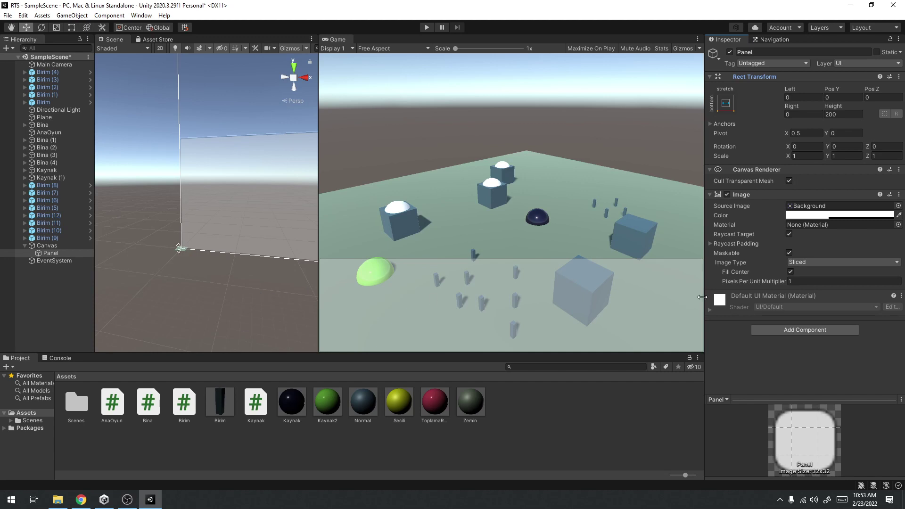
Step: Widen the Game view pane and set the Panel's Height to 100
drag(318, 202, 293, 203)
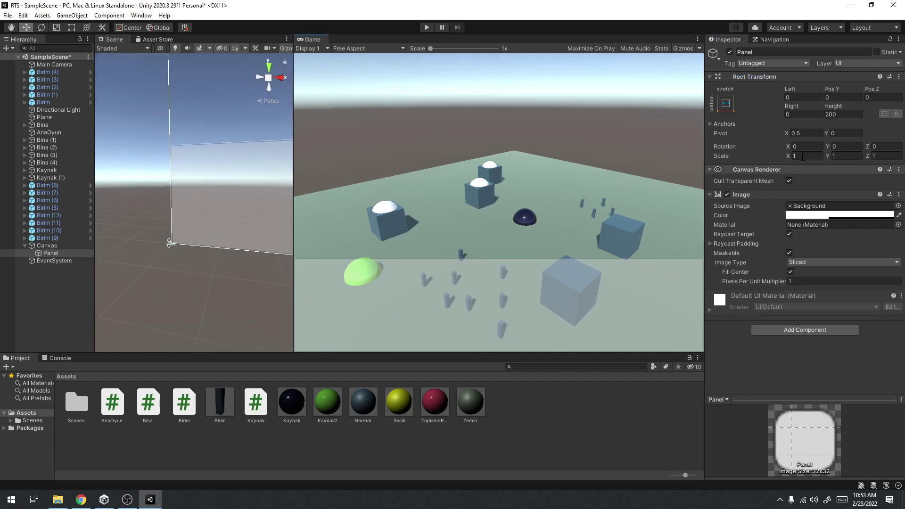
click(846, 114)
text(10)
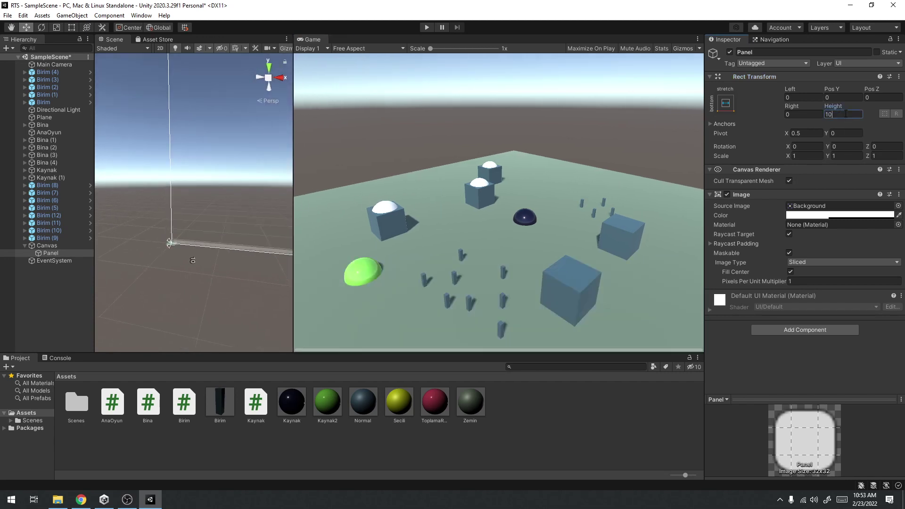
text(0)
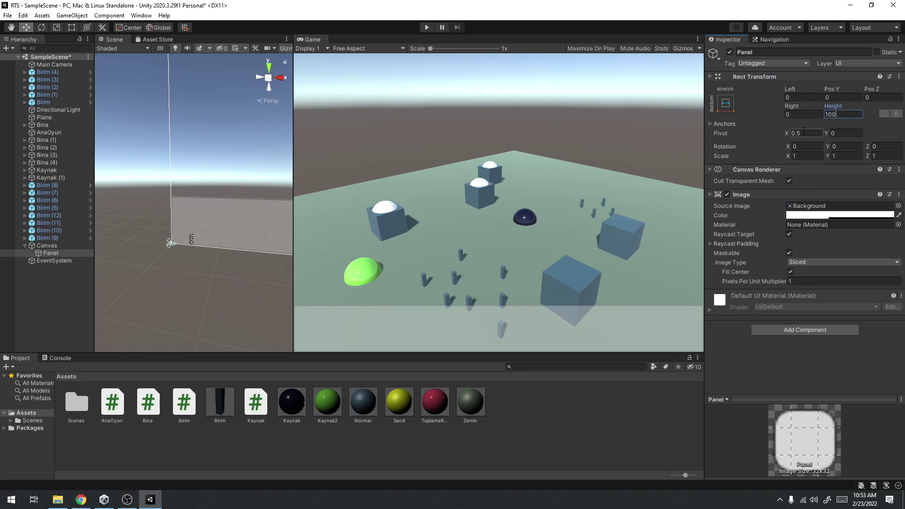
click(727, 102)
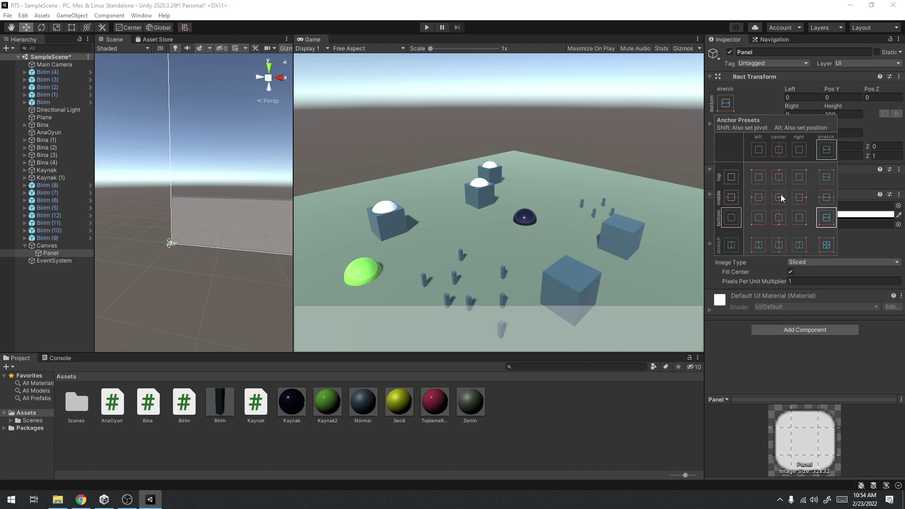
Step: Anchor the Panel bottom-center and set its Width to 500, making a 500×100 bar
click(779, 218)
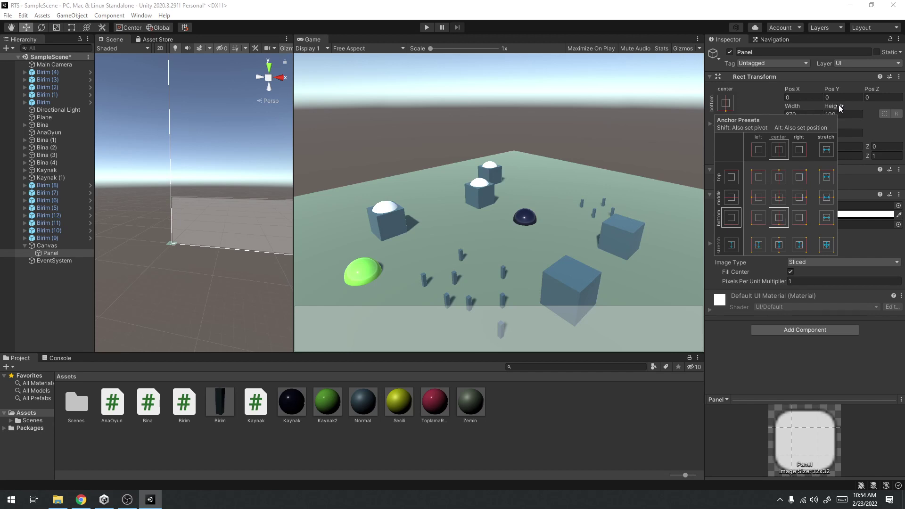
click(797, 108)
click(805, 114)
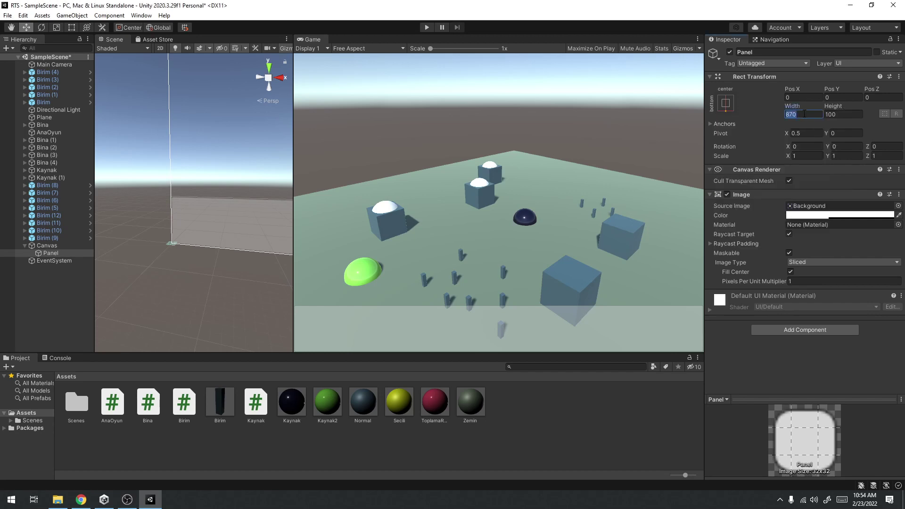
text(400)
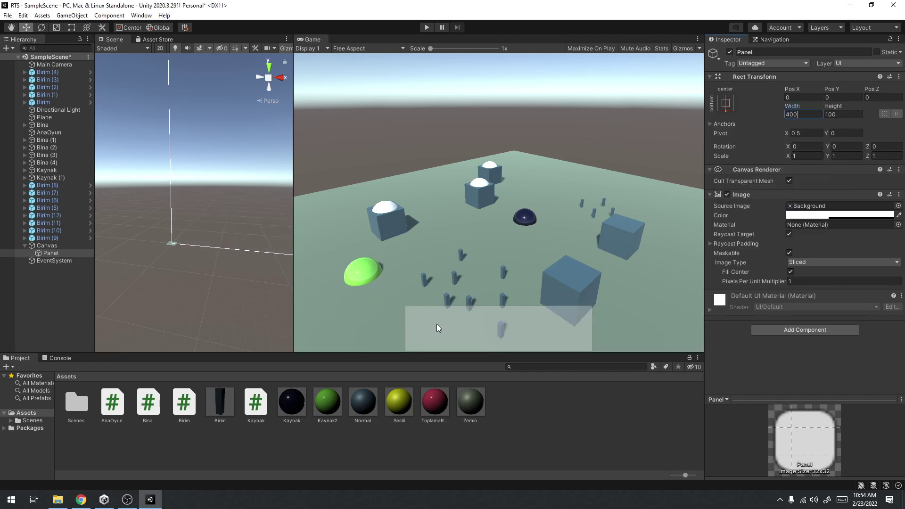
key(BackSpace)
key(BackSpace)
key(BackSpace)
text(500)
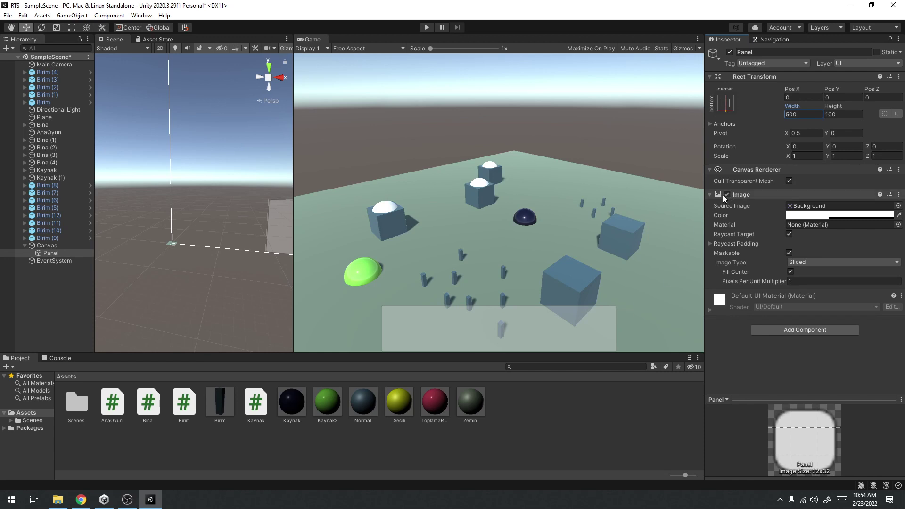
Step: Tint the Panel's Image dark blue-grey 2F353F with alpha 51
click(819, 219)
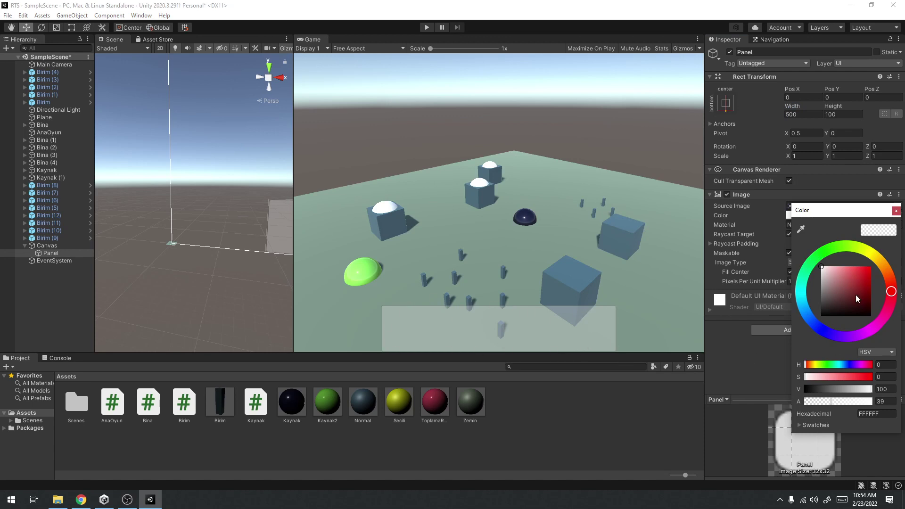
click(740, 349)
click(801, 215)
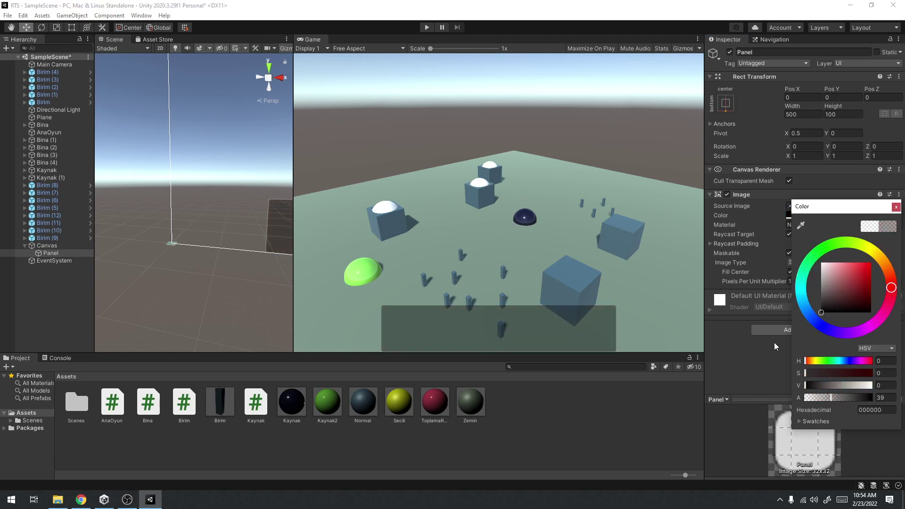
mouse_move(832, 398)
mouse_down()
mouse_move(819, 400)
mouse_move(839, 399)
mouse_up()
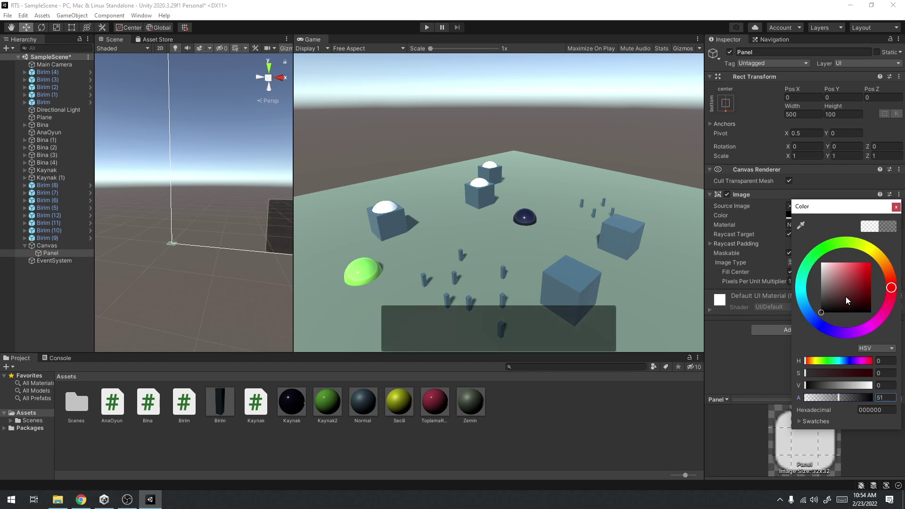
click(810, 314)
drag(838, 298, 835, 301)
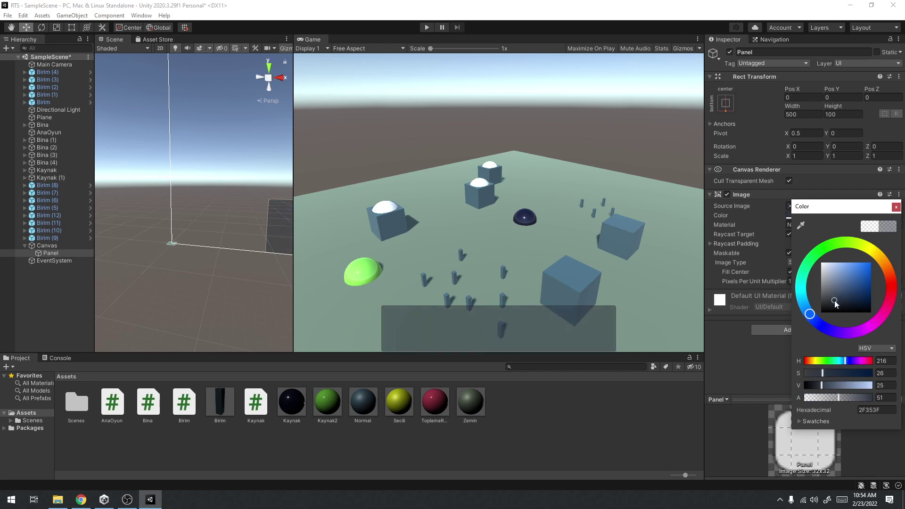
click(743, 383)
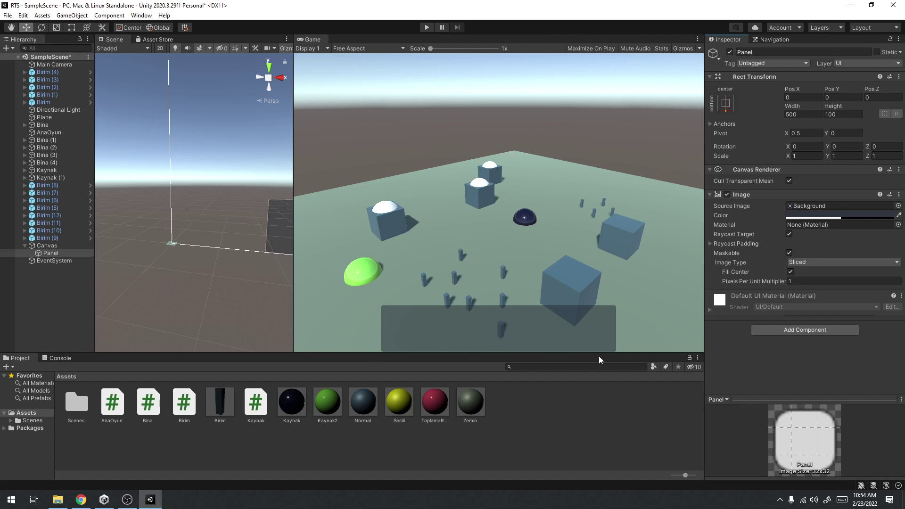
click(810, 208)
Step: Clear the Panel's Source Image to None after briefly trying Knob, then deselect the Panel
click(815, 208)
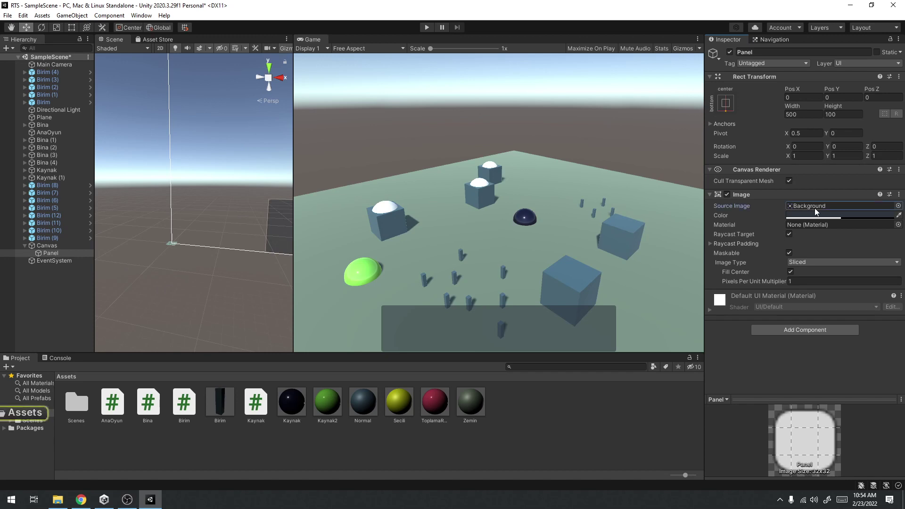
click(895, 207)
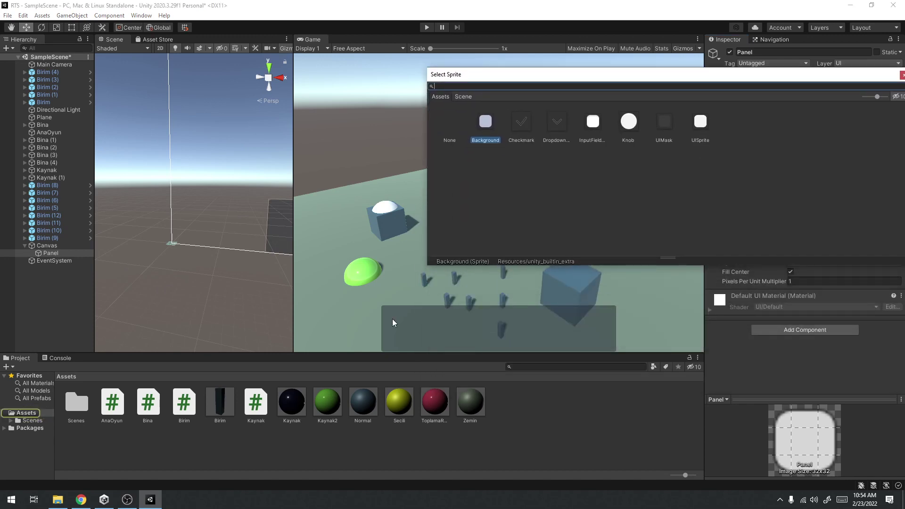
click(632, 124)
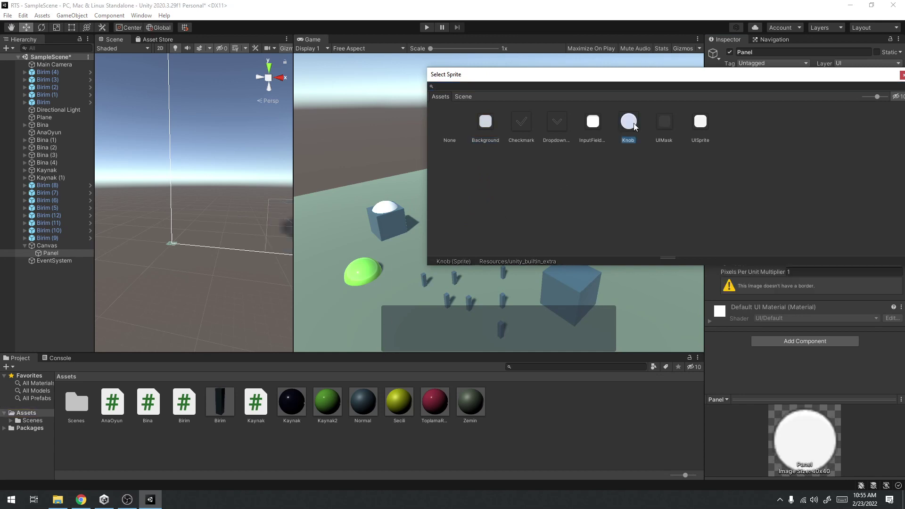
click(454, 123)
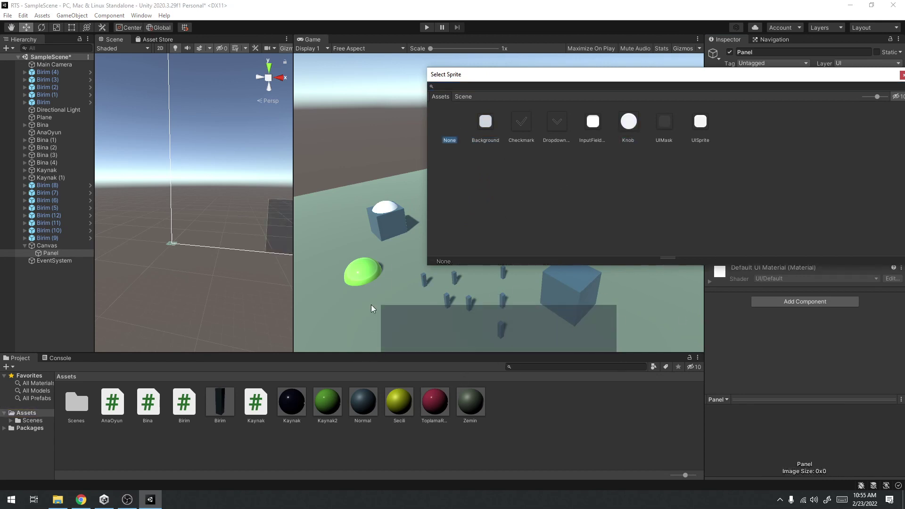
drag(802, 74, 687, 134)
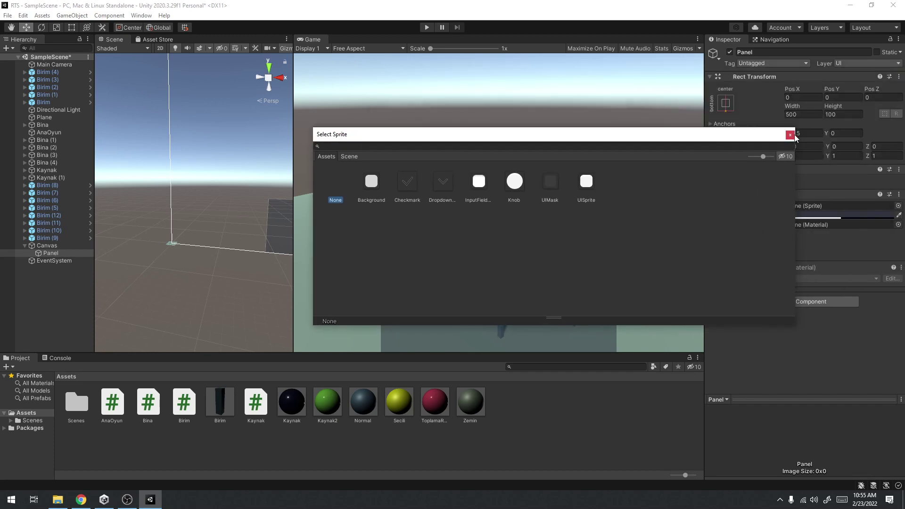
click(792, 135)
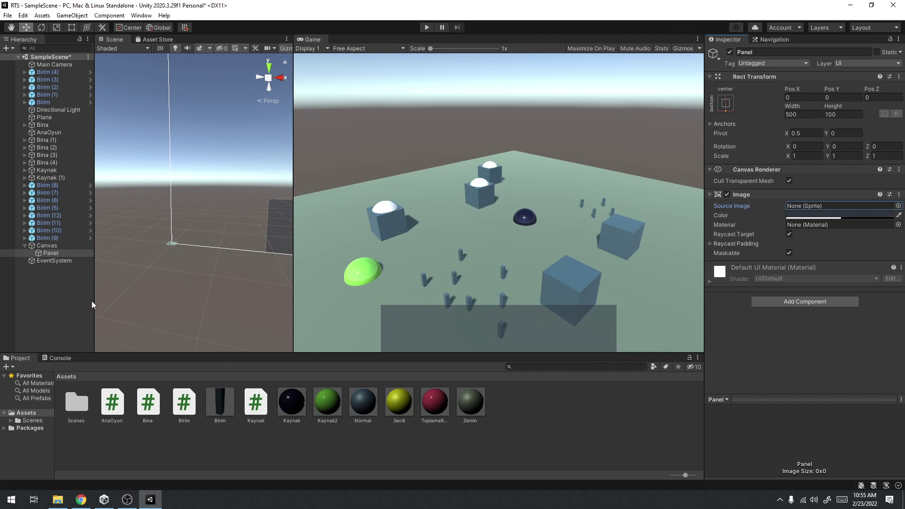
click(57, 286)
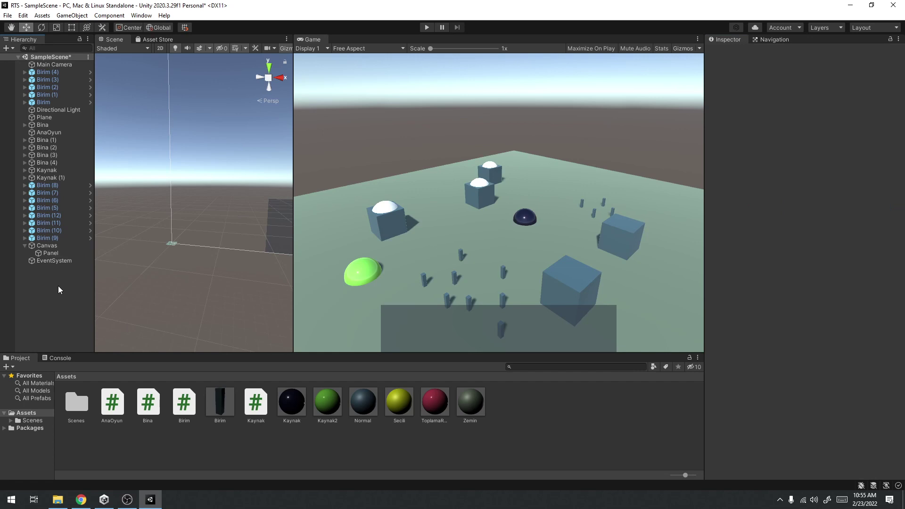
click(57, 254)
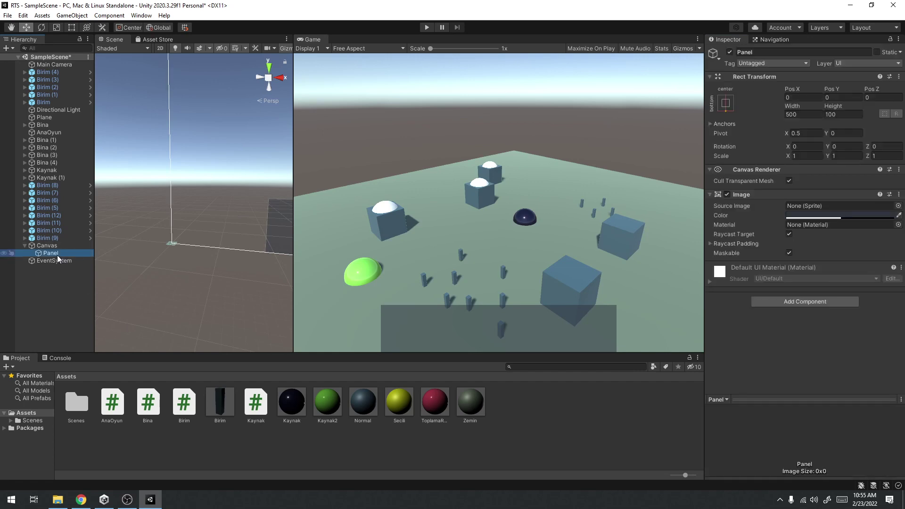
right_click(57, 256)
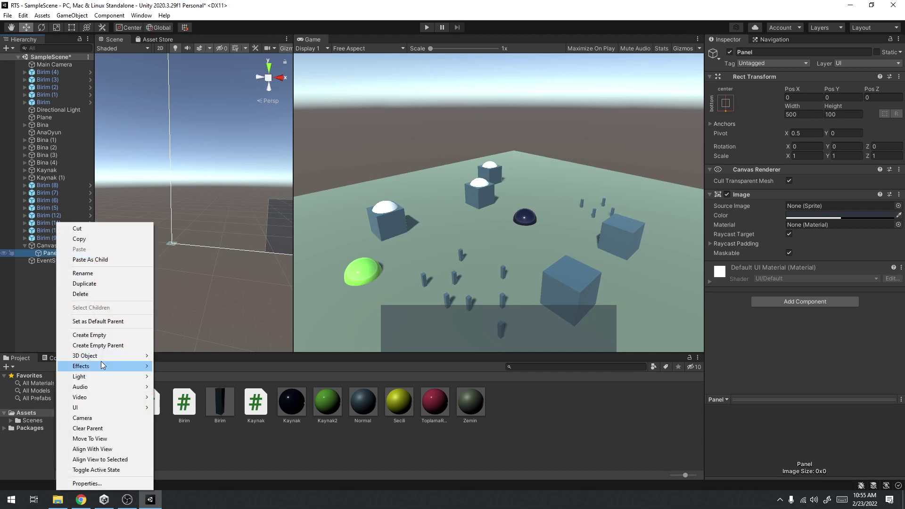
click(40, 255)
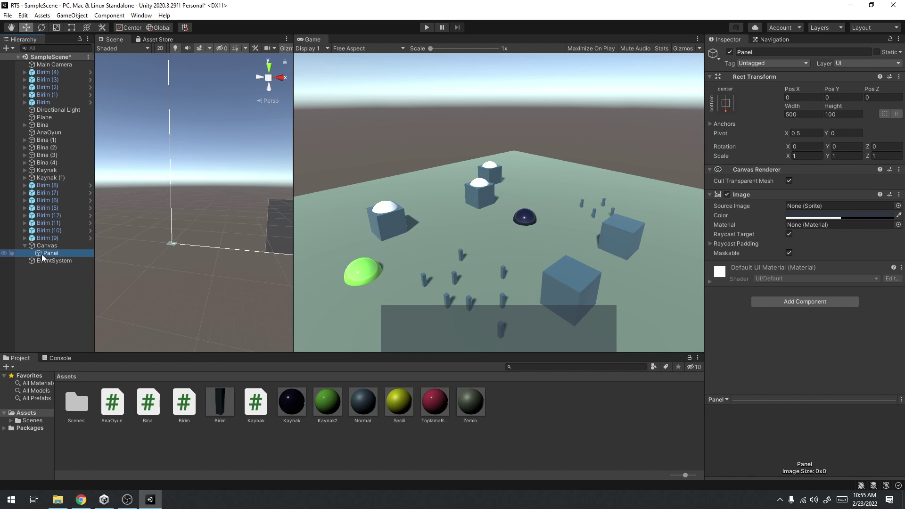
right_click(42, 254)
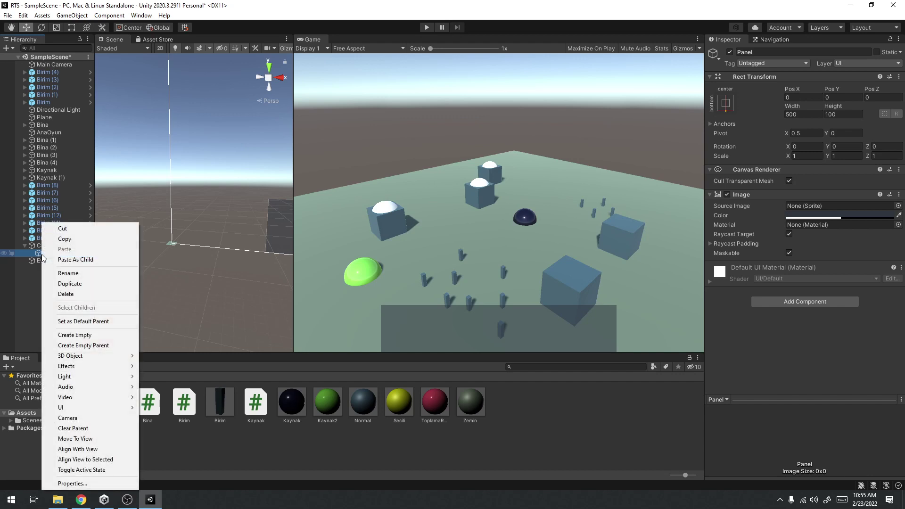
mouse_move(81, 359)
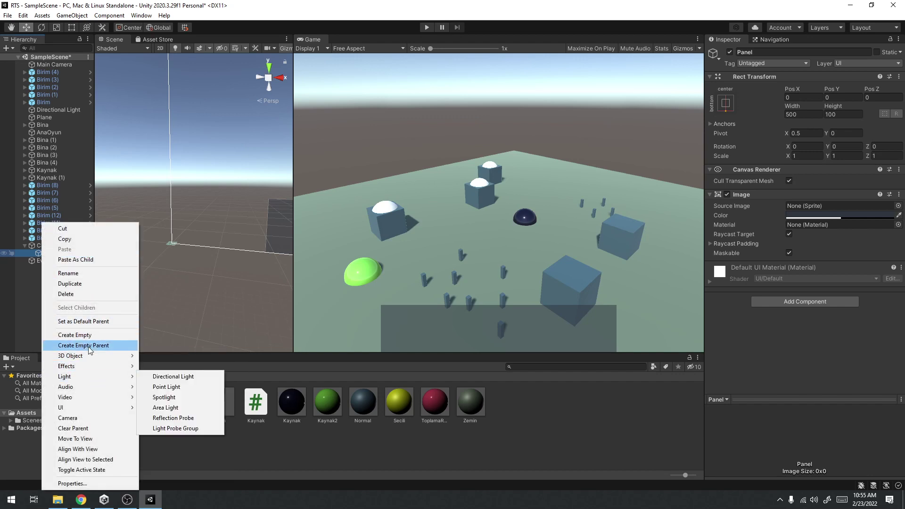
click(521, 349)
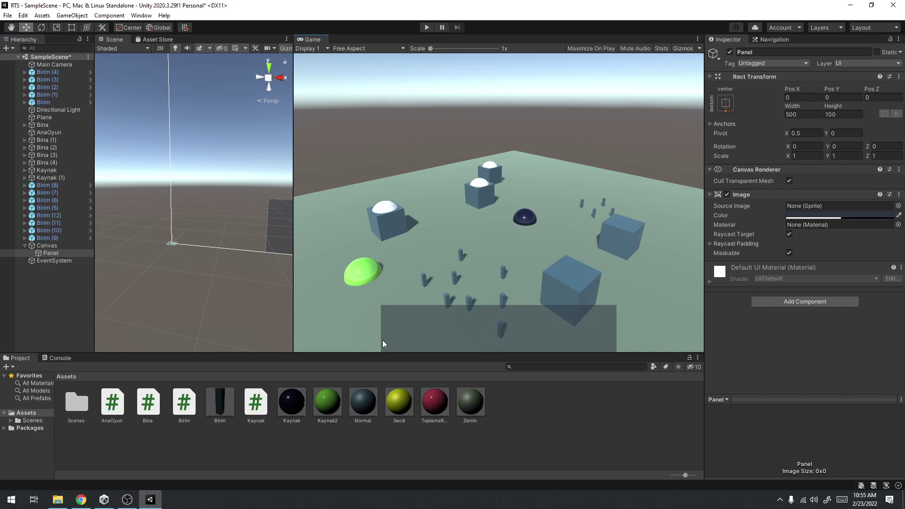
click(731, 51)
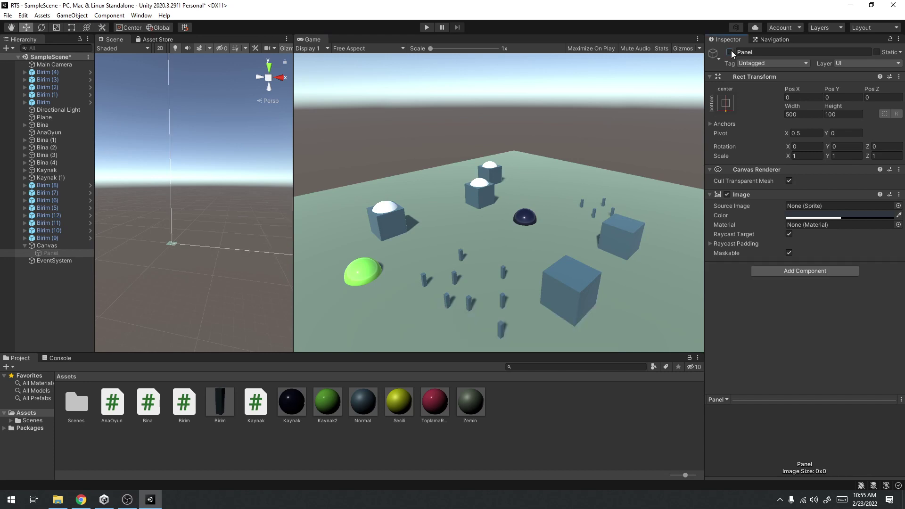
click(731, 52)
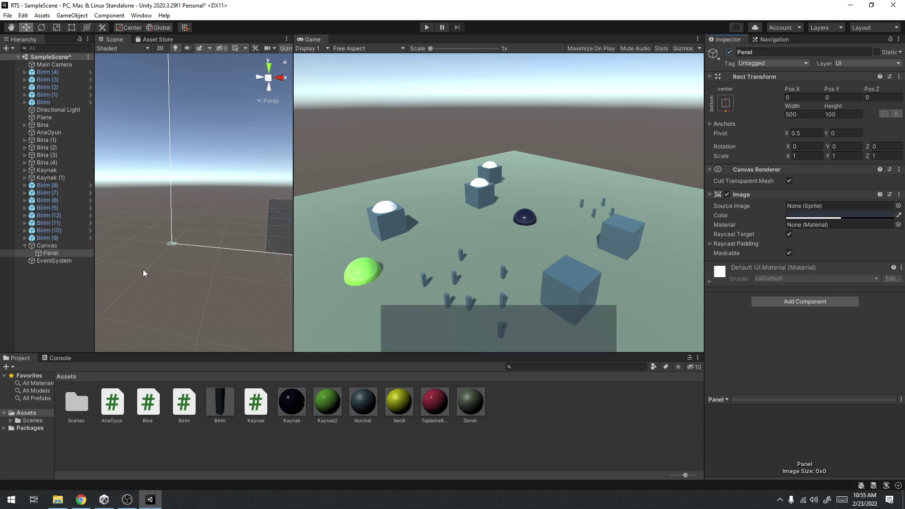
Step: Add a child UI Panel inside Panel
right_click(50, 252)
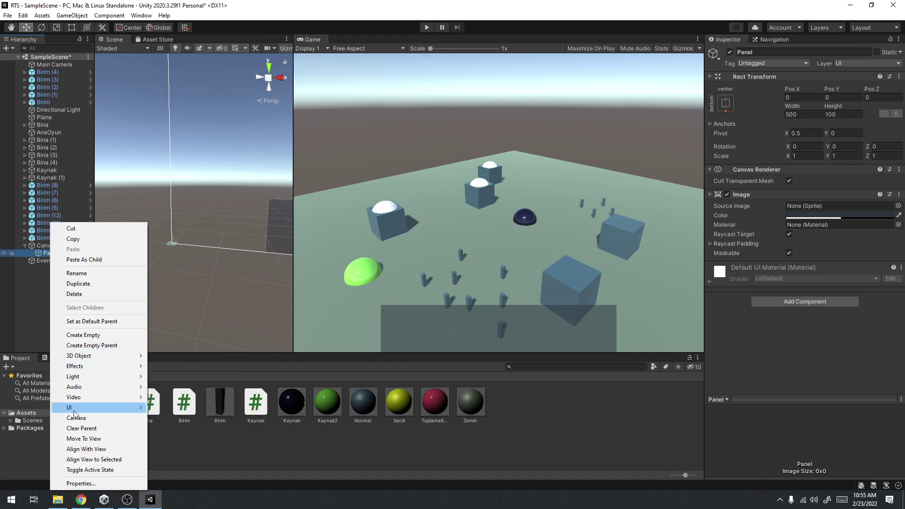
mouse_move(74, 410)
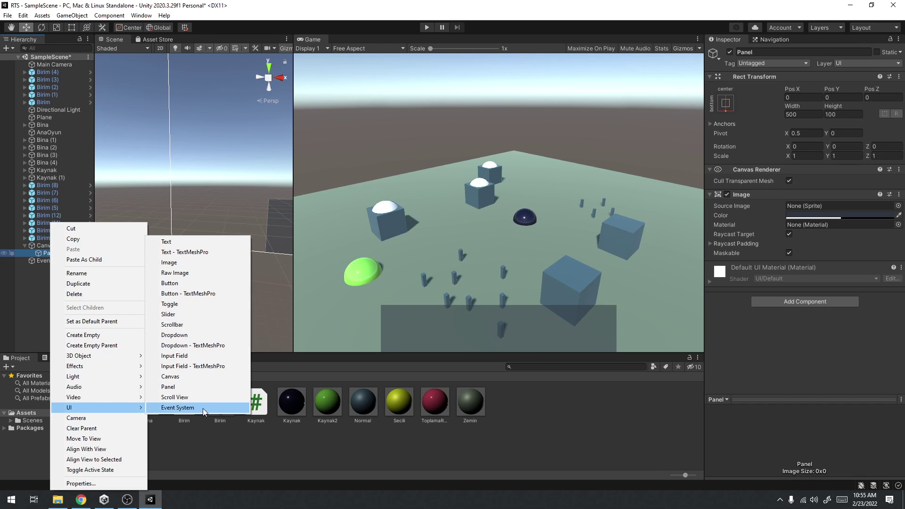
click(197, 386)
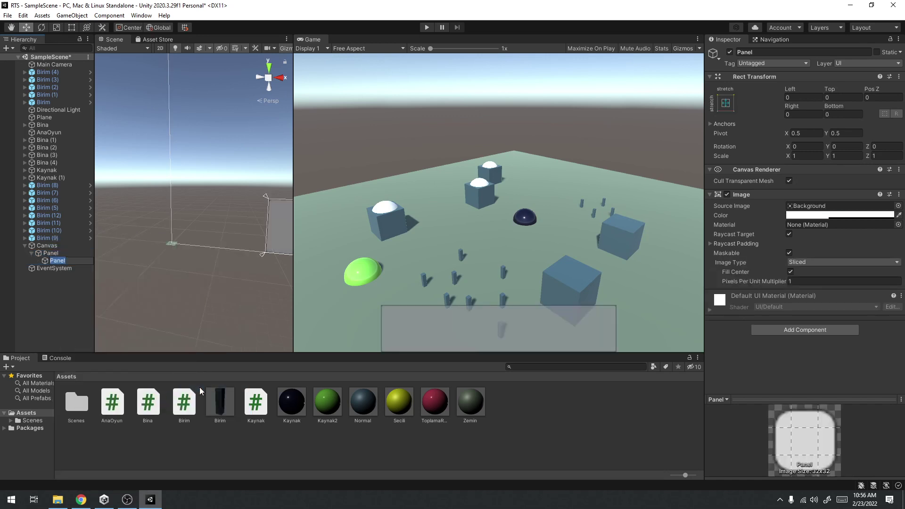
Step: Rename the parent panel to BirimPaneli and the child to Yazilar
click(62, 254)
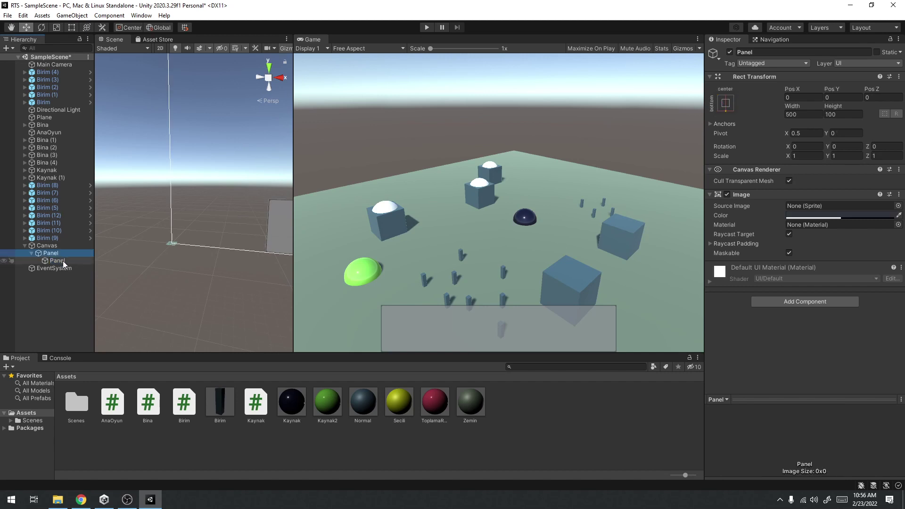
click(58, 253)
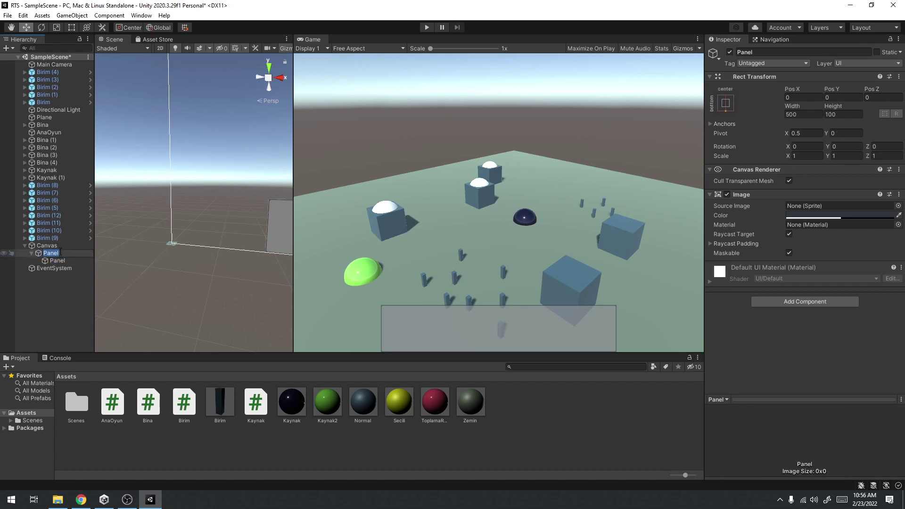
text(Birim)
key(Return)
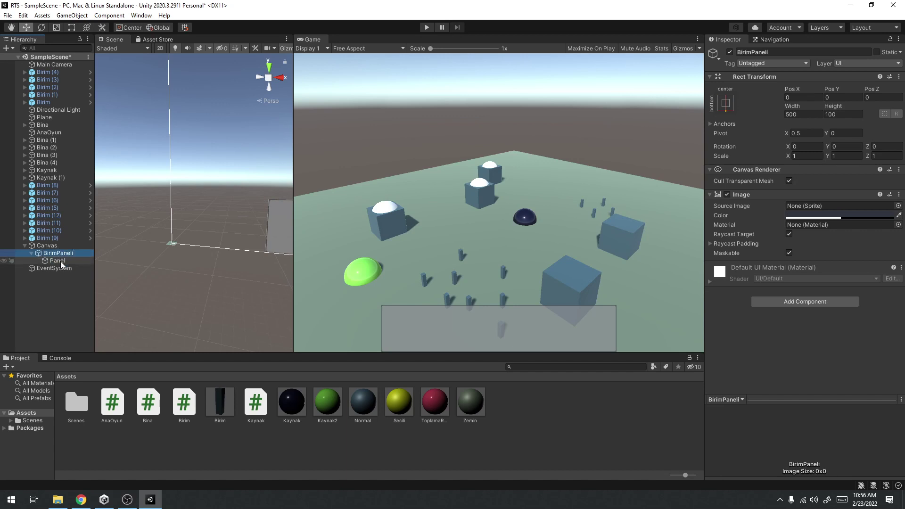
click(60, 261)
click(60, 261)
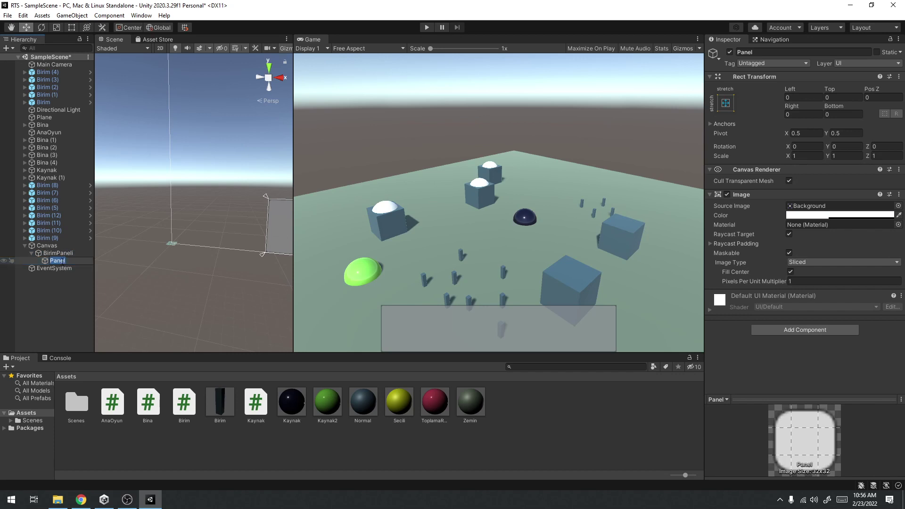
text(Yazilar)
key(Return)
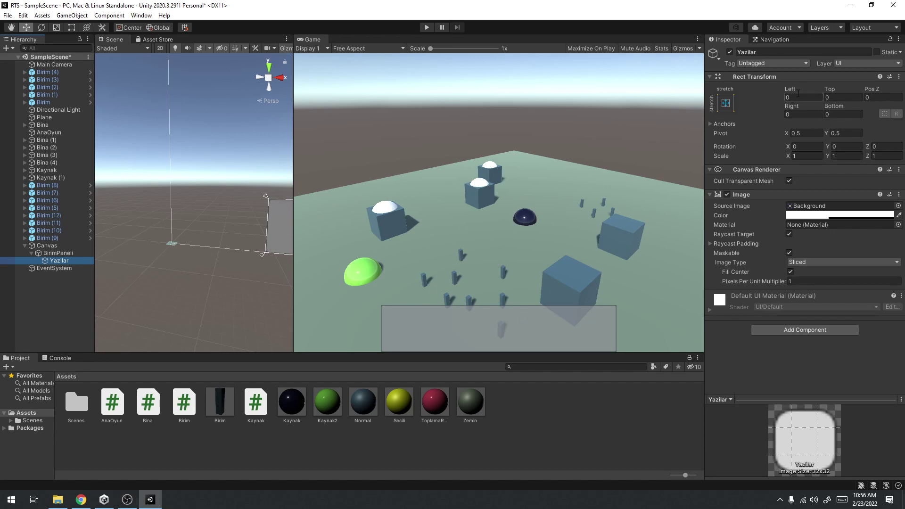
Step: Anchor Yazilar top-left at Pos X 5, Pos Y -5, sized about 109.1 × 90.2
click(724, 105)
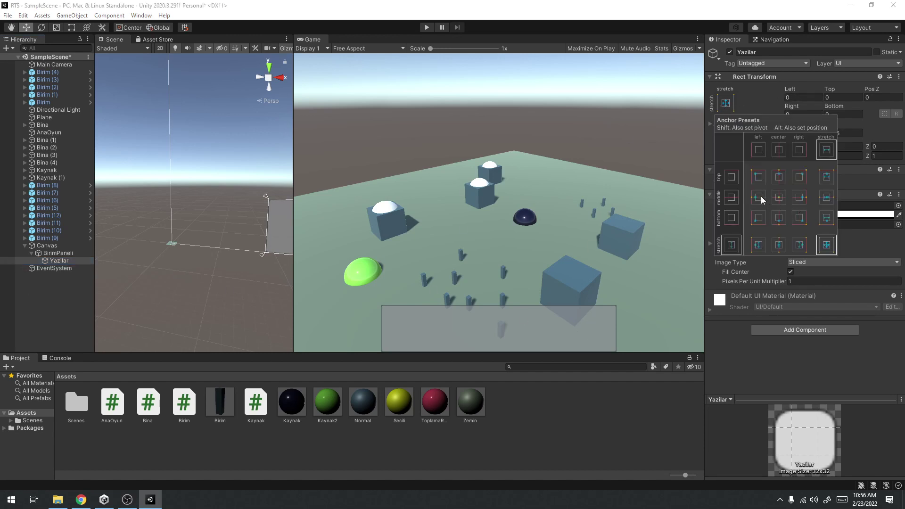
alt+shift+click(759, 177)
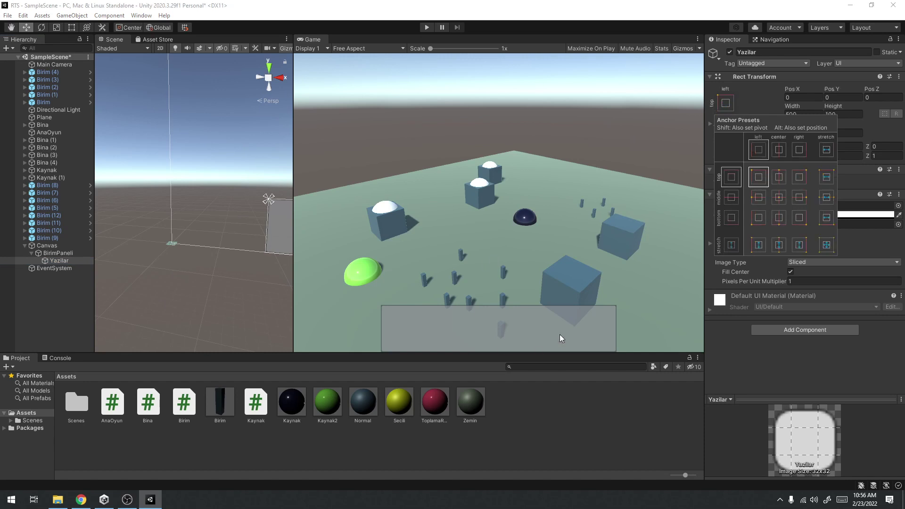
drag(798, 104, 595, 123)
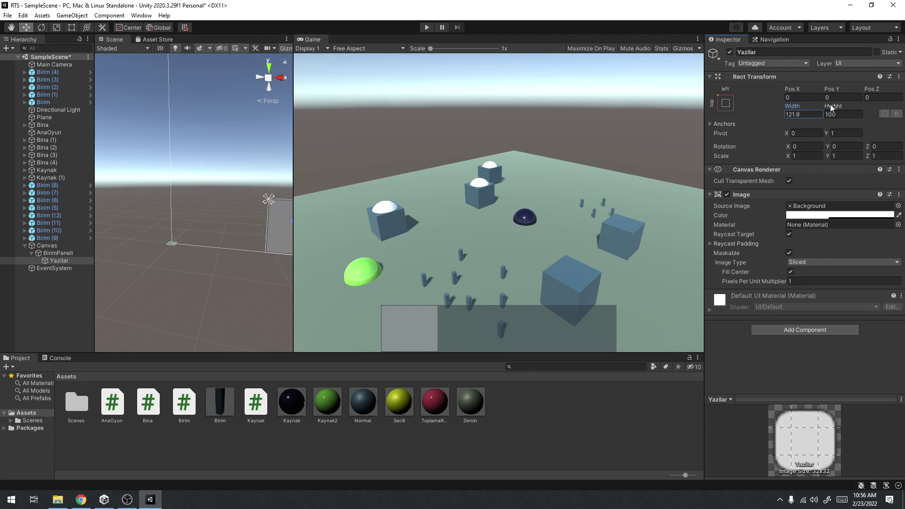
click(801, 96)
text(5)
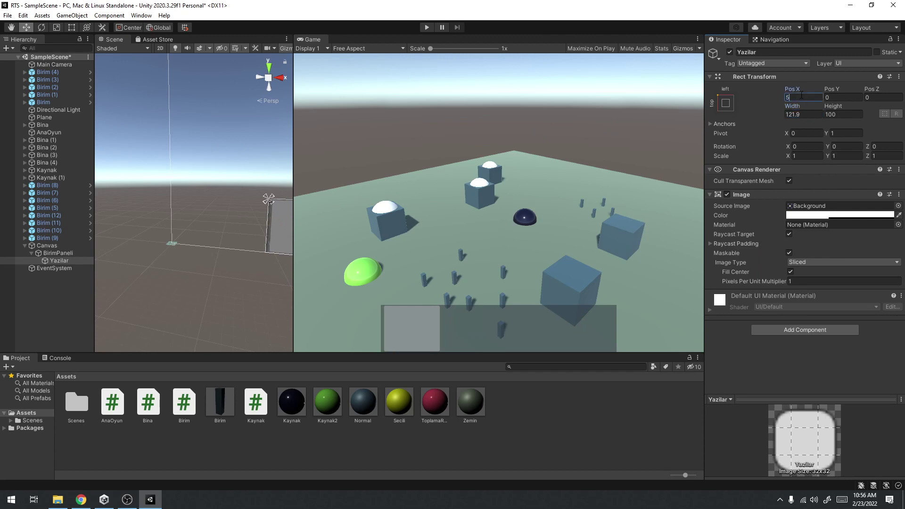
key(Tab)
text(-5)
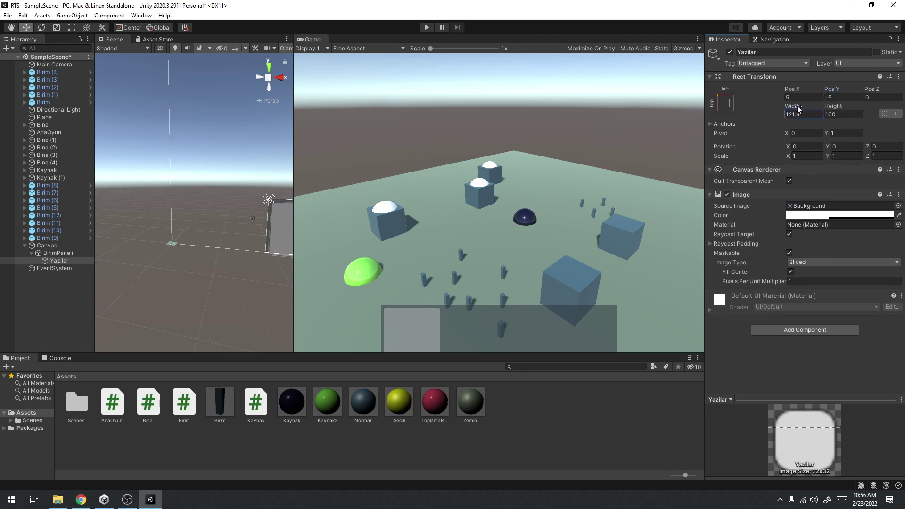
mouse_move(797, 105)
mouse_down()
mouse_move(785, 110)
mouse_move(814, 103)
mouse_up()
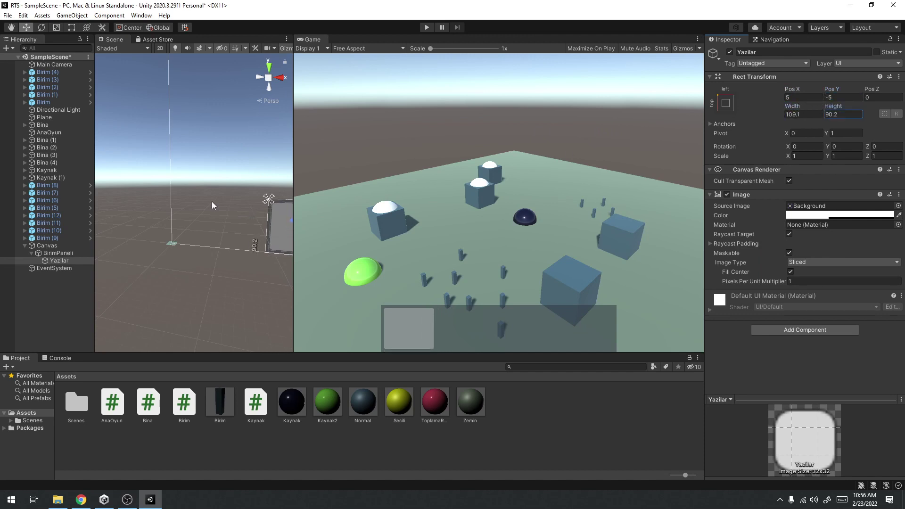
Step: Add a New Text label to Yazilar, anchor it top-left, and set Pos X to 22.2
right_click(48, 260)
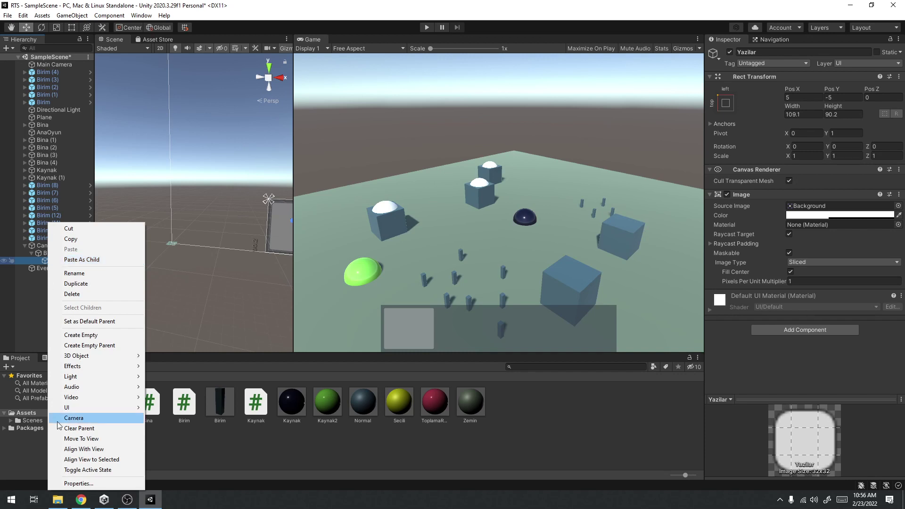
mouse_move(79, 412)
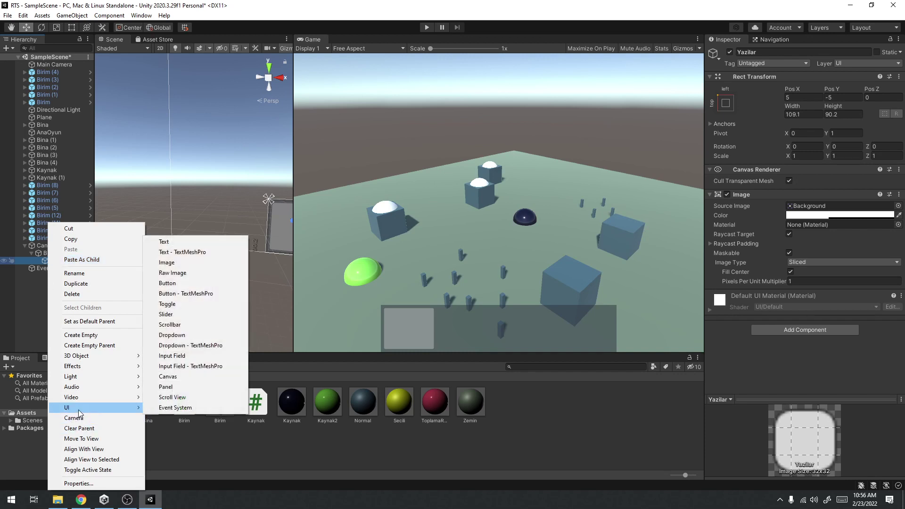
click(189, 241)
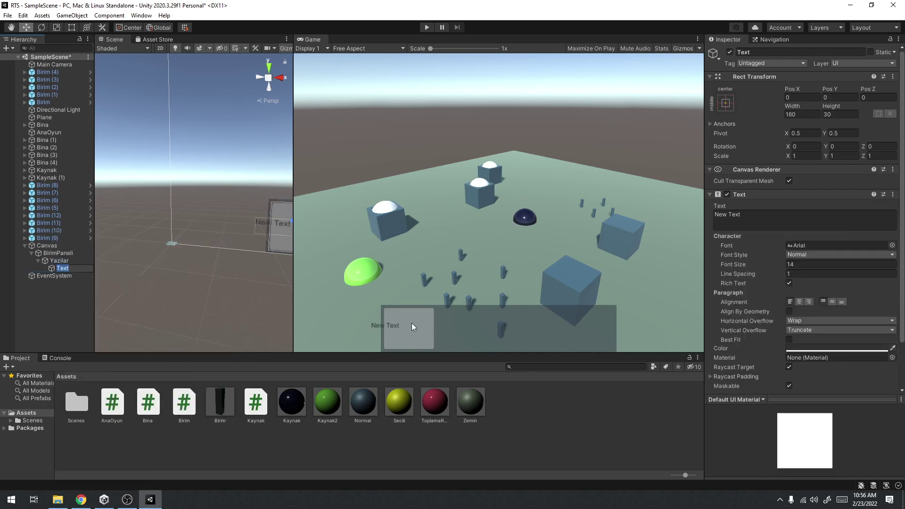
key(Return)
key(Up)
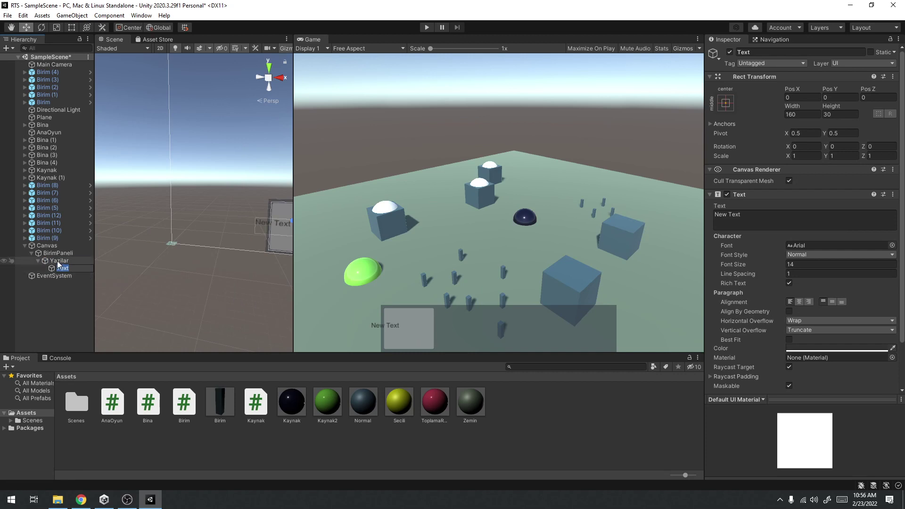
key(Down)
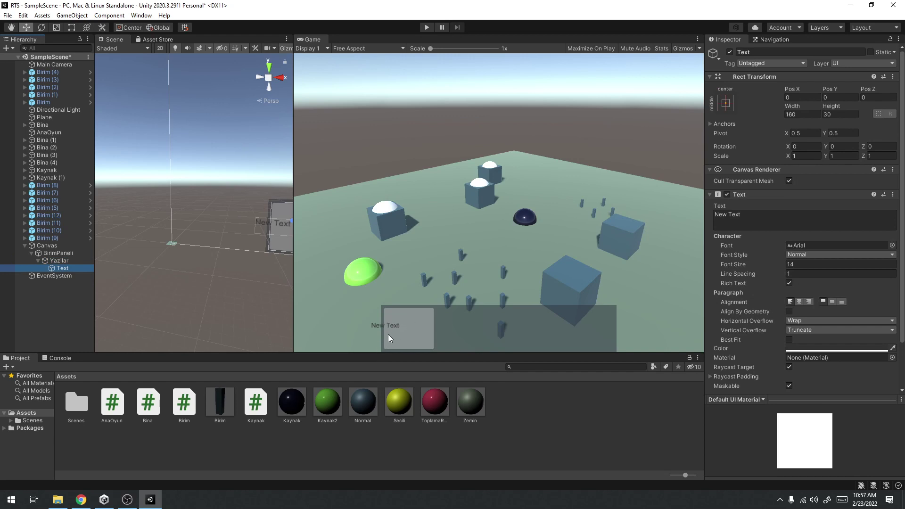
click(729, 100)
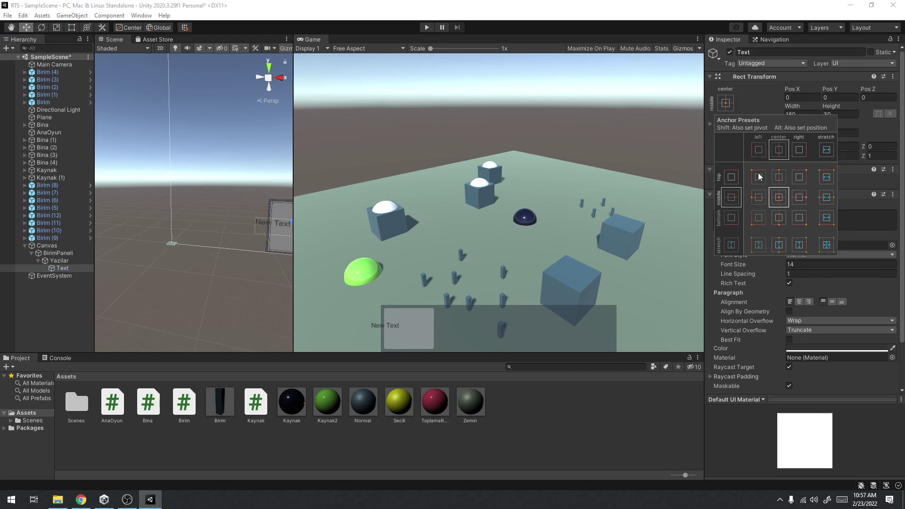
click(760, 178)
alt+click(759, 179)
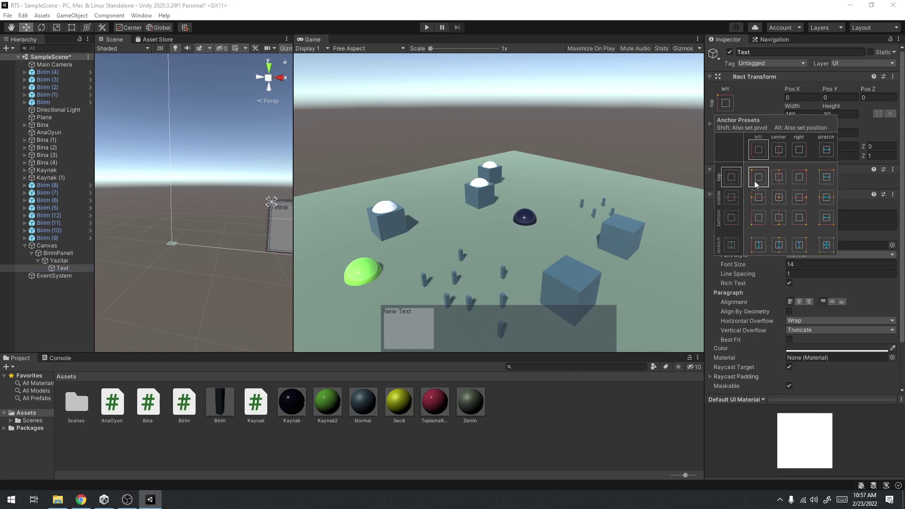
click(802, 93)
mouse_move(800, 90)
mouse_down()
mouse_move(833, 90)
mouse_move(686, 93)
mouse_up()
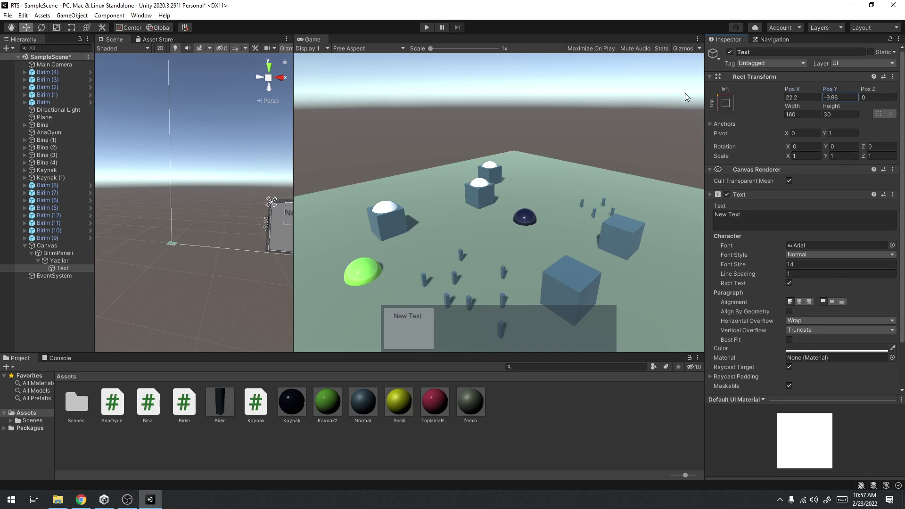
Step: Duplicate the label as Text (1) and move it below the first label, at Pos Y -25.7
click(70, 267)
key(ctrl+d)
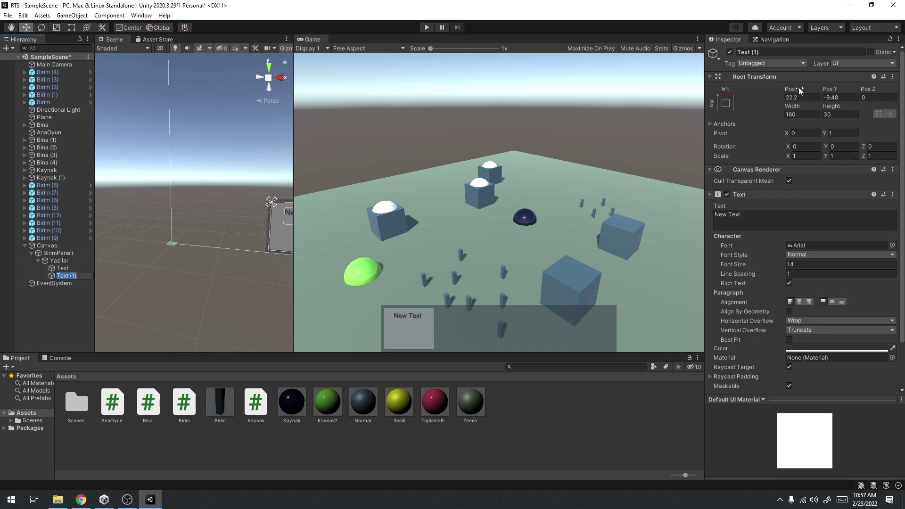
drag(798, 89, 780, 103)
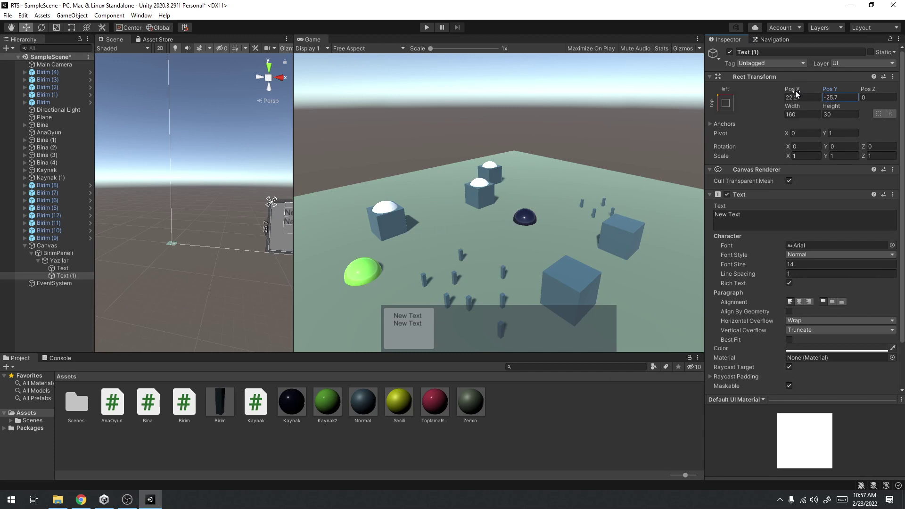
drag(796, 92, 686, 102)
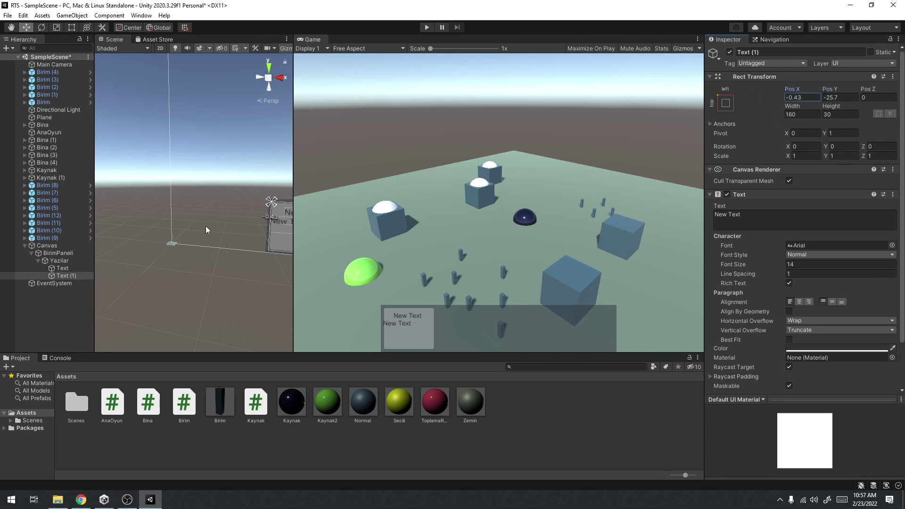
click(49, 261)
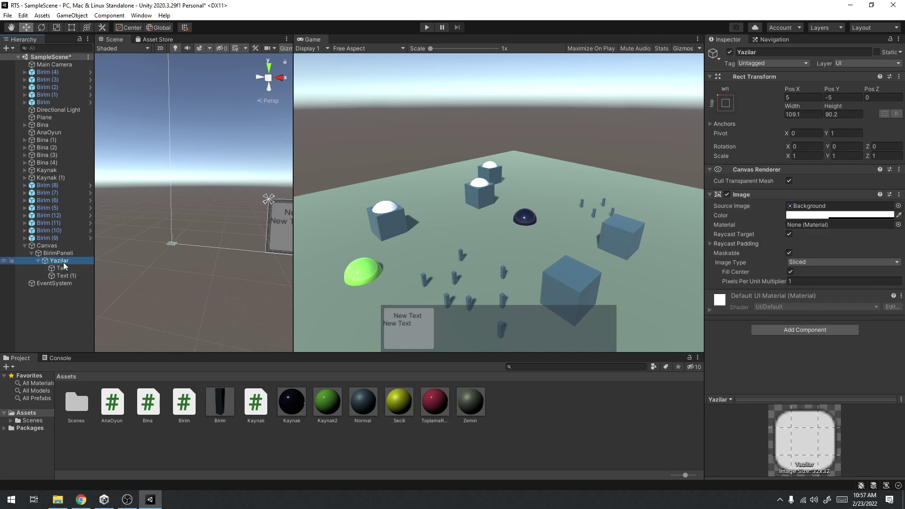
Step: Add a Vertical Layout Group component to Yazilar, then select Text (1) for duplicating
click(816, 330)
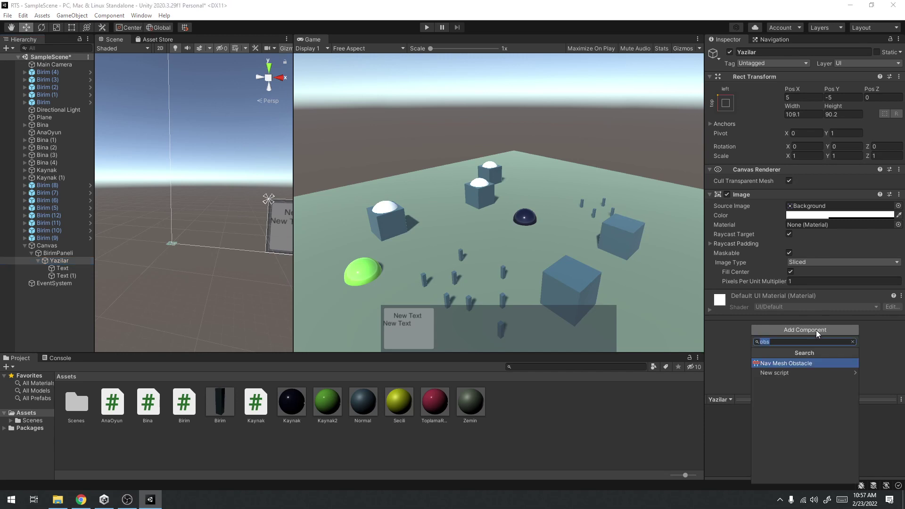
text(ver)
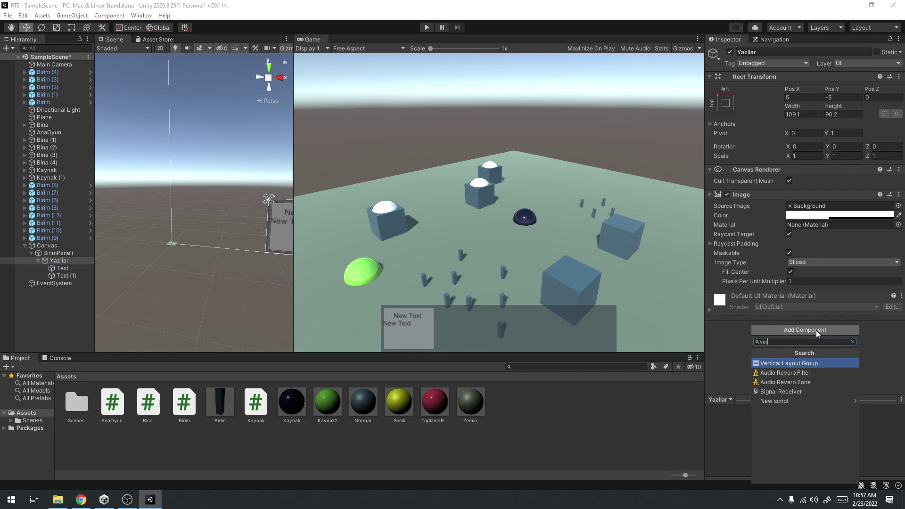
key(Return)
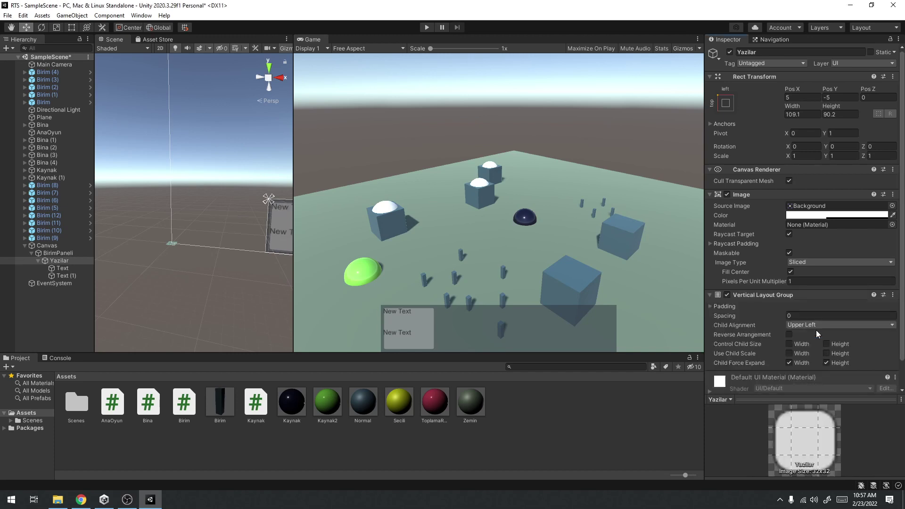
click(74, 276)
Step: Duplicate Text (1) into Text (2), Text (3) and Text (4)
key(ctrl+d)
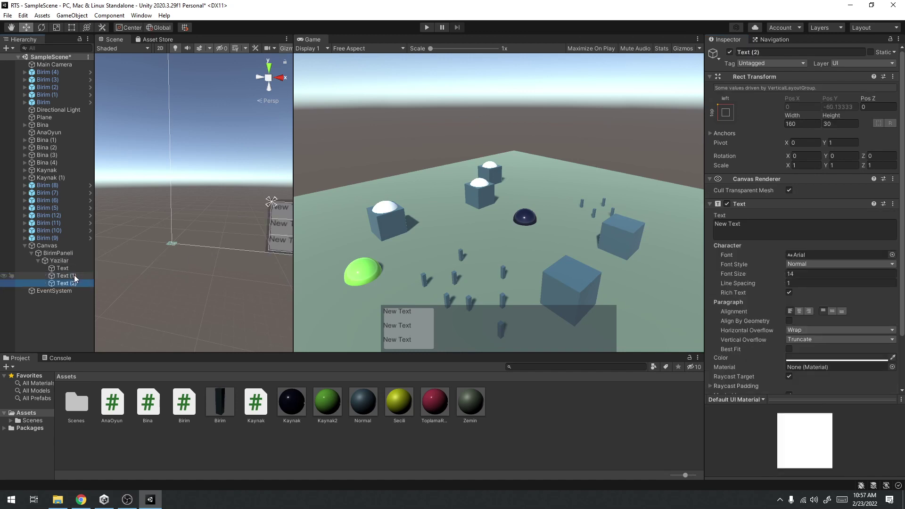
key(ctrl+d)
key(ctrl+d)
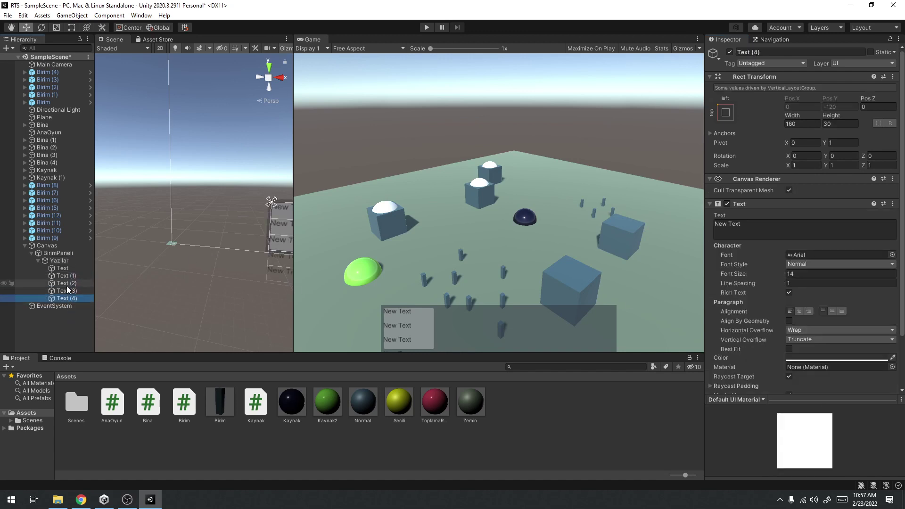
click(65, 284)
Step: Frame the labels, then set the height of all five to 19.3
click(63, 268)
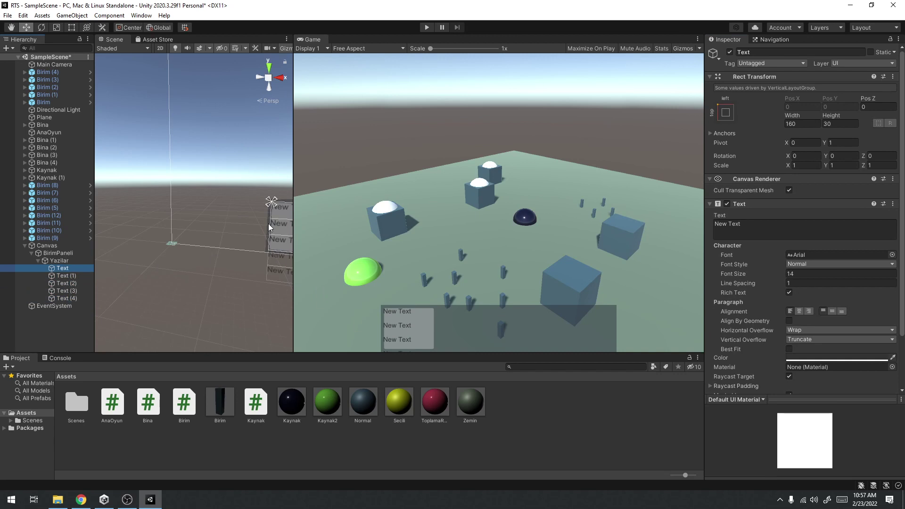
key(f)
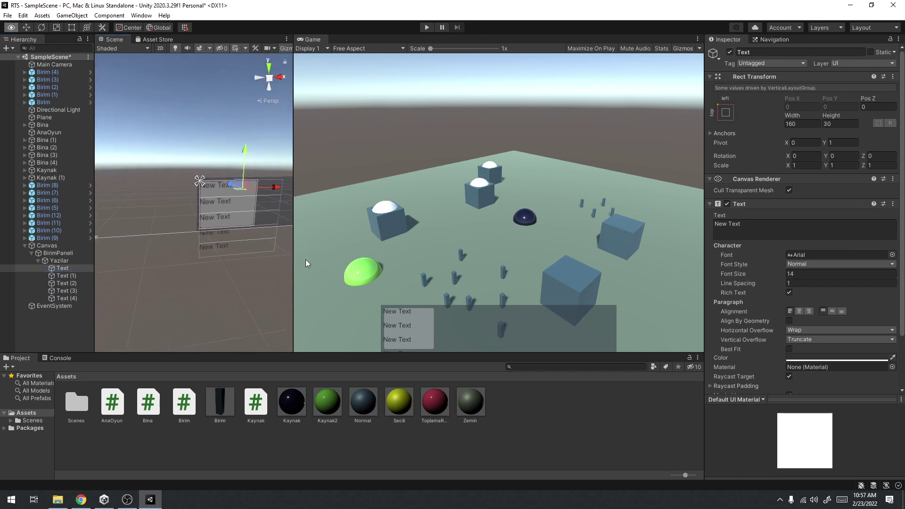
alt+right_drag(306, 263, 295, 262)
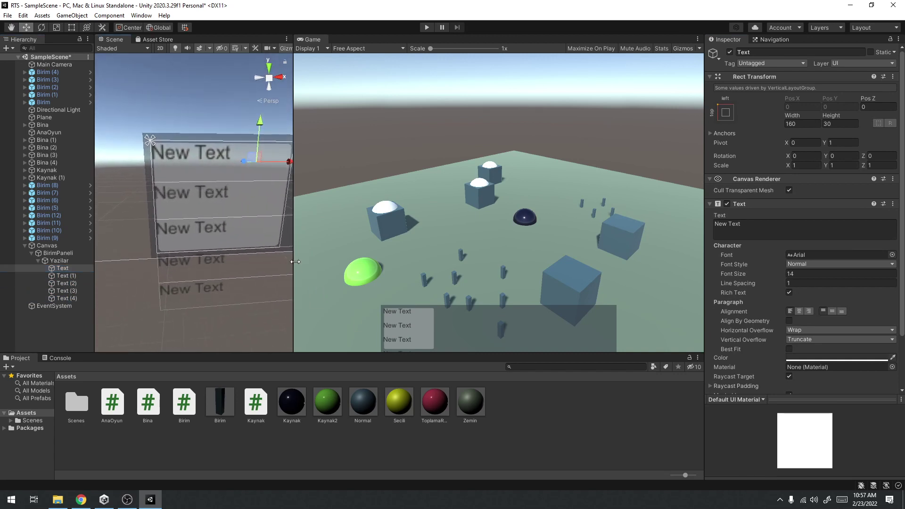
click(61, 268)
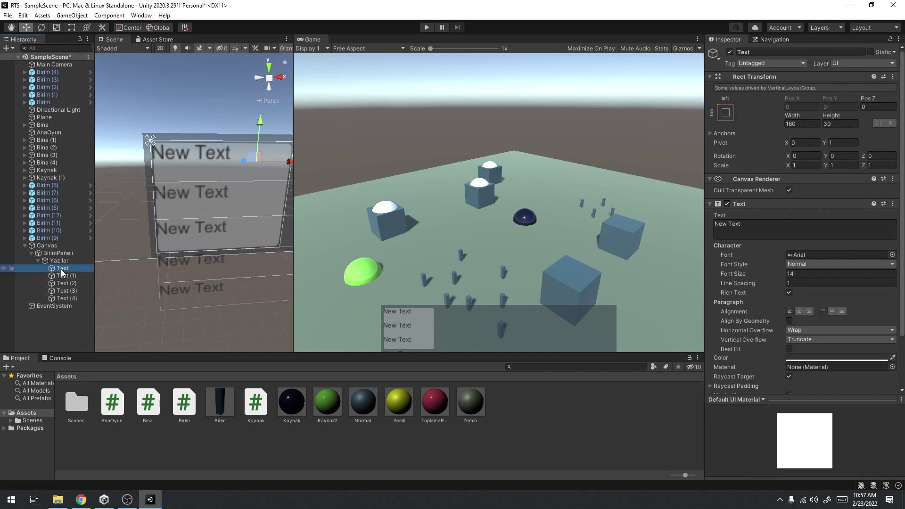
shift+click(64, 299)
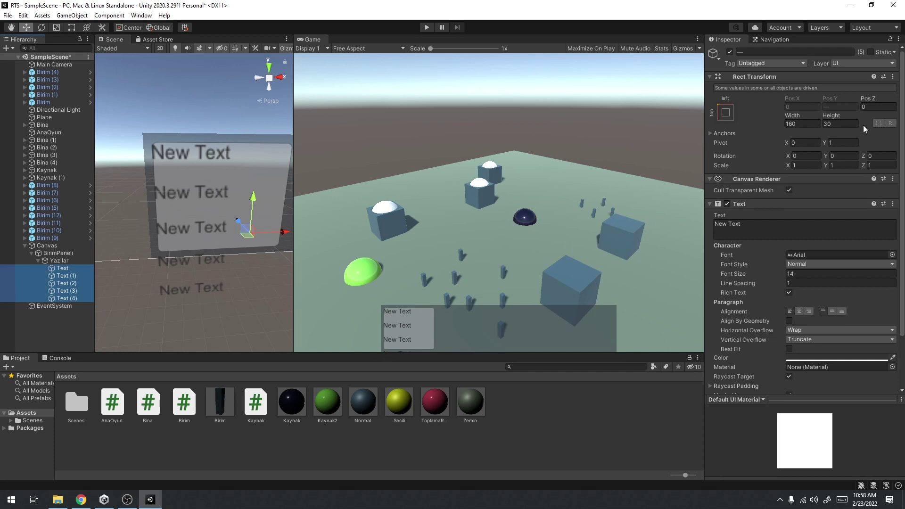
drag(841, 117, 796, 114)
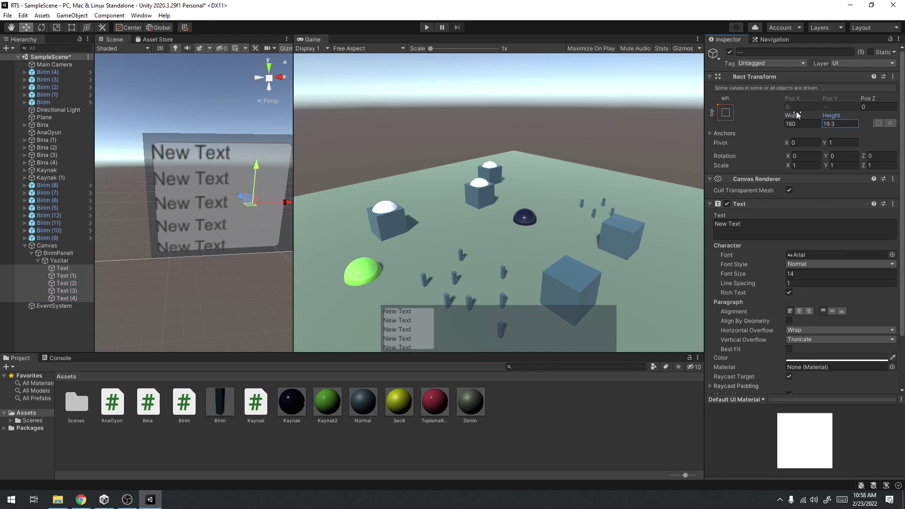
Step: Toggle Yazilar's child control width and height, and scrub its layout spacing to 4.77
click(56, 258)
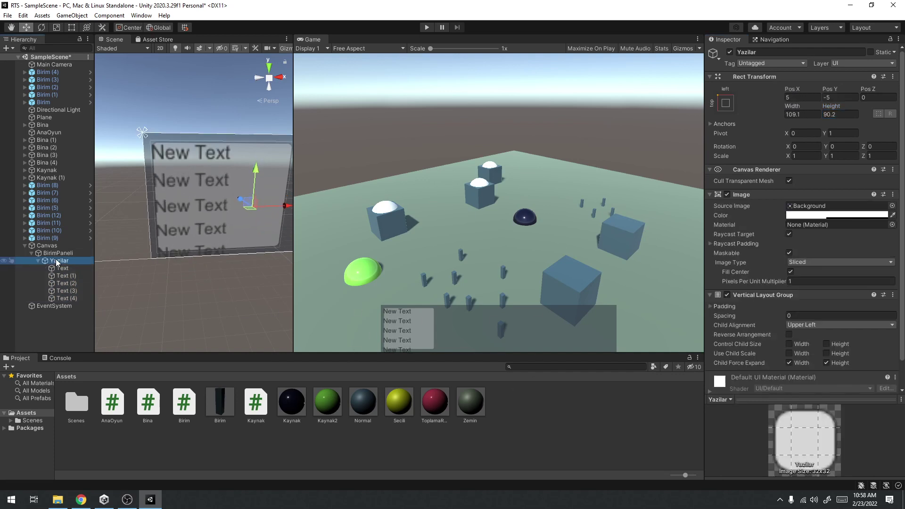
scroll(794, 258, down, 2)
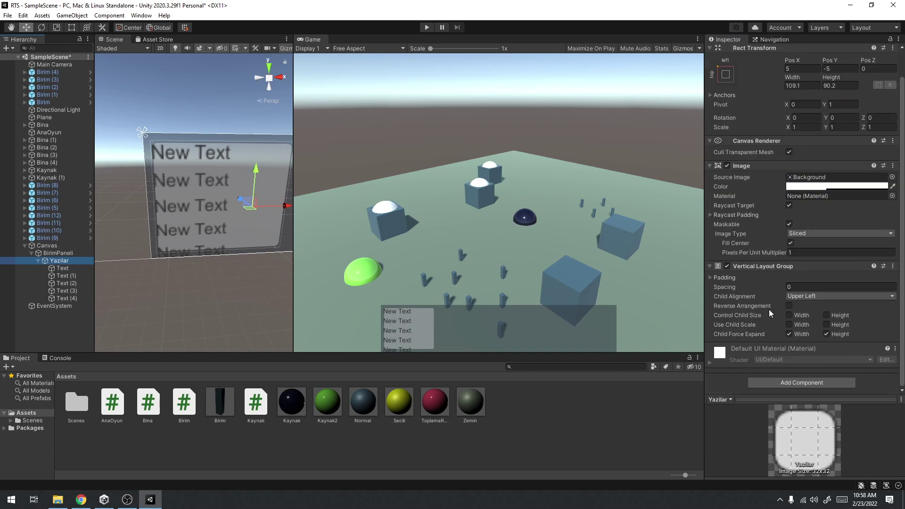
mouse_move(731, 286)
mouse_down()
mouse_move(741, 286)
mouse_move(621, 304)
mouse_move(577, 300)
mouse_up()
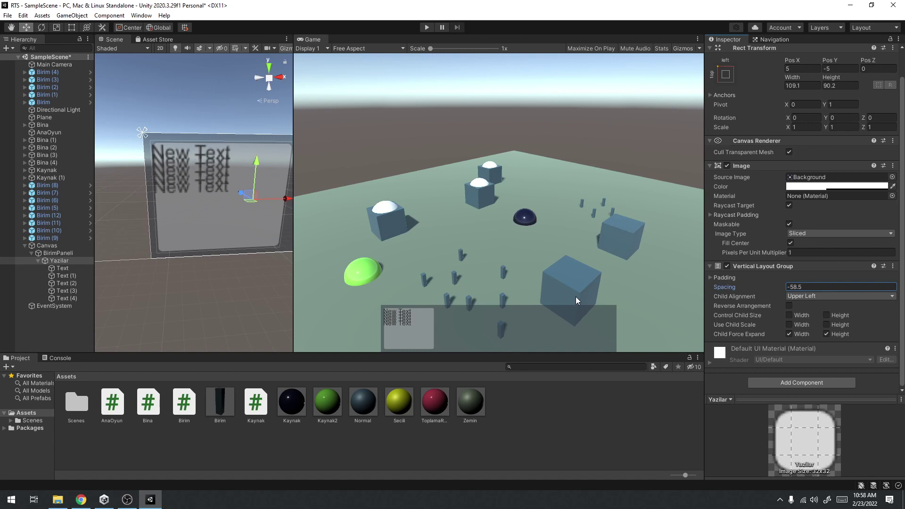
text(0)
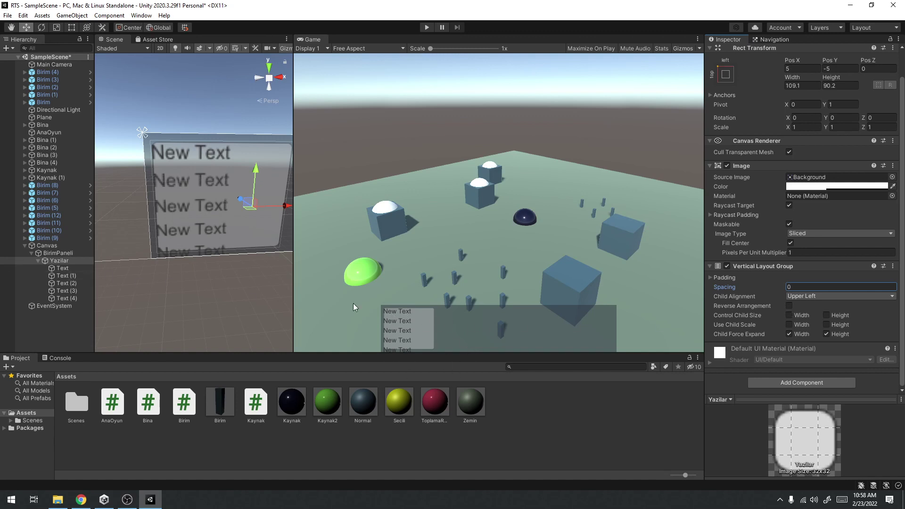
click(826, 316)
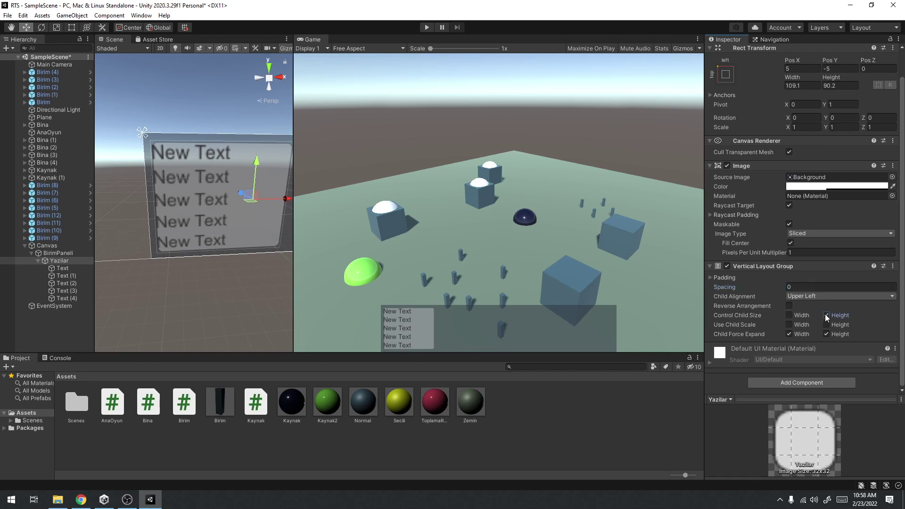
click(790, 315)
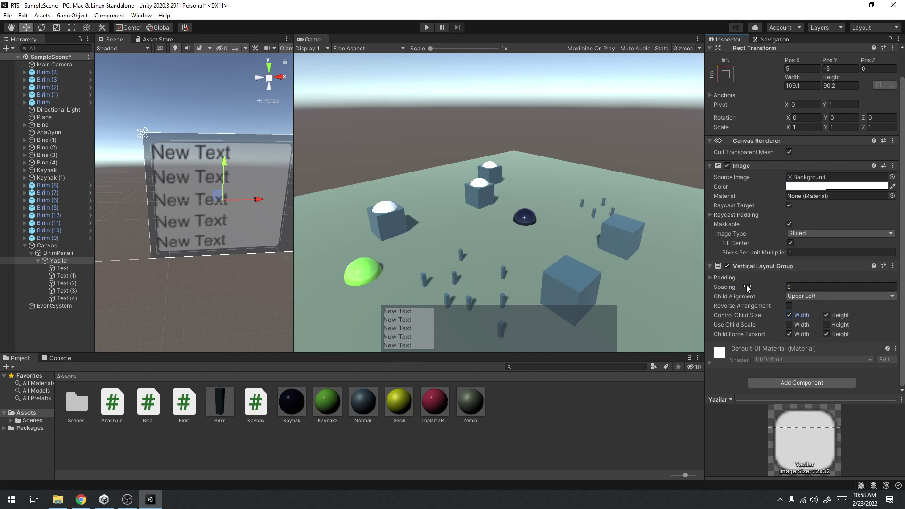
mouse_move(729, 286)
mouse_down()
mouse_move(787, 291)
mouse_move(181, 315)
mouse_up()
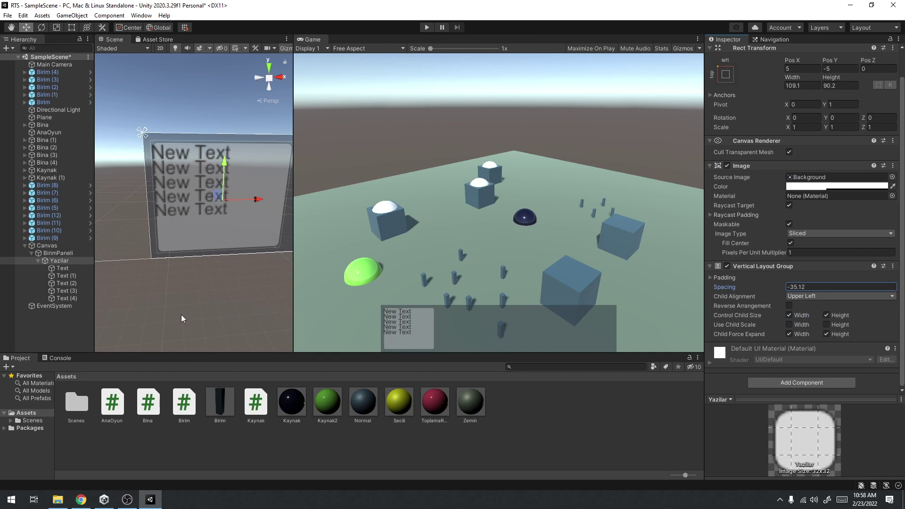
mouse_move(181, 315)
mouse_down()
mouse_move(29, 319)
mouse_move(434, 324)
mouse_move(805, 302)
mouse_up()
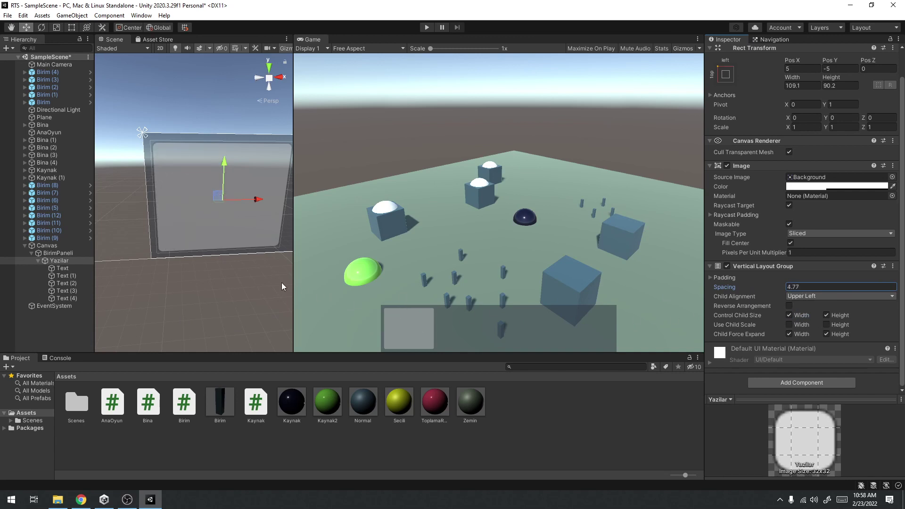
Step: Set the font size of all five text labels to 12
click(70, 270)
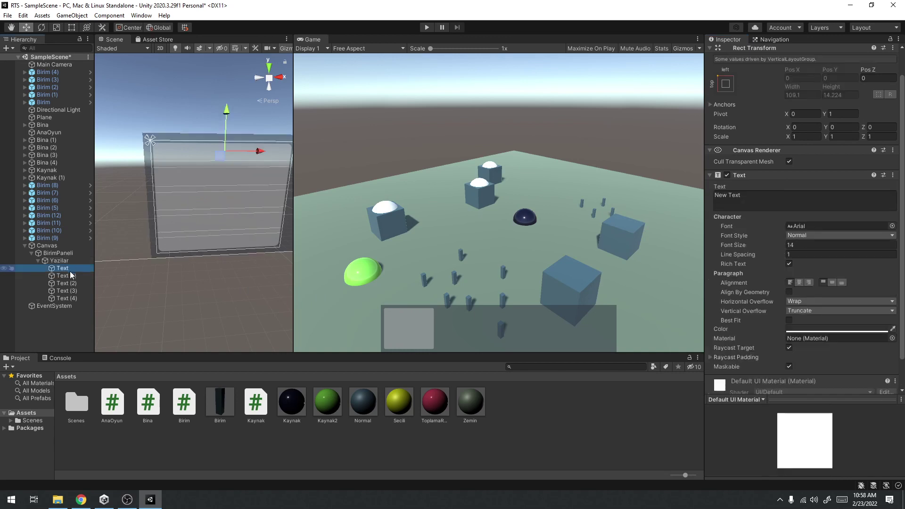
shift+click(70, 295)
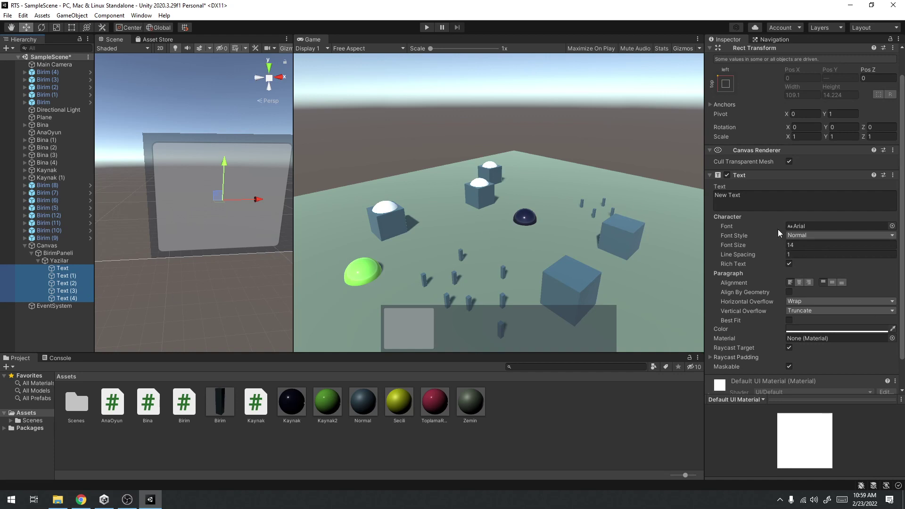
drag(734, 244, 731, 244)
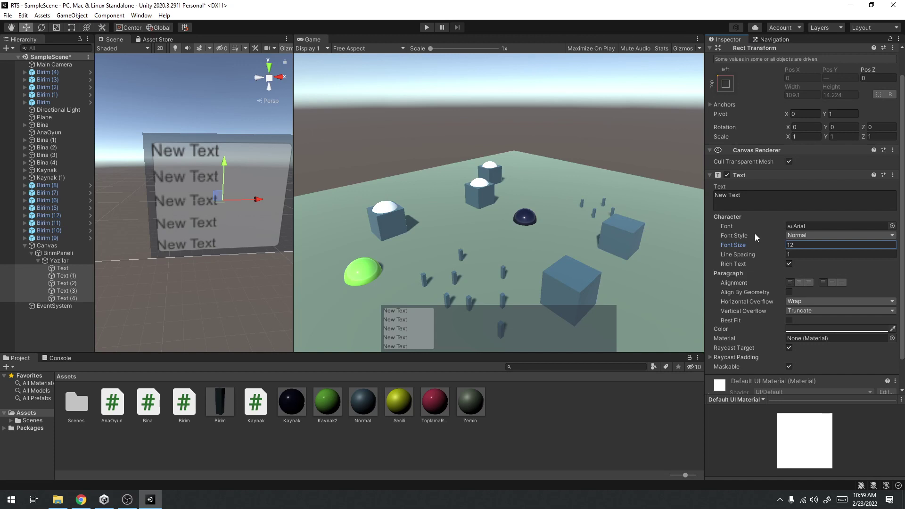
Step: Set Yazilar's Vertical Layout Group spacing to 0
click(66, 262)
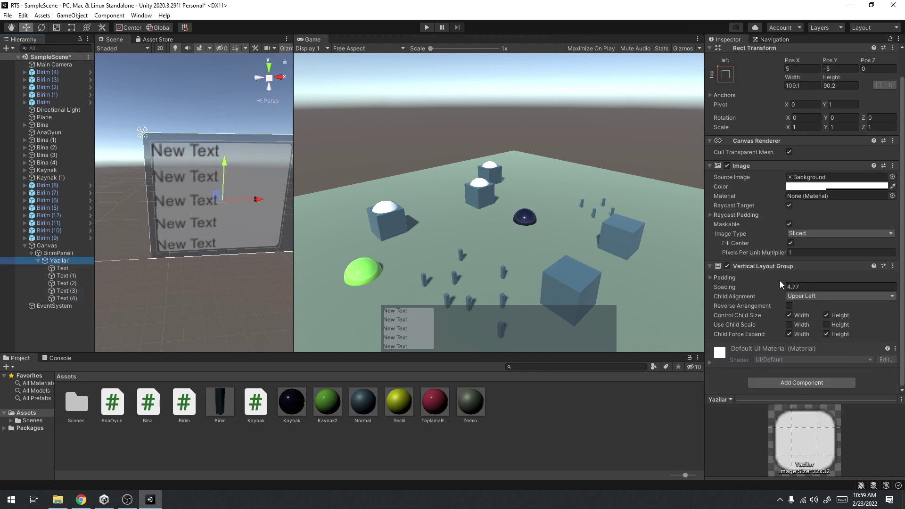
drag(735, 287, 701, 287)
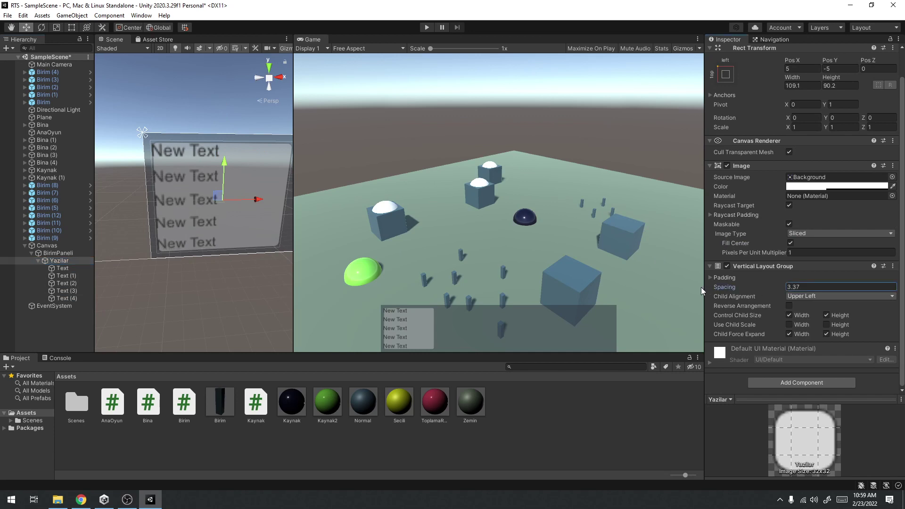
click(811, 286)
text(0)
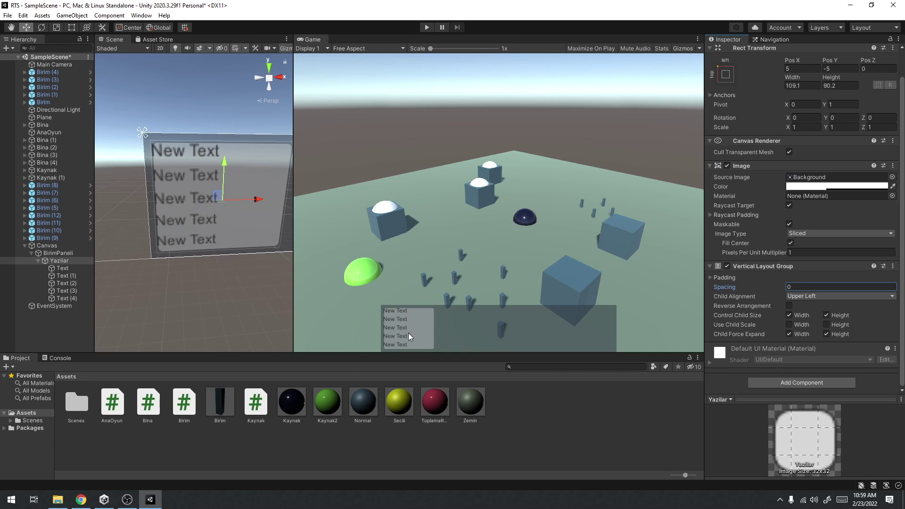
Step: Toggle BirimPaneli's Image component off and on to compare its background
click(56, 253)
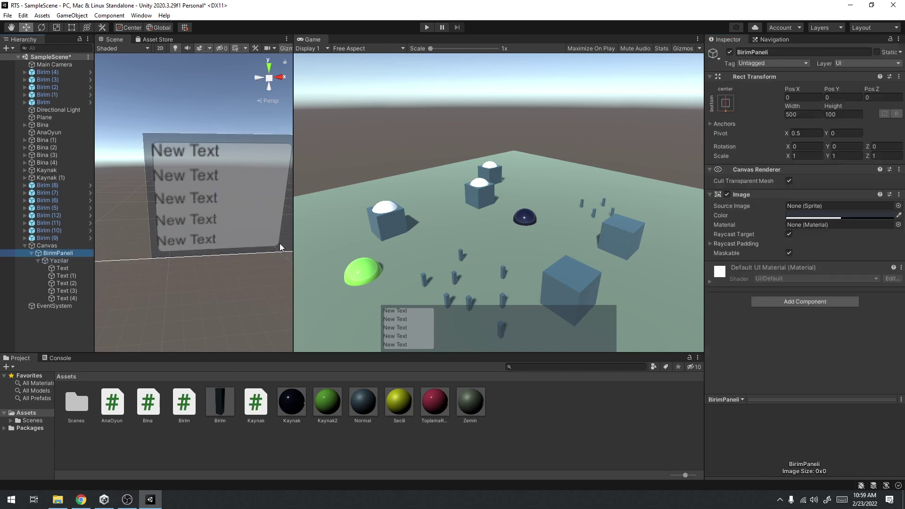
click(728, 194)
click(728, 194)
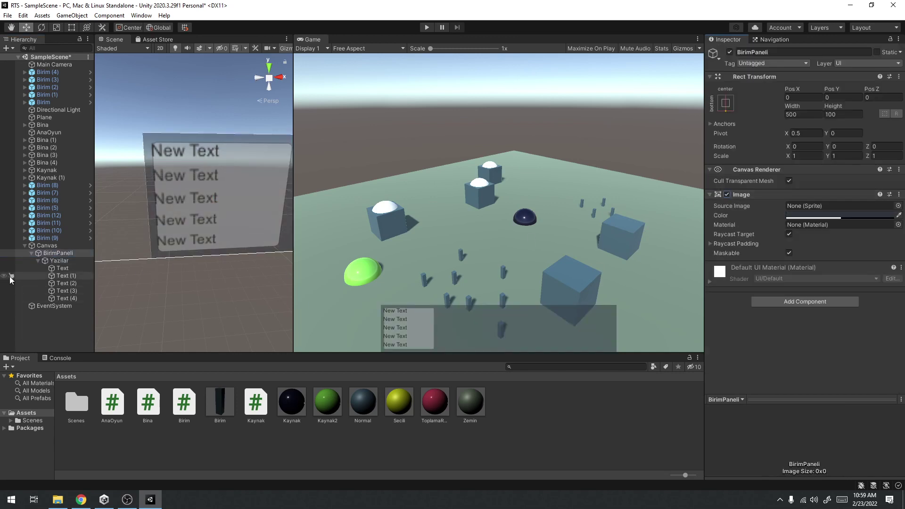
Step: Compare Yazilar with and without its background, then leave its Image component disabled
click(52, 260)
click(728, 193)
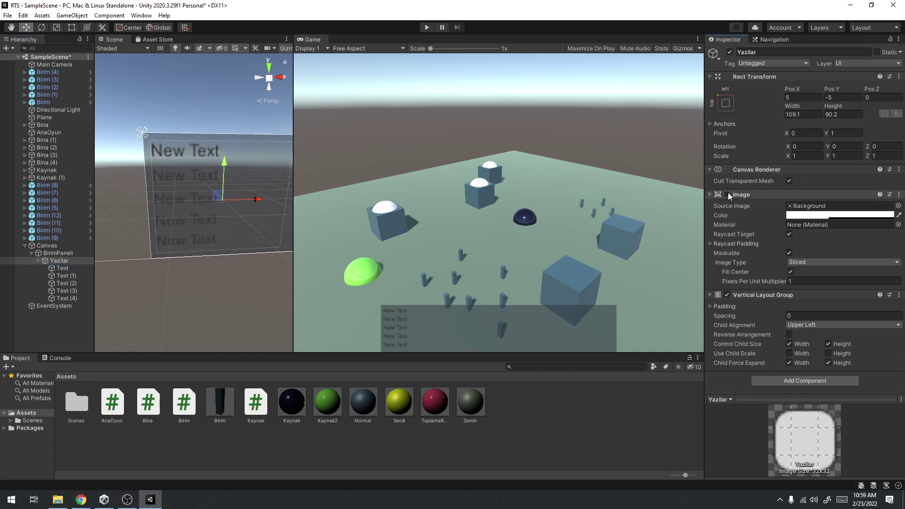
click(728, 194)
click(728, 194)
click(728, 194)
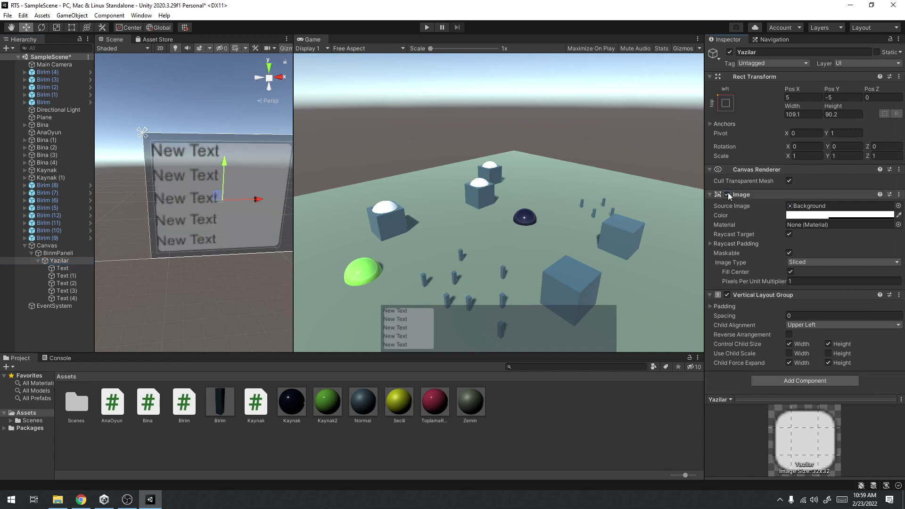
click(728, 194)
click(728, 194)
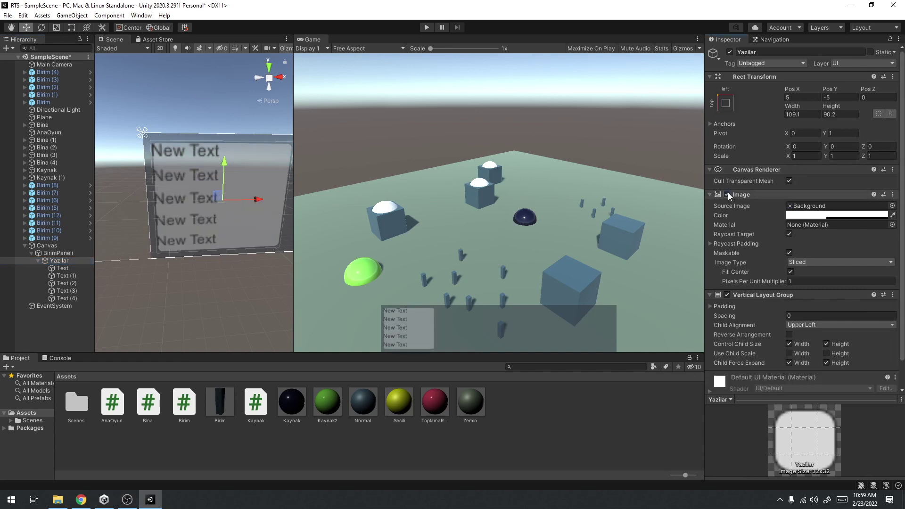
click(728, 194)
click(728, 194)
click(726, 195)
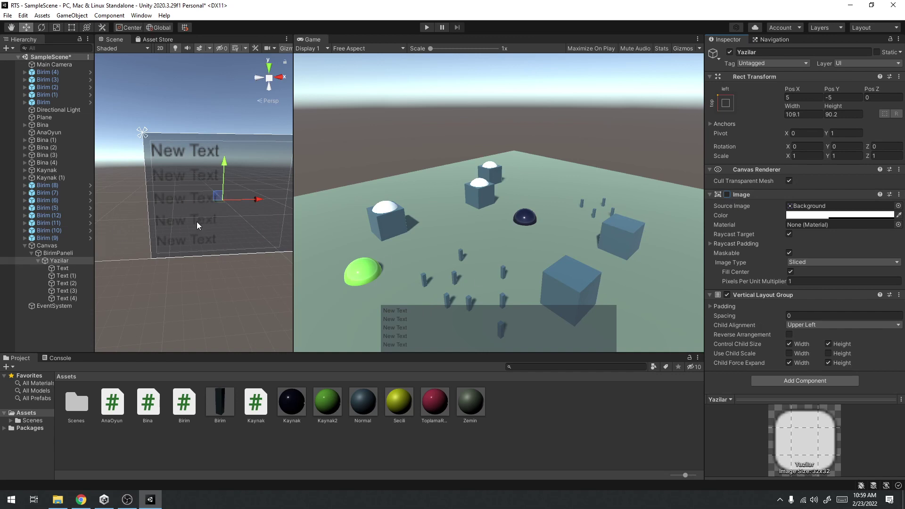
click(52, 268)
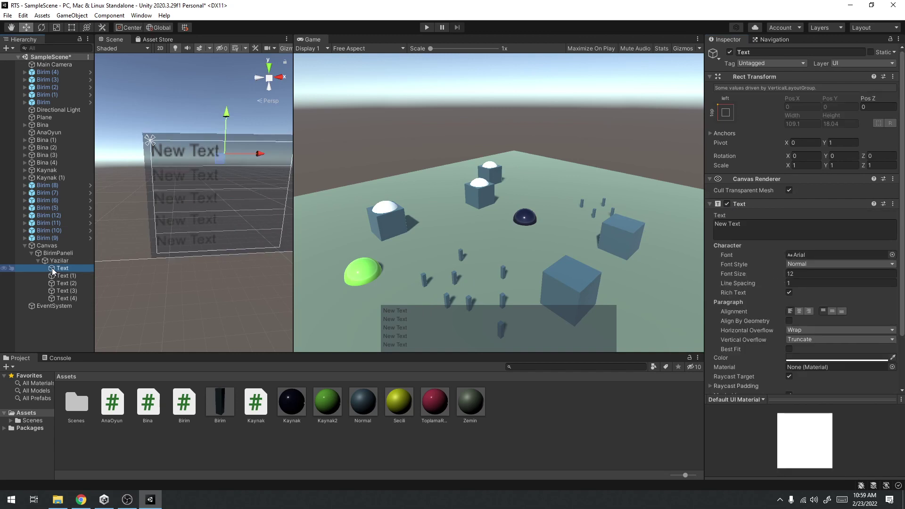
Step: Select the text labels and review their Text component and default UI material settings
shift+click(65, 296)
scroll(801, 302, down, 3)
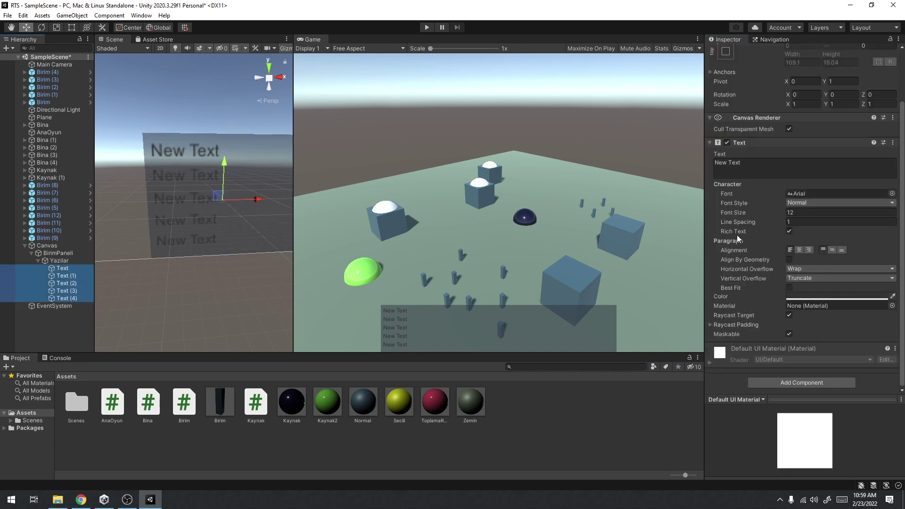
scroll(839, 207, up, 3)
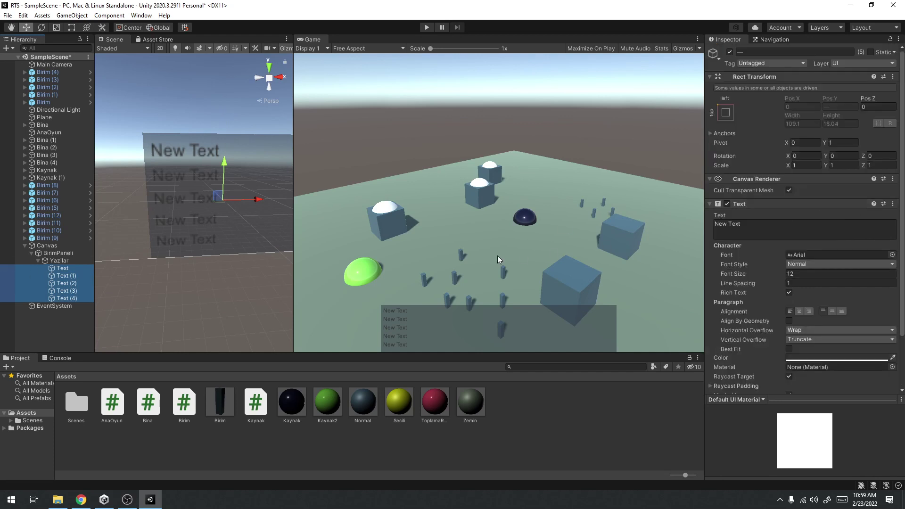
click(63, 276)
scroll(742, 280, down, 3)
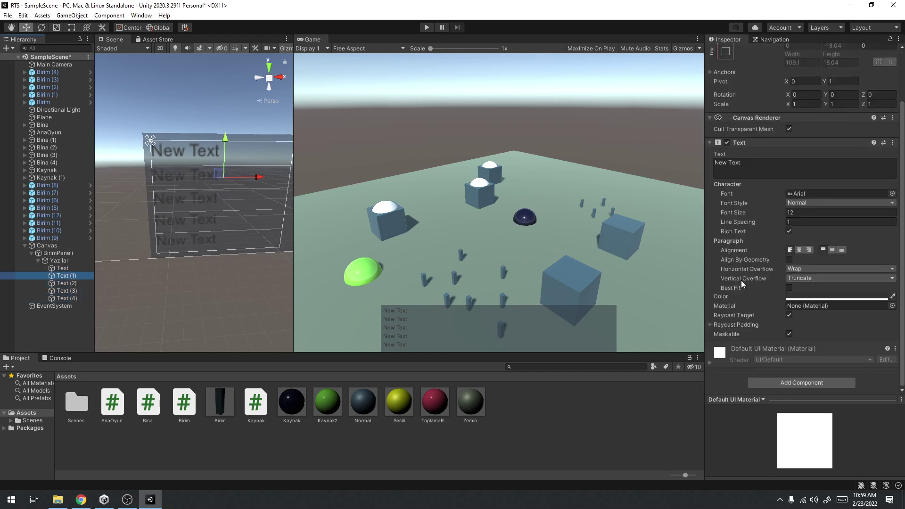
click(709, 361)
scroll(745, 323, down, 3)
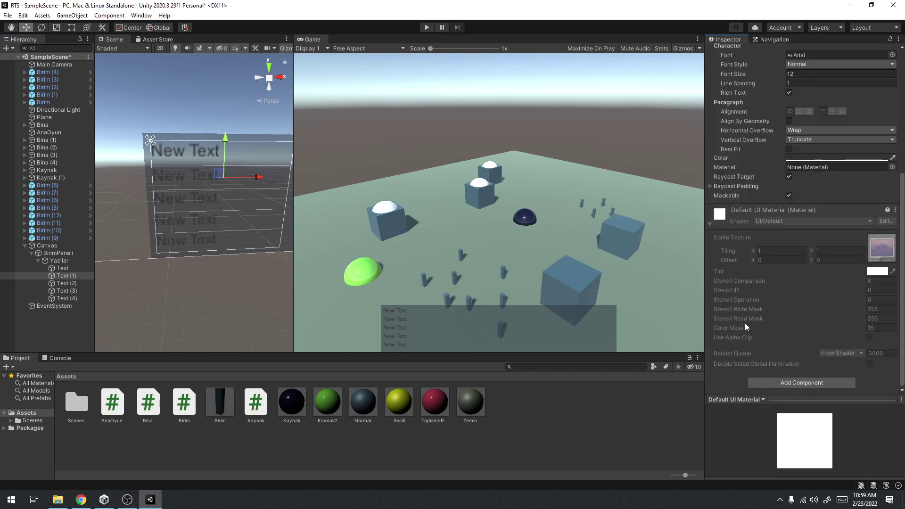
click(73, 268)
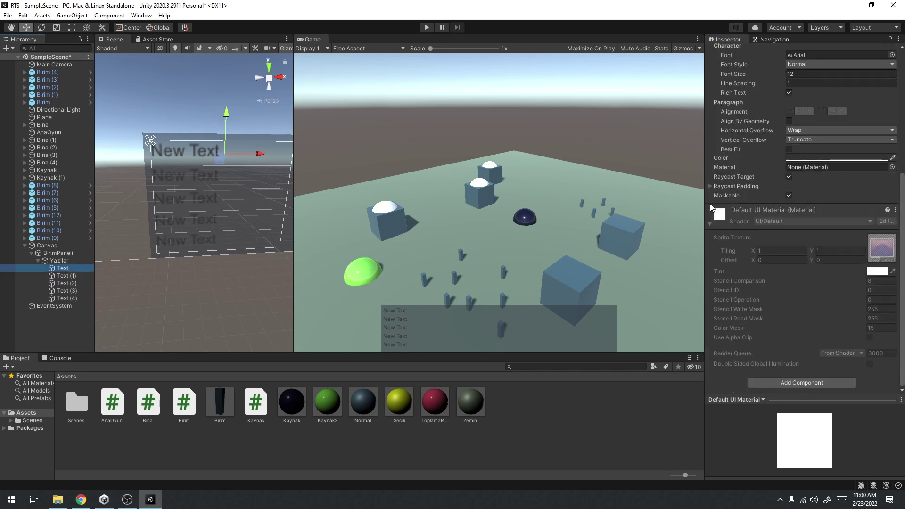
scroll(777, 203, up, 5)
scroll(816, 248, down, 2)
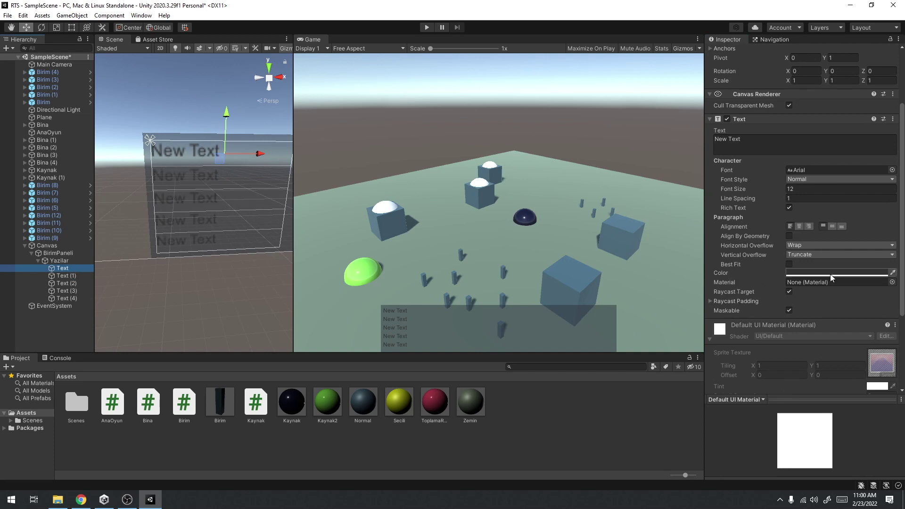
Step: Set the text colour of all five labels, Text through Text (4), to white (FFFFFF)
shift+click(64, 298)
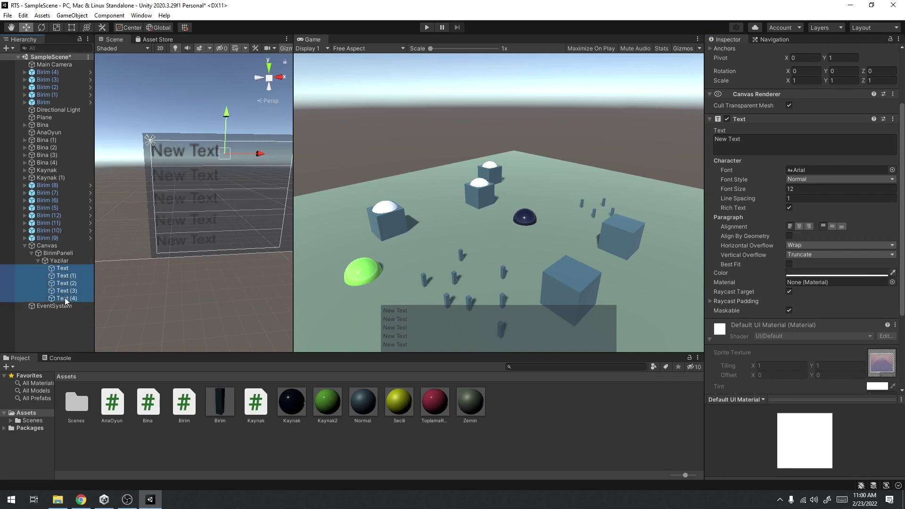
click(818, 274)
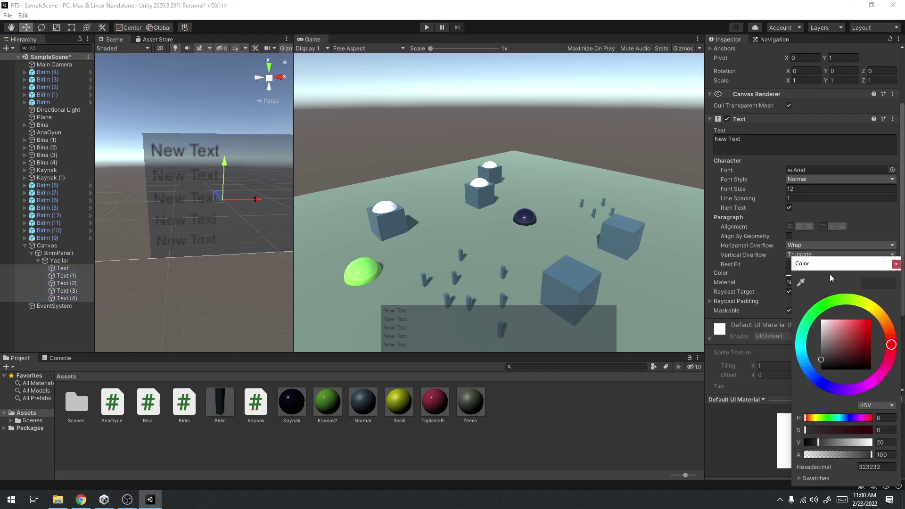
drag(838, 336, 744, 264)
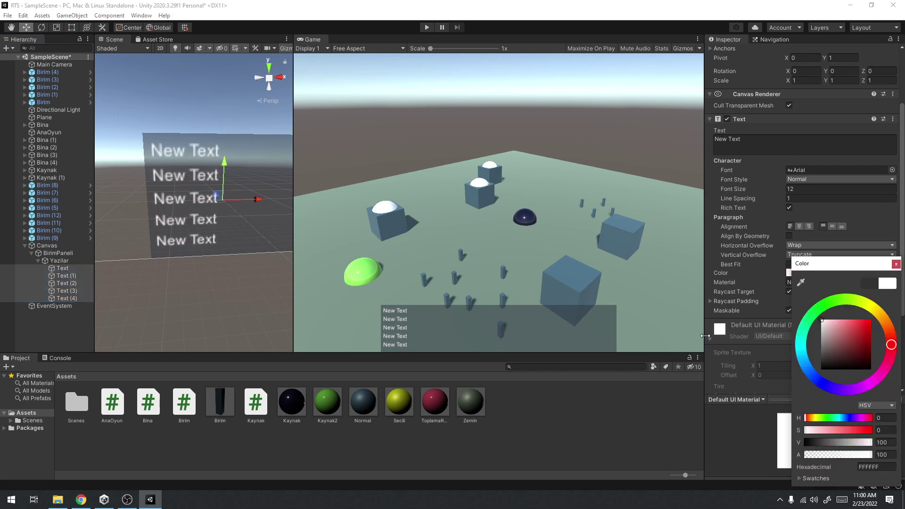
click(711, 443)
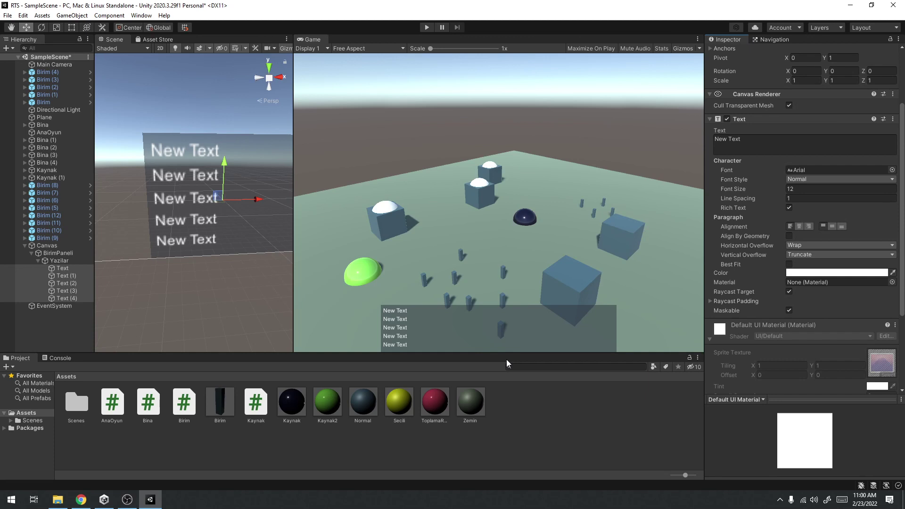
Step: Duplicate the Yazilar text group and drag the copy to the right
click(60, 263)
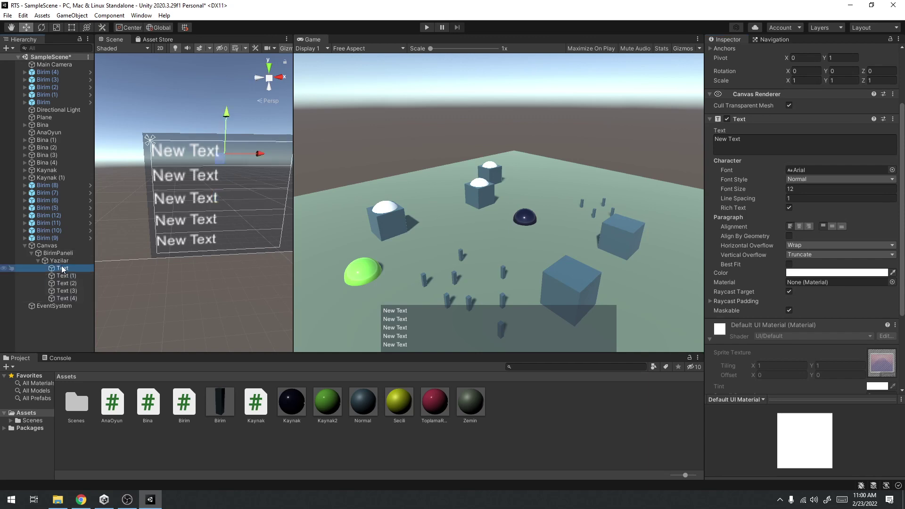
click(66, 268)
click(68, 261)
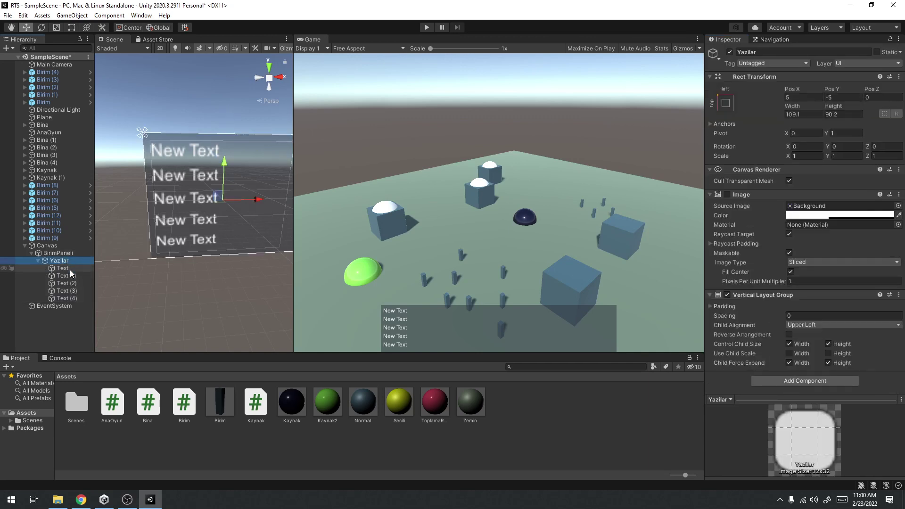
click(69, 268)
click(69, 262)
key(ctrl+d)
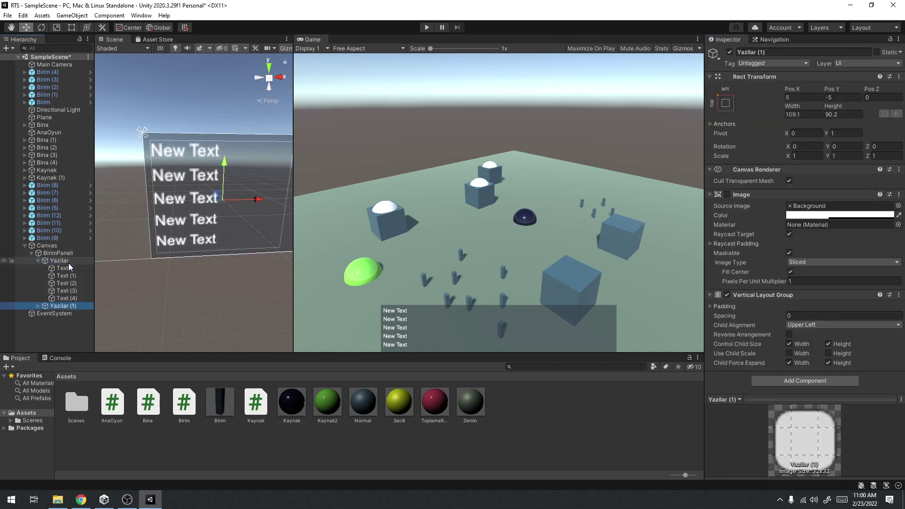
click(37, 305)
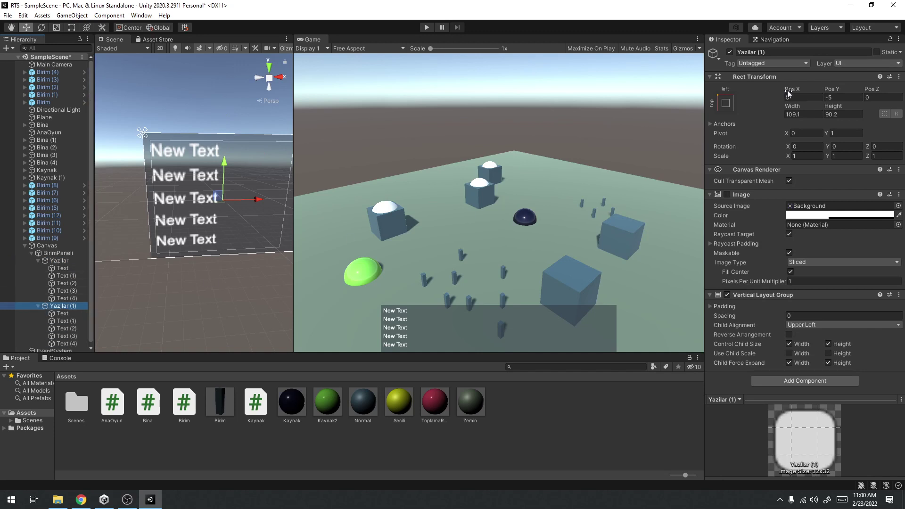
drag(791, 88, 830, 90)
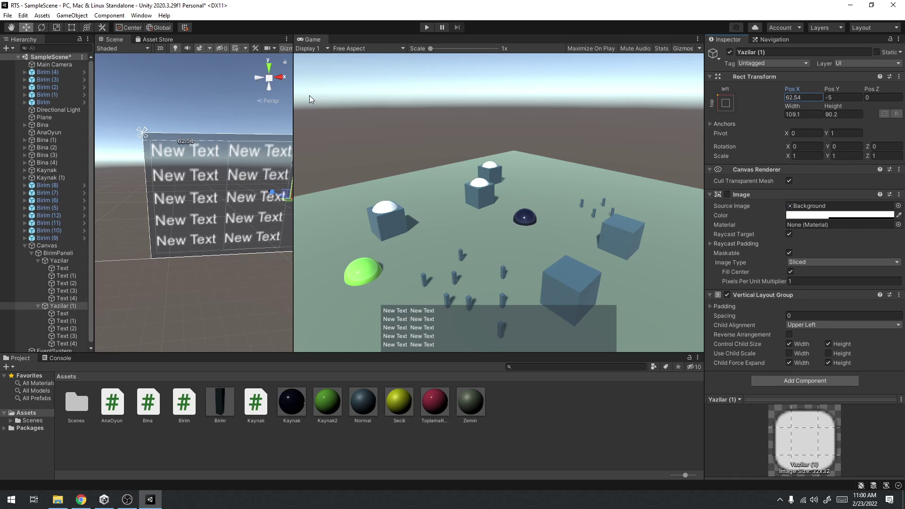
Step: Set the first two Yazilar labels to 'Birim Adı:' and 'Sağlık:'
click(55, 256)
click(56, 260)
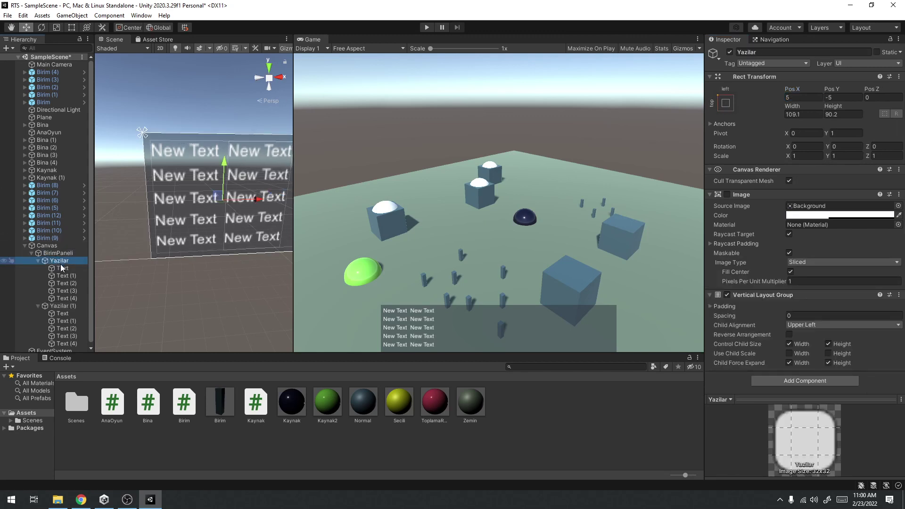
click(62, 267)
click(784, 227)
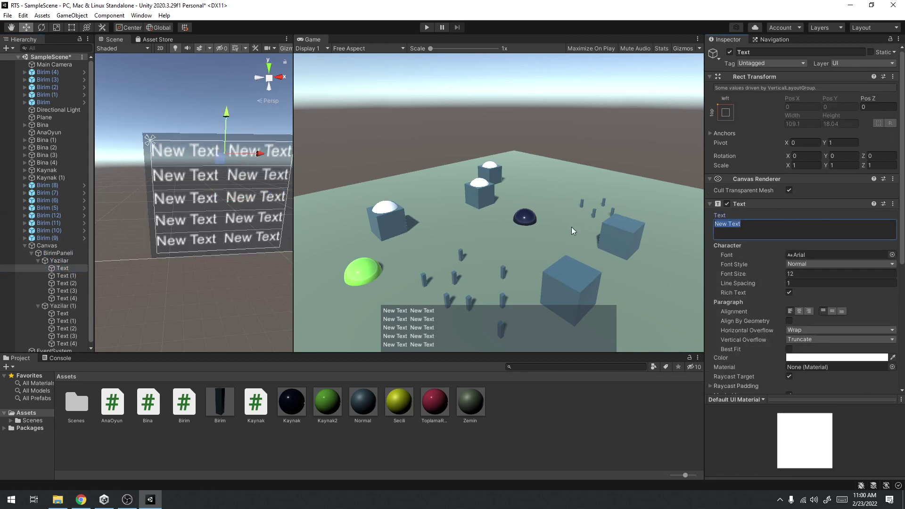
text(Birim )
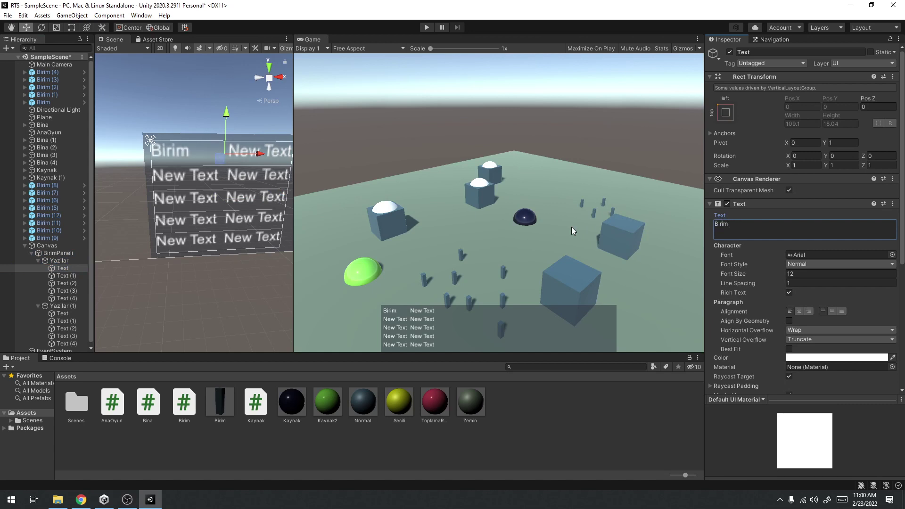
text(Adı:)
click(63, 275)
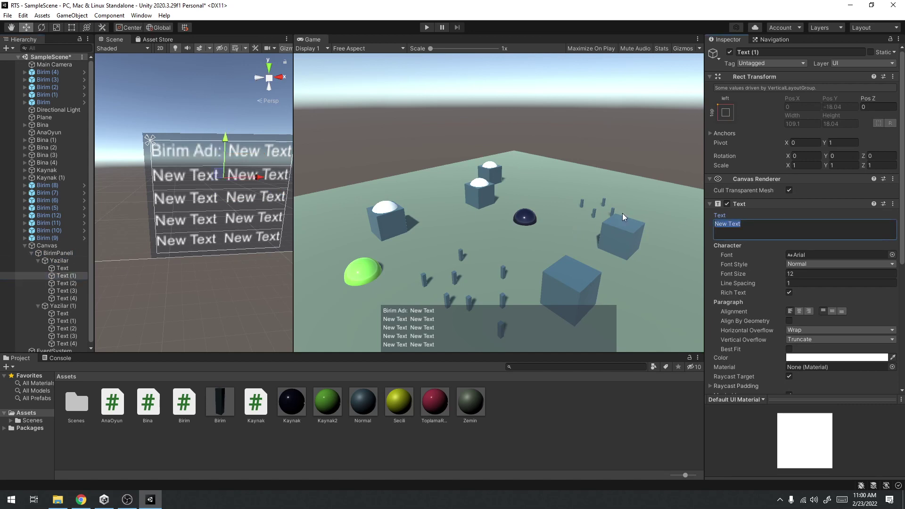
text(Sağ)
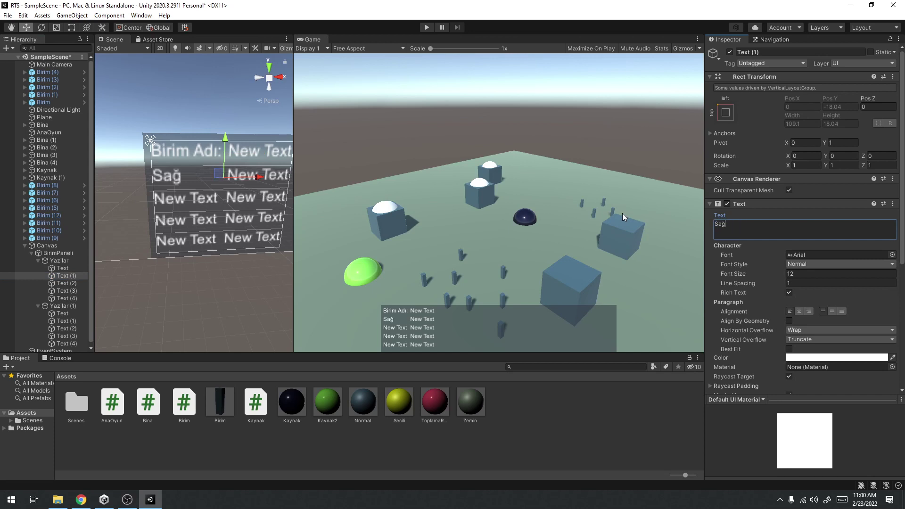
text(lık:)
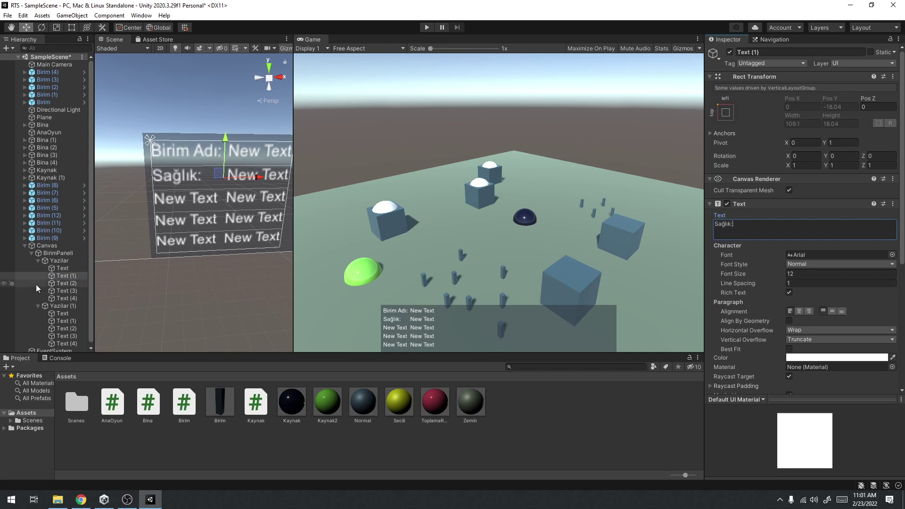
Step: Set the remaining labels to 'Büyü:', 'Saldırı:' and 'Savunma:'
click(57, 283)
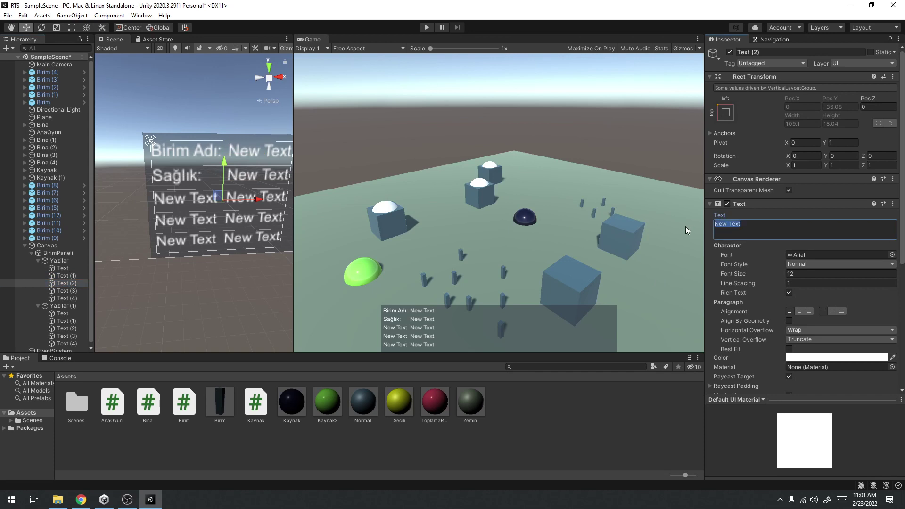
key(BackSpace)
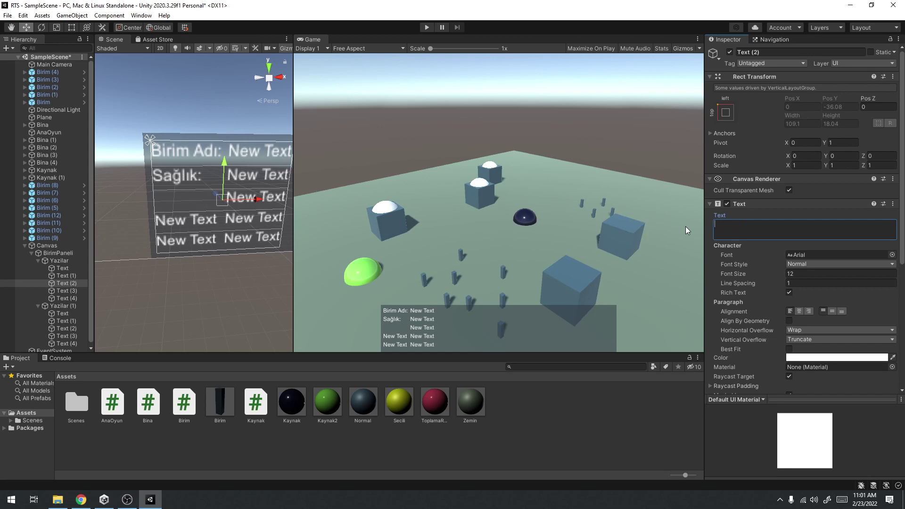
text(Büyü:)
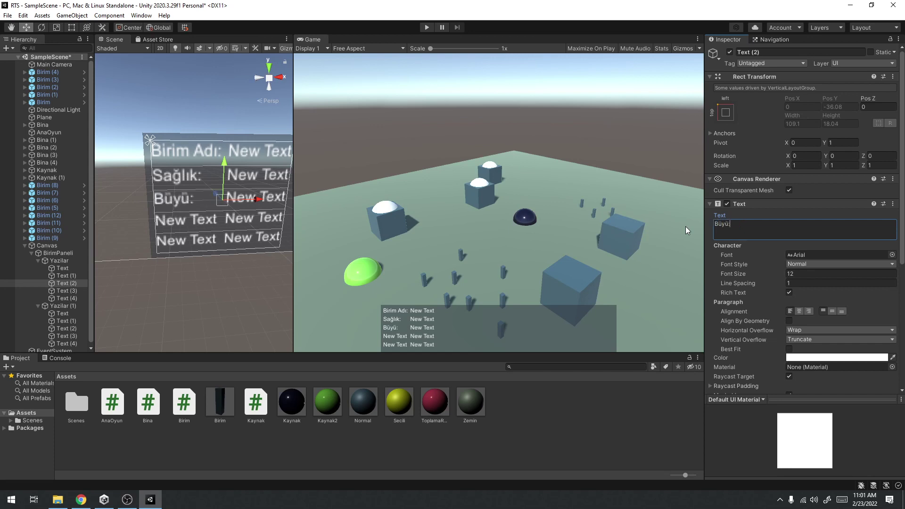
click(69, 291)
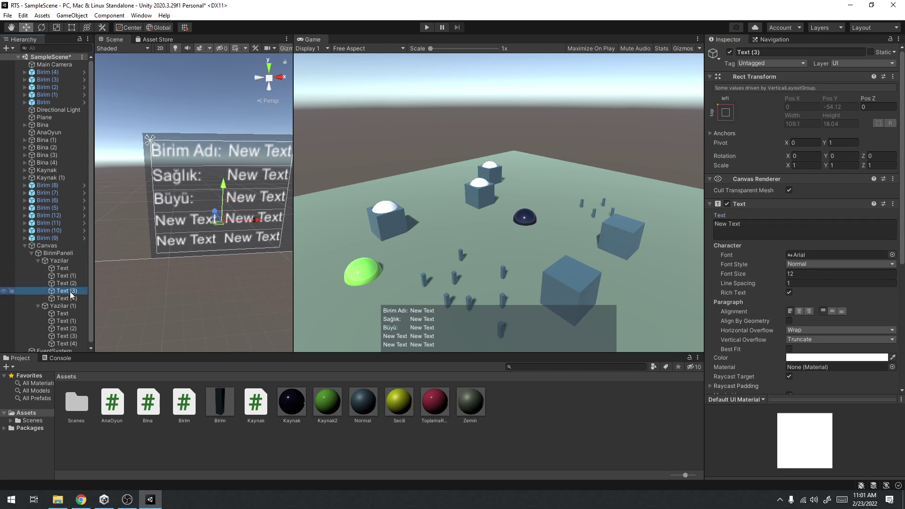
key(ctrl+a)
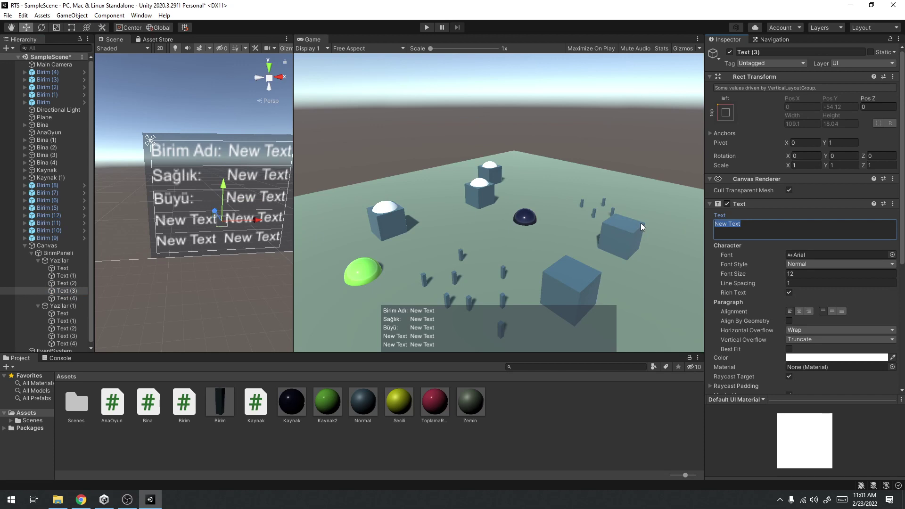
text(Saldırı:)
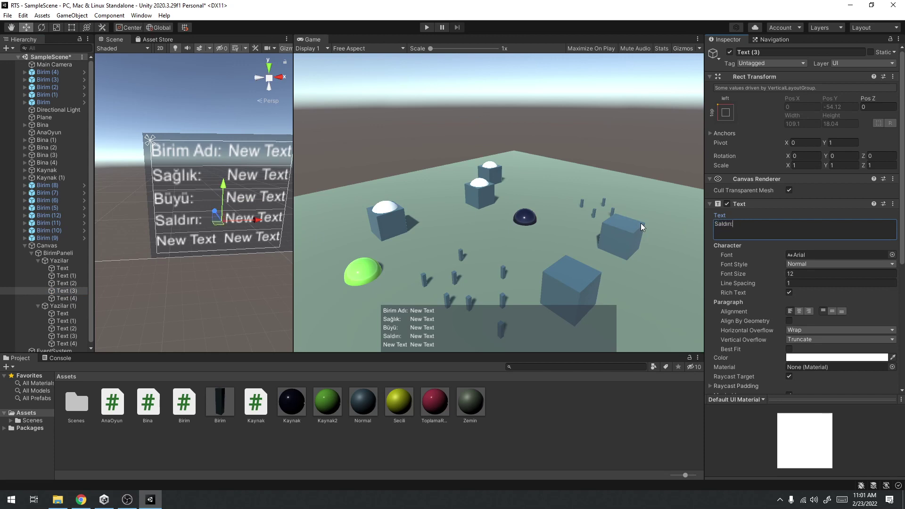
click(70, 298)
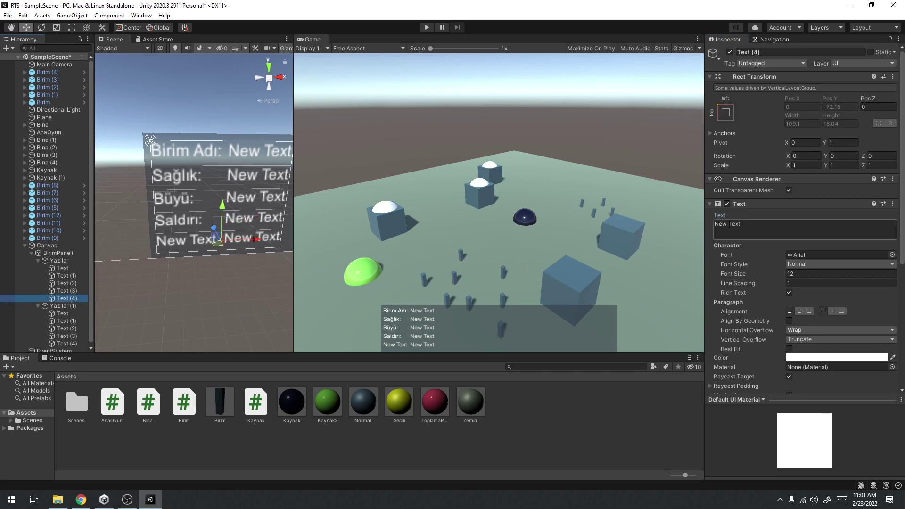
text(Savun)
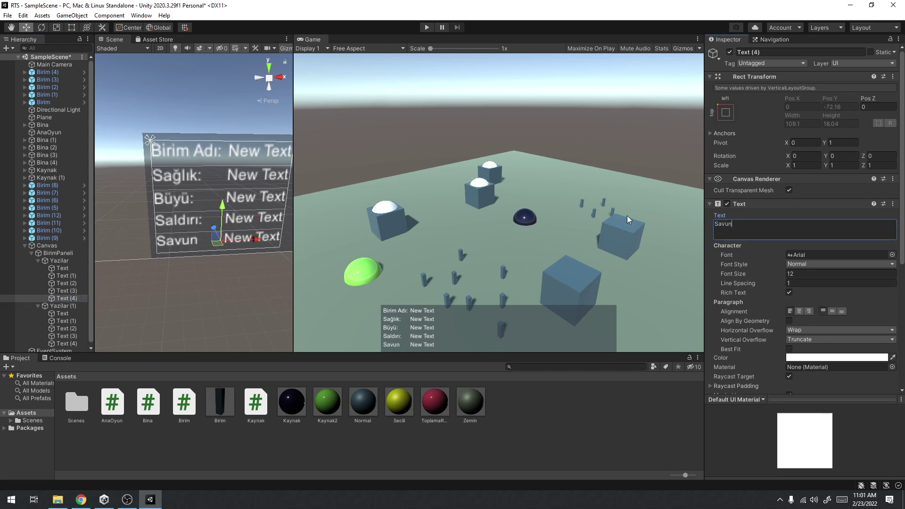
text(ma:)
Step: Set all five texts in Yazilar (1) to '...' at once
click(39, 260)
click(63, 277)
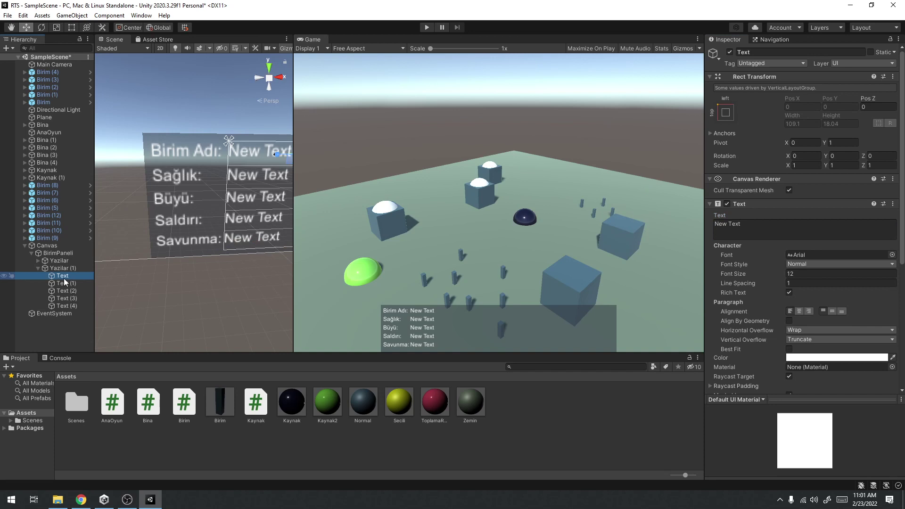
shift+click(64, 305)
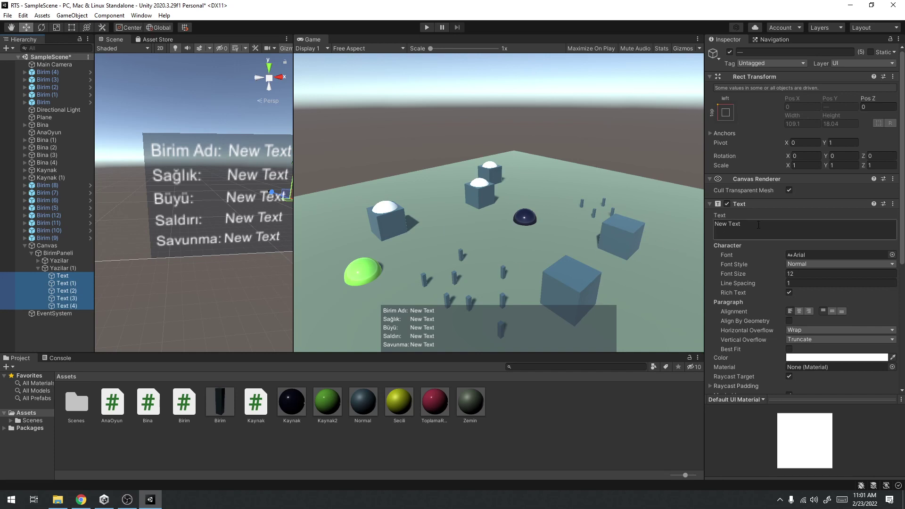
click(801, 229)
key(ctrl+a)
text(...)
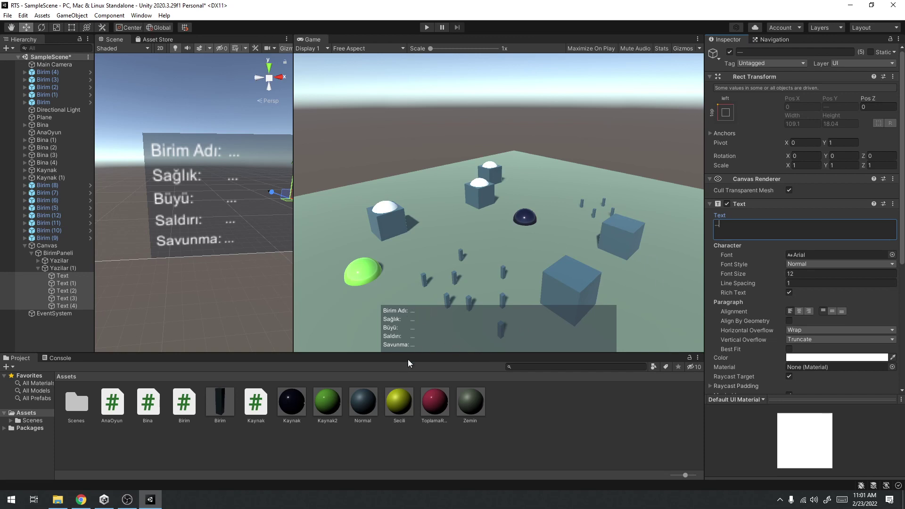
Step: Rename the Yazilar (1) group to 'Bilgiler'
click(39, 268)
click(67, 269)
click(68, 274)
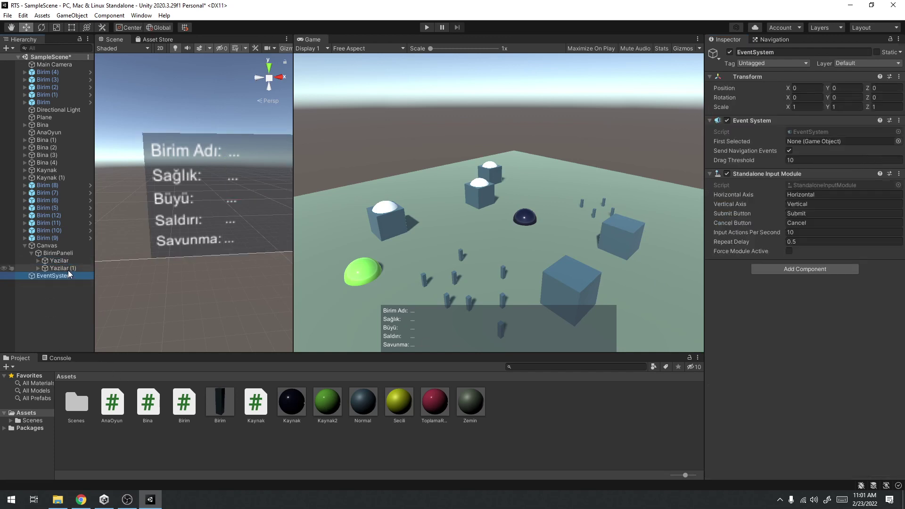
click(71, 269)
click(72, 271)
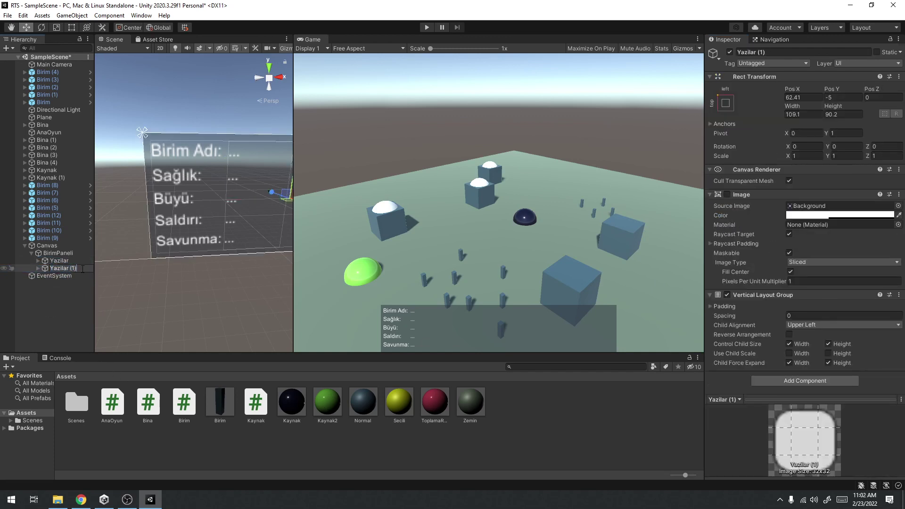
key(ctrl+a)
text(Bilgi)
text(ler)
key(Return)
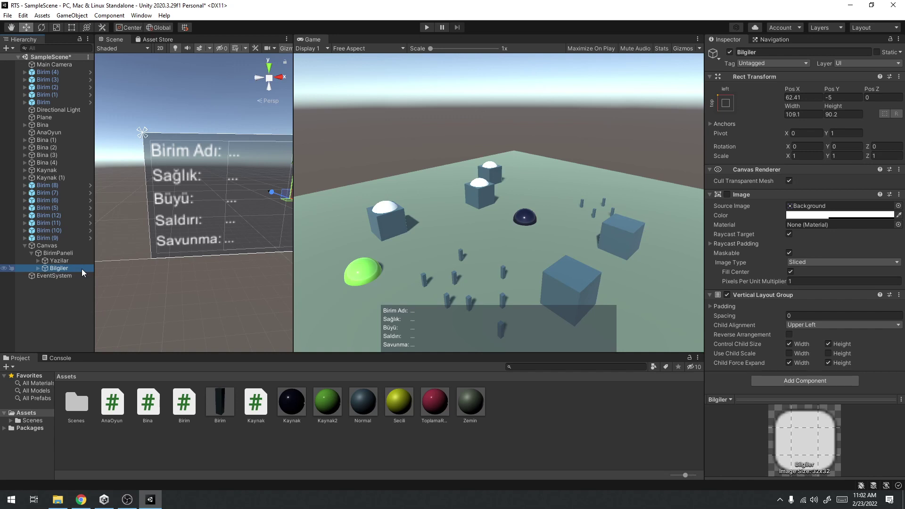
Step: Add an Image inside BirimPaneli anchored to the top-left
right_click(72, 254)
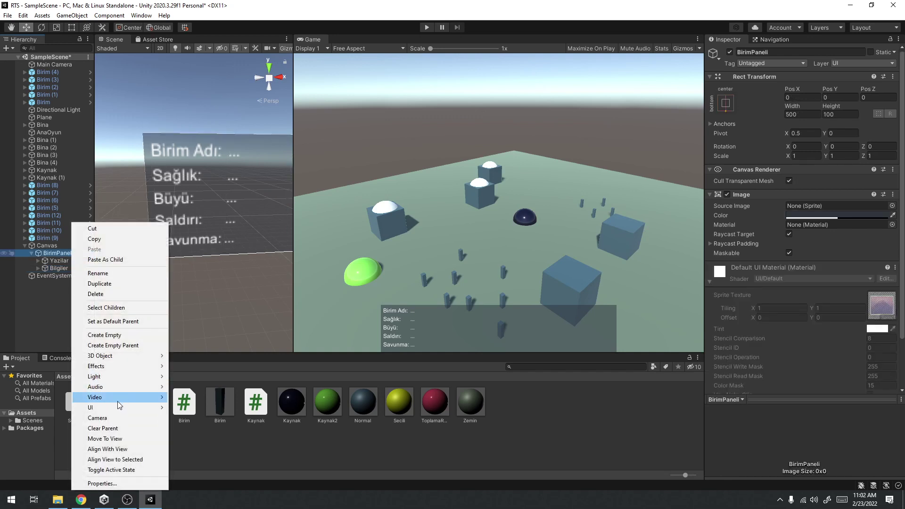
mouse_move(115, 406)
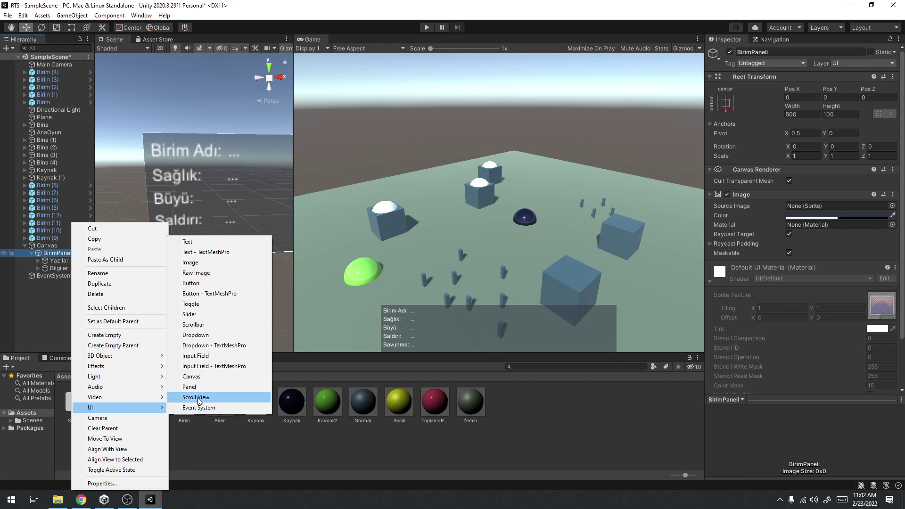
click(197, 263)
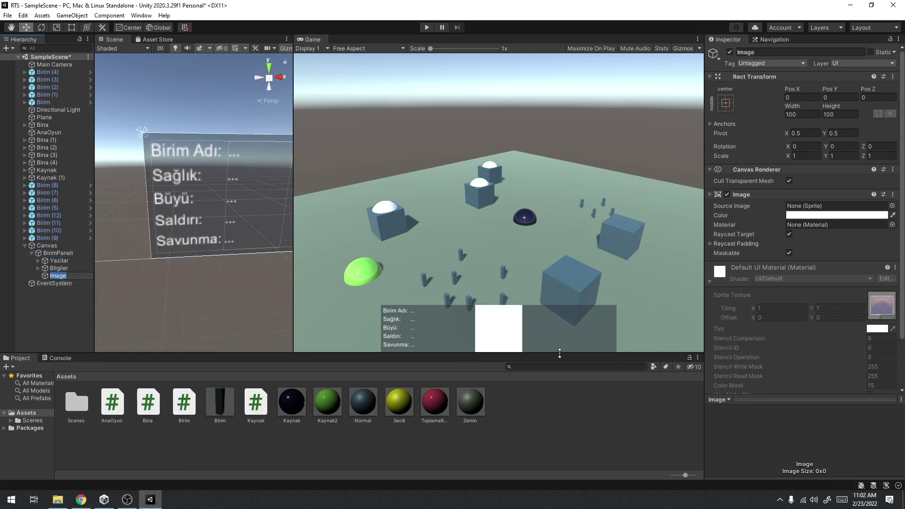
click(723, 105)
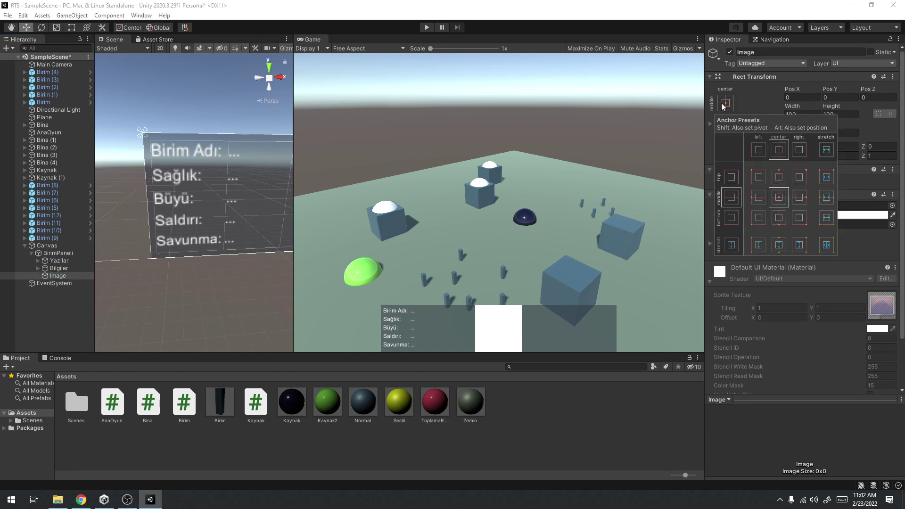
alt+click(759, 177)
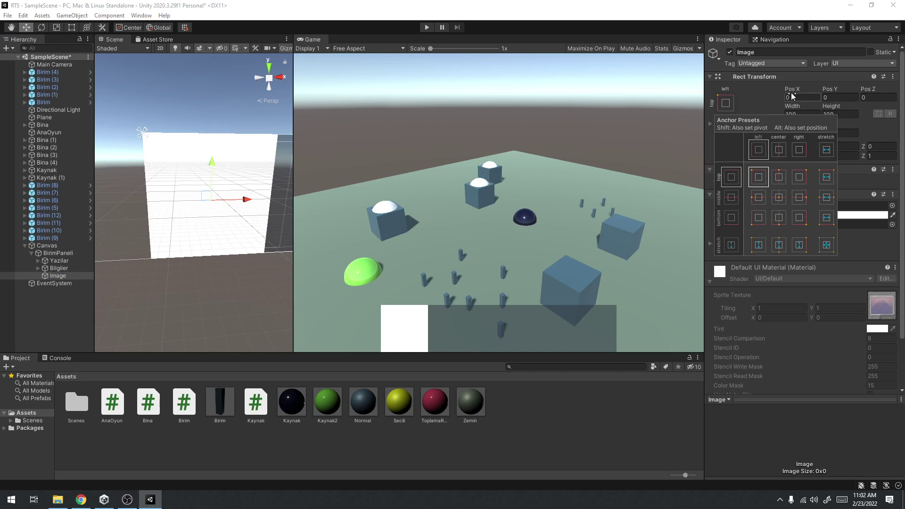
mouse_move(792, 89)
mouse_down()
mouse_move(31, 173)
mouse_move(540, 184)
mouse_move(40, 208)
mouse_move(563, 392)
mouse_up()
Step: Size the image 90 by 90 and place it at Pos X 110, Pos Y -5
key(Tab)
key(Tab)
key(Tab)
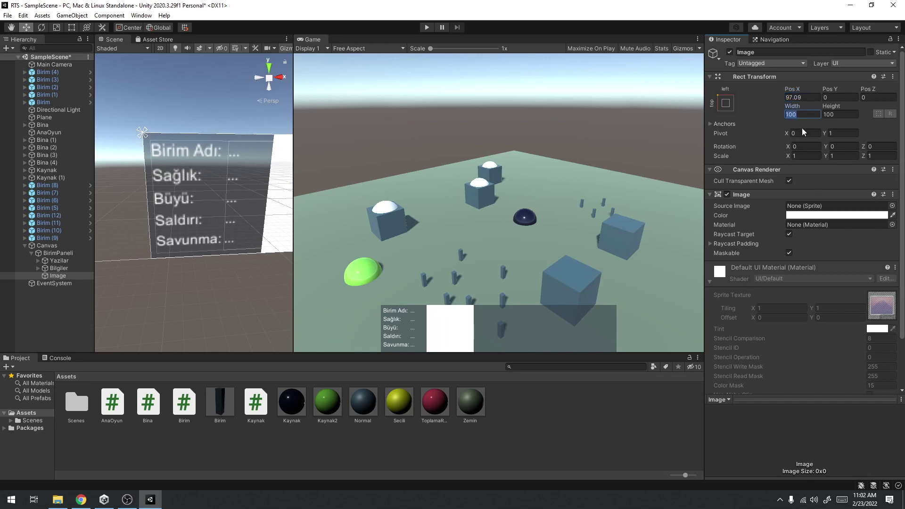
text(90)
key(Tab)
text(90)
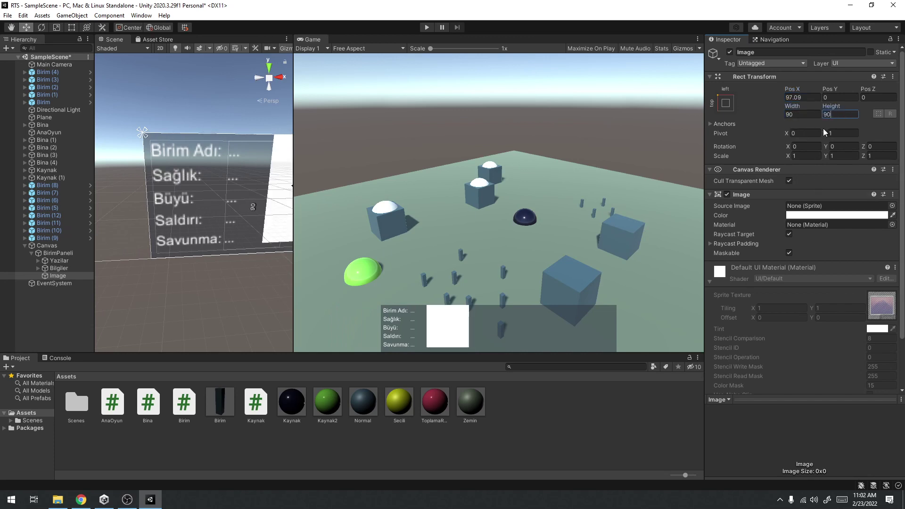
click(843, 97)
text(-5)
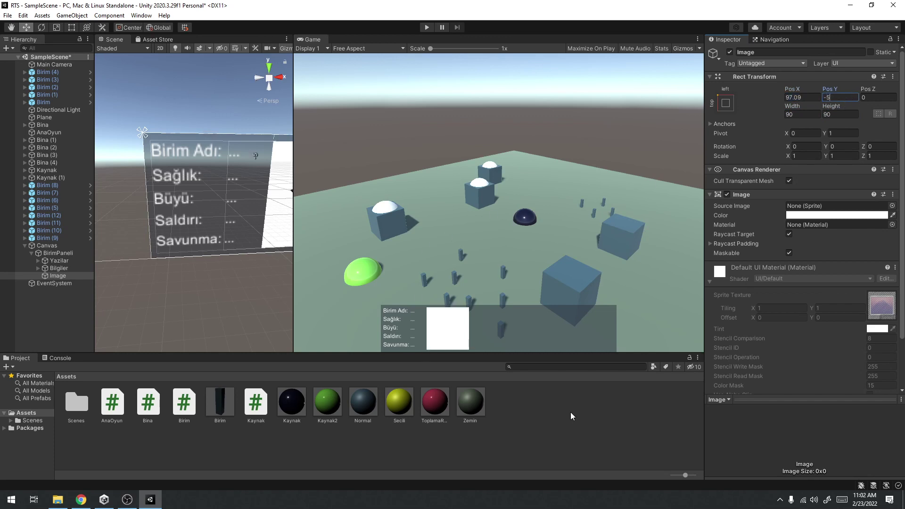
click(812, 97)
text(100)
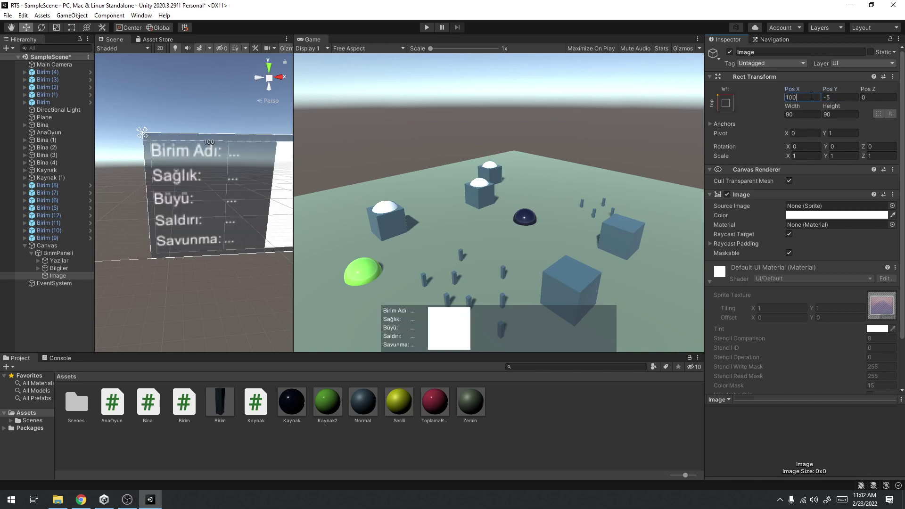
key(BackSpace)
text(1)
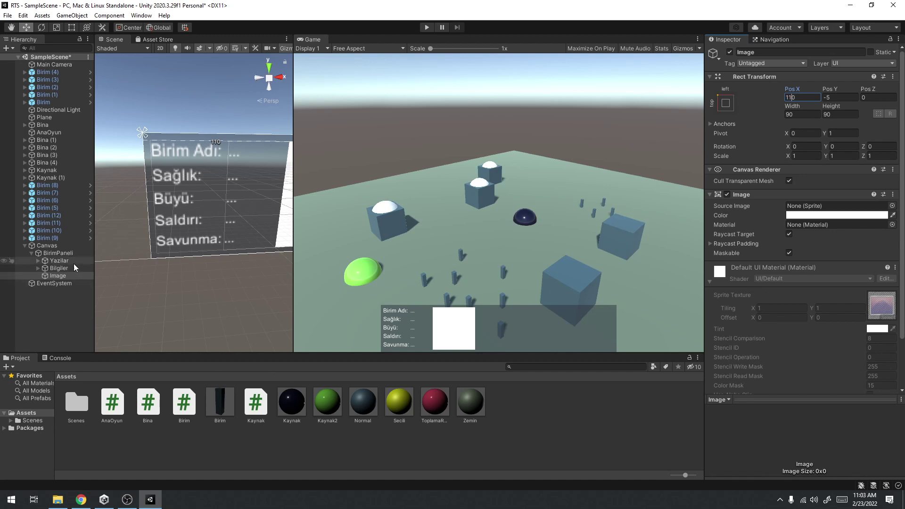
Step: Rename the Image object to 'Resim'
click(64, 276)
click(60, 277)
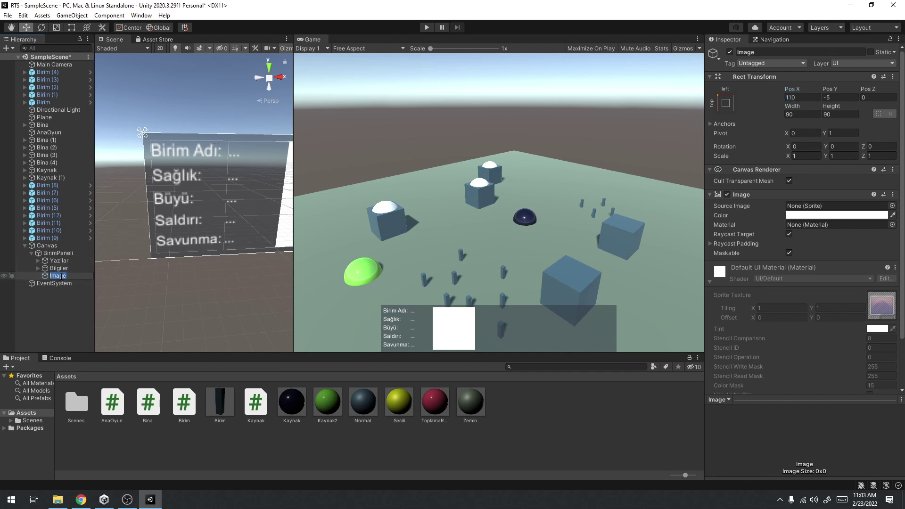
text(Resim)
key(Return)
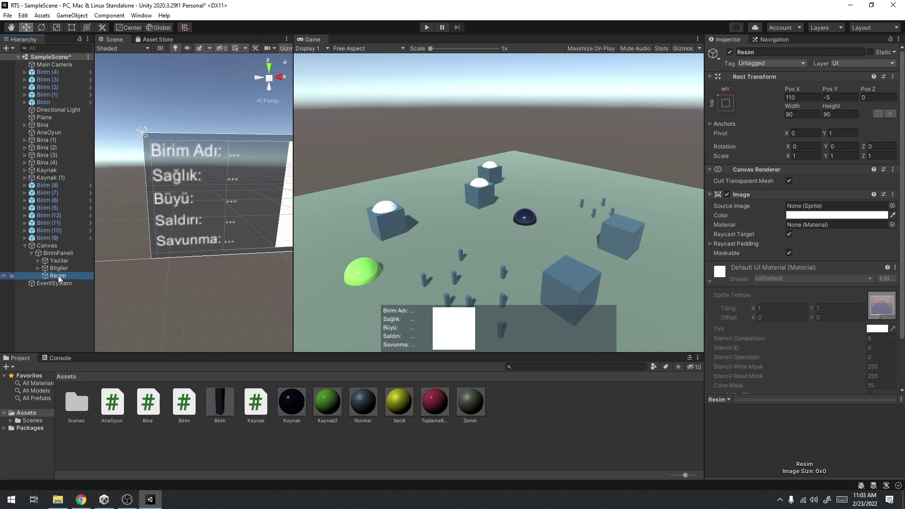
Step: Add a Panel inside BirimPaneli anchored to the top-left
right_click(55, 253)
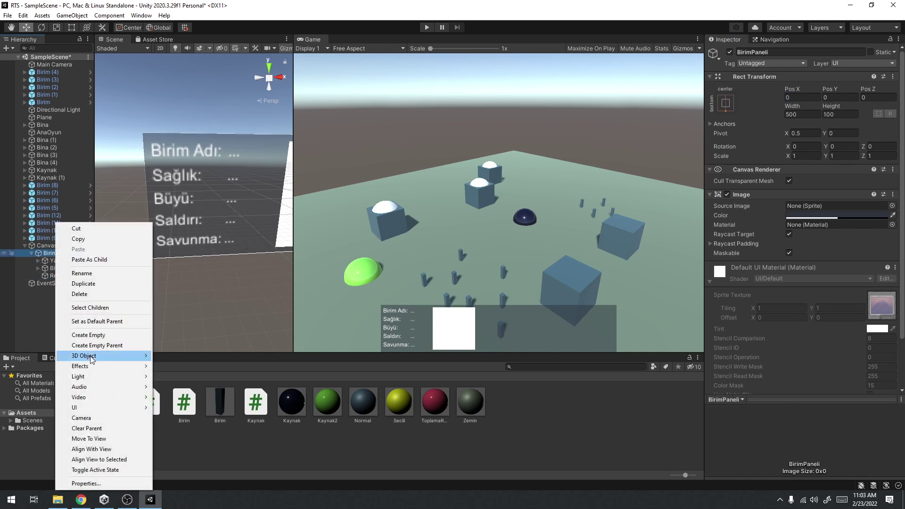
mouse_move(95, 407)
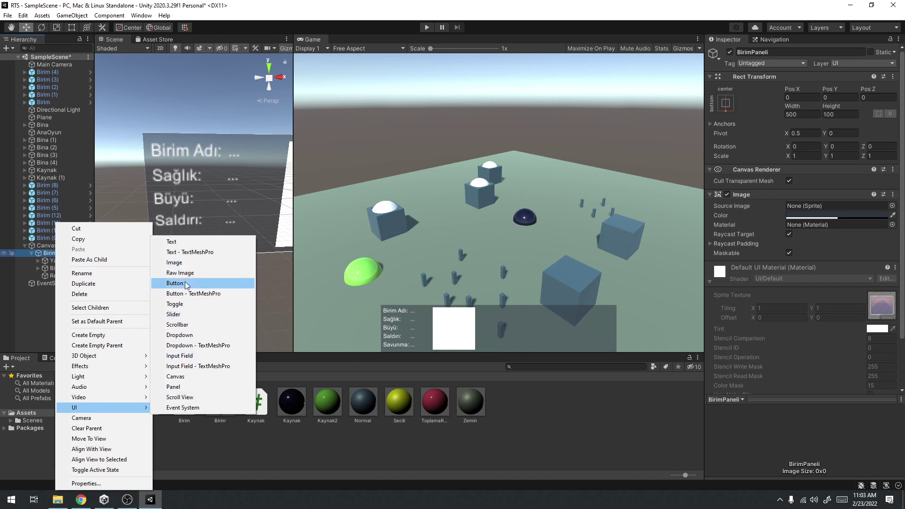
click(190, 386)
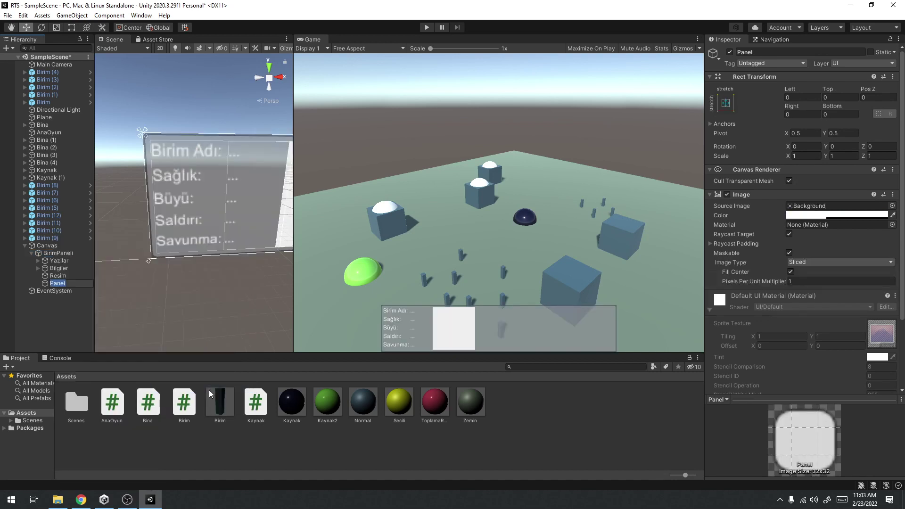
click(730, 104)
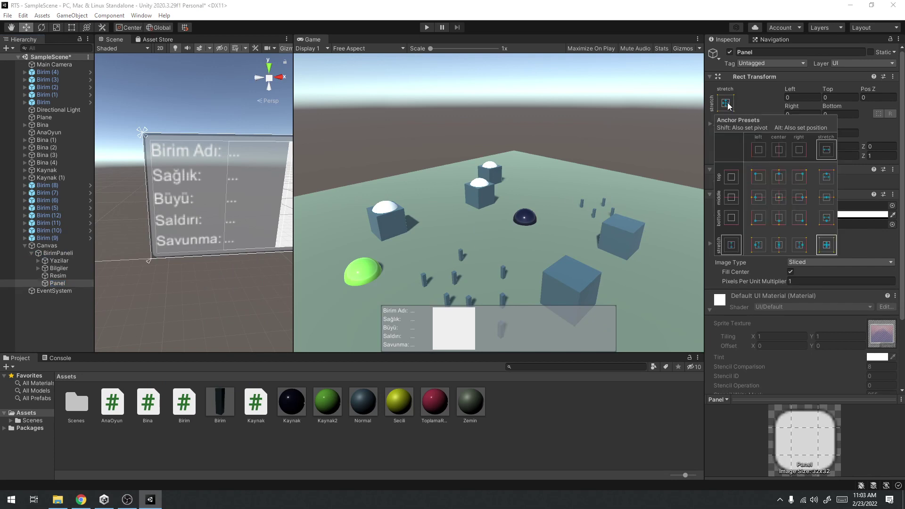
click(758, 180)
click(799, 96)
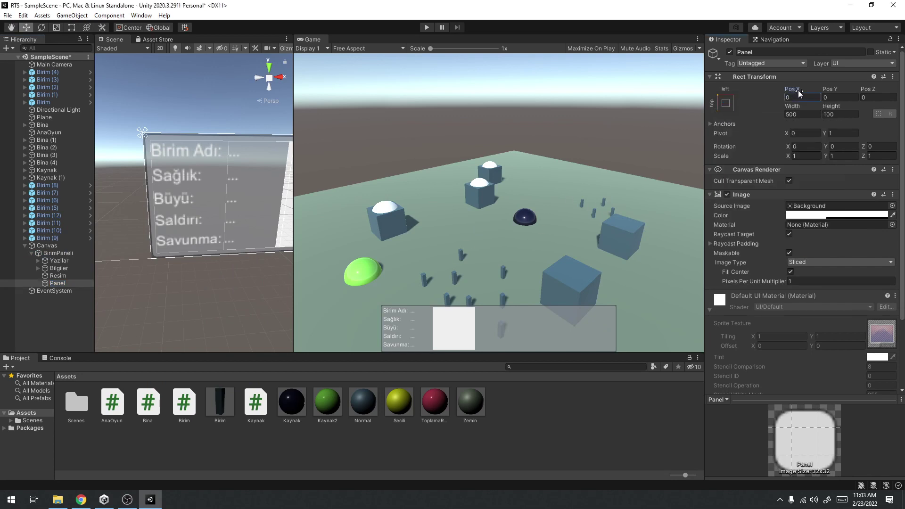
mouse_move(799, 89)
mouse_down()
mouse_move(324, 104)
mouse_move(465, 117)
mouse_up()
Step: Resize the panel to 200 by 100 and slide it beside the image
click(812, 114)
text(2)
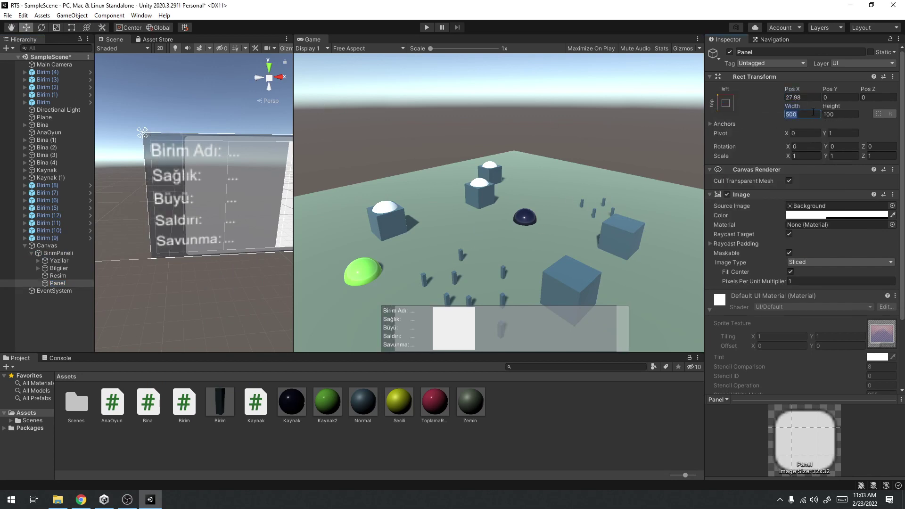
text(00)
key(Tab)
text(200)
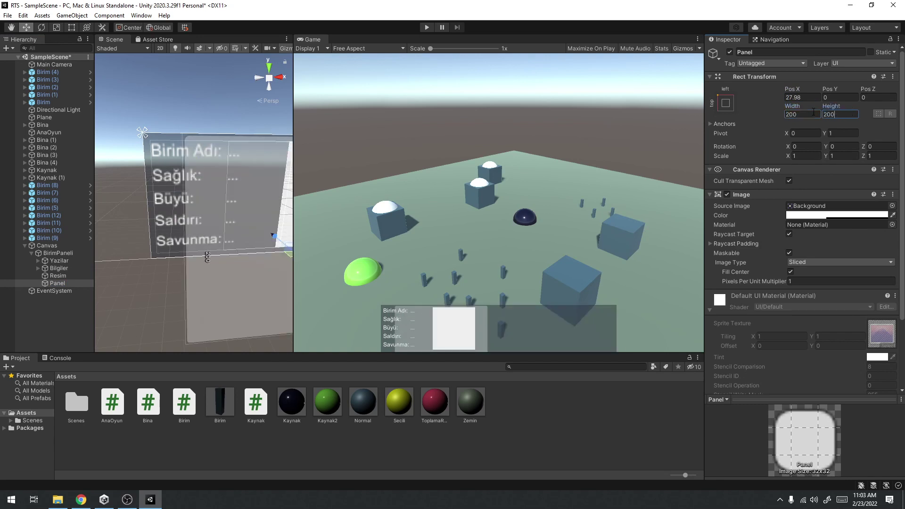
key(BackSpace)
key(BackSpace)
key(BackSpace)
text(100)
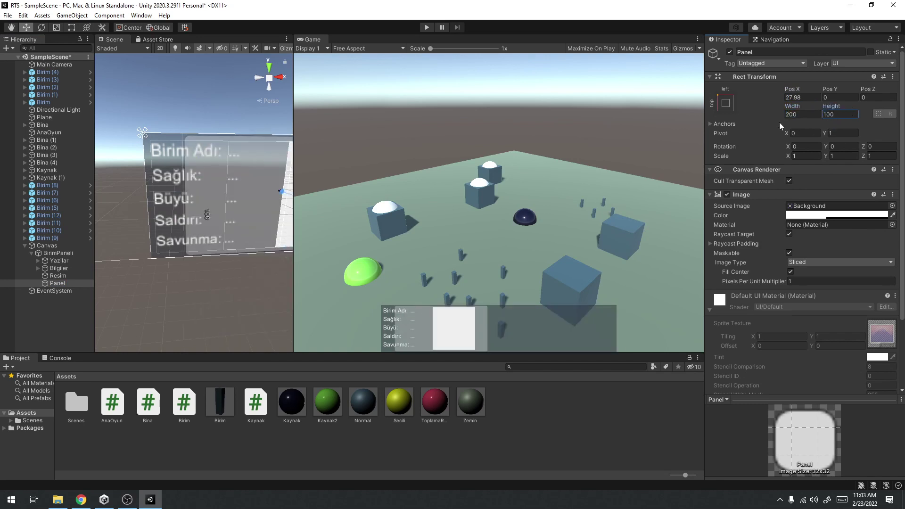
drag(790, 88, 325, 116)
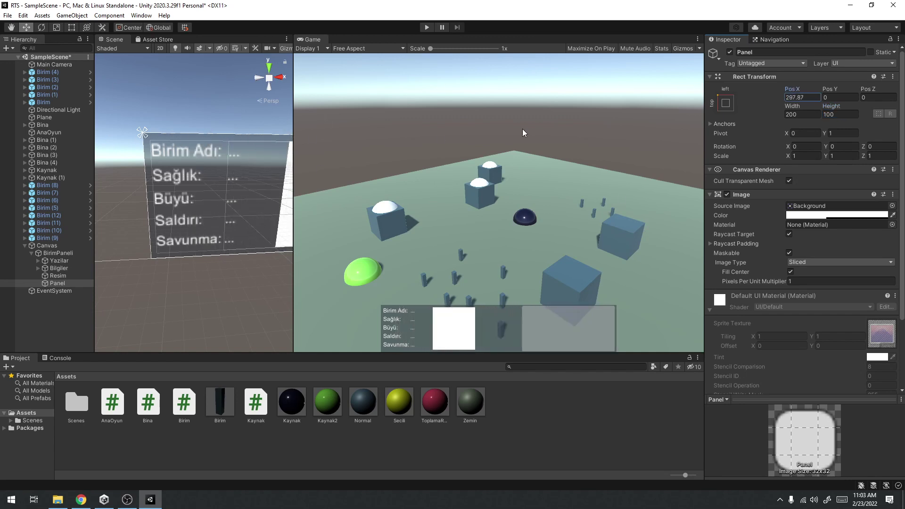
drag(324, 116, 522, 129)
Step: Re-anchor the panel to the top-right and roughly adjust its size
click(727, 103)
alt+click(799, 177)
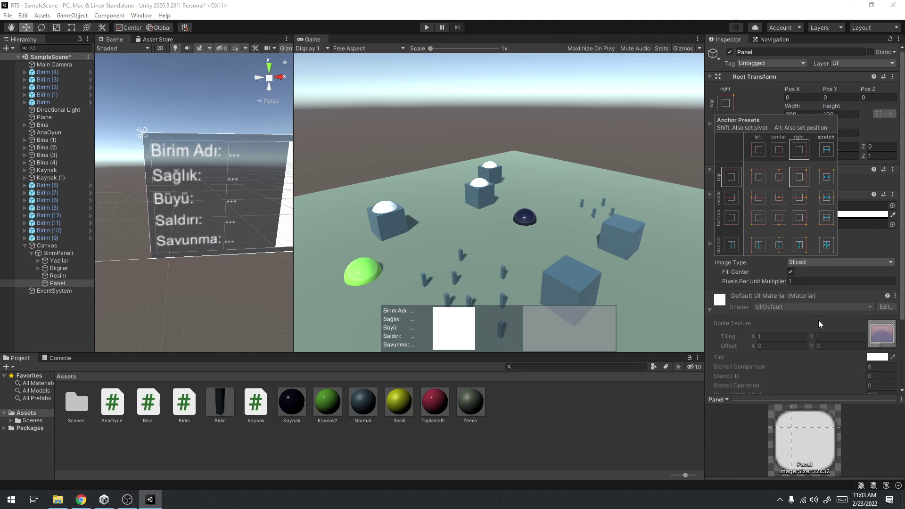
click(742, 241)
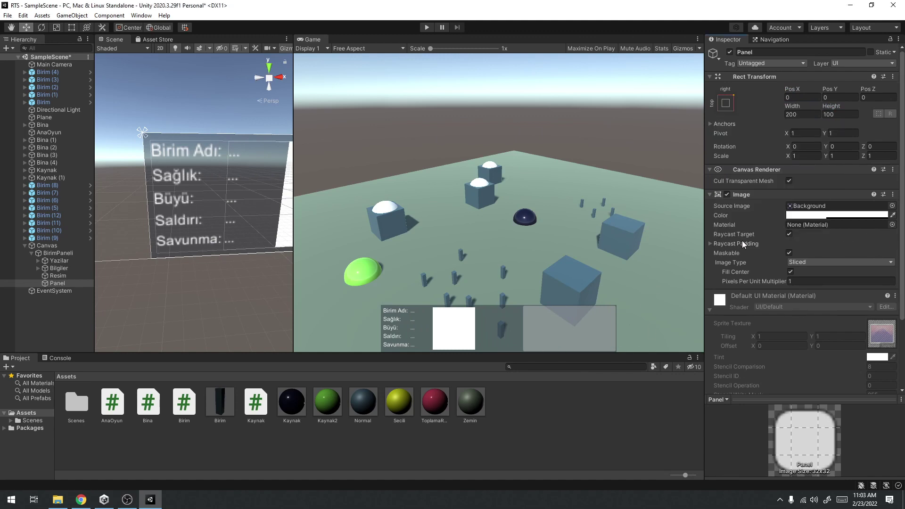
click(727, 194)
click(728, 194)
mouse_move(793, 107)
mouse_down()
mouse_move(117, 132)
mouse_move(558, 133)
mouse_up()
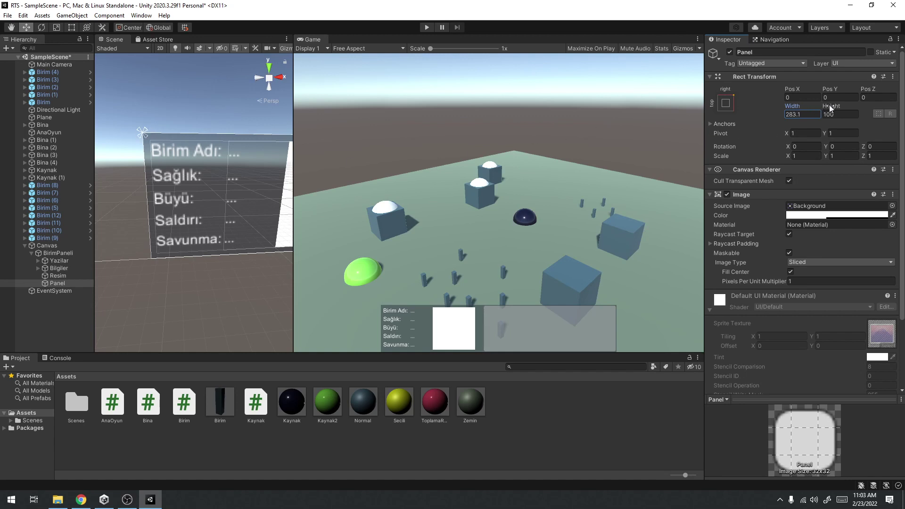
drag(830, 105, 838, 112)
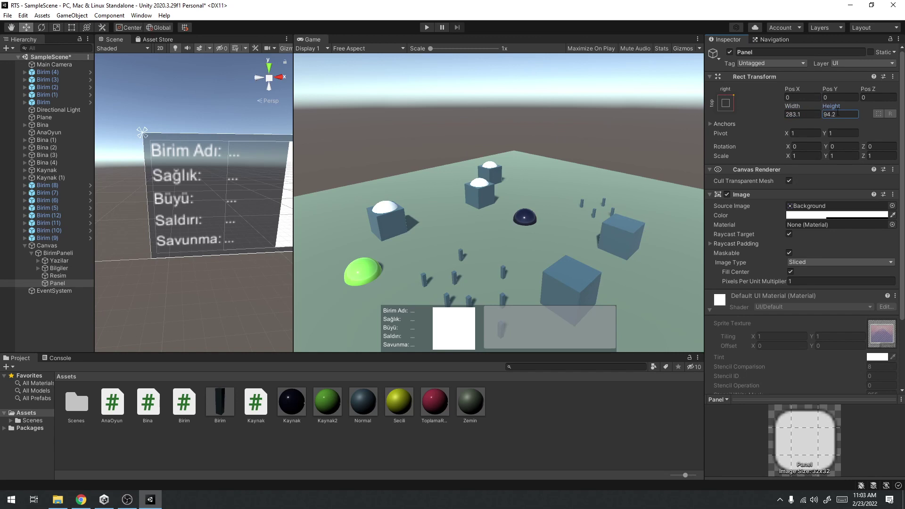
Step: Make the panel 260 wide and 90 high at Pos Y -5
text(90)
click(817, 114)
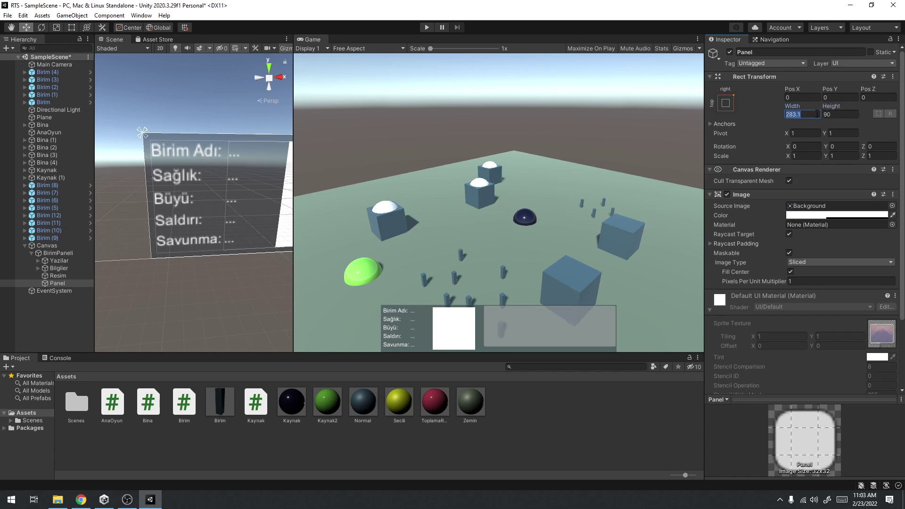
text(300)
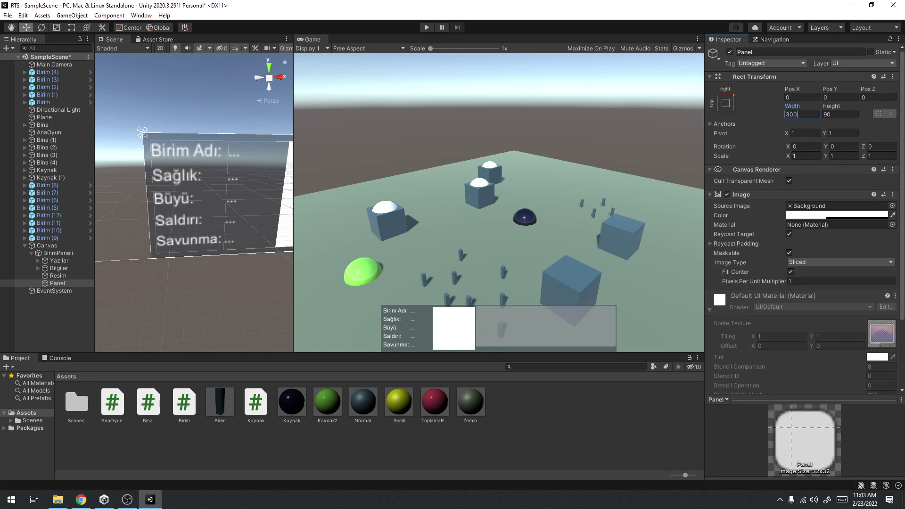
key(BackSpace)
key(BackSpace)
key(BackSpace)
text(1)
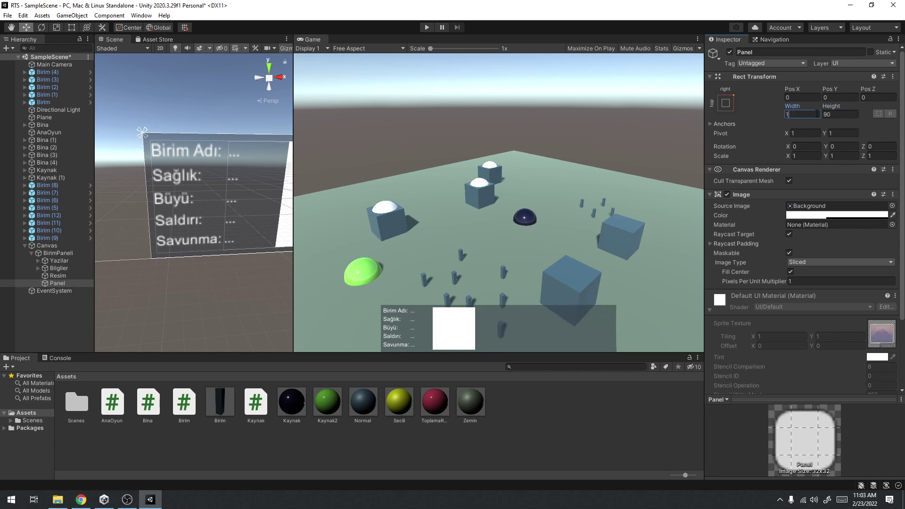
text(60)
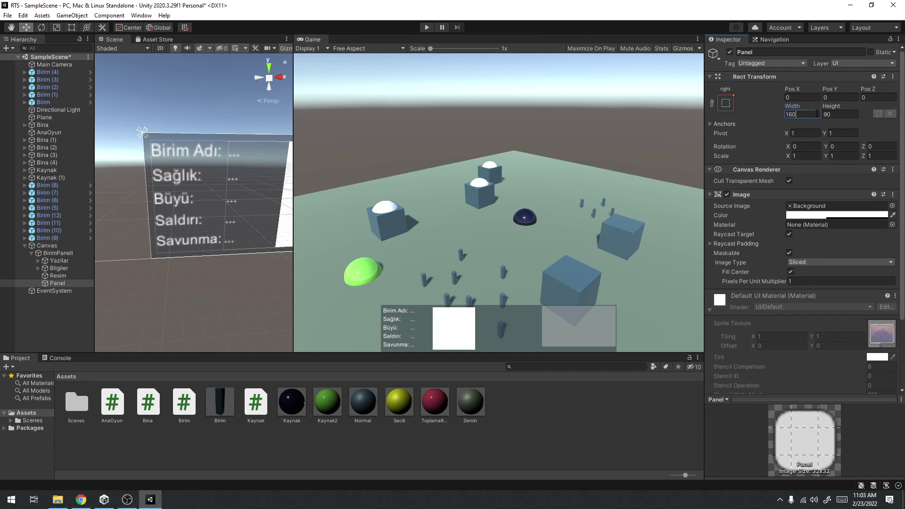
key(BackSpace)
text(2)
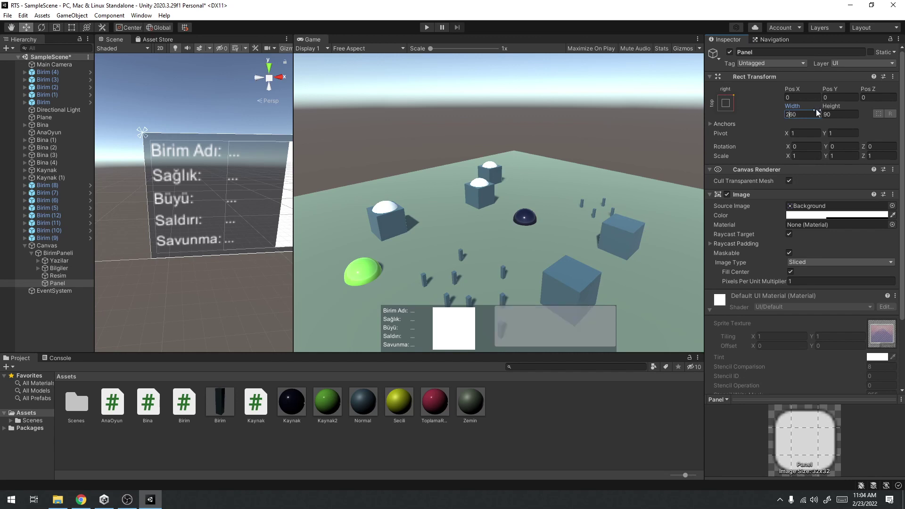
click(836, 98)
text(-5)
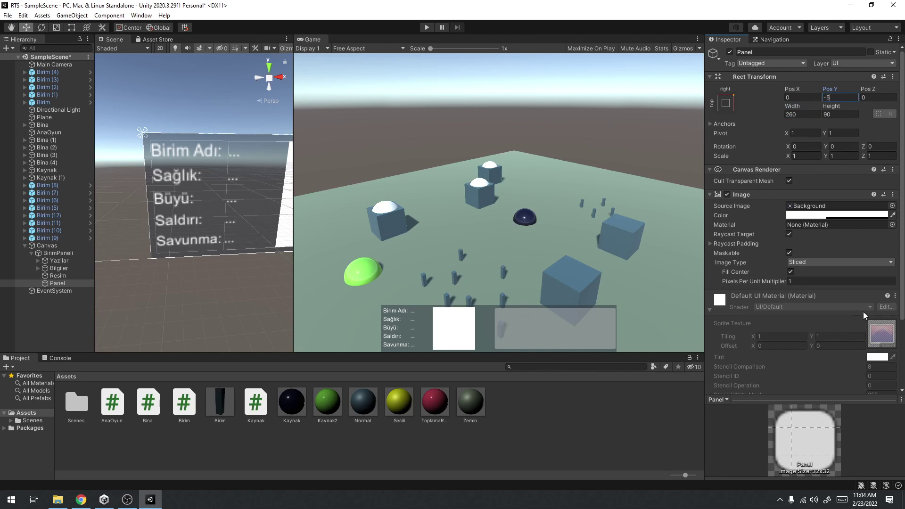
Step: Remove the panel's background sprite, set Pos X to -5, and save the scene
click(892, 206)
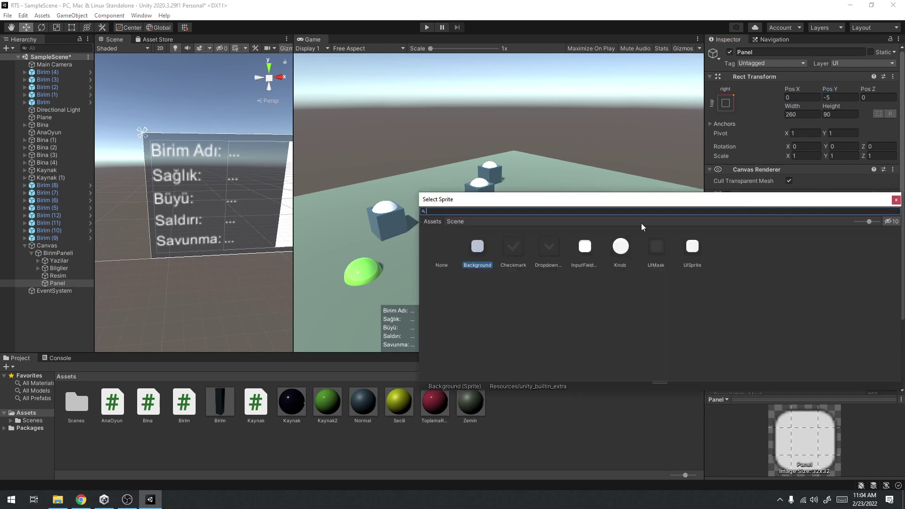
double_click(441, 258)
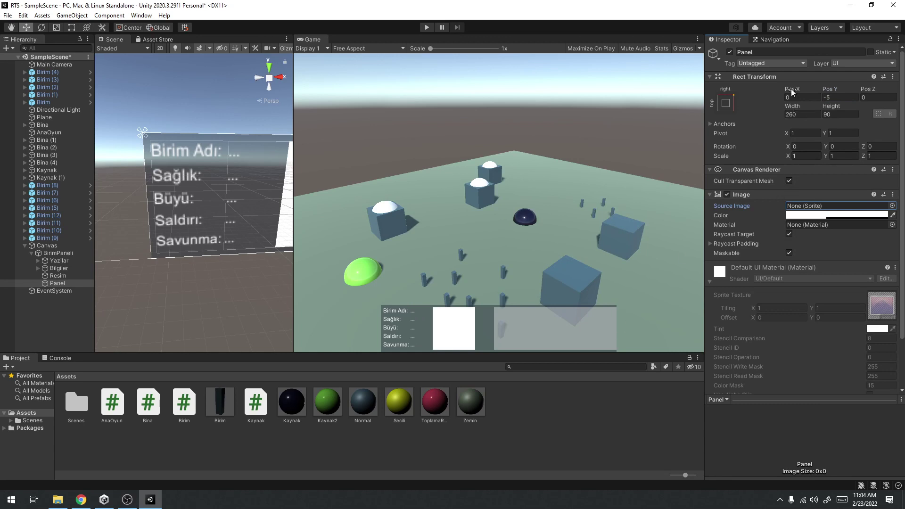
click(807, 98)
text(5)
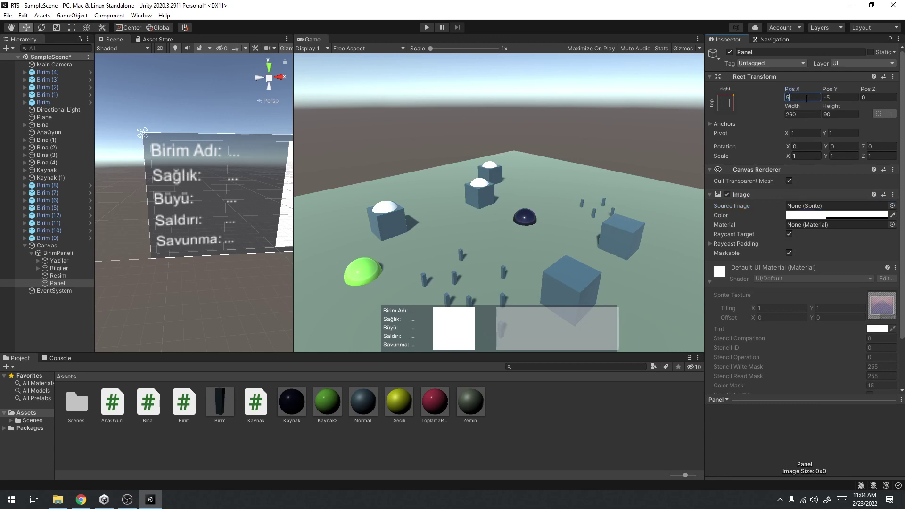
key(BackSpace)
text(-5)
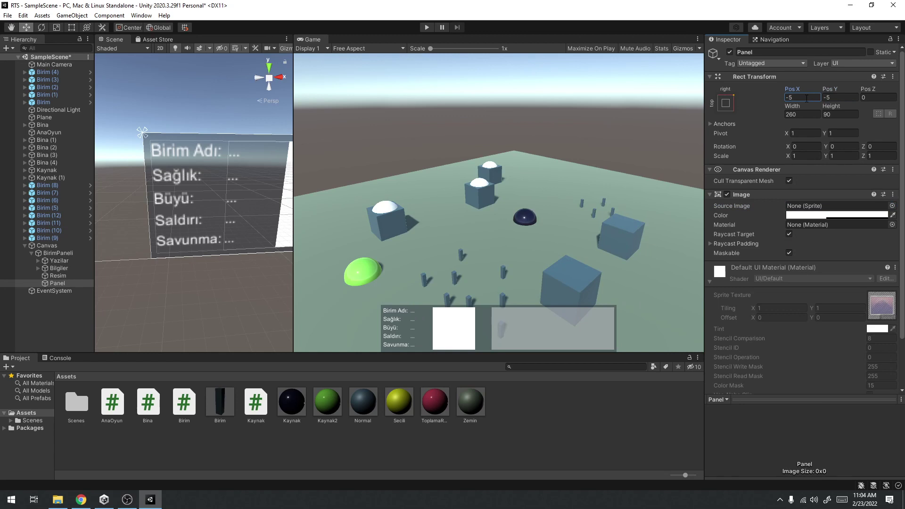
key(ctrl+s)
Step: Move the Resim image to Pos X 140
click(60, 278)
drag(802, 89, 844, 89)
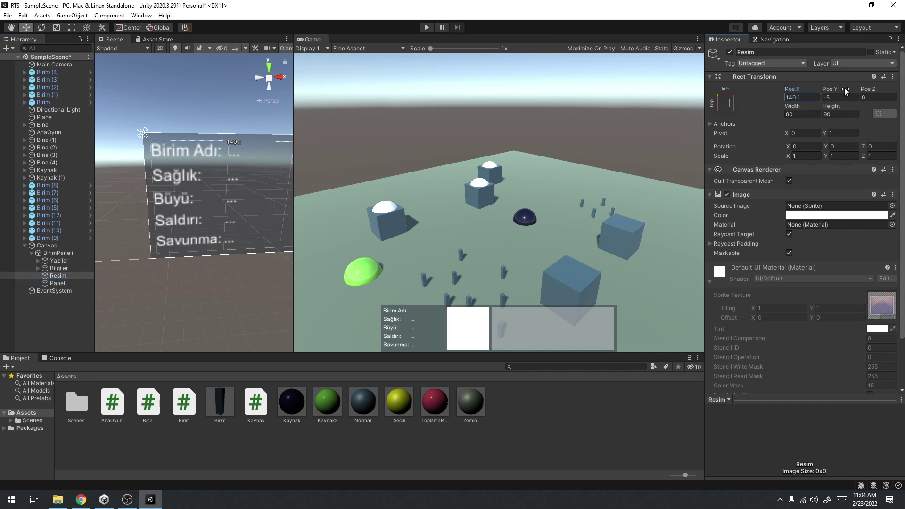
click(809, 99)
text(140)
Step: Shift the Yazilar labels right and set Resim's Pos X to 5
click(60, 260)
shift+click(59, 268)
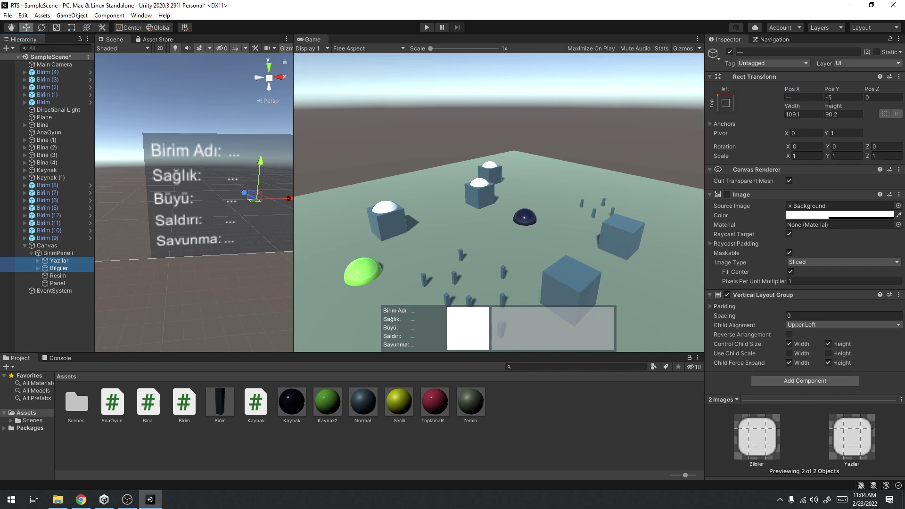
mouse_move(790, 90)
mouse_down()
mouse_move(867, 89)
mouse_move(805, 87)
mouse_up()
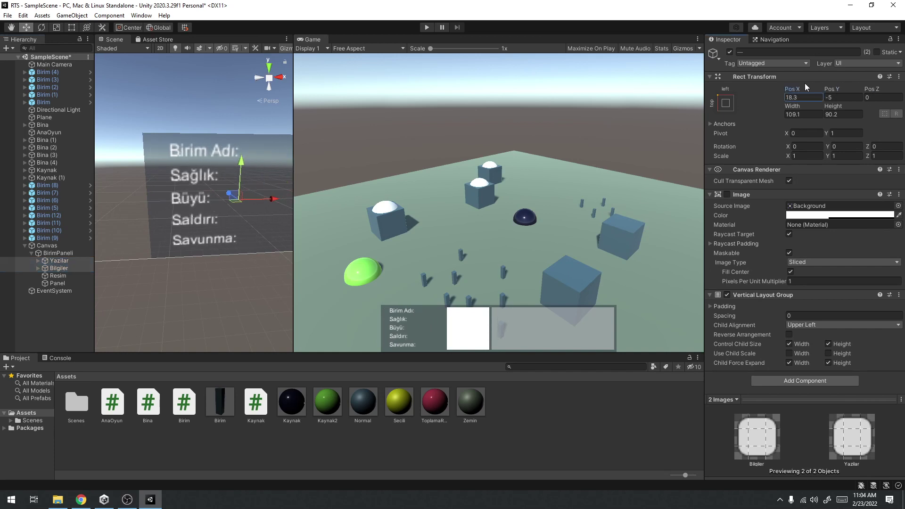
key(ctrl+z)
click(60, 262)
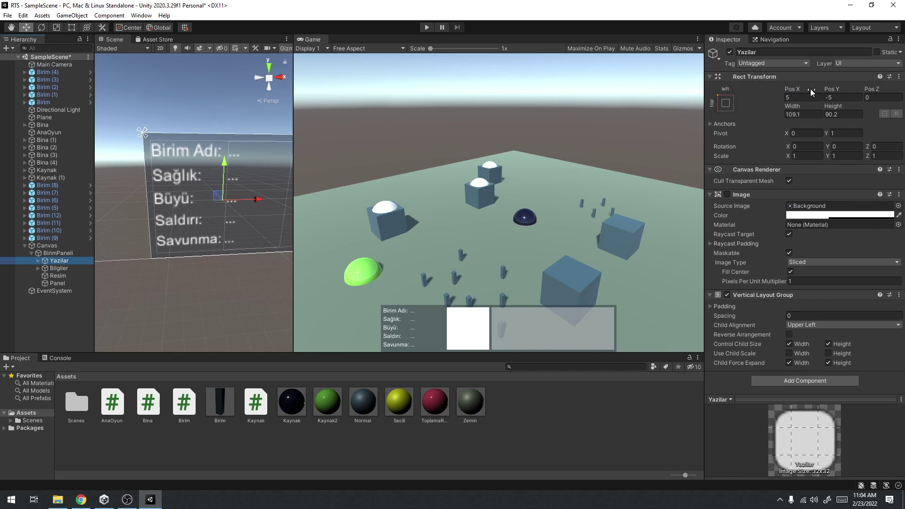
drag(796, 91, 2, 132)
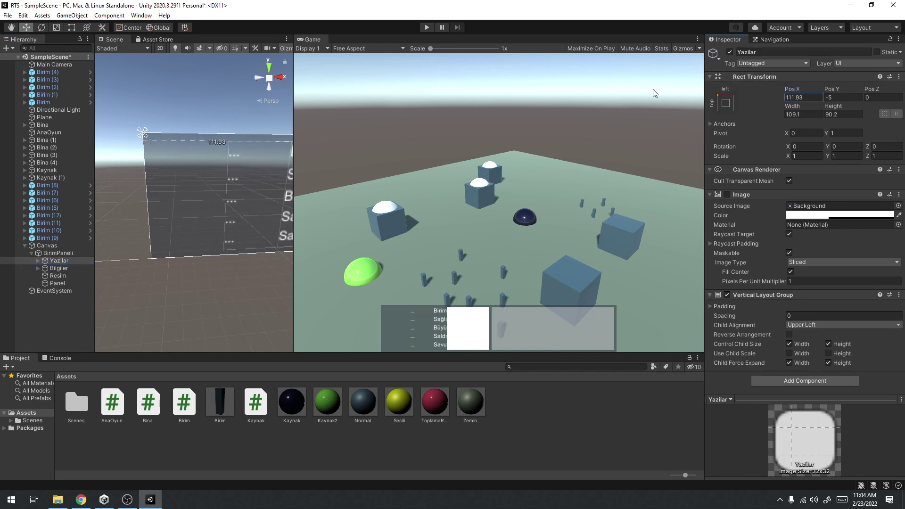
click(70, 276)
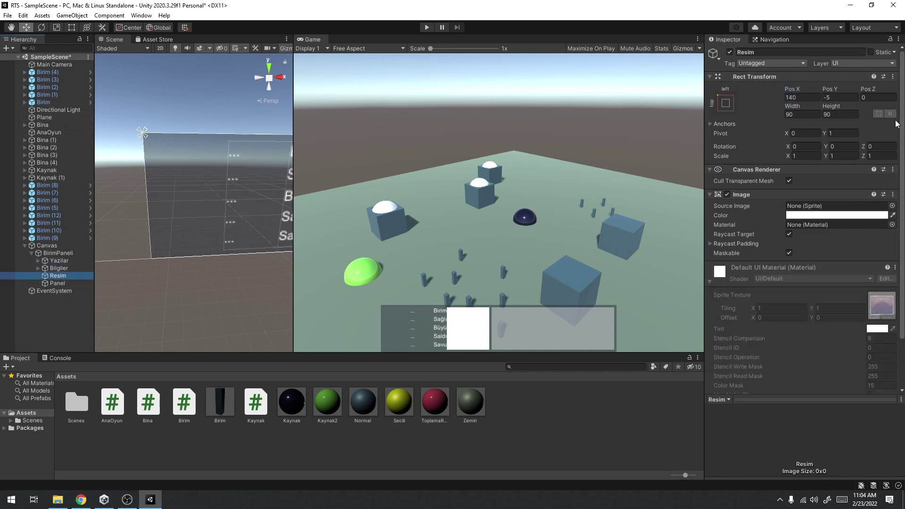
click(807, 98)
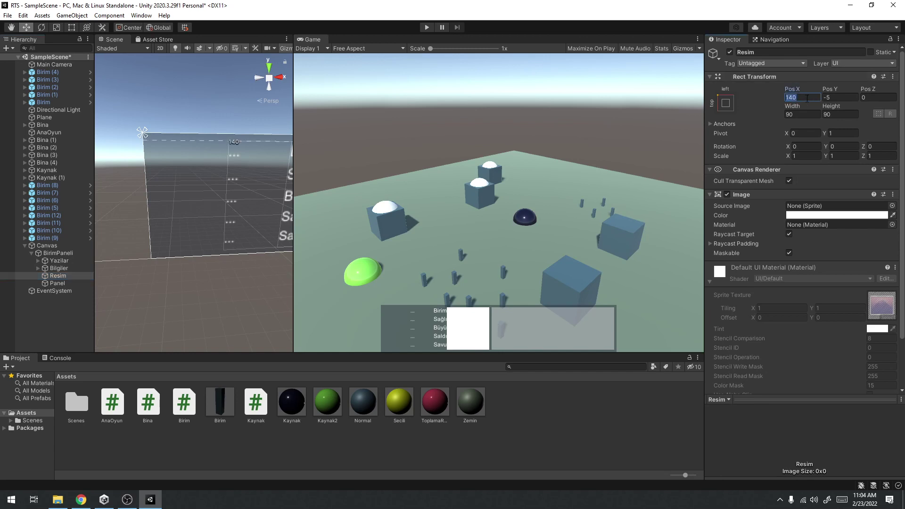
text(5)
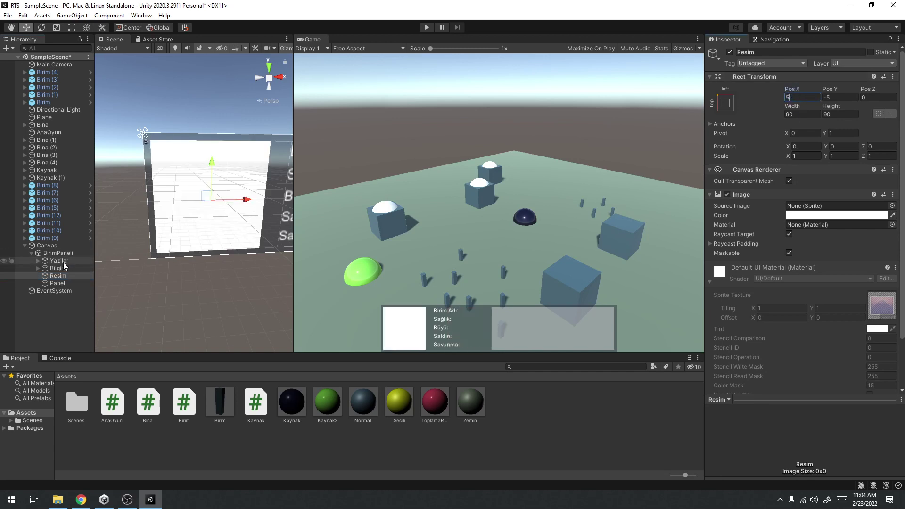
Step: Fine-tune the Yazilar labels' position and set their Pos Y to -7
click(64, 261)
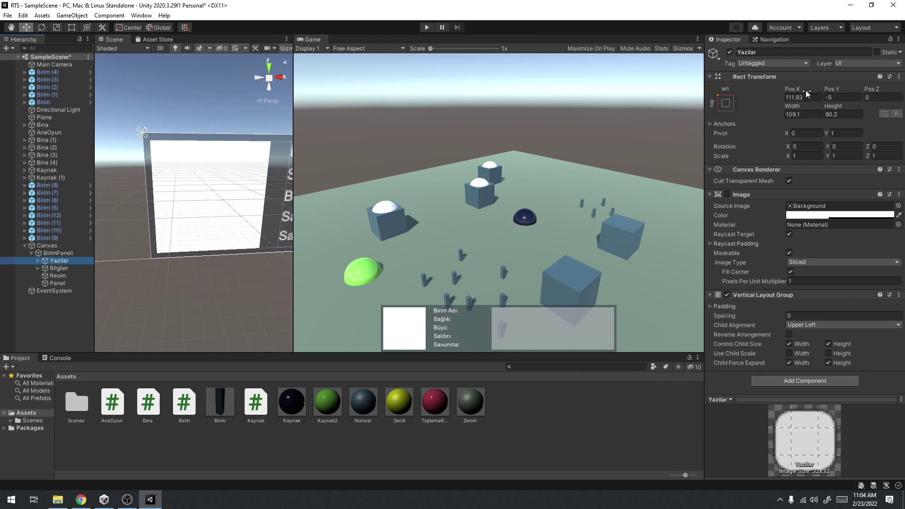
mouse_move(806, 92)
mouse_down()
mouse_move(707, 91)
mouse_move(715, 90)
mouse_up()
drag(837, 88, 826, 88)
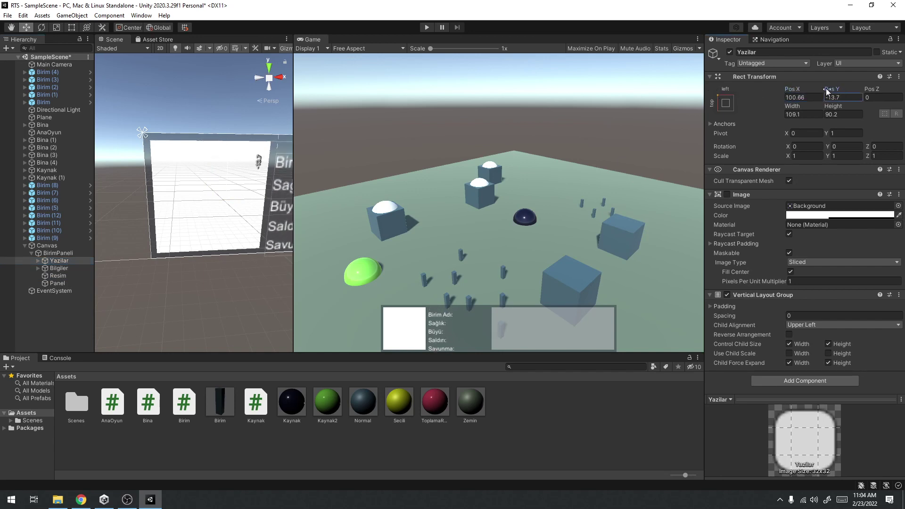
key(ctrl+z)
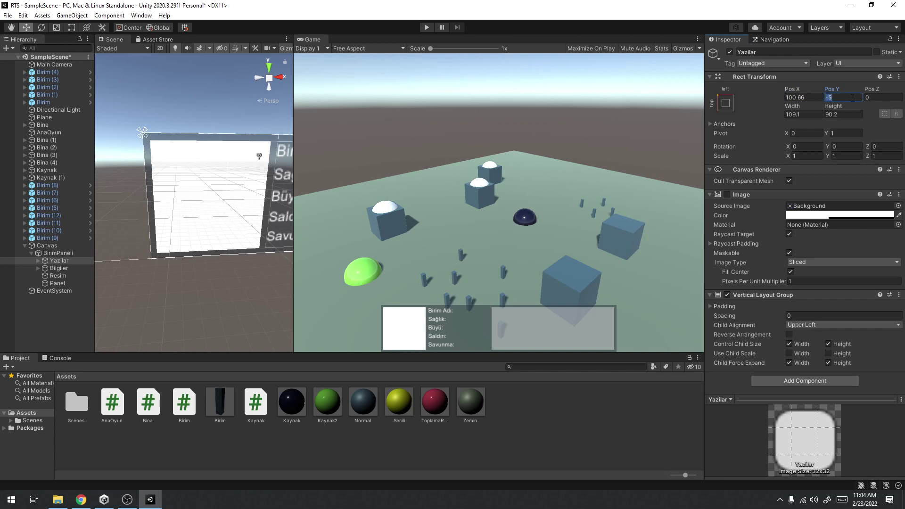
text(-7)
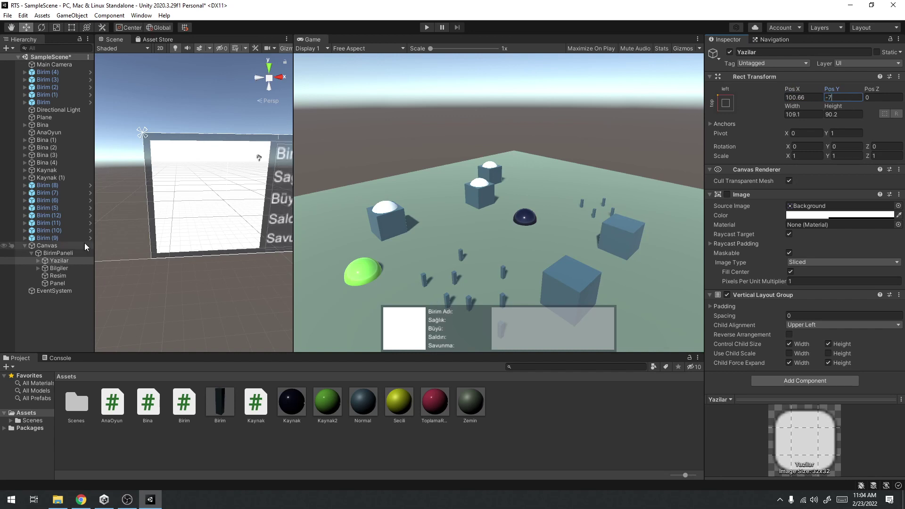
Step: Set Bilgiler to Pos Y -7 and move it right to about X 164
click(59, 268)
click(844, 97)
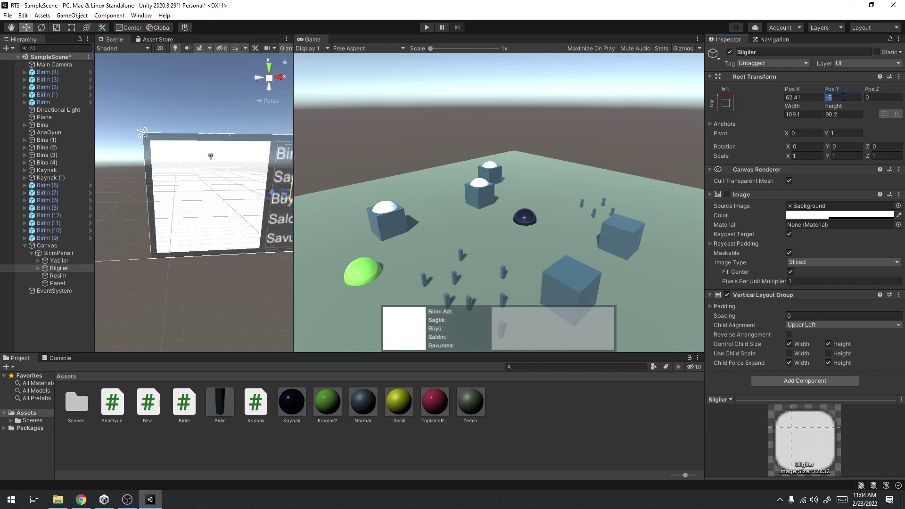
text(-7)
click(802, 97)
text(85.22)
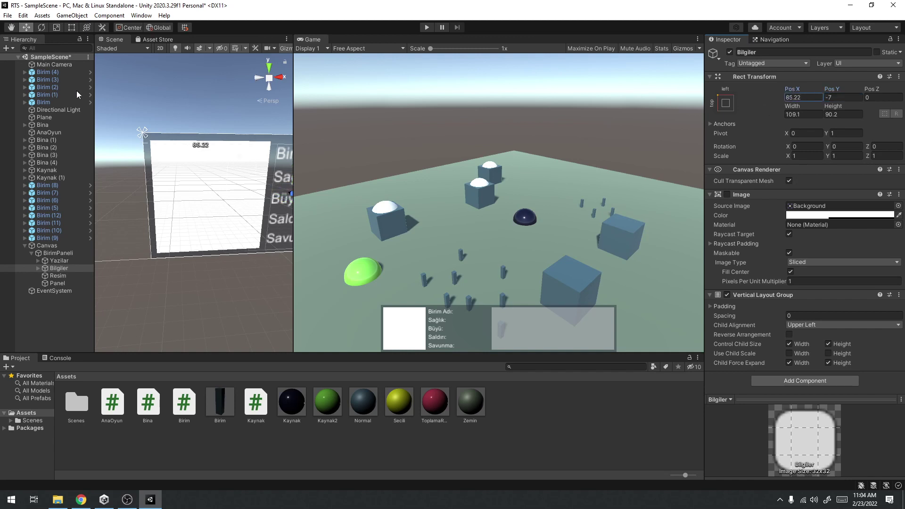
mouse_move(77, 91)
mouse_down()
mouse_move(614, 85)
mouse_move(746, 104)
mouse_up()
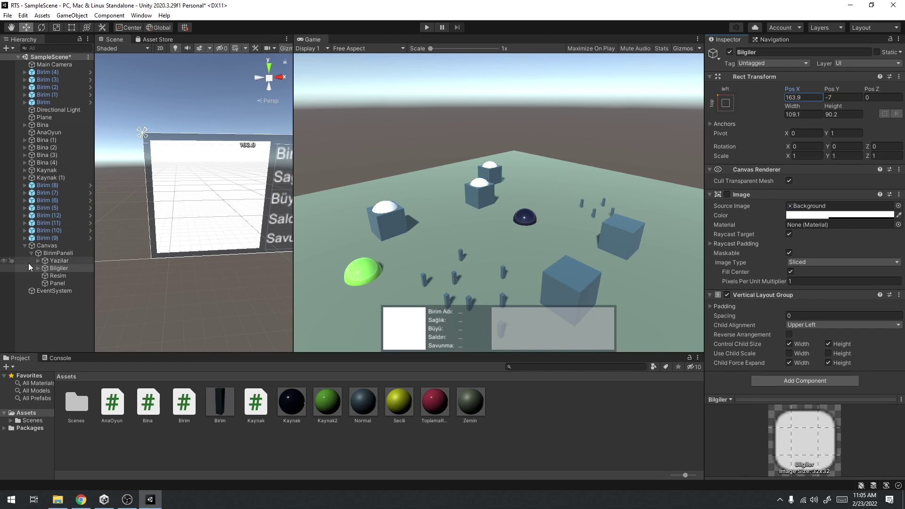
click(60, 260)
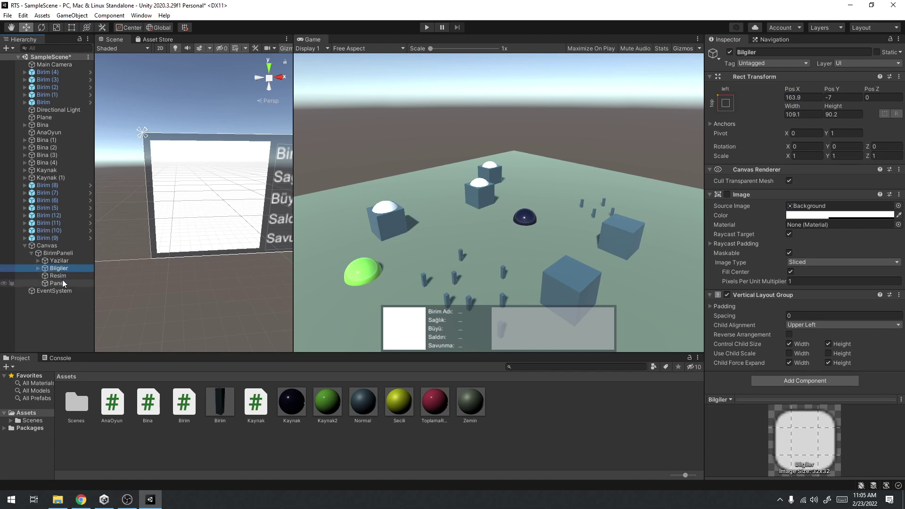
click(63, 283)
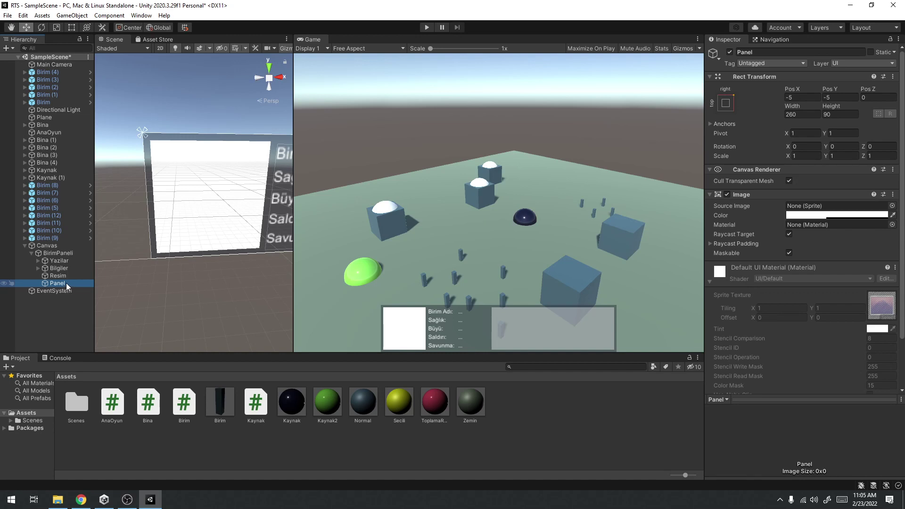
Step: Rename the Panel object to 'Butonlar'
right_click(66, 283)
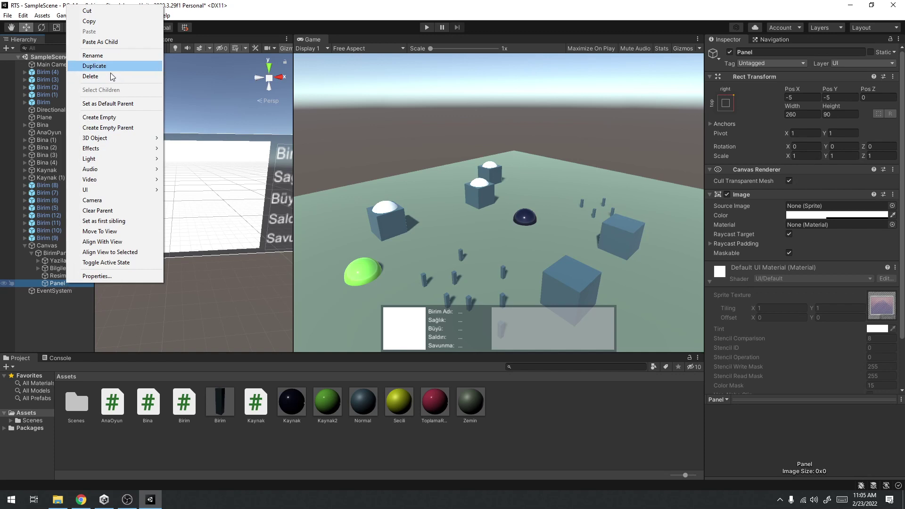
click(47, 283)
click(47, 283)
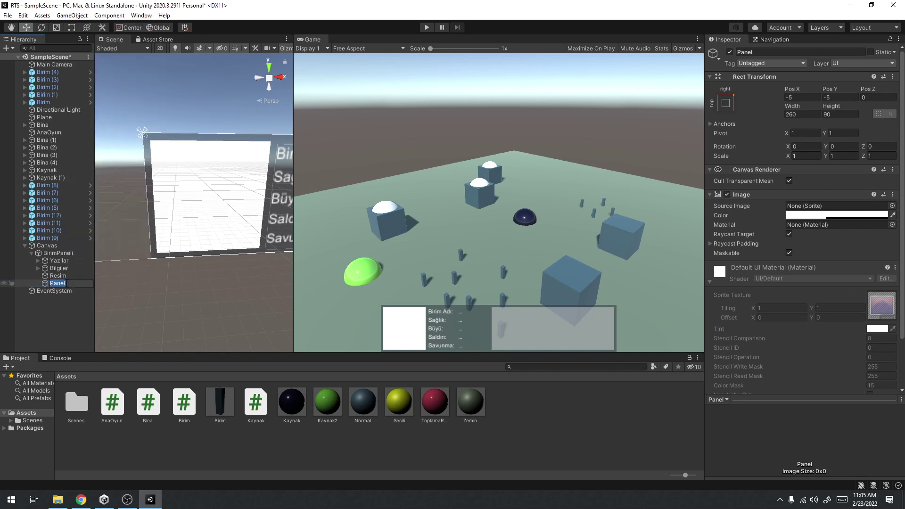
text(Butonlar)
key(Return)
Step: Add a UI Button inside Butonlar and duplicate it into Button (1) and Button (2)
right_click(74, 283)
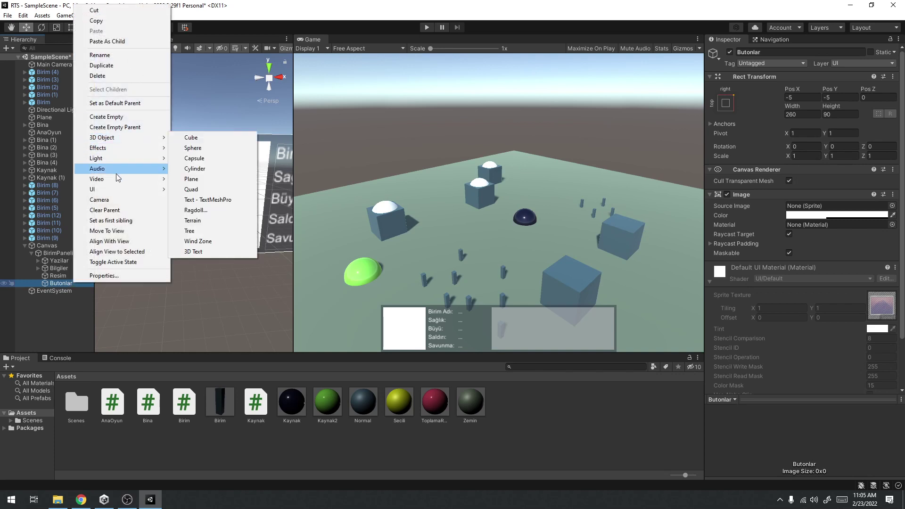
mouse_move(109, 189)
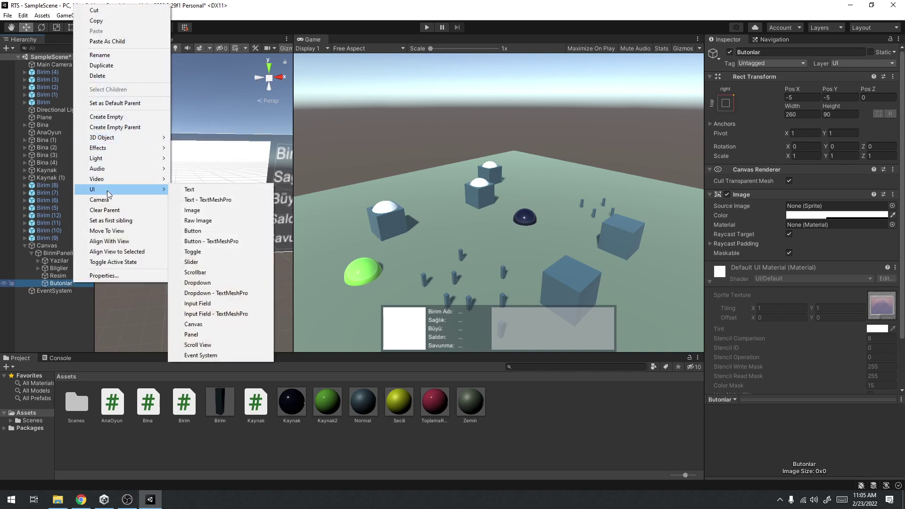
click(205, 231)
key(ctrl+d)
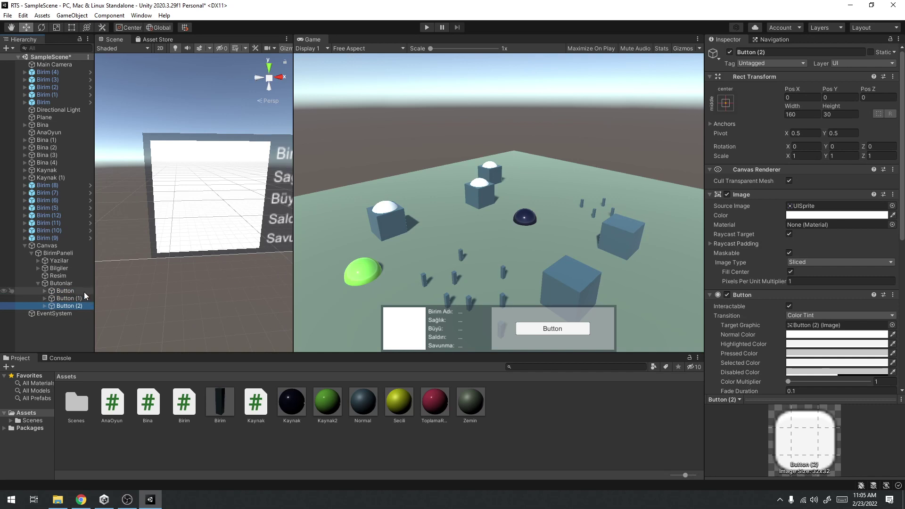
click(74, 284)
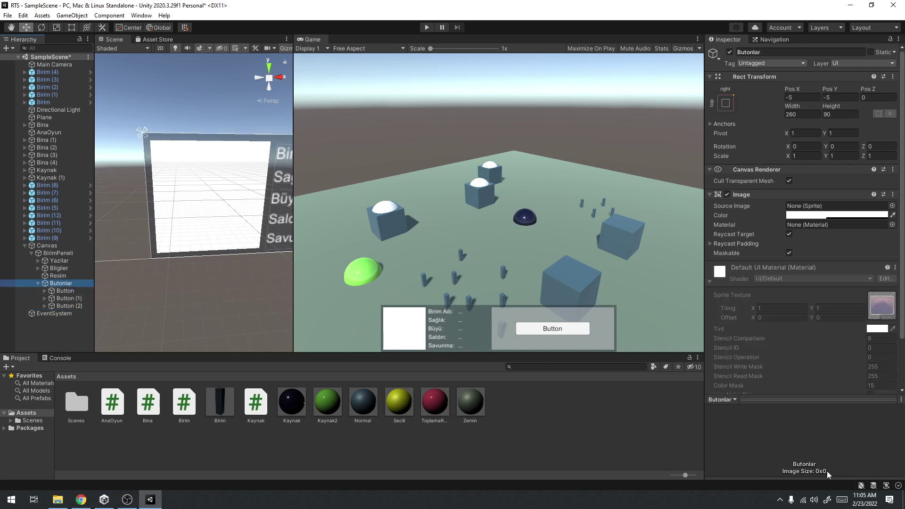
scroll(783, 283, down, 3)
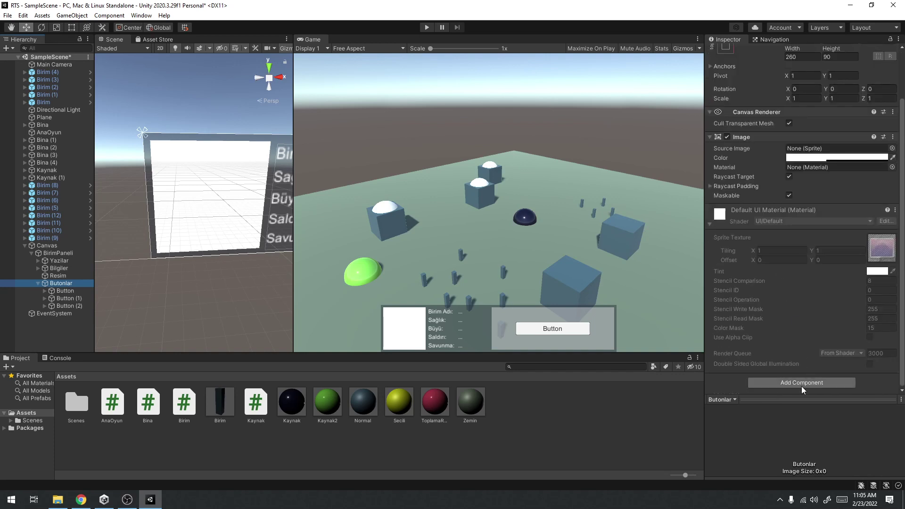
Step: Add a Grid Layout Group component to the Butonlar panel
click(710, 225)
click(797, 301)
text(ver)
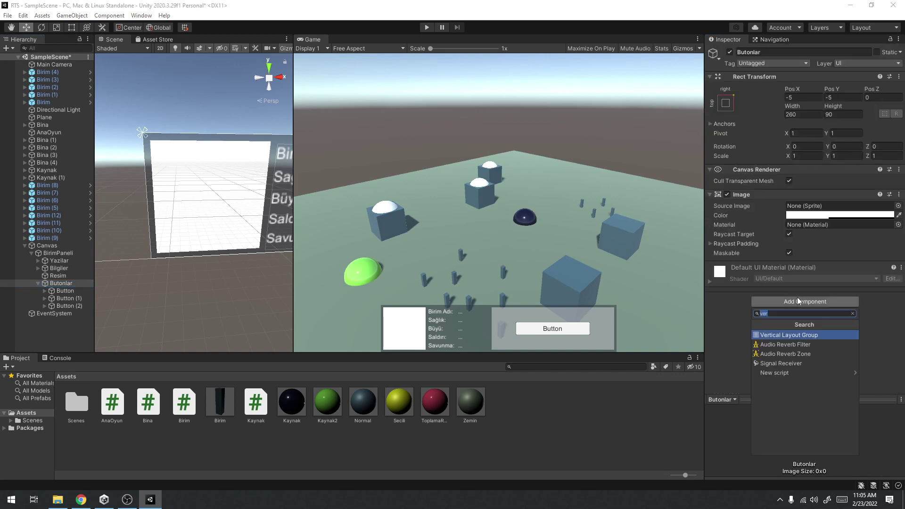
text(lay)
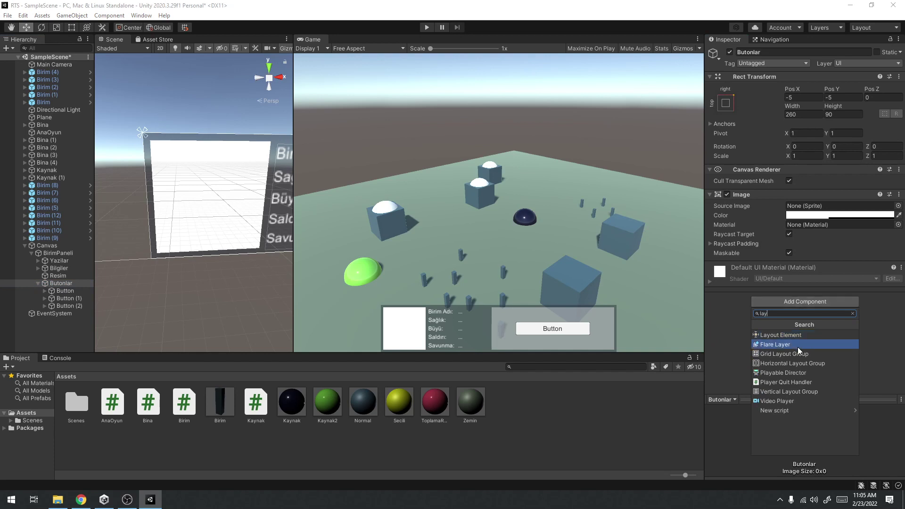
click(793, 354)
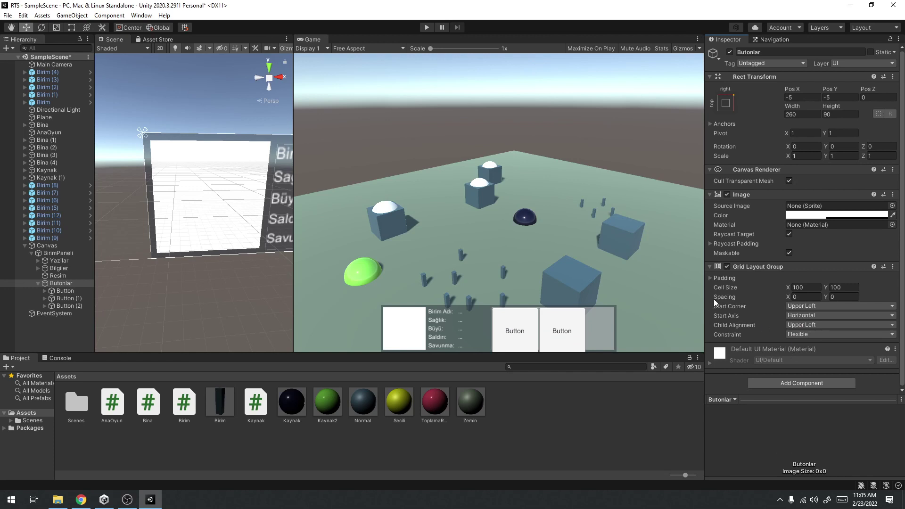
Step: Set the grid's Cell Size to 50 × 50, after trying 30 × 30
drag(791, 289, 742, 288)
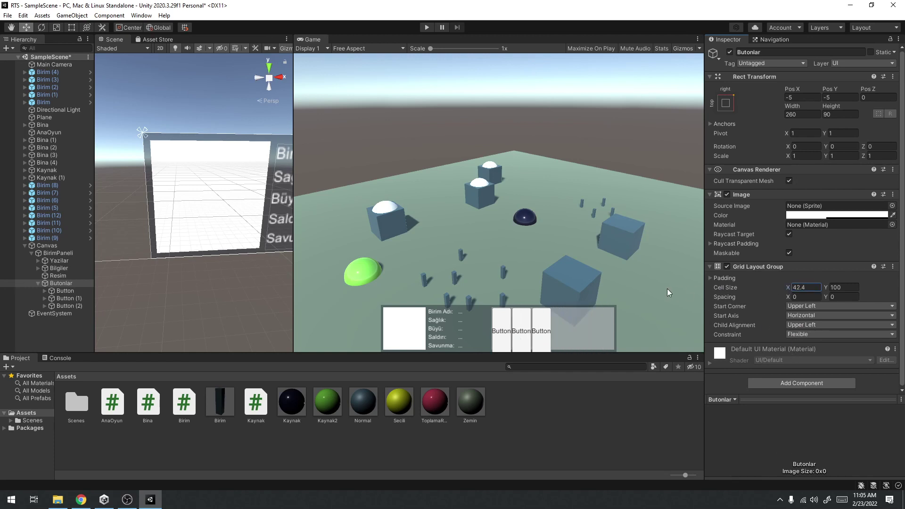
key(ctrl+z)
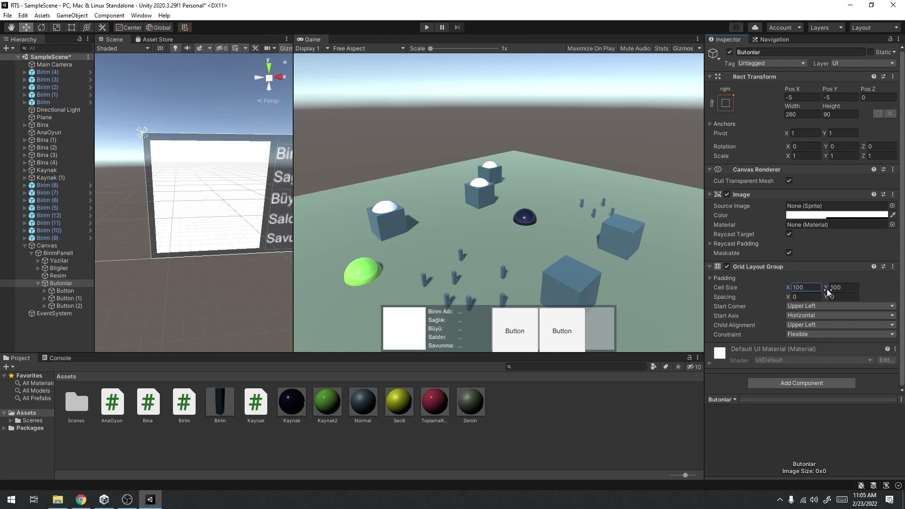
mouse_move(827, 289)
mouse_down()
mouse_move(721, 292)
mouse_move(737, 291)
mouse_up()
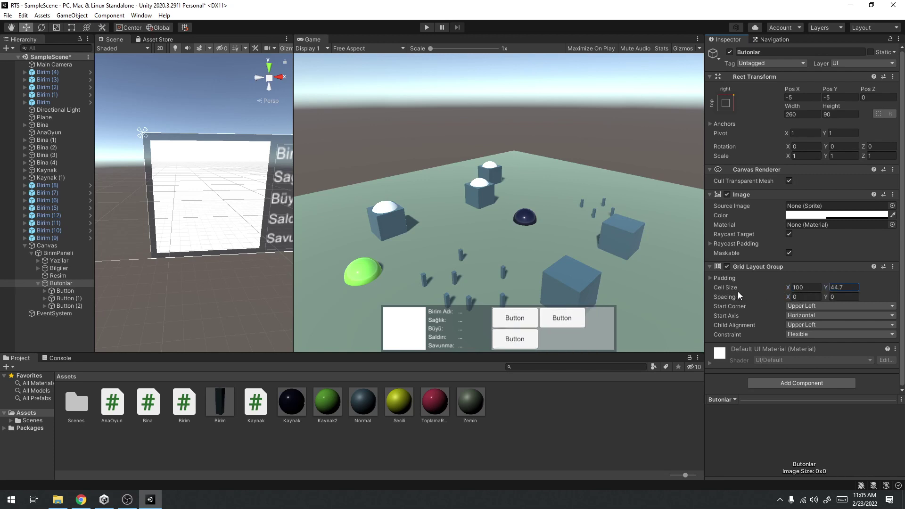
click(808, 286)
text(30)
key(Tab)
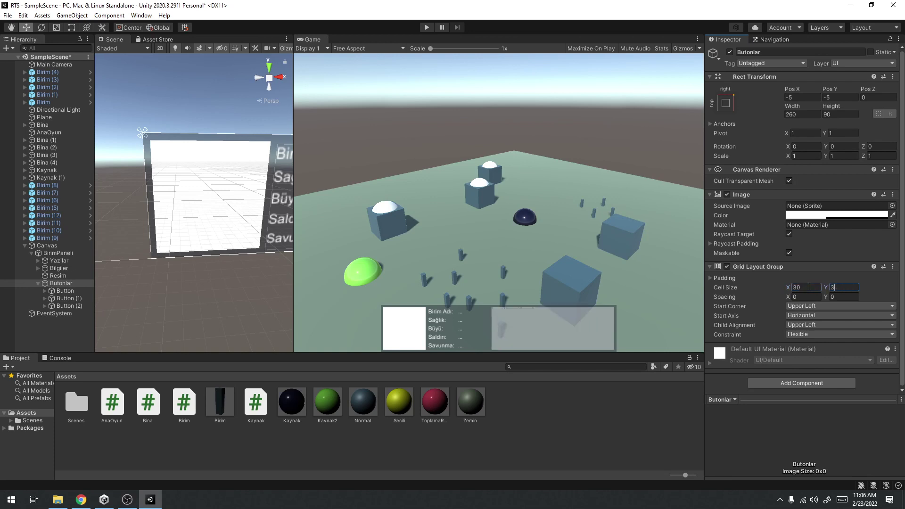
text(30)
click(807, 287)
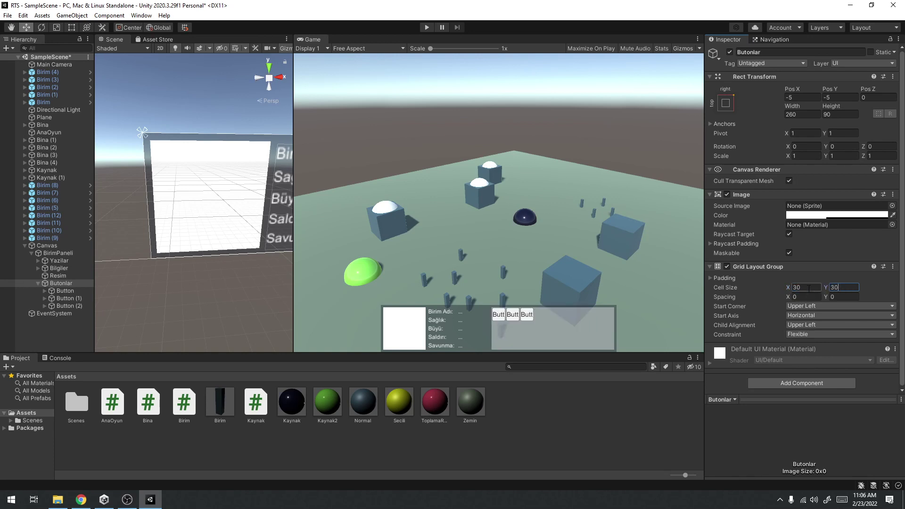
text(50)
key(Tab)
text(50)
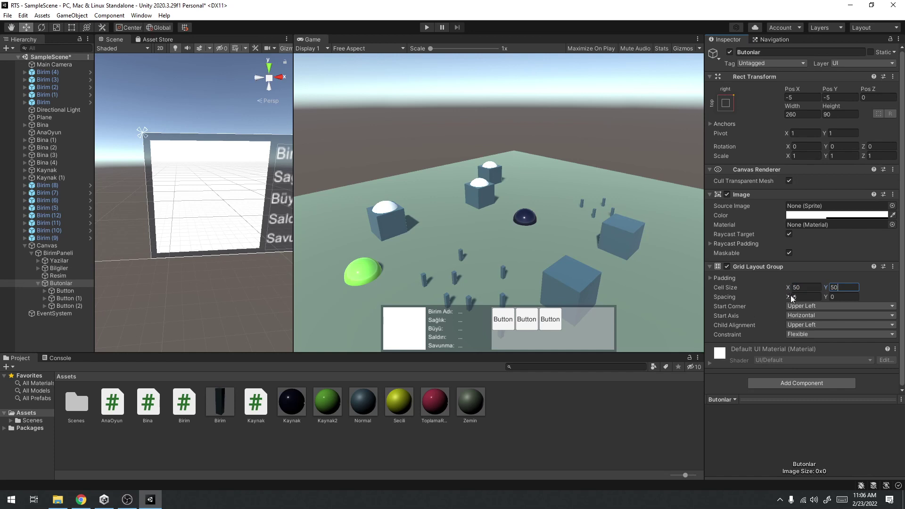
Step: Try wider horizontal spacing and other Start Corners, then restore spacing 0 and Upper Left
drag(791, 295, 855, 292)
text(0)
click(799, 308)
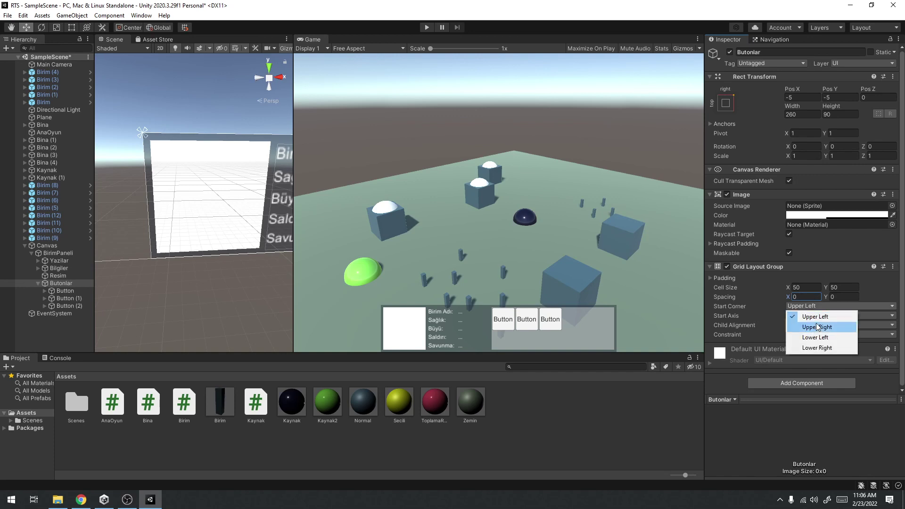
click(816, 326)
click(817, 308)
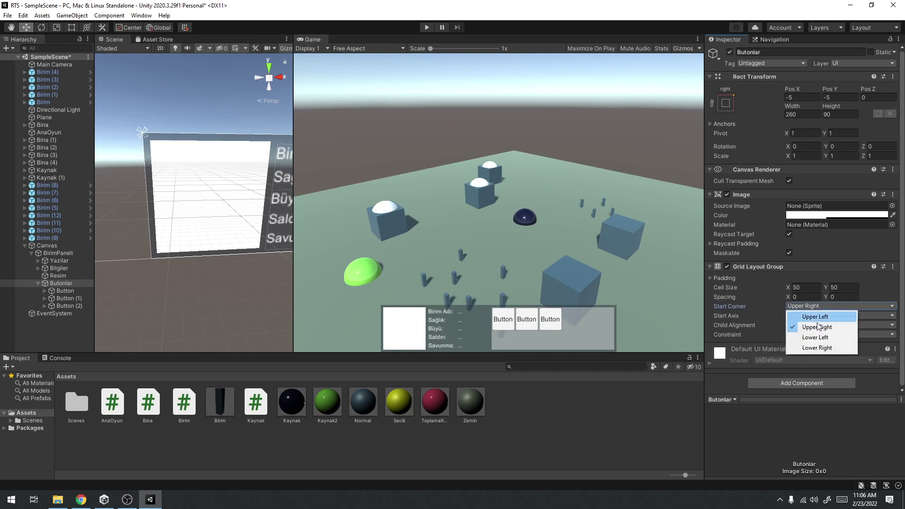
click(815, 338)
click(790, 287)
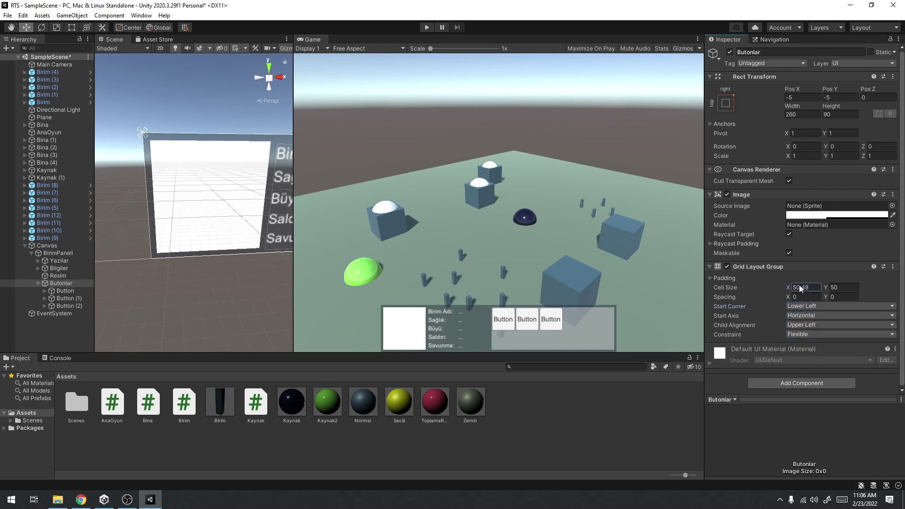
click(806, 305)
click(803, 317)
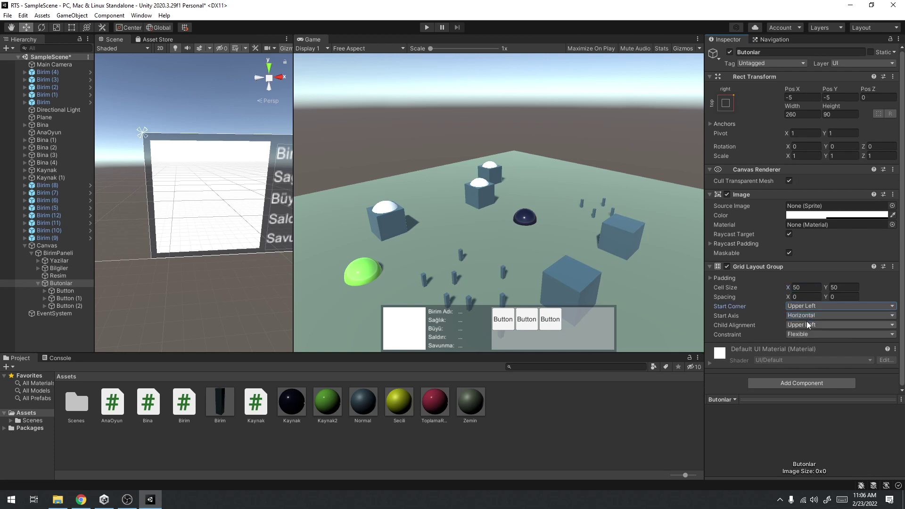
Step: Switch the grid's Start Axis to Vertical, then back to Horizontal
click(810, 315)
click(810, 337)
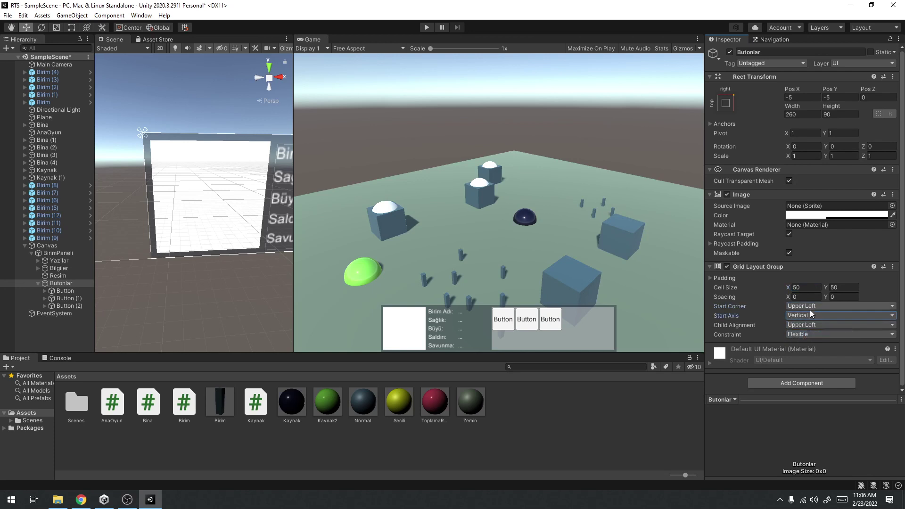
click(810, 316)
click(810, 324)
Step: Try Upper Center and Upper Right Child Alignment, then set it back to Upper Left
click(813, 325)
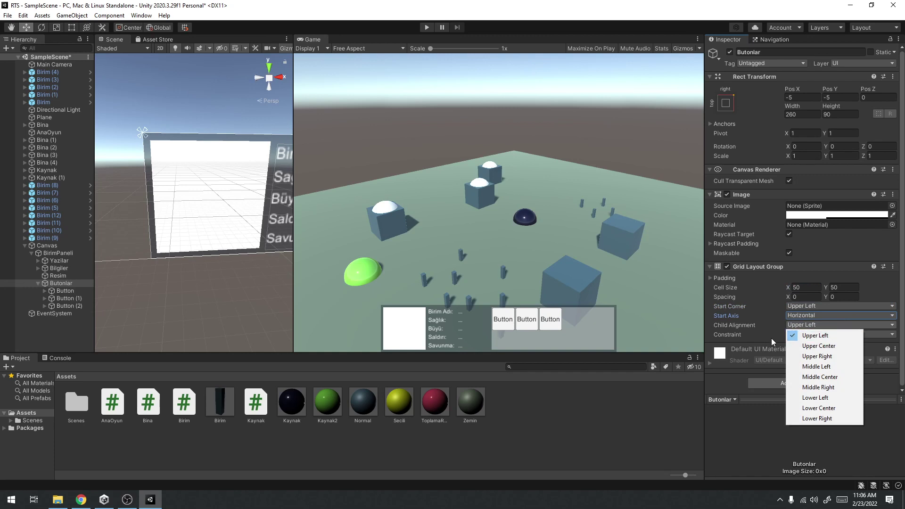
click(818, 346)
click(818, 327)
click(817, 357)
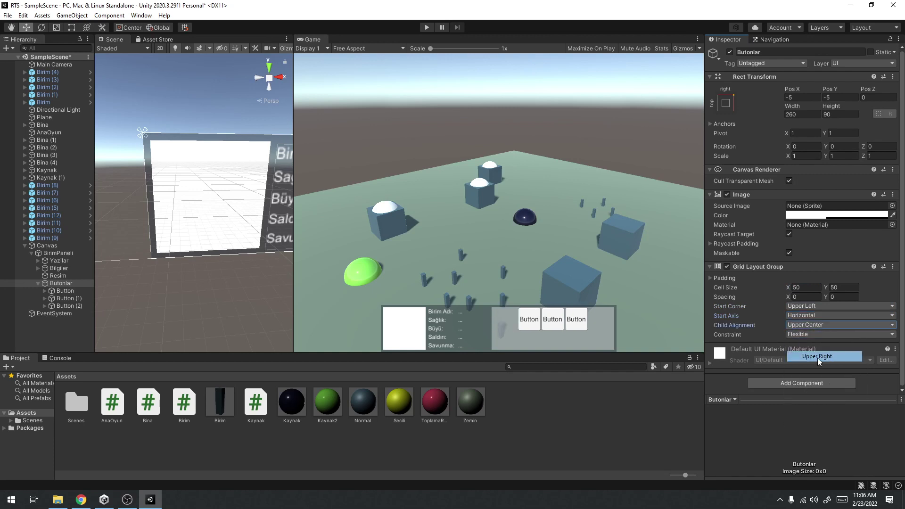
click(818, 325)
click(808, 336)
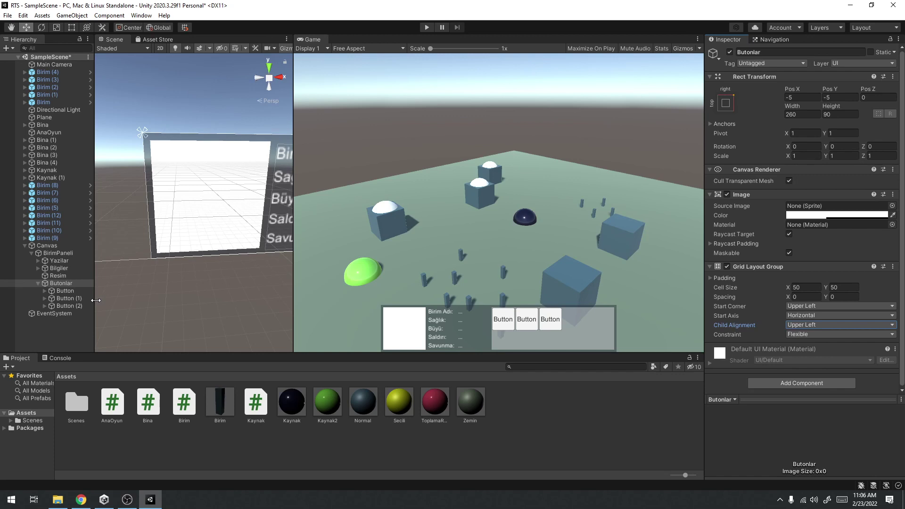
Step: Duplicate Button (2) repeatedly until Butonlar holds thirteen buttons, up to Button (12)
click(80, 304)
key(ctrl+d)
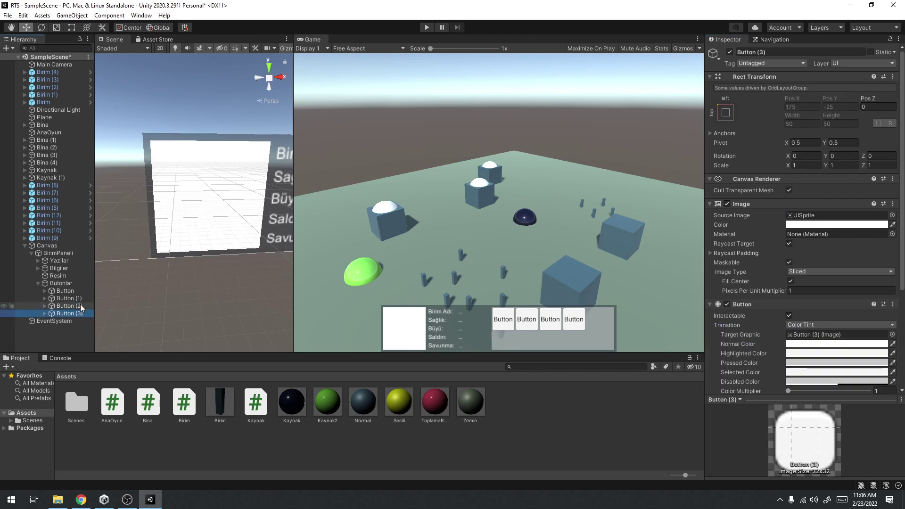
key(ctrl+d)
key(ctrl+d)
key(ctrl+d)
key(ctrl+d)
key(ctrl+d)
key(ctrl+d)
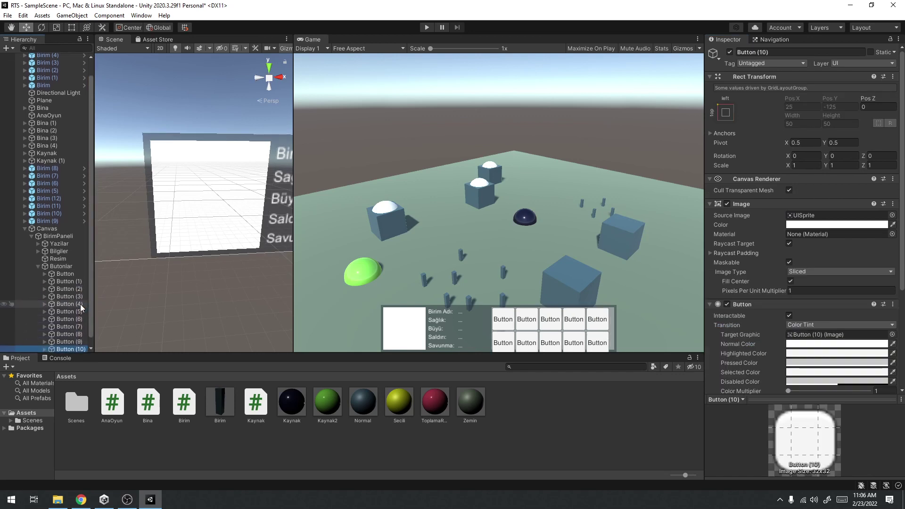
key(ctrl+d)
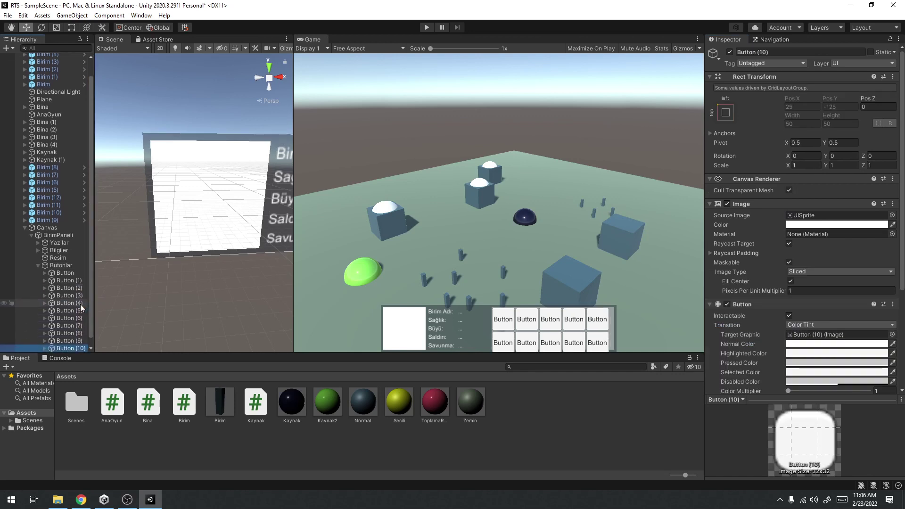
key(ctrl+d)
key(ctrl+d)
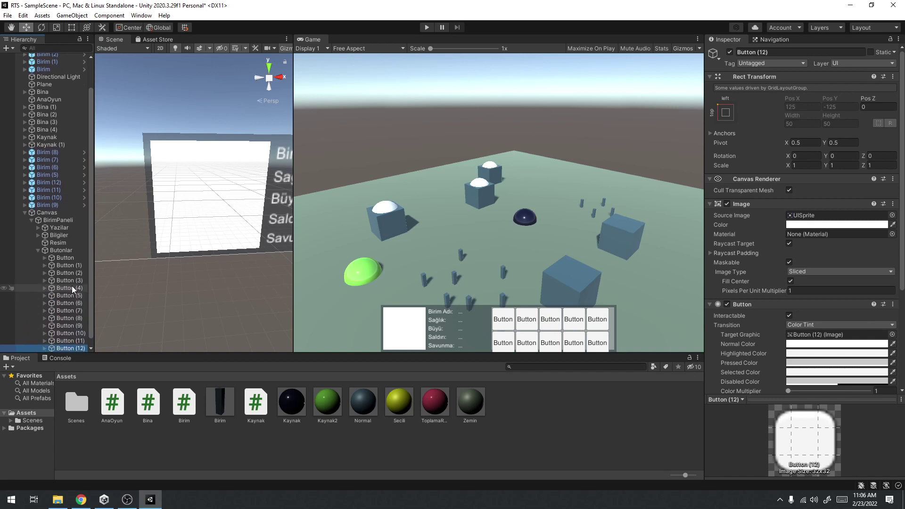
Step: Resize Butonlar's grid cells to 65 × 30.4 so the buttons stack four per row
shift+click(67, 259)
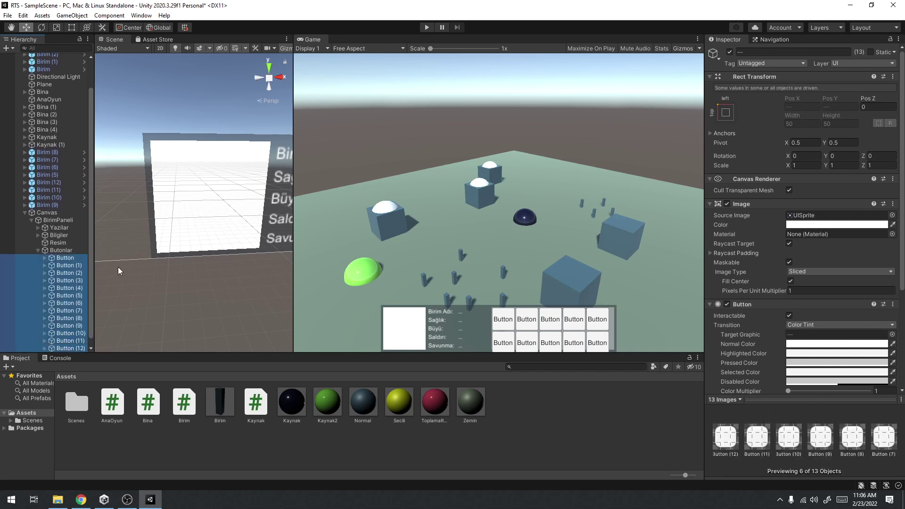
click(71, 251)
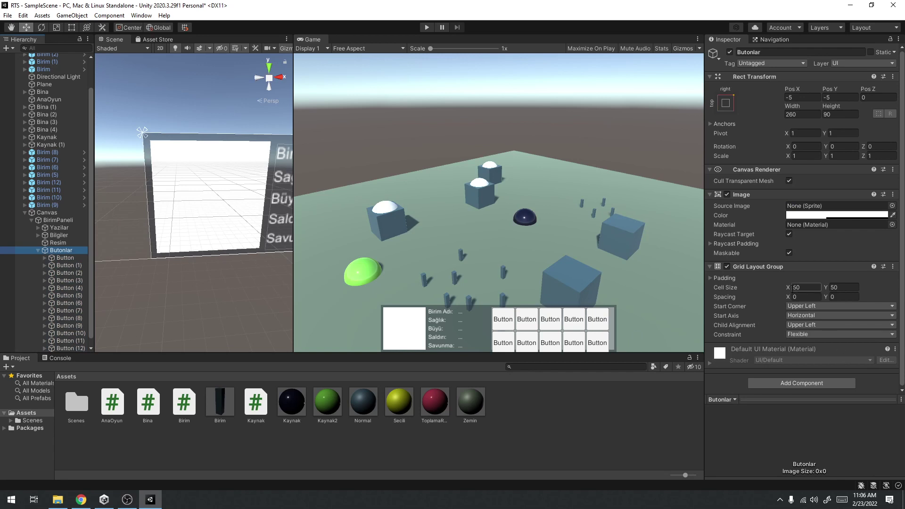
mouse_move(788, 285)
mouse_down()
mouse_move(776, 289)
mouse_move(836, 288)
mouse_up()
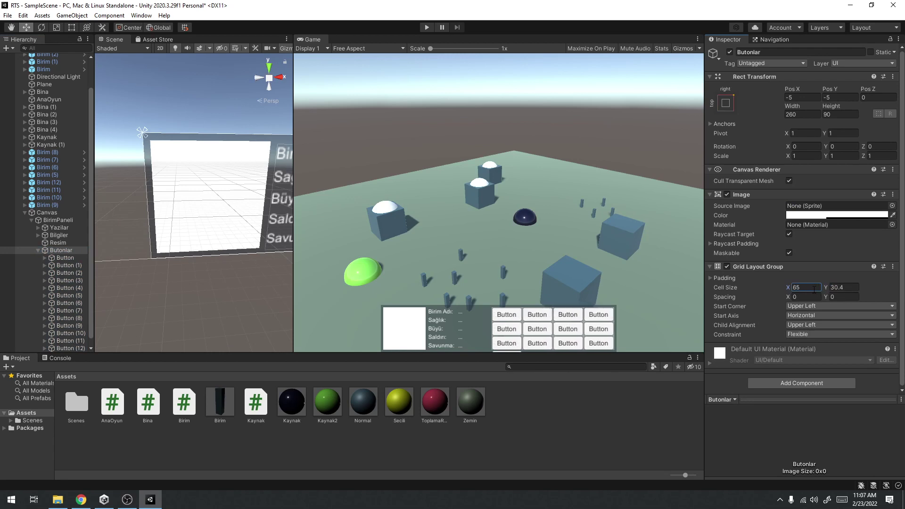
Step: Select Button (5) through Button (12) and toggle them inactive, leaving them hidden
scroll(74, 310, down, 1)
click(76, 340)
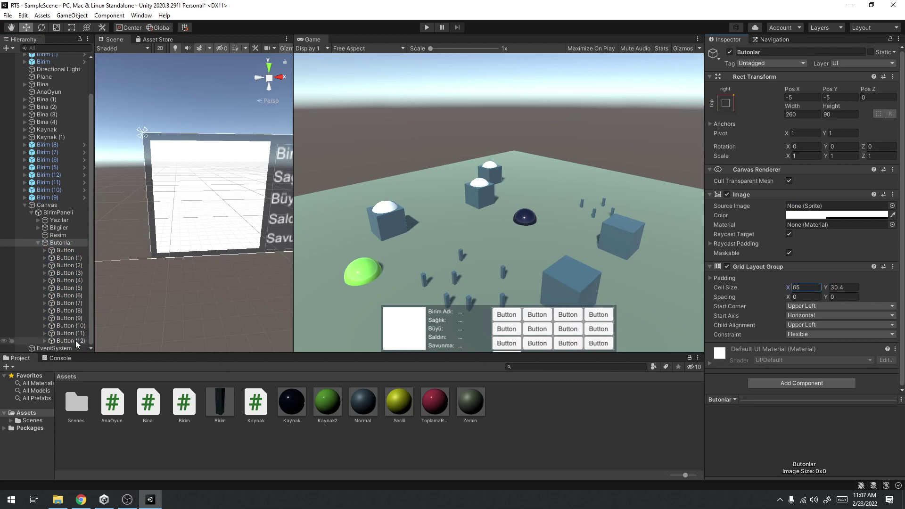
shift+click(71, 287)
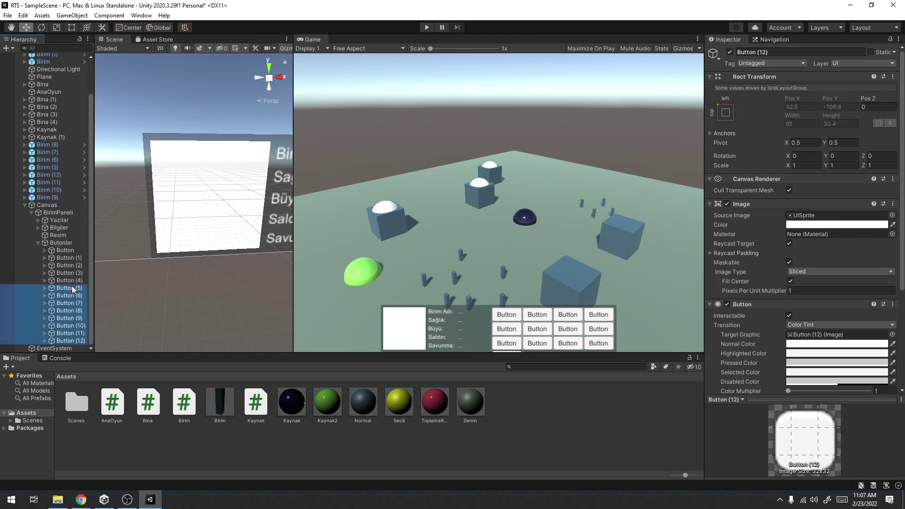
click(730, 52)
click(731, 53)
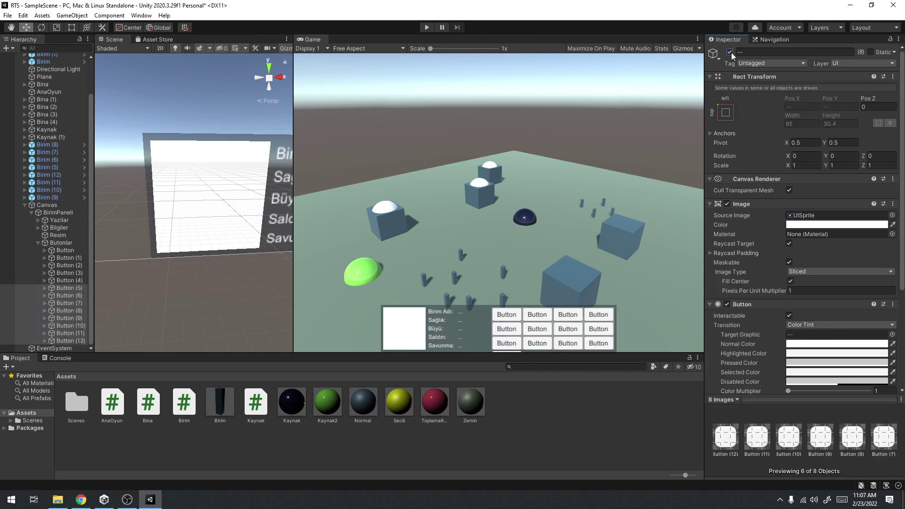
click(730, 52)
click(731, 52)
click(731, 52)
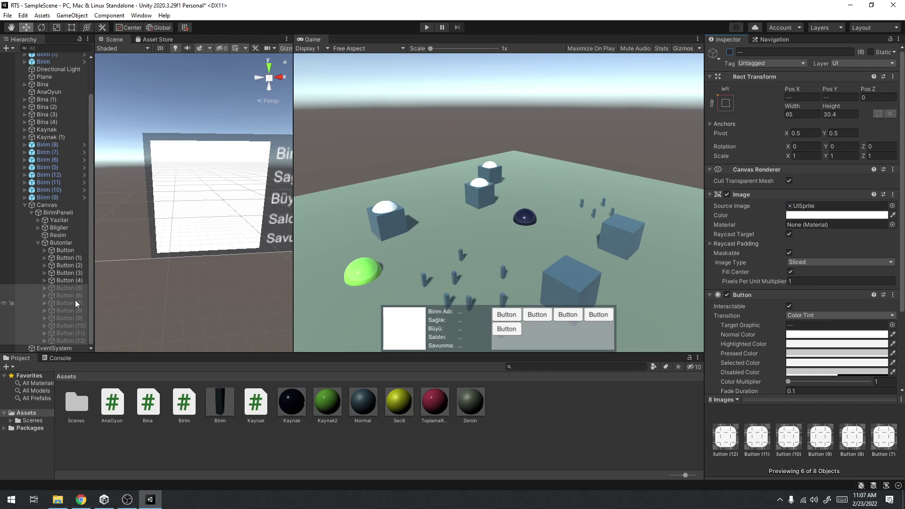
Step: Delete Button (5) through Button (12) from Butonlar
click(70, 288)
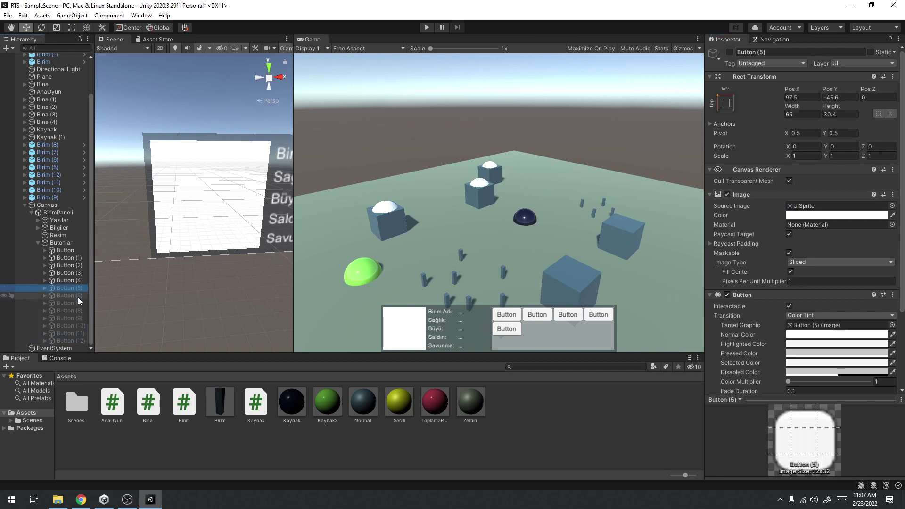
shift+click(69, 343)
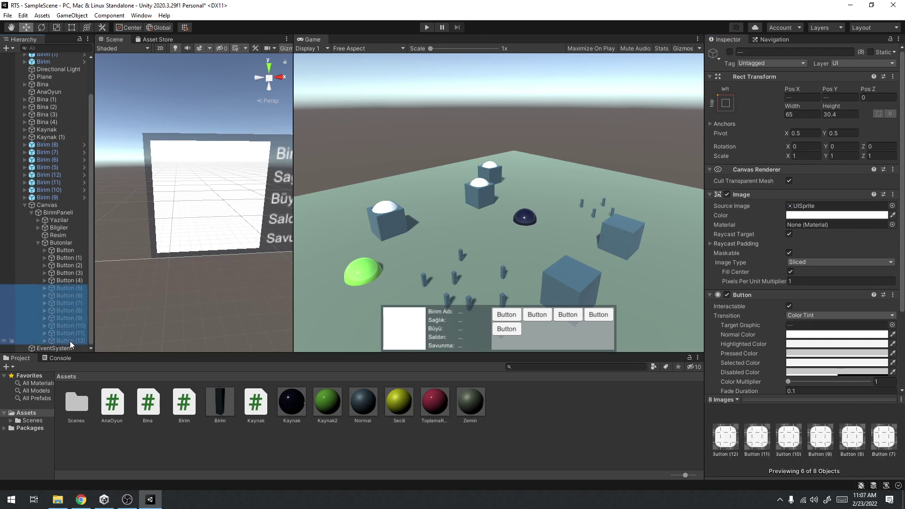
key(Delete)
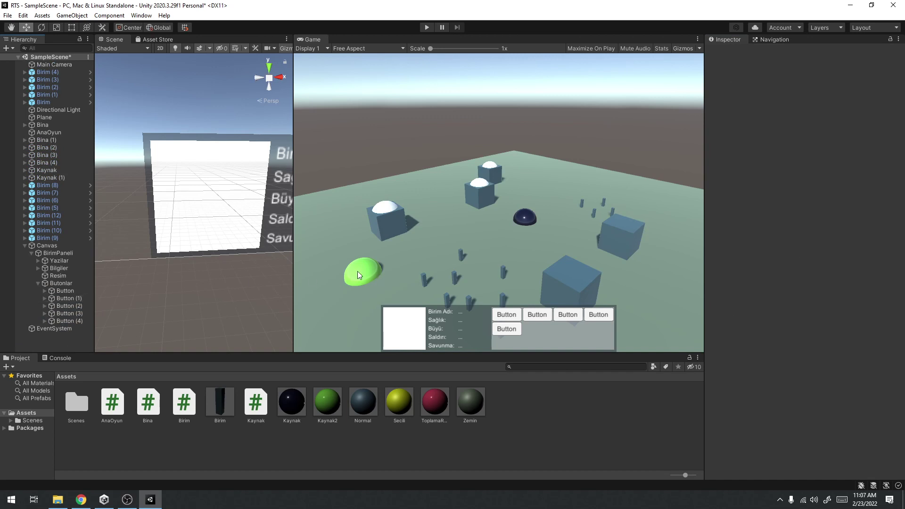
Step: Select the first Button, then open the AnaOyun script from the Project Assets
click(63, 290)
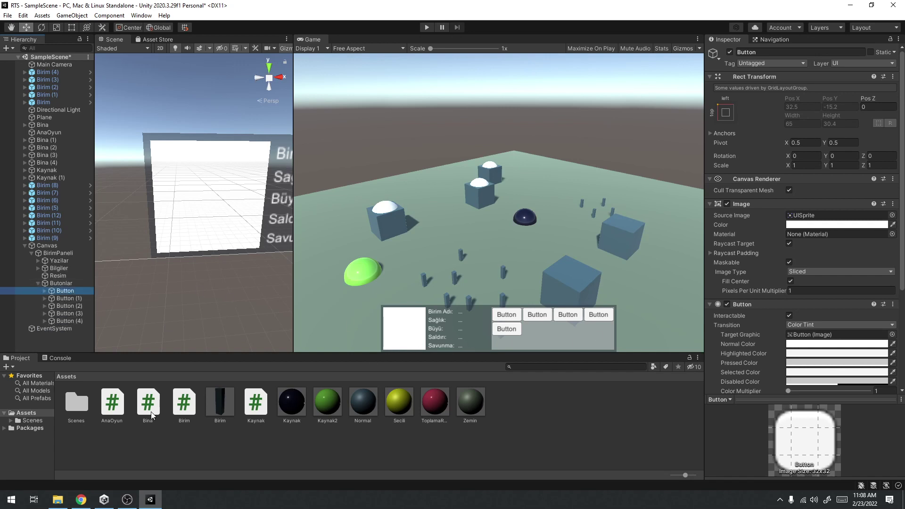
double_click(118, 404)
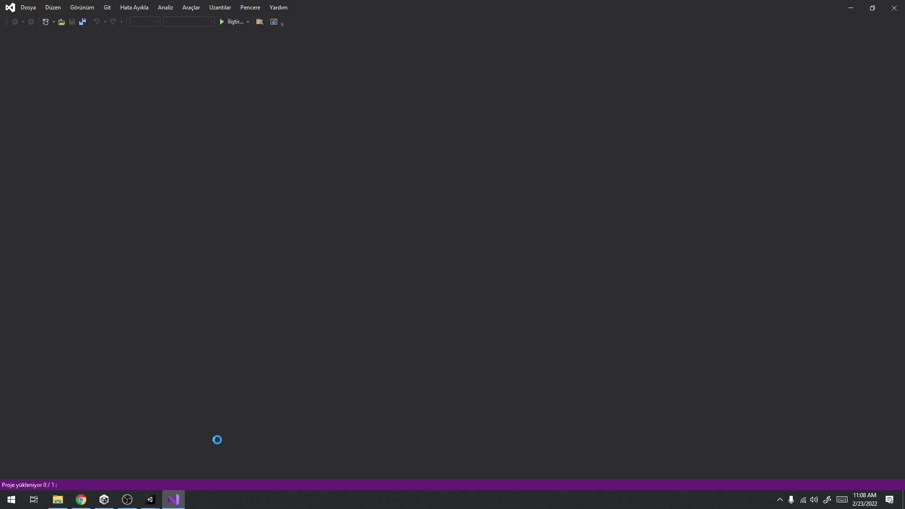
Step: Bring the Unity editor back in front of Visual Studio via the taskbar
mouse_move(159, 502)
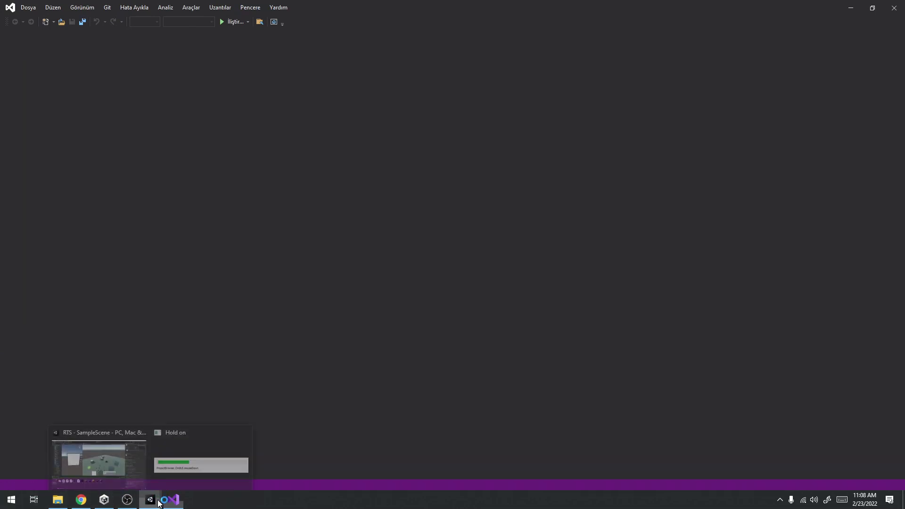
click(151, 435)
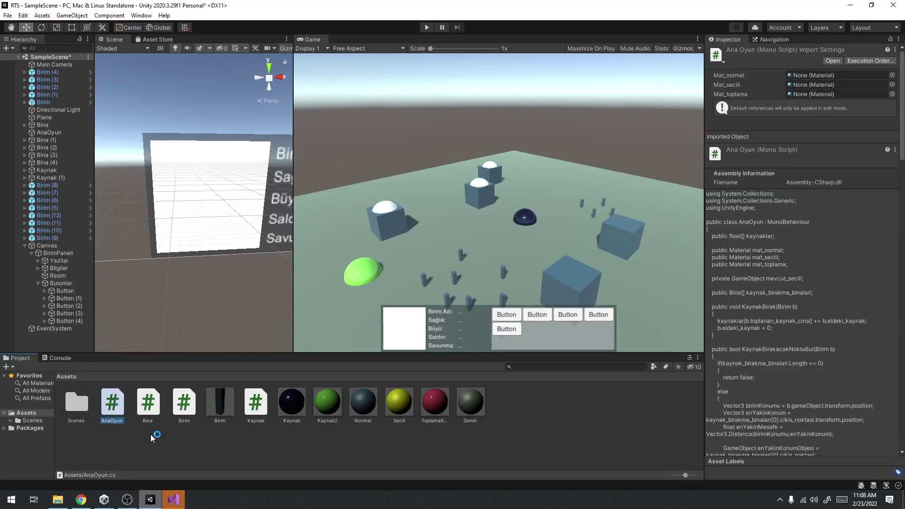
Step: Inspect the Birim prefab's properties, briefly checking the AnaOyun code
click(257, 456)
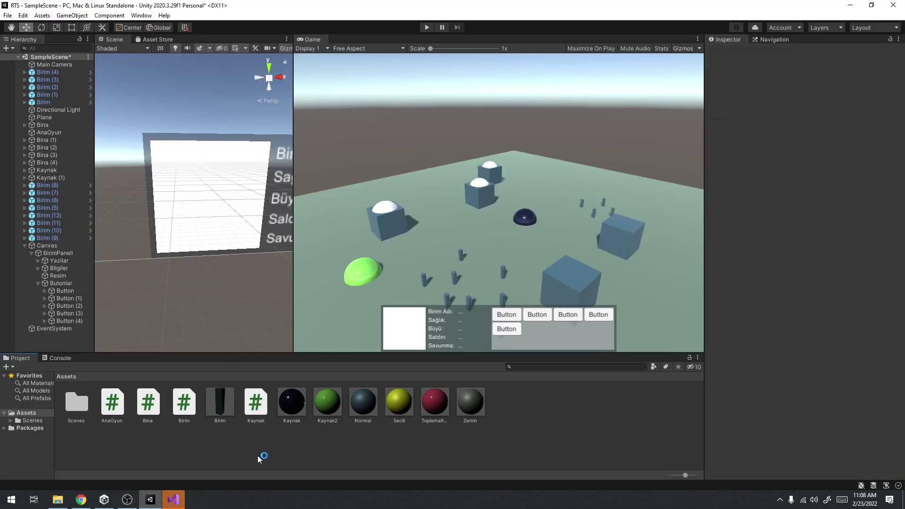
click(219, 410)
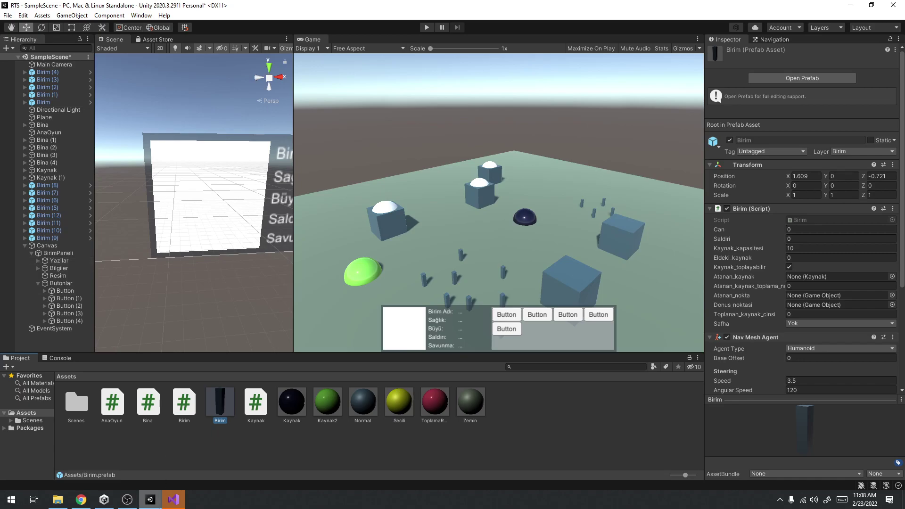
click(174, 501)
click(173, 503)
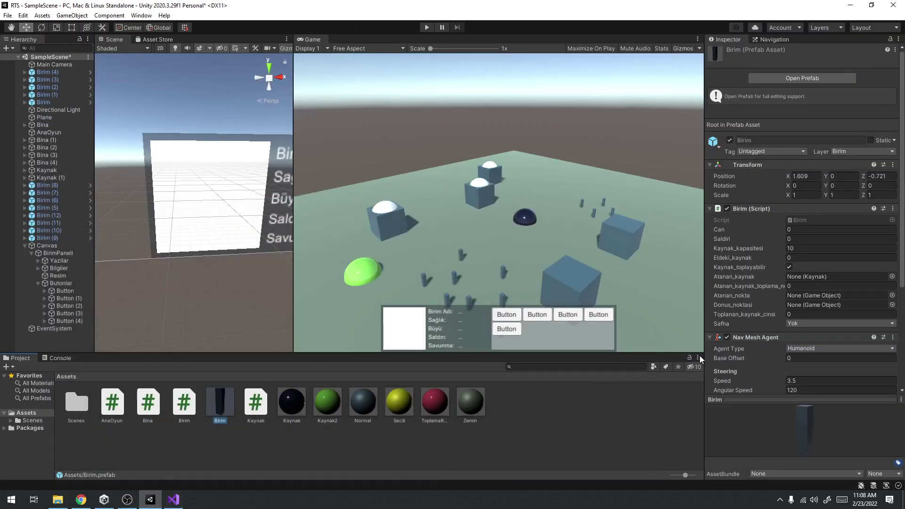
Step: Collapse BirimPaneli's children under Canvas and select the BirimPaneli panel
click(36, 244)
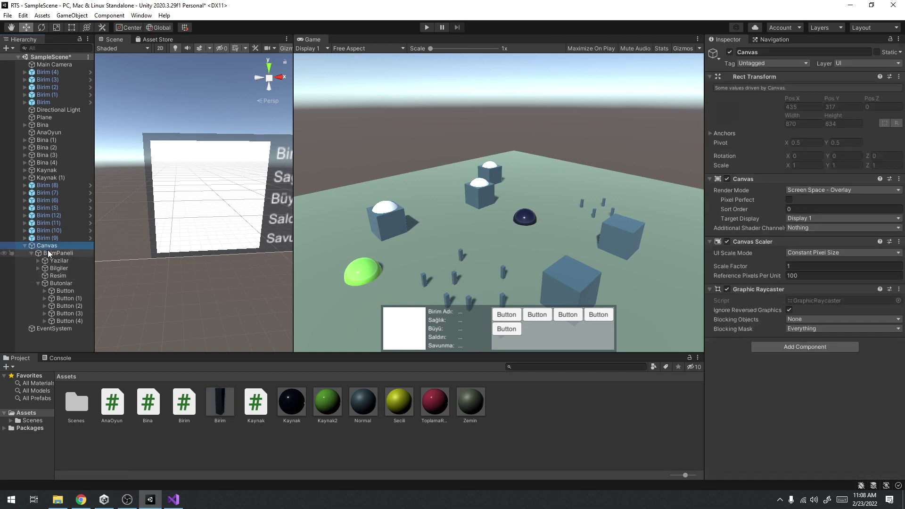
click(31, 253)
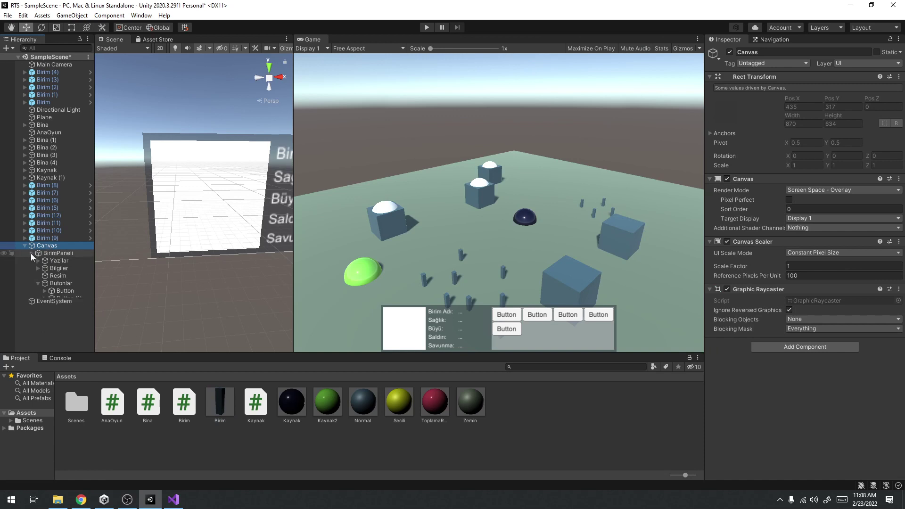
click(66, 253)
Step: Toggle BirimPaneli's active checkbox off and on, leaving it active
click(729, 51)
click(730, 52)
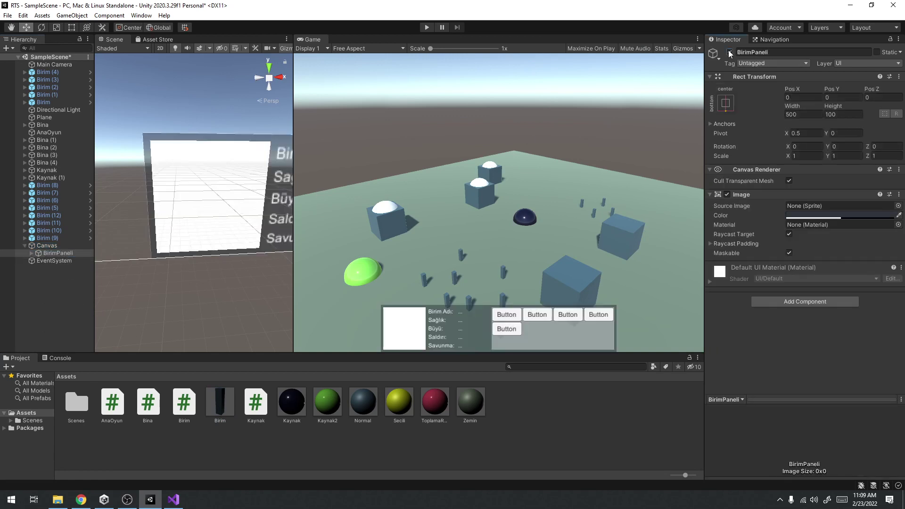
click(729, 51)
click(729, 52)
click(730, 51)
click(730, 51)
click(730, 51)
click(730, 51)
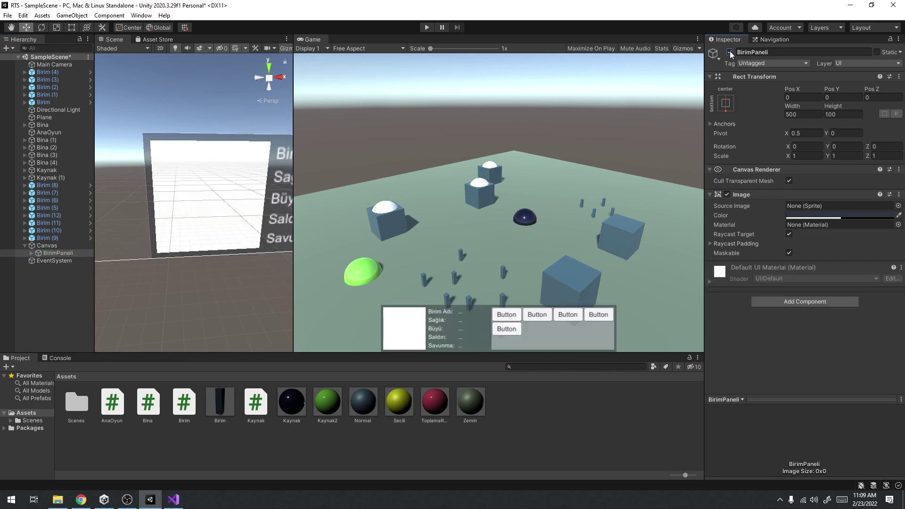
Step: Create a UI Panel under Canvas named KaynakPaneli and anchor it to the top-left
right_click(49, 247)
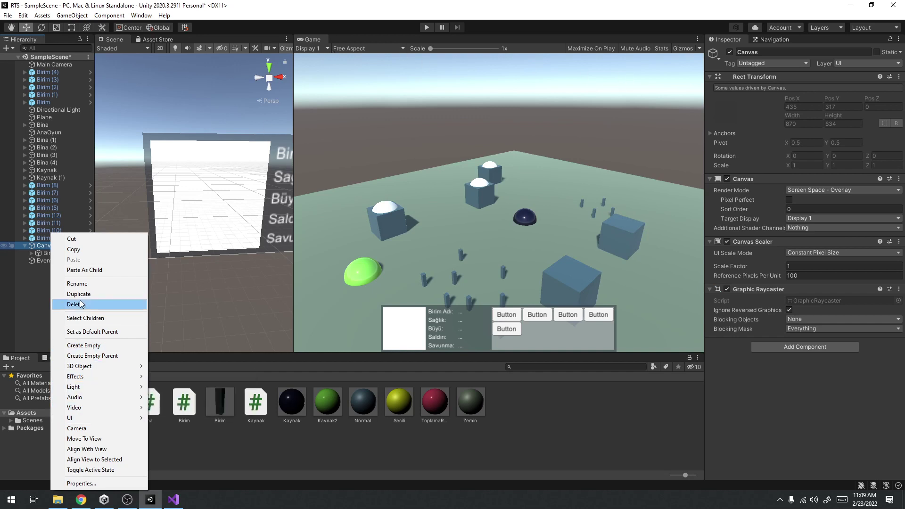
mouse_move(84, 418)
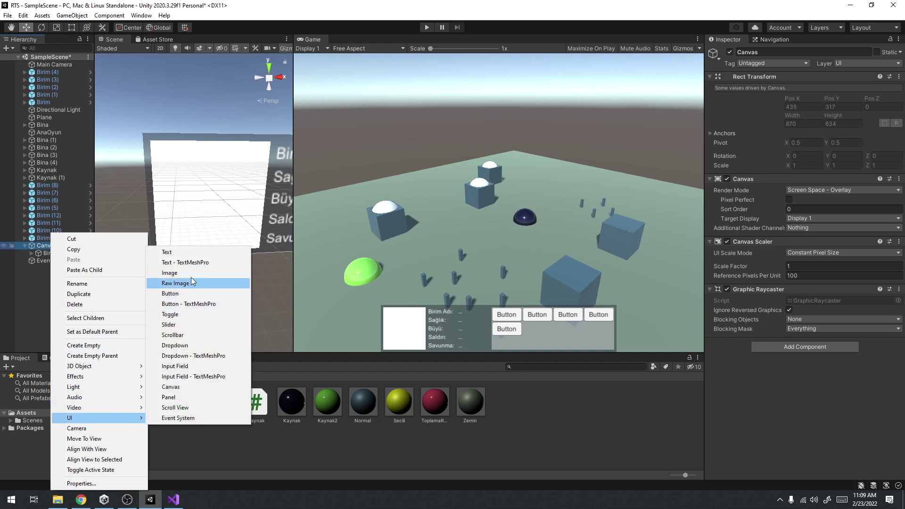
click(172, 398)
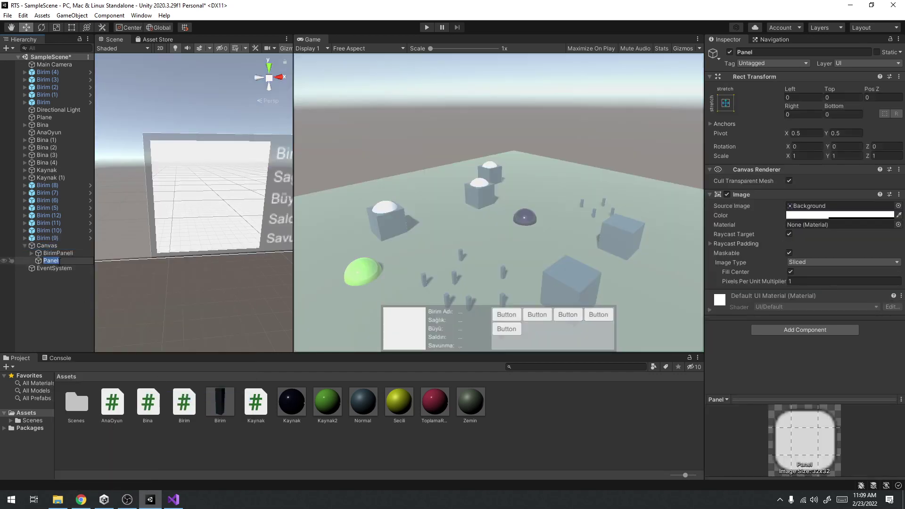
text(K)
text(aynakPanel)
key(Return)
click(725, 103)
click(758, 176)
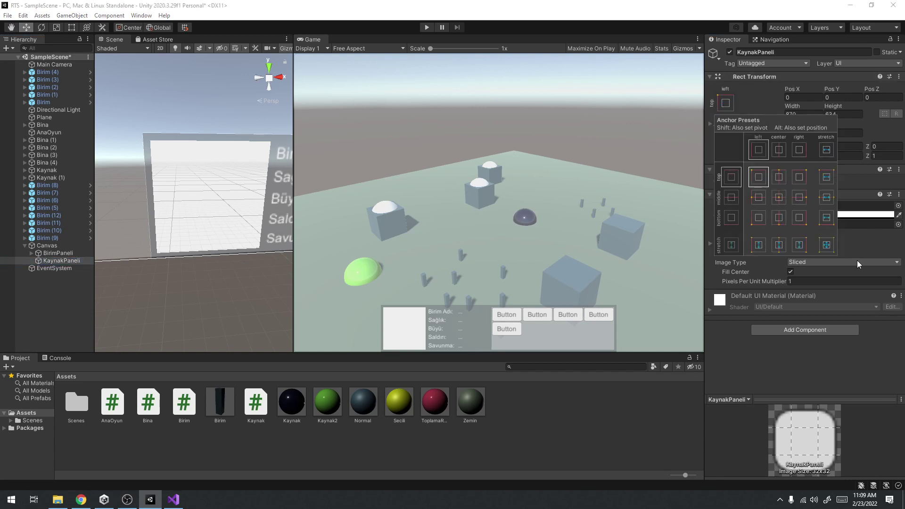
Step: Size KaynakPaneli to width 200 and height 30
click(800, 108)
text(200)
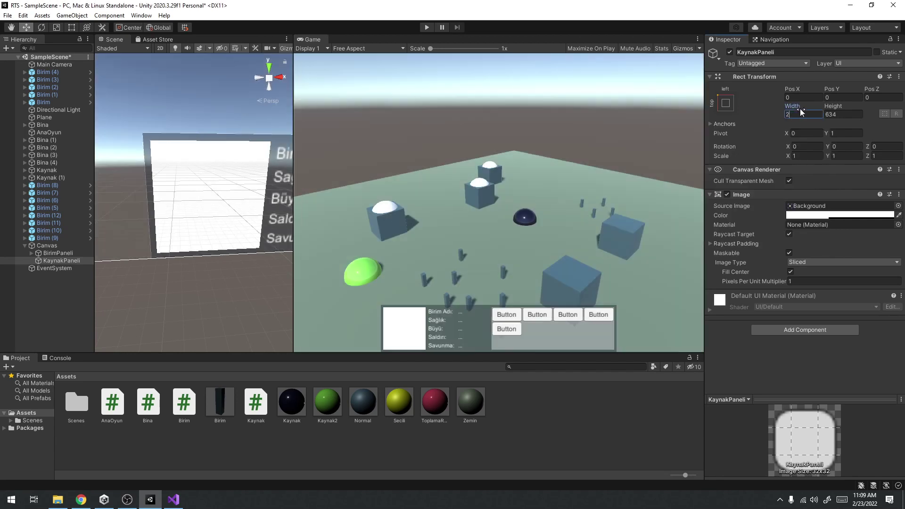
key(Tab)
text(30)
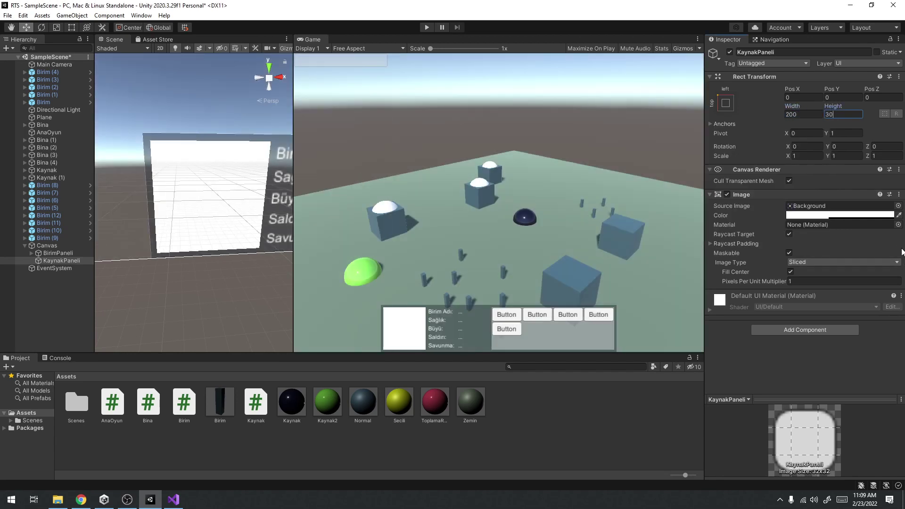
Step: Set the panel's Source Image to None and colour it black at alpha 73
click(828, 216)
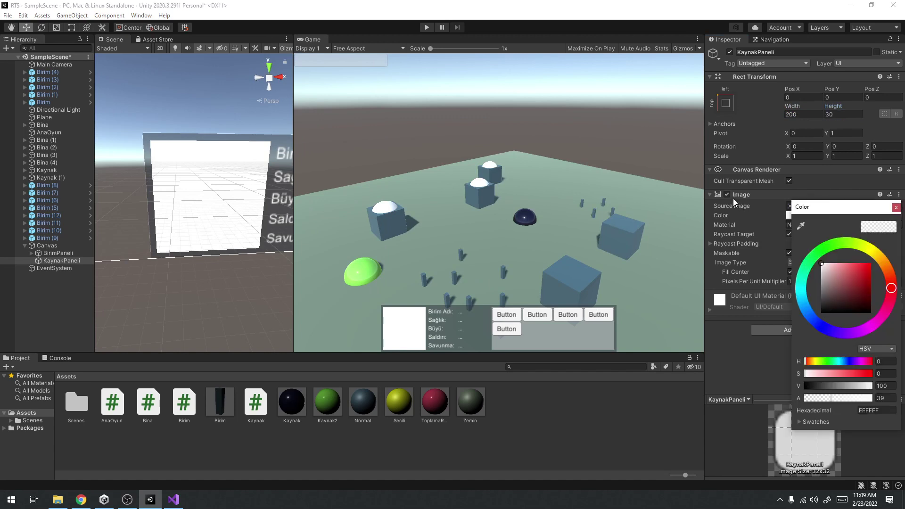
key(Escape)
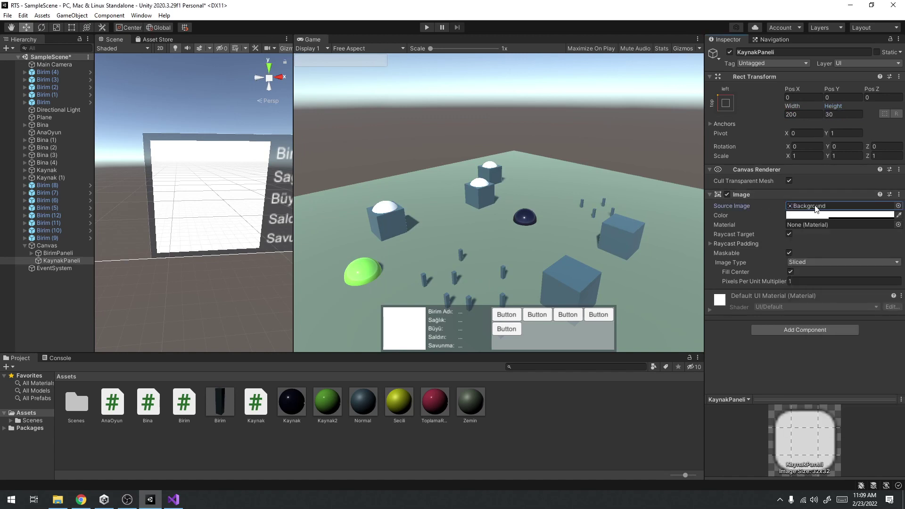
click(899, 206)
click(448, 249)
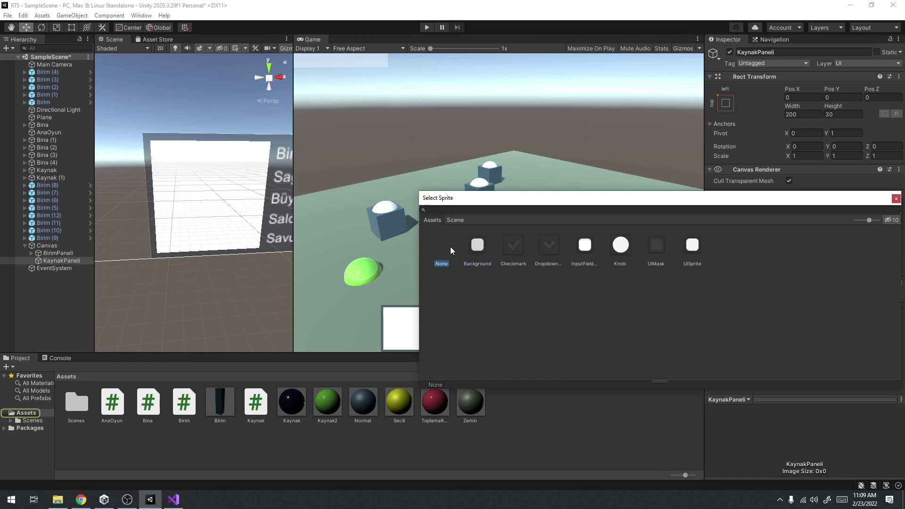
click(896, 199)
click(828, 215)
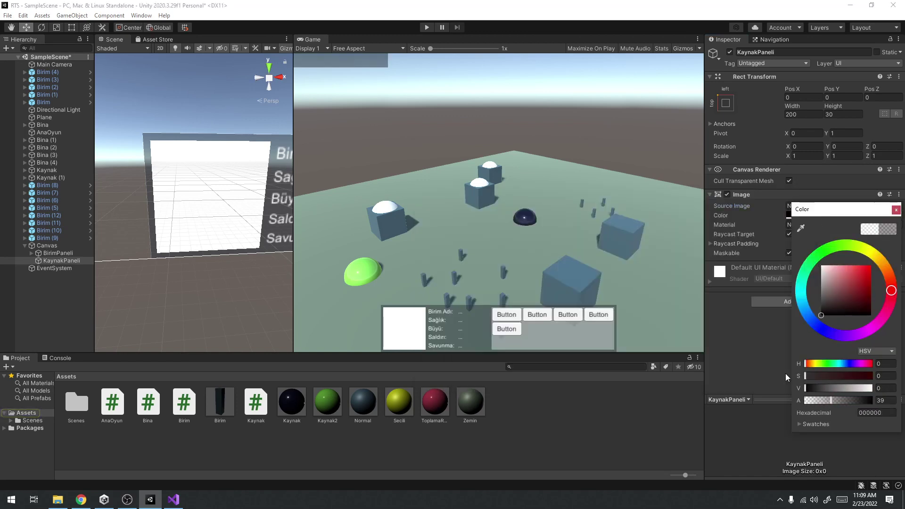
drag(824, 400, 854, 400)
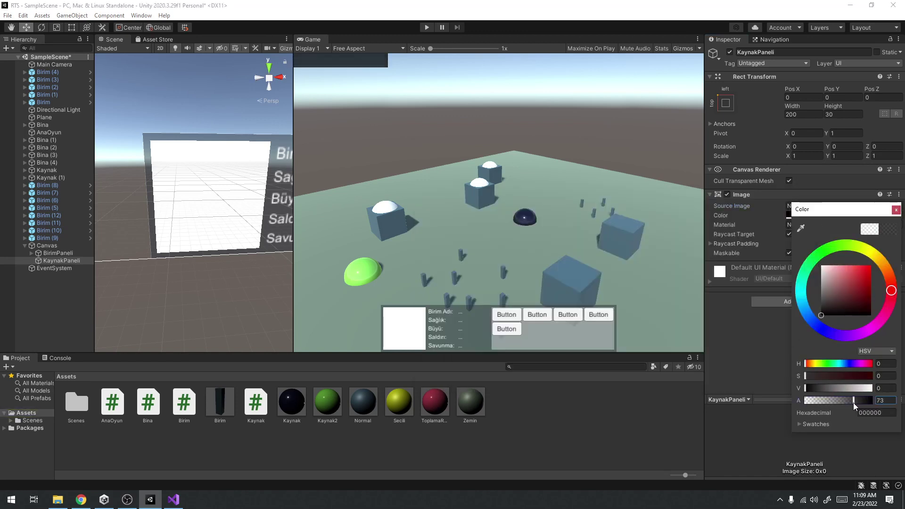
click(585, 119)
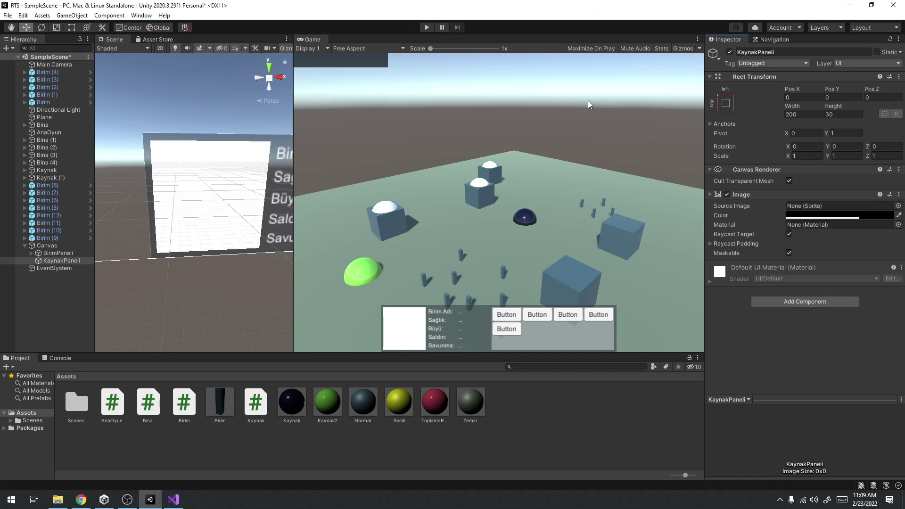
Step: Create a UI Text child inside KaynakPaneli, showing 'New Text'
right_click(71, 261)
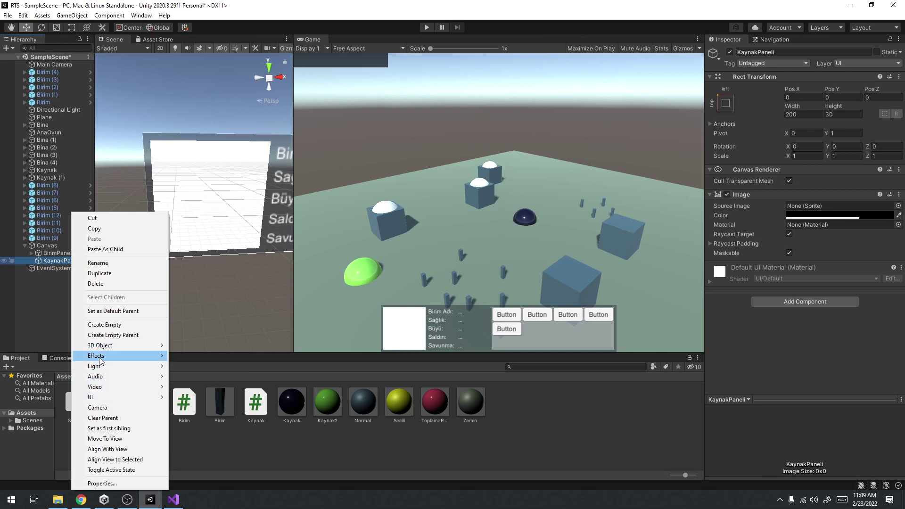
mouse_move(105, 357)
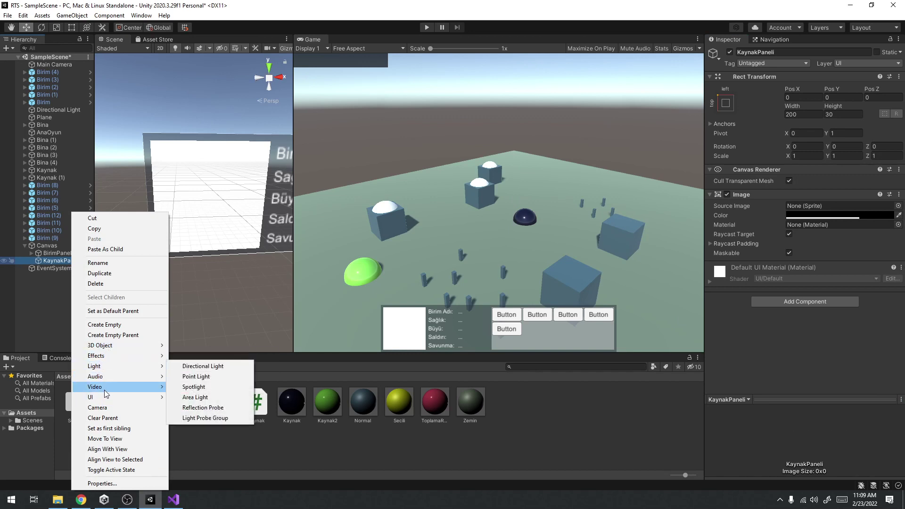
mouse_move(104, 397)
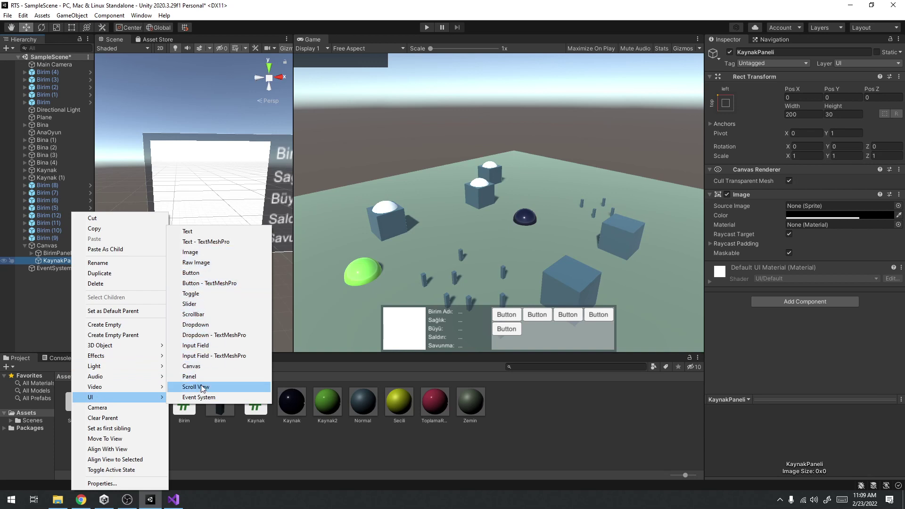
click(197, 233)
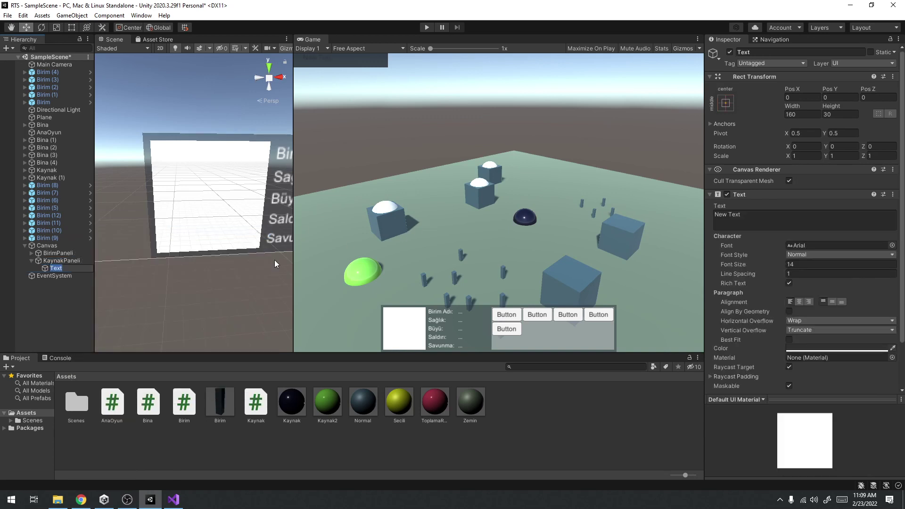
Step: Change the label to '0:', nudge it to -11.7, -4.4, and duplicate it as Text (1)
click(805, 348)
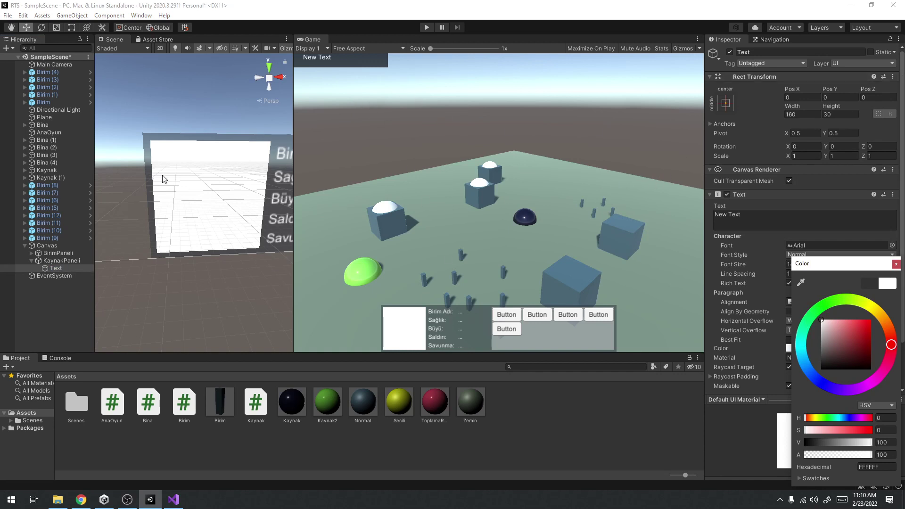
click(796, 215)
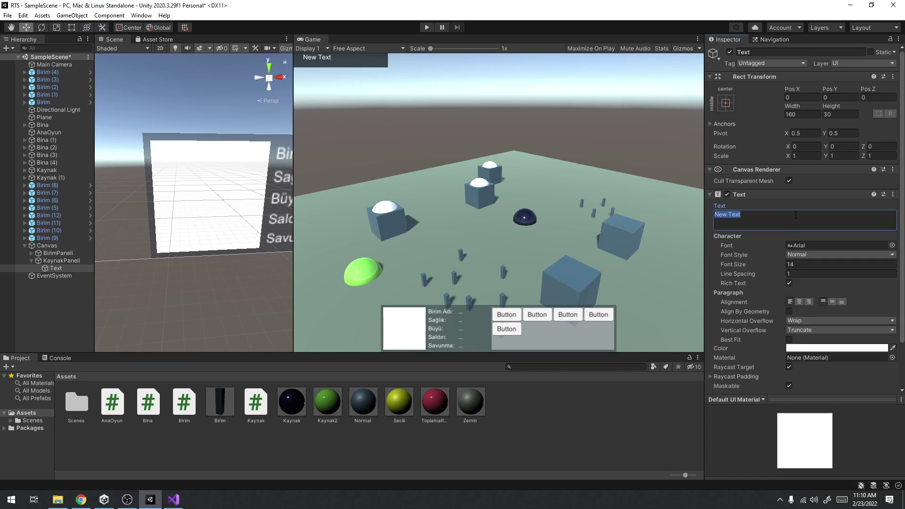
text(0:)
drag(792, 89, 765, 89)
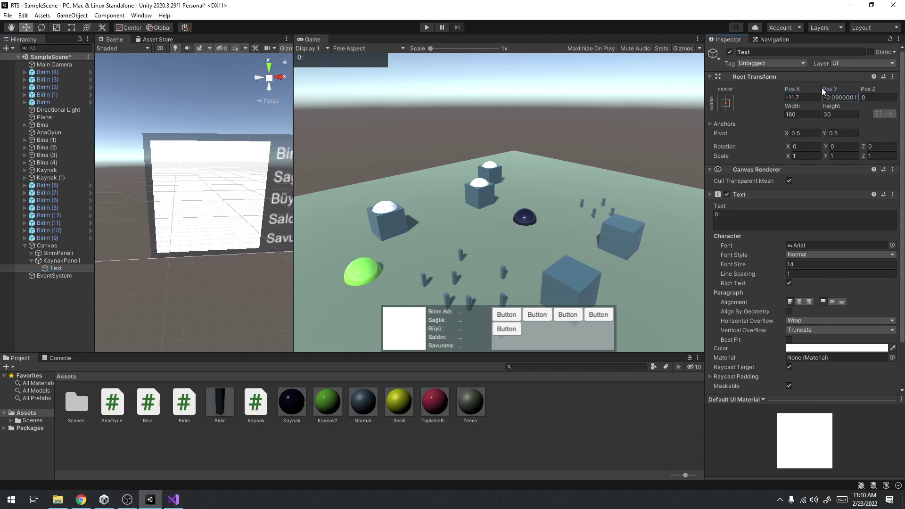
drag(822, 88, 756, 92)
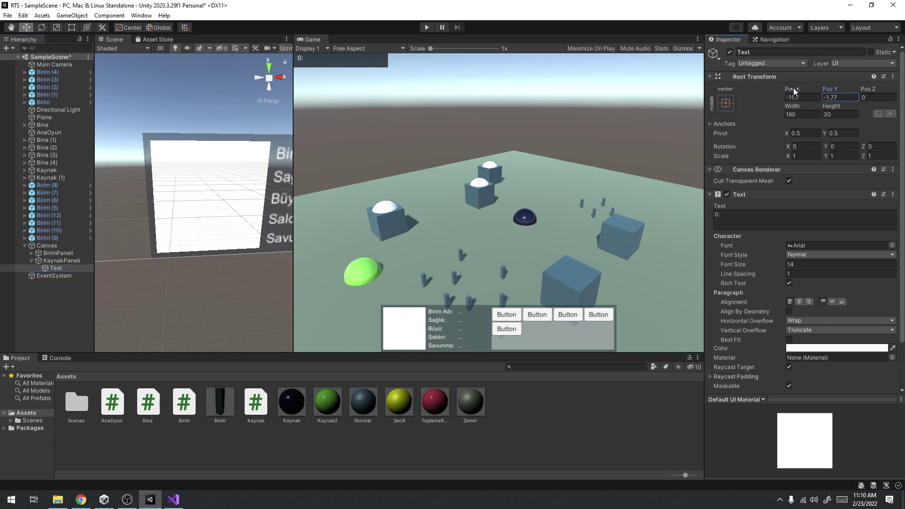
click(65, 269)
key(ctrl+d)
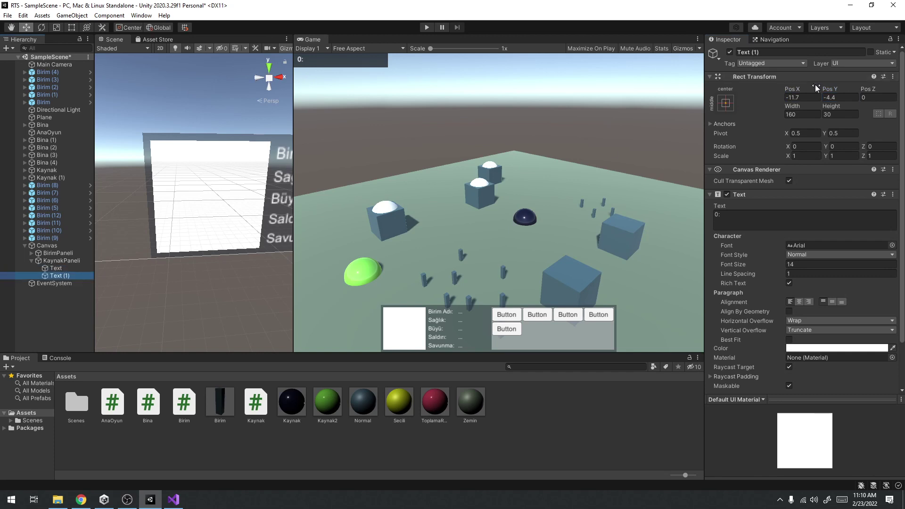
Step: Shift the duplicated label right, then duplicate both Text labels again
drag(788, 91, 250, 94)
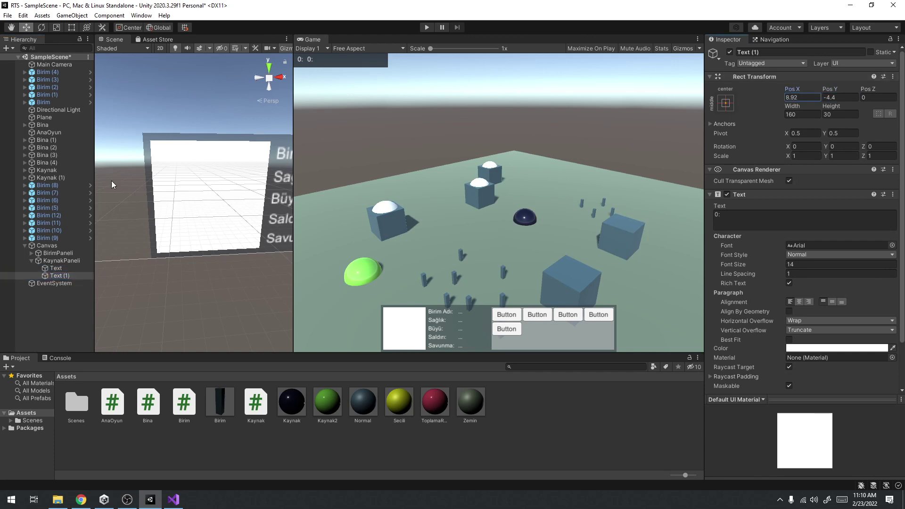
shift+click(46, 269)
key(ctrl+d)
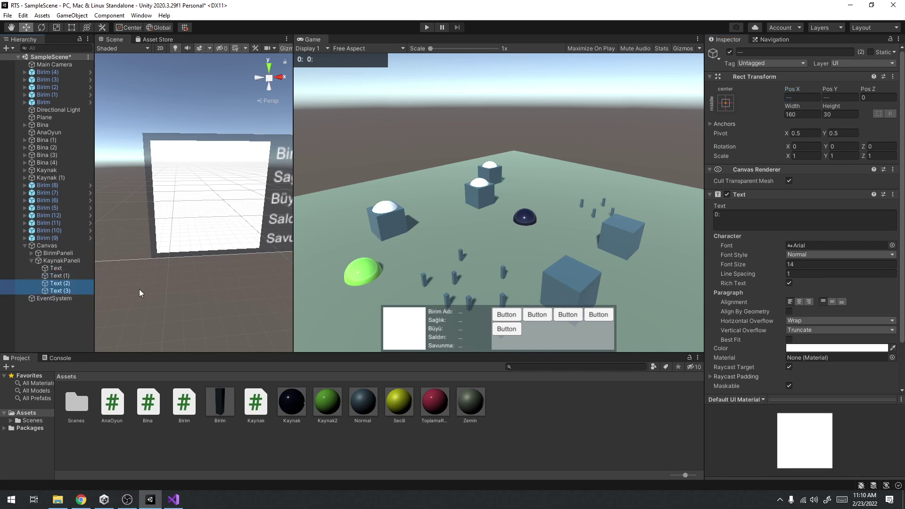
Step: Place Text (2) at Pos X 64.8 reading '1:', and move Text (3) to Pos X 86.2
click(74, 284)
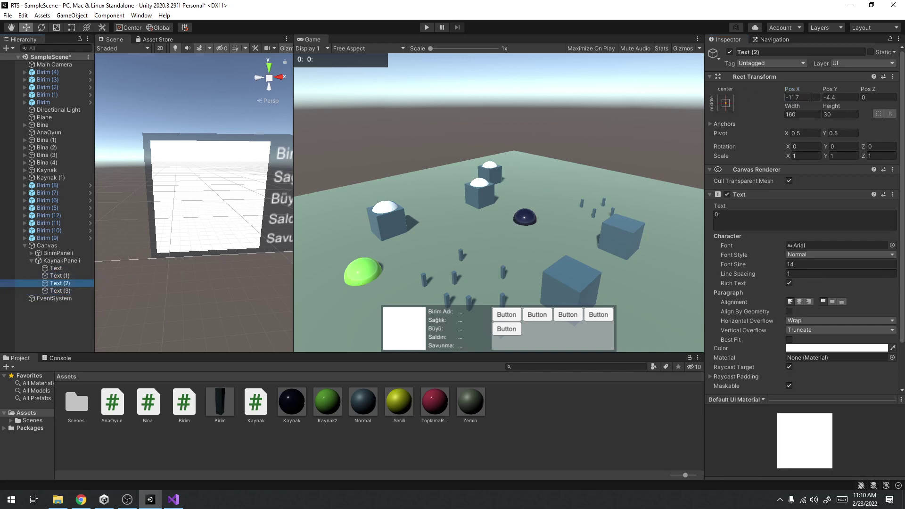
drag(788, 87, 811, 87)
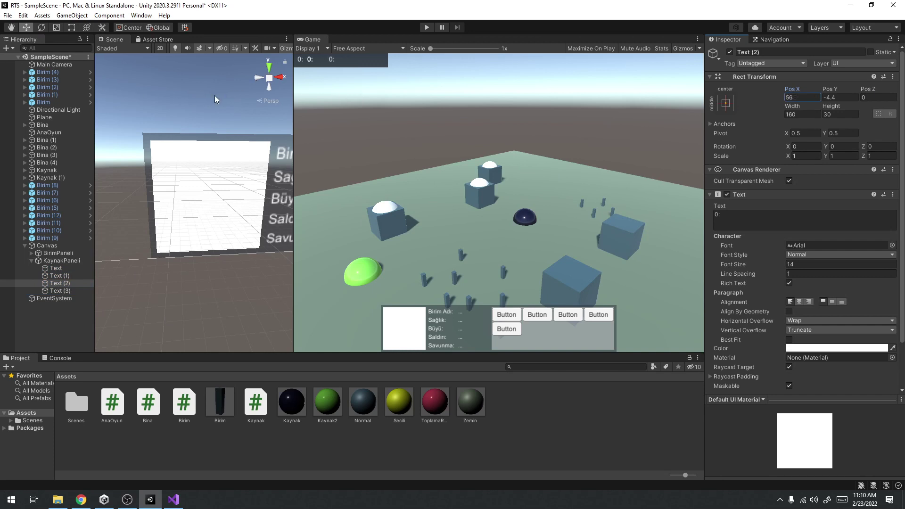
drag(225, 95, 250, 94)
key(Tab)
text(1)
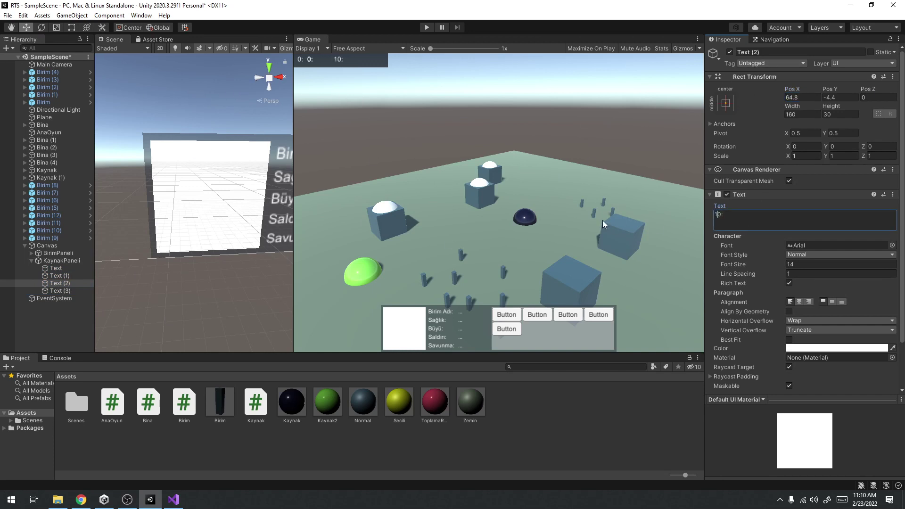
click(52, 291)
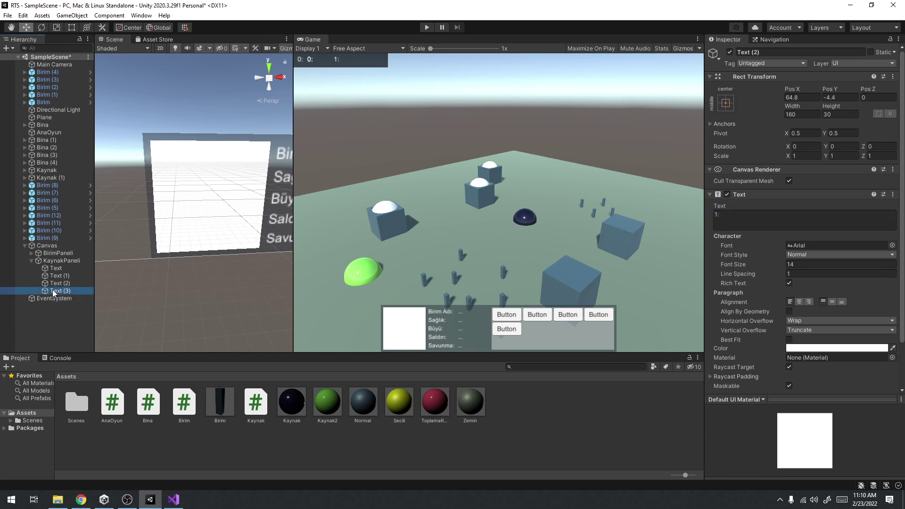
drag(778, 88, 850, 87)
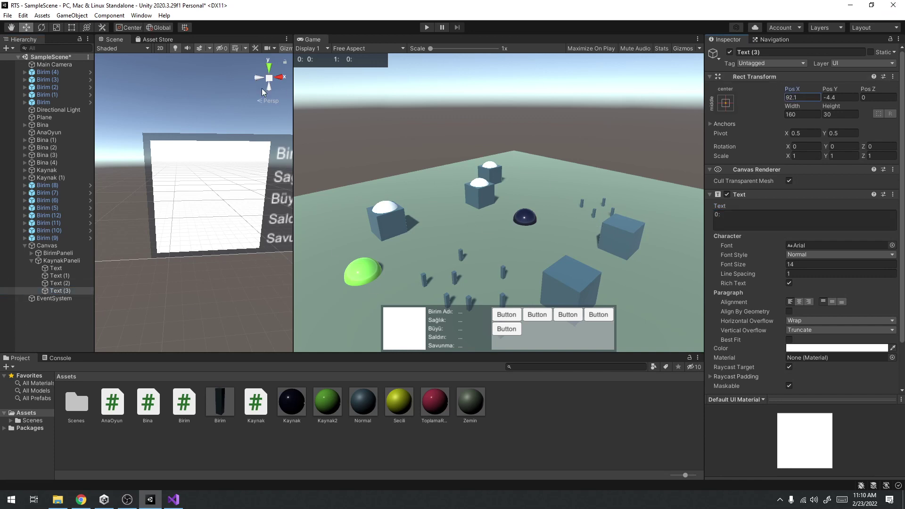
Step: Try sample digits in Text (1)'s text and test right and left alignment
click(59, 275)
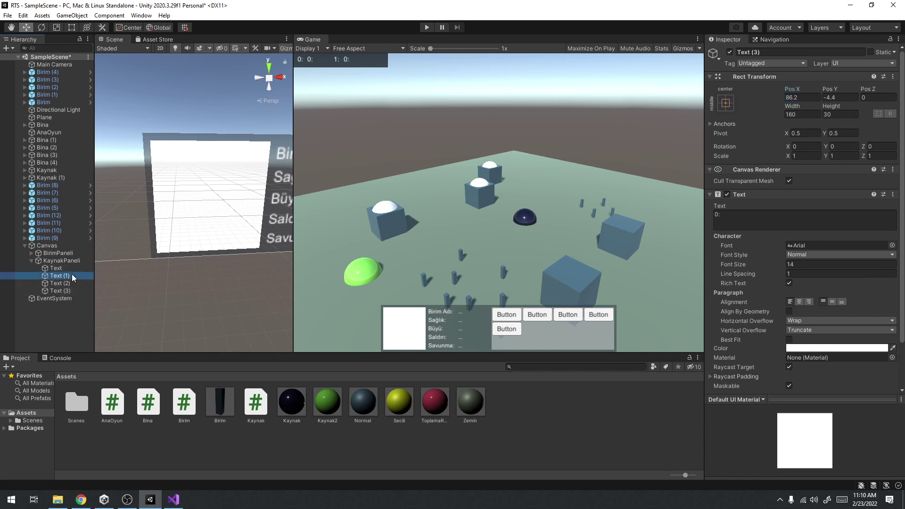
click(726, 216)
text(121234234)
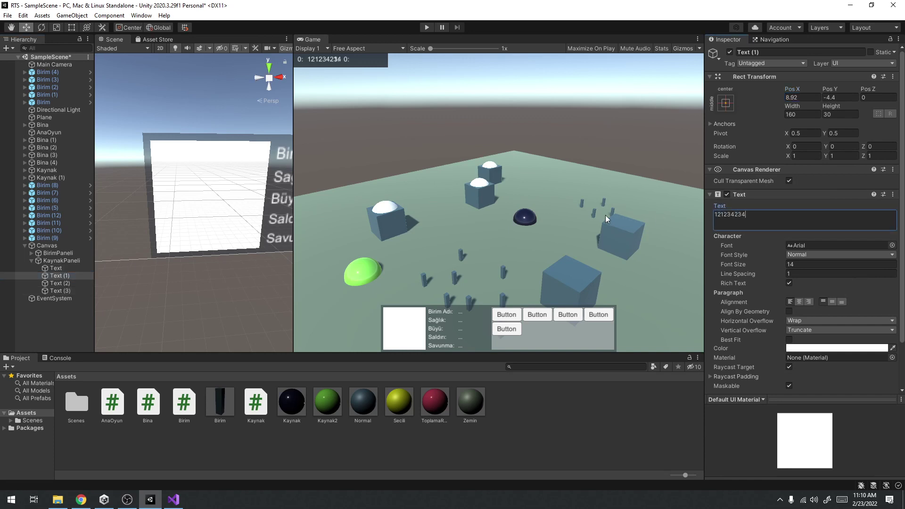
key(BackSpace)
key(BackSpace)
key(BackSpace)
text(2)
key(BackSpace)
click(811, 302)
click(789, 302)
key(BackSpace)
key(BackSpace)
key(BackSpace)
click(809, 302)
Step: Make Text (1) read 234, left-aligned, with its width narrowed to 42.6
click(812, 265)
text(2)
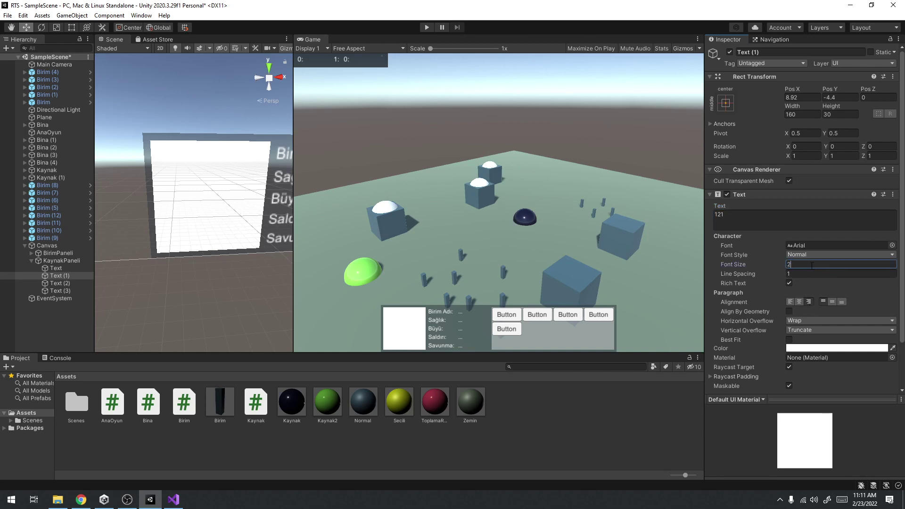
key(Escape)
click(775, 218)
text(1)
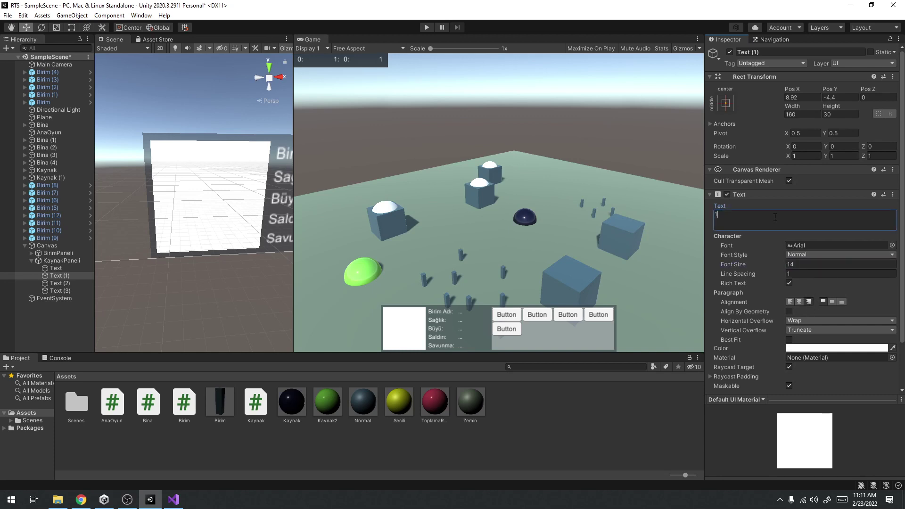
text(22222222)
text(222222)
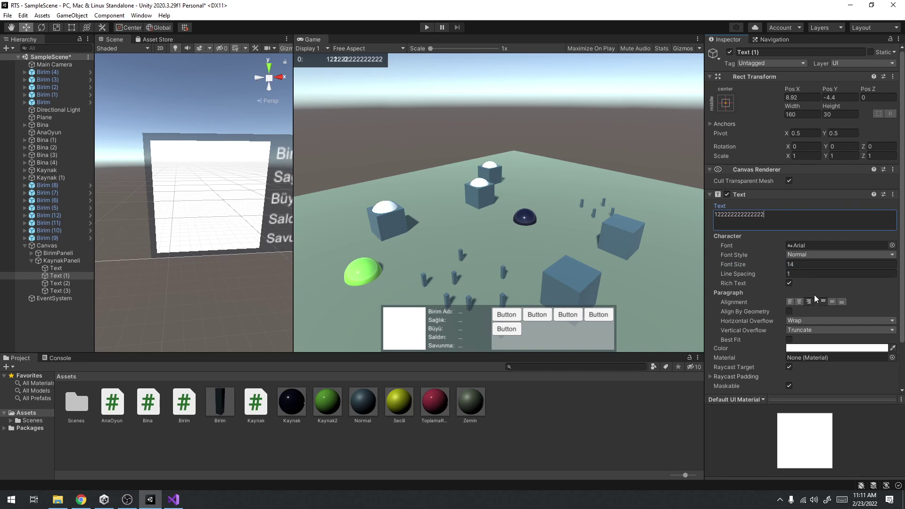
key(ctrl+a)
text(234)
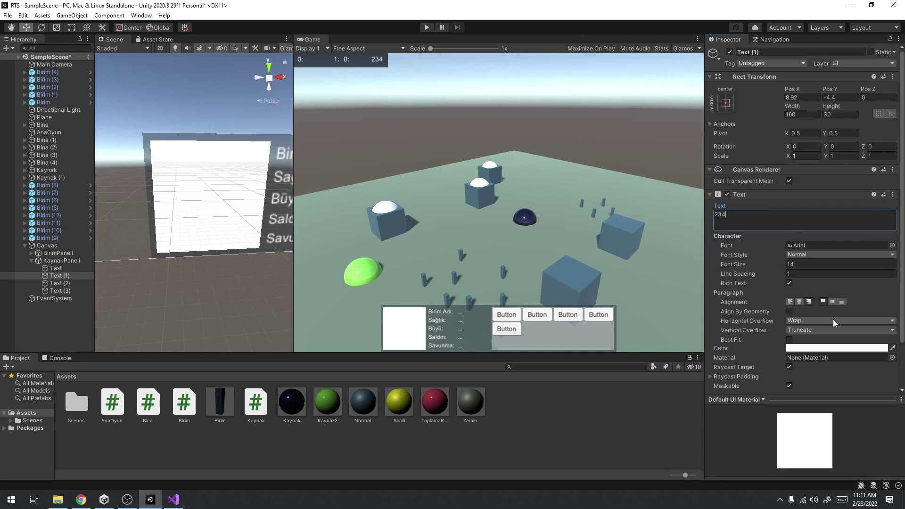
click(790, 302)
mouse_move(797, 111)
mouse_down()
mouse_move(226, 133)
mouse_move(191, 180)
mouse_up()
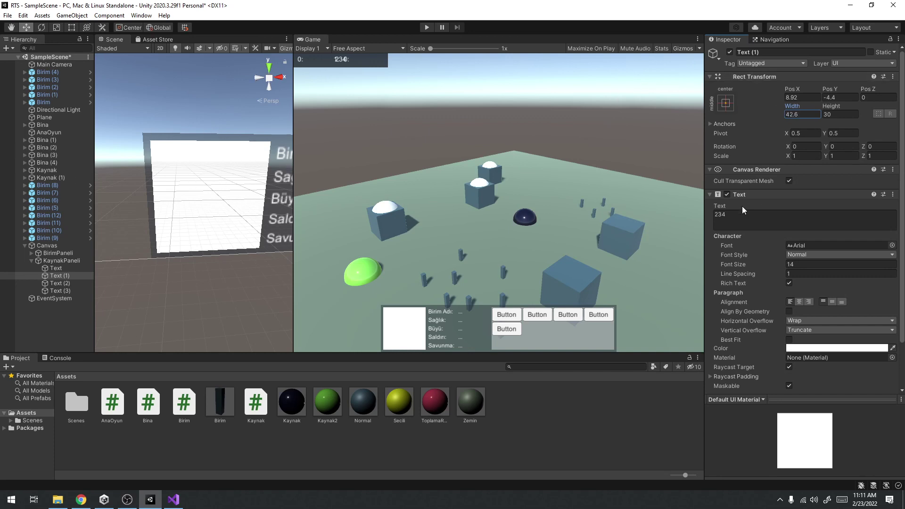
Step: Move Text (1) to Pos X -49.4, fill it with zeros, and set its width to 45
drag(792, 88, 724, 101)
click(794, 220)
text(123123123)
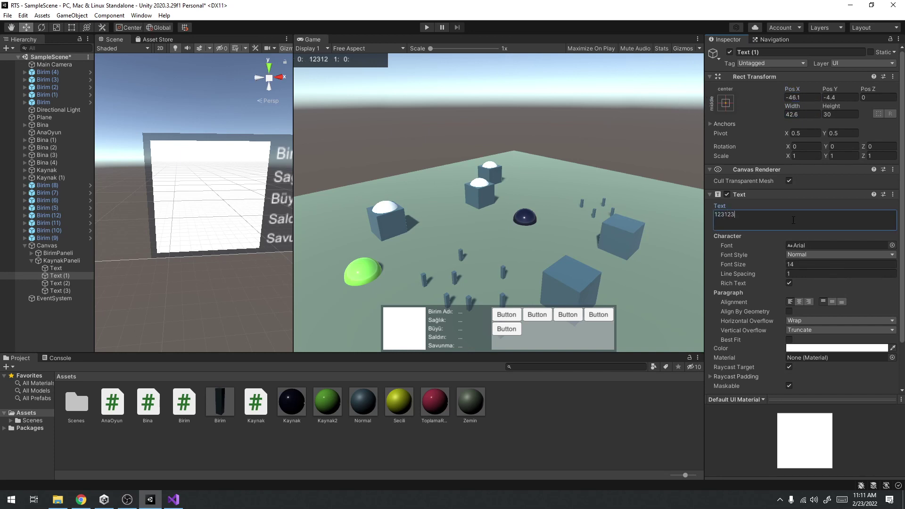
text(123123123123)
double_click(730, 214)
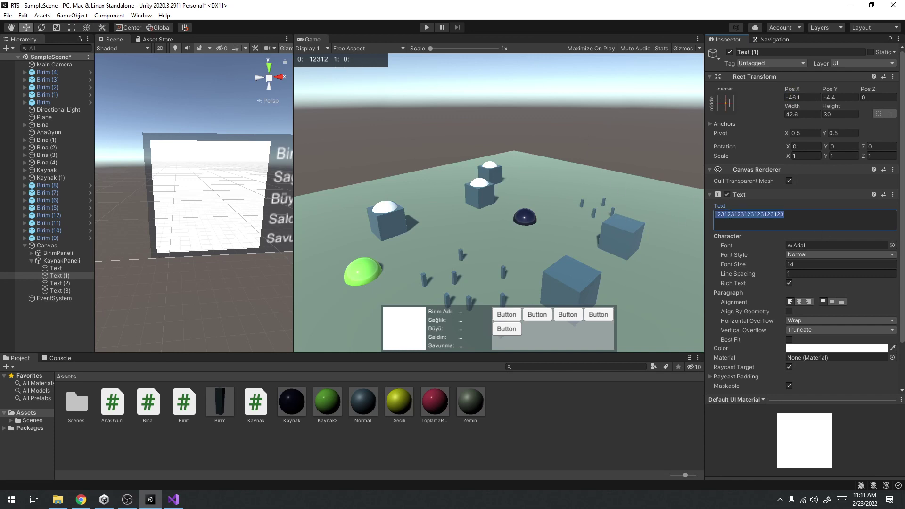
text(1233)
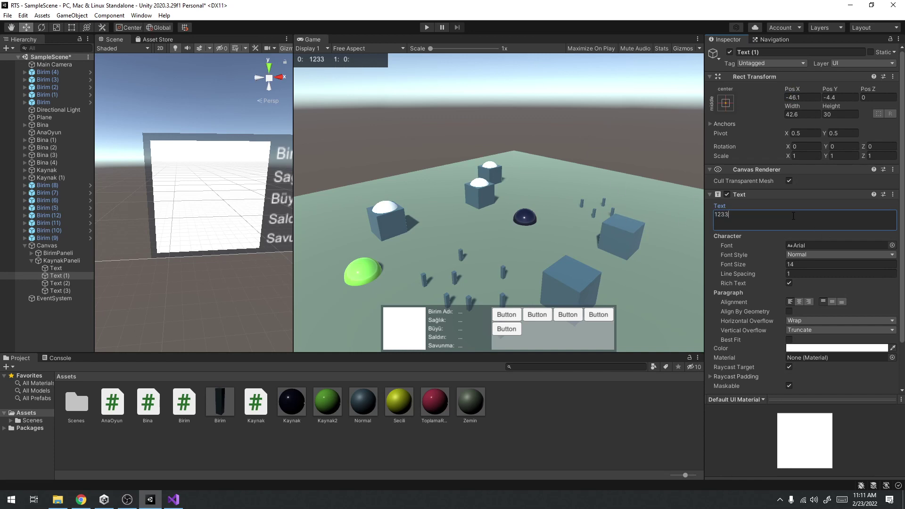
text(456789)
click(808, 227)
drag(793, 88, 784, 88)
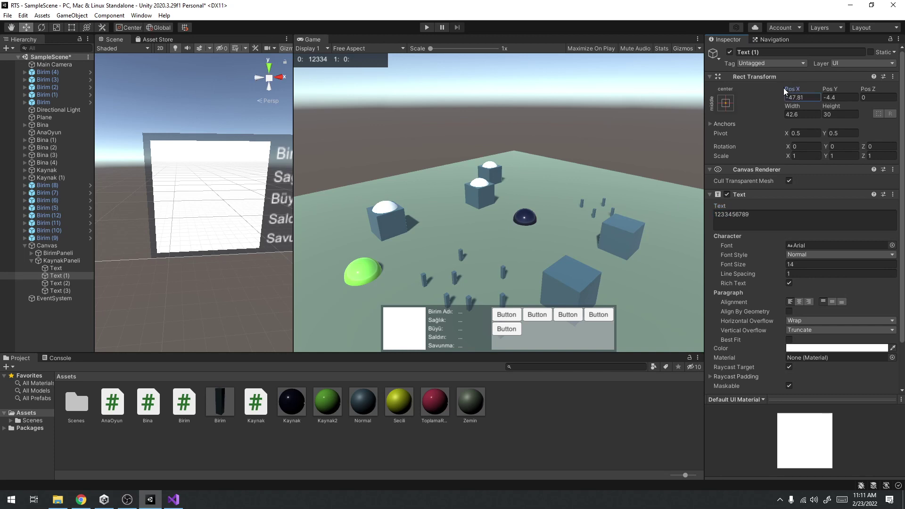
click(789, 216)
text(00000000)
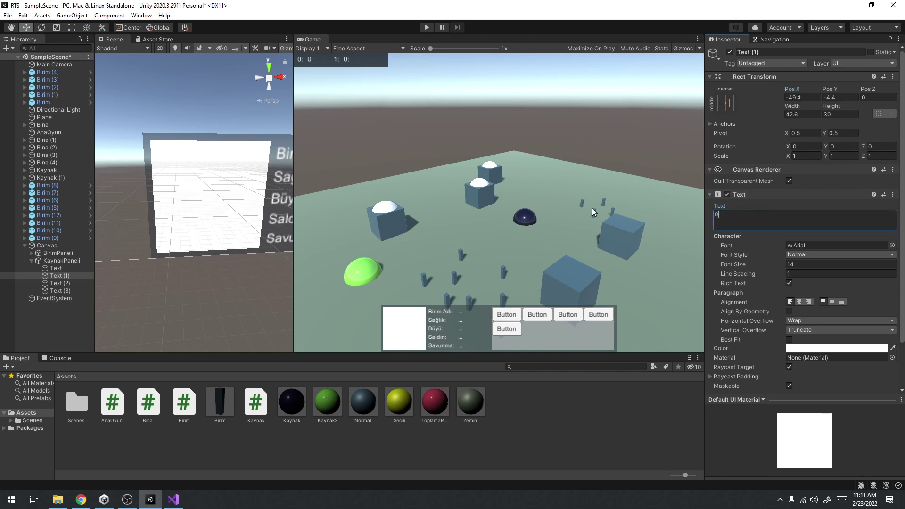
text(00)
click(58, 276)
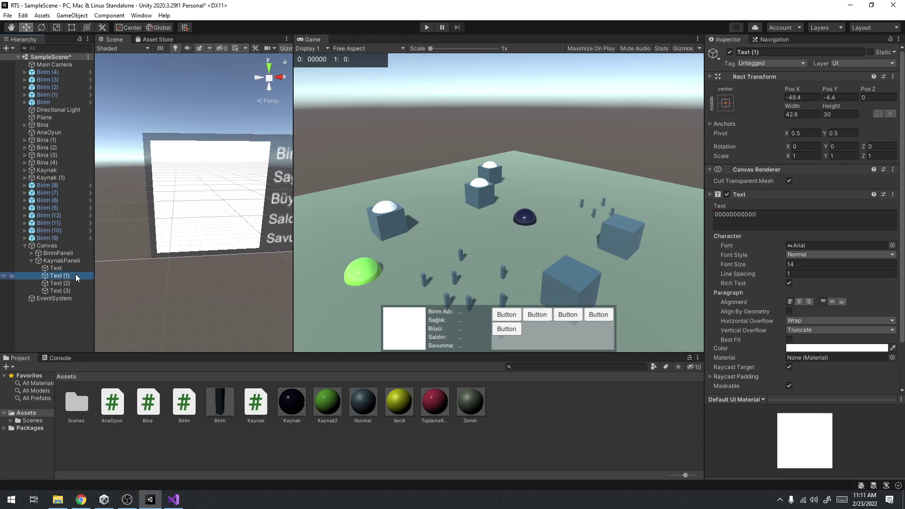
click(813, 114)
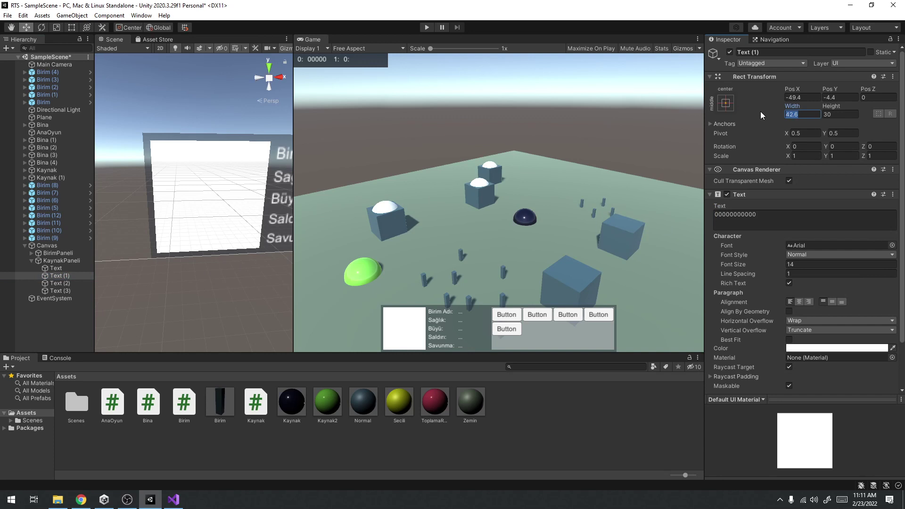
text(45)
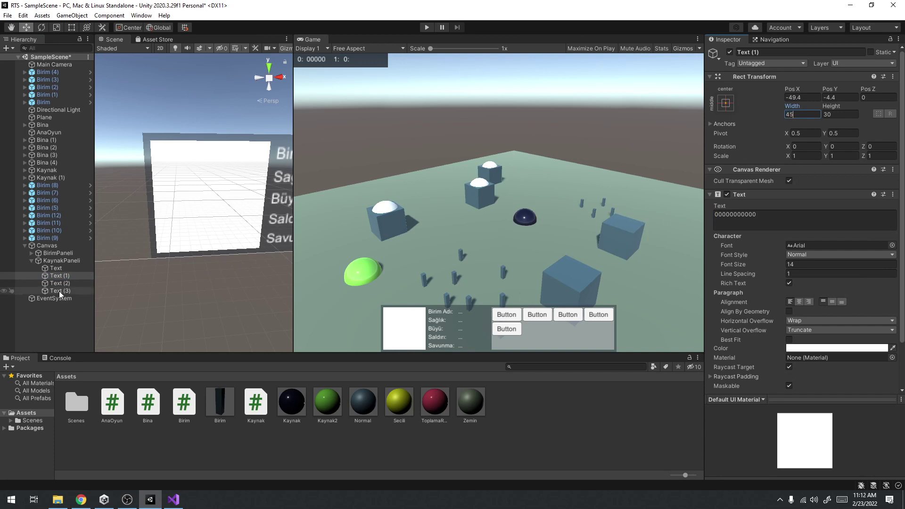
Step: Give Text (3) width 45 and a row of zeros beside '1:', then narrow KaynakPaneli
click(59, 291)
click(797, 114)
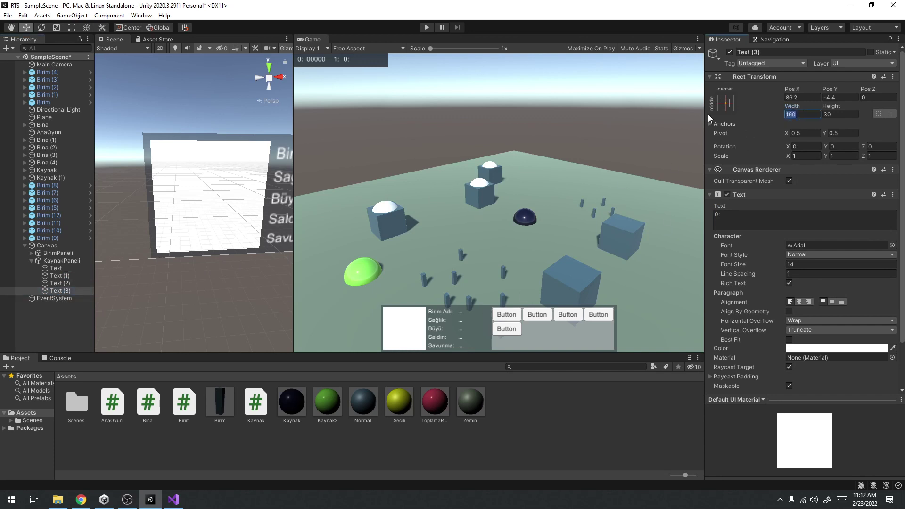
text(45)
click(775, 221)
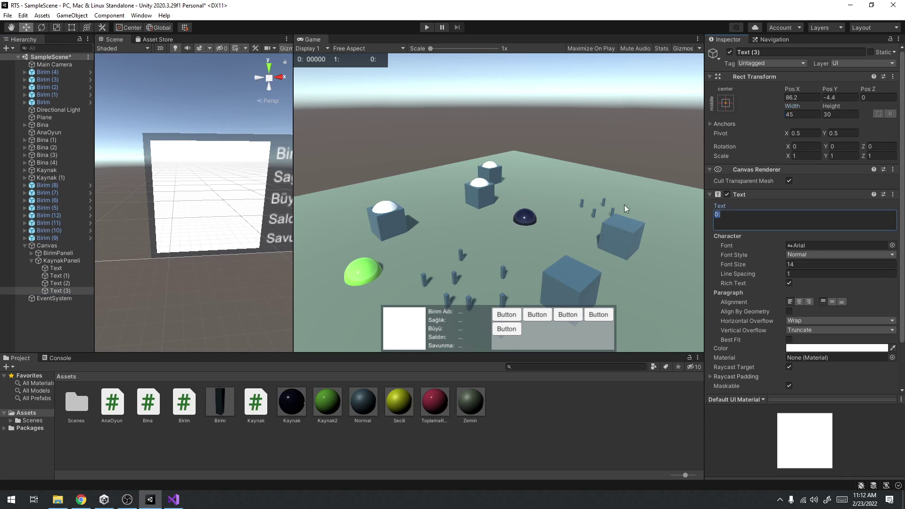
text(*)
key(BackSpace)
text(0000000)
text(0000)
mouse_move(794, 89)
mouse_down()
mouse_move(718, 86)
mouse_move(408, 149)
mouse_up()
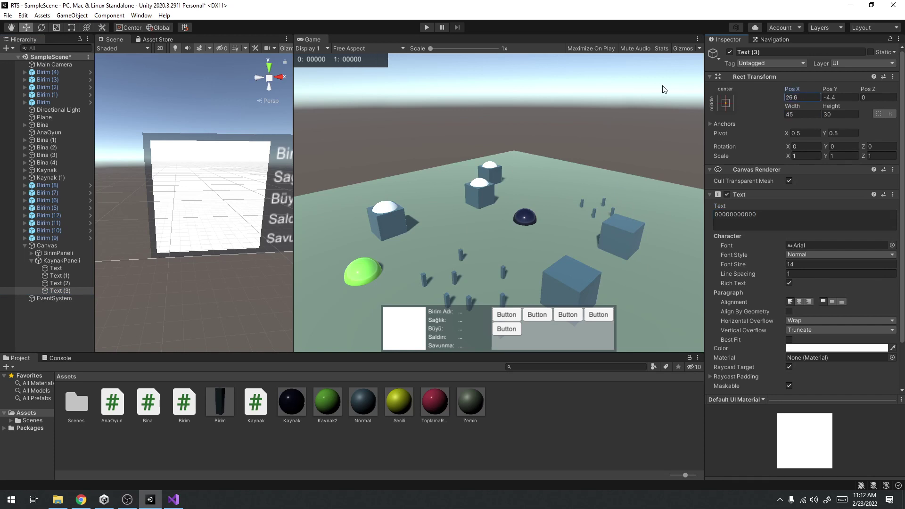
click(52, 260)
drag(792, 106, 791, 103)
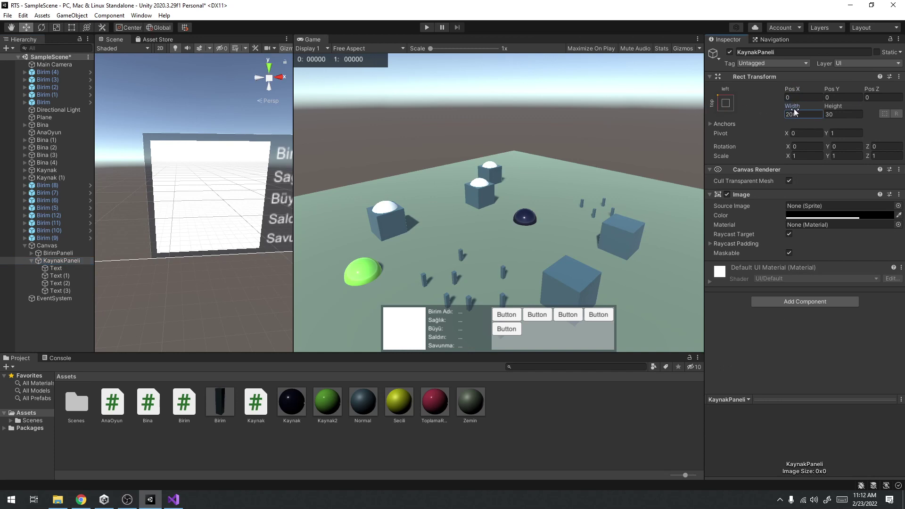
Step: Narrow the panel further and anchor all four Text labels to the top-left
mouse_move(790, 103)
mouse_down()
mouse_move(659, 106)
mouse_move(840, 95)
mouse_up()
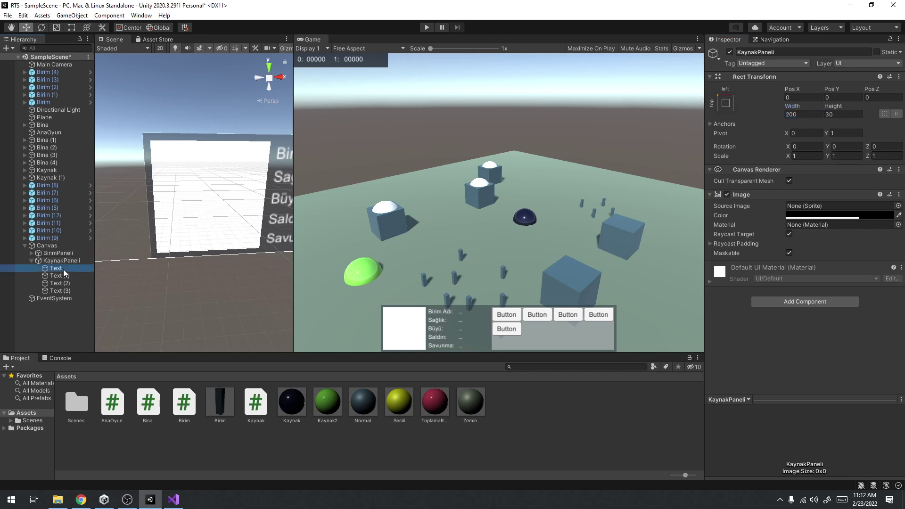
mouse_move(60, 275)
mouse_down()
mouse_move(58, 289)
mouse_move(56, 268)
mouse_up()
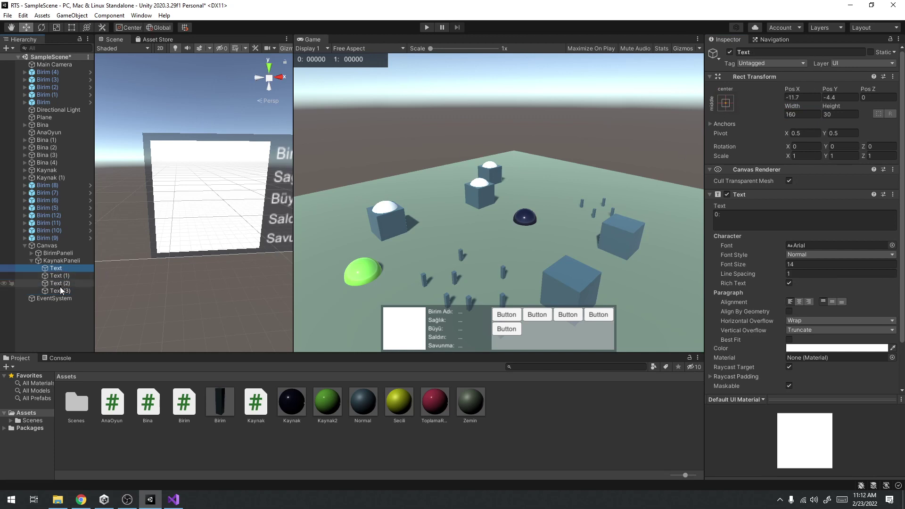
shift+click(60, 288)
click(726, 105)
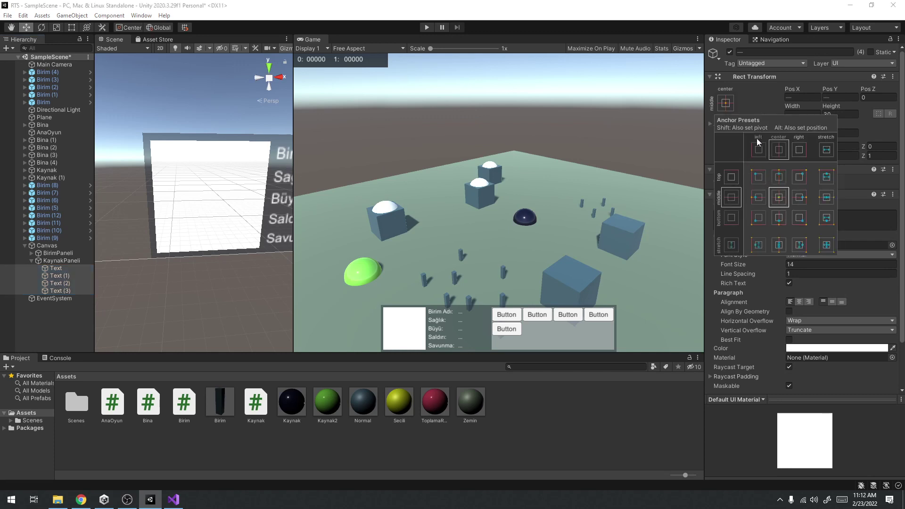
click(758, 179)
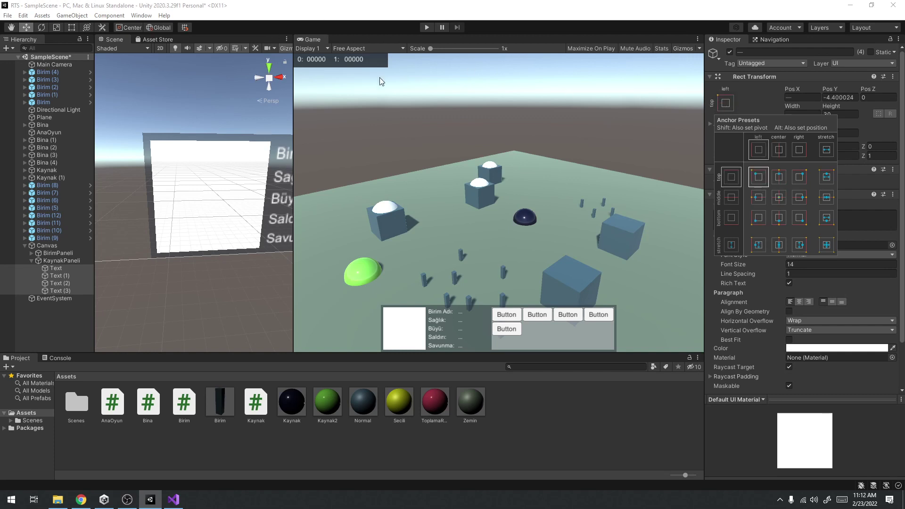
Step: Reposition Text (2) and Text (3) and settle KaynakPaneli's width at 148.1
click(78, 259)
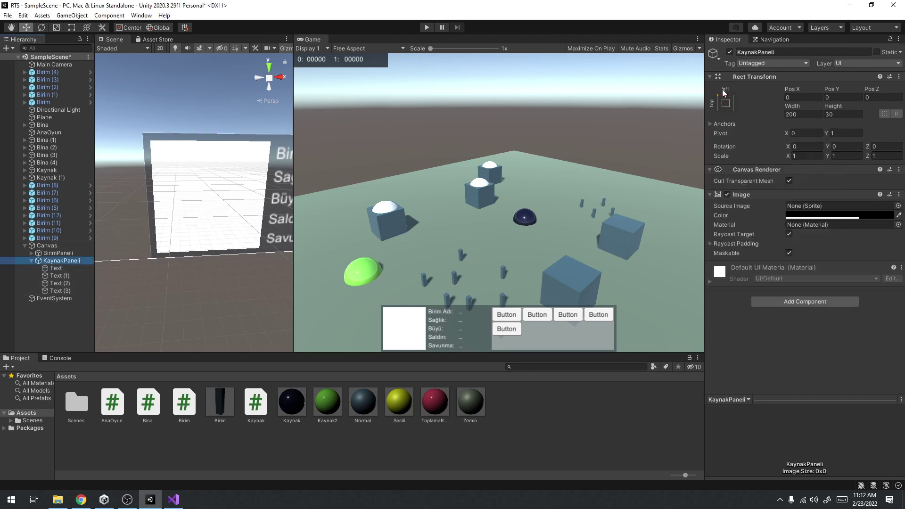
drag(798, 110, 749, 100)
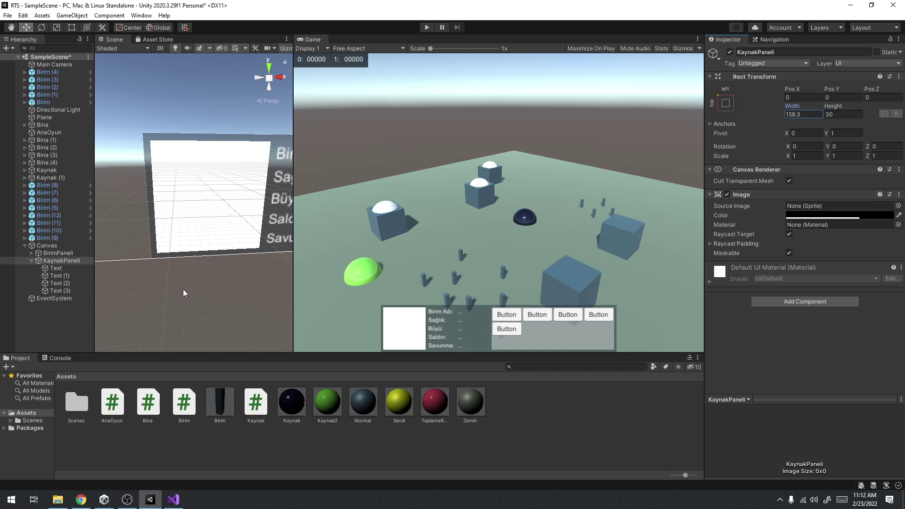
click(71, 283)
drag(791, 87, 779, 92)
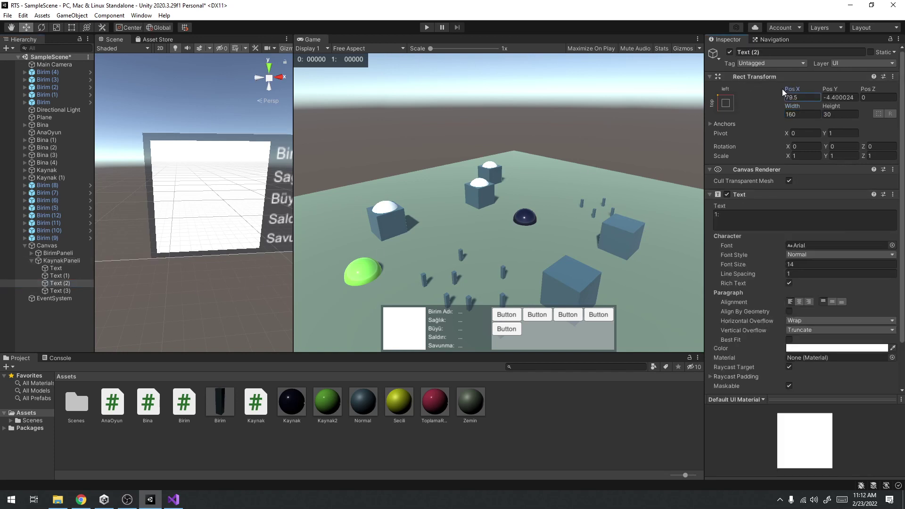
click(80, 291)
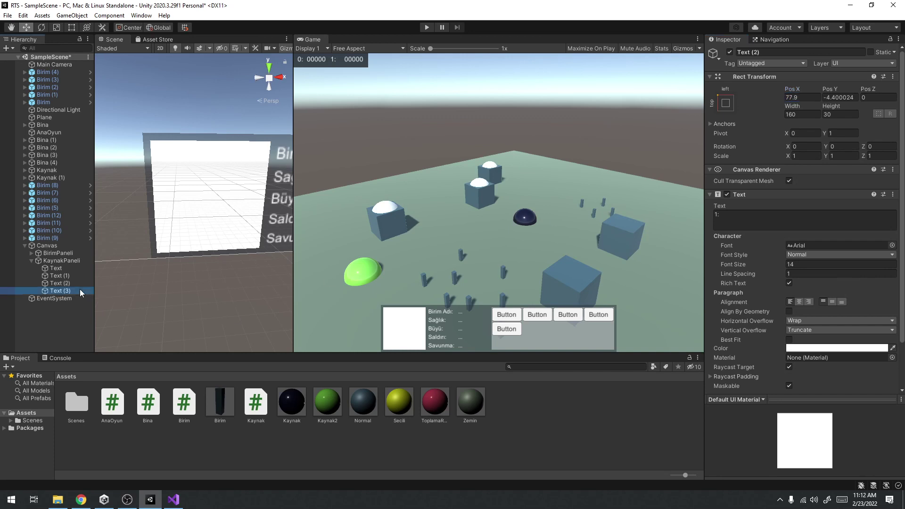
click(774, 88)
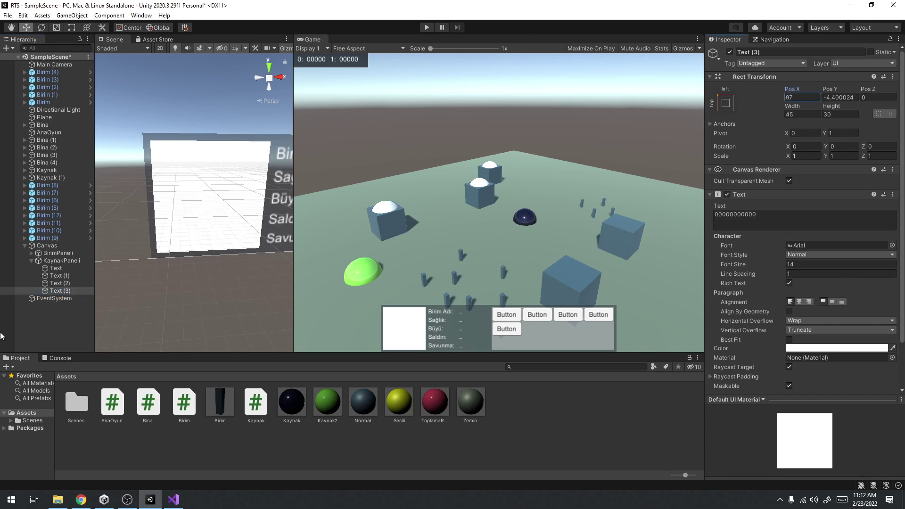
click(53, 261)
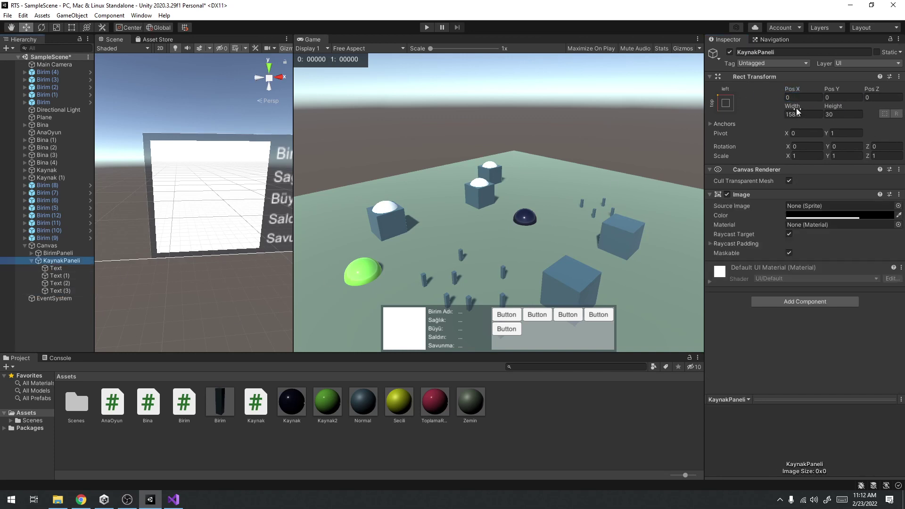
drag(797, 111, 782, 111)
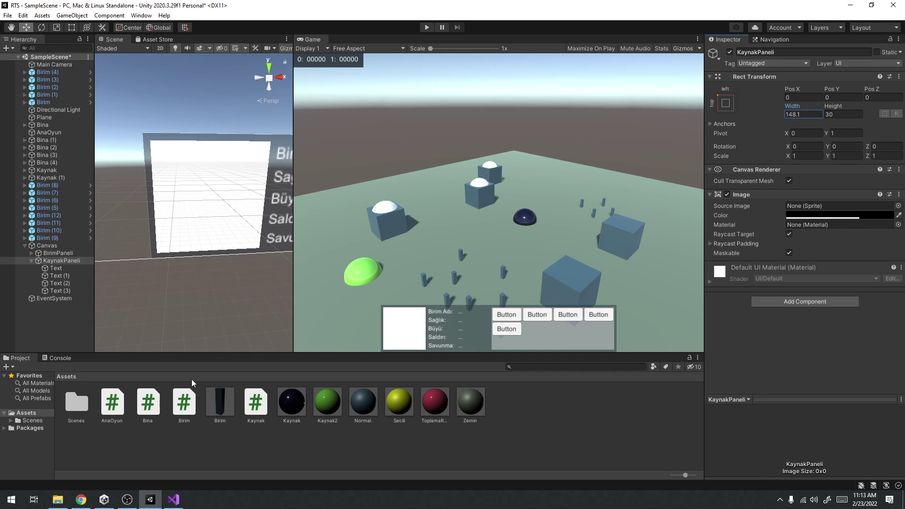
Step: Enter Play mode and send a unit to gather the green resource
click(427, 27)
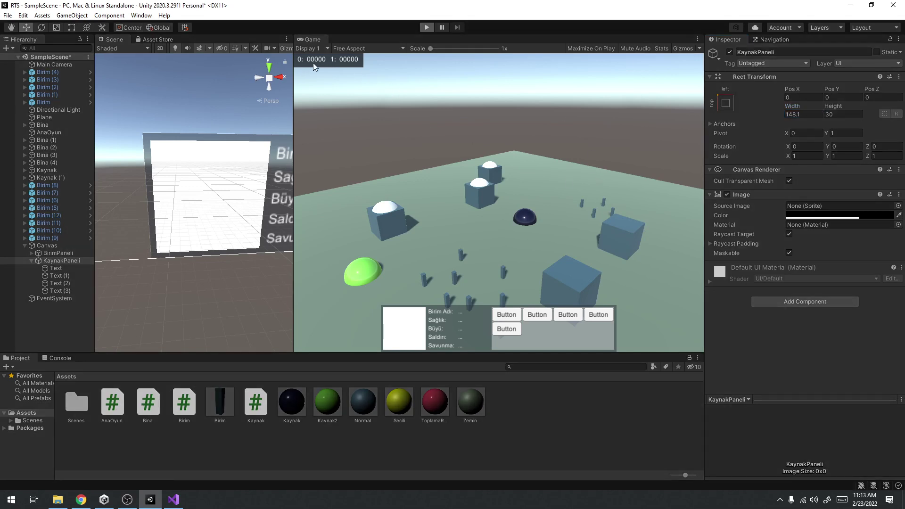
click(462, 256)
right_click(368, 272)
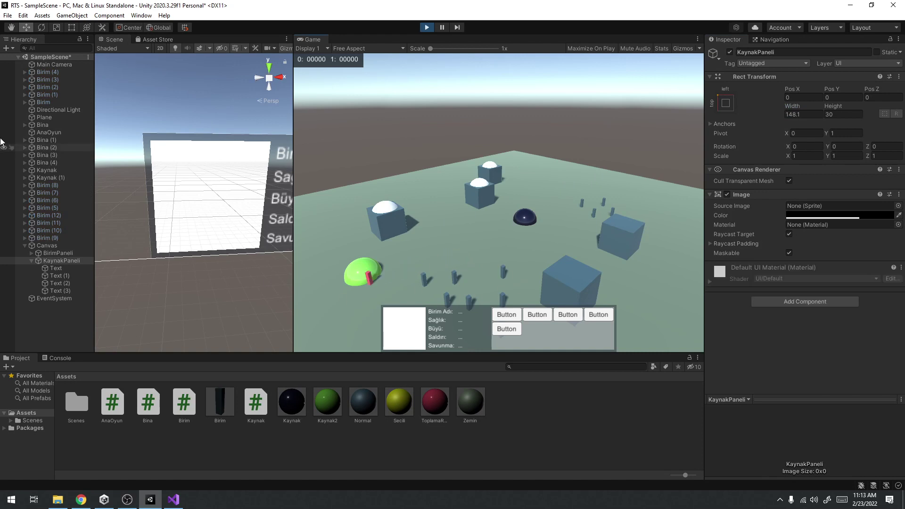
Step: Set AnaOyun's Kaynaklar Element 1 to 60, stop Play mode, and return to Visual Studio
click(60, 133)
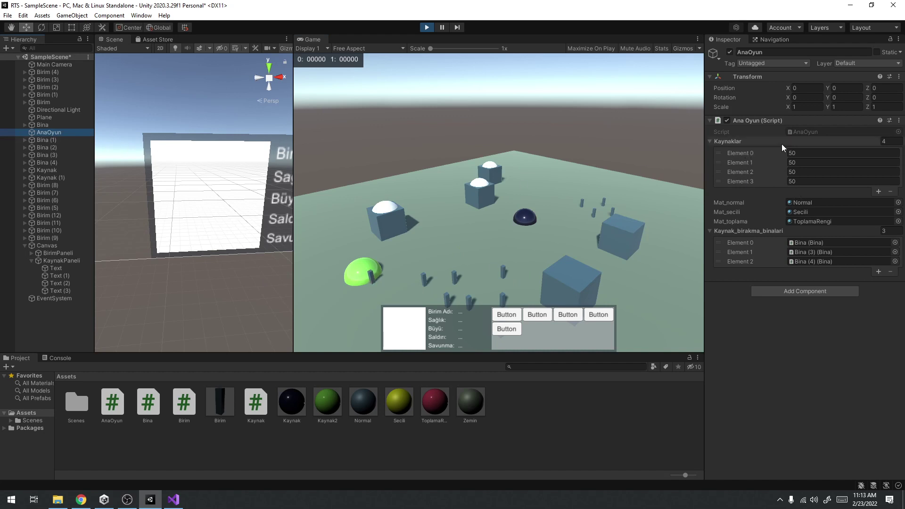
click(802, 162)
text(60)
key(Return)
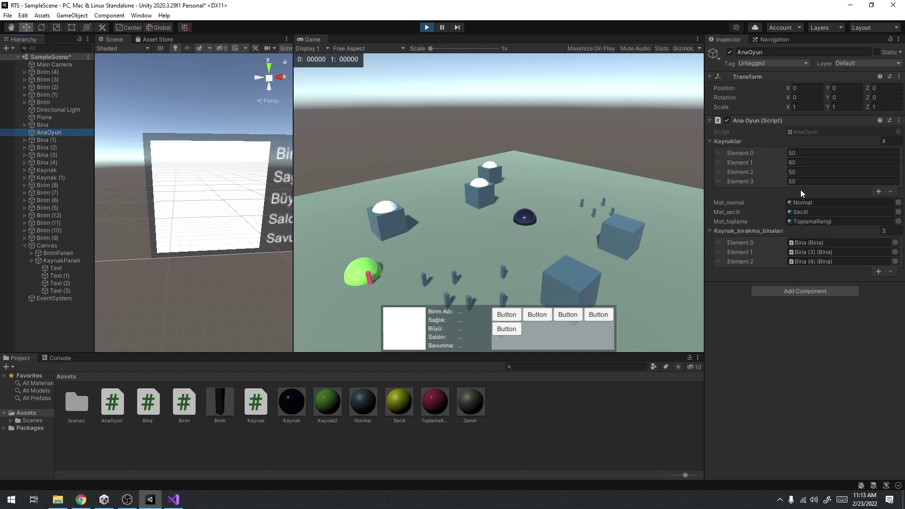
click(425, 28)
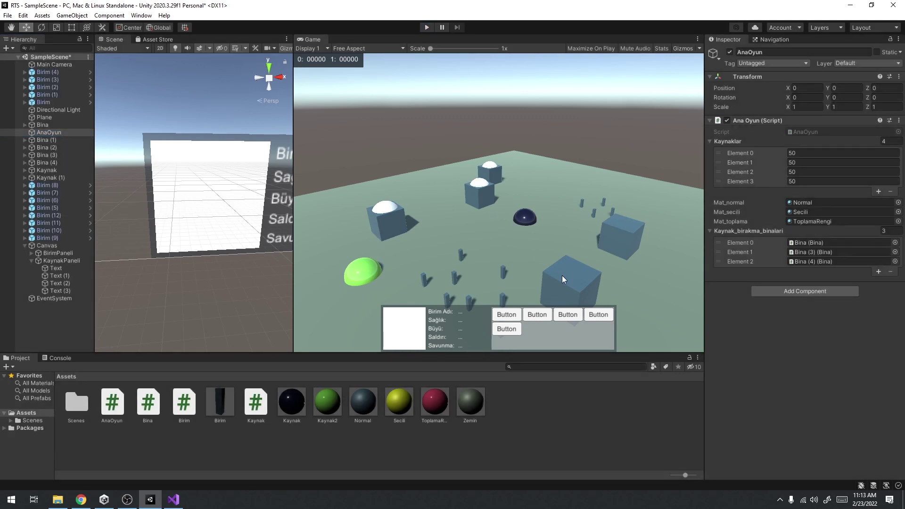
click(173, 500)
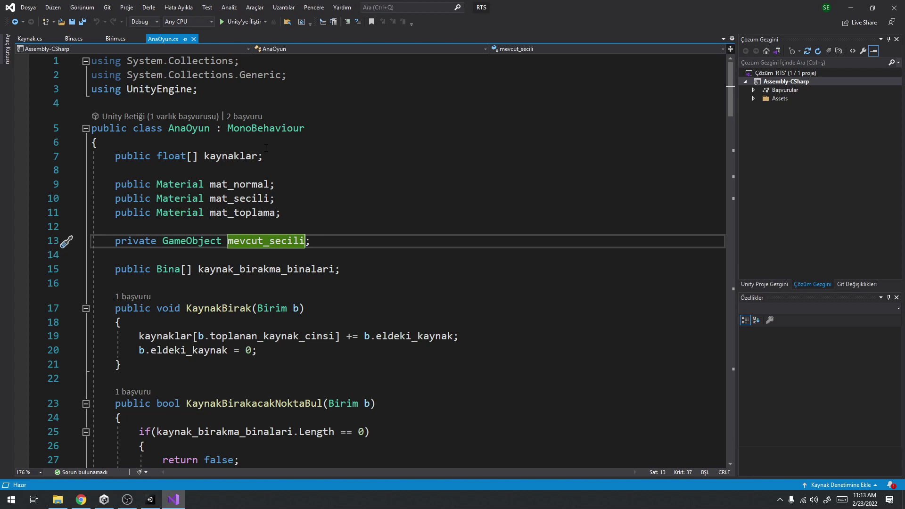
Step: Add a [Header("Arayüz Parçaları")] attribute at the top of the AnaOyun class
click(266, 147)
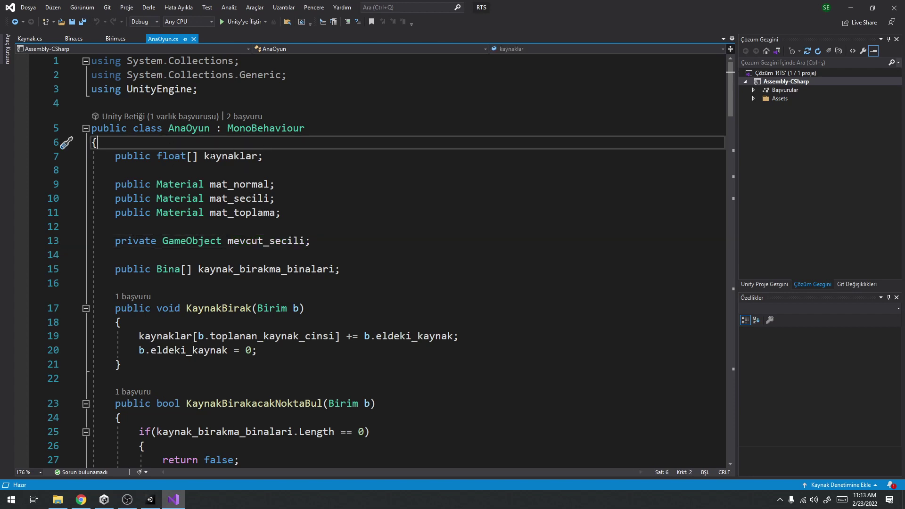
key(Return)
key(Return)
key(Up)
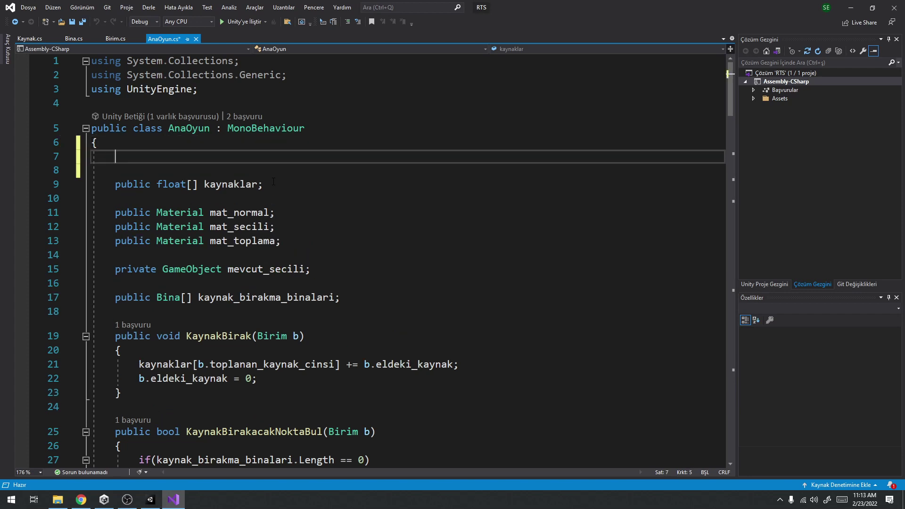
text([)
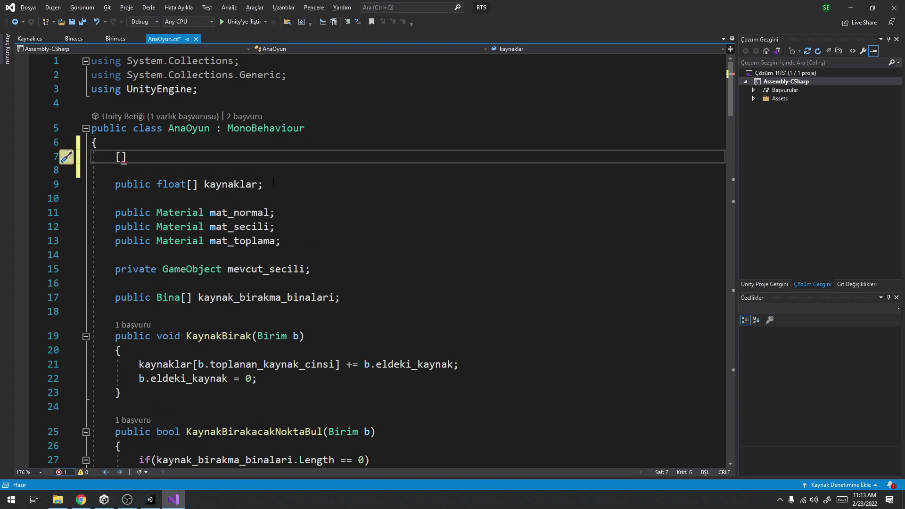
text(P)
key(BackSpace)
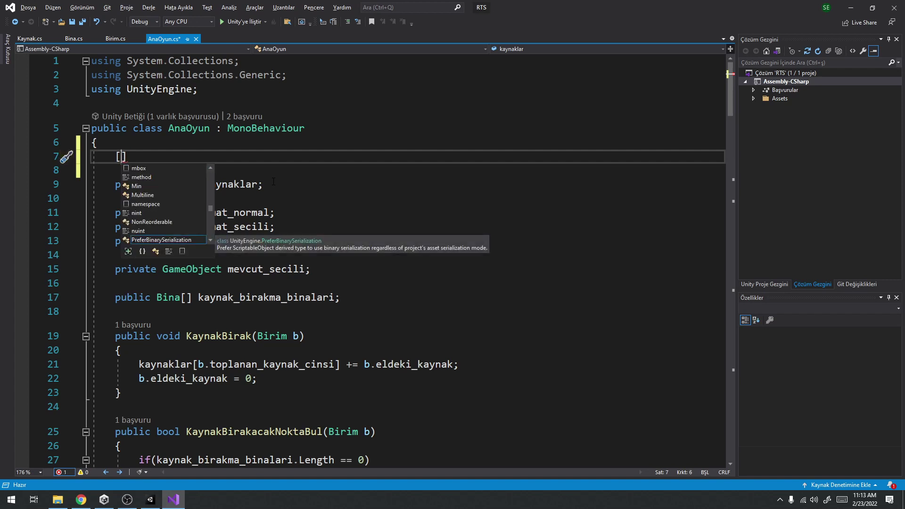
text(He)
key(Tab)
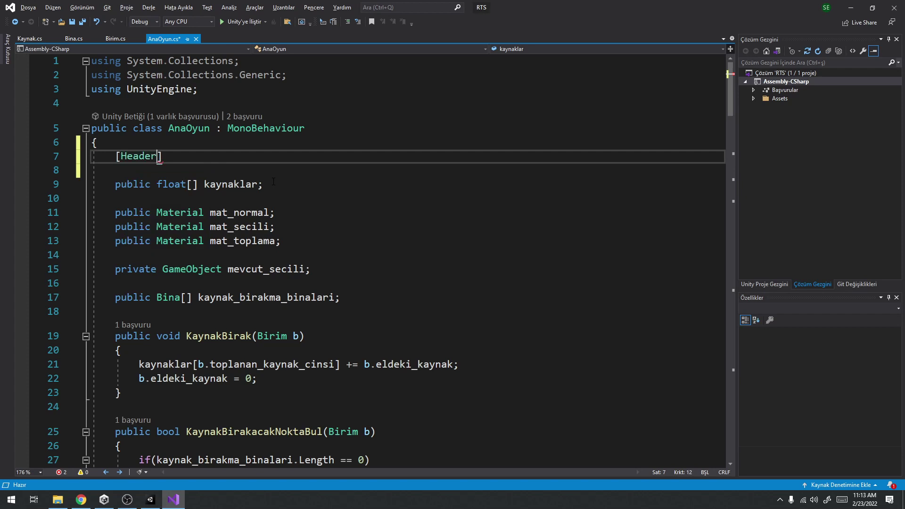
text(()
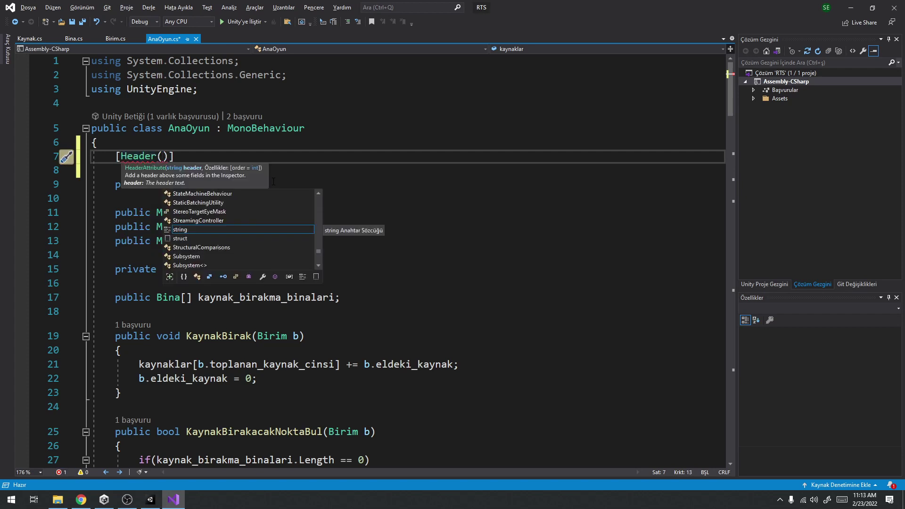
text(")
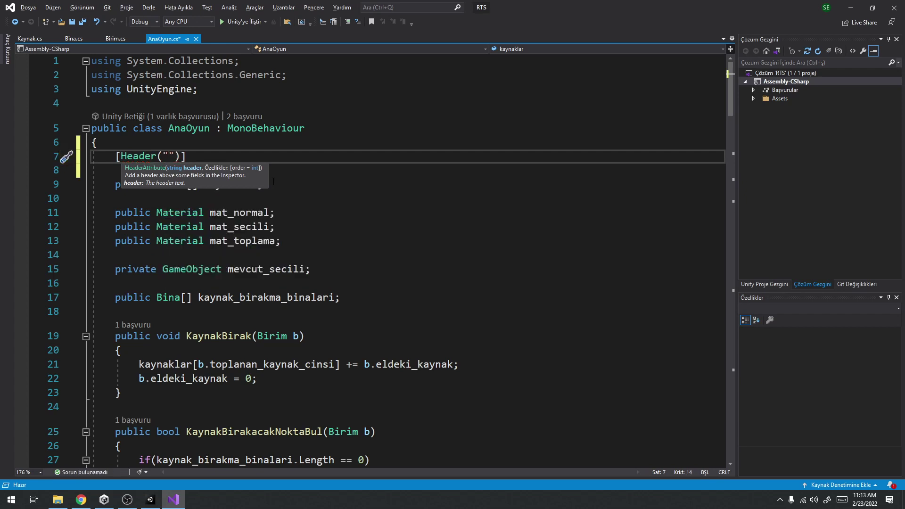
text(Arayüz )
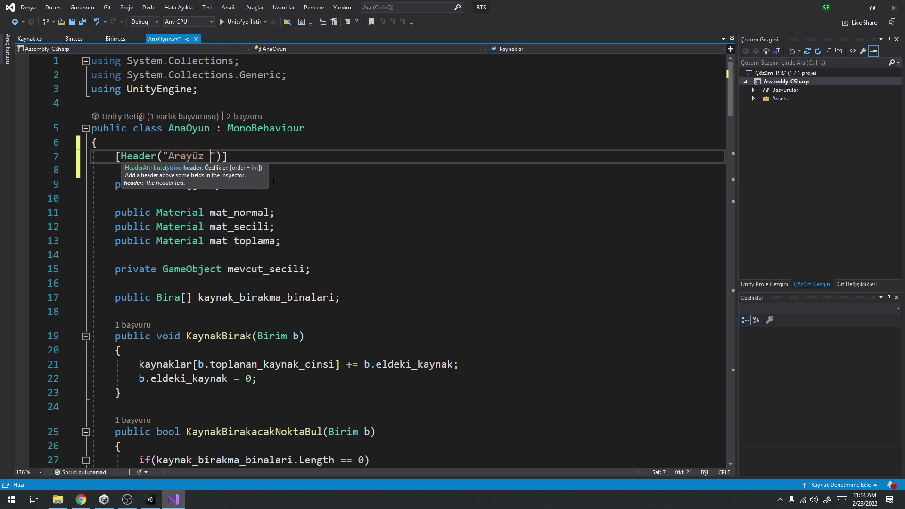
text(Parçaları)
Step: Copy it as [Header("Diğer Değişkenler")], save, and begin a public line under the first header
drag(304, 157, 116, 157)
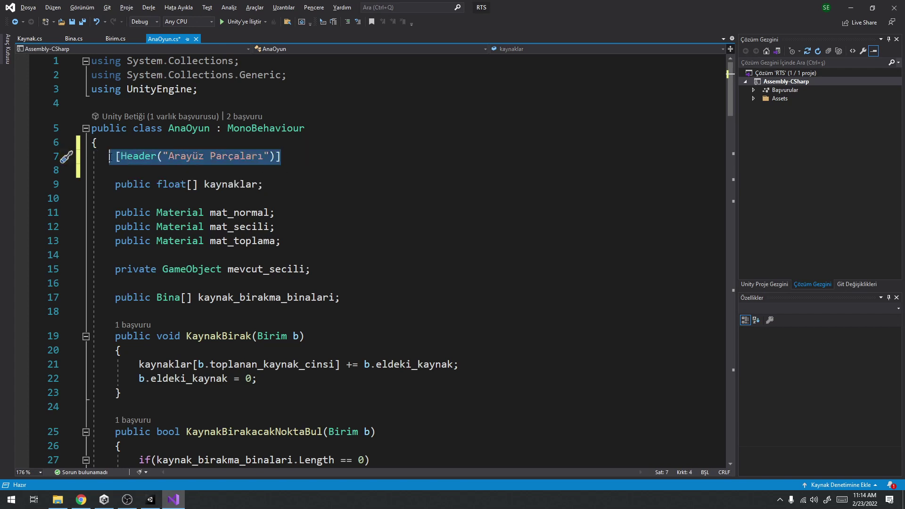
text([Header("Arayüz Parçaları")])
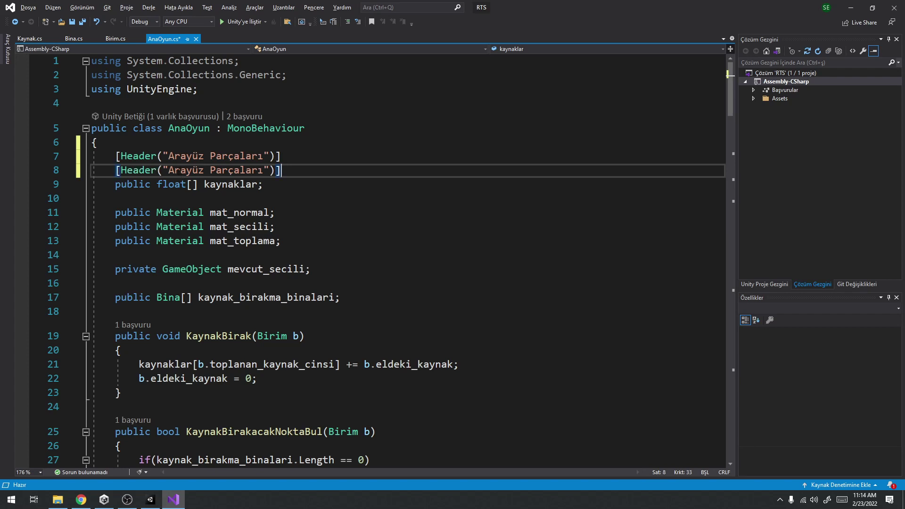
double_click(170, 171)
text(Diğer)
text( Değişkenler)
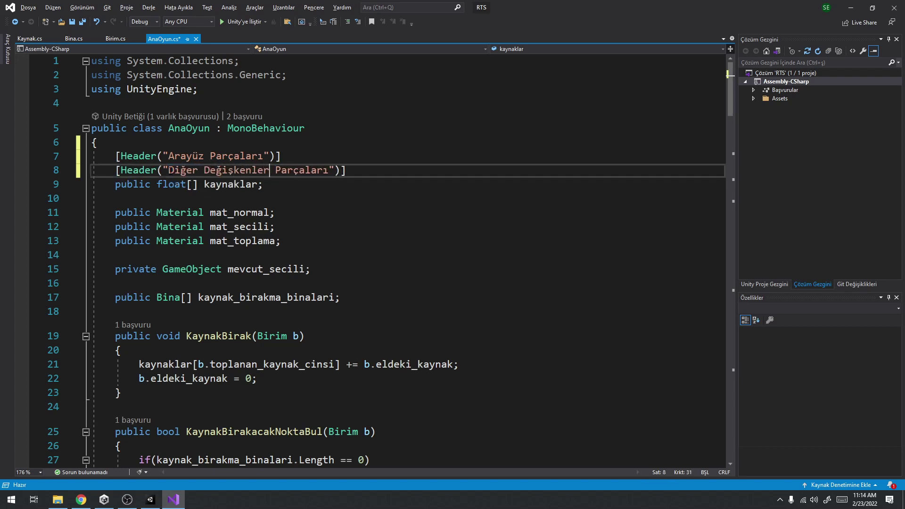
key(ctrl+shift+Right)
key(Delete)
key(ctrl+s)
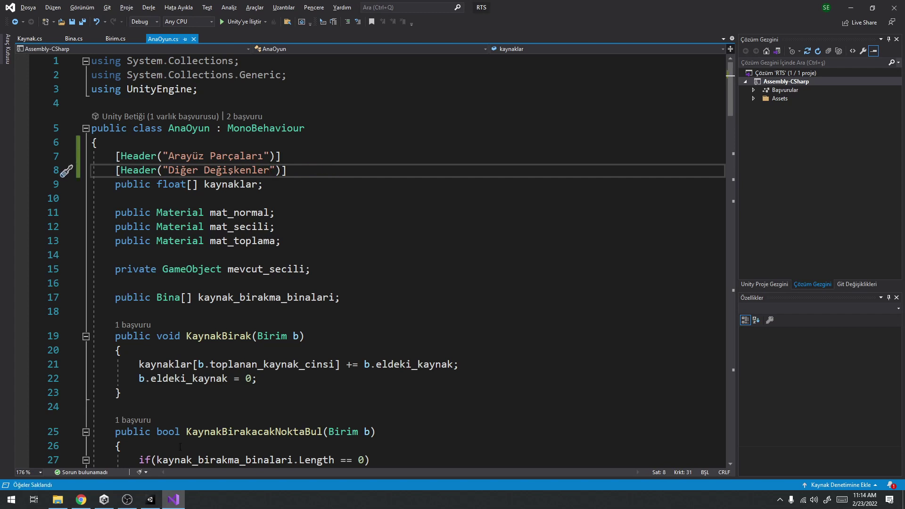
click(305, 157)
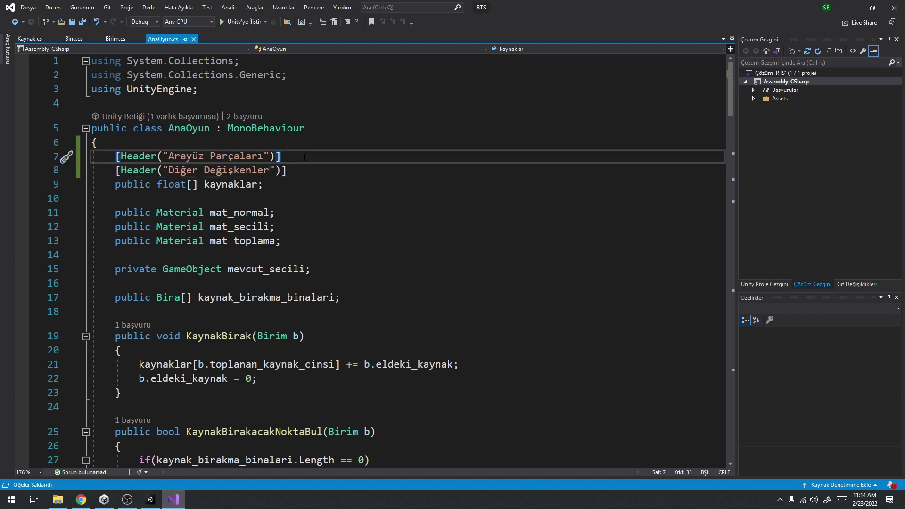
key(Return)
text(public)
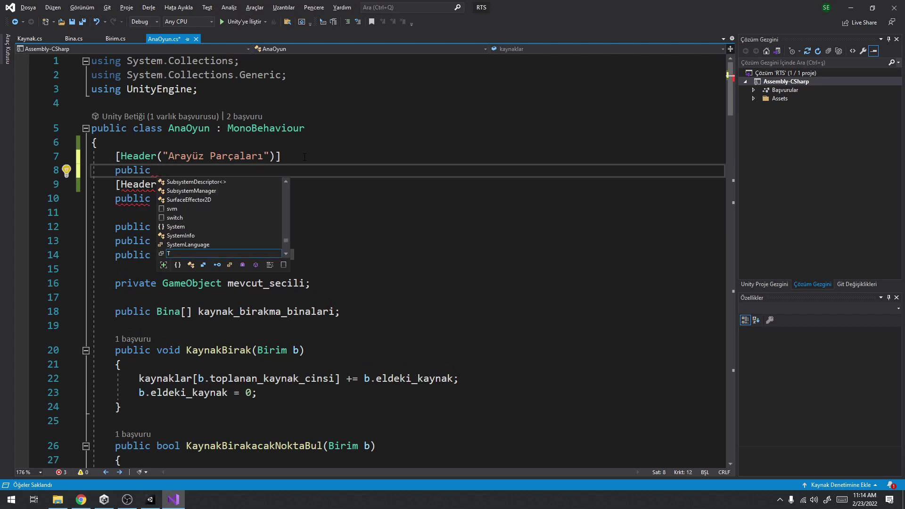
Step: Add a 'using UnityEngine.UI;' directive below the UnityEngine using line
click(228, 87)
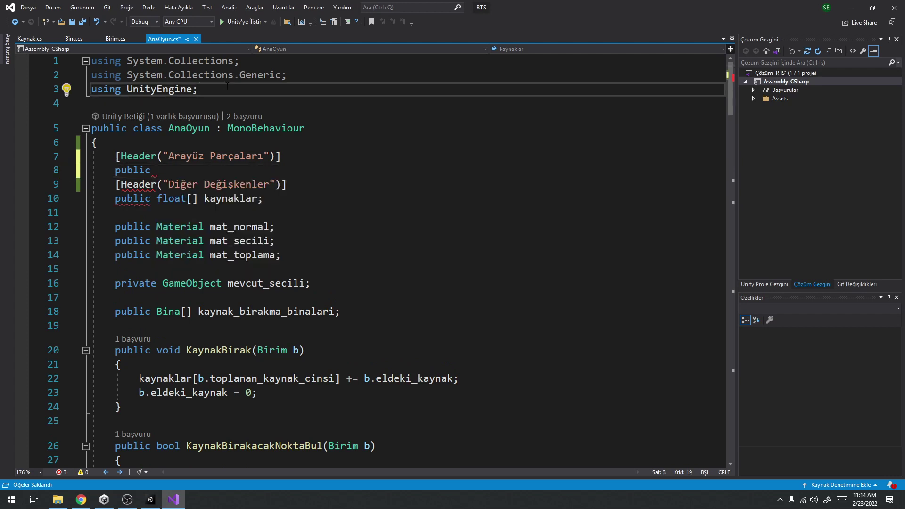
key(Return)
text(usi)
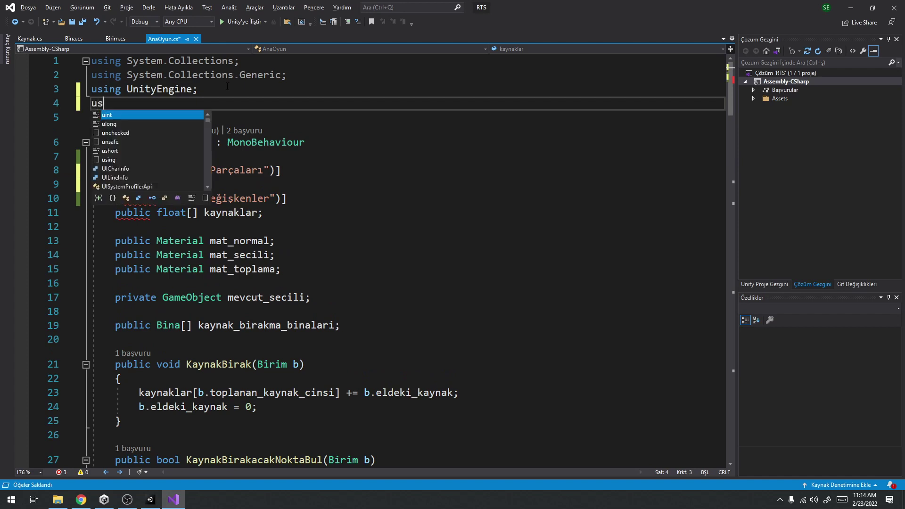
text(ng )
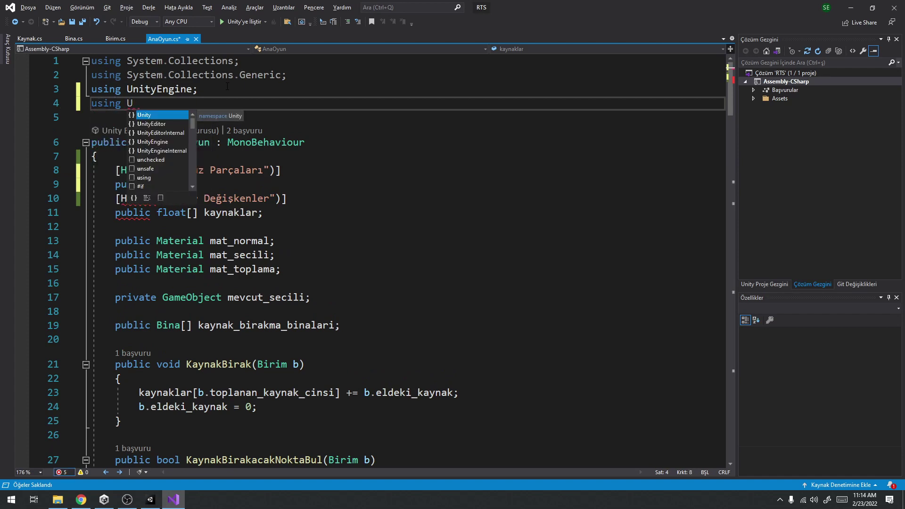
text(UnityEngine.UI)
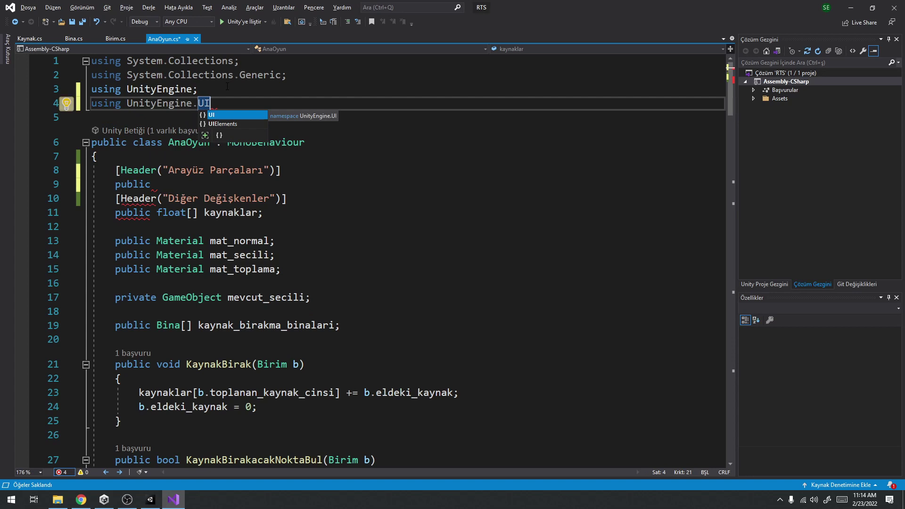
text(;)
Step: Complete the field declaration as 'public Text kaynak0;' under the Arayüz Parçaları header
ctrl+scroll(227, 87, up, 1)
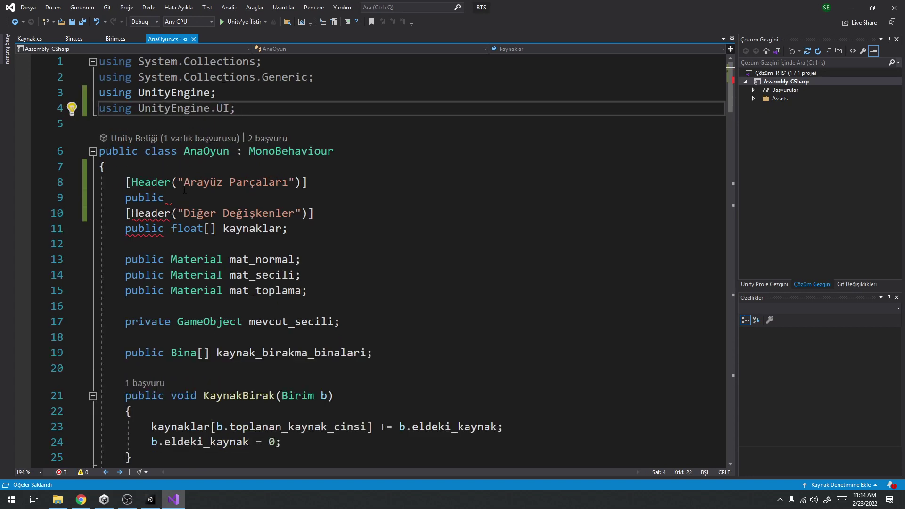
click(208, 195)
text(Text)
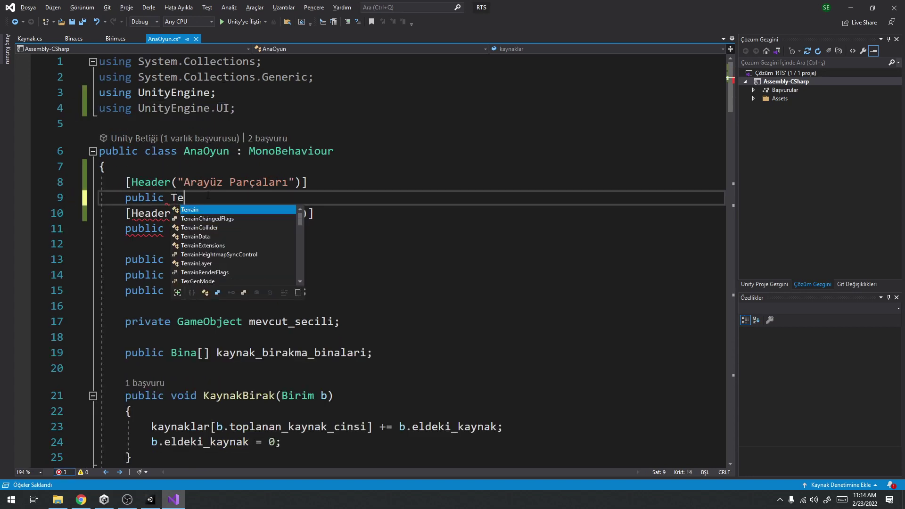
key(Escape)
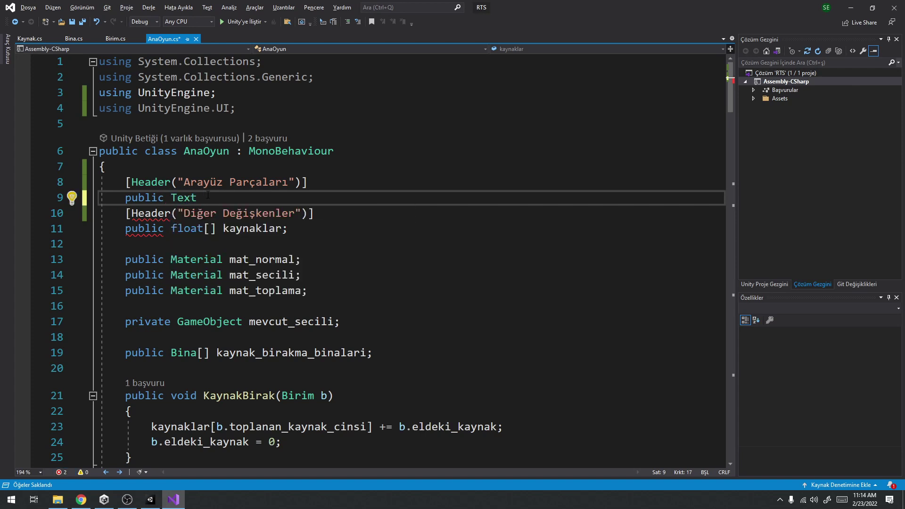
text(kay)
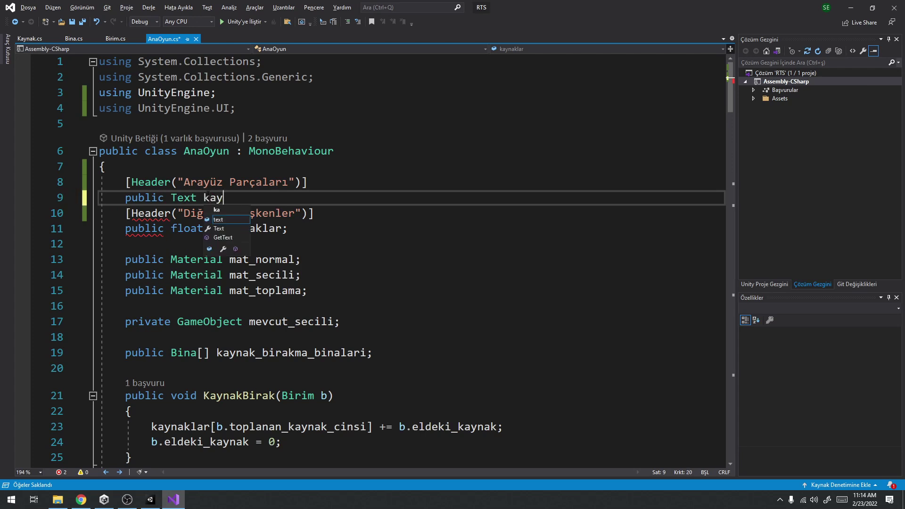
text(nak0)
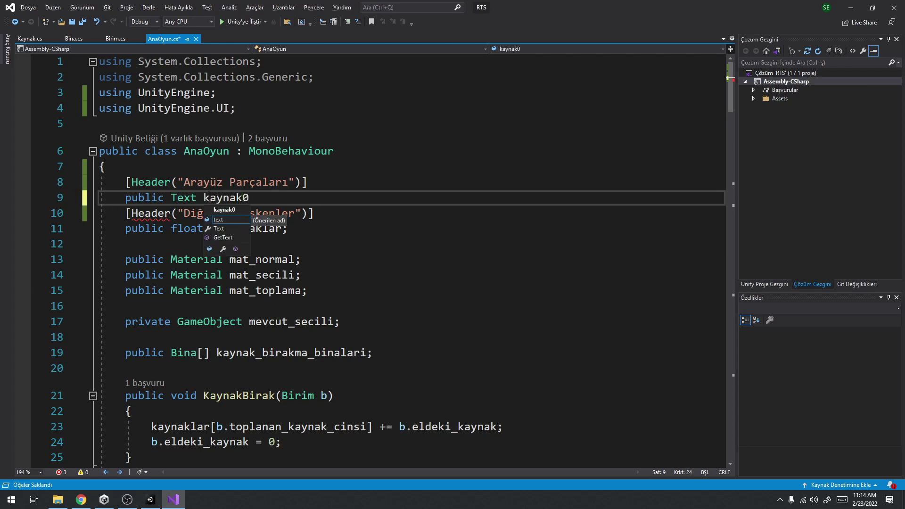
text(;)
key(Return)
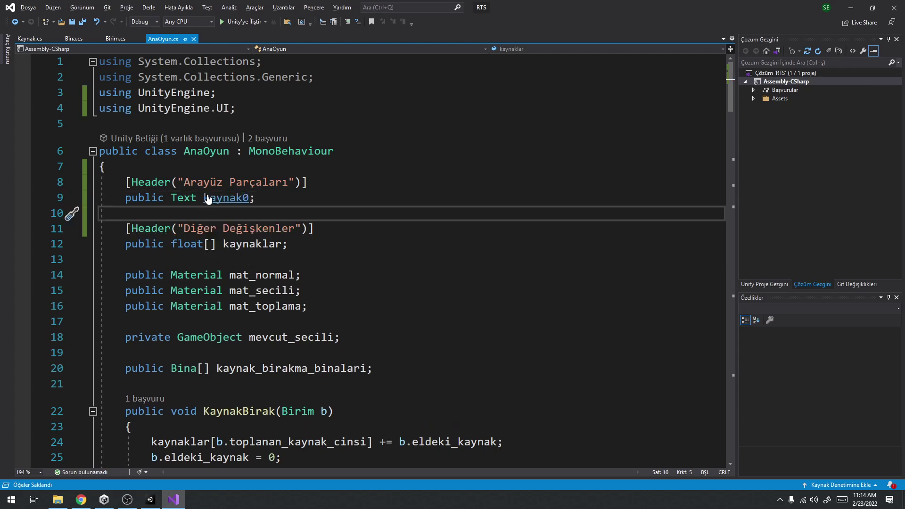
Step: Back in Unity, rename the first Text under KaynakPaneli to Kaynak0_Baslik
click(146, 502)
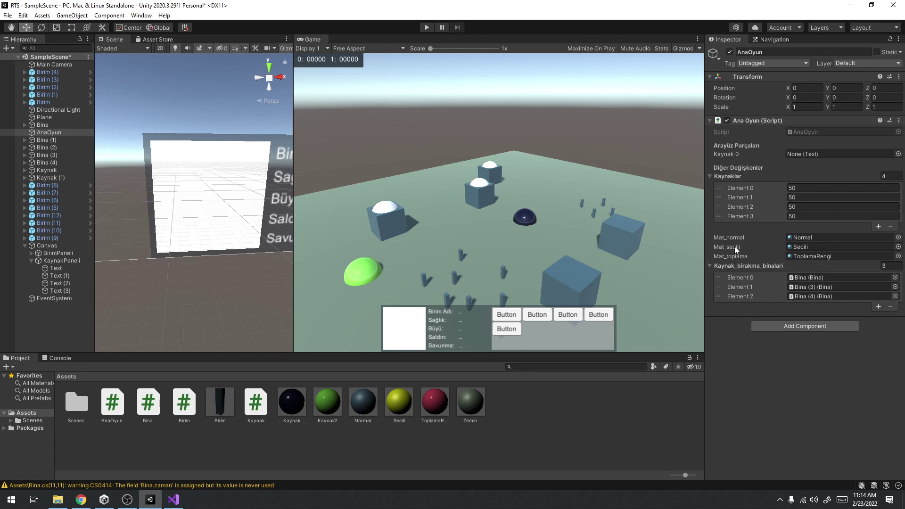
click(734, 146)
click(57, 268)
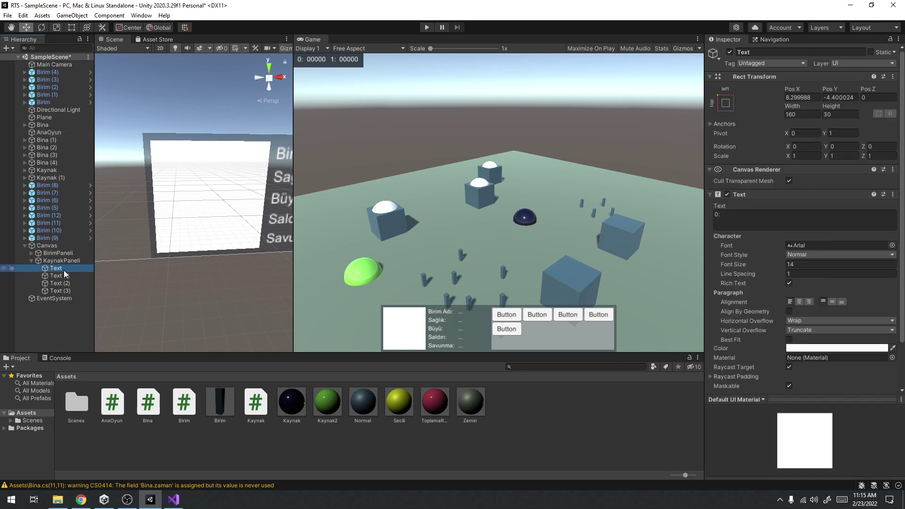
click(59, 270)
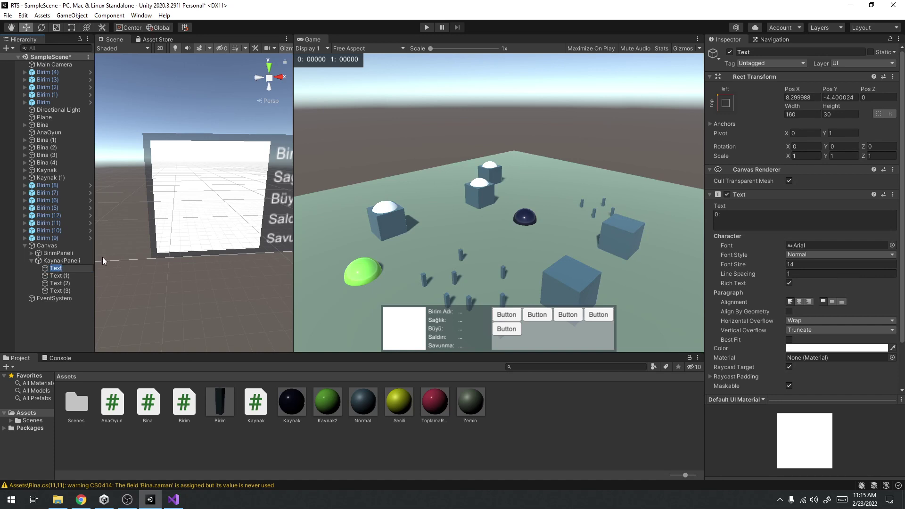
text(Kaynak)
text(0_Basli)
text(k)
key(Return)
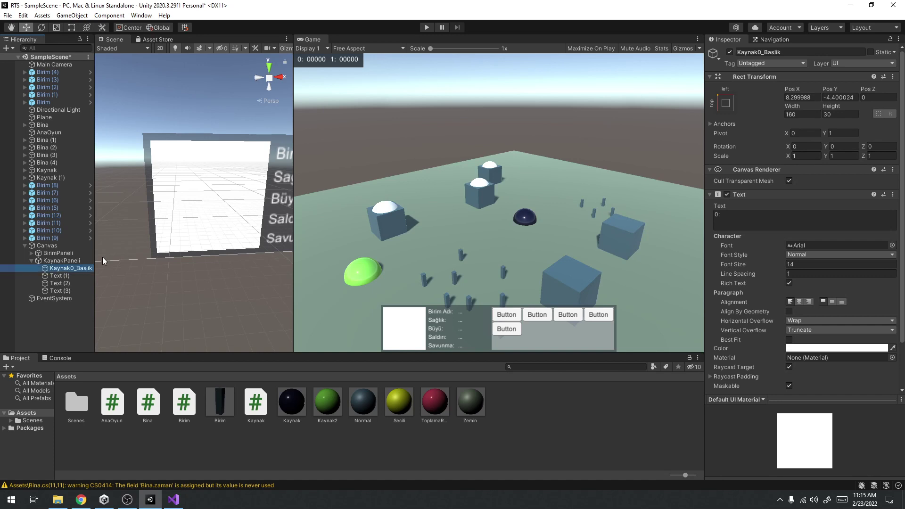
Step: Rename Text (2) to Kaynak1_Baslik
click(64, 284)
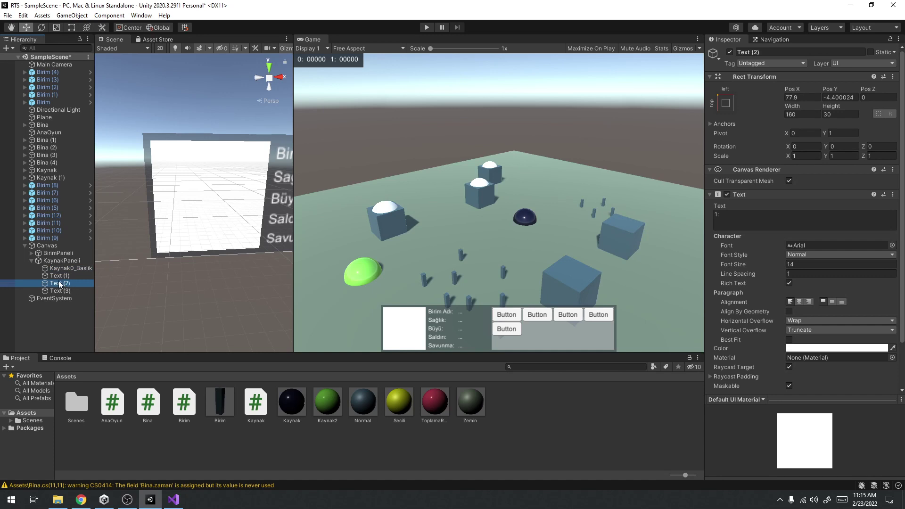
key(F2)
text(Kaynak0_Baslik)
key(Left)
key(Left)
key(Left)
key(BackSpace)
text(1)
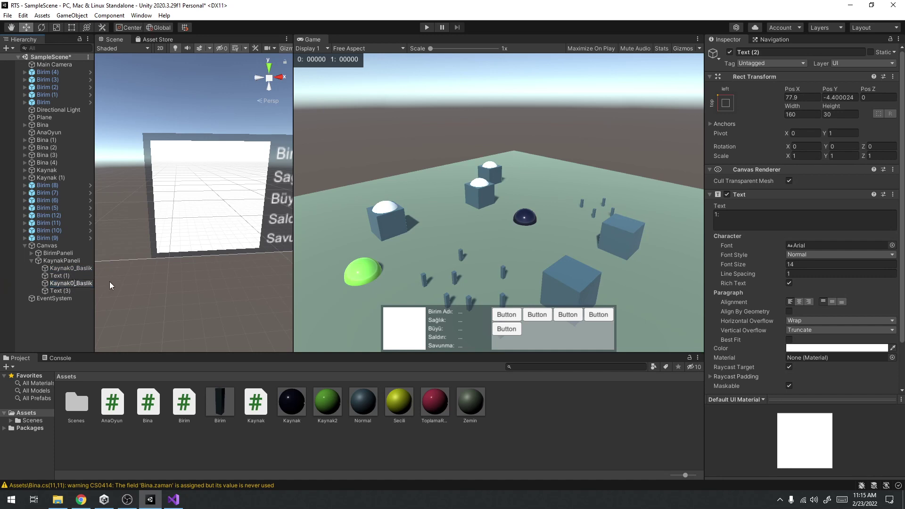
key(Return)
Step: Rename Text (1) to Kaynak0 and Text (3) to Kaynak1, then return to Visual Studio
click(74, 274)
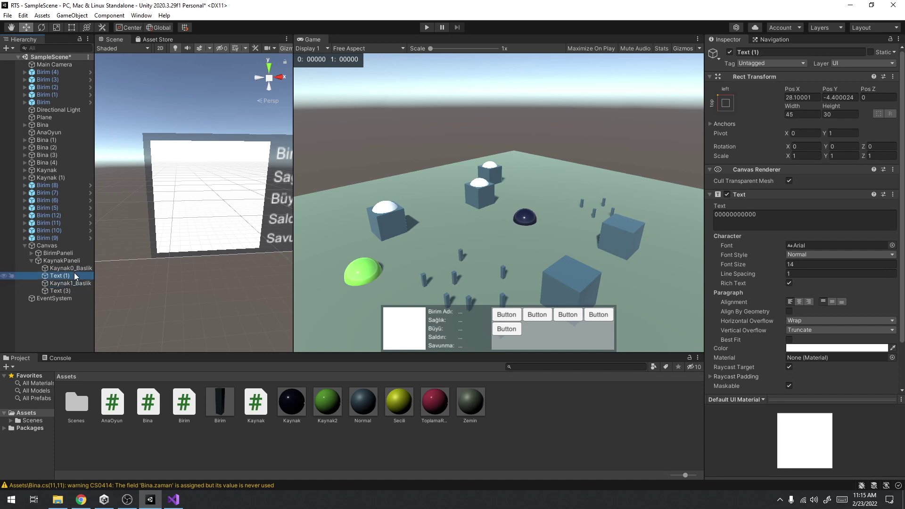
key(F2)
text(Kaynak0)
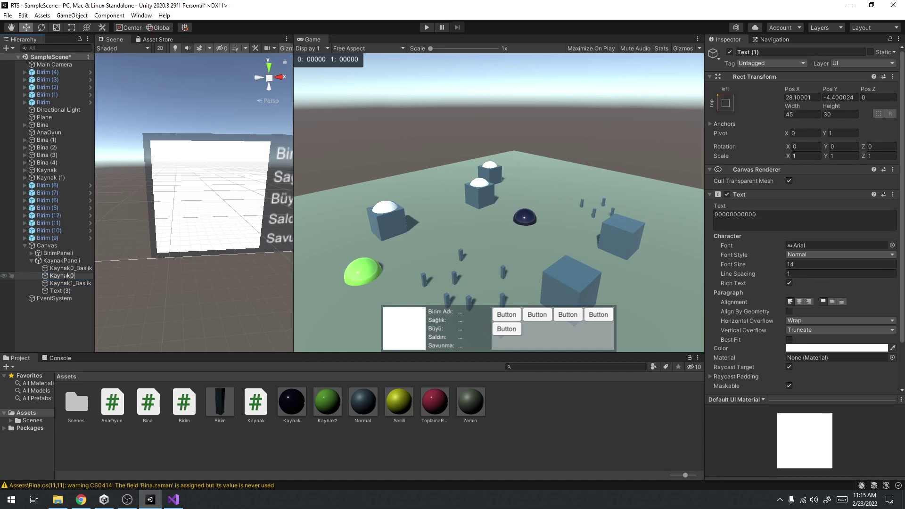
key(Return)
click(67, 296)
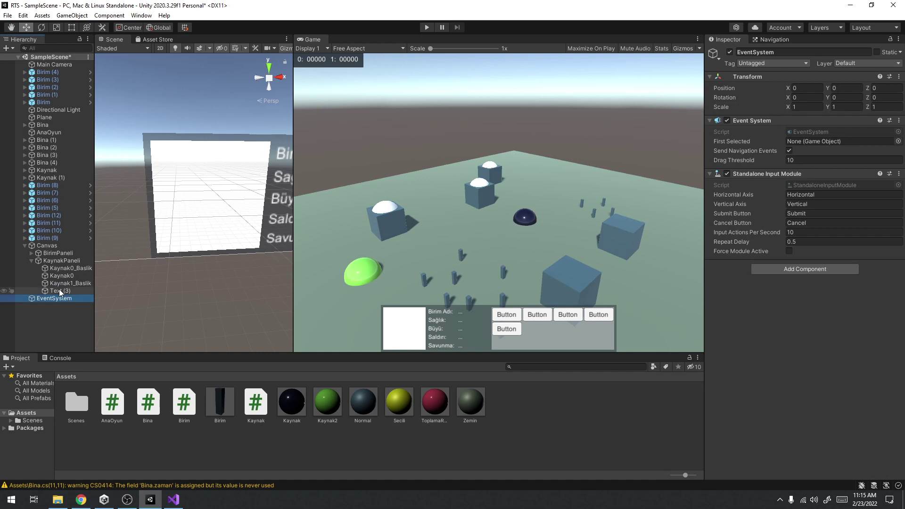
click(66, 291)
click(66, 291)
text(Kaynak1)
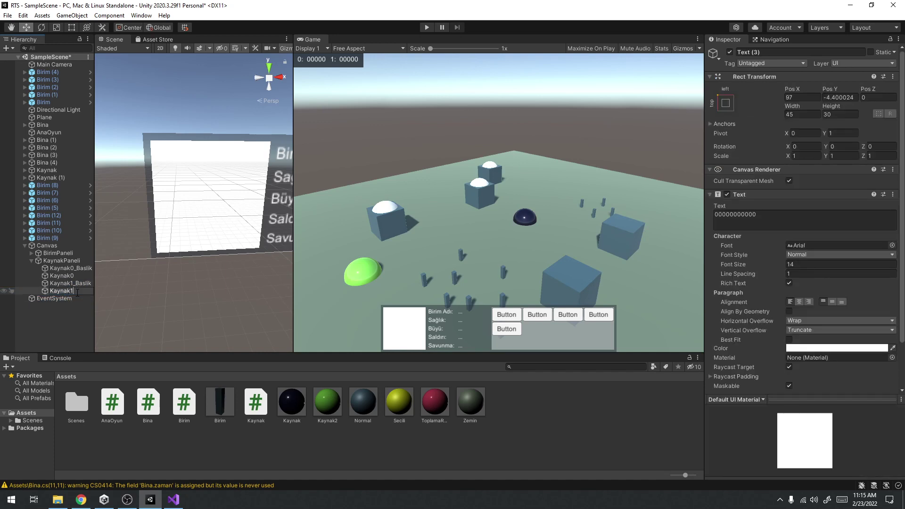
key(Return)
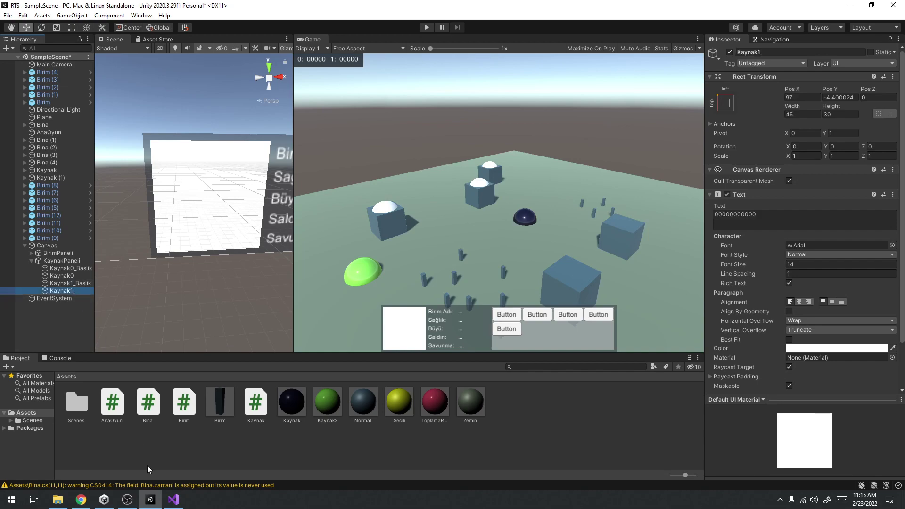
click(174, 500)
Step: Duplicate the kaynak0 declaration as 'public Text kaynak1;'
click(262, 197)
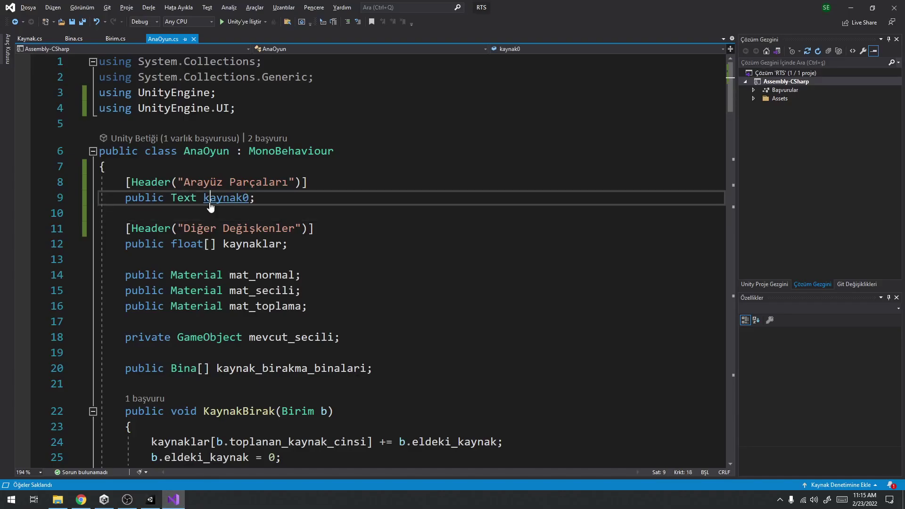
key(ctrl+c)
key(ctrl+v)
double_click(227, 213)
text(kaynak)
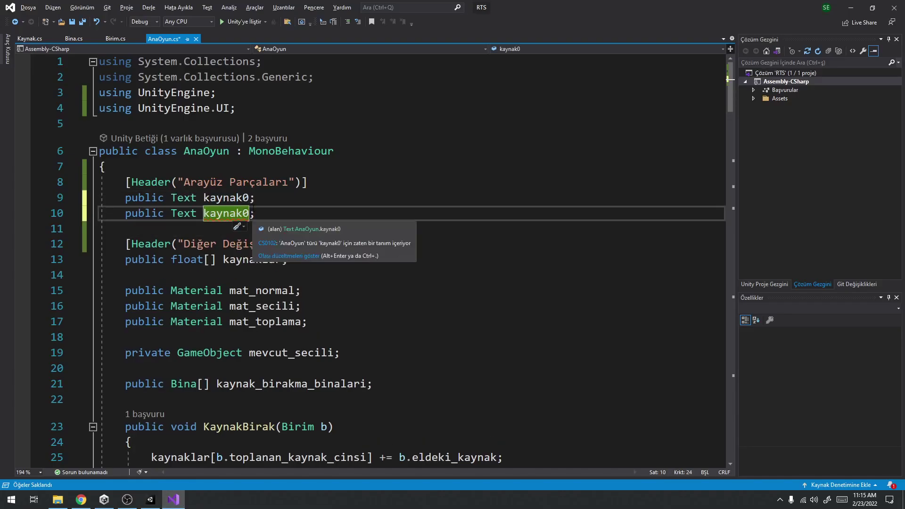
text(1)
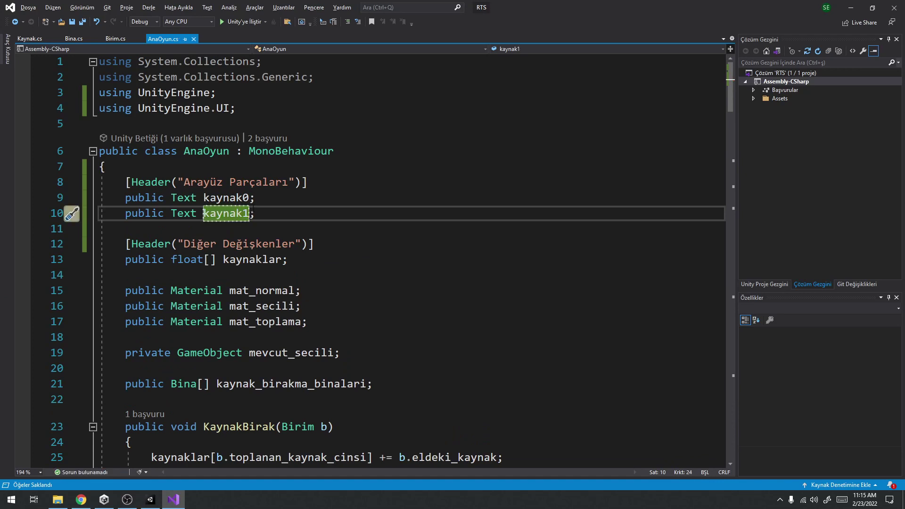
Step: Begin a new 'public GameObject' field declaration below kaynak1
click(257, 217)
key(Return)
key(Return)
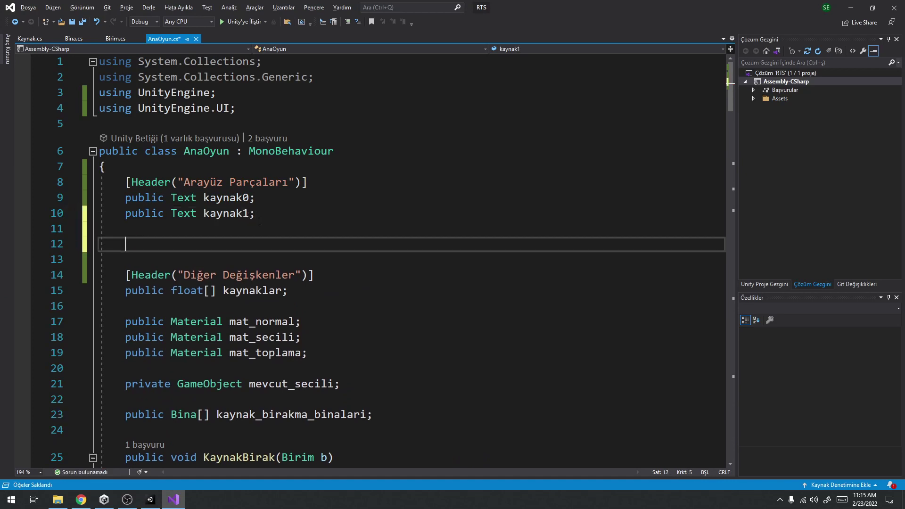
text(p)
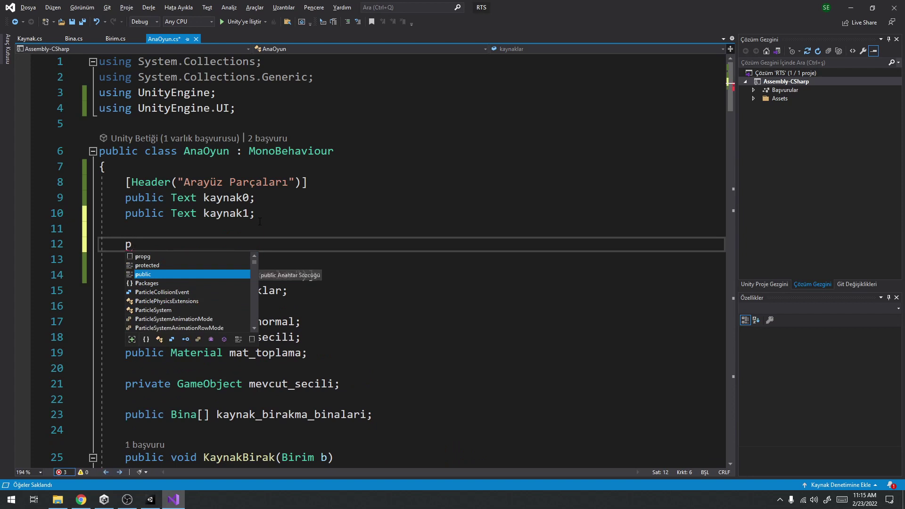
text(ubli)
key(Tab)
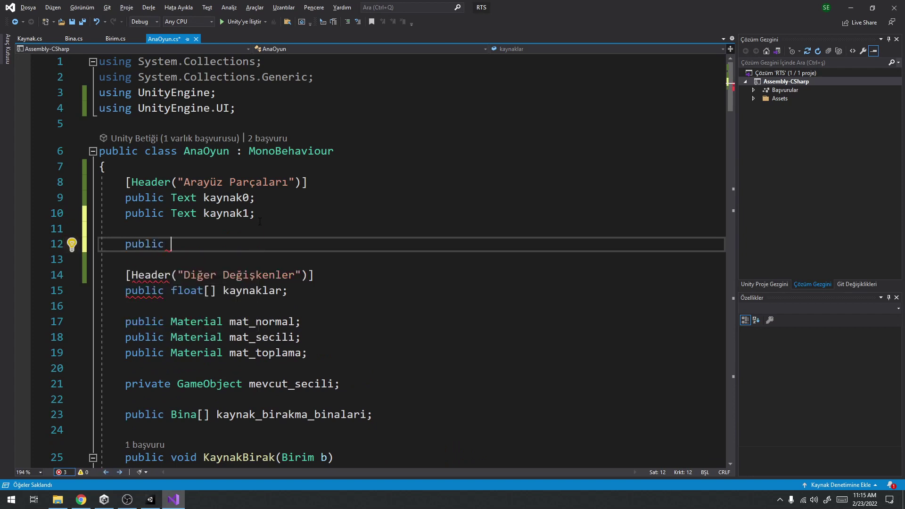
text(Pane)
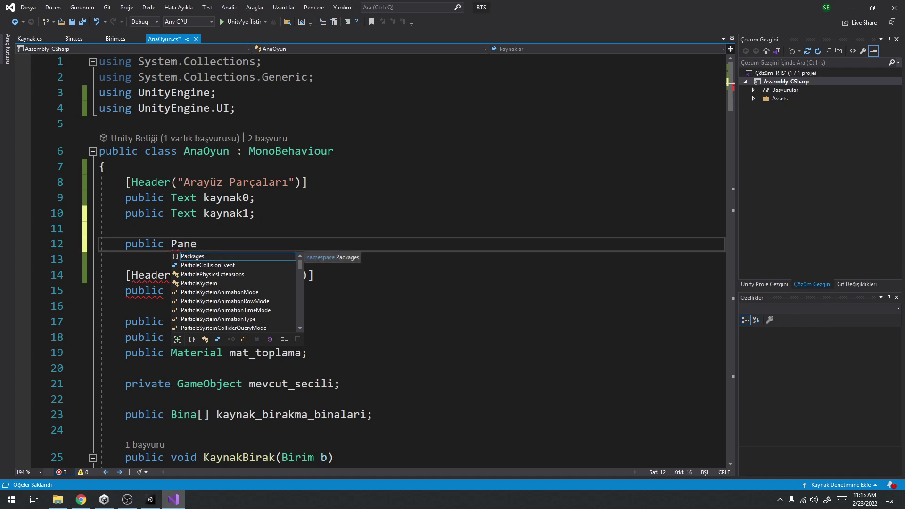
key(BackSpace)
key(BackSpace)
key(BackSpace)
key(BackSpace)
text(Game)
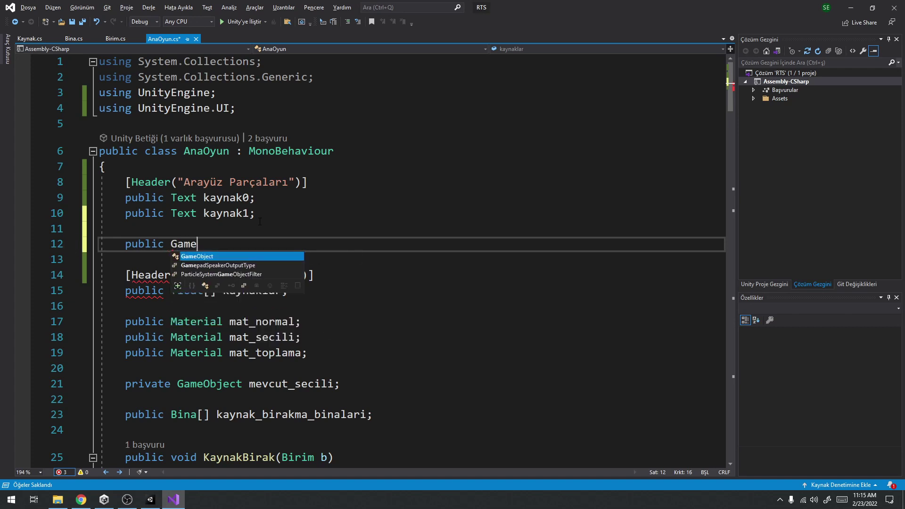
key(Tab)
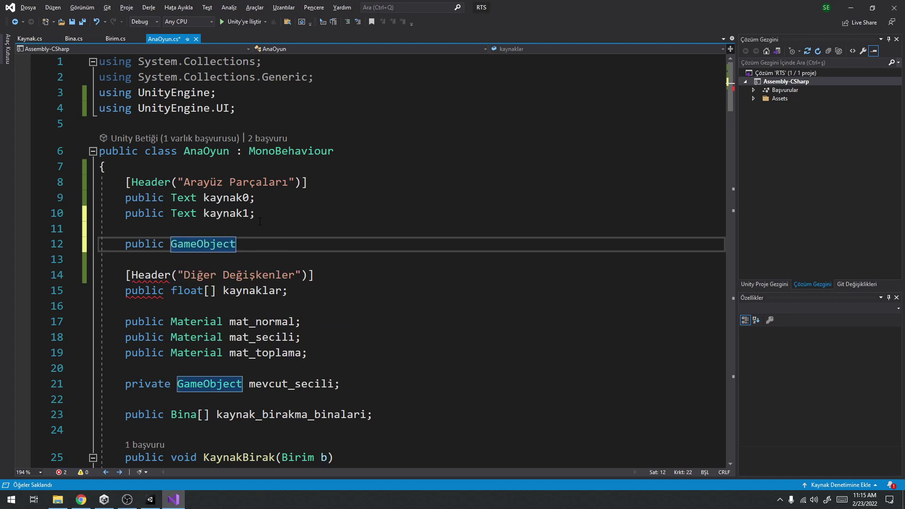
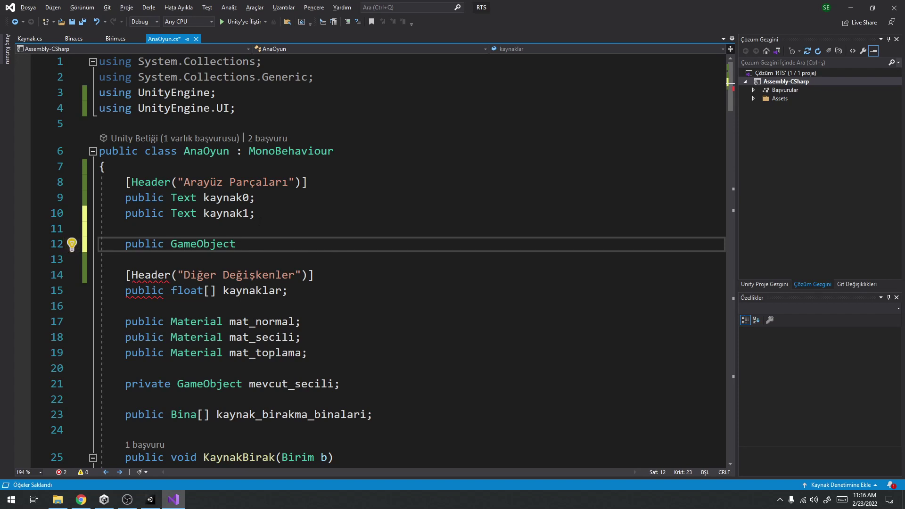
Step: Declare the public GameObject birimPaneli field in AnaOyun.cs
text(birimPa)
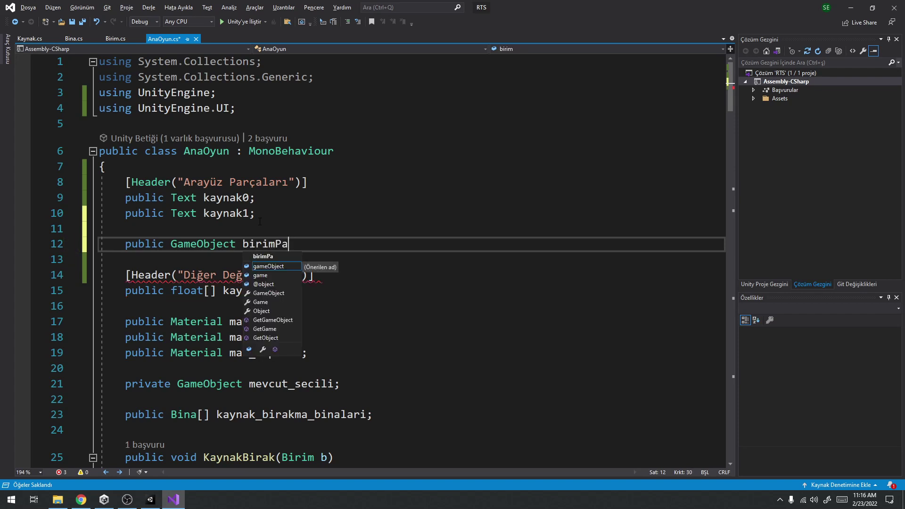
text(neli{)
key(Return)
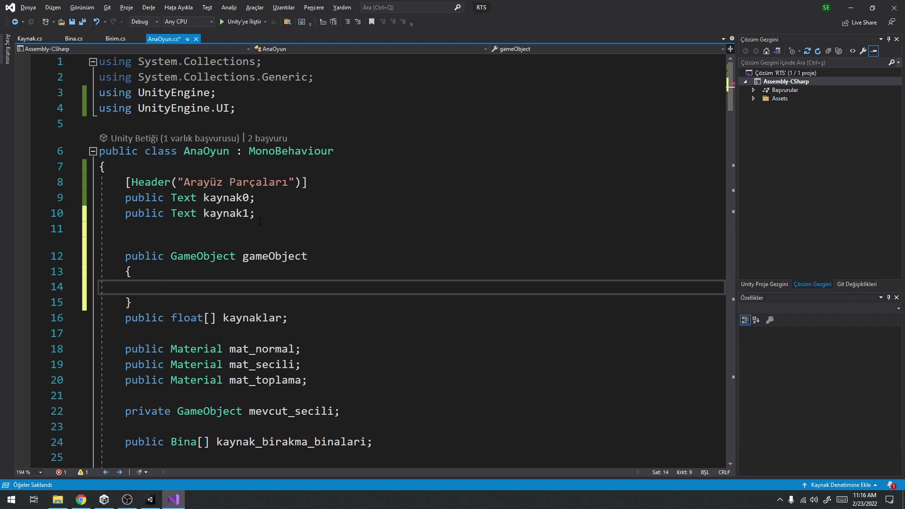
key(ctrl+z)
key(ctrl+z)
text(;)
key(Return)
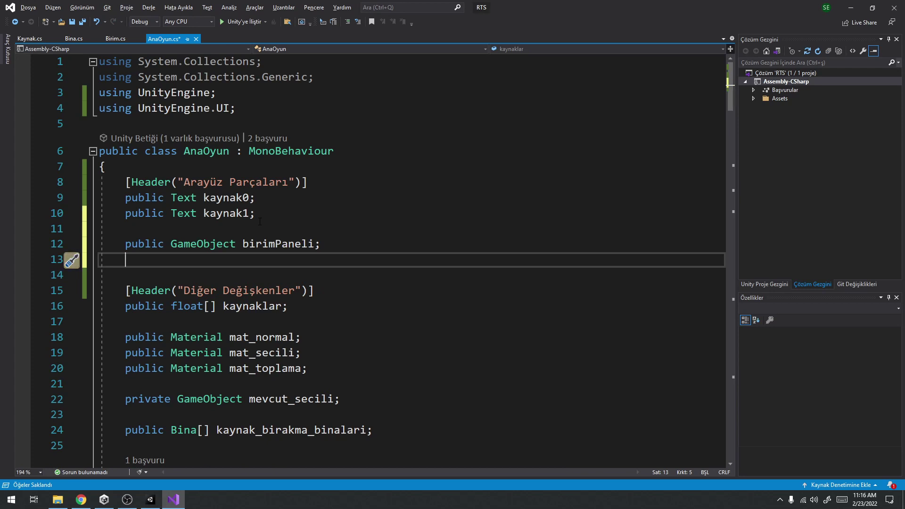
Step: Add public Text fields birim_can, birim_saldiri, birim_savunma and birim_buyu
key(Return)
text(public )
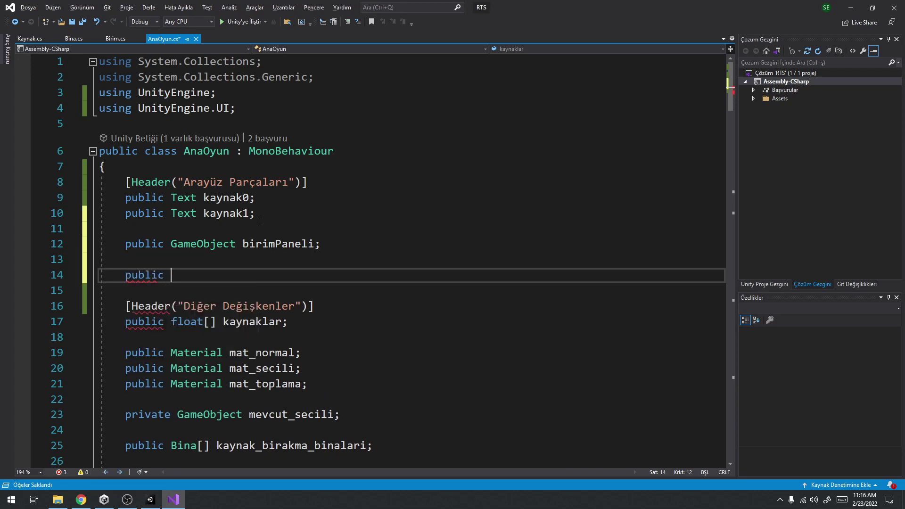
text(Tex)
key(Tab)
text(b)
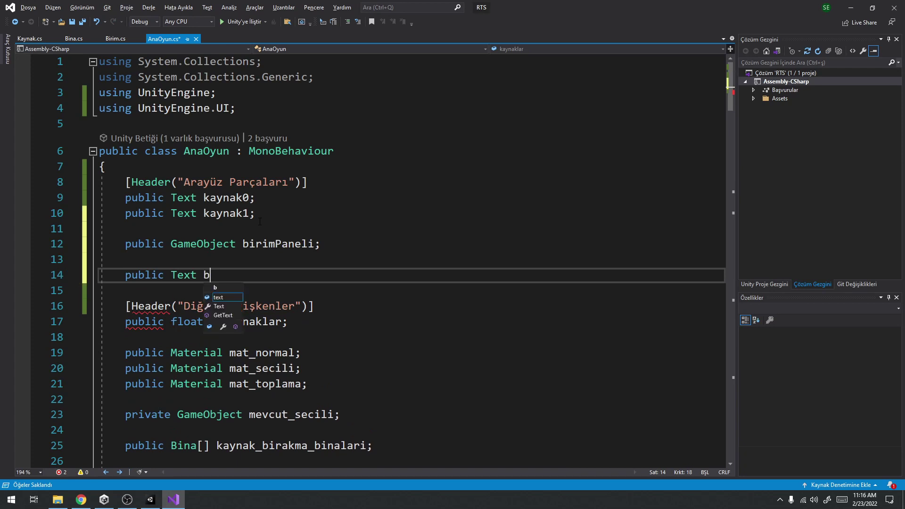
text(irim_can)
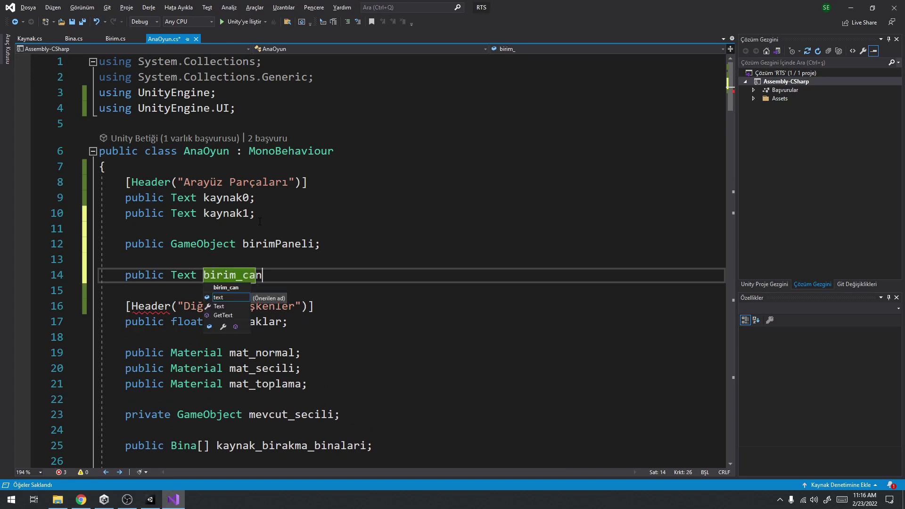
text(;)
key(ctrl+d)
key(Left)
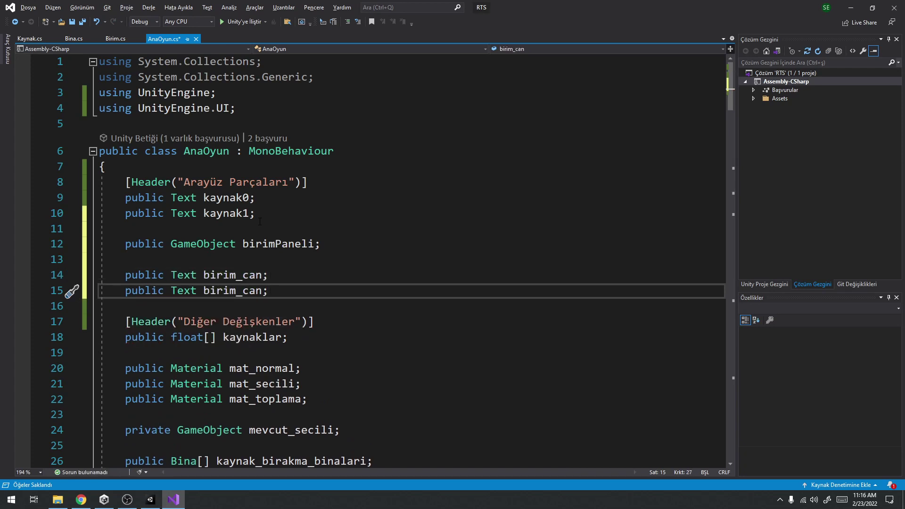
key(BackSpace)
key(BackSpace)
key(BackSpace)
text(sal)
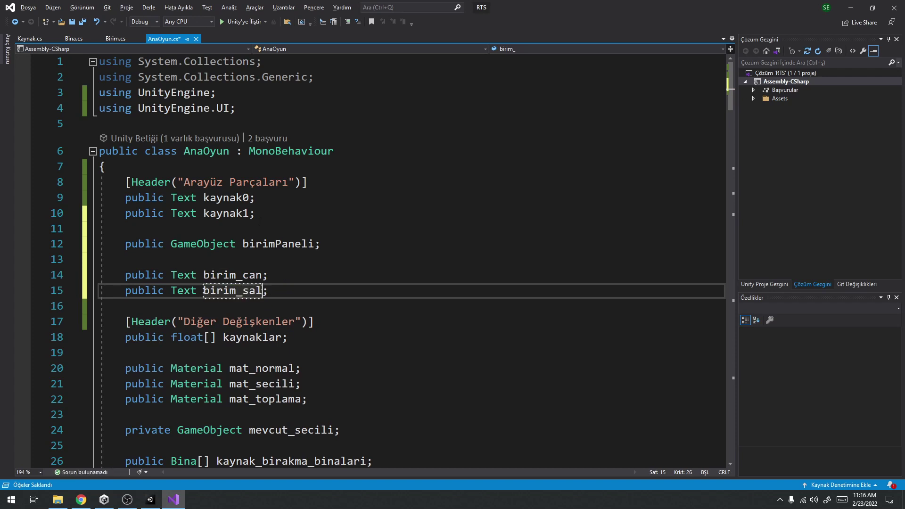
text(diri)
key(ctrl+d)
key(BackSpace)
key(BackSpace)
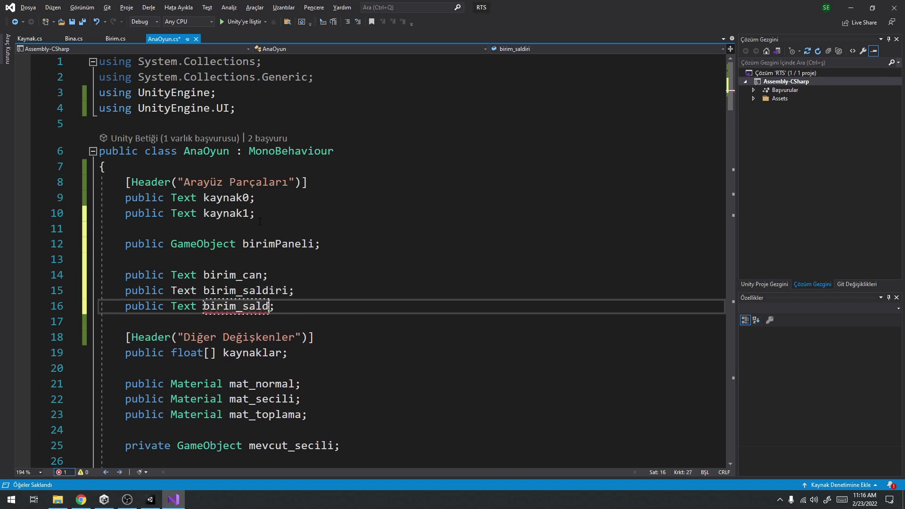
key(BackSpace)
key(BackSpace)
key(BackSpace)
text(vunma)
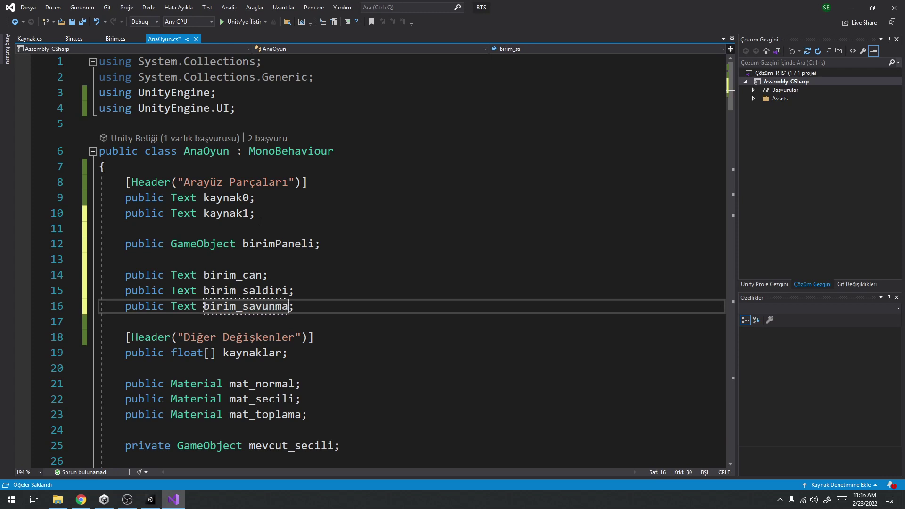
key(ctrl+d)
key(BackSpace)
key(BackSpace)
key(BackSpace)
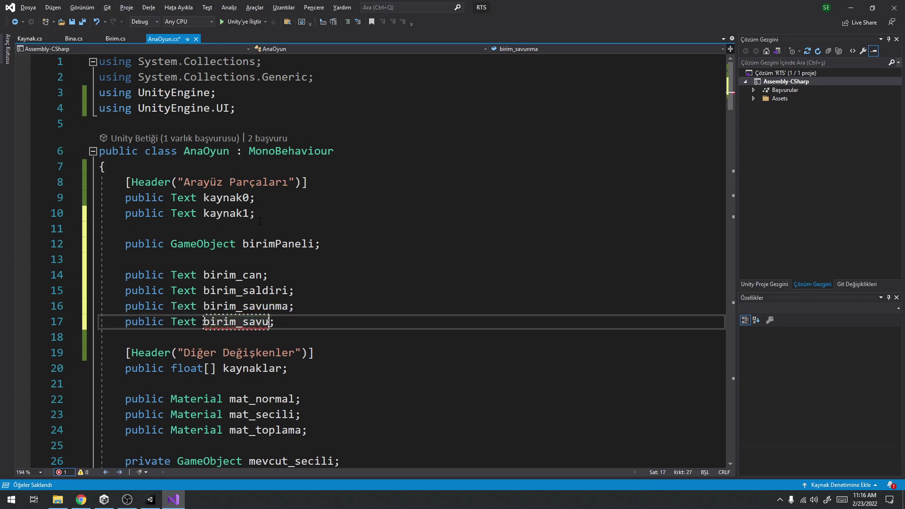
key(BackSpace)
key(BackSpace)
key(BackSpace)
key(BackSpace)
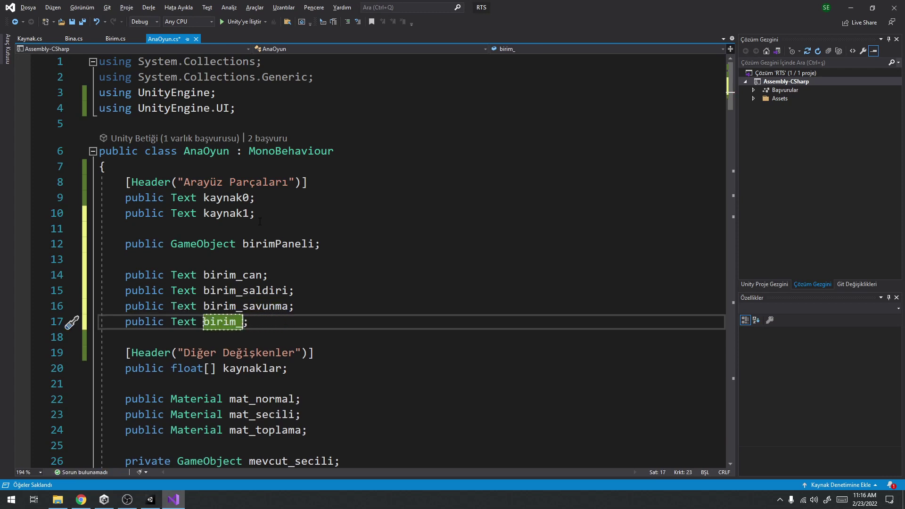
text(buyu)
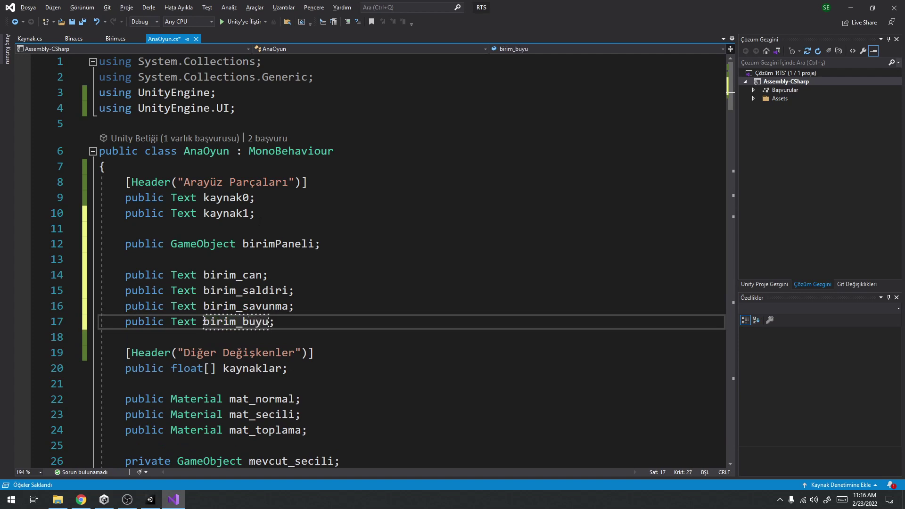
Step: Add a public Text birim_isim field above birim_can, then check the kaynak0 declaration
key(Up)
key(Up)
key(Up)
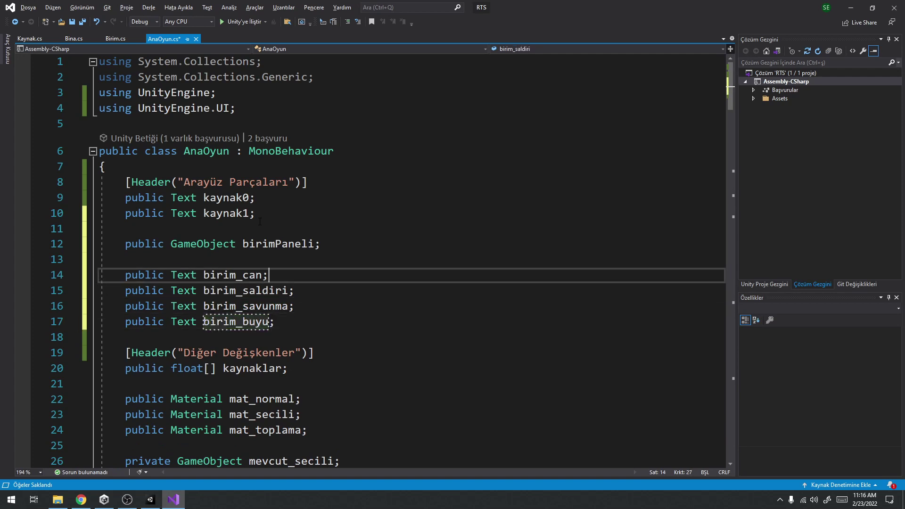
key(ctrl+d)
key(Left)
key(BackSpace)
key(BackSpace)
key(BackSpace)
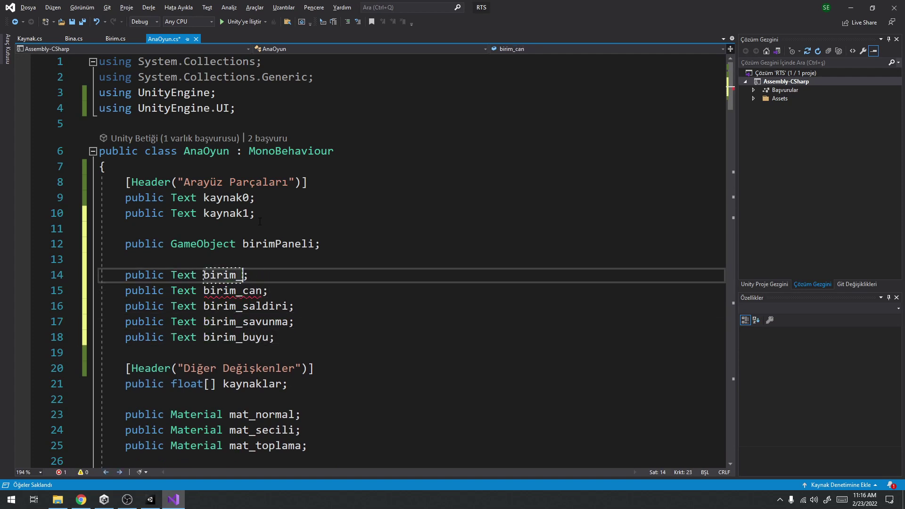
text(isim)
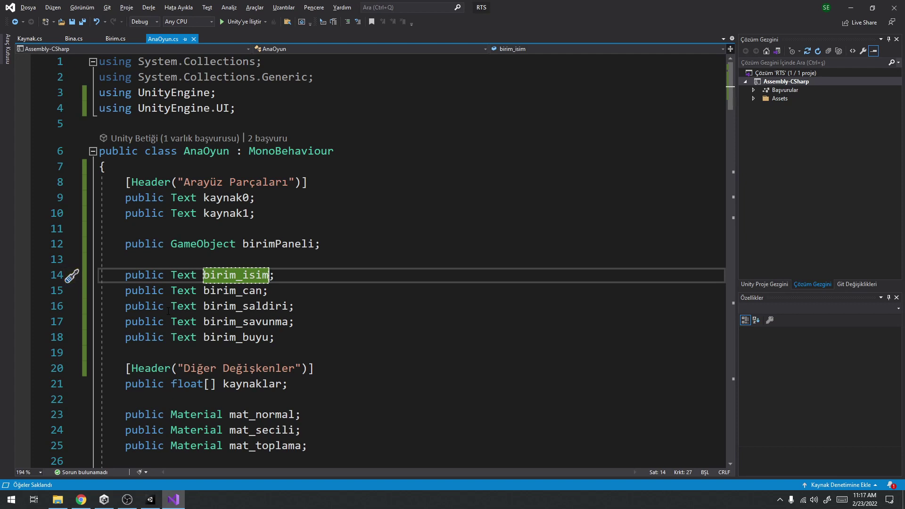
click(223, 198)
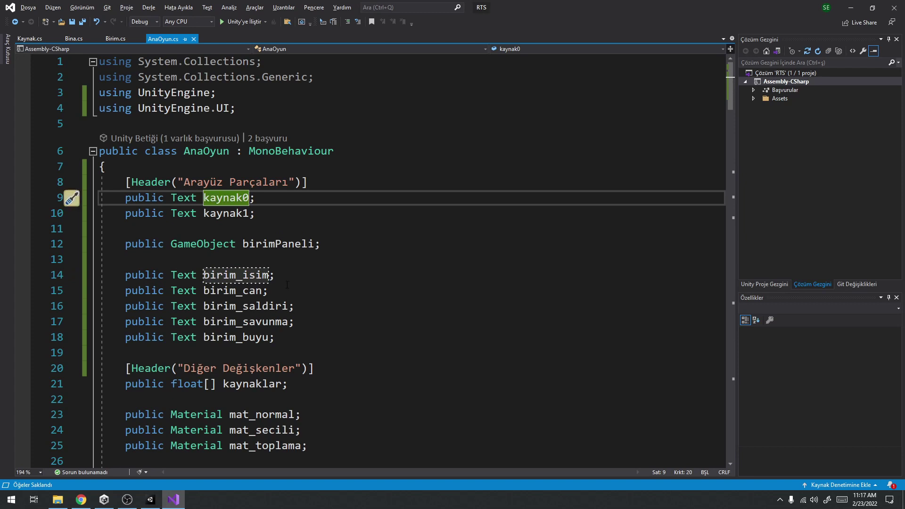
click(230, 198)
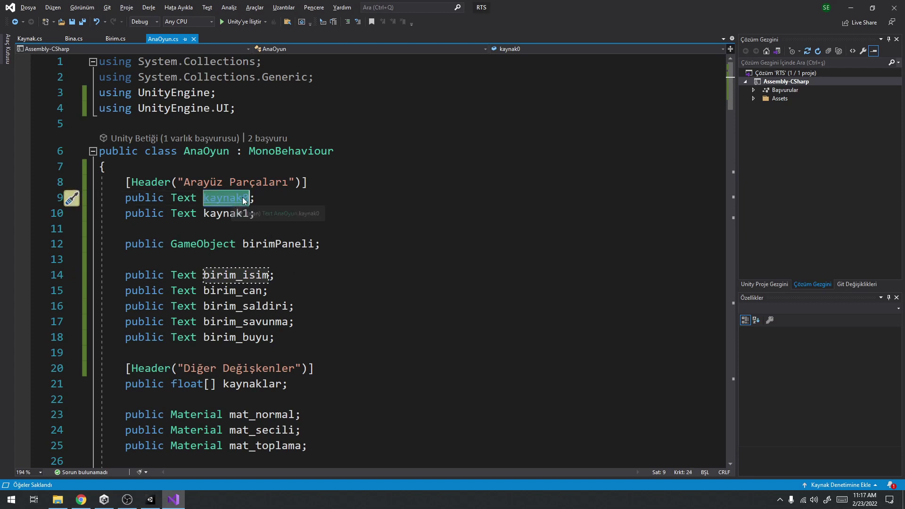
Step: Scroll through AnaOyun.cs to review its code
scroll(317, 335, down, 3)
scroll(317, 336, down, 8)
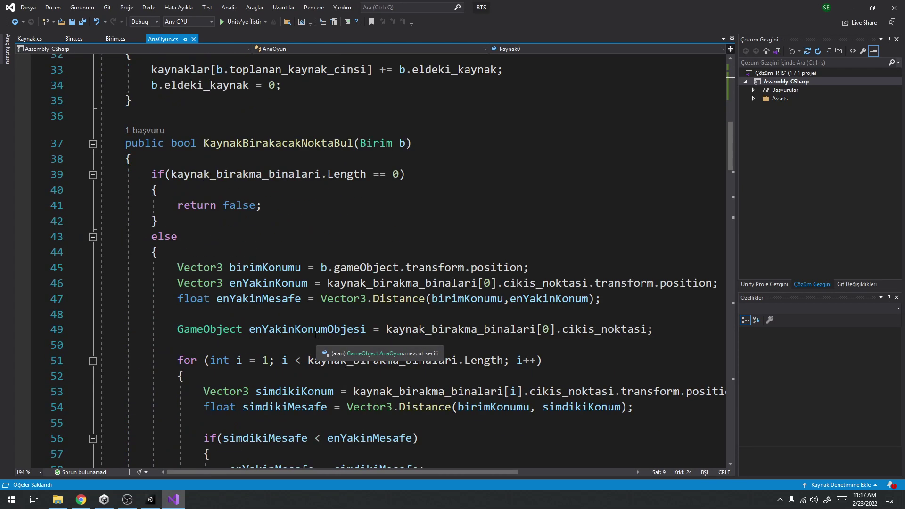
scroll(317, 335, down, 9)
scroll(317, 336, down, 9)
scroll(317, 335, down, 9)
scroll(315, 330, down, 11)
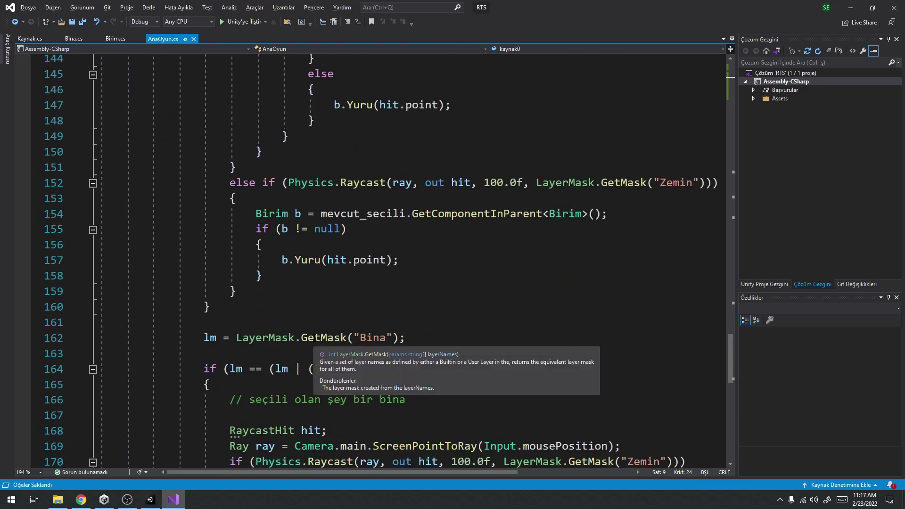
scroll(315, 330, down, 8)
scroll(315, 330, up, 5)
scroll(315, 330, up, 3)
scroll(315, 330, up, 9)
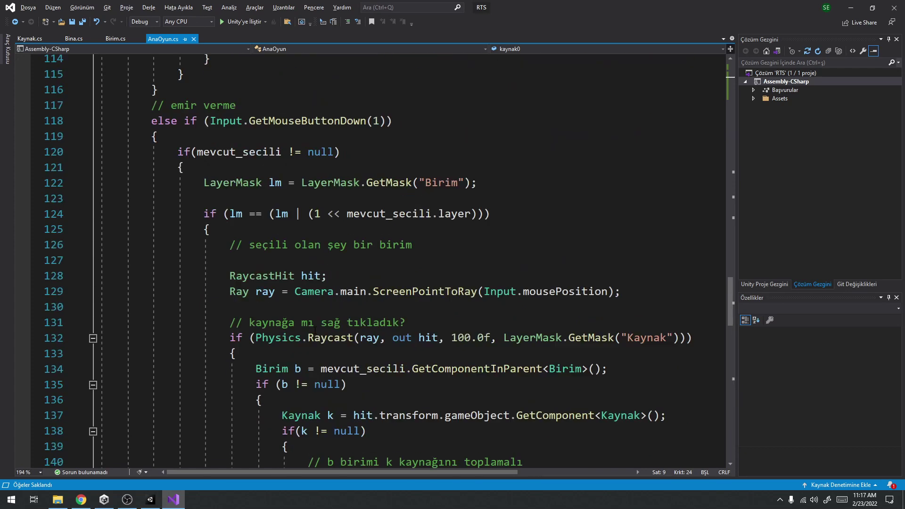
scroll(315, 330, up, 4)
ctrl+scroll(315, 330, down, 4)
scroll(315, 330, up, 7)
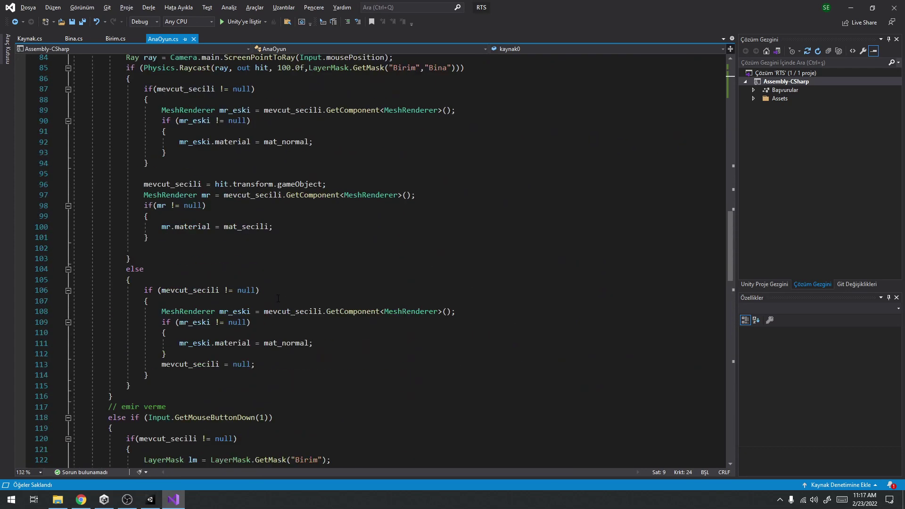
scroll(315, 330, up, 8)
Step: In Birim.cs, find the KaynakBirak call on line 110 and jump to its definition
click(116, 39)
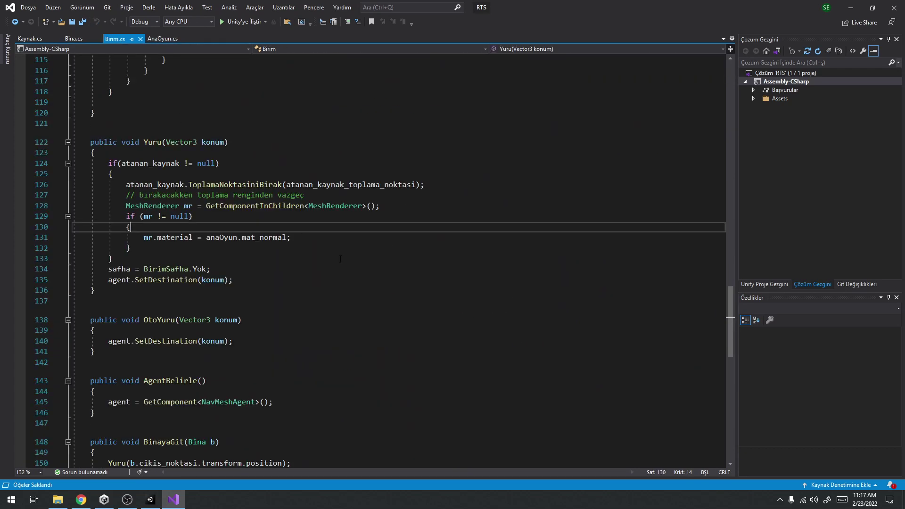
click(153, 163)
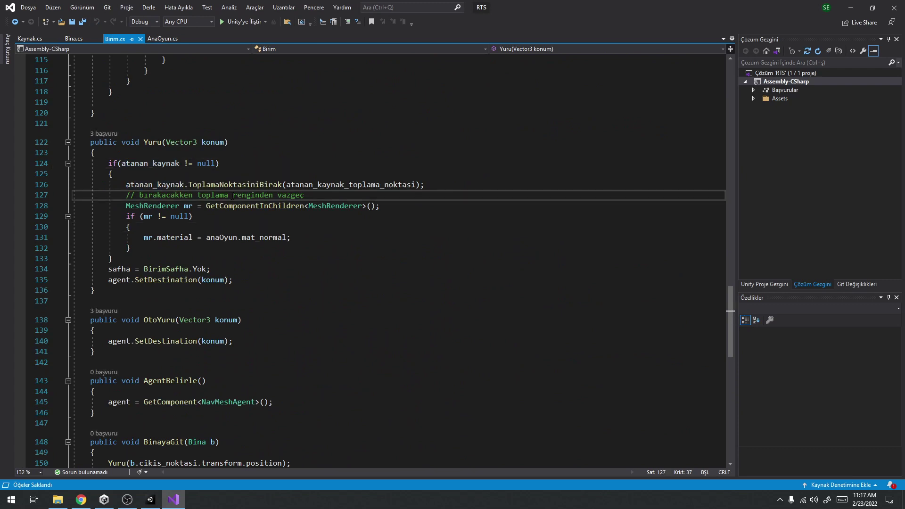
click(127, 268)
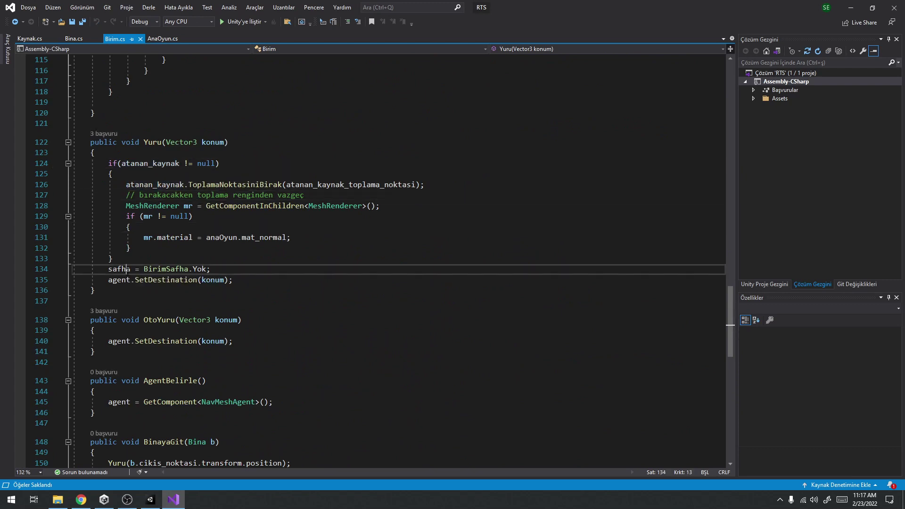
scroll(271, 312, down, 7)
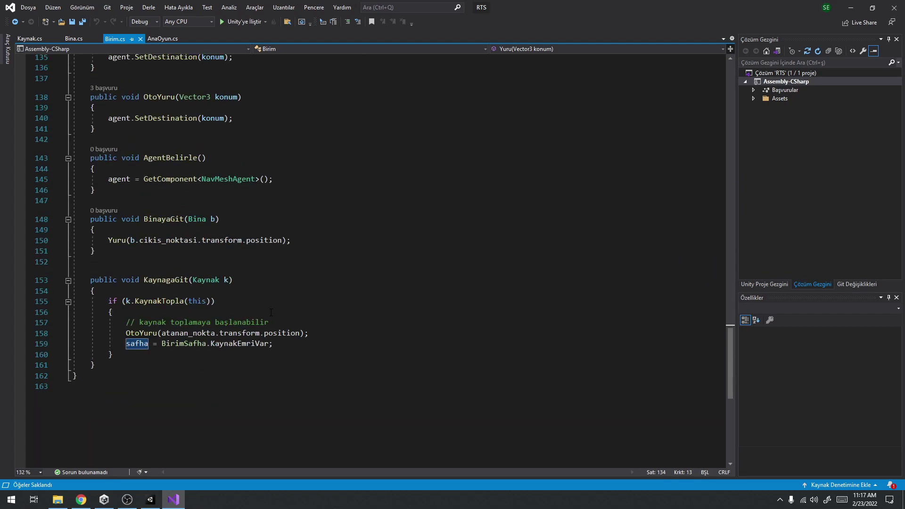
click(147, 280)
scroll(152, 307, up, 8)
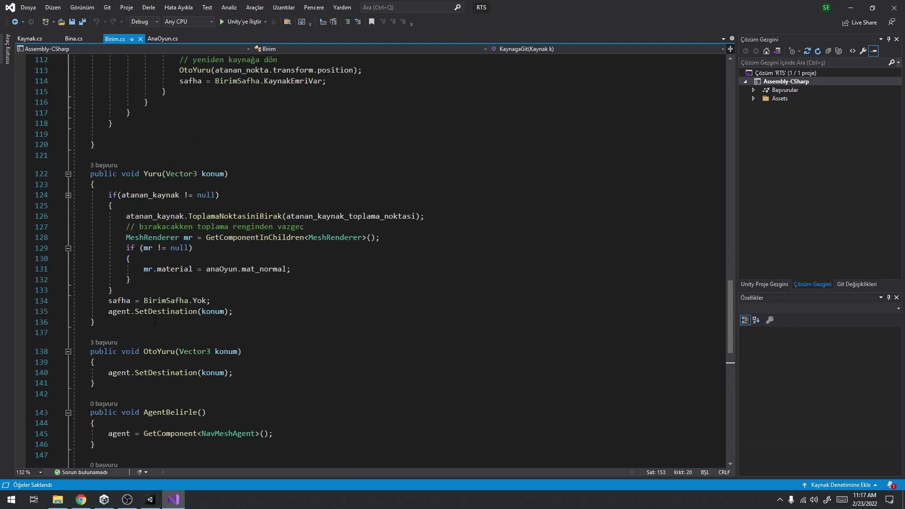
scroll(155, 322, up, 8)
click(213, 240)
click(242, 197)
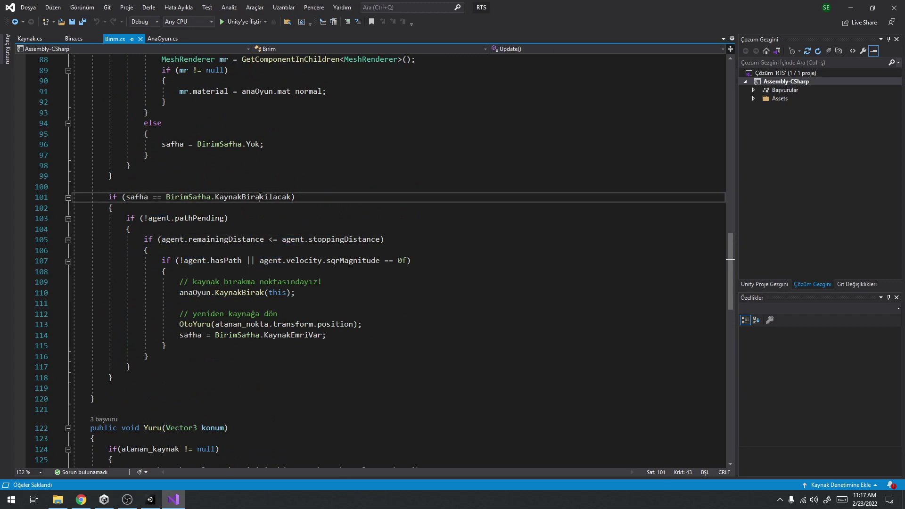
click(225, 282)
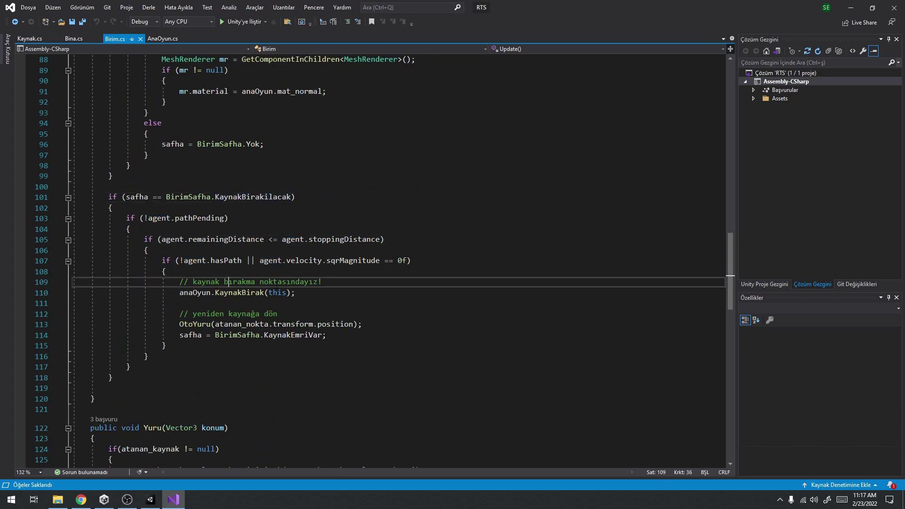
click(247, 293)
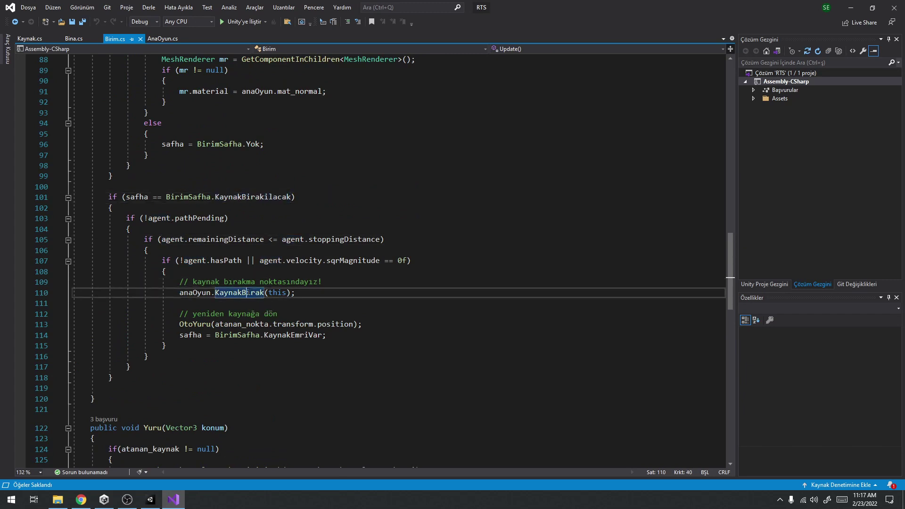
click(190, 293)
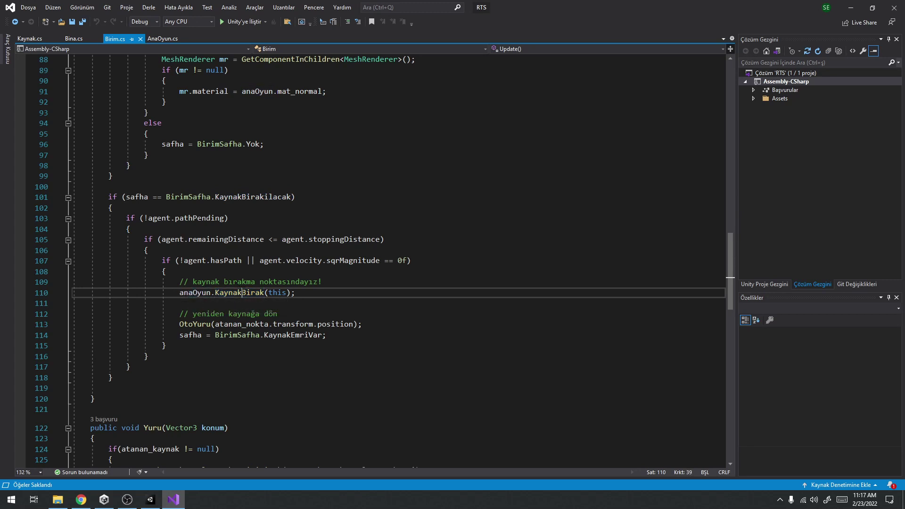
ctrl+click(231, 292)
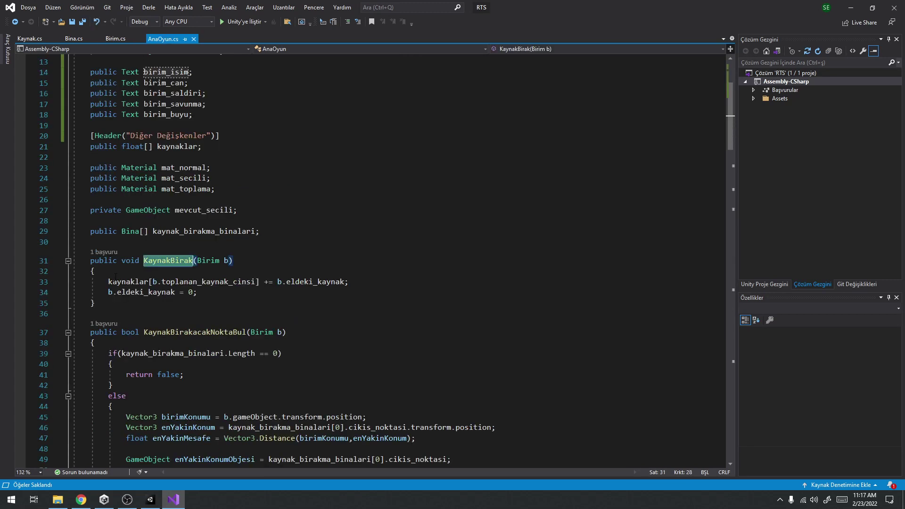
Step: Below the b.eldeki_kaynak = 0 line in KaynakBirak, insert a switch() statement
drag(212, 292, 57, 282)
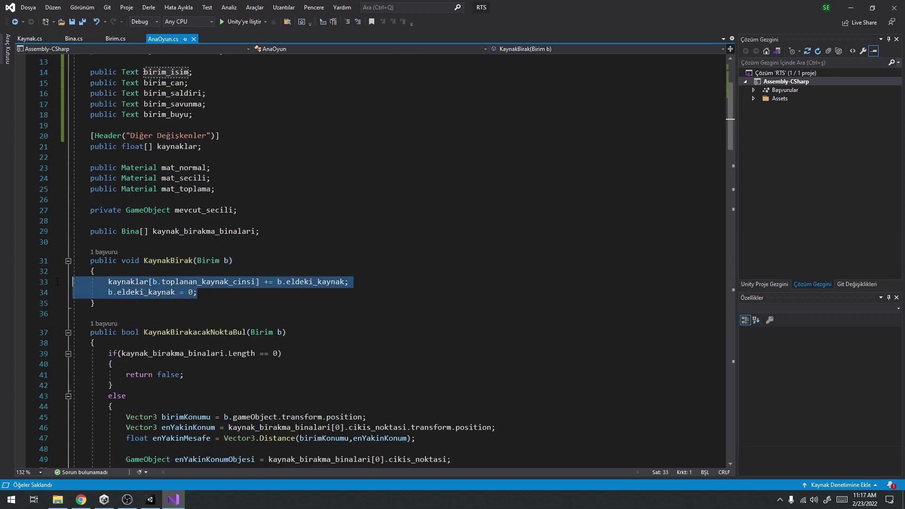
drag(197, 293, 77, 282)
click(238, 291)
key(Return)
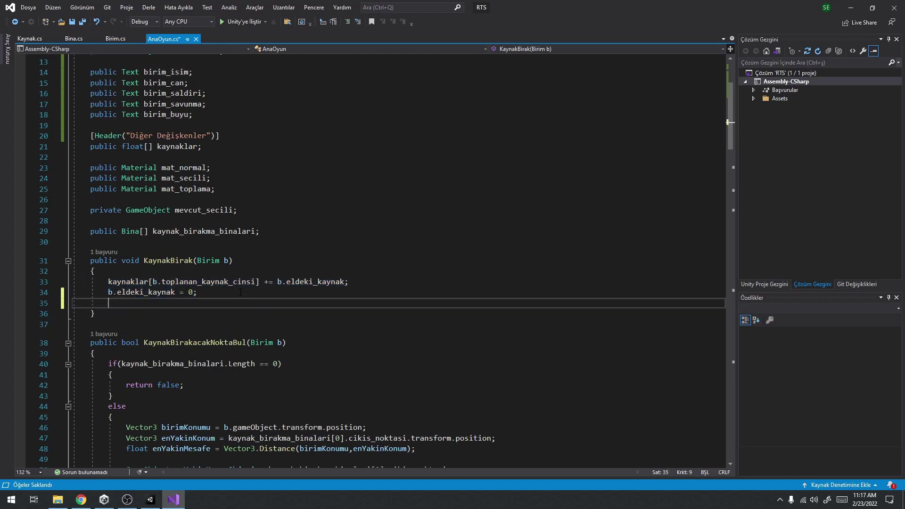
text(kaynak0)
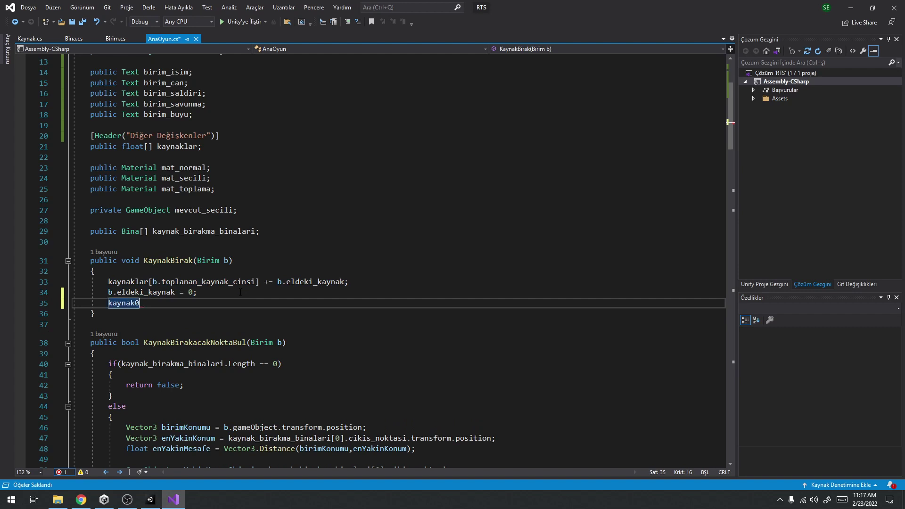
key(ctrl+z)
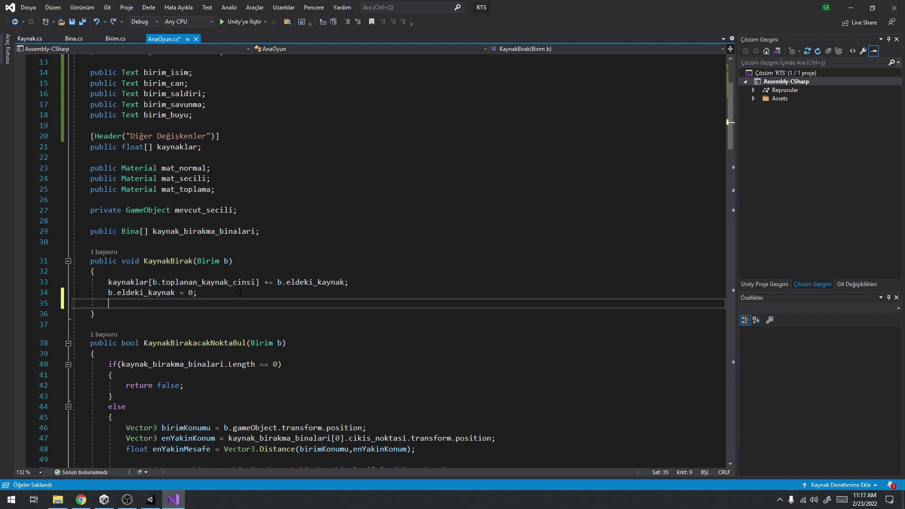
text(if)
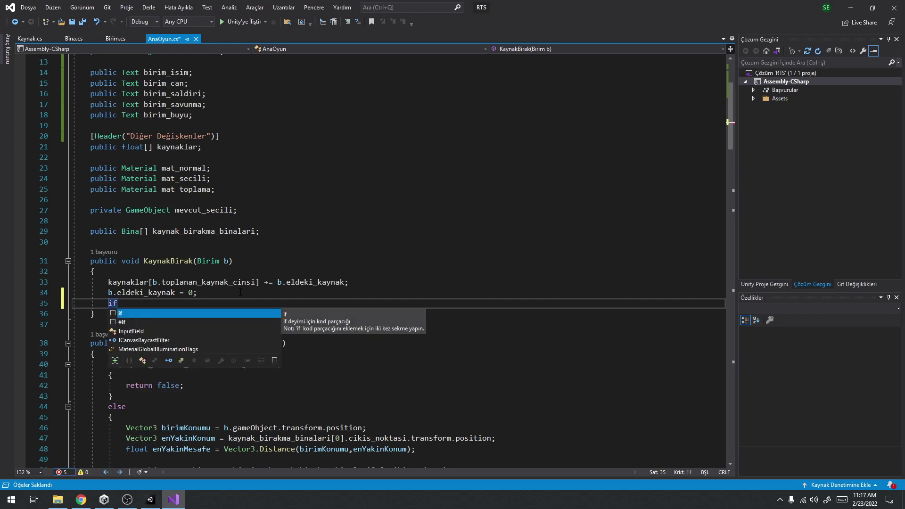
text(()
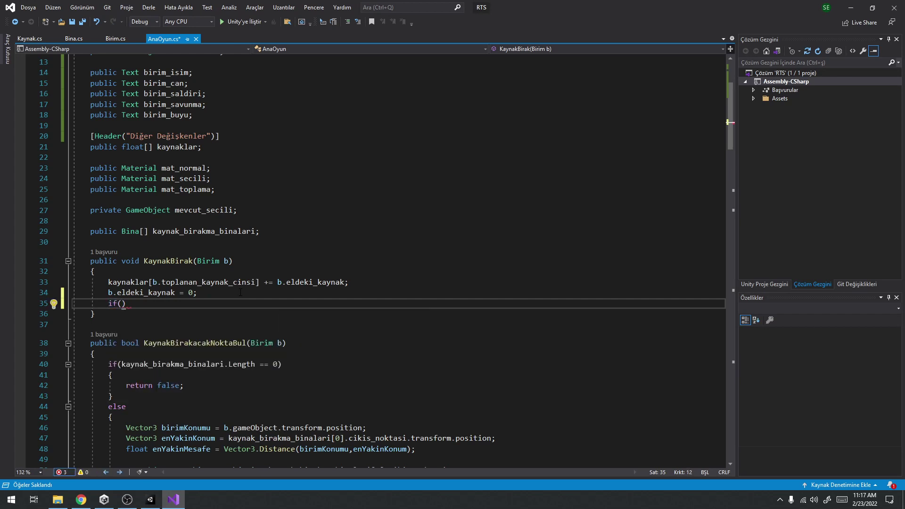
key(BackSpace)
key(BackSpace)
key(BackSpace)
text(swi)
key(Tab)
Step: Write switch (b.toplanan_kaynak_cinsi) with an opening brace and a case 0: label
text(()
ctrl+scroll(242, 292, up, 5)
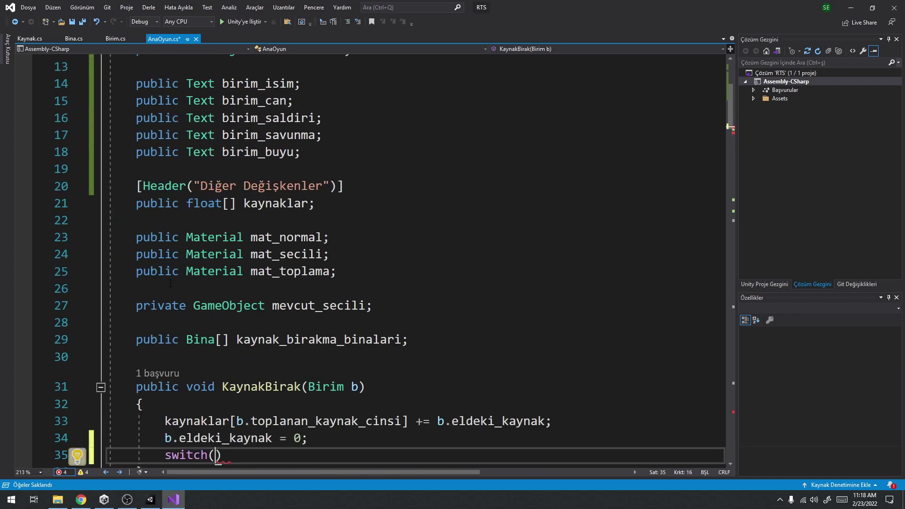
scroll(208, 265, down, 4)
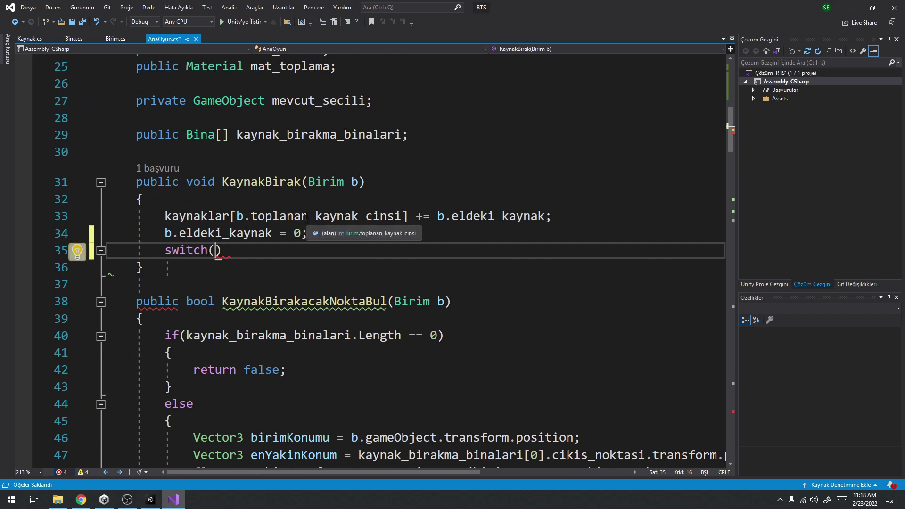
text(b.t)
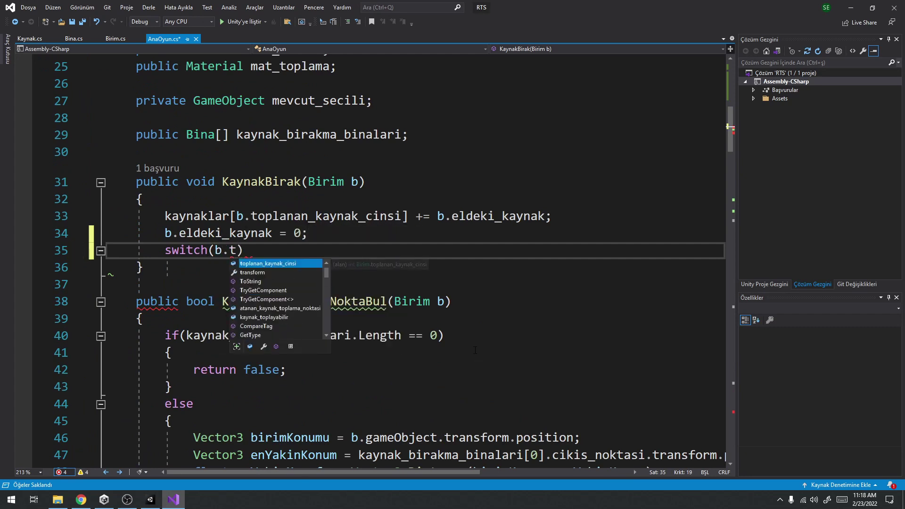
key(Tab)
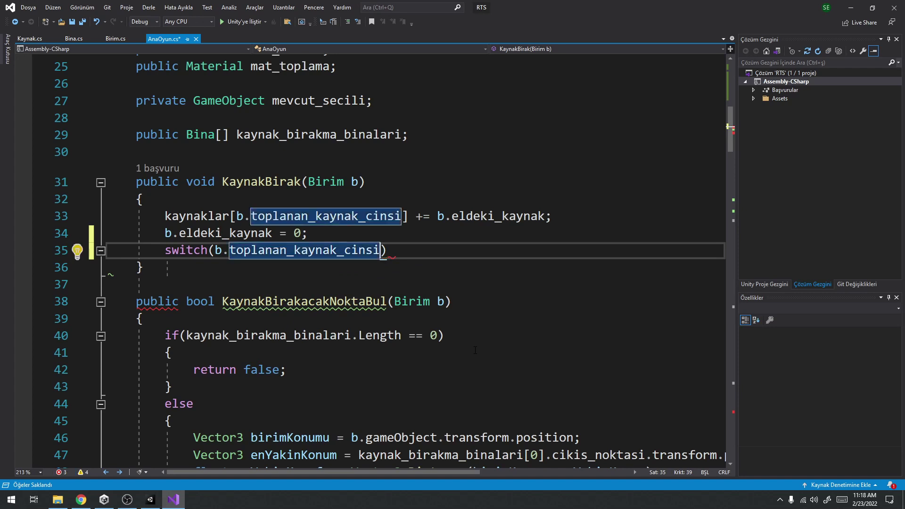
text() {)
key(Return)
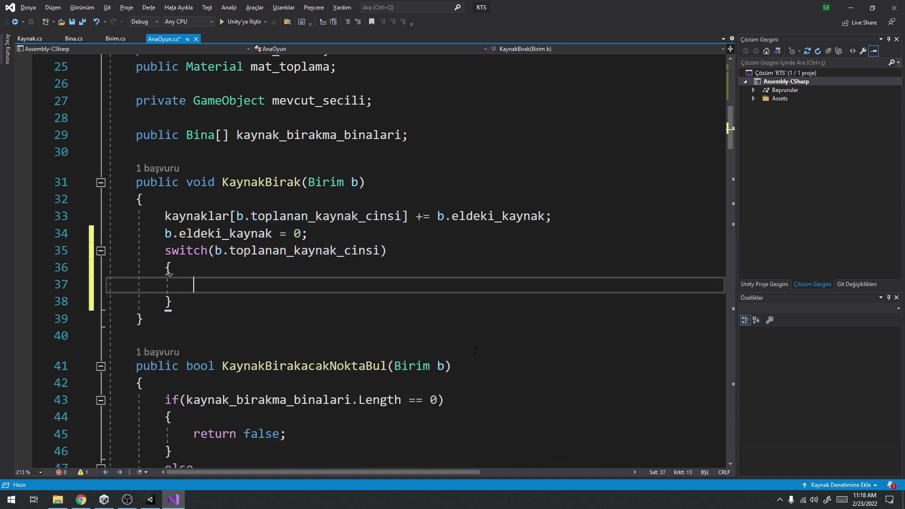
text(case 0)
text(:)
key(Return)
Step: Under case 0, set kaynak0.text = "" + kaynaklar[b.toplanan_kaynak_cinsi];
text(kaynak0)
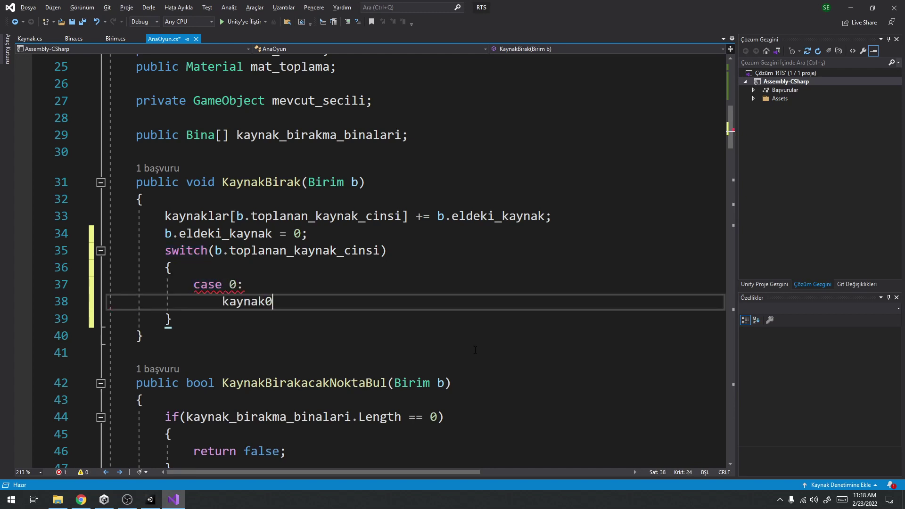
text(.)
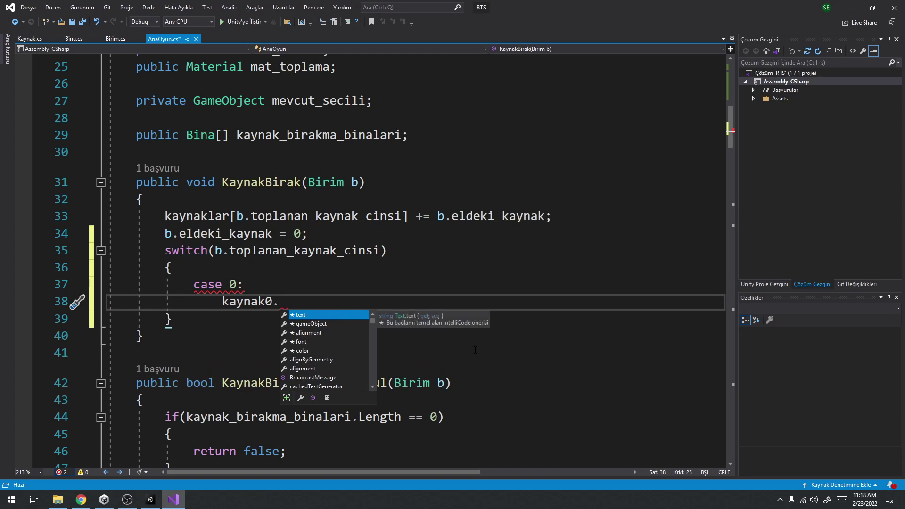
text(t)
key(Tab)
text(=)
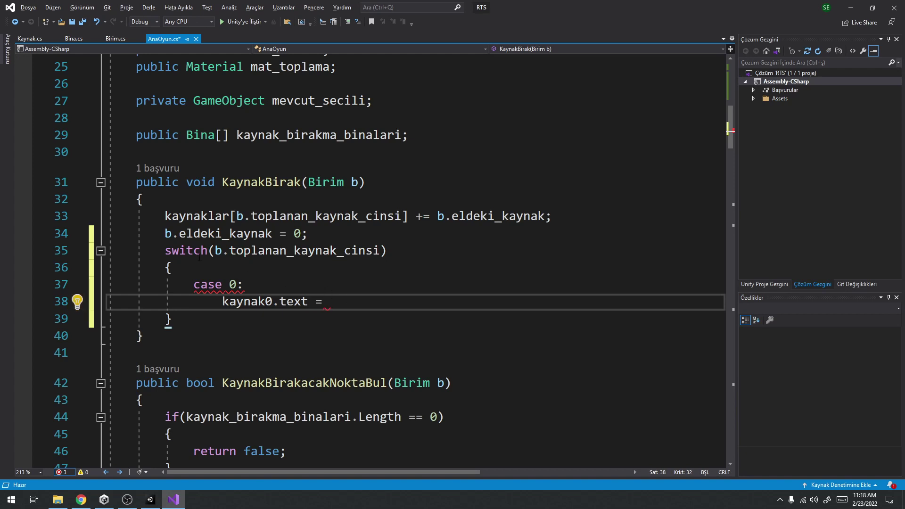
drag(165, 216, 409, 216)
key(ctrl+c)
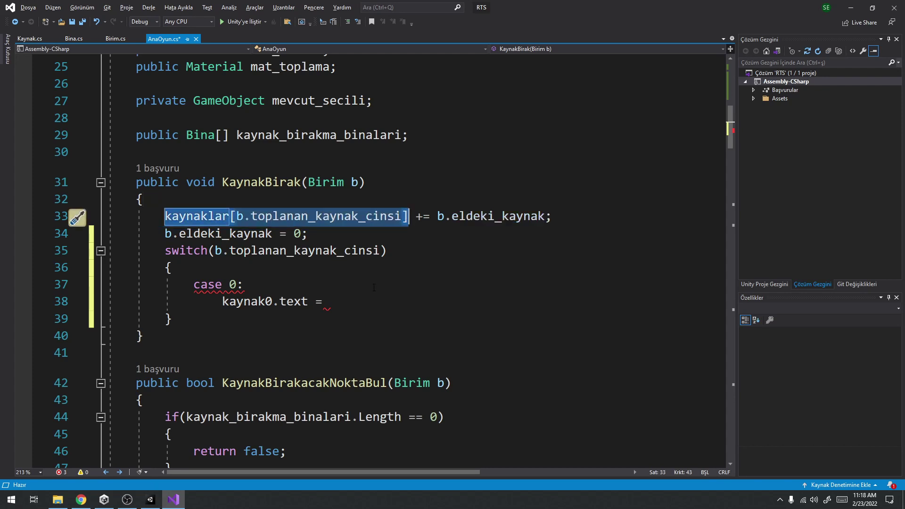
click(361, 298)
key(ctrl+v)
click(467, 301)
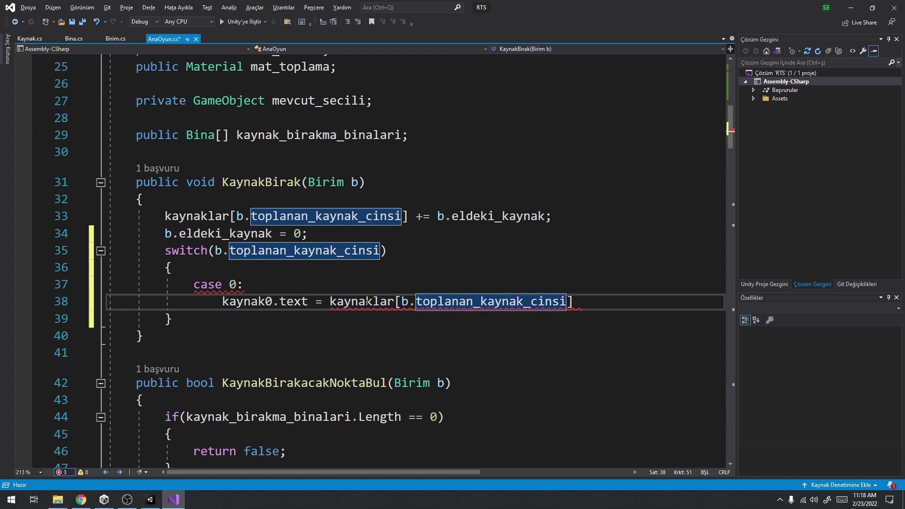
click(317, 304)
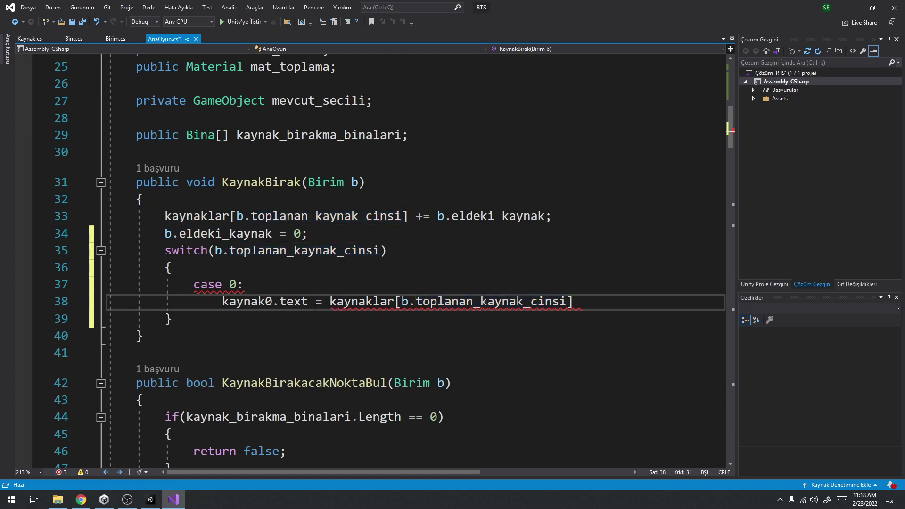
click(616, 303)
text(;)
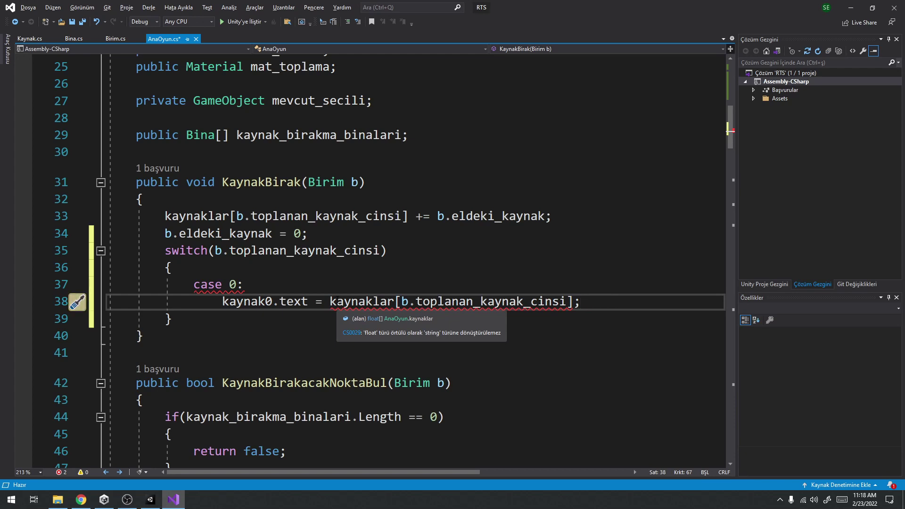
click(331, 302)
text("" +)
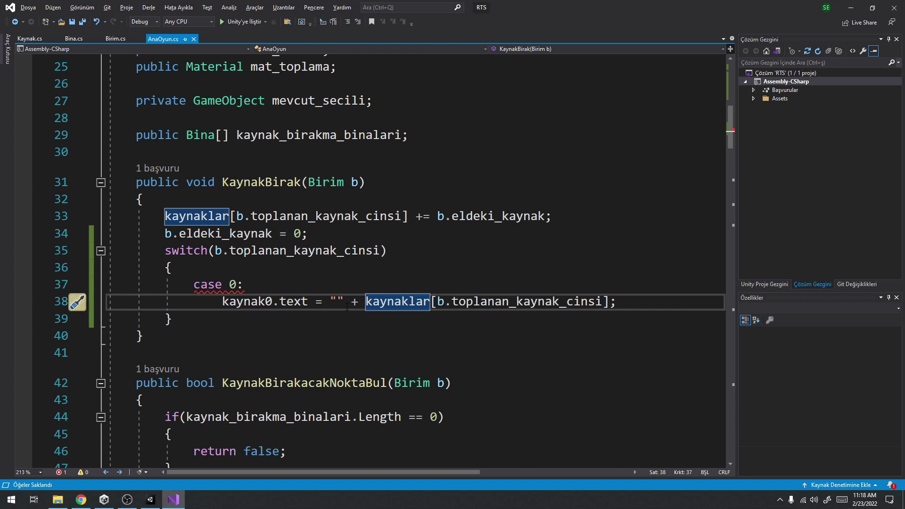
Step: Add break; after the case 0 assignment and open a line for the next case
click(687, 299)
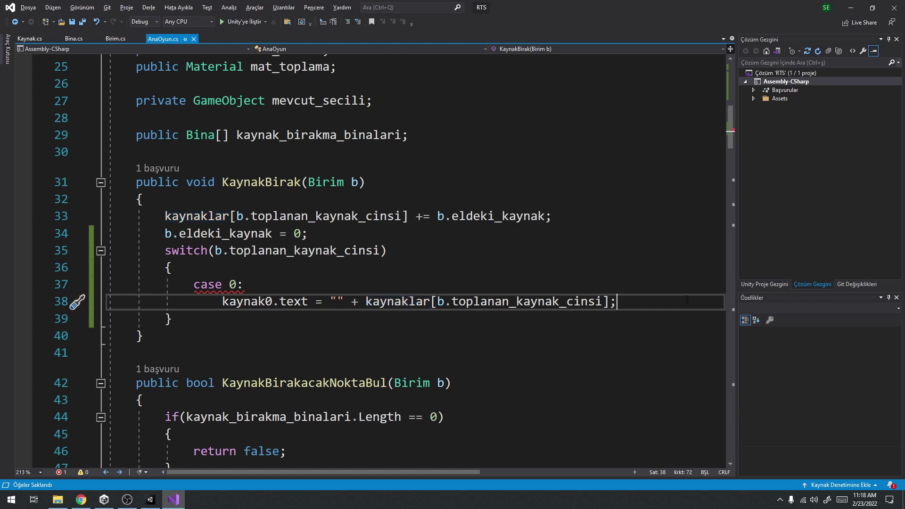
key(Return)
text(break)
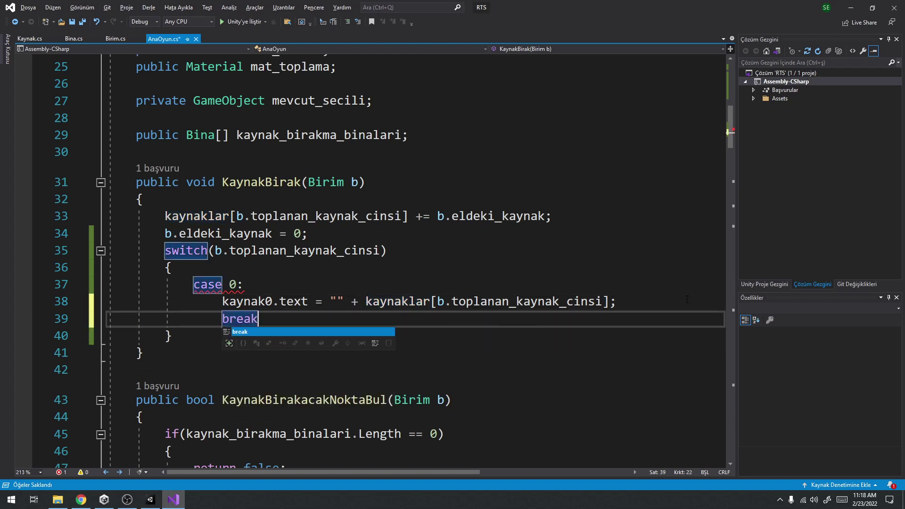
text(;)
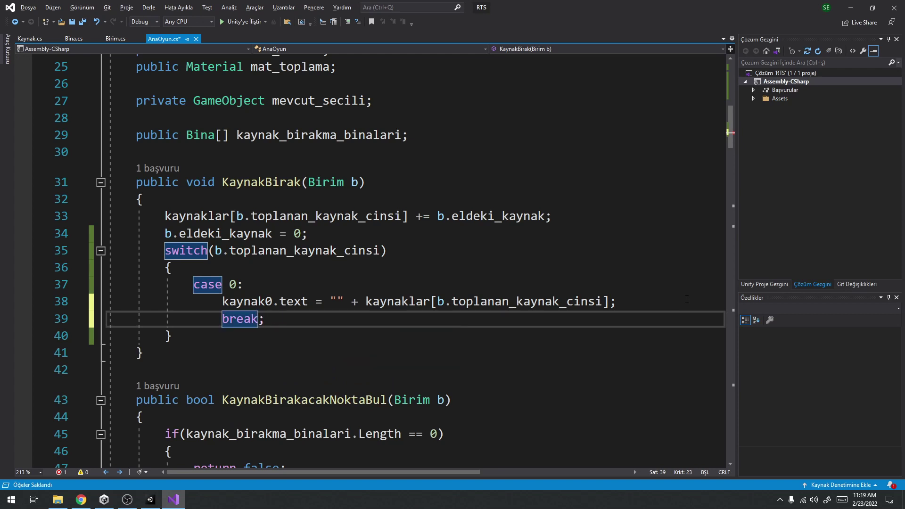
key(Up)
key(Up)
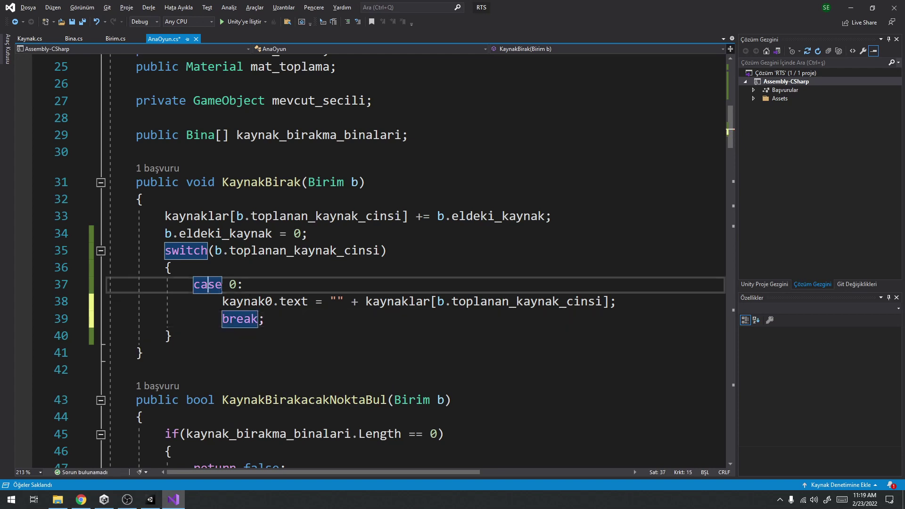
key(Down)
key(Down)
click(269, 316)
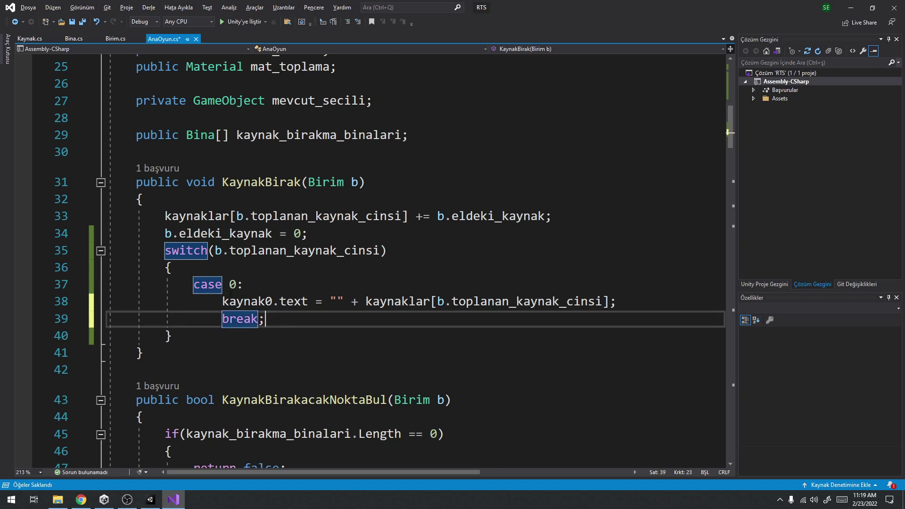
key(Return)
Step: Add a case 1: label with break; and save AnaOyun.cs
text(cas)
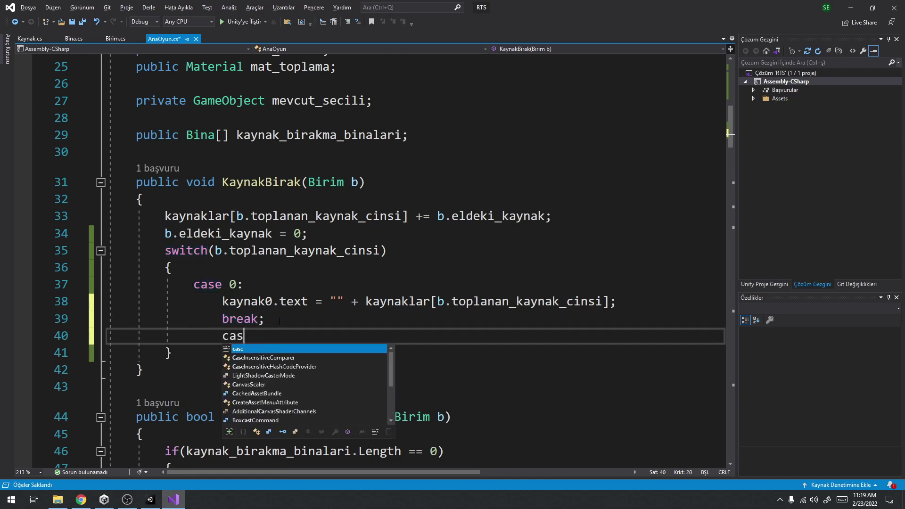
text(e 1:)
key(Return)
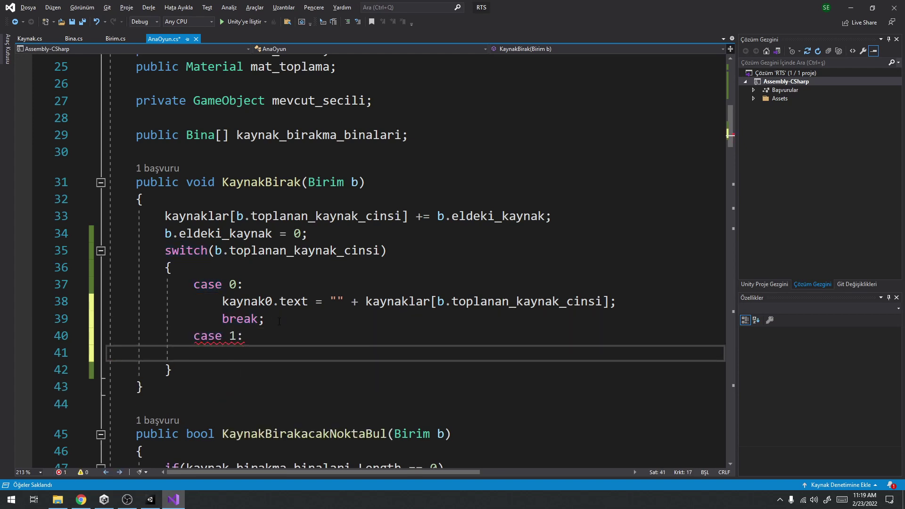
text(break)
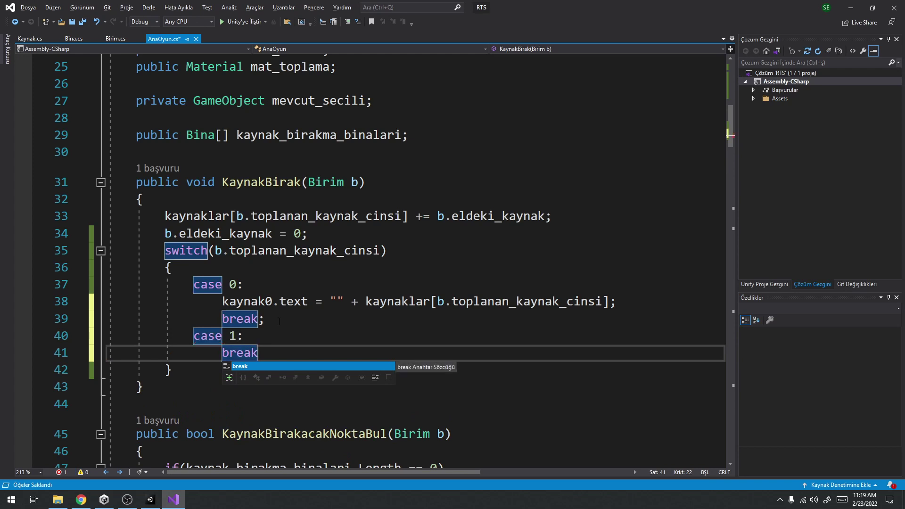
text(;)
key(ctrl+s)
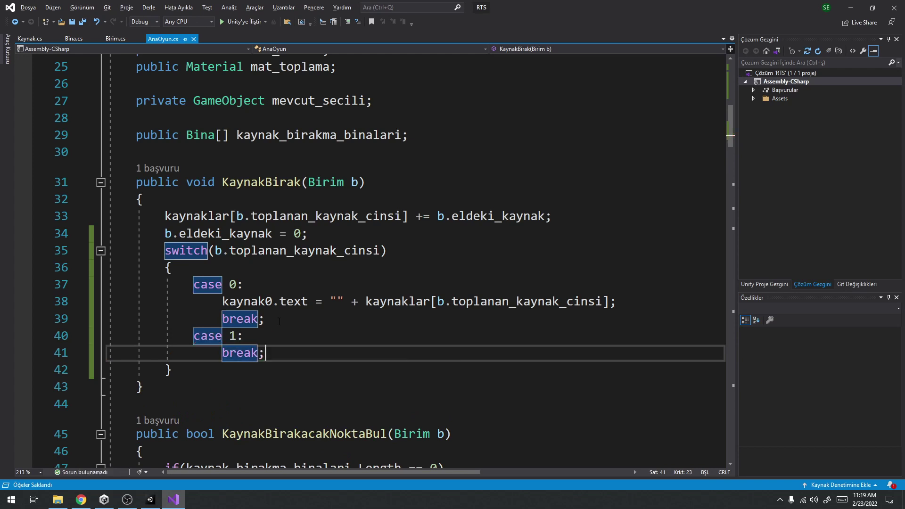
Step: Copy the kaynak0 assignment into case 1 and rename it to kaynak1
key(Up)
key(Up)
key(Up)
key(Home)
key(shift+End)
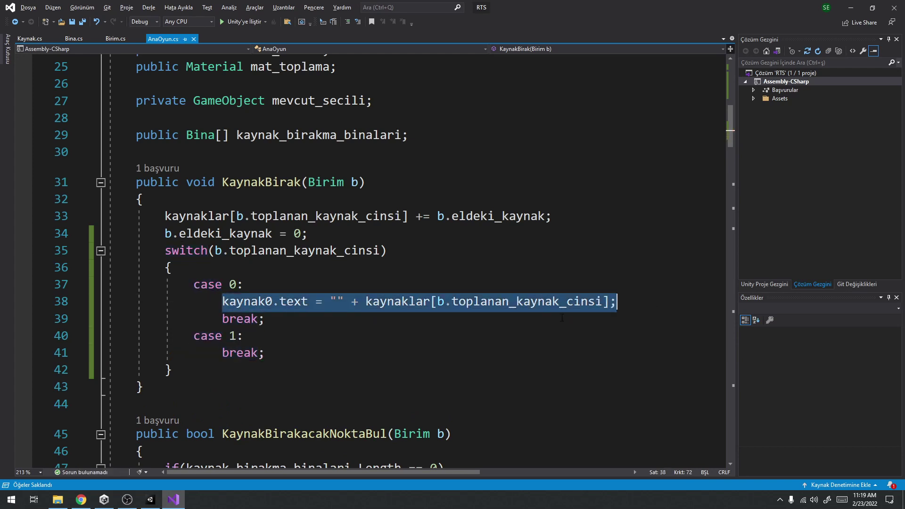
key(ctrl+c)
key(Down)
key(Down)
key(Return)
key(ctrl+v)
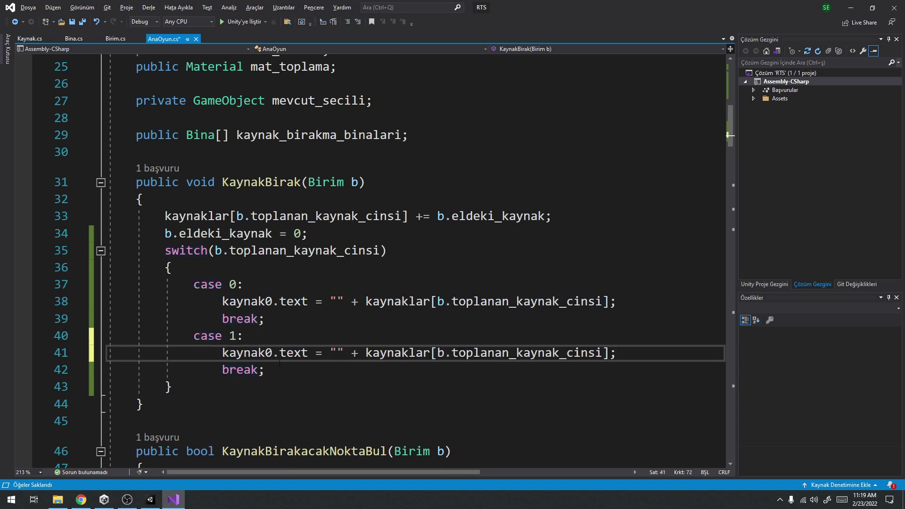
key(BackSpace)
text(1)
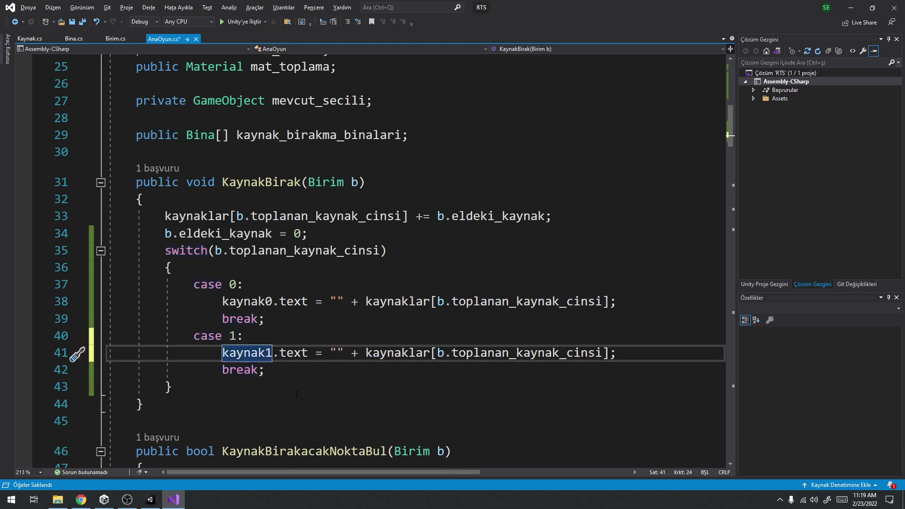
Step: Replace the array indices with kaynaklar[0] in case 0 and kaynaklar[1] in case 1
click(538, 301)
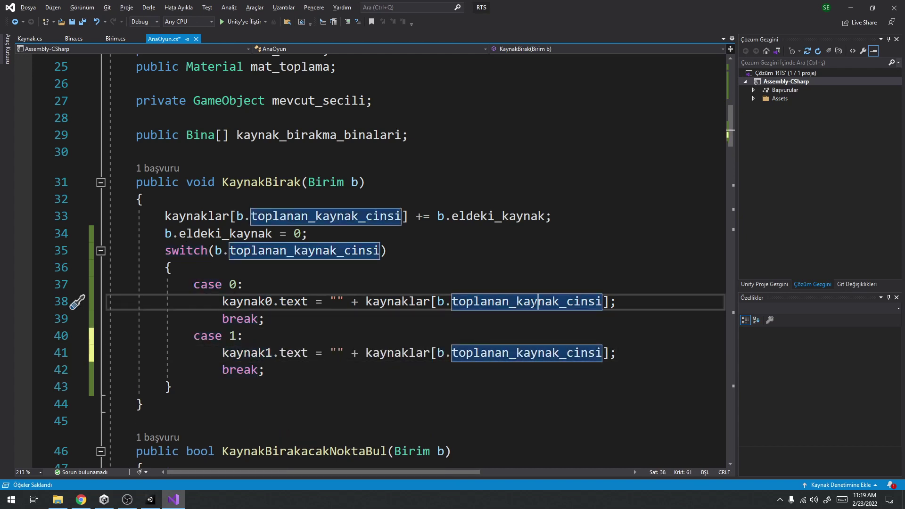
click(305, 256)
drag(216, 251, 376, 250)
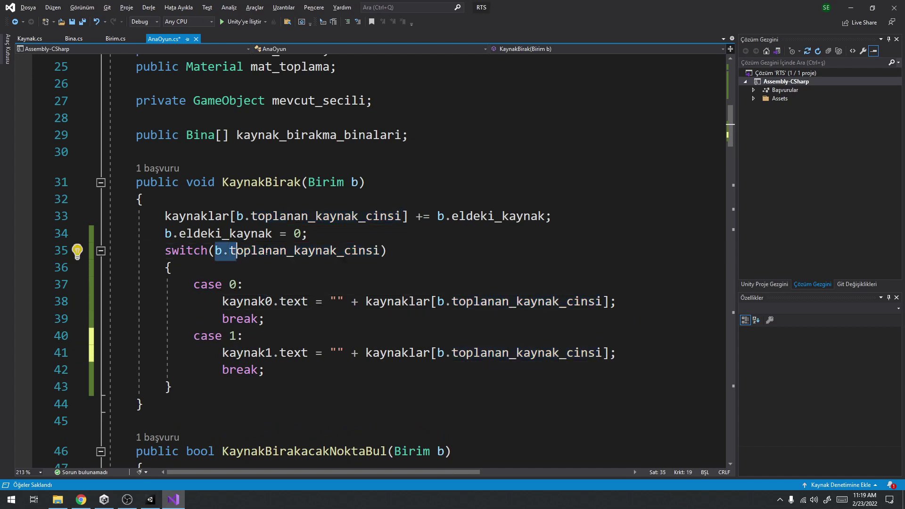
drag(438, 301, 589, 301)
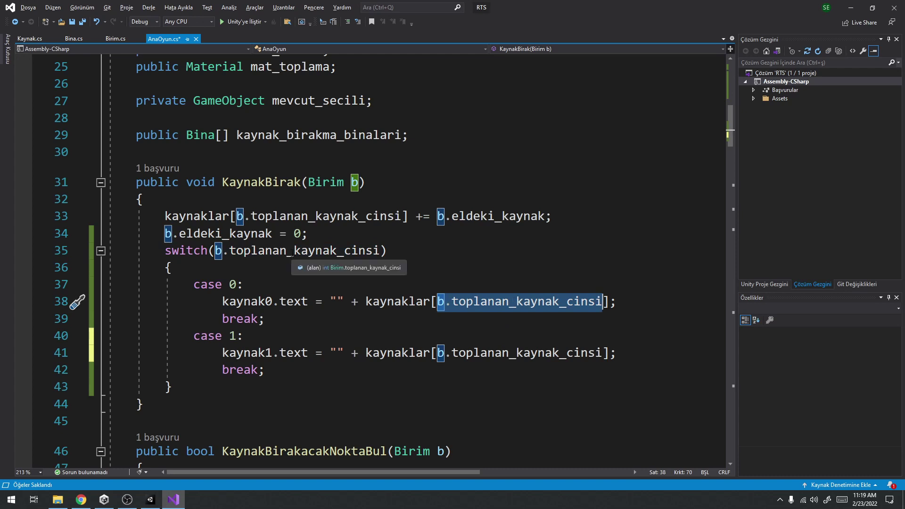
click(294, 250)
double_click(233, 284)
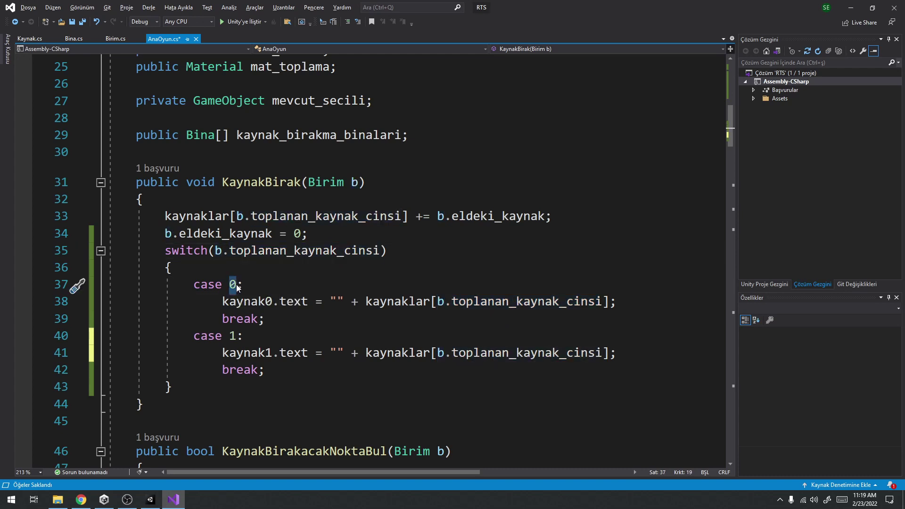
drag(438, 301, 604, 301)
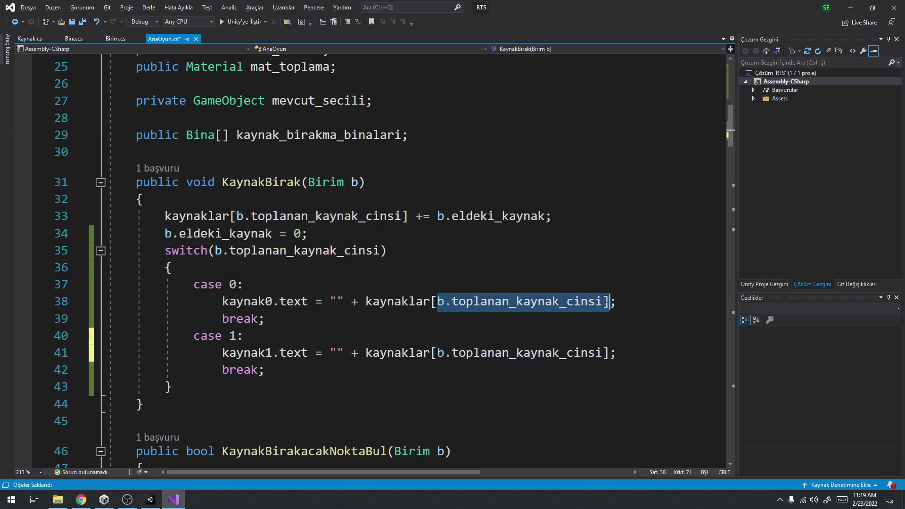
text(0)
drag(432, 352, 609, 352)
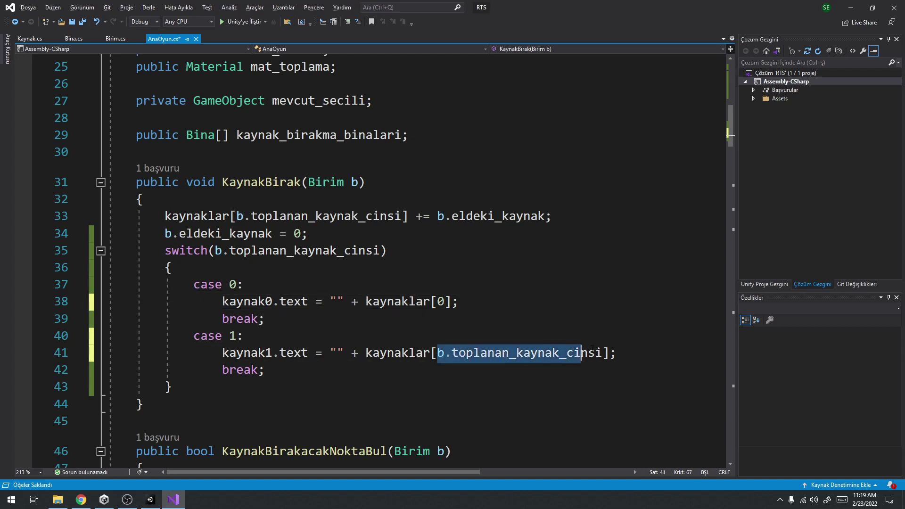
drag(438, 353, 604, 353)
text(1)
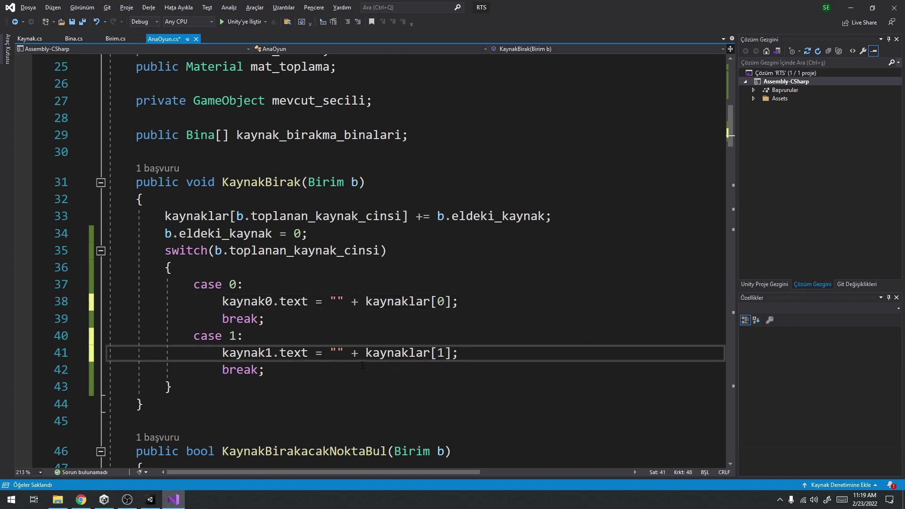
double_click(262, 302)
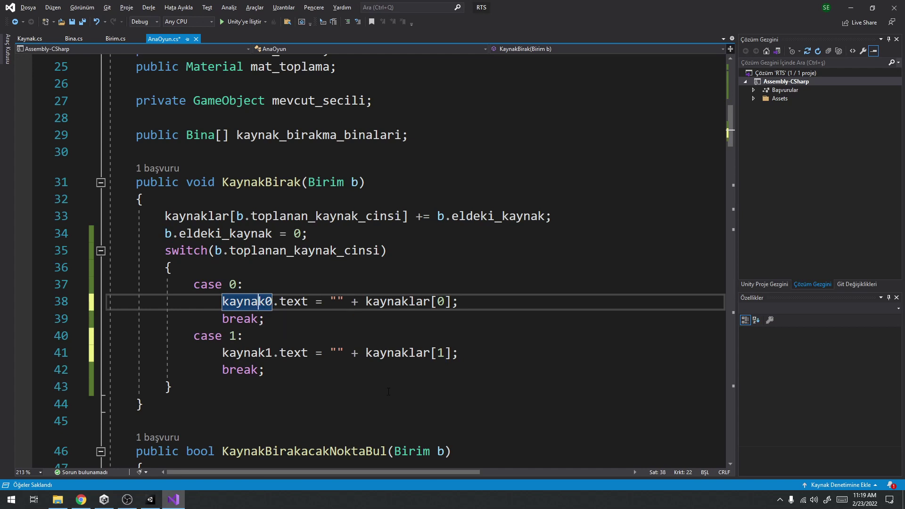
double_click(233, 285)
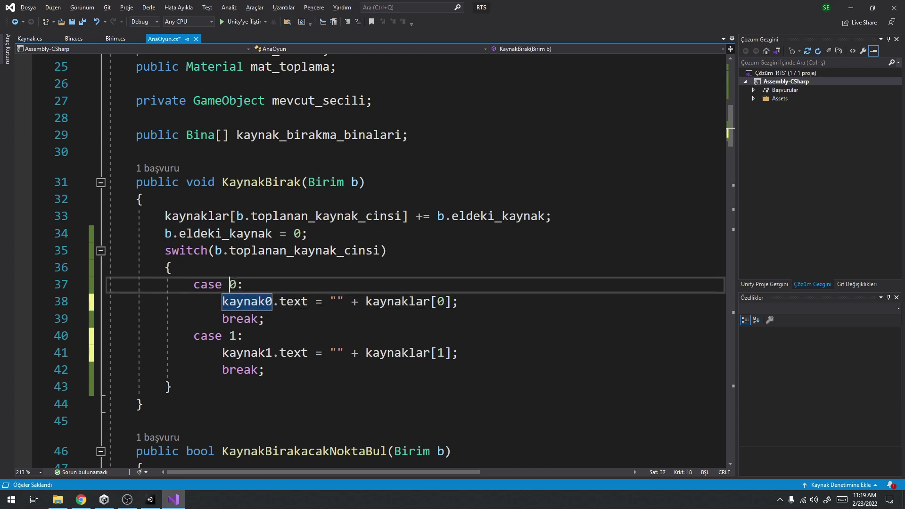
double_click(233, 335)
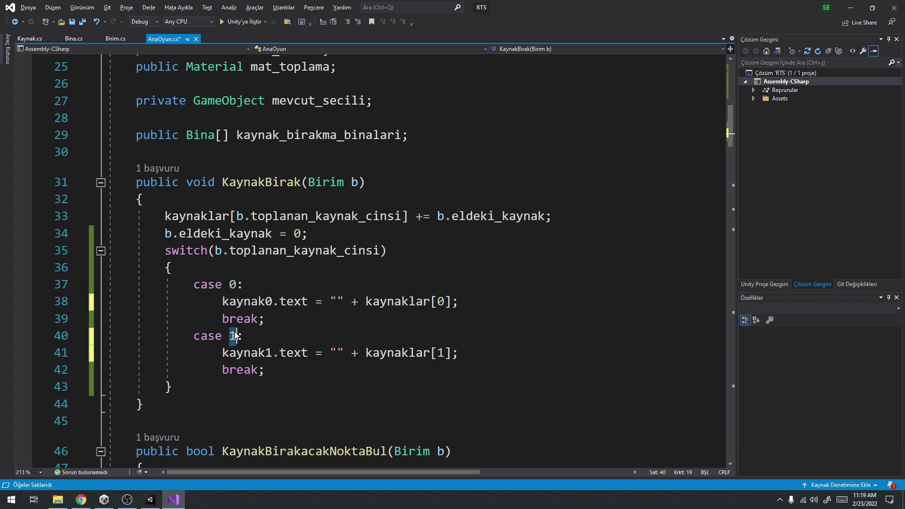
click(287, 368)
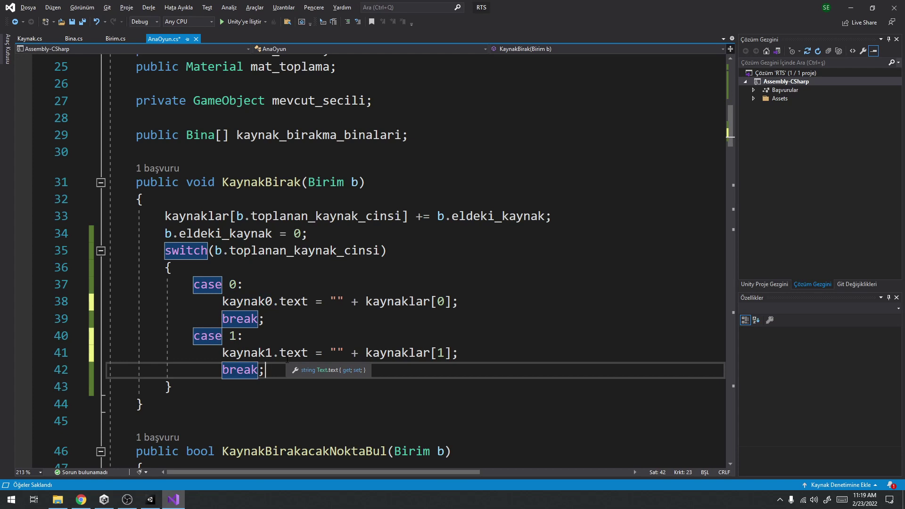
Step: Add a 'case default:' branch with break; after case 1 and save
key(Return)
text(case)
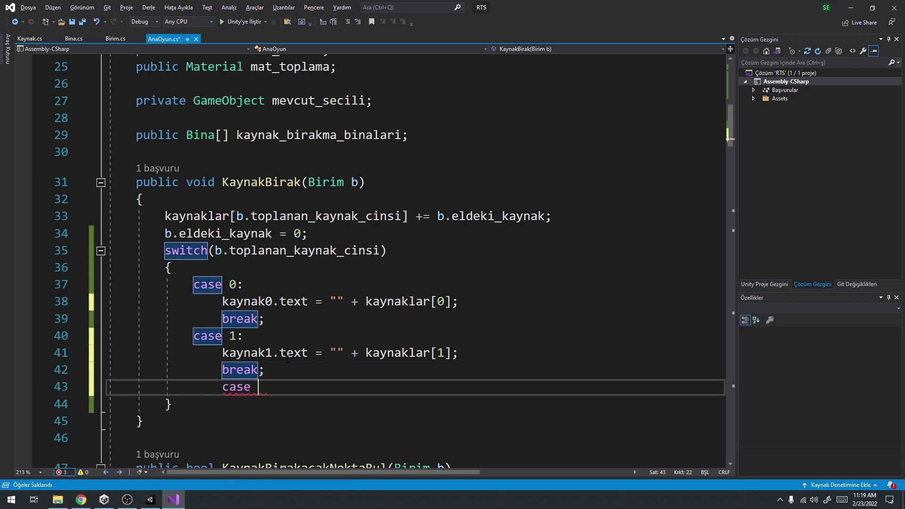
text( de)
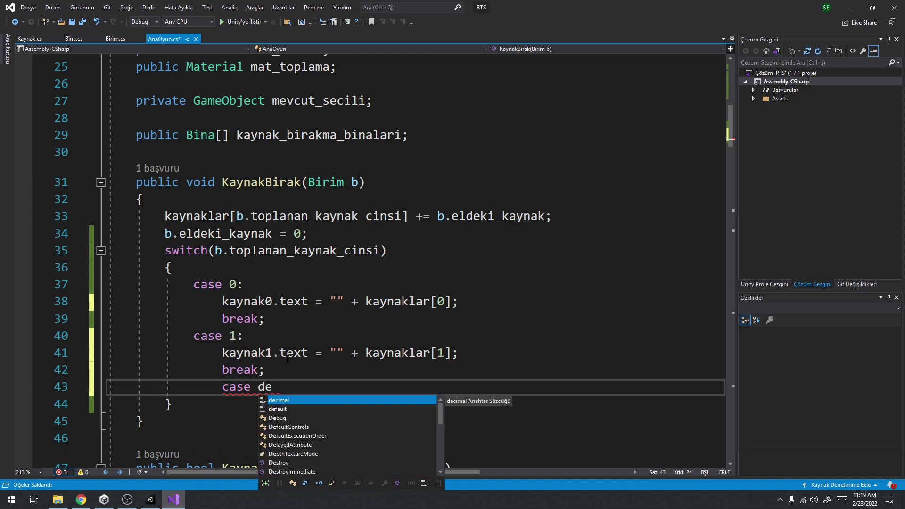
text(f)
key(Tab)
text(:)
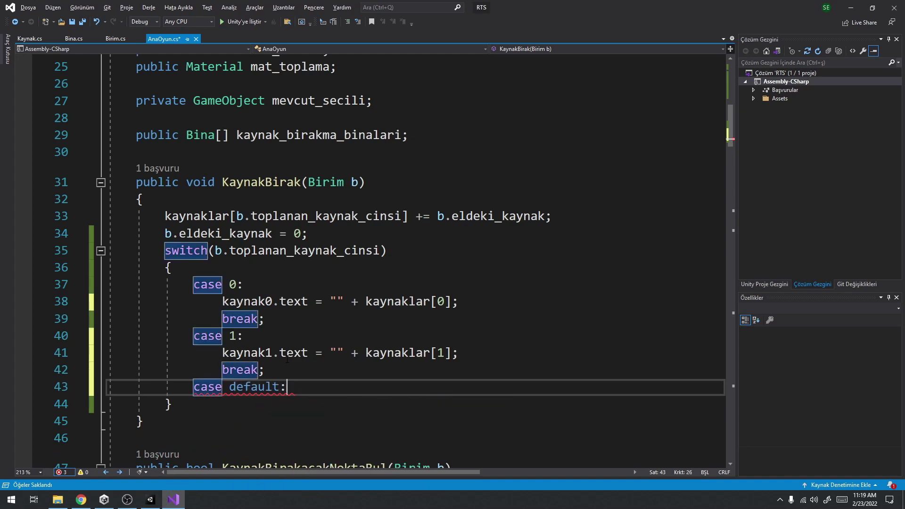
key(Return)
text(brea)
key(Tab)
text(;)
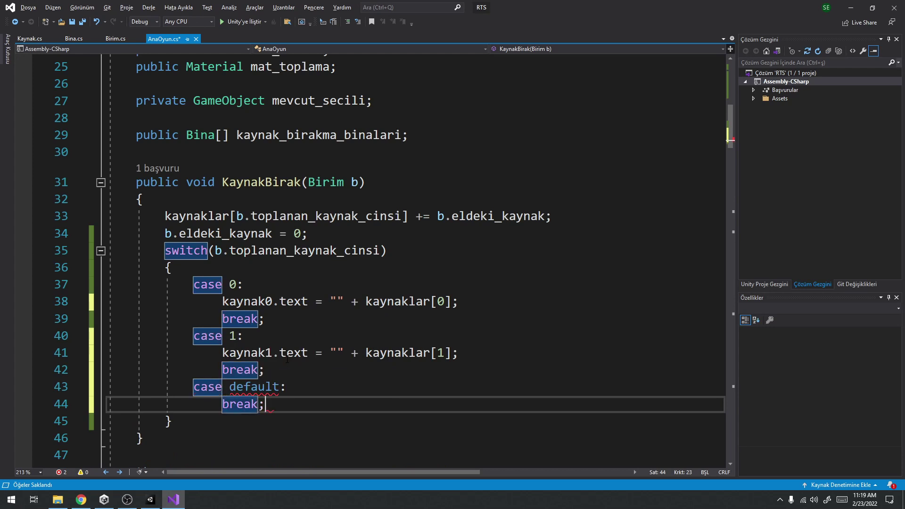
key(ctrl+s)
Step: Remove the stray case keyword, then delete the whole default branch
click(301, 383)
mouse_move(252, 402)
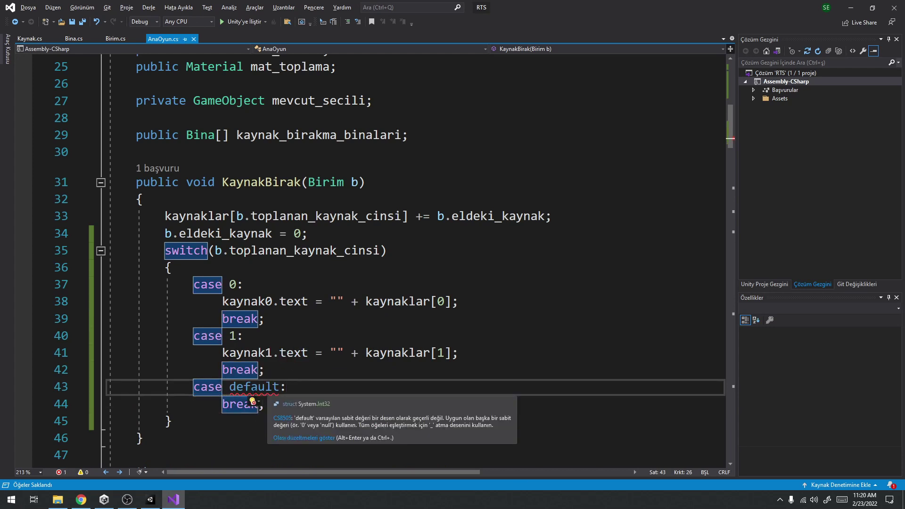
double_click(206, 388)
key(Delete)
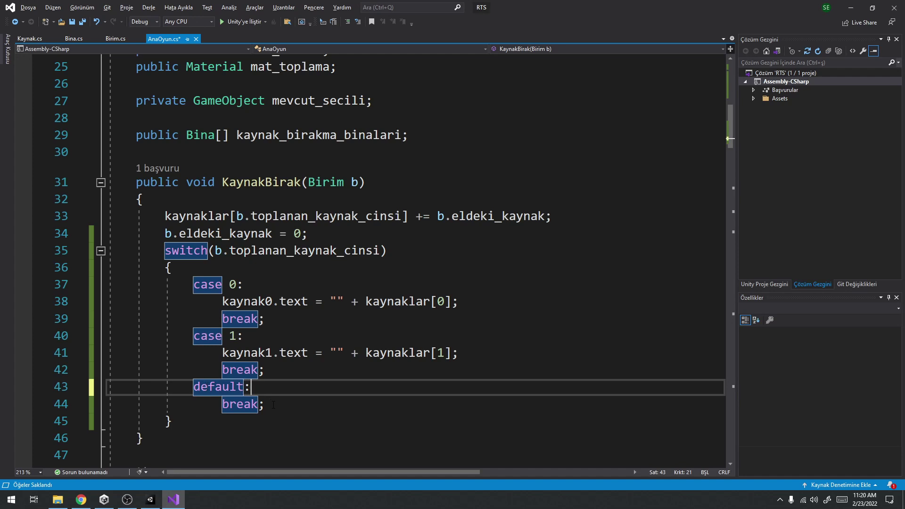
drag(274, 405, 85, 382)
key(BackSpace)
key(BackSpace)
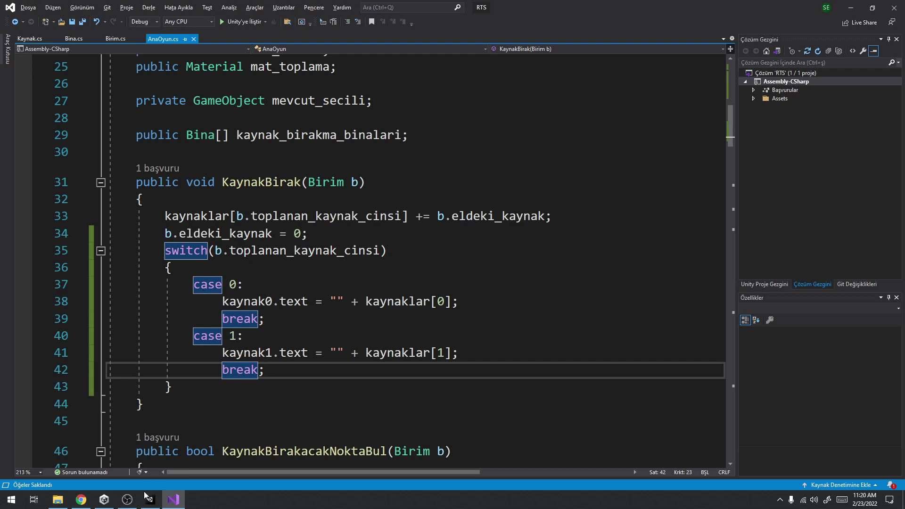
Step: In Unity, link the Kaynak0 and Kaynak1 text objects to AnaOyun's Kaynak 0 and Kaynak 1 fields
click(108, 499)
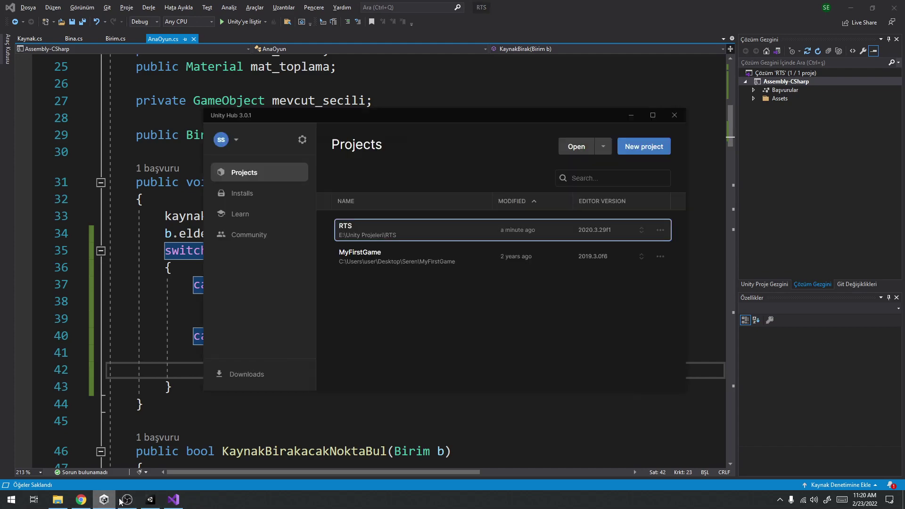
click(127, 500)
click(149, 502)
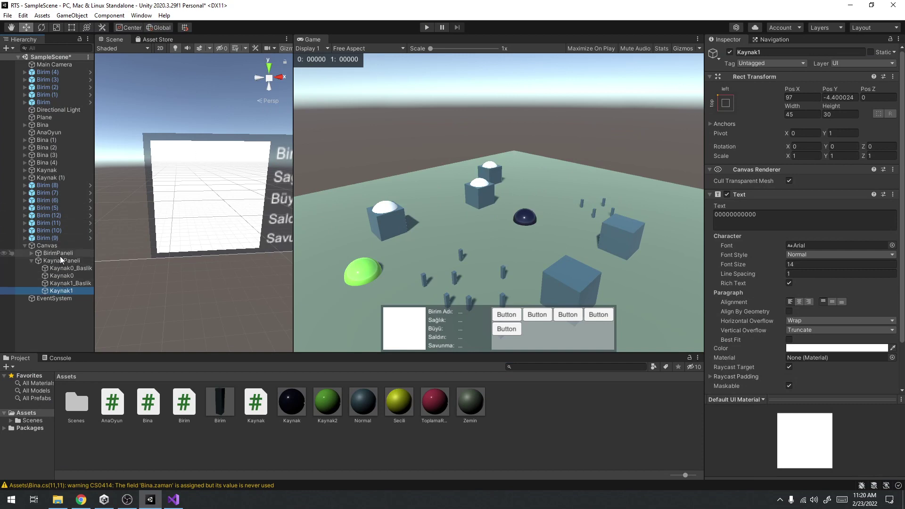
click(61, 135)
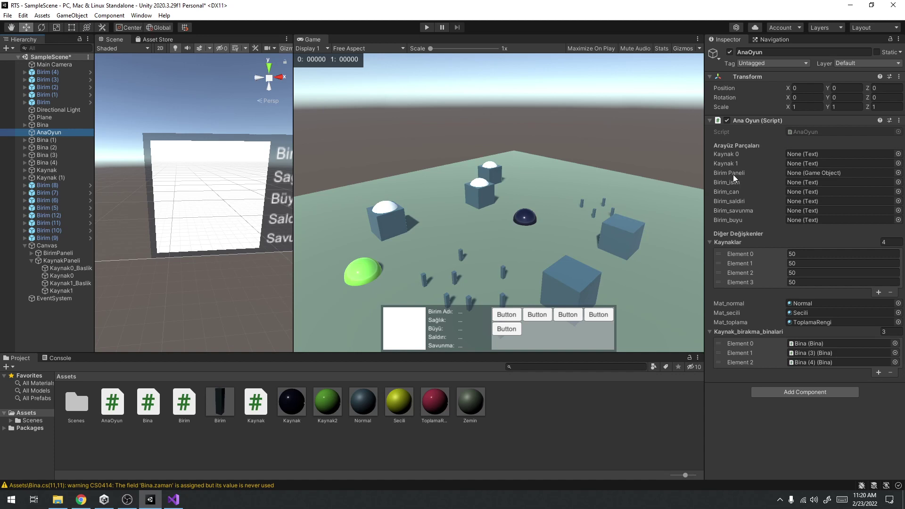
mouse_move(61, 275)
mouse_down()
mouse_move(785, 173)
mouse_move(814, 154)
mouse_up()
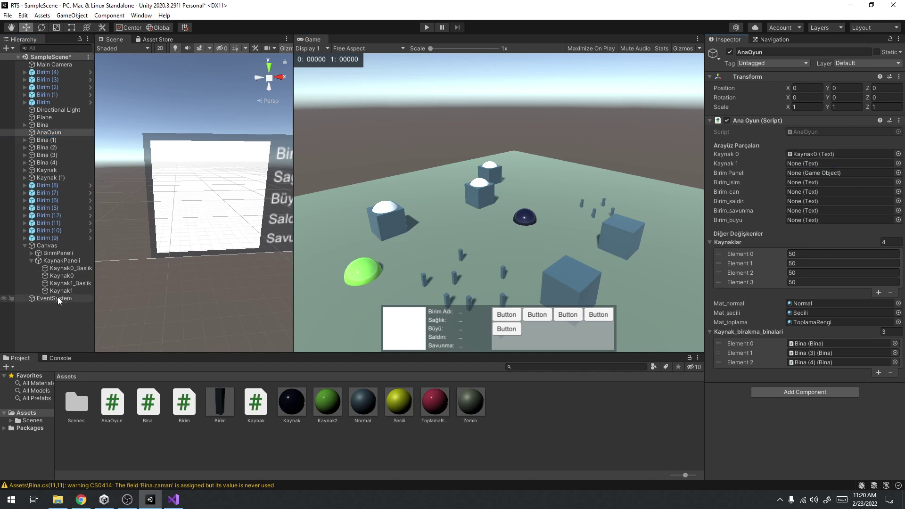
drag(66, 290, 801, 163)
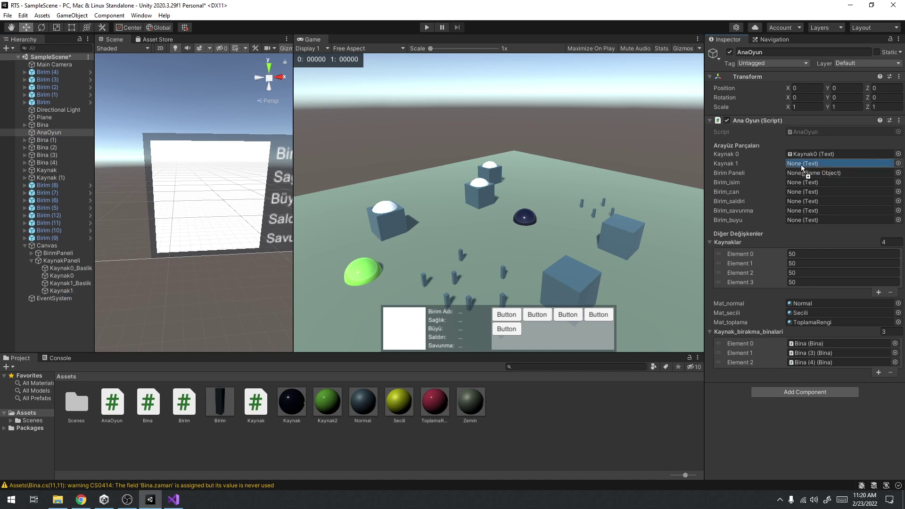
Step: Save the scene and briefly run Play mode to test it
key(ctrl+s)
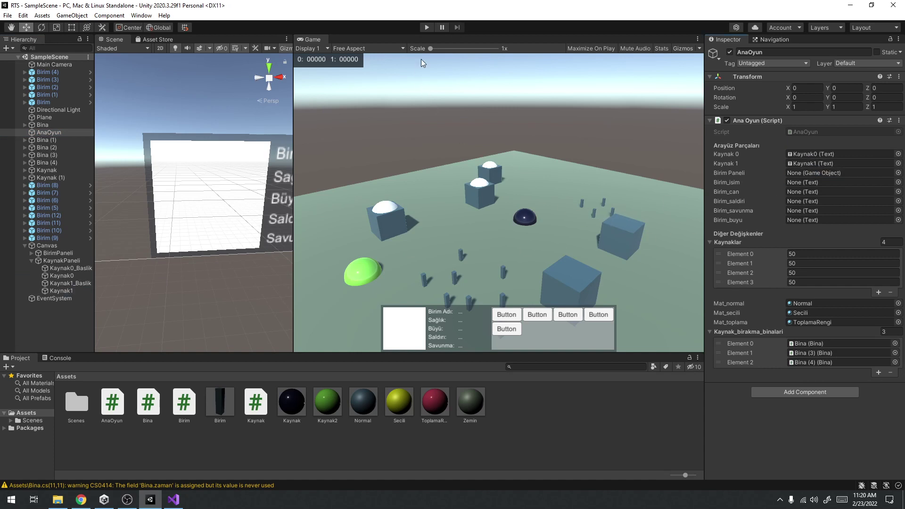
click(426, 27)
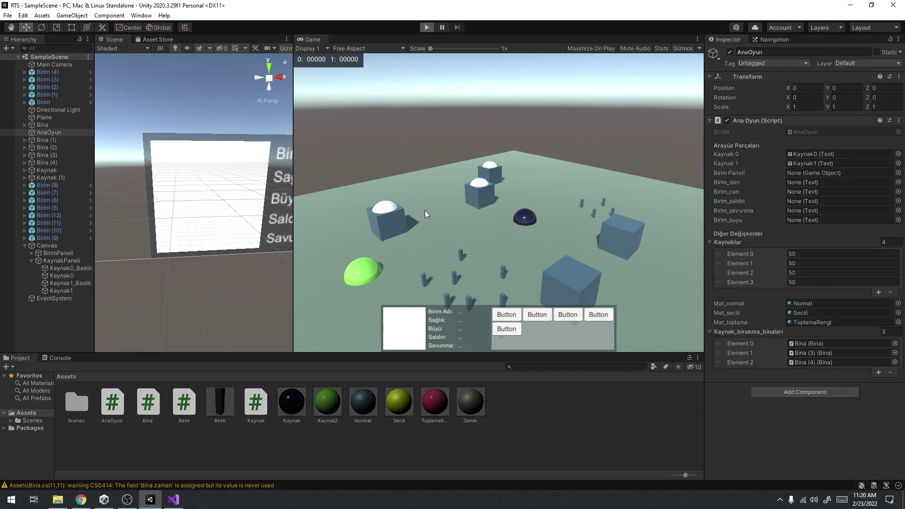
click(426, 29)
Step: Copy the kaynak0 and kaynak1 text lines from the switch and paste them into Start()
click(177, 502)
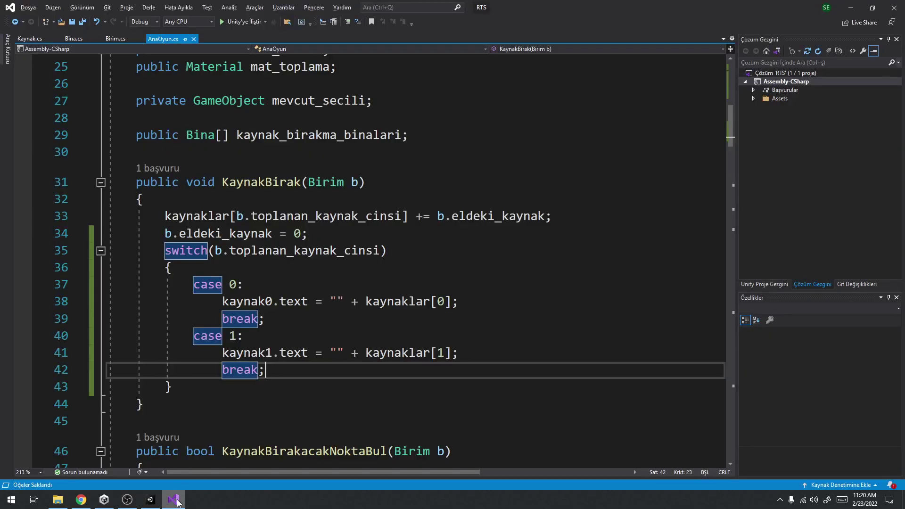
ctrl+scroll(250, 267, down, 1)
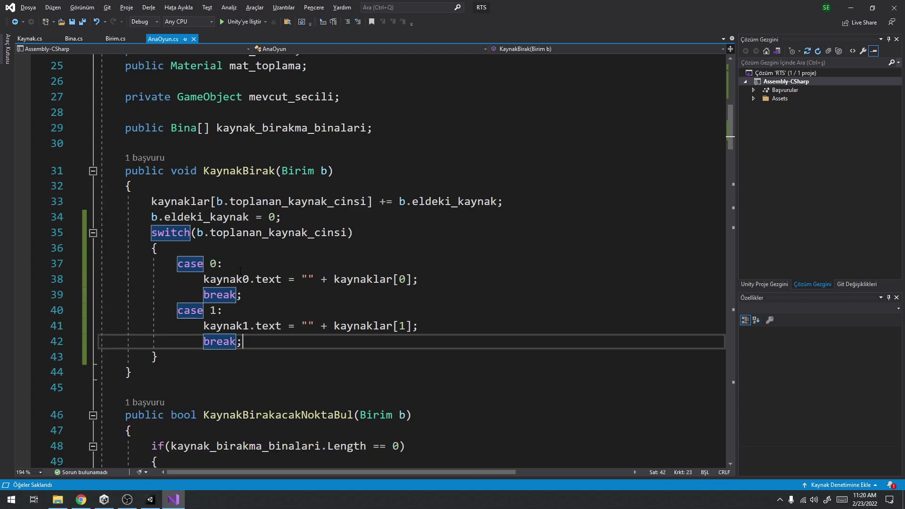
drag(204, 279, 465, 320)
key(ctrl+c)
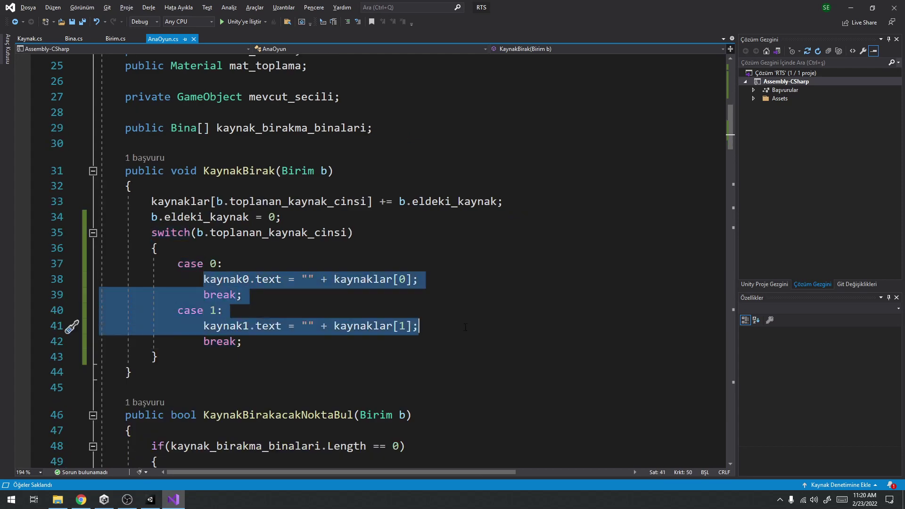
click(339, 187)
scroll(339, 213, down, 7)
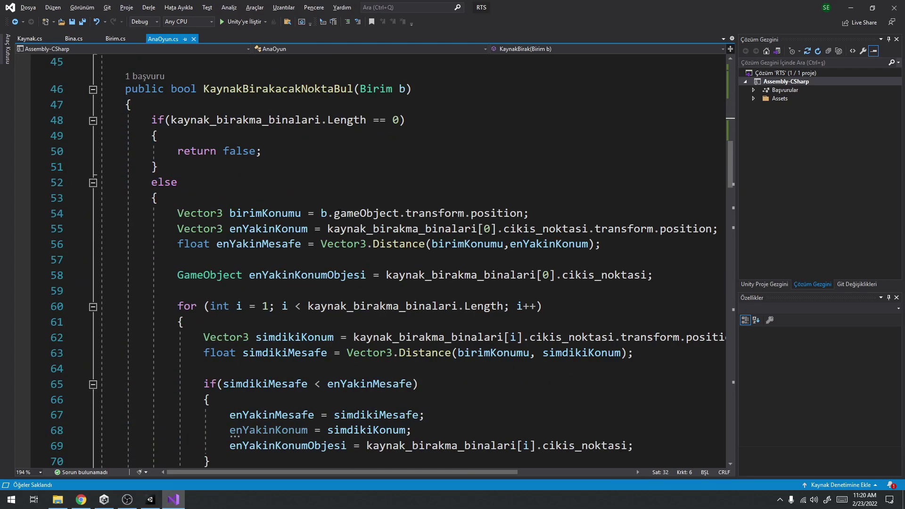
ctrl+scroll(339, 213, down, 8)
click(109, 343)
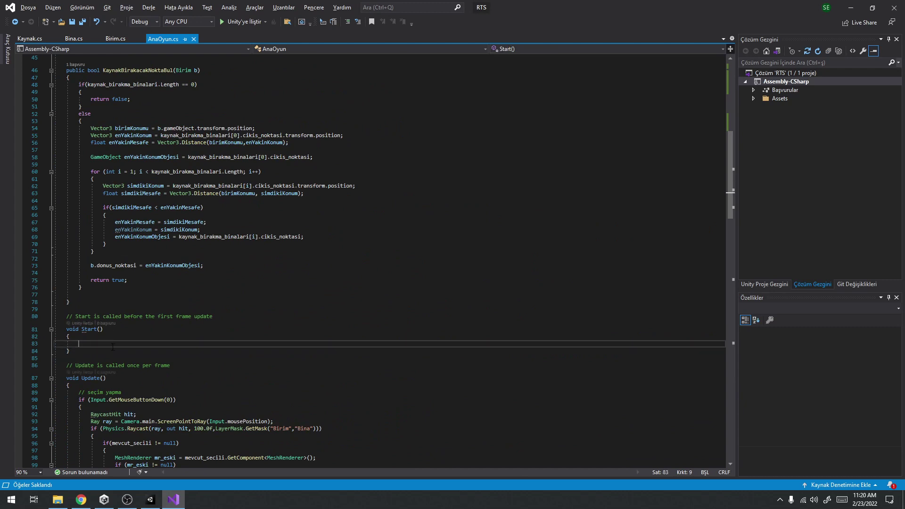
key(ctrl+v)
Step: Delete the leftover break and case 1 lines and align the kaynak1 line
ctrl+scroll(148, 364, up, 5)
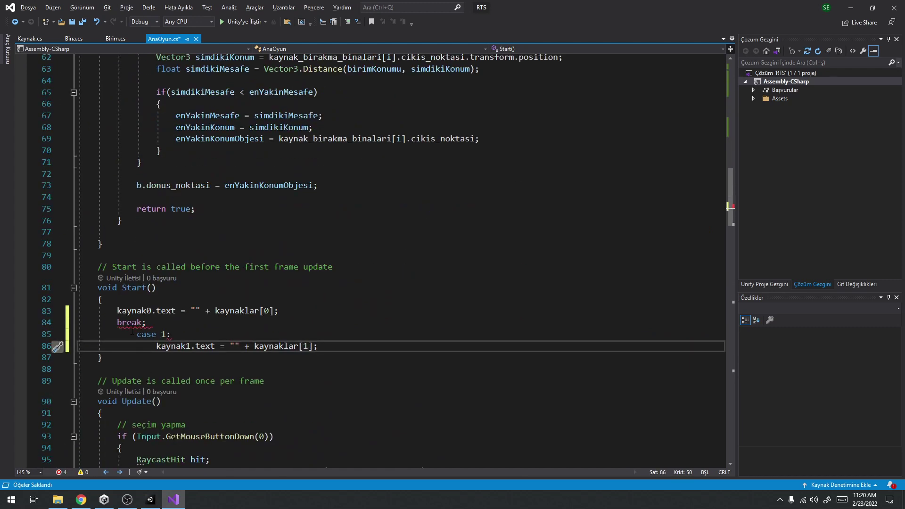
drag(181, 334, 79, 323)
key(BackSpace)
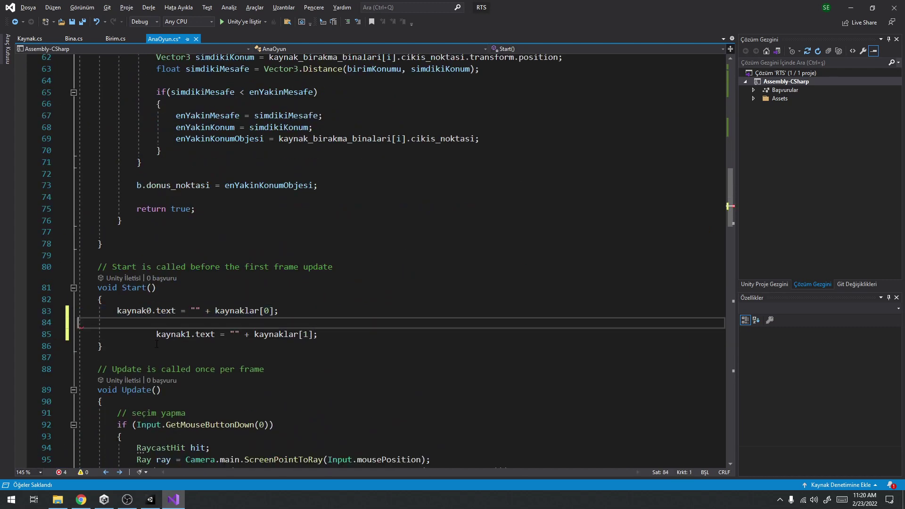
key(BackSpace)
click(155, 324)
key(BackSpace)
key(BackSpace)
key(BackSpace)
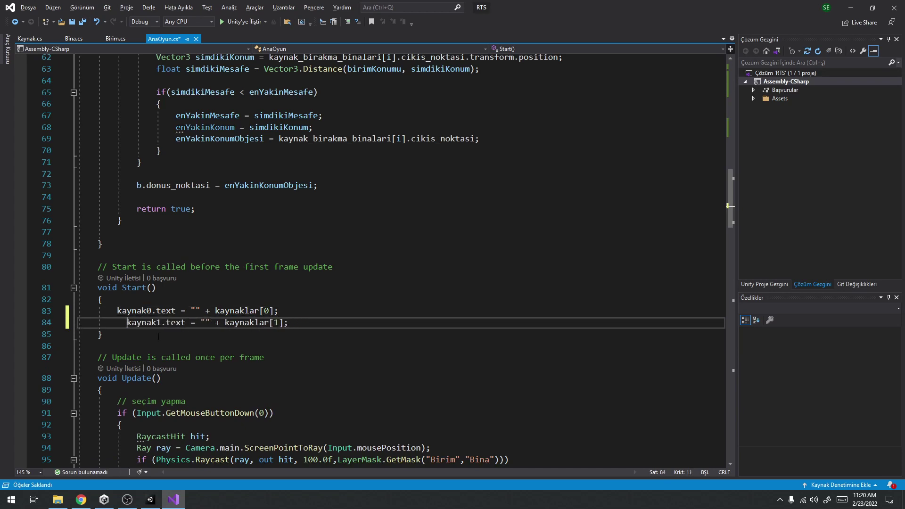
key(ctrl+shift+Right)
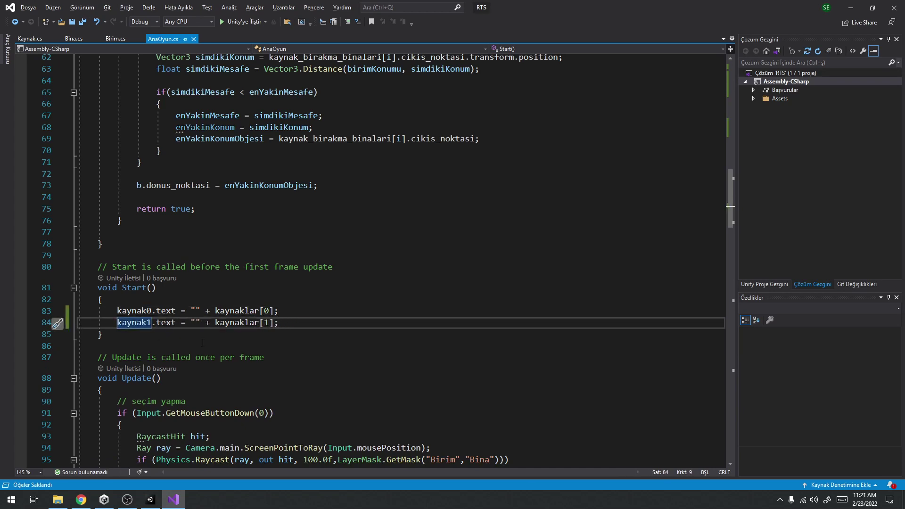
ctrl+scroll(196, 327, up, 4)
Step: Return to Unity, start the game and send three units to harvest the green resource
click(856, 5)
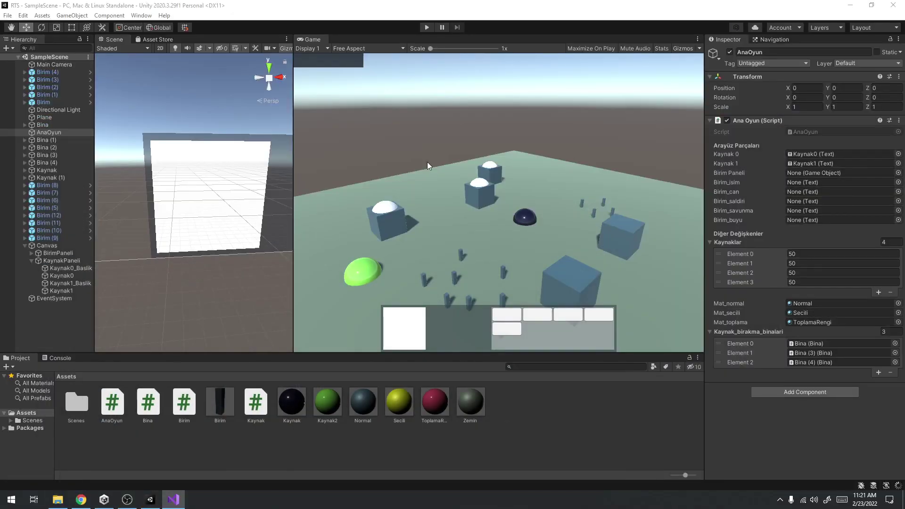
click(424, 27)
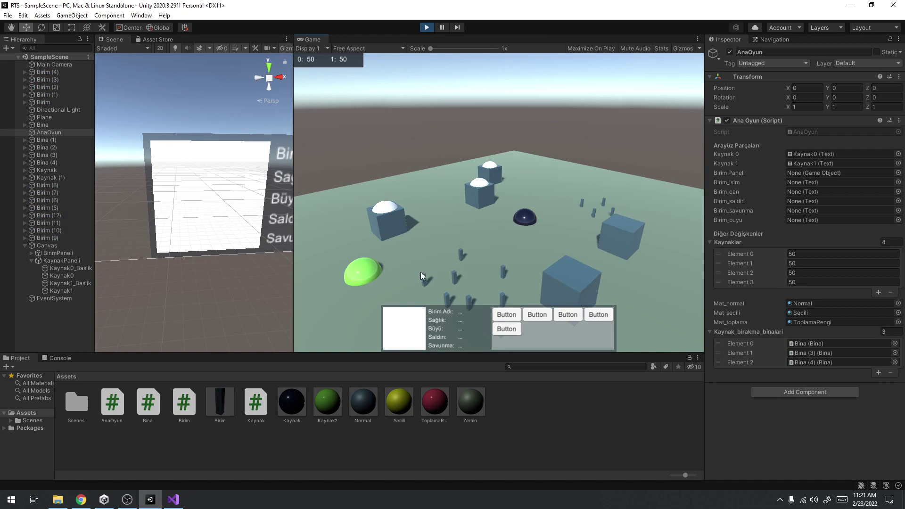
right_click(357, 280)
click(459, 256)
right_click(347, 270)
click(447, 299)
right_click(360, 281)
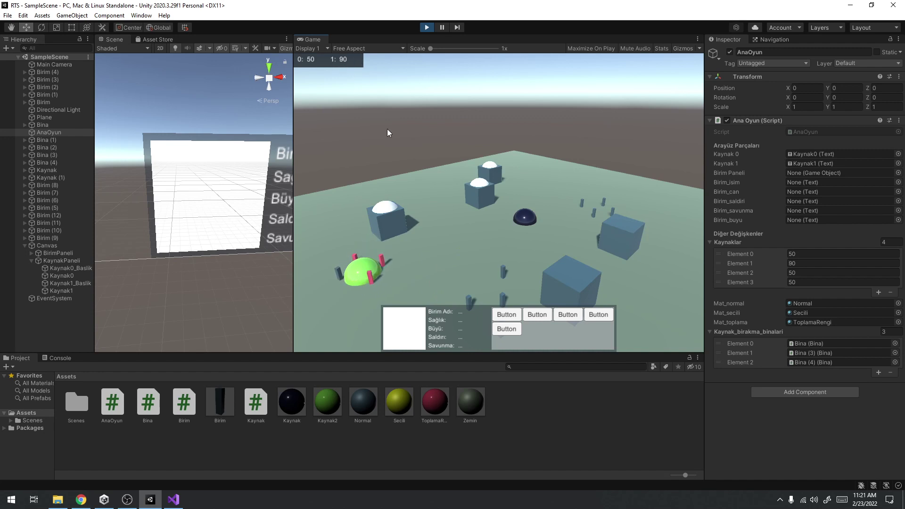
Step: Send two more idle units to the green resource and another unit to the dark sphere
click(505, 271)
right_click(374, 274)
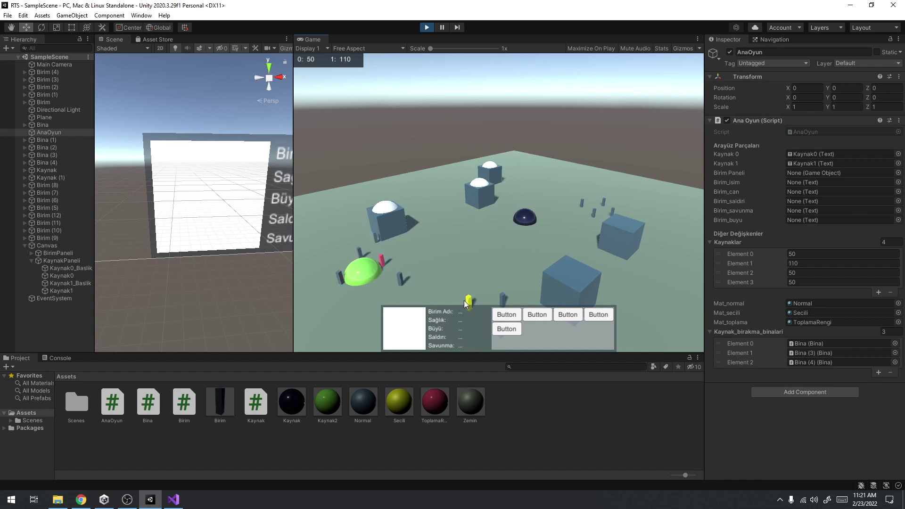
click(502, 300)
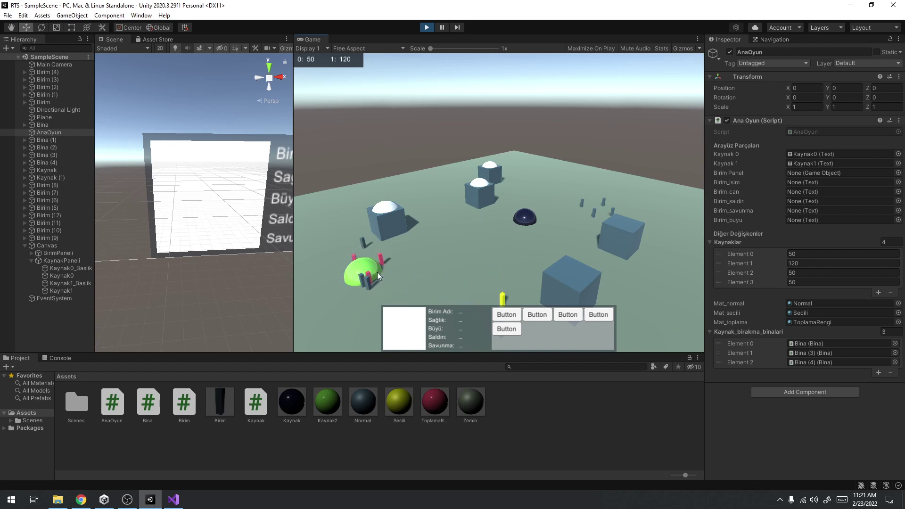
right_click(361, 269)
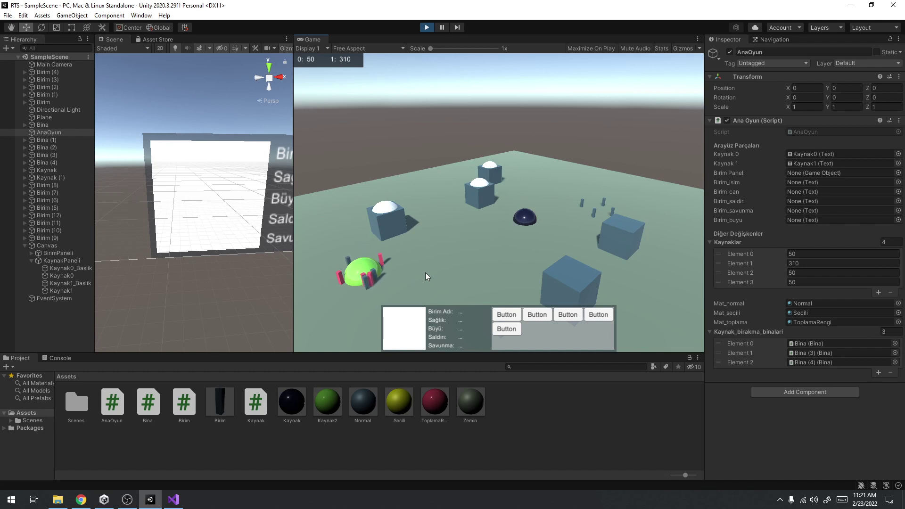
click(582, 201)
right_click(593, 213)
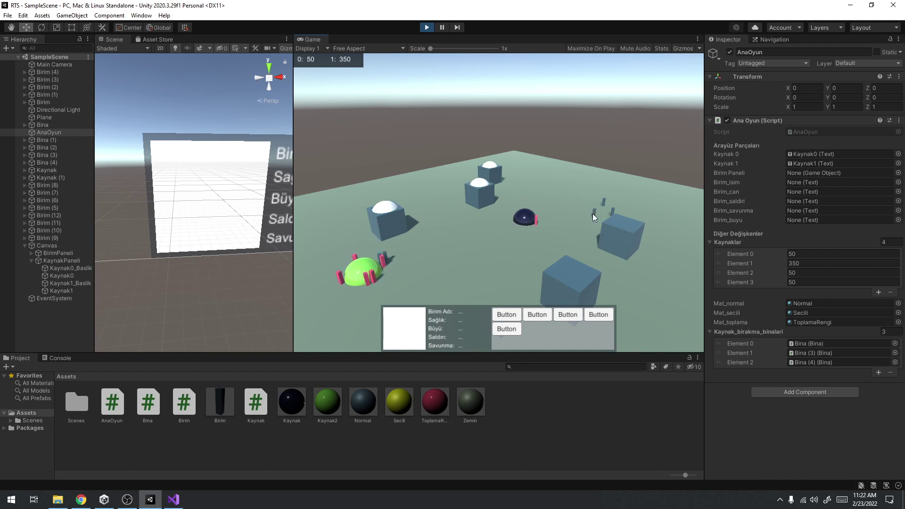
click(529, 220)
click(613, 211)
right_click(515, 213)
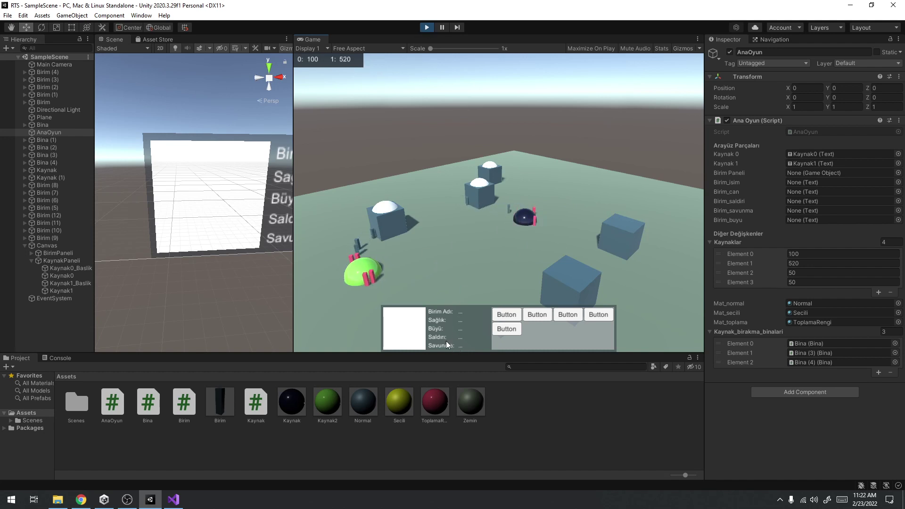
Step: Stop play mode, expand BirimPaneli, collapse Butonlar and KaynakPaneli, then return to Visual Studio
click(428, 29)
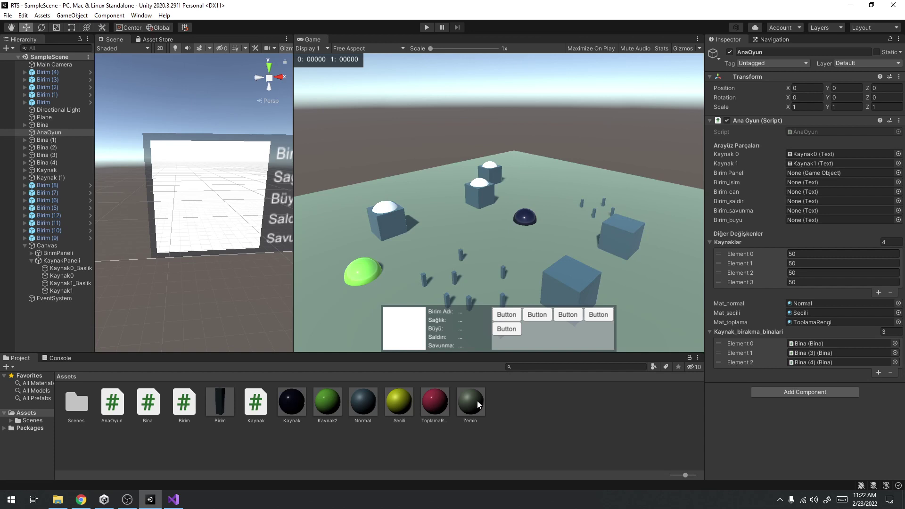
click(32, 253)
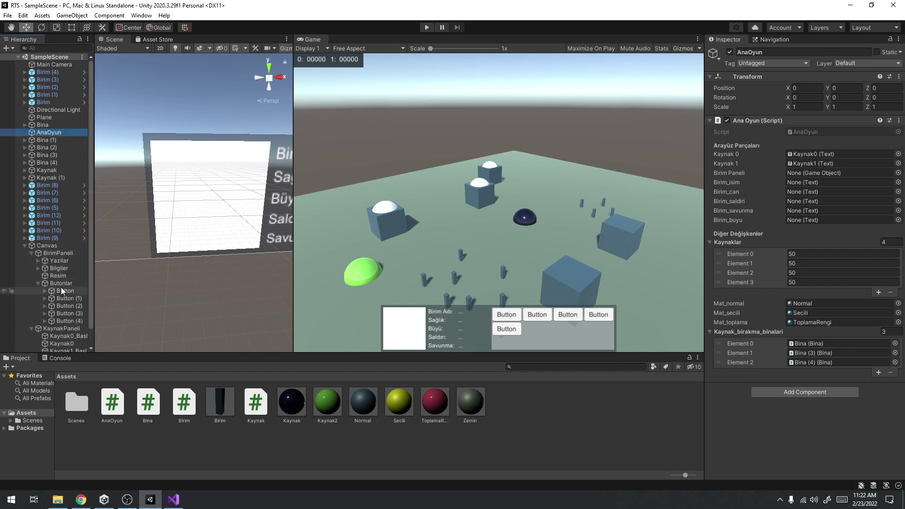
click(38, 283)
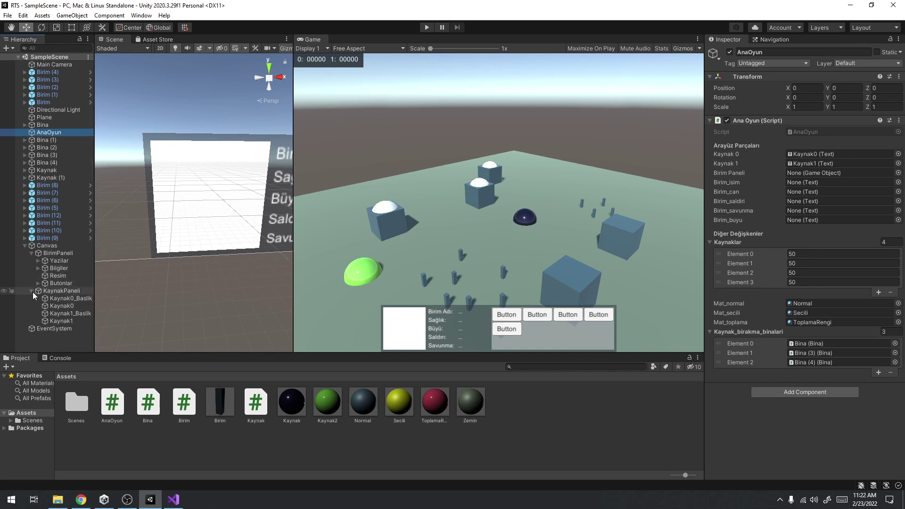
click(32, 291)
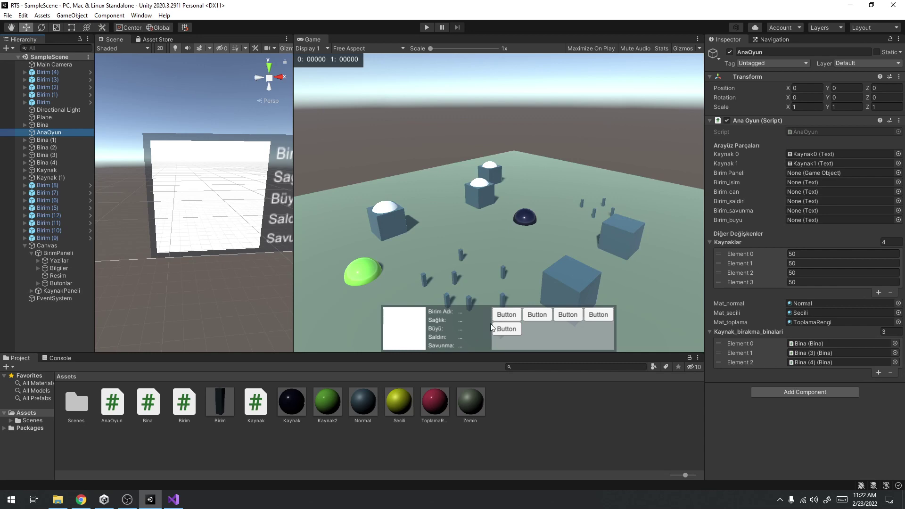
click(174, 499)
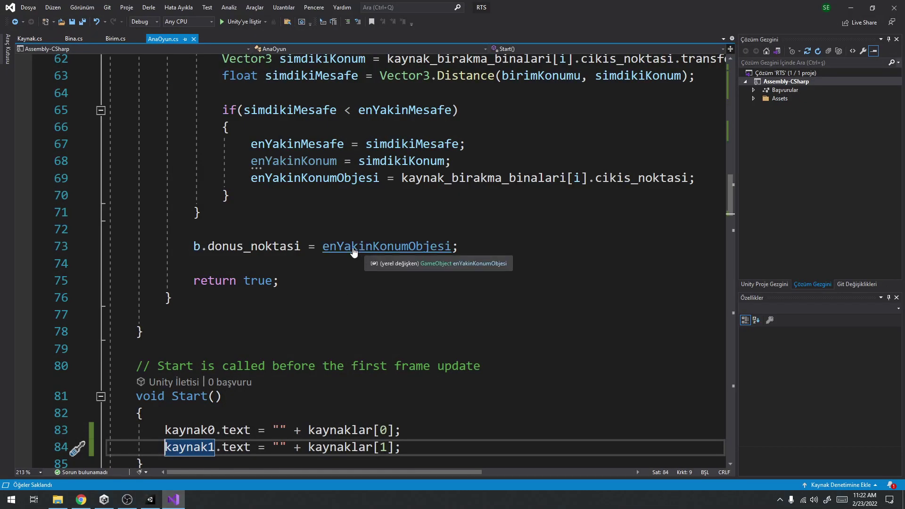
Step: Highlight every mevcut_secili reference and scroll through Update() in AnaOyun.cs
ctrl+scroll(358, 263, down, 3)
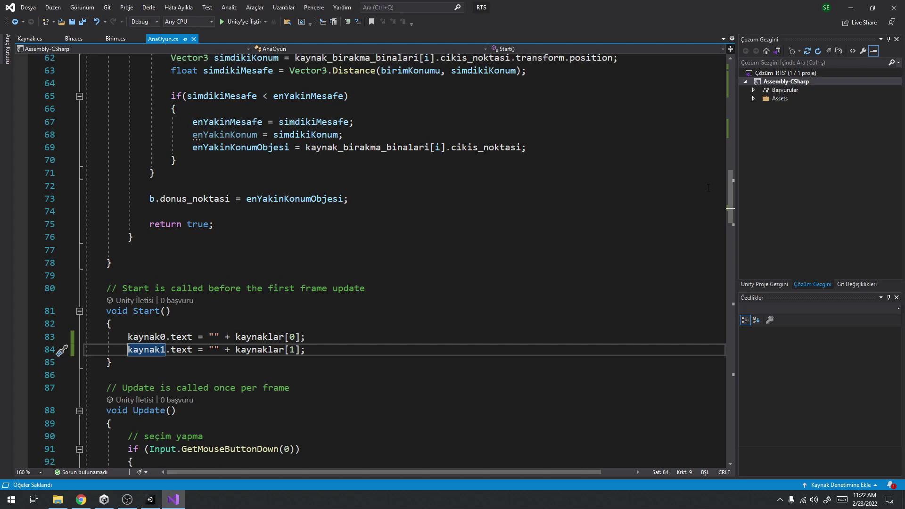
drag(730, 194, 736, 77)
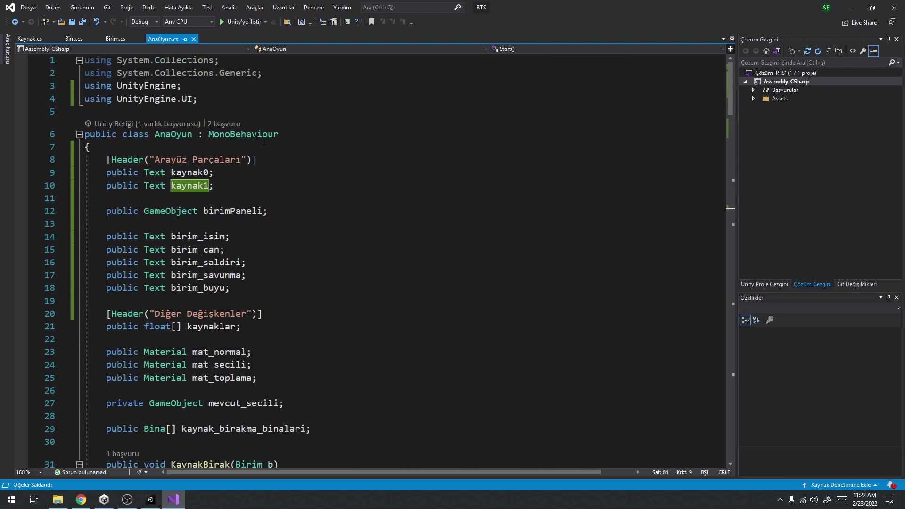
click(181, 135)
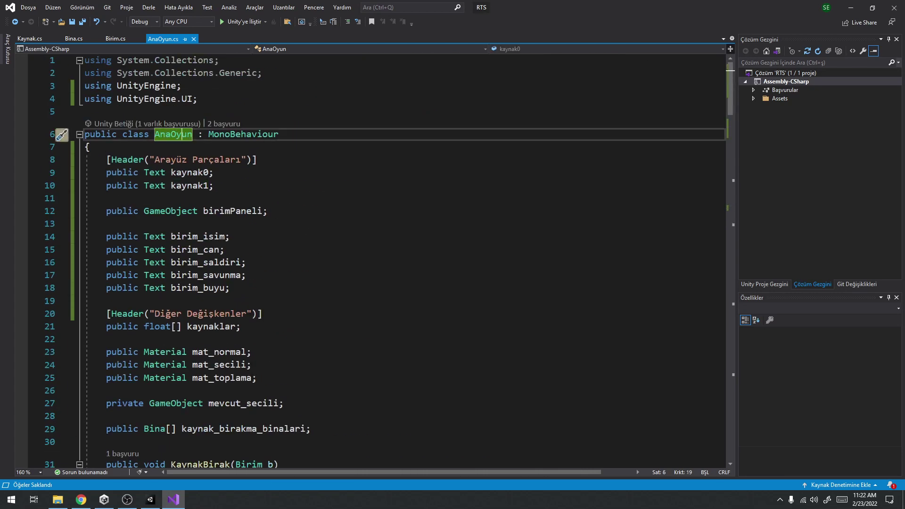
click(231, 404)
scroll(257, 314, down, 3)
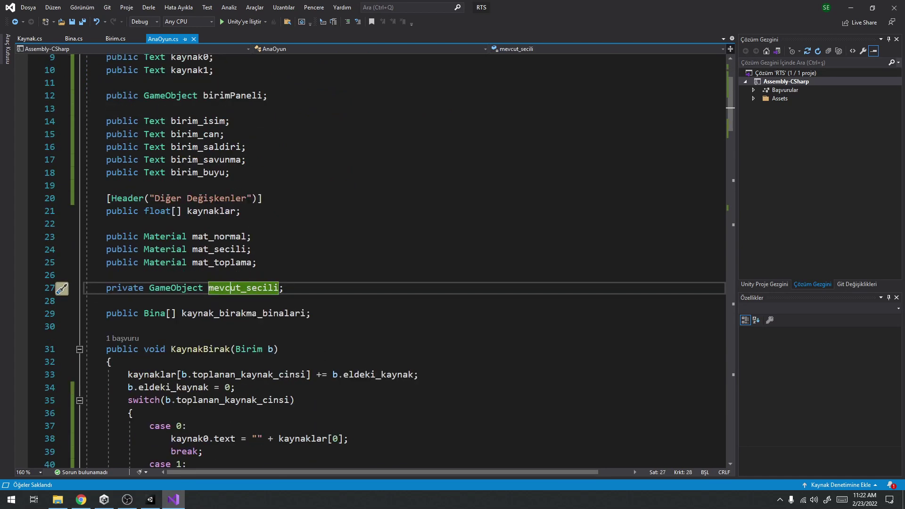
scroll(257, 315, down, 7)
scroll(254, 305, down, 15)
scroll(253, 296, down, 6)
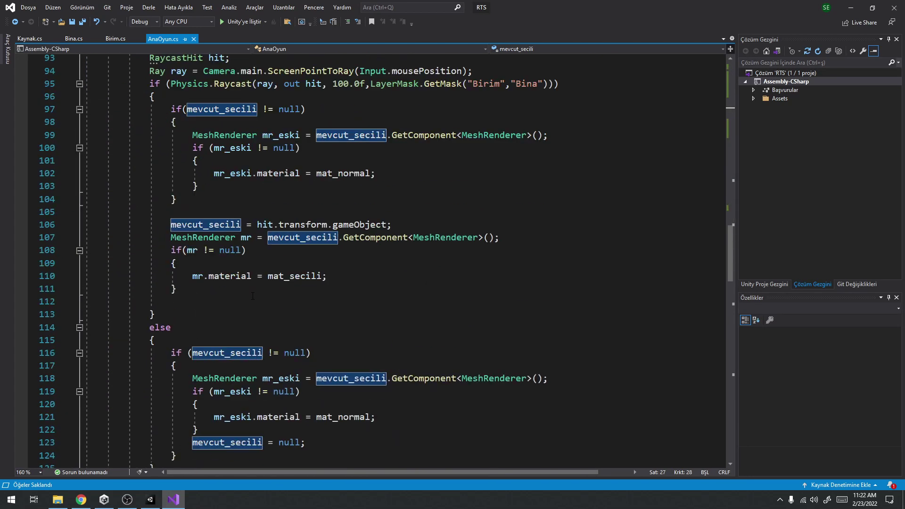
scroll(307, 269, up, 4)
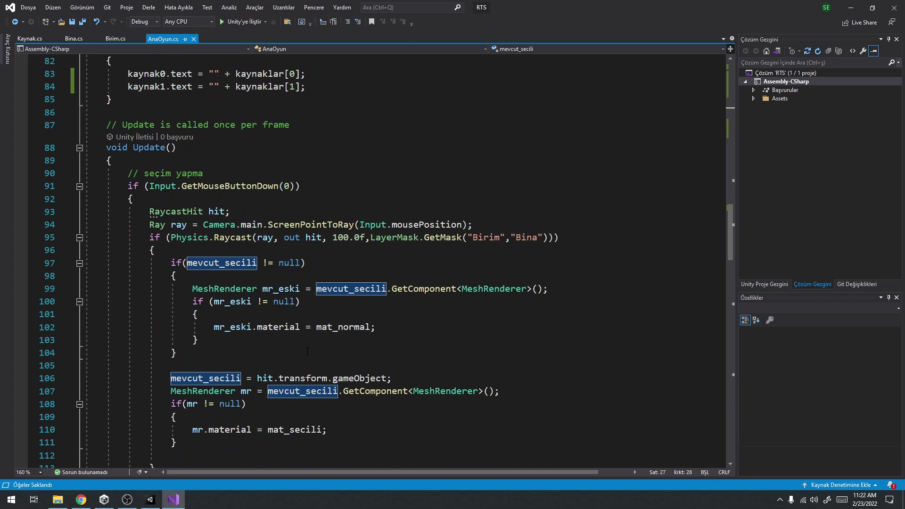
scroll(281, 281, down, 4)
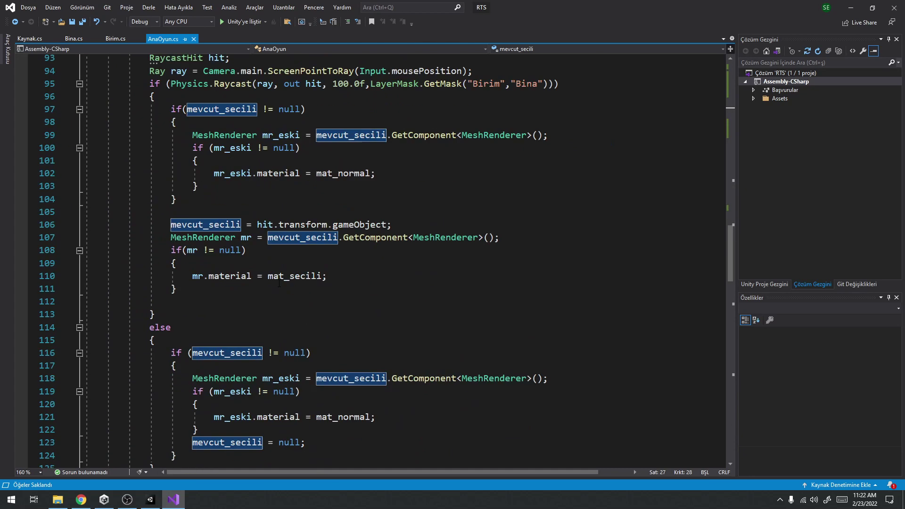
scroll(282, 281, down, 1)
scroll(281, 283, down, 7)
scroll(281, 283, down, 10)
scroll(281, 284, down, 9)
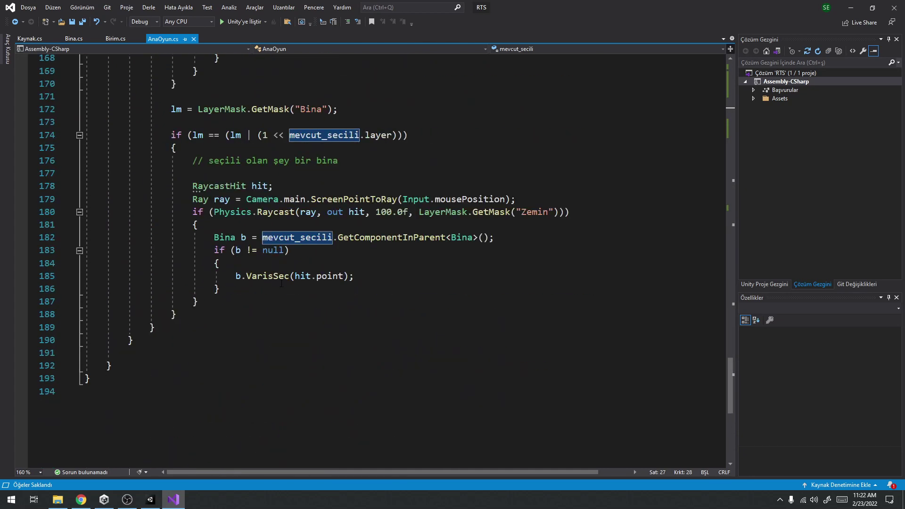
scroll(282, 283, up, 2)
scroll(282, 282, up, 2)
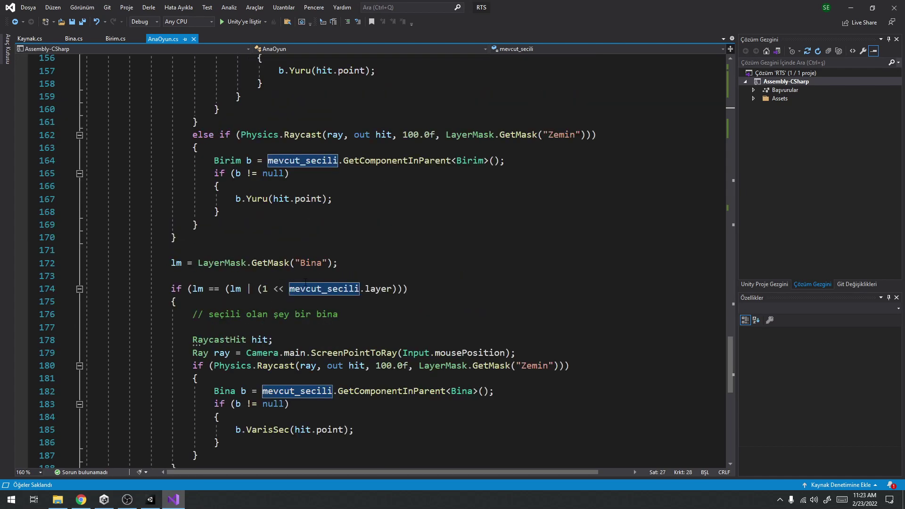
Step: Inspect mevcut_secili in the building check, the order code and the line that clears it
click(314, 288)
scroll(285, 281, up, 1)
scroll(284, 280, up, 7)
scroll(284, 280, up, 1)
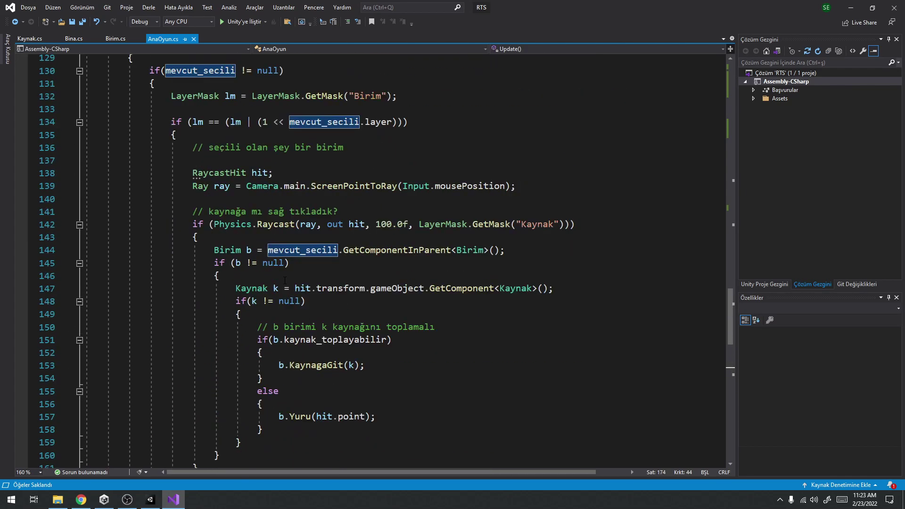
scroll(303, 249, up, 2)
click(198, 147)
scroll(241, 187, up, 2)
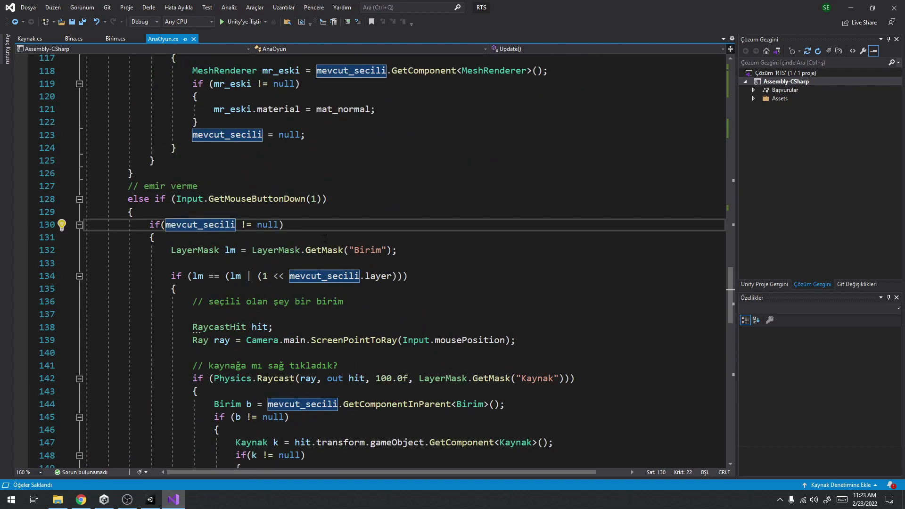
scroll(241, 186, up, 1)
click(224, 173)
scroll(240, 311, up, 5)
scroll(239, 311, up, 4)
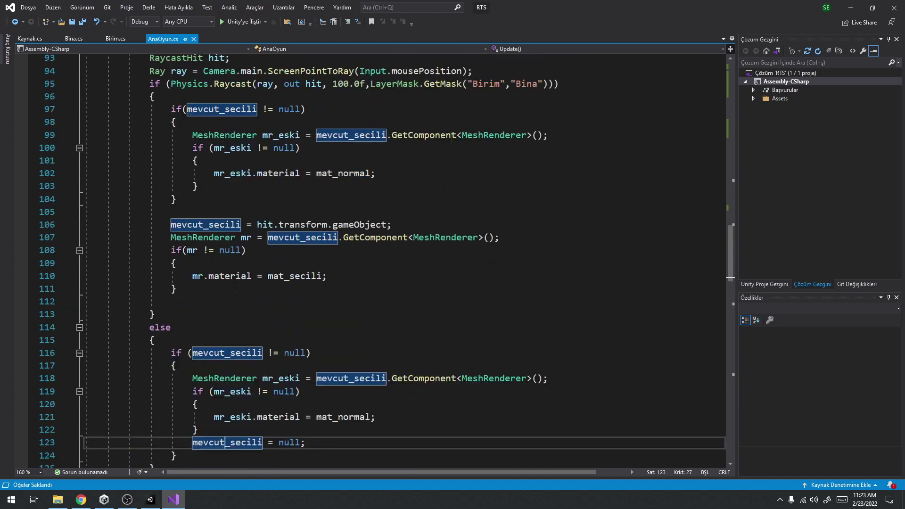
scroll(240, 311, up, 1)
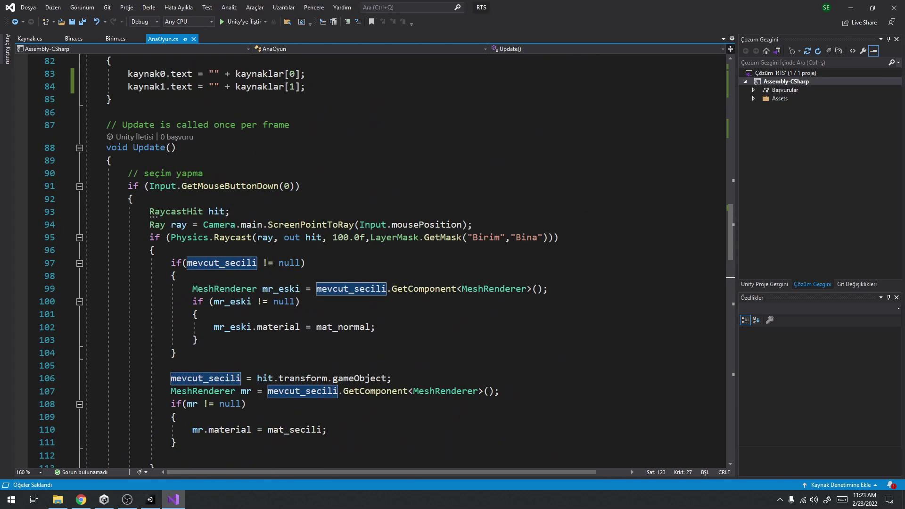
scroll(245, 362, down, 2)
scroll(244, 358, down, 2)
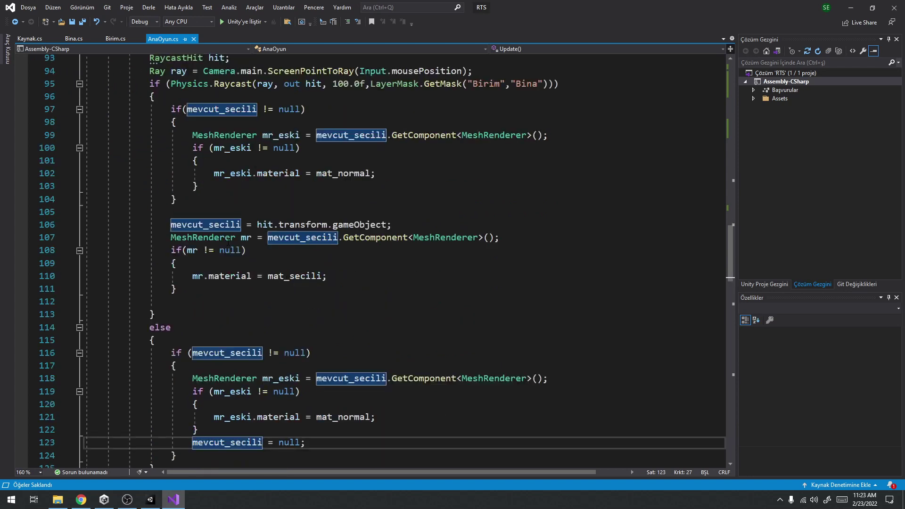
scroll(250, 372, down, 1)
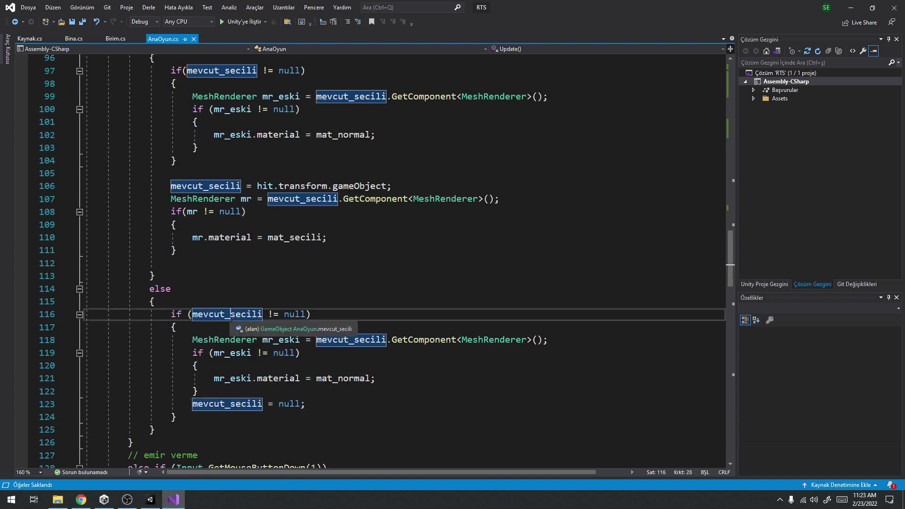
Step: Review where the hit object becomes mevcut_secili and the null checks in the deselect branch
click(214, 186)
click(297, 250)
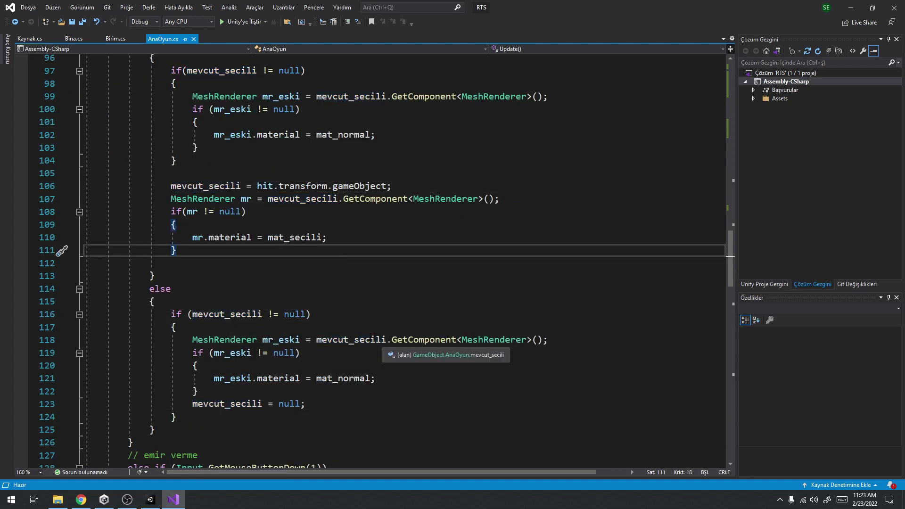
click(371, 340)
click(231, 314)
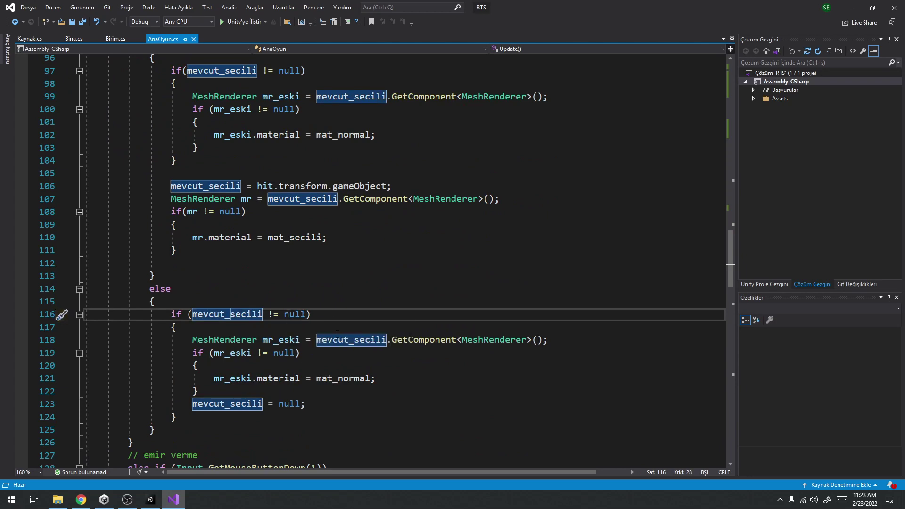
scroll(200, 395, up, 5)
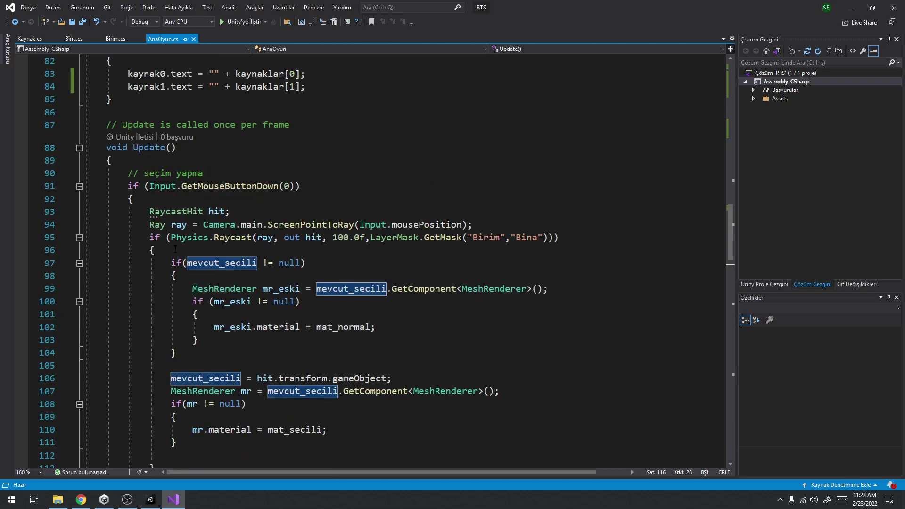
click(144, 173)
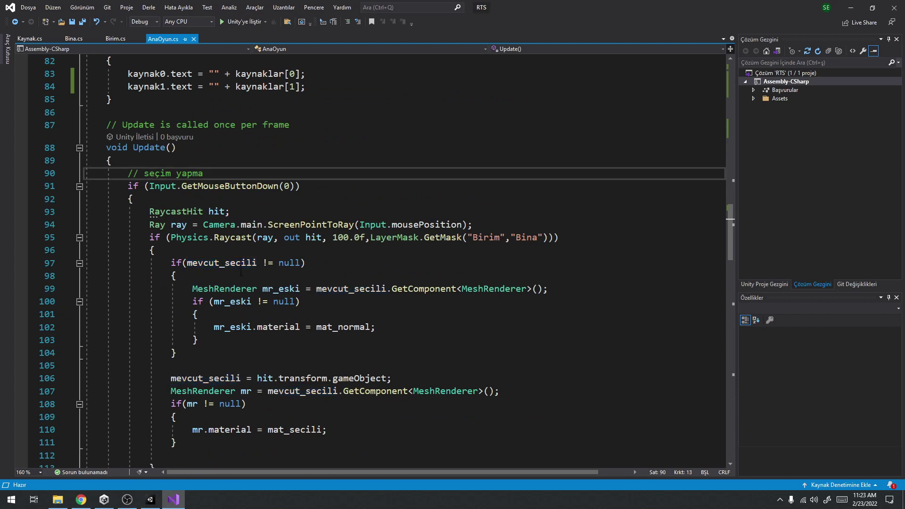
click(225, 264)
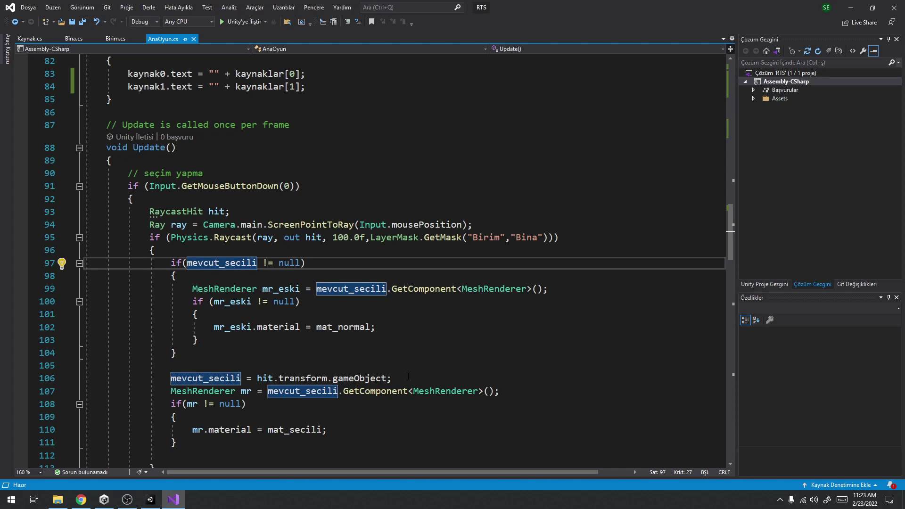
Step: Add the '// bir şey seçtik' comment above the selection assignment and save AnaOyun.cs
click(398, 365)
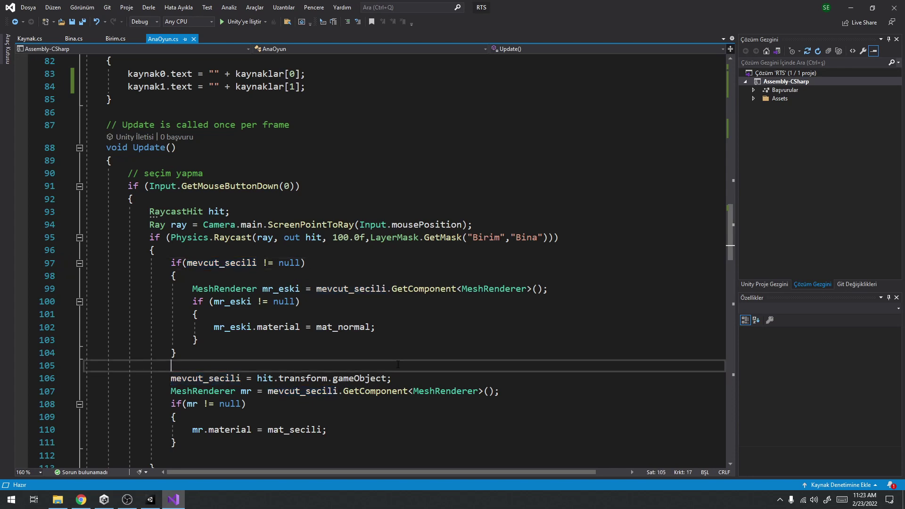
key(Return)
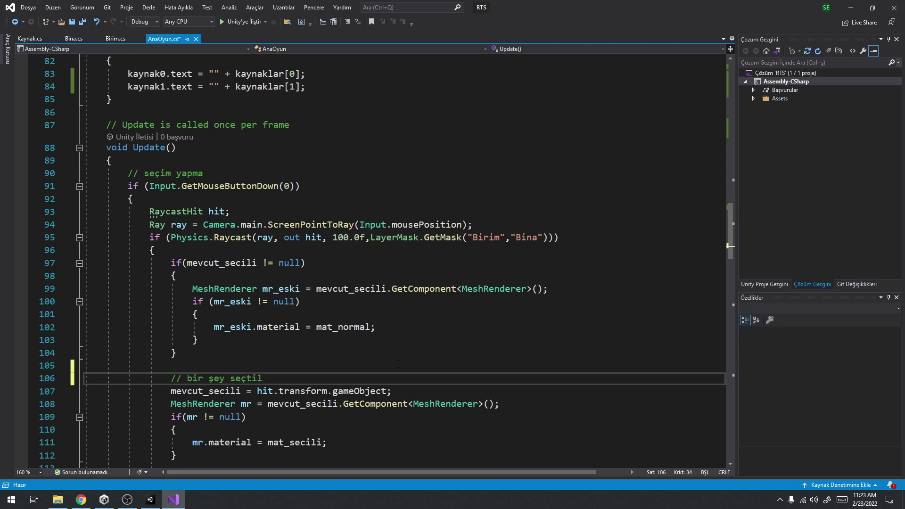
key(ctrl+s)
Step: Create an empty BirimArayuzuGuncelleme() method just above Update()
scroll(401, 364, down, 1)
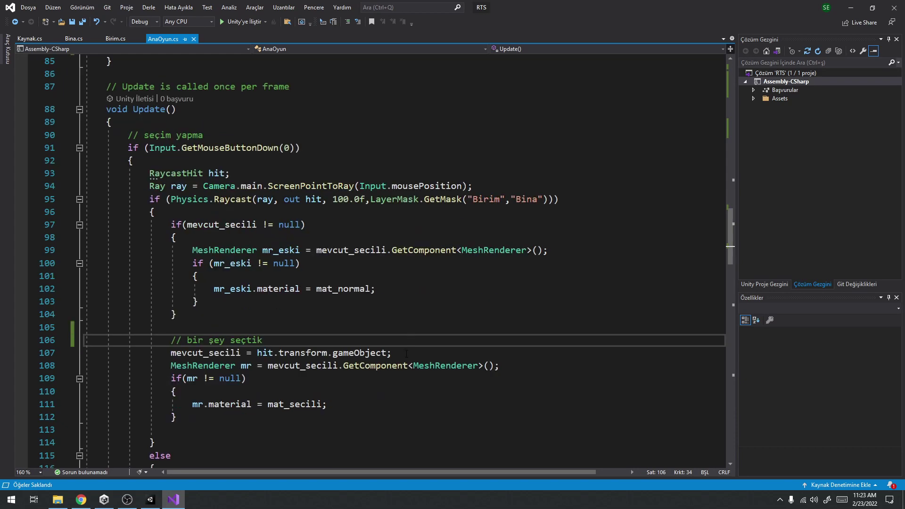
scroll(275, 256, up, 1)
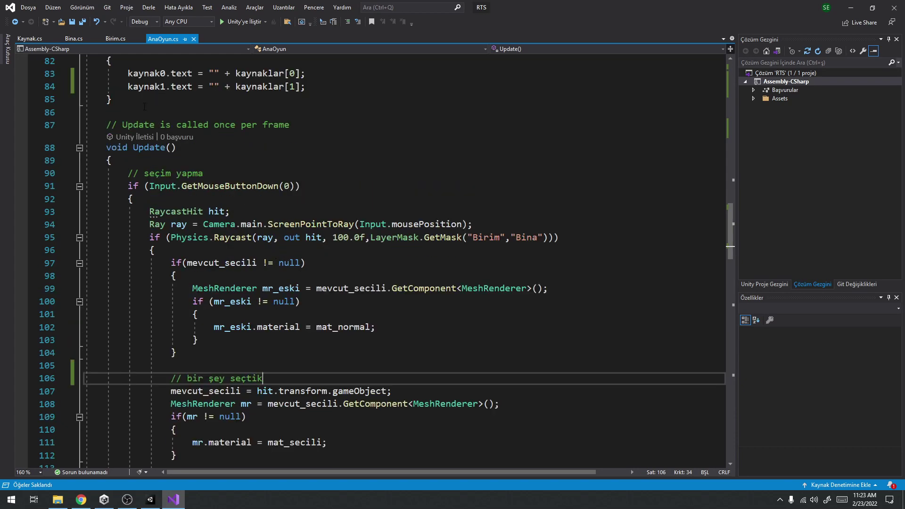
click(145, 107)
key(Return)
key(Return)
key(Up)
text(voi)
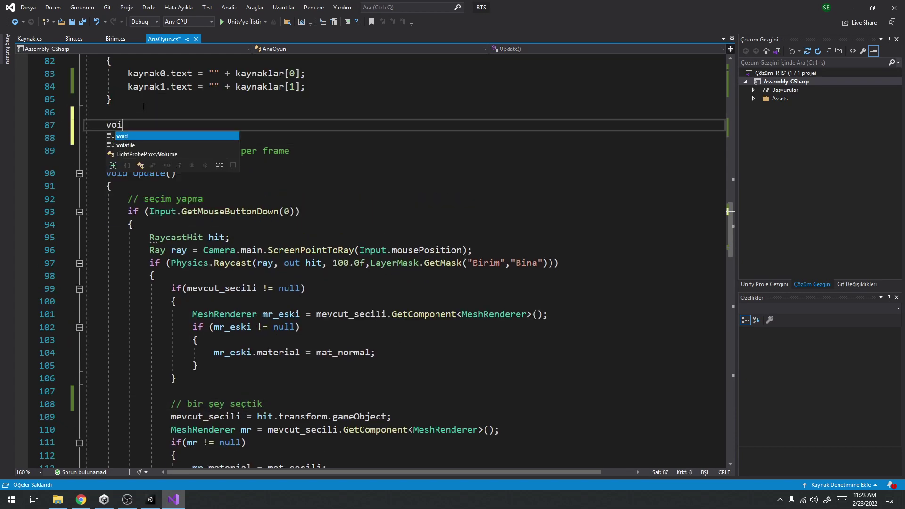
text(d )
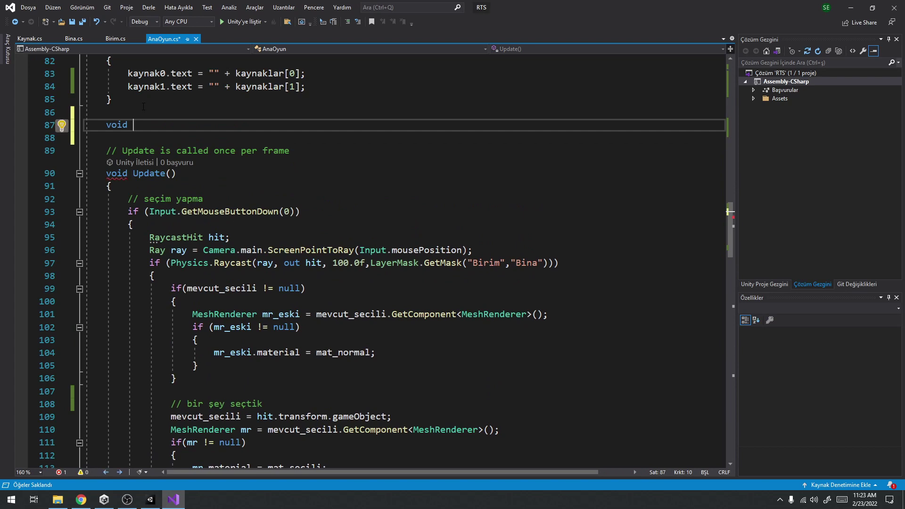
text(Aray)
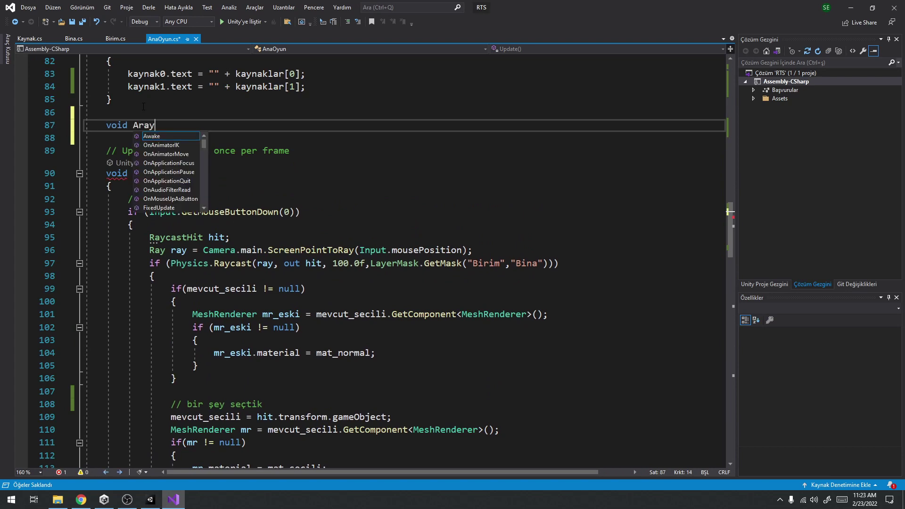
text(uzGun)
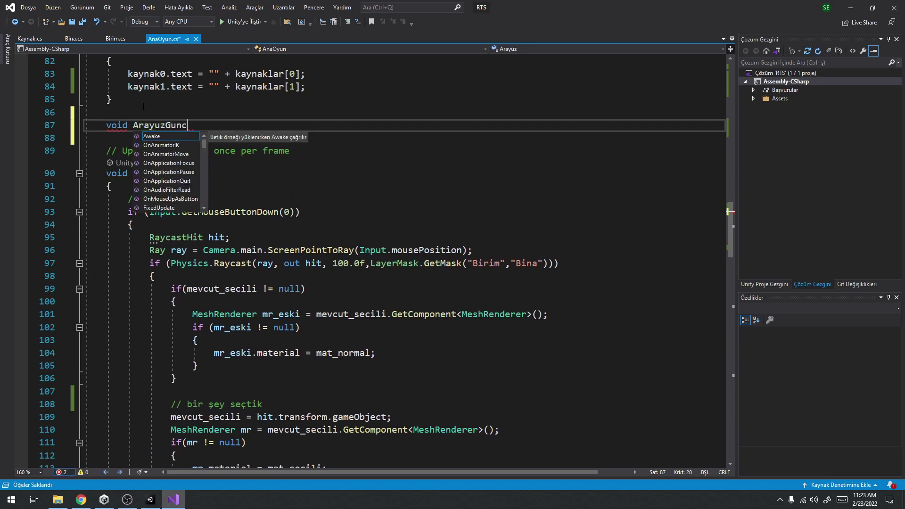
key(ctrl+BackSpace)
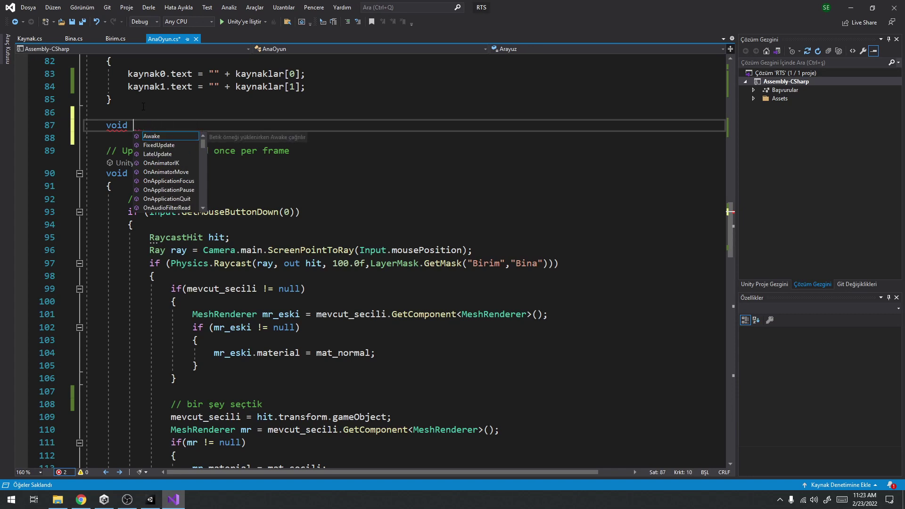
text(BirimArayuz)
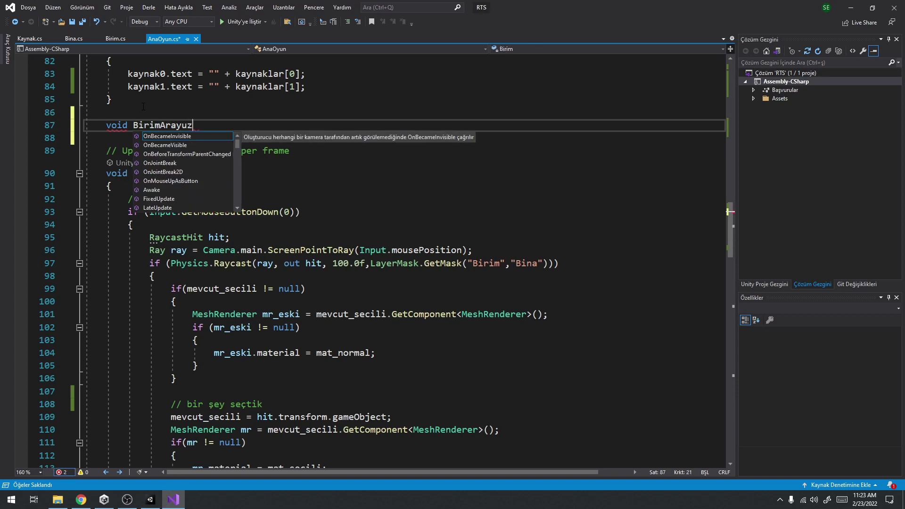
text(Guncelleme)
text(())
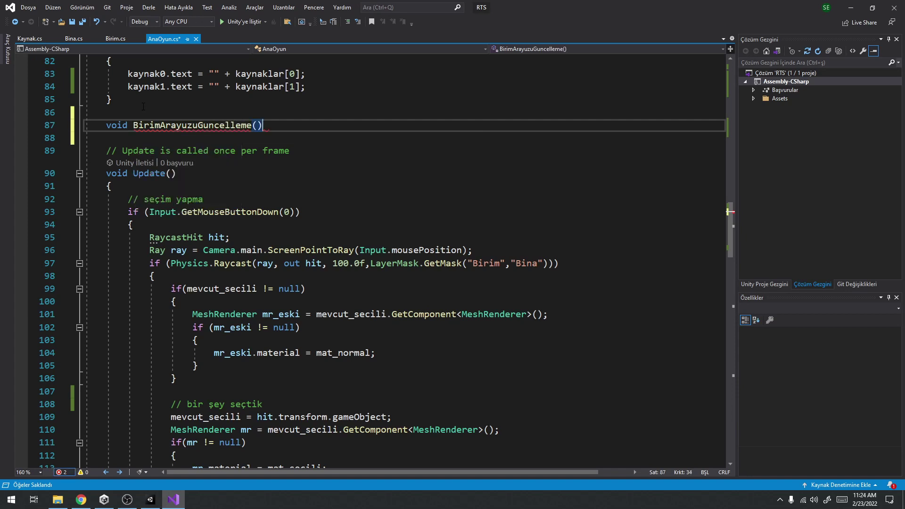
text({)
key(Return)
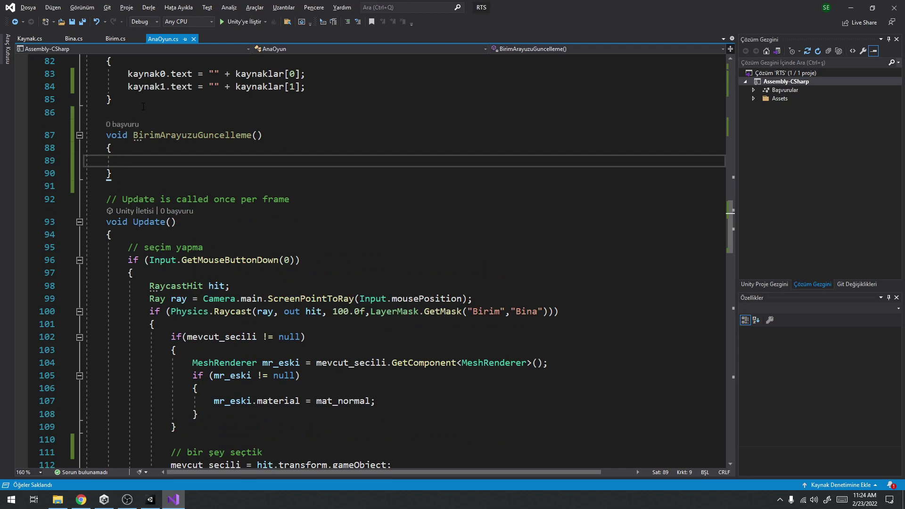
double_click(232, 135)
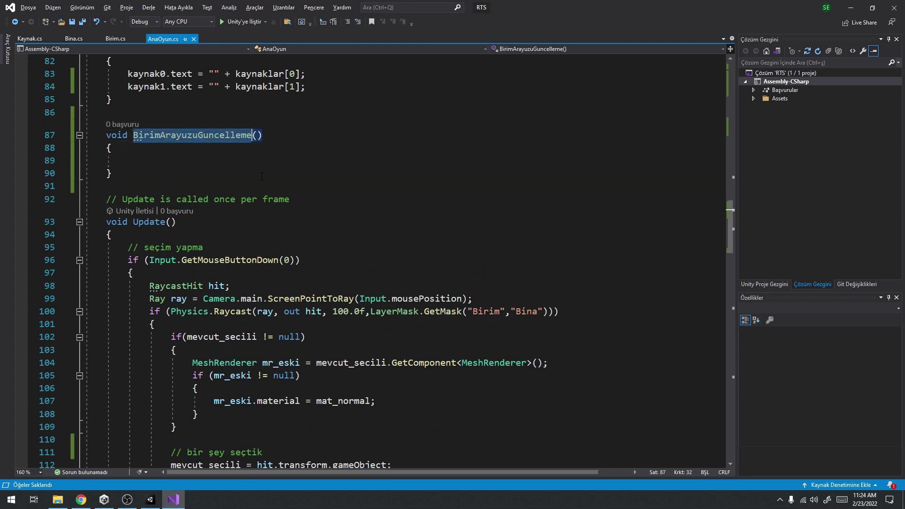
key(ctrl+Left)
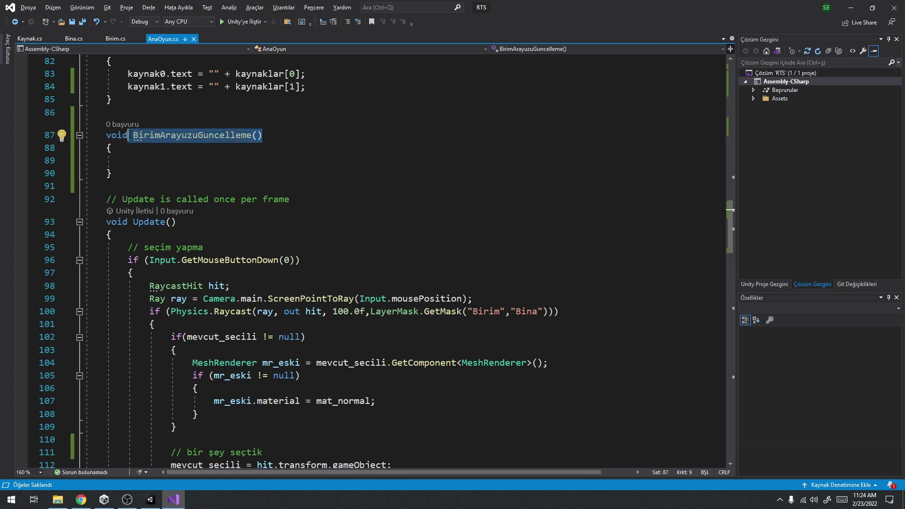
scroll(251, 423, down, 4)
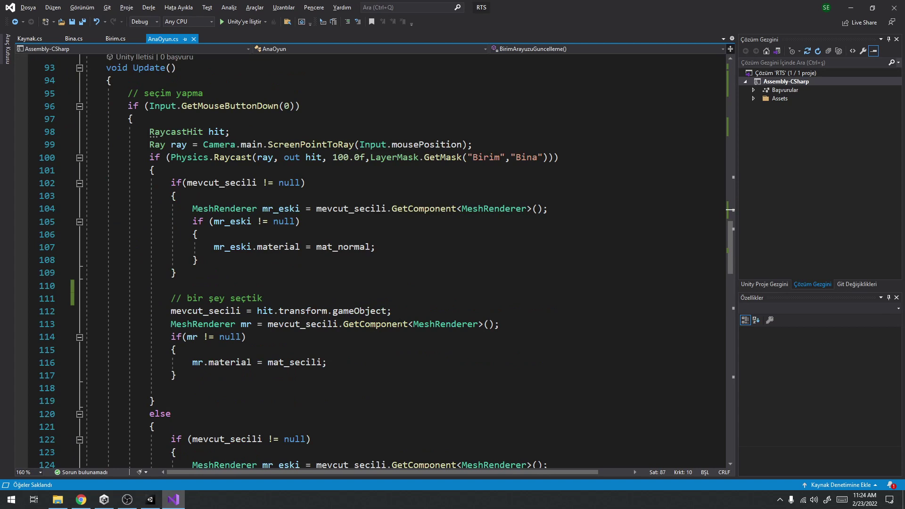
click(316, 299)
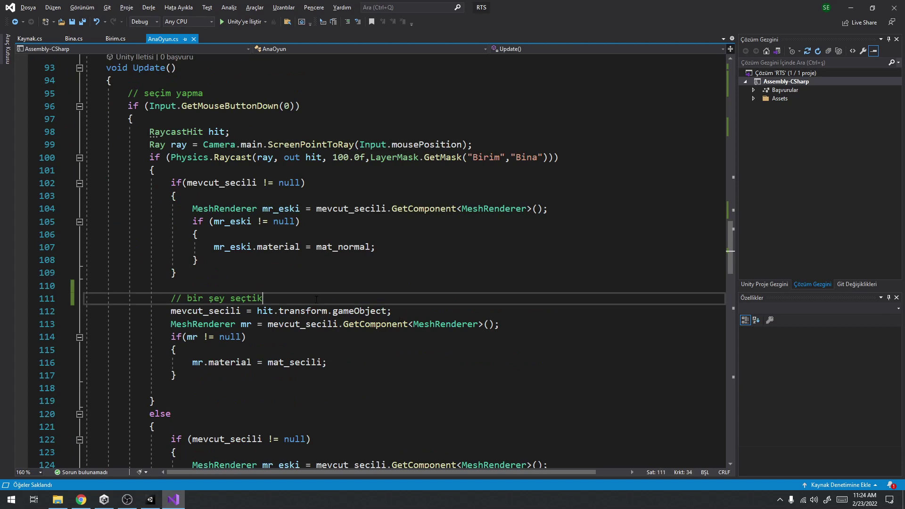
click(259, 369)
key(Return)
key(Return)
text(BirimArayuzuGuncelleme())
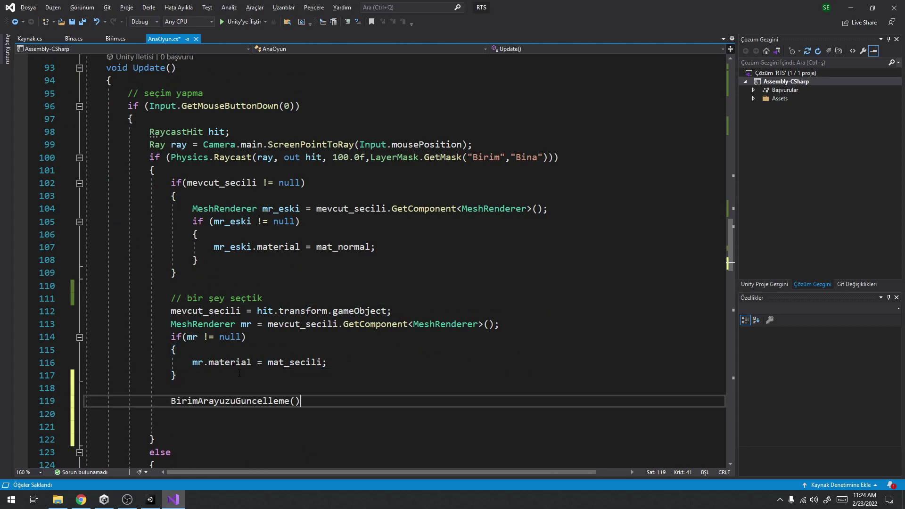
text(;)
key(ctrl+s)
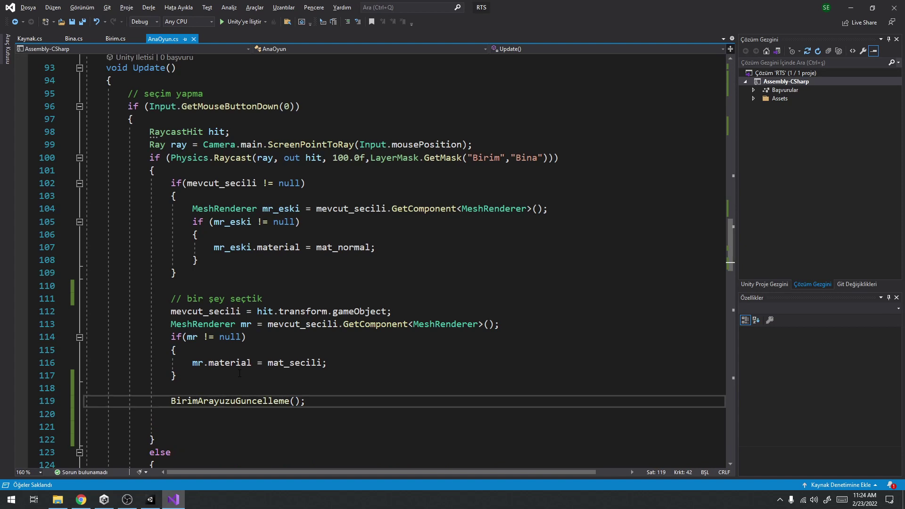
key(Delete)
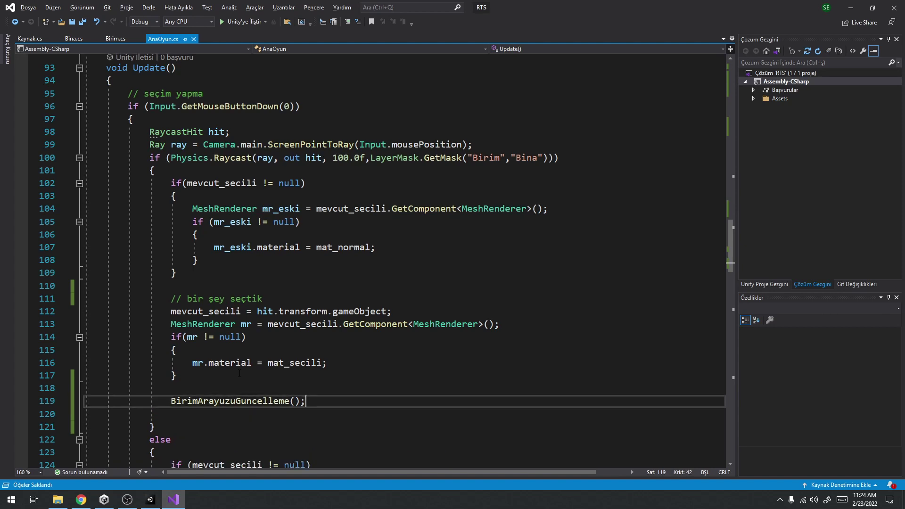
click(236, 337)
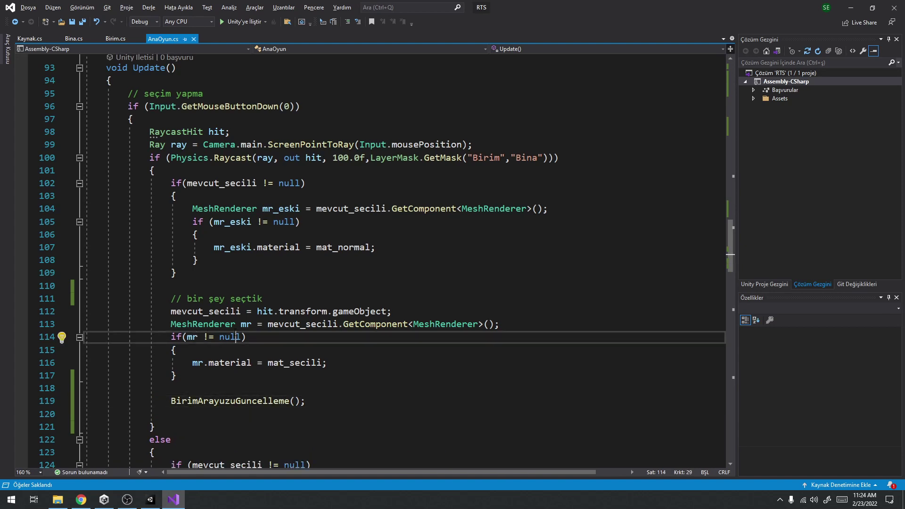
click(209, 363)
click(284, 401)
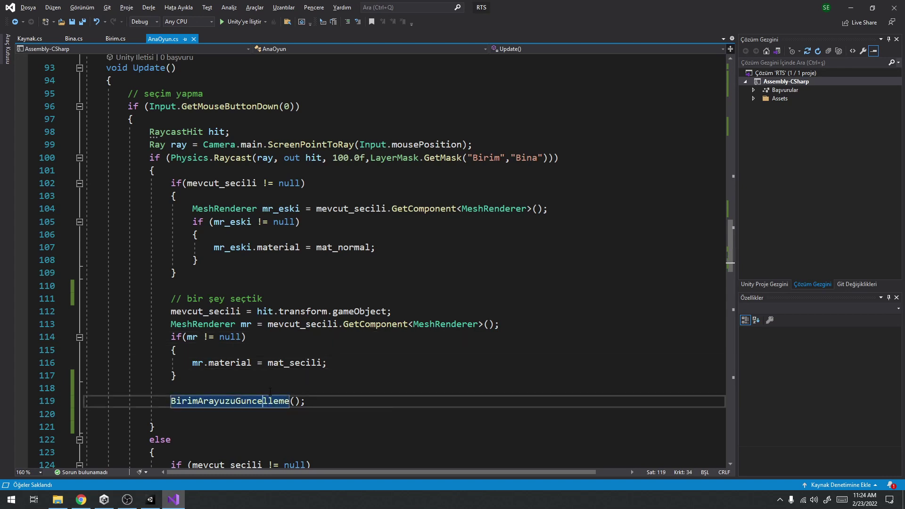
click(210, 312)
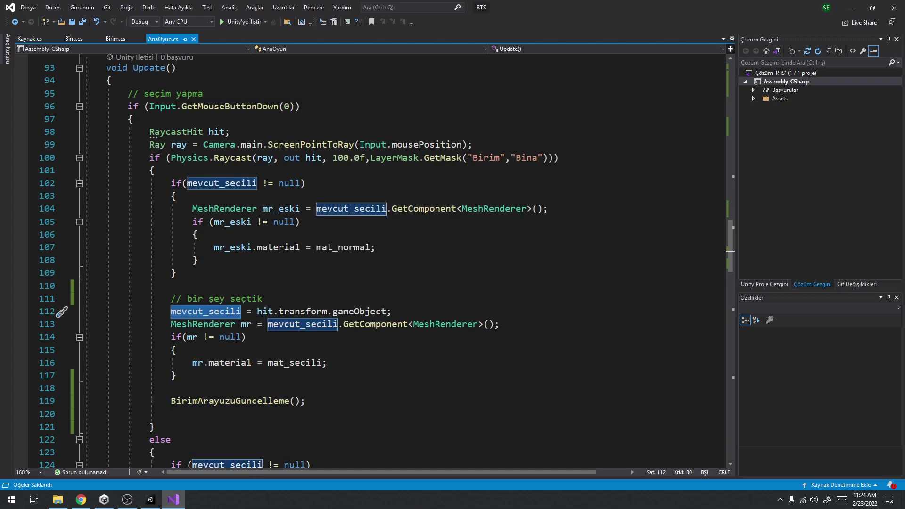
scroll(227, 290, up, 5)
click(170, 196)
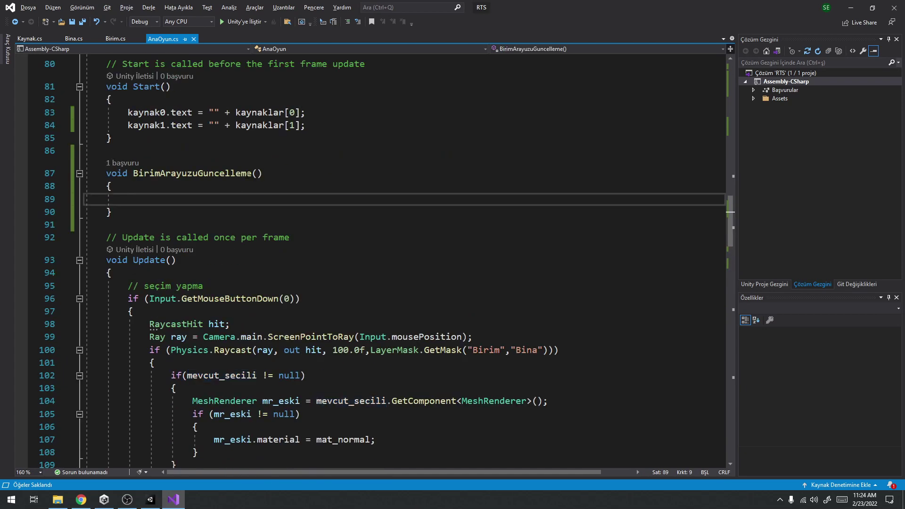
mouse_move(118, 212)
mouse_down()
mouse_move(128, 198)
mouse_move(86, 174)
mouse_up()
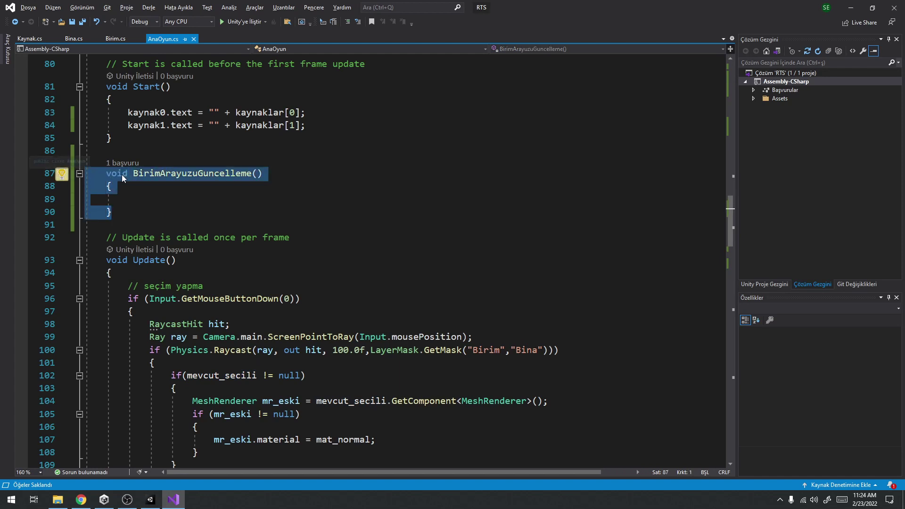
click(226, 173)
double_click(198, 174)
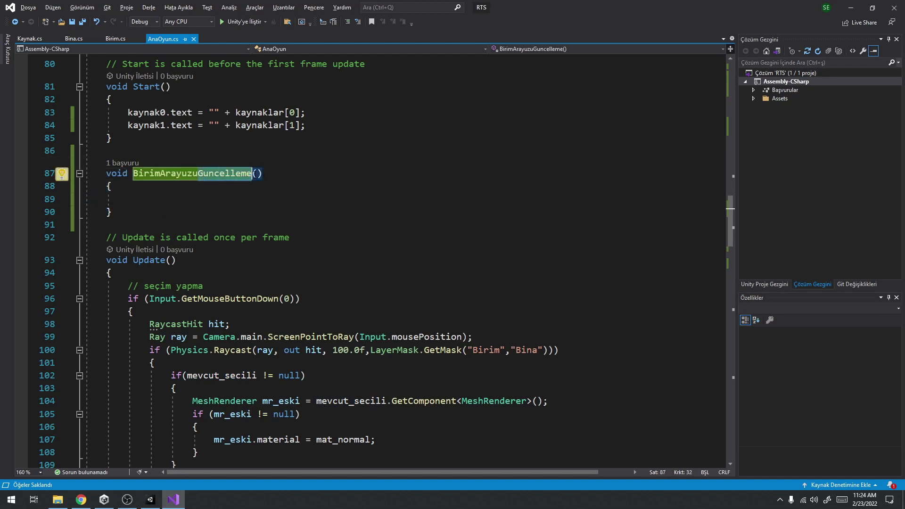
text(BirimArayuzuAc)
key(ctrl+z)
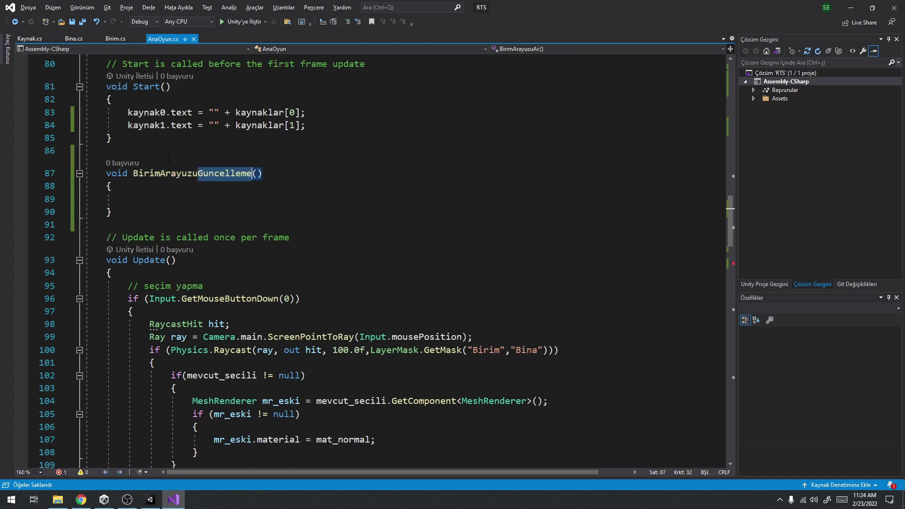
Step: Try renaming the method to BirimArayuzuAc, then undo and cancel to keep BirimArayuzuGuncelleme
double_click(196, 173)
right_click(198, 173)
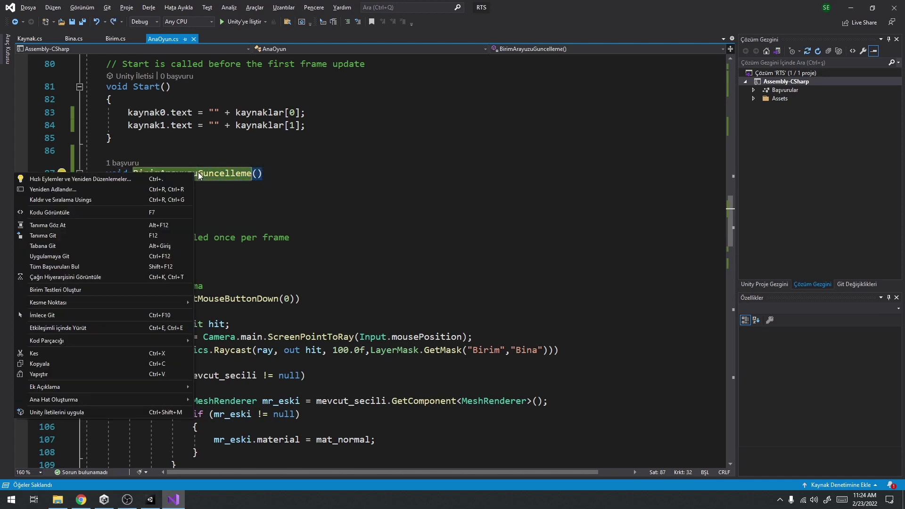
click(52, 189)
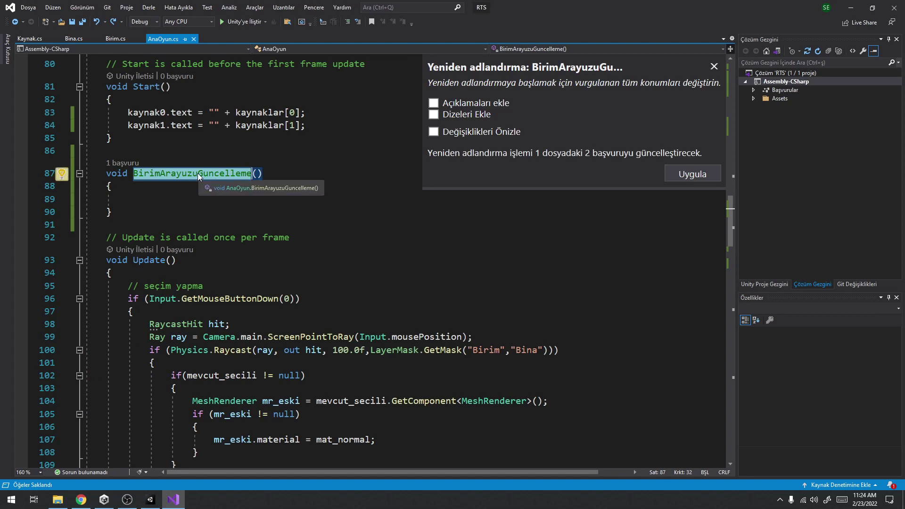
click(197, 174)
key(shift+Right)
key(shift+Right)
key(shift+Right)
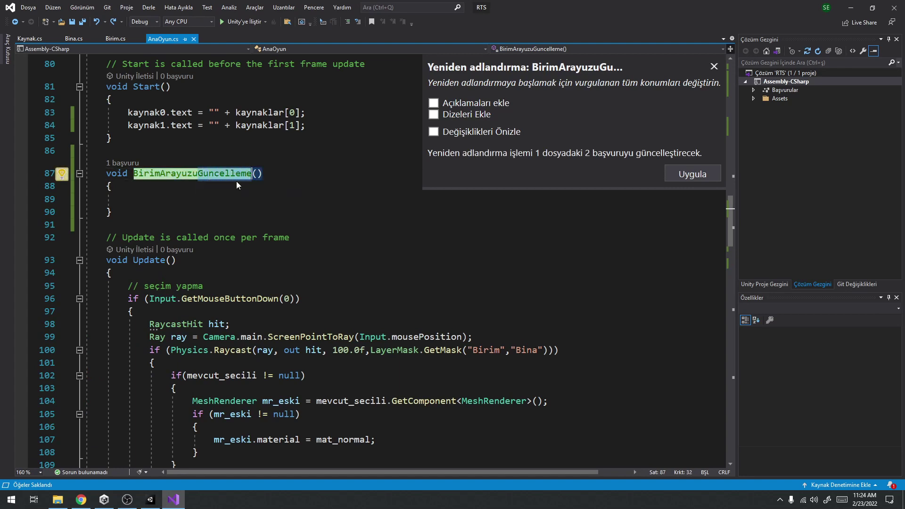
key(shift+End)
text(Ac)
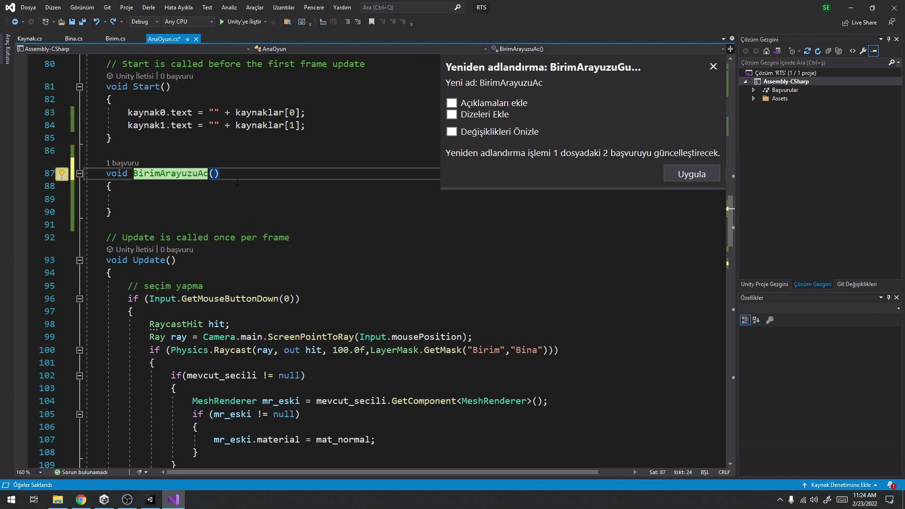
key(ctrl+z)
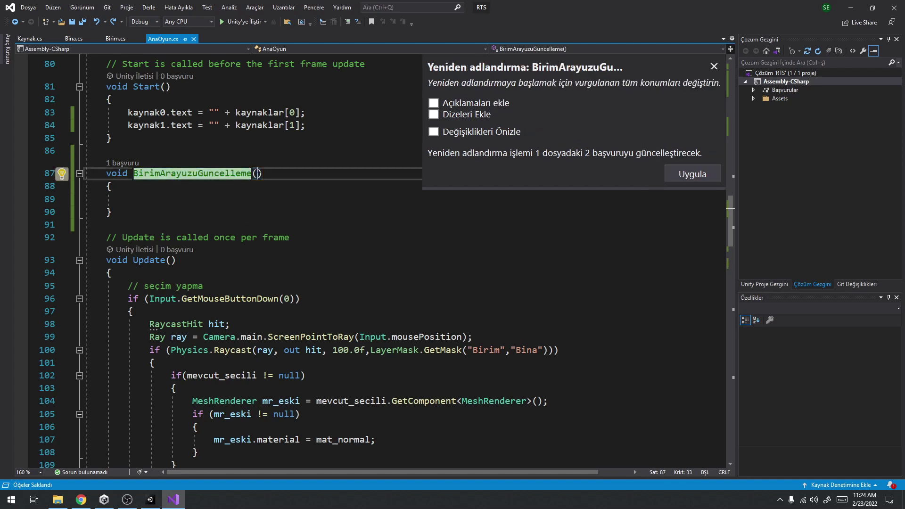
key(Escape)
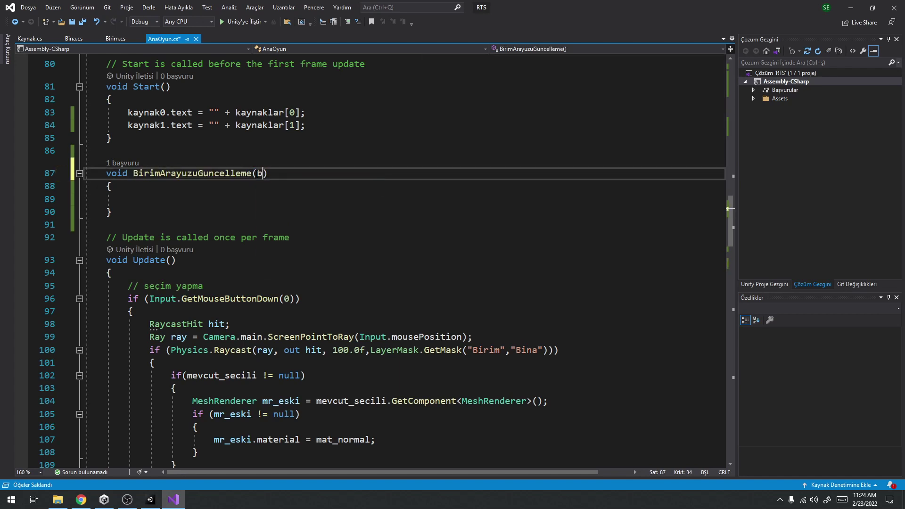
Step: Give the method a bool secildi parameter and select the leftover duplicate braces
text(boolea)
key(BackSpace)
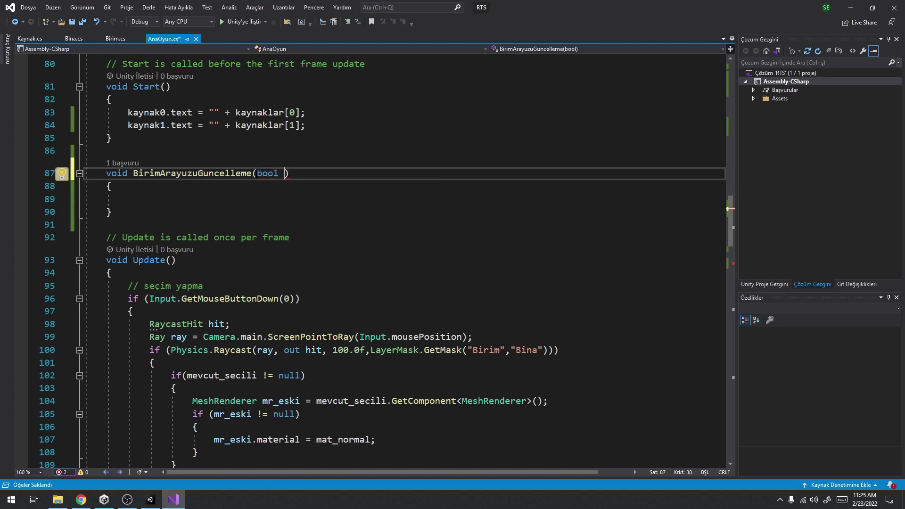
text(ac)
key(BackSpace)
key(BackSpace)
text(sec)
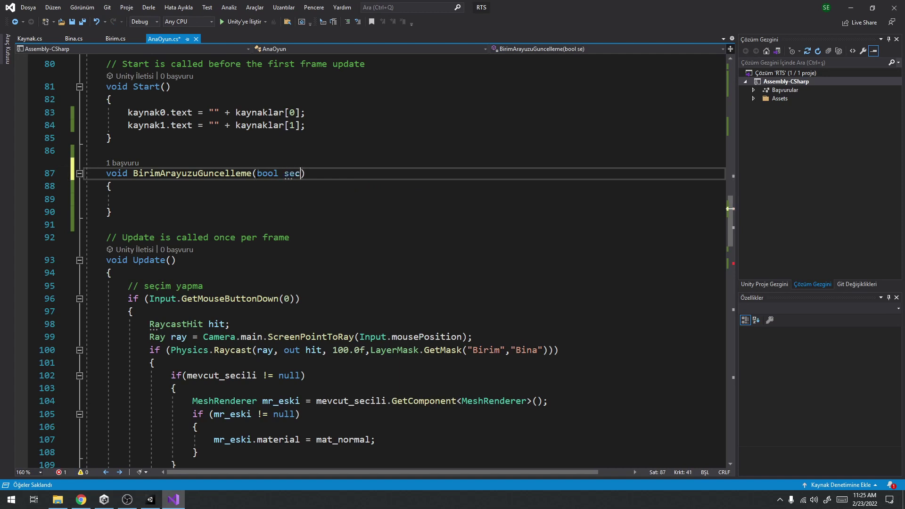
text(ildi)
key(Return)
text({)
key(Return)
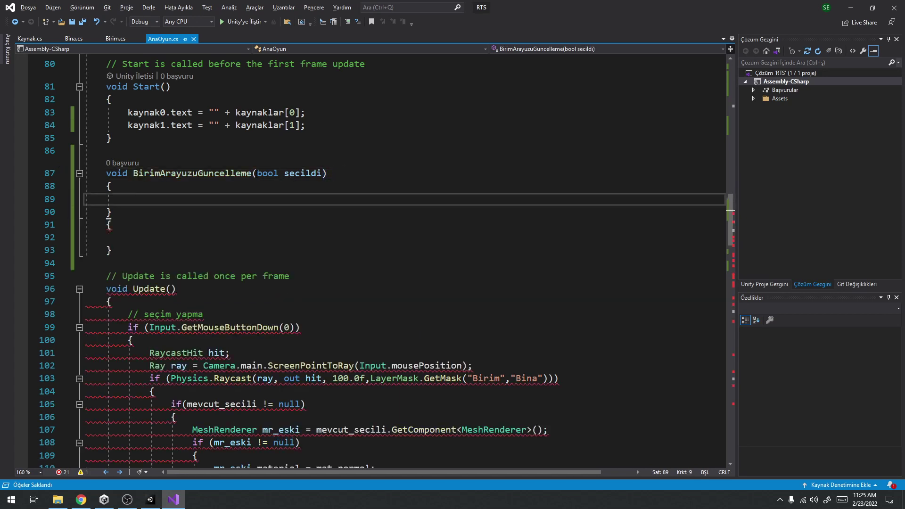
drag(154, 253, 104, 225)
Step: Clear the leftover braces and write if (secildi) calling birimPaneli.SetActive(true)
key(Delete)
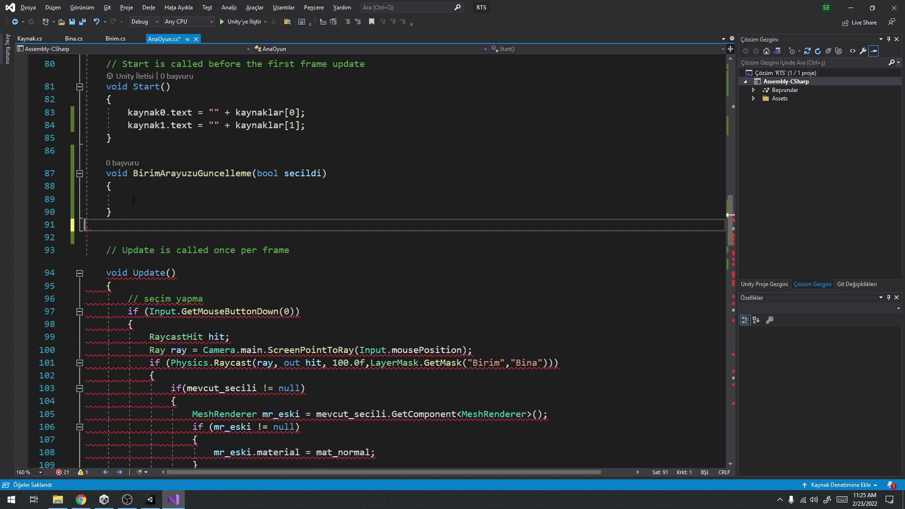
key(Delete)
click(160, 202)
text(if()
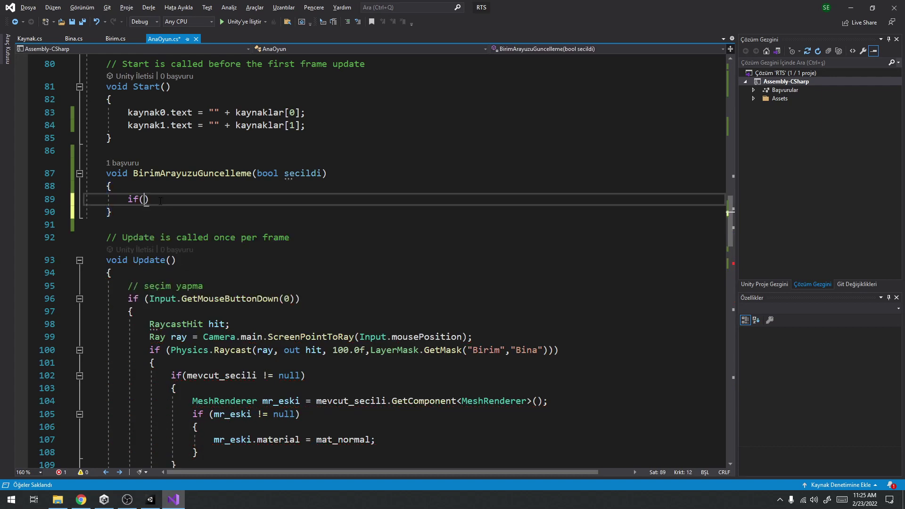
text(secil)
key(Tab)
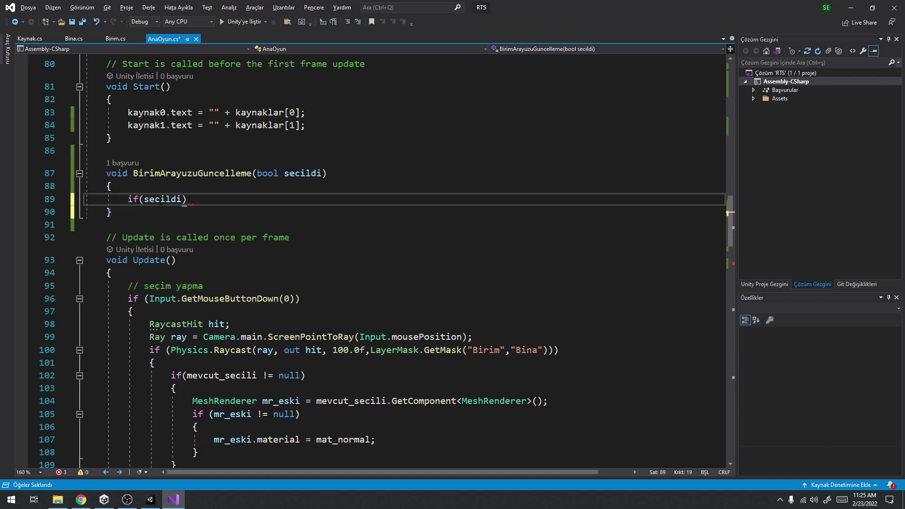
text() {)
key(Return)
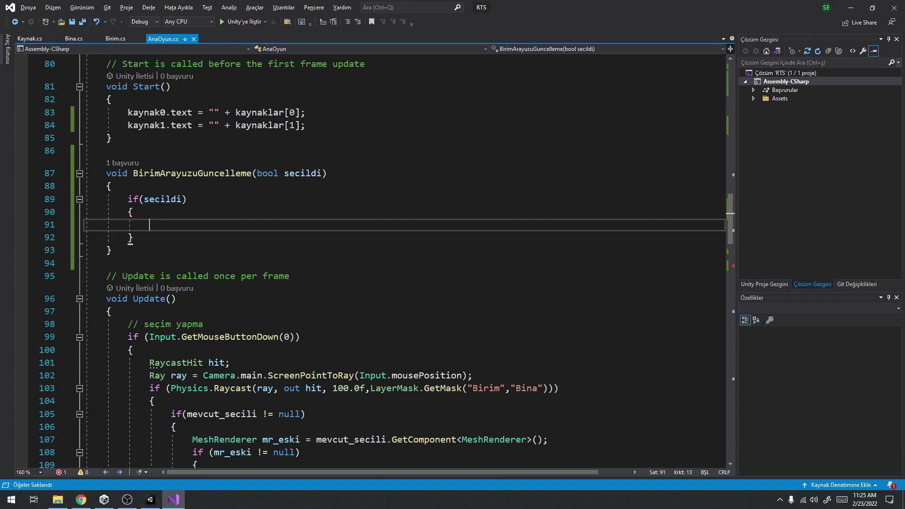
text(birimPanelii)
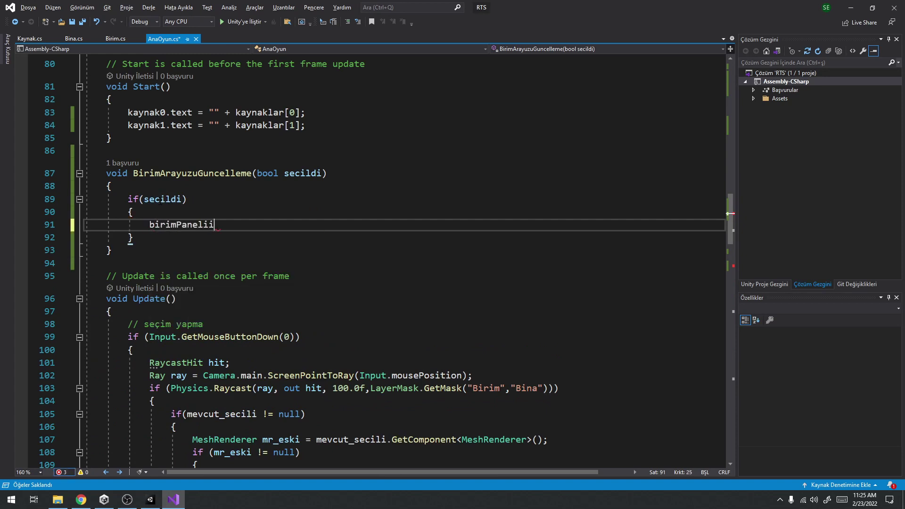
text(.set)
key(Tab)
text((true))
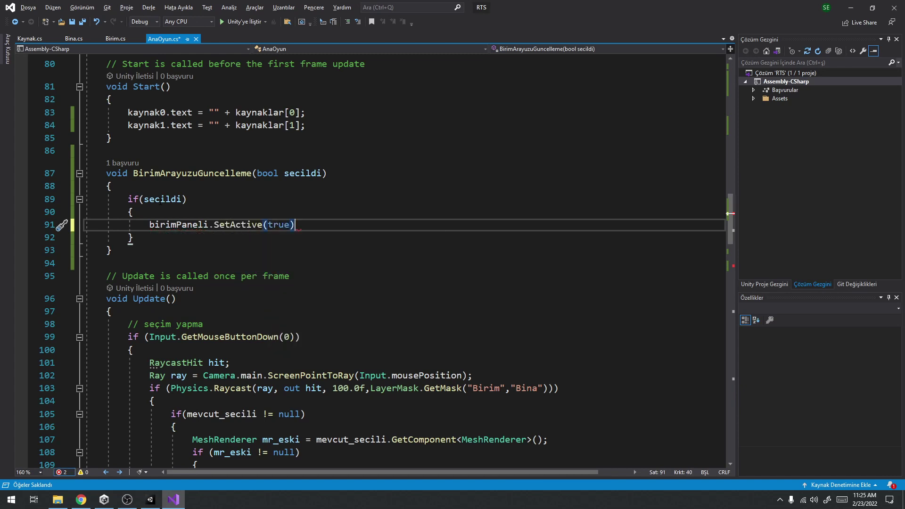
text(;)
Step: Add an else branch calling birimPaneli.SetActive(false) and save AnaOyun.cs
click(153, 237)
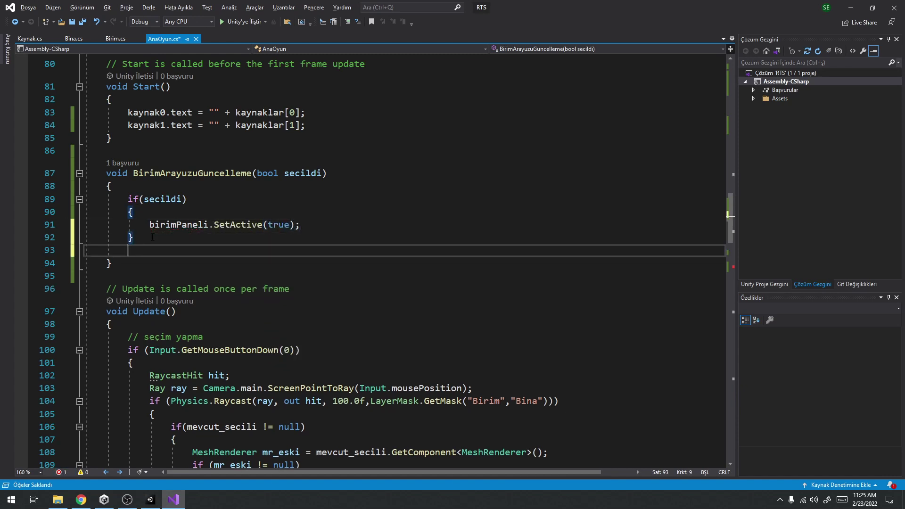
key(Return)
text(else {)
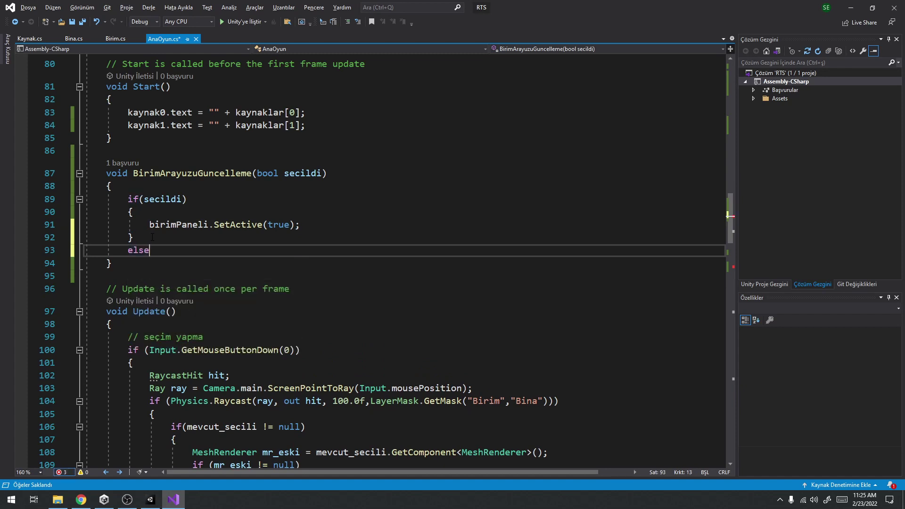
key(Return)
text(bgiri)
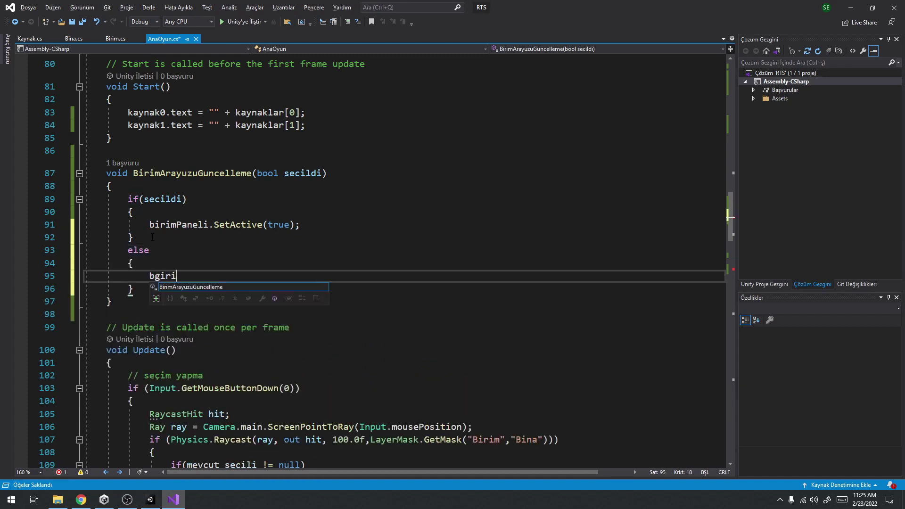
text(m)
key(BackSpace)
key(BackSpace)
key(BackSpace)
text(rim)
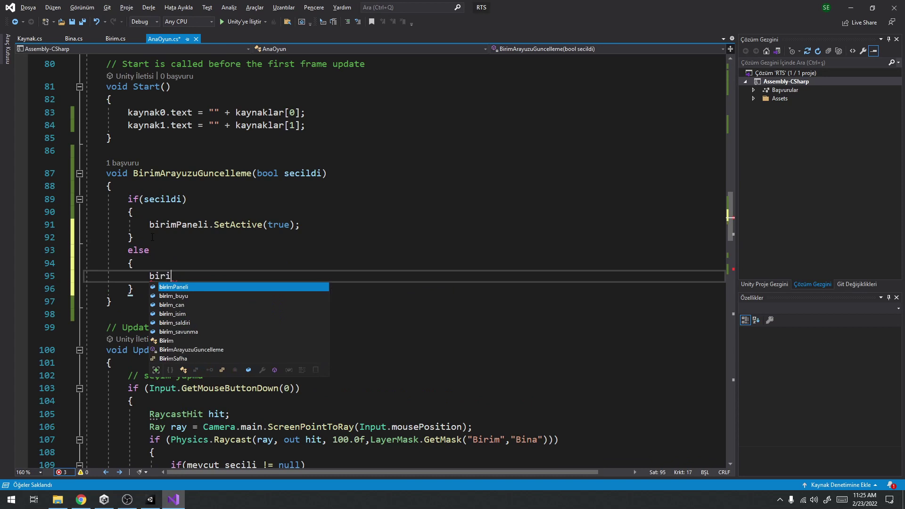
key(Tab)
text(.set)
key(Tab)
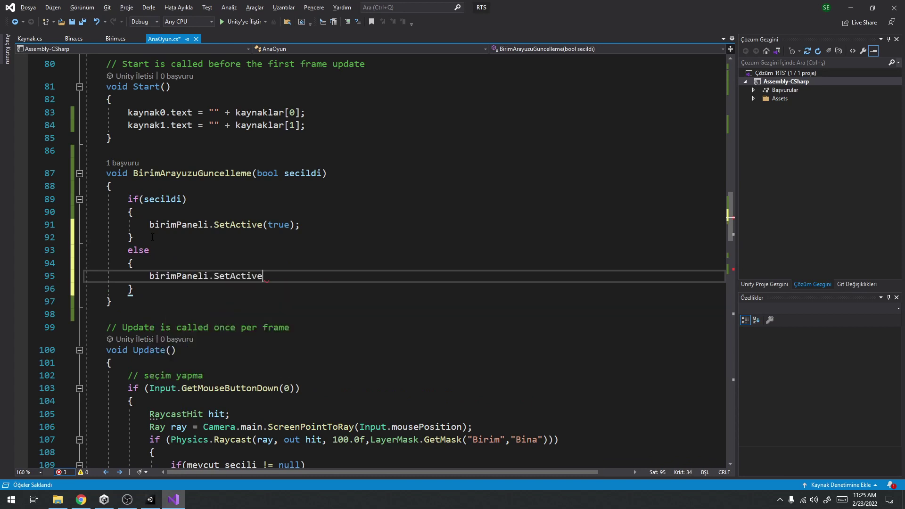
text((false)
key(Escape)
right_click(152, 237)
key(Escape)
text(;)
key(ctrl+s)
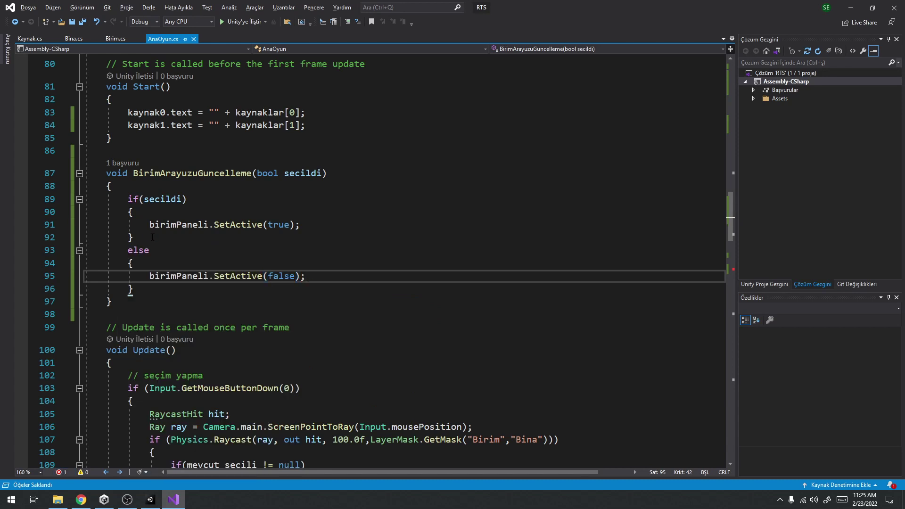
Step: Insert a blank line inside the if block above SetActive(true)
click(301, 224)
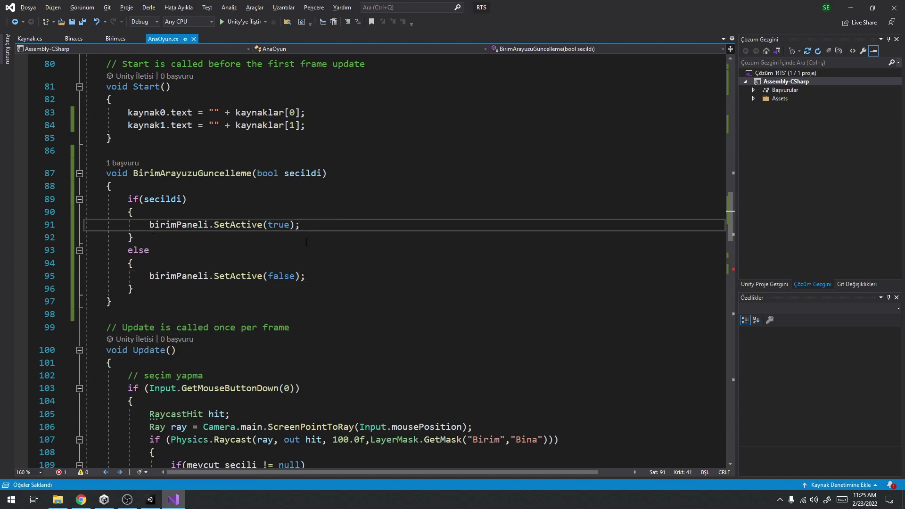
key(Up)
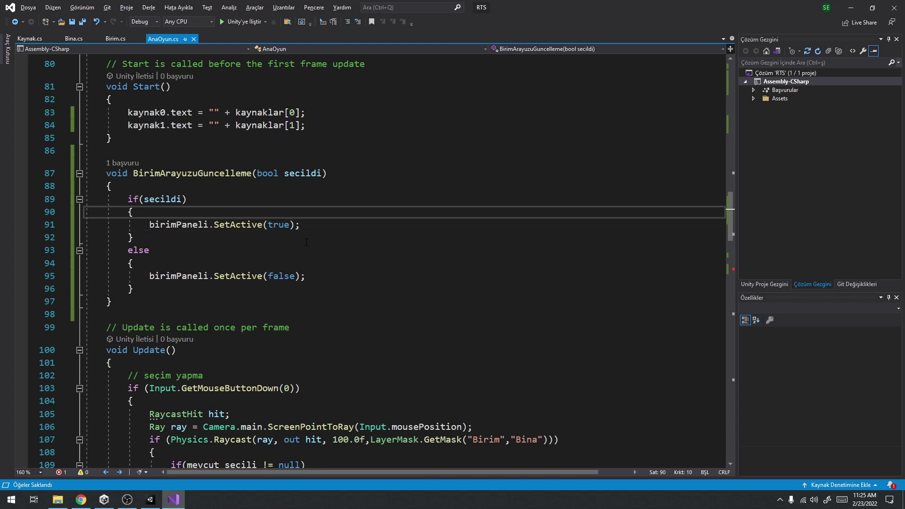
key(Return)
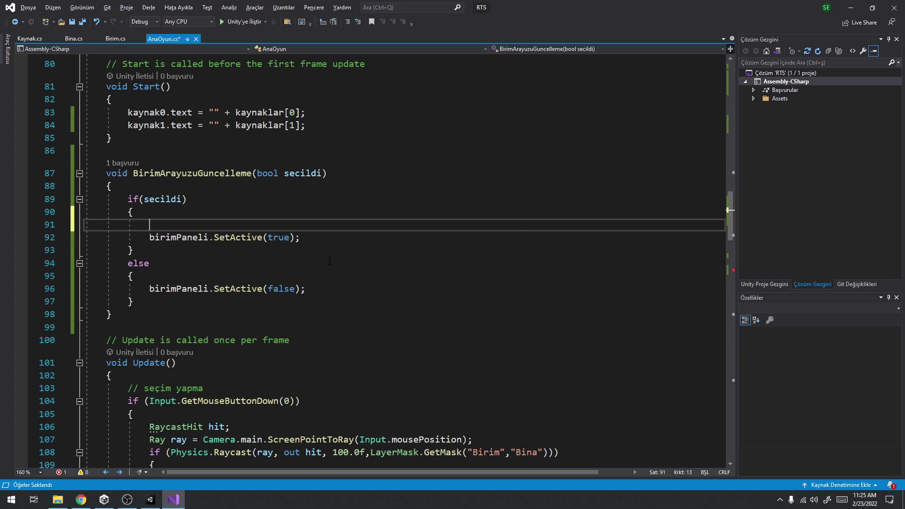
Step: Pass true to the BirimArayuzuGuncelleme() call in the selected-object branch and save
scroll(330, 261, down, 3)
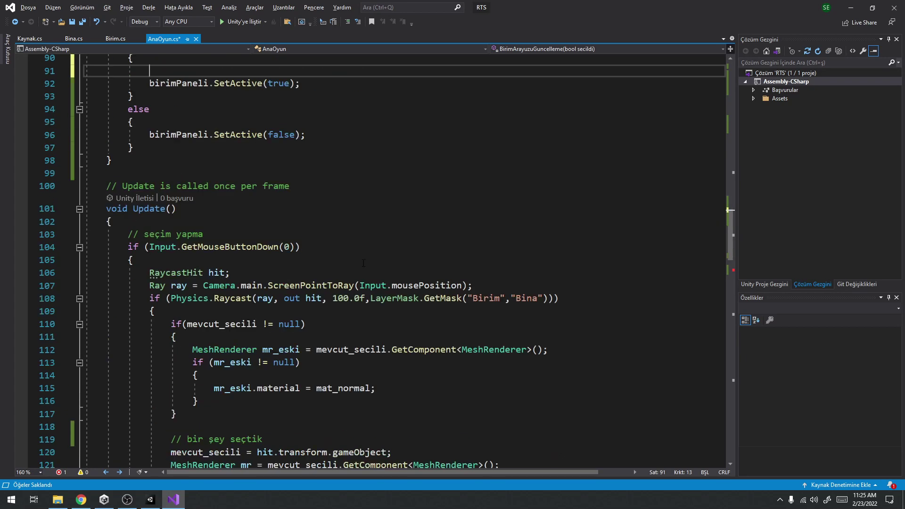
scroll(363, 262, down, 2)
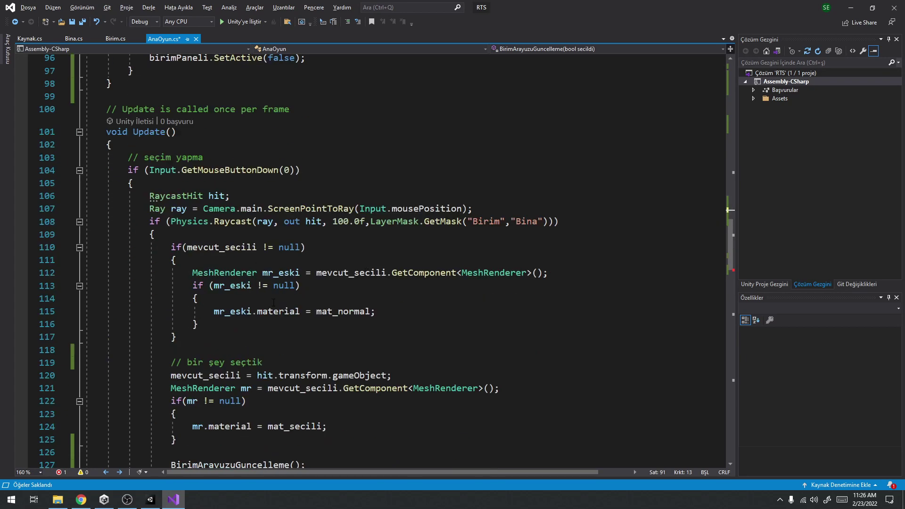
scroll(275, 301, down, 4)
click(294, 311)
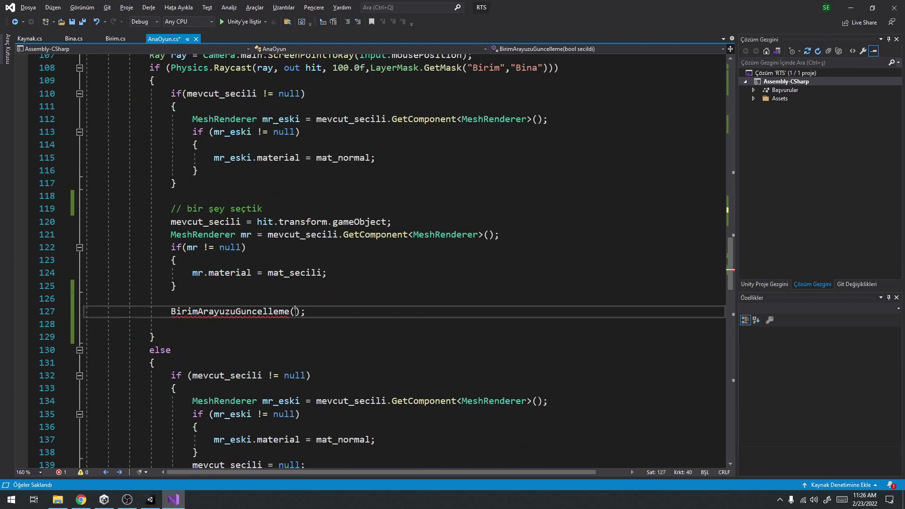
text(true)
key(ctrl+s)
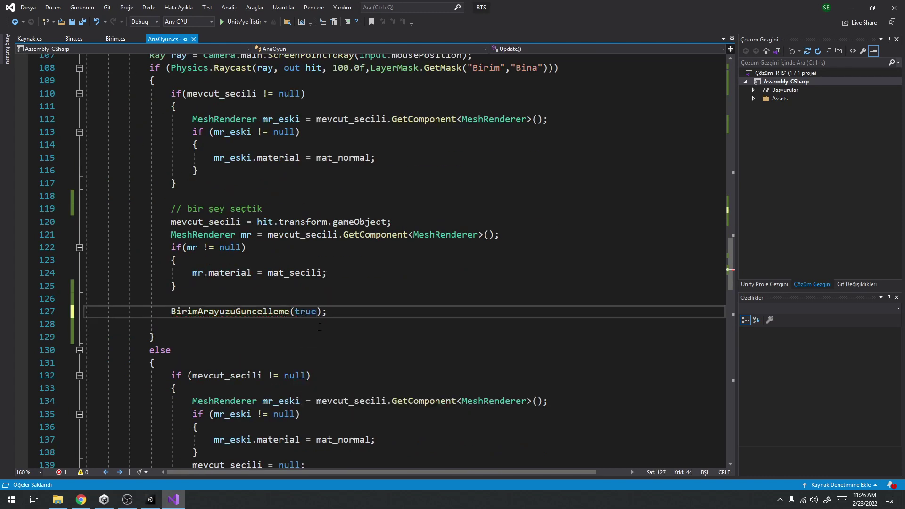
Step: Select the BirimArayuzuGuncelleme(true) call line for copying
drag(171, 311, 328, 311)
key(ctrl+c)
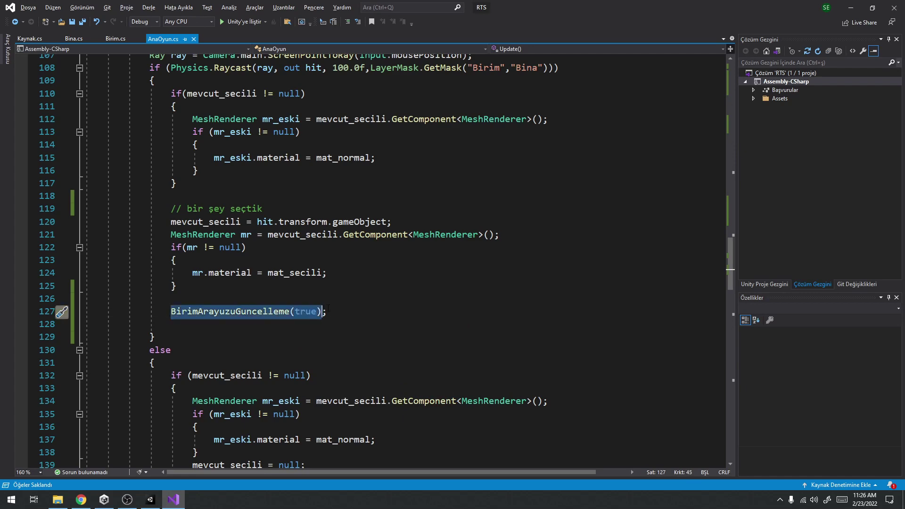
scroll(287, 238, up, 2)
scroll(287, 238, up, 3)
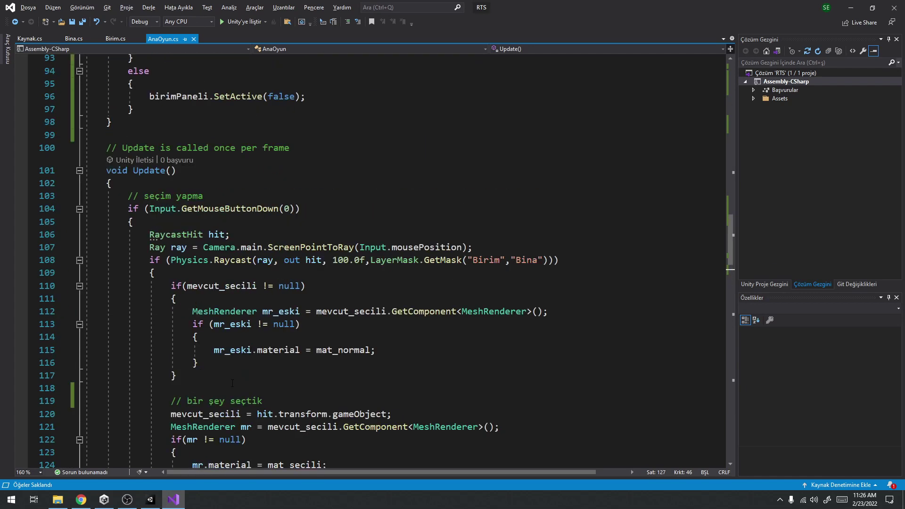
click(209, 401)
click(165, 196)
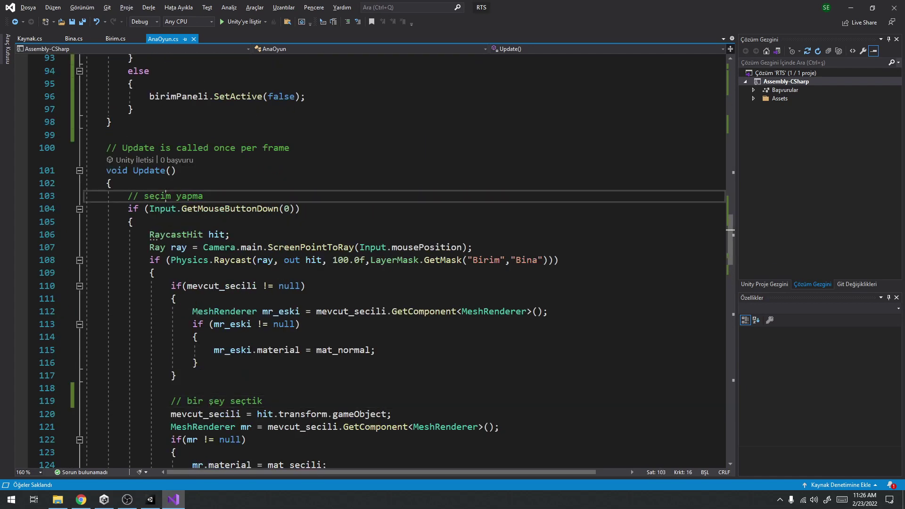
click(192, 196)
Step: Add the comment "// boşluğa tıkladık" at the top of the else branch
scroll(140, 190, down, 4)
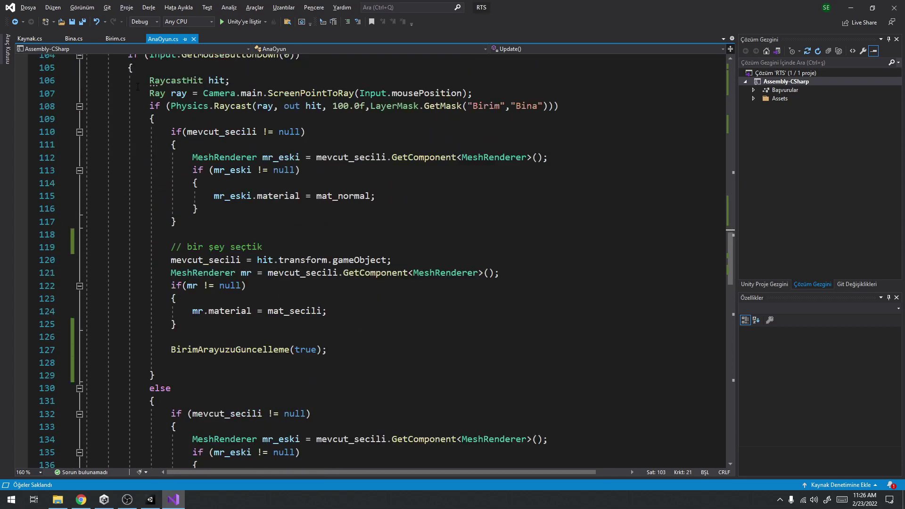
click(161, 119)
scroll(162, 386, down, 5)
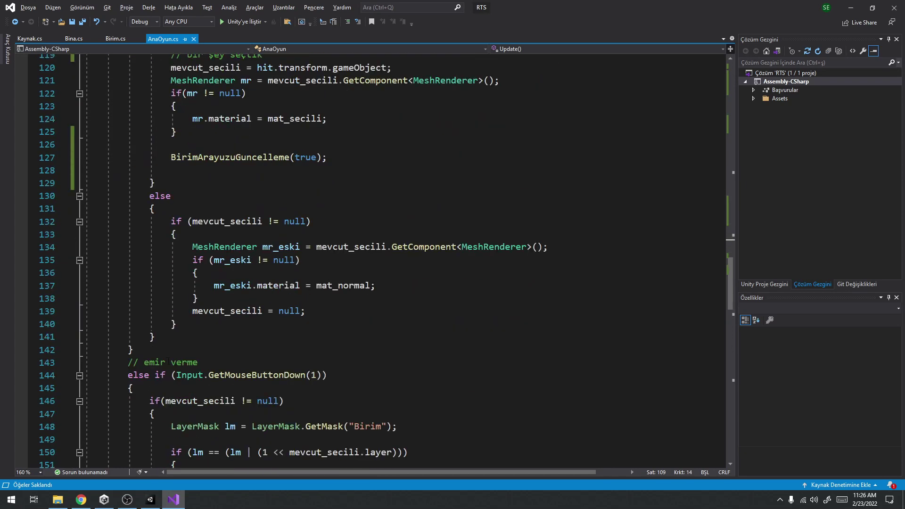
click(400, 247)
click(209, 209)
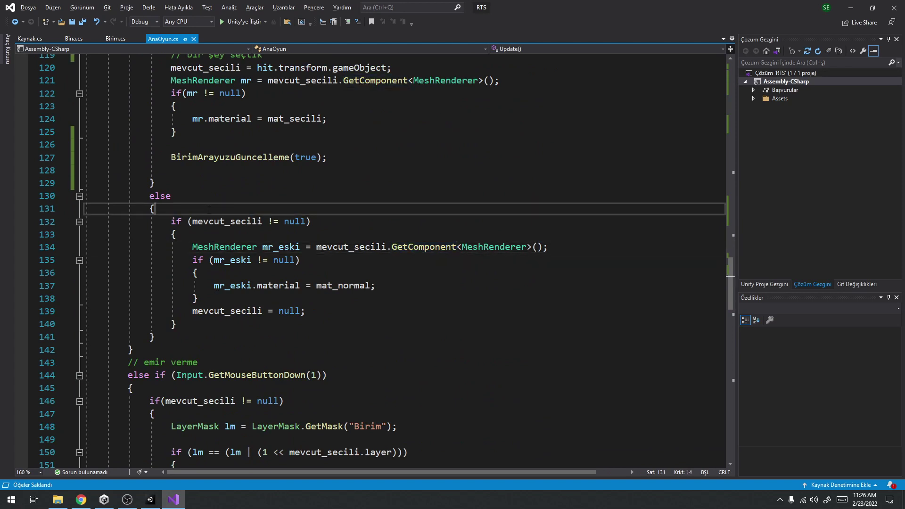
key(Return)
text(// b)
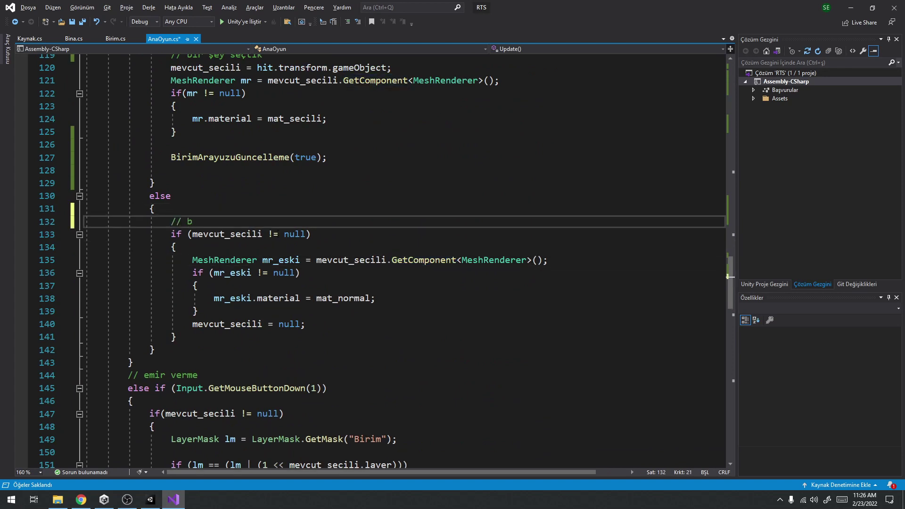
text(oşluğa tık)
text(ladık)
Step: Paste the call after mevcut_secili = null and change it to BirimArayuzuGuncelleme(false)
click(231, 236)
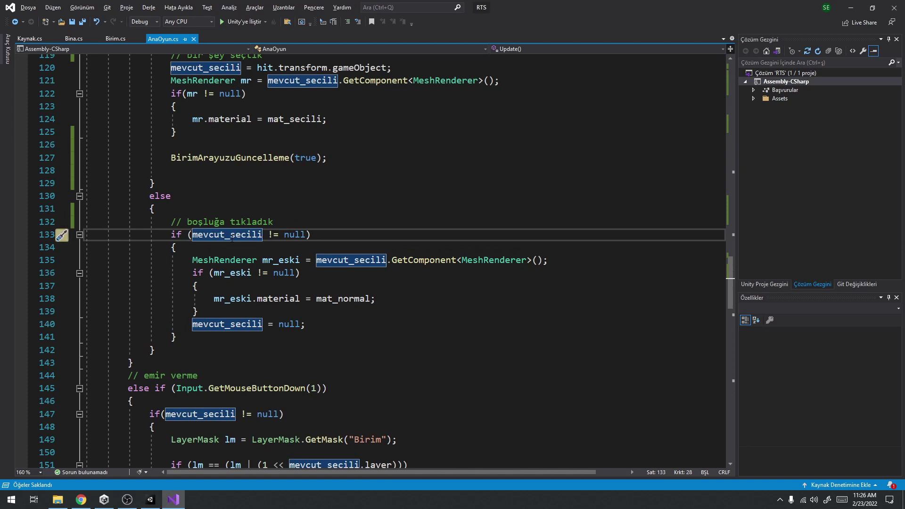
click(322, 327)
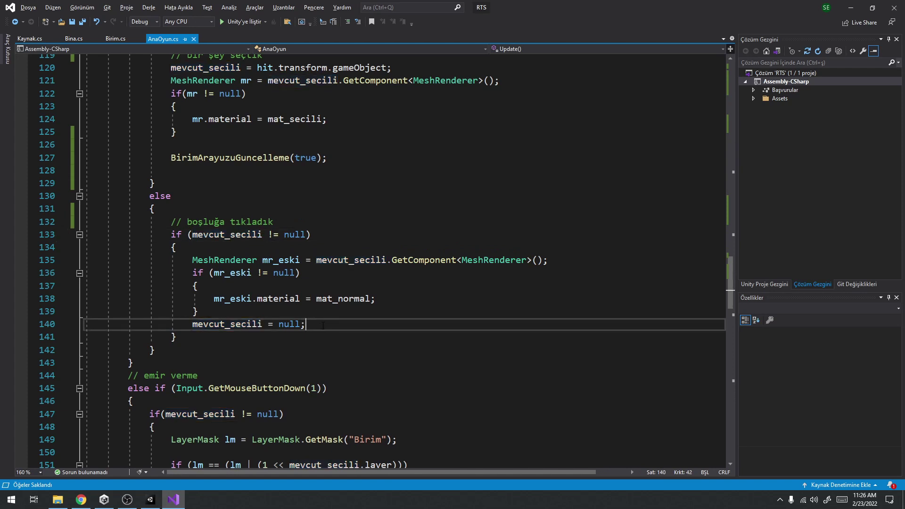
key(Return)
key(Return)
key(ctrl+v)
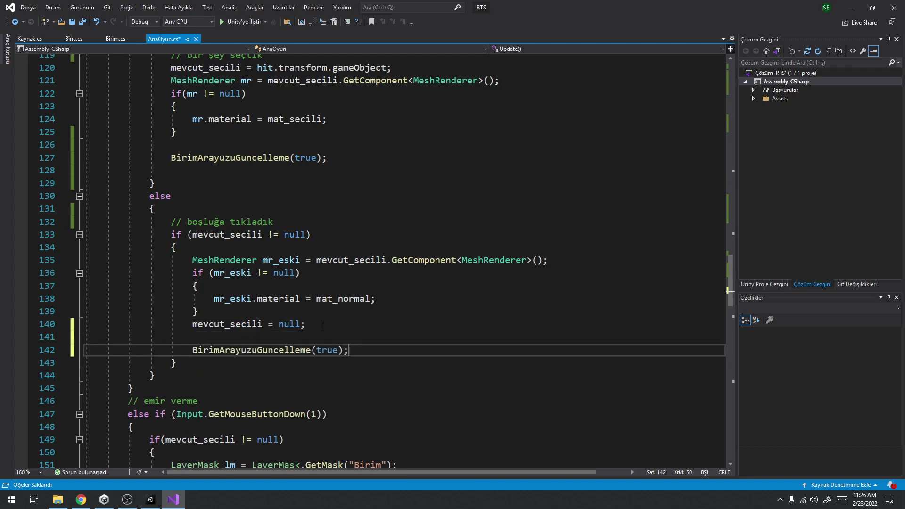
double_click(323, 350)
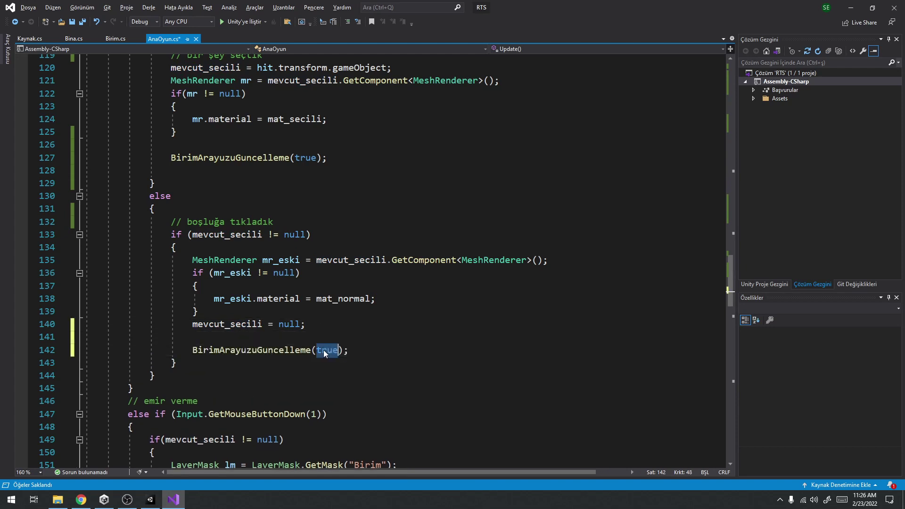
text(false)
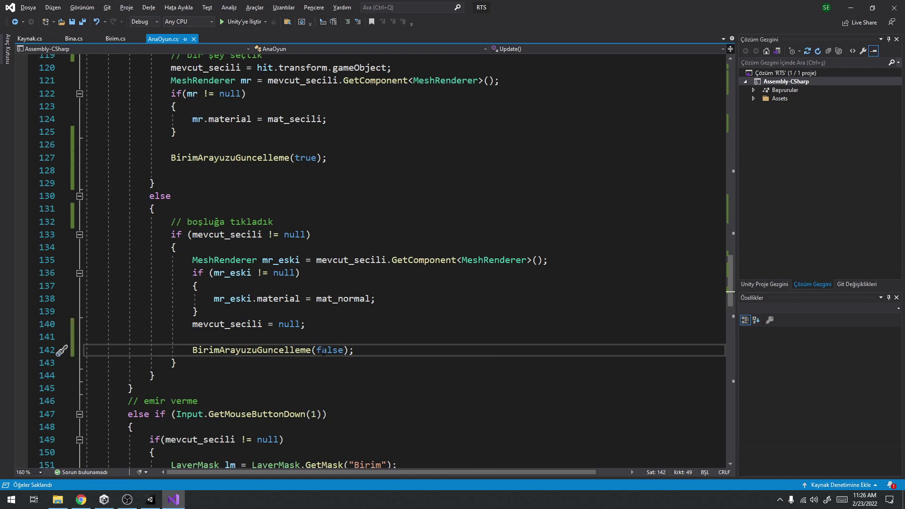
click(229, 234)
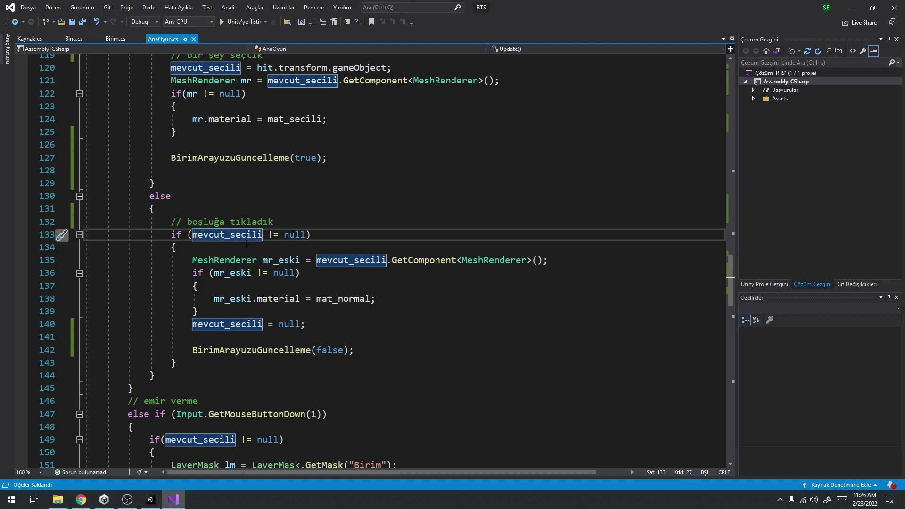
key(Up)
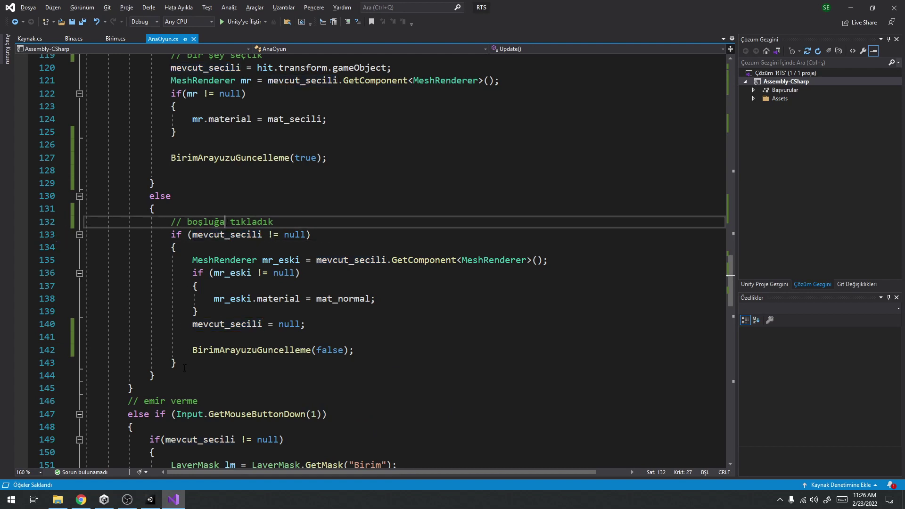
click(184, 366)
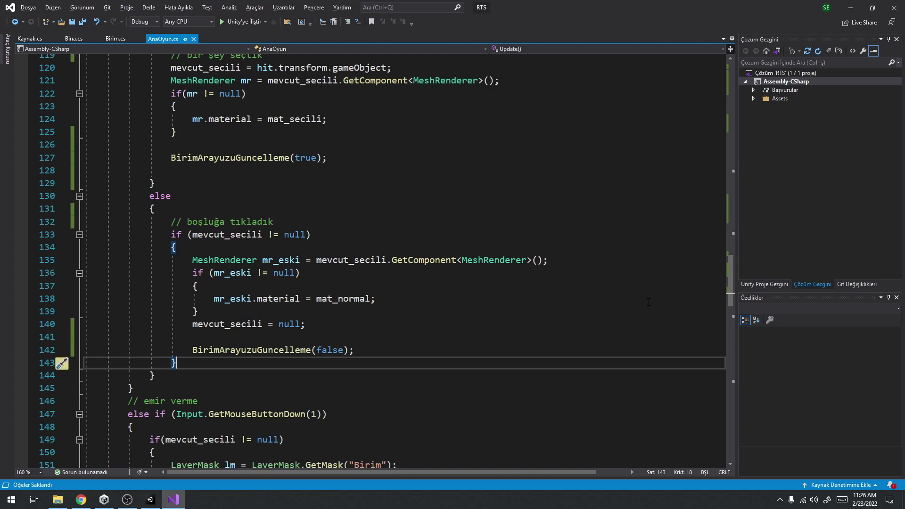
scroll(588, 294, down, 4)
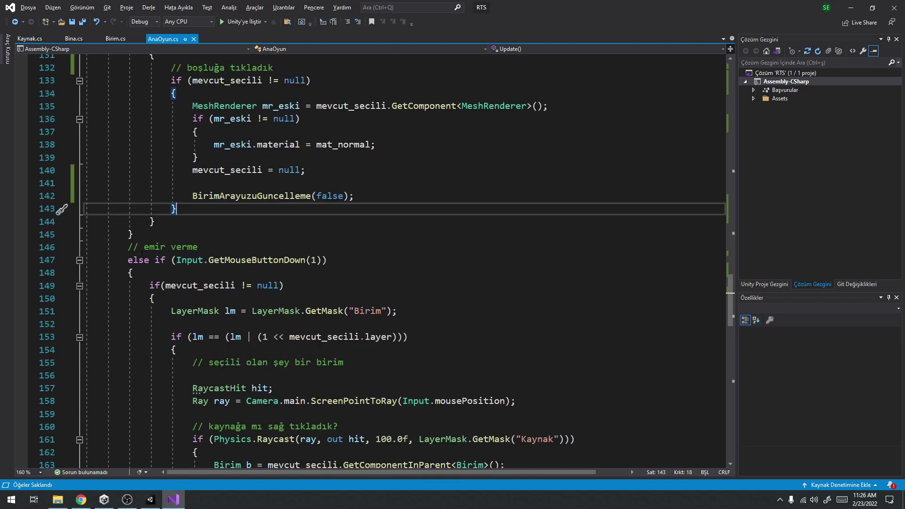
scroll(142, 253, down, 4)
scroll(170, 260, down, 7)
scroll(212, 266, down, 5)
scroll(244, 274, down, 1)
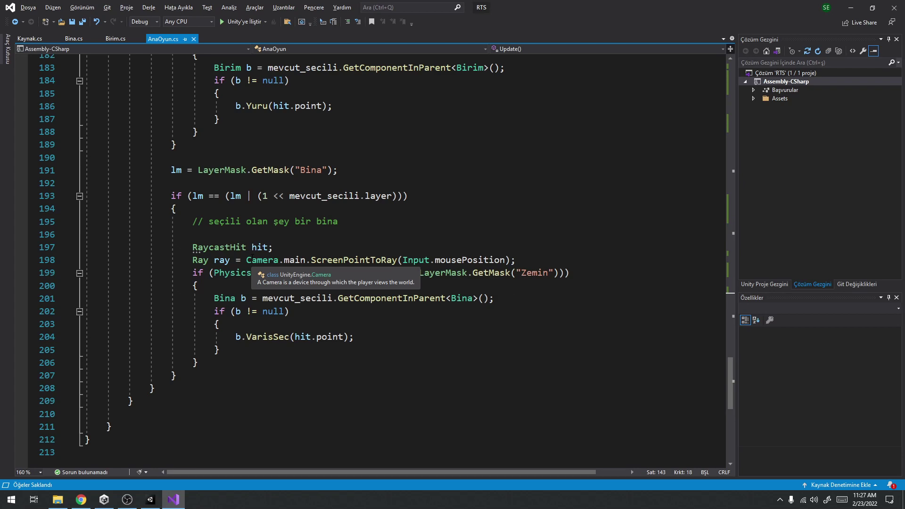
scroll(252, 257, up, 9)
scroll(252, 257, up, 10)
scroll(252, 257, up, 9)
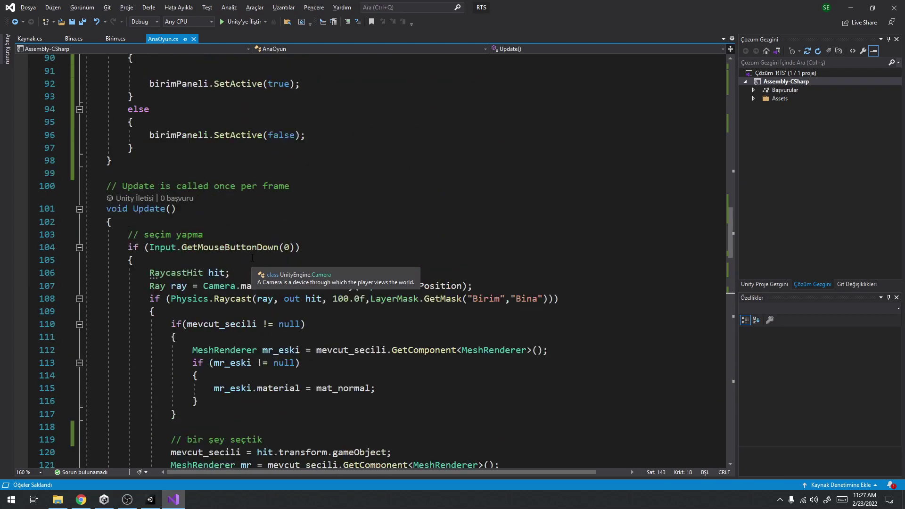
scroll(252, 257, up, 9)
scroll(252, 258, up, 7)
scroll(242, 215, up, 8)
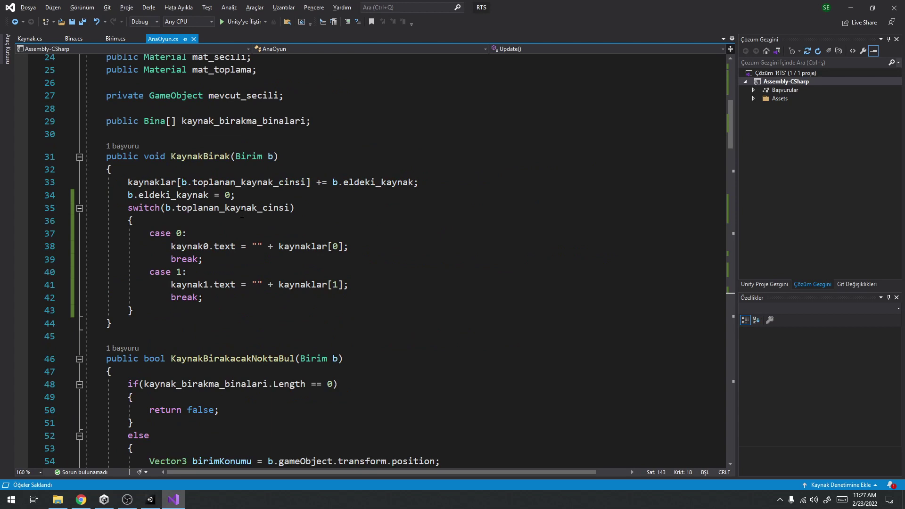
scroll(242, 214, up, 3)
scroll(242, 214, up, 5)
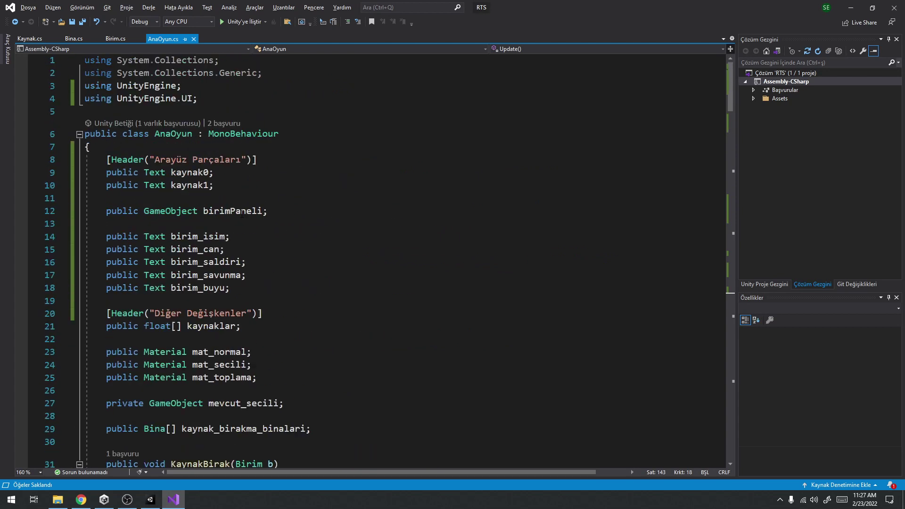
click(198, 237)
click(214, 262)
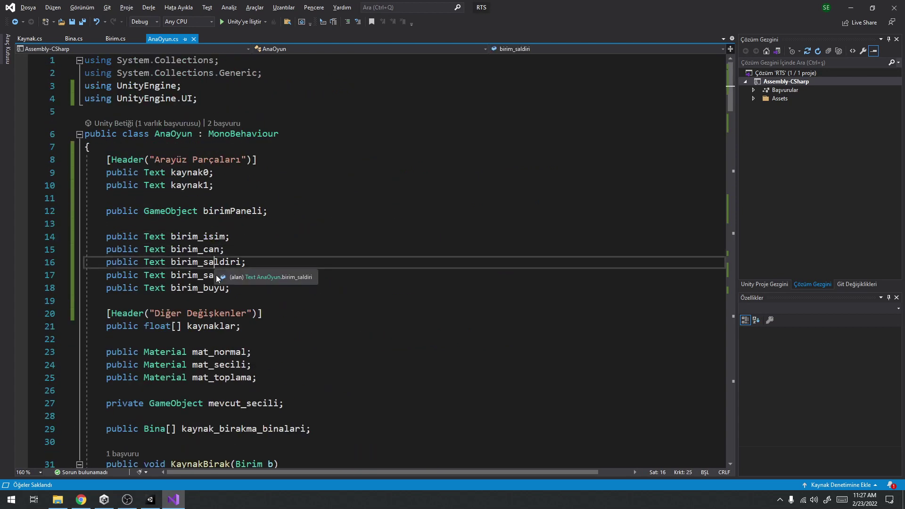
click(198, 288)
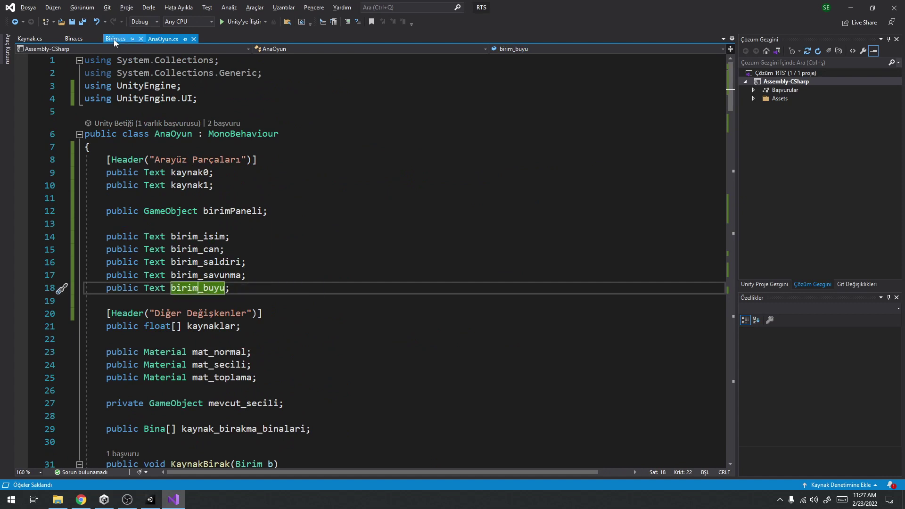
key(ctrl+Right)
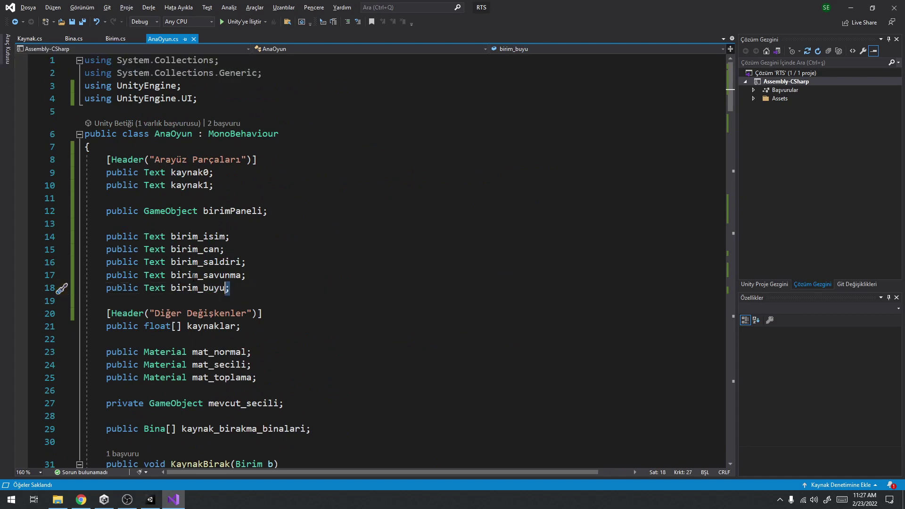
drag(229, 288, 60, 233)
key(ctrl+c)
click(107, 224)
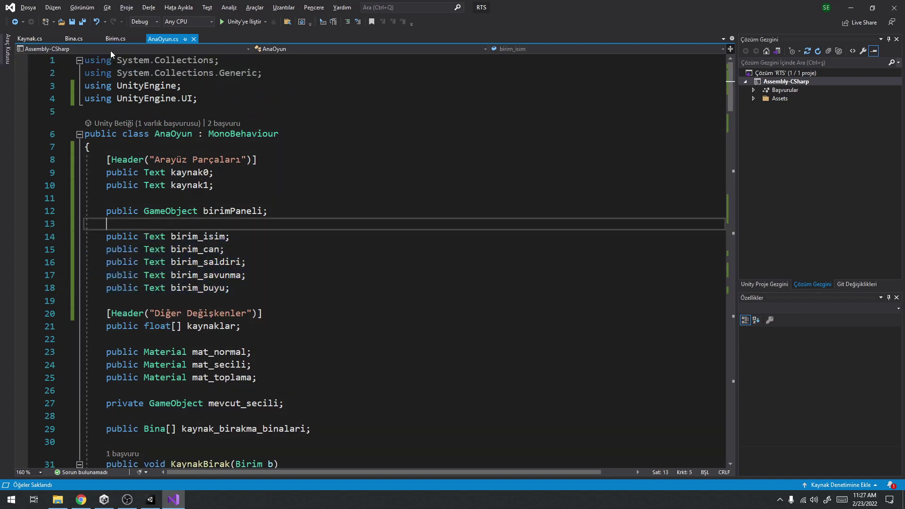
click(115, 39)
scroll(252, 182, up, 18)
Step: Paste the five birim_ Text fields into the class and delete their public Text prefixes
scroll(252, 182, up, 11)
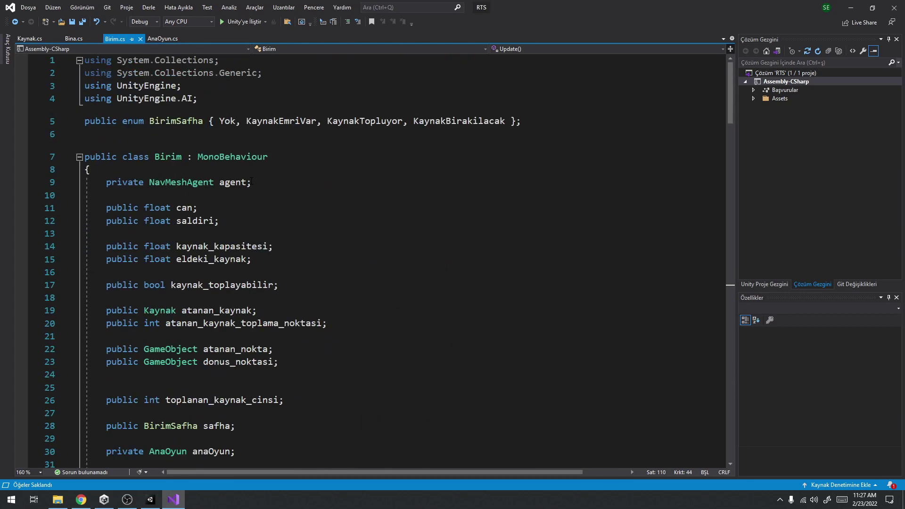
click(149, 169)
key(Return)
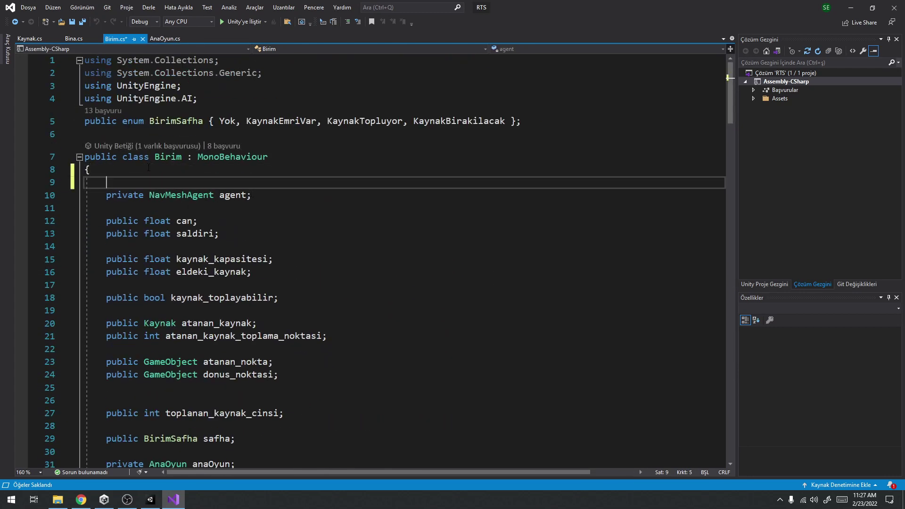
key(ctrl+v)
key(Return)
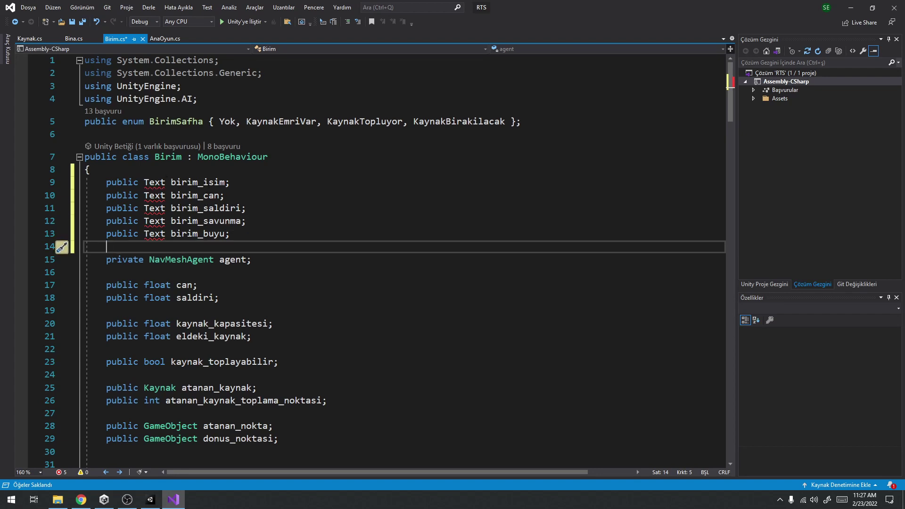
click(143, 182)
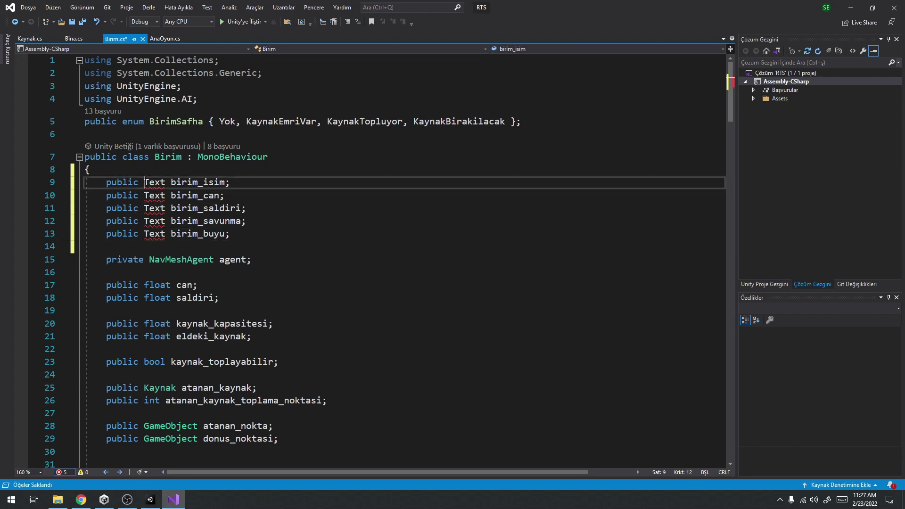
click(171, 233)
alt+drag(170, 233, 100, 182)
key(Delete)
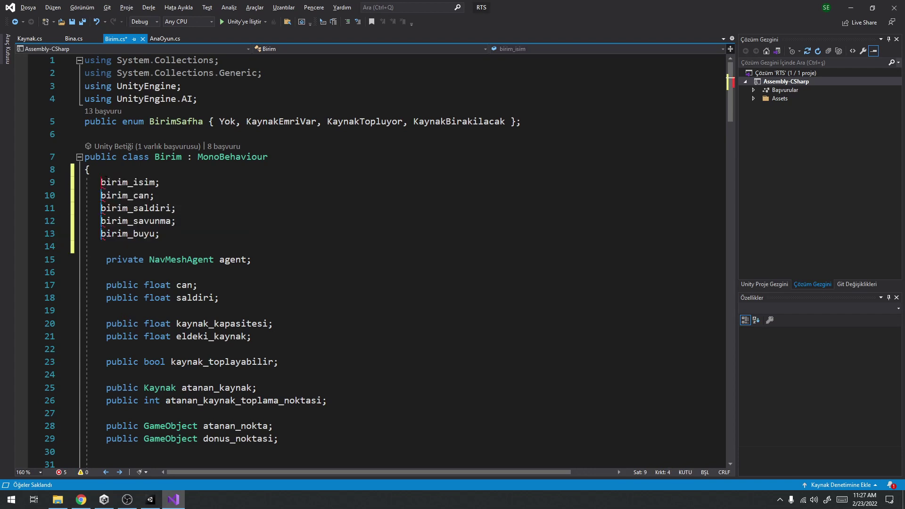
Step: Duplicate the saldiri field into new float fields savunma and buyu
click(238, 298)
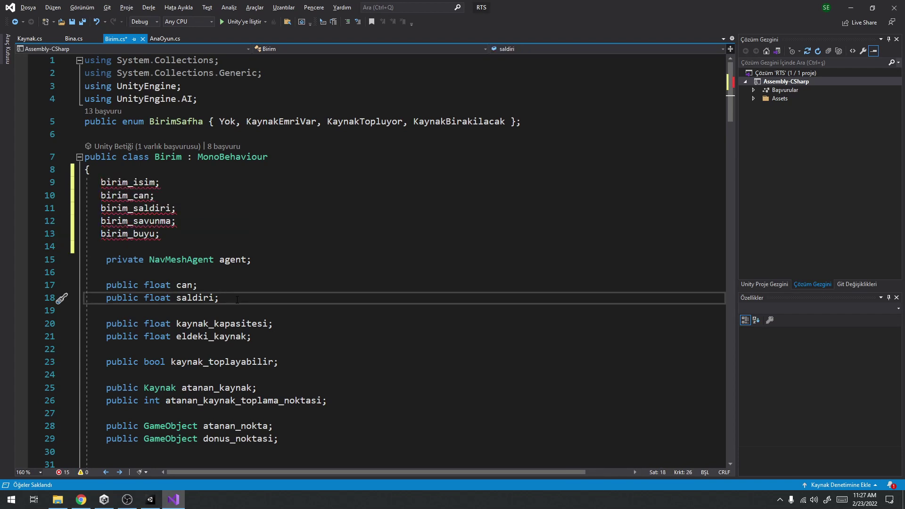
key(ctrl+d)
double_click(195, 311)
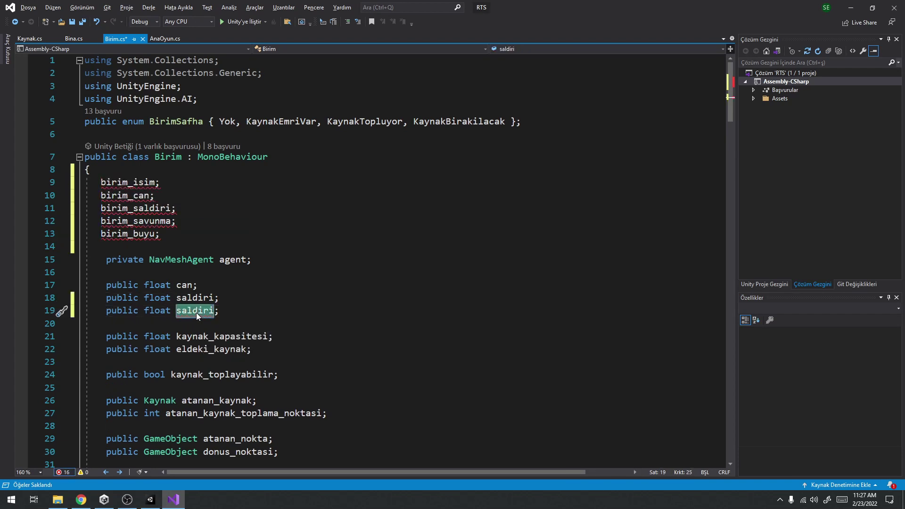
text(savunma)
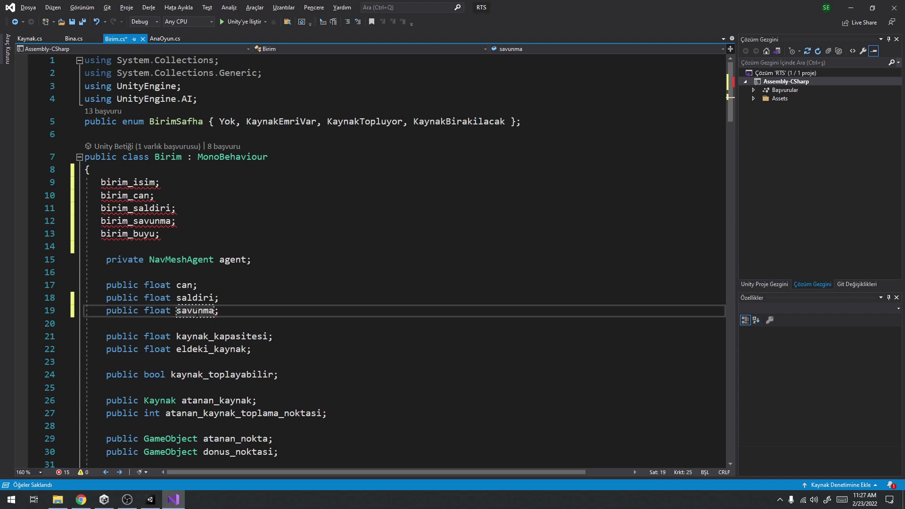
key(ctrl+d)
double_click(191, 326)
text(buy)
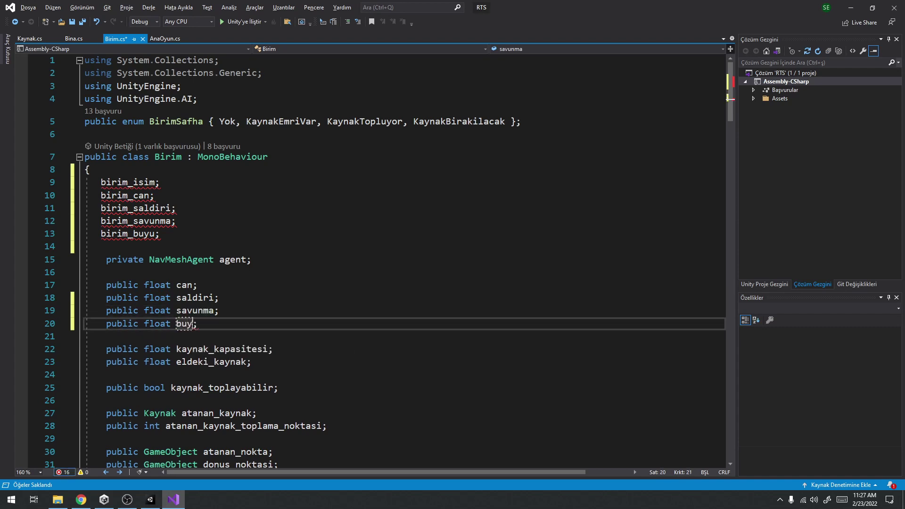
text(u)
Step: Duplicate the can field into a new string field named isim
click(188, 286)
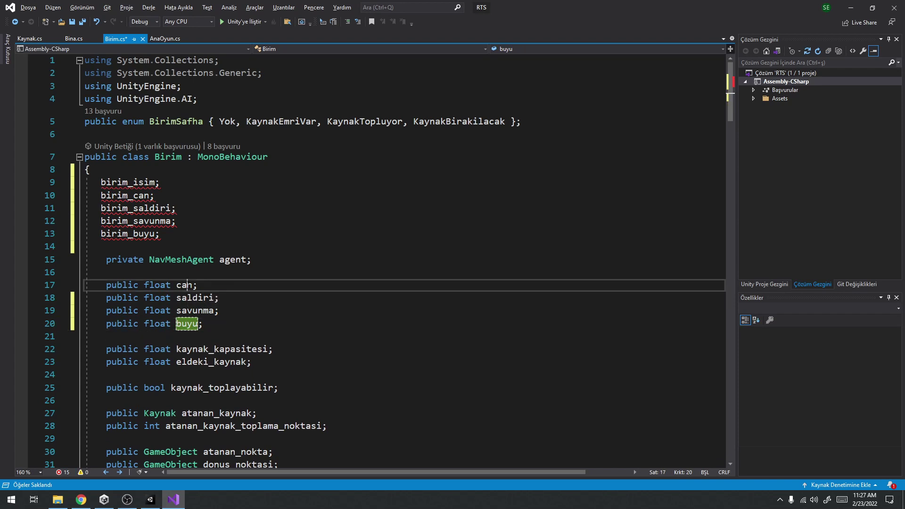
key(ctrl+d)
double_click(187, 286)
text(isi)
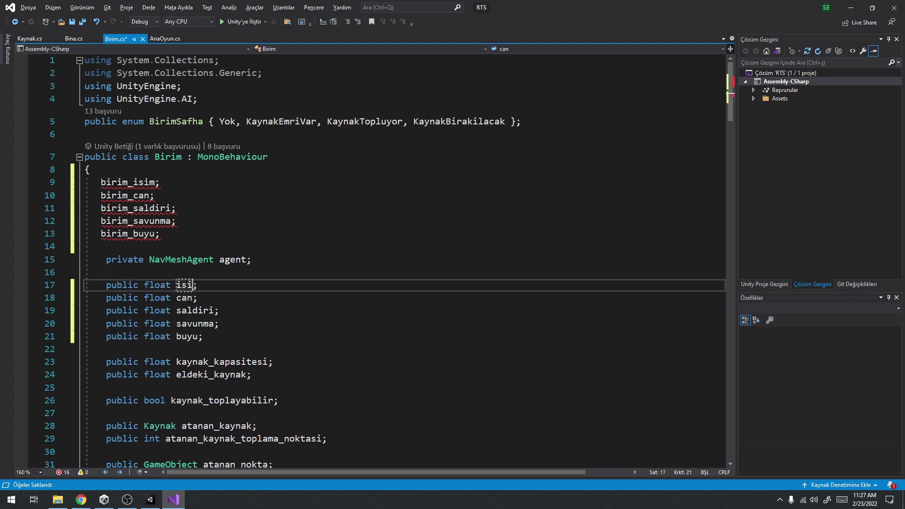
text(m)
double_click(152, 284)
text(s)
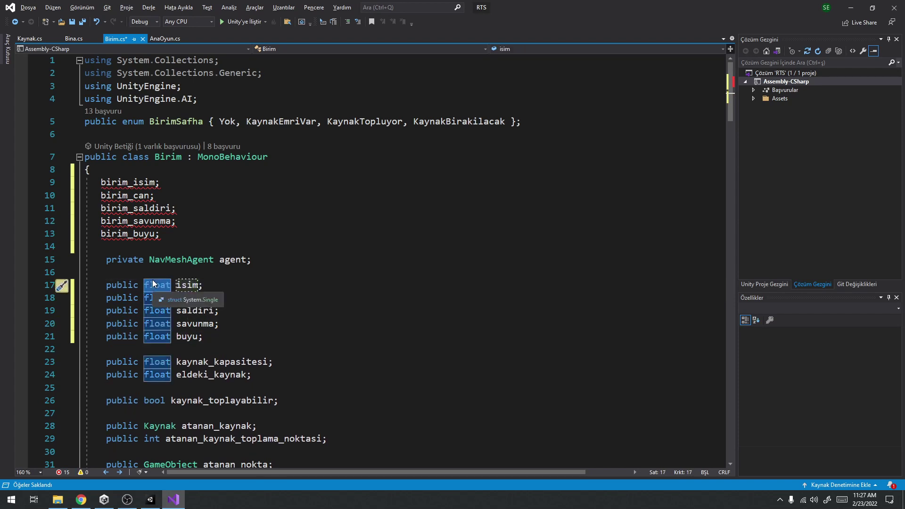
text(tr)
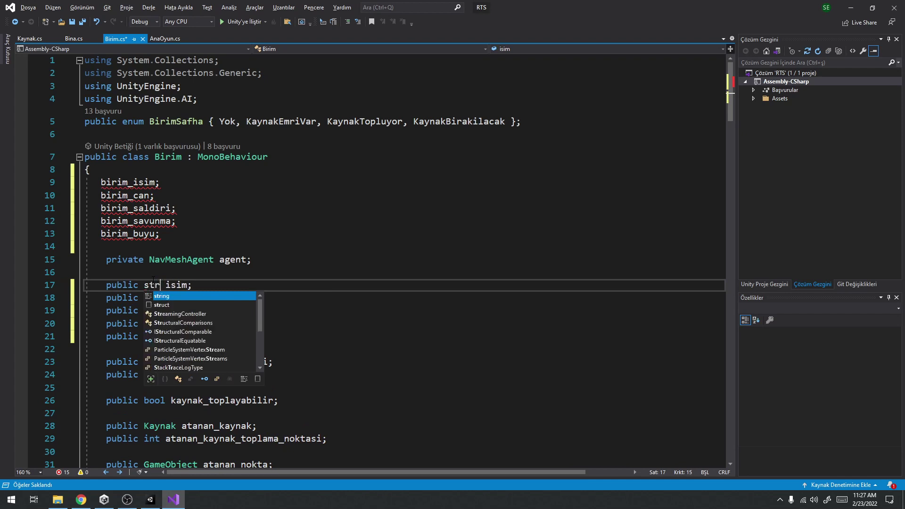
key(Tab)
Step: Delete the leftover birim_ lines and blank lines, then save Birim.cs
drag(162, 234, 43, 180)
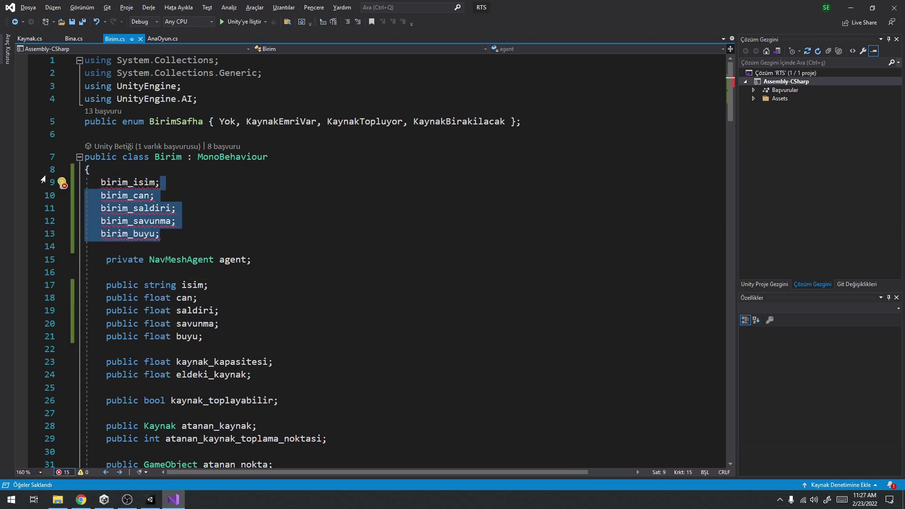
key(shift+Left)
key(shift+Left)
key(shift+Left)
key(shift+Left)
key(shift+Left)
key(Delete)
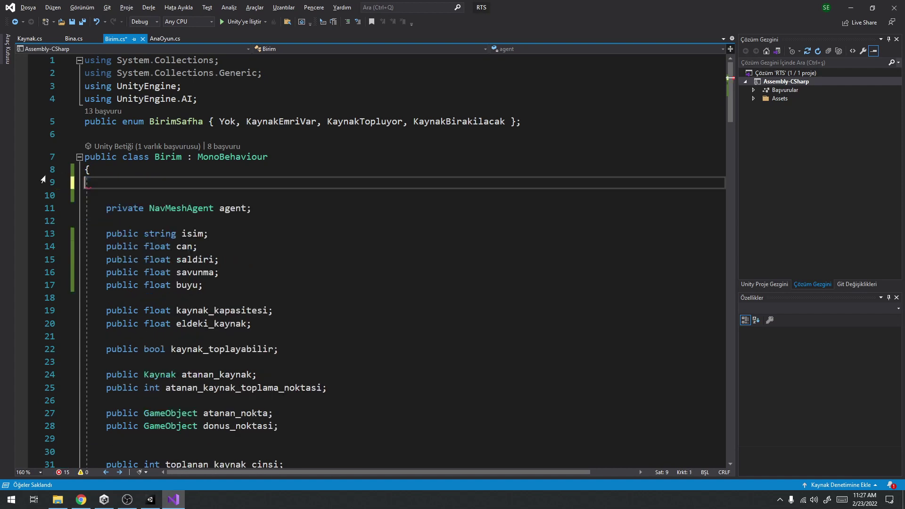
key(Delete)
key(Delete)
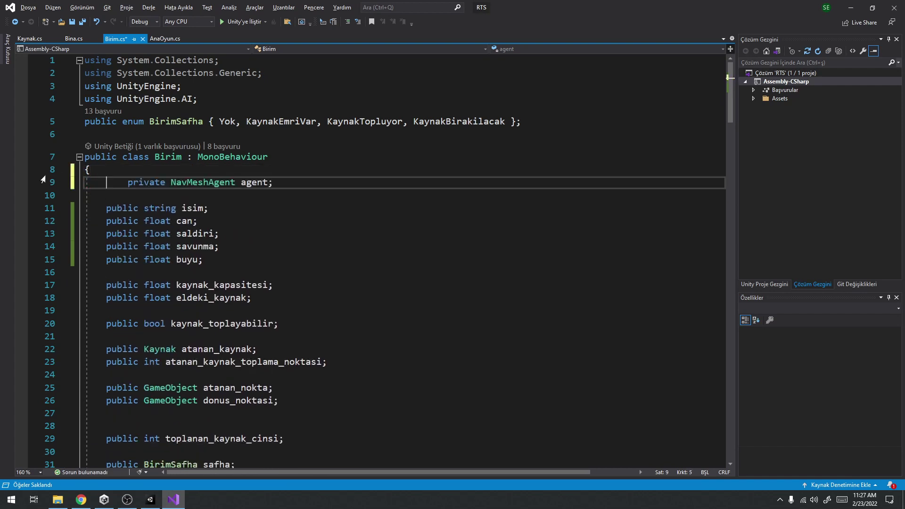
key(Return)
key(Up)
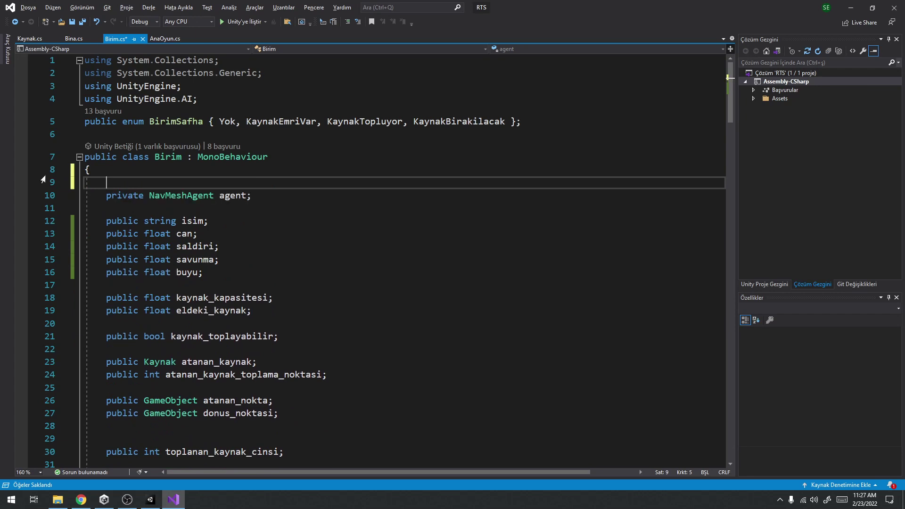
key(BackSpace)
key(ctrl+s)
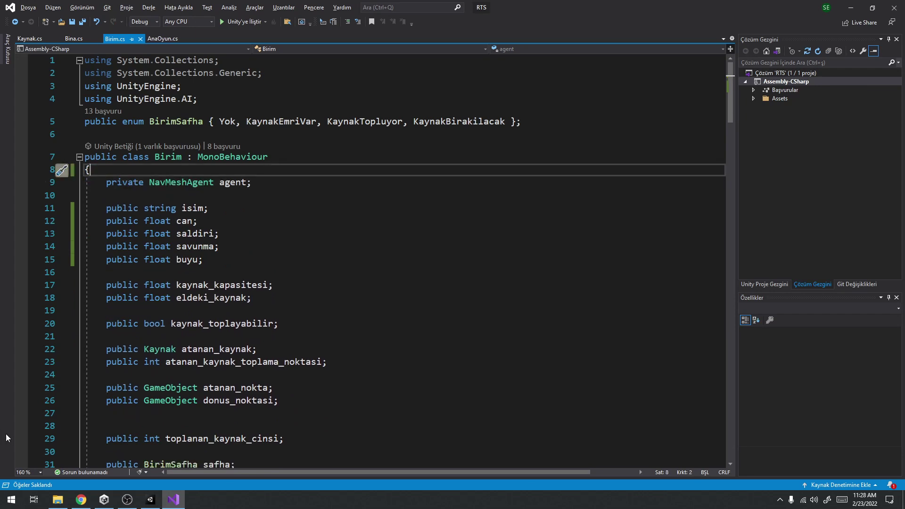
Step: Remove blank line 28 and add a float can_kapasite field copied from can
click(49, 427)
key(BackSpace)
key(BackSpace)
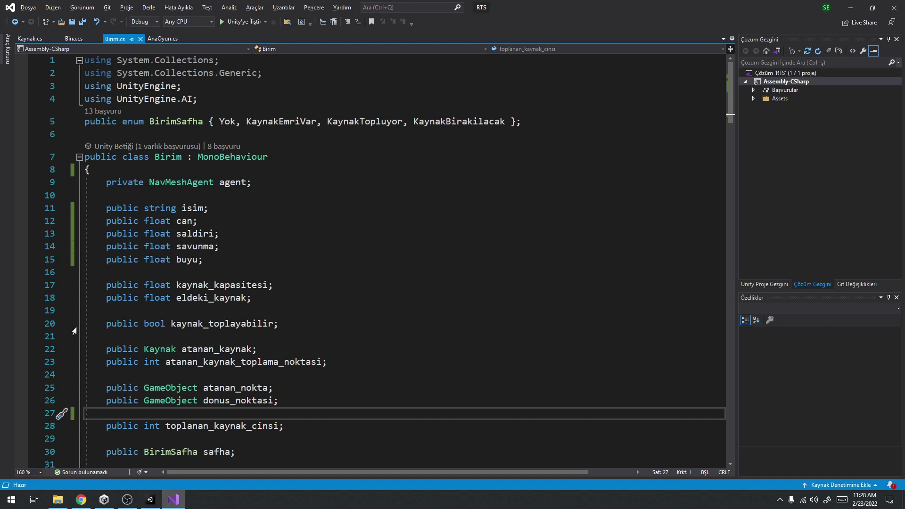
click(182, 221)
key(ctrl+d)
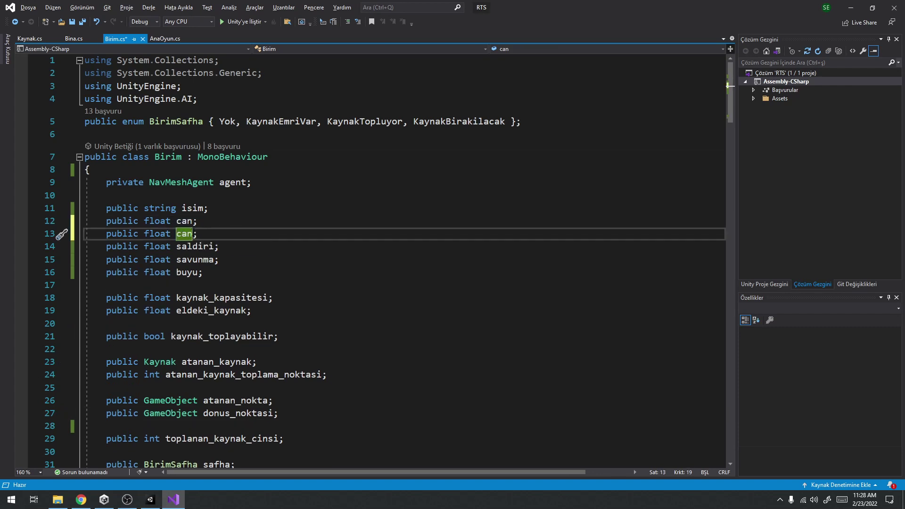
text(_kapasi)
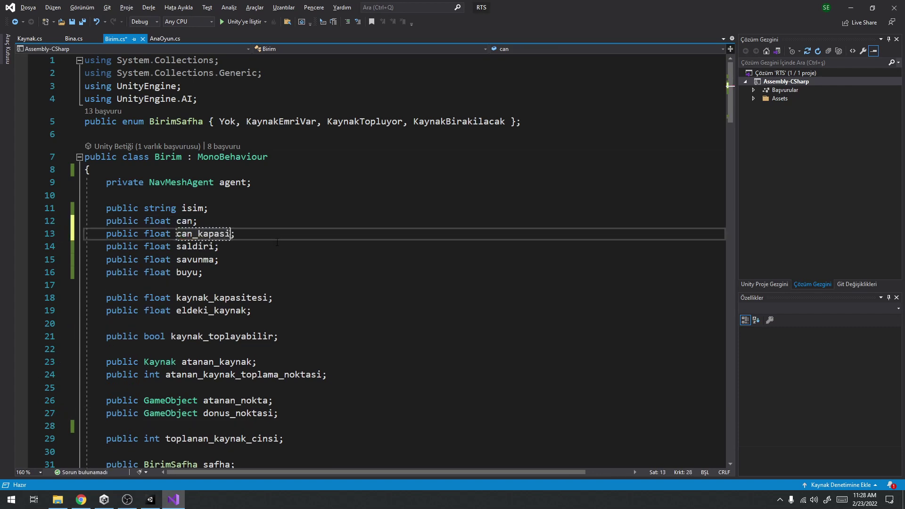
text(te)
Step: Add a float buyu_kapasitesi field copied from buyu and save Birim.cs
click(187, 272)
key(ctrl+d)
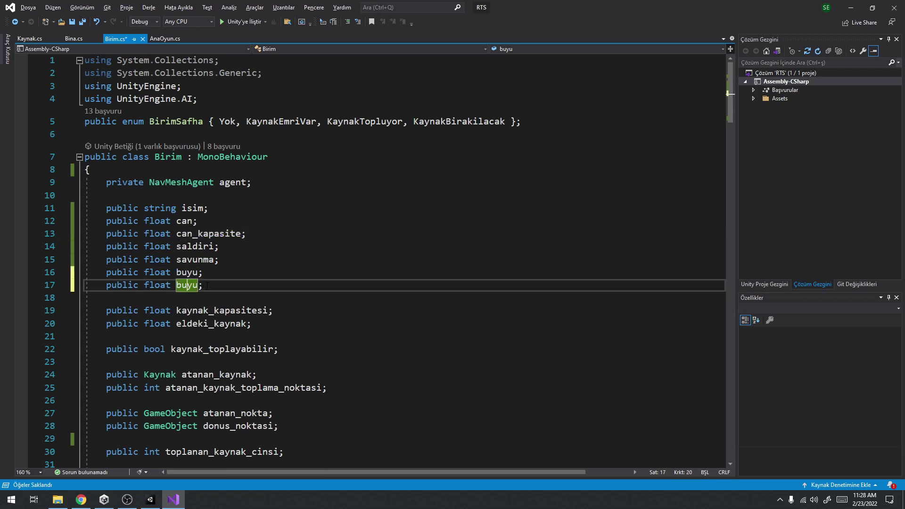
key(Right)
key(Right)
text(_ka)
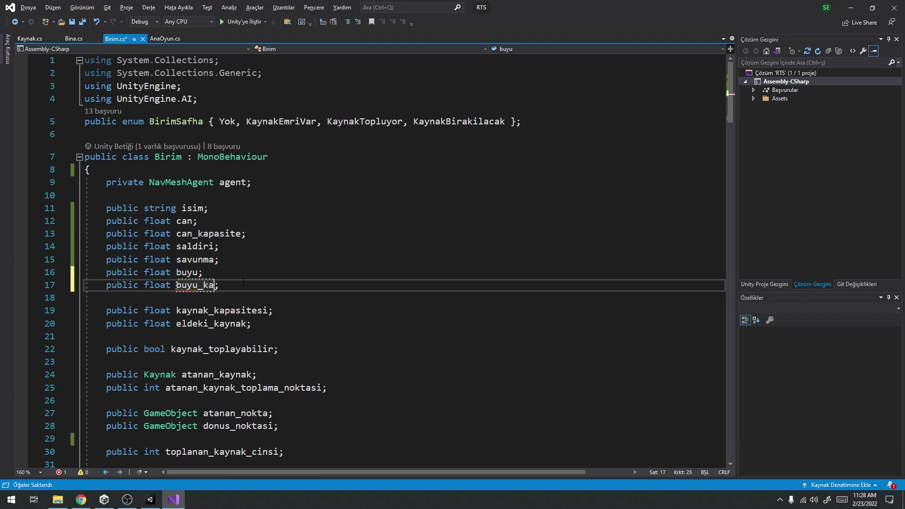
text(pasitesi)
key(ctrl+s)
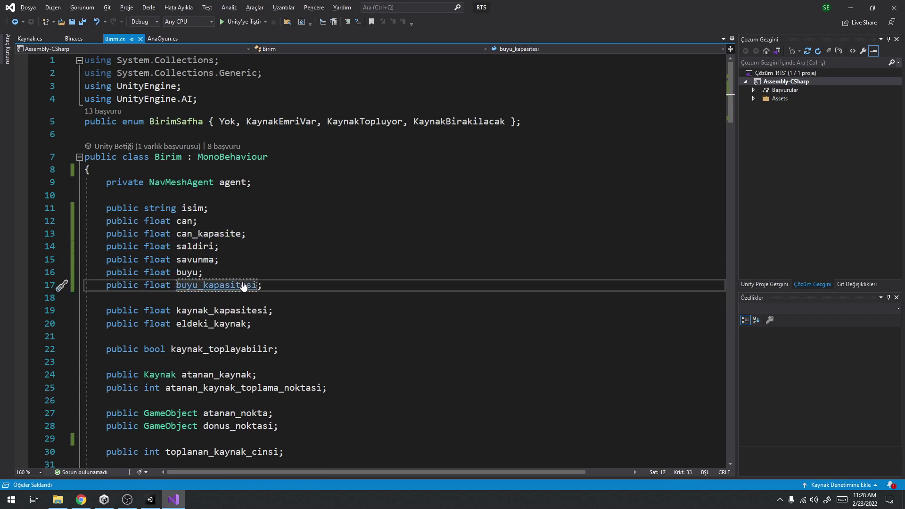
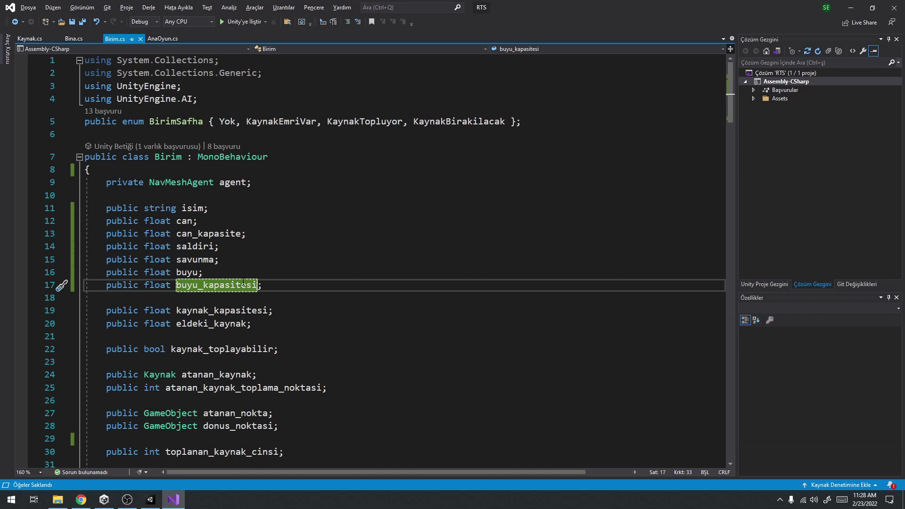
Step: Bring up AnaOyun.cs and look over the birim_isim through birim_buyu field lines
click(81, 39)
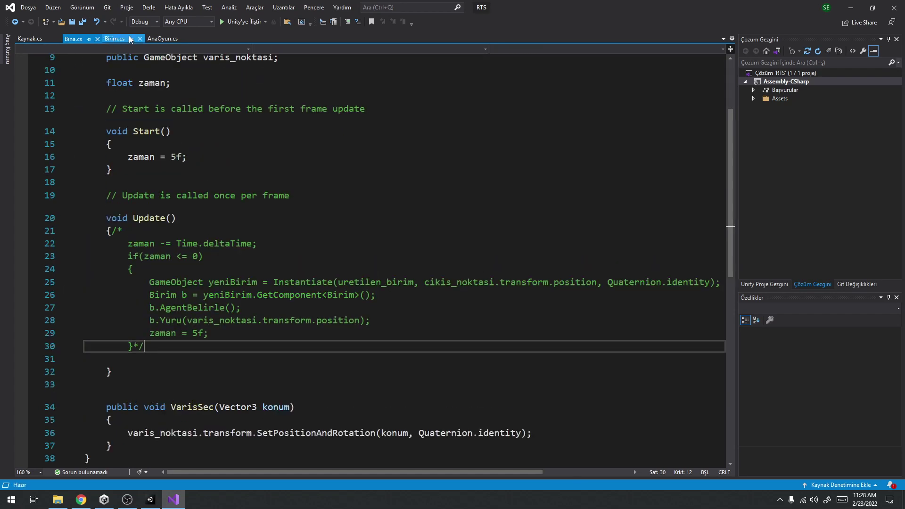
click(156, 39)
click(198, 236)
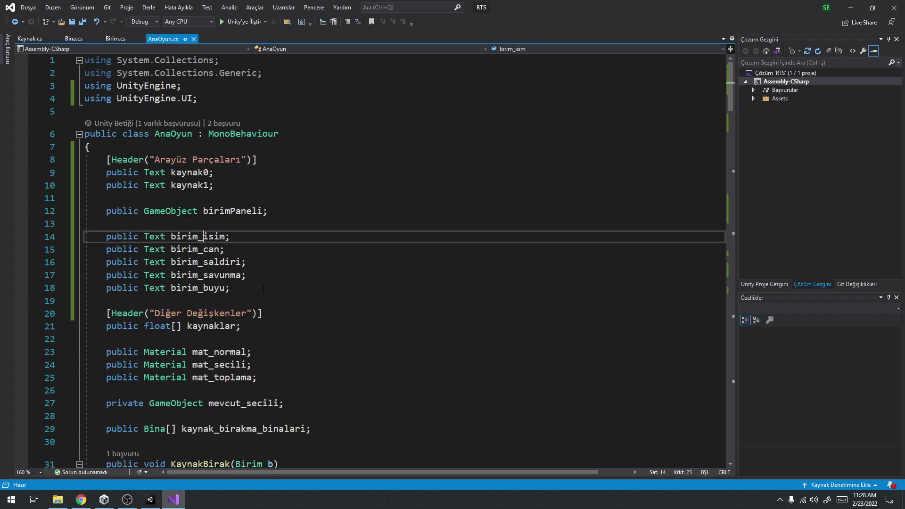
click(214, 288)
click(214, 236)
click(214, 249)
click(214, 262)
click(214, 275)
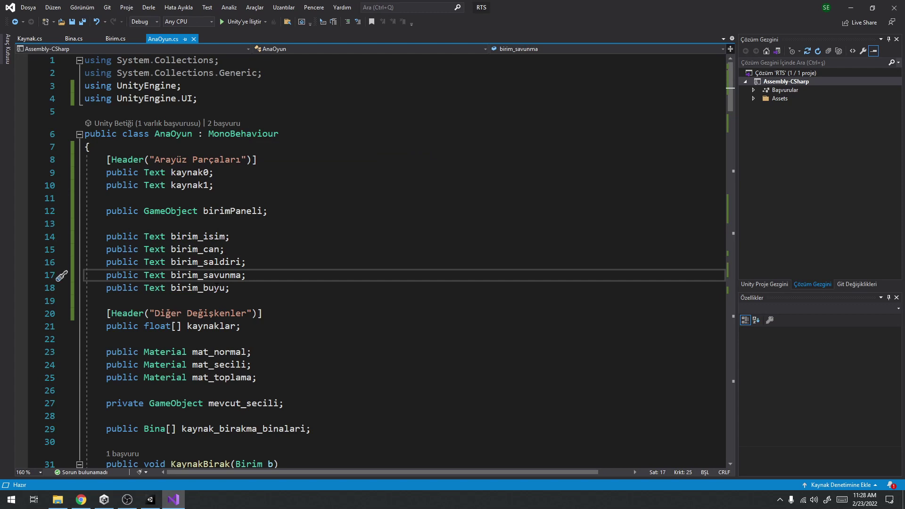
click(214, 287)
Step: Box-select the five field names birim_isim to birim_buyu on lines 14–18
click(210, 236)
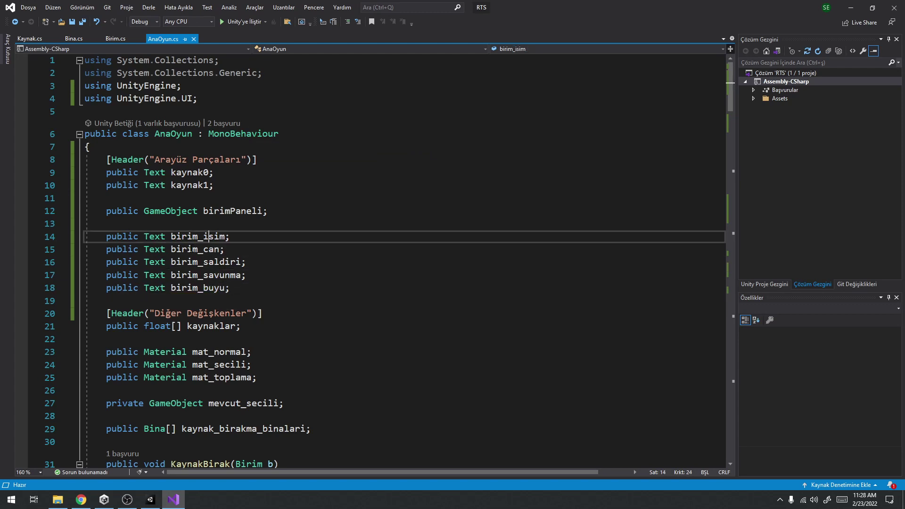
alt+shift+click(264, 289)
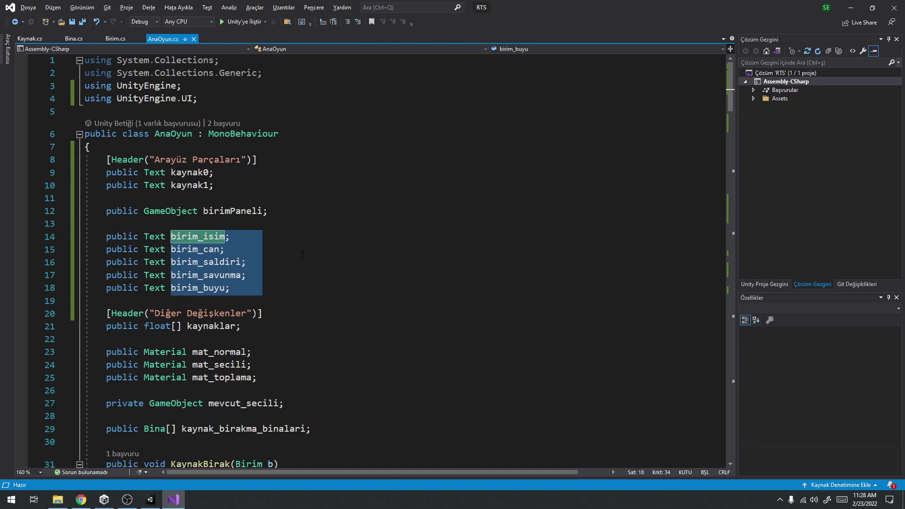
scroll(303, 255, down, 6)
scroll(303, 257, down, 3)
scroll(303, 260, down, 6)
scroll(304, 264, down, 6)
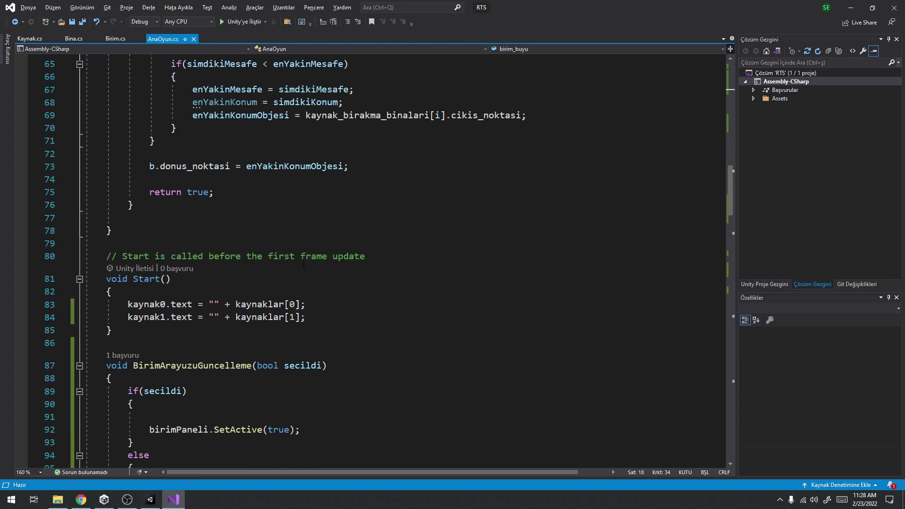
scroll(304, 265, down, 5)
scroll(264, 259, up, 3)
scroll(233, 256, down, 7)
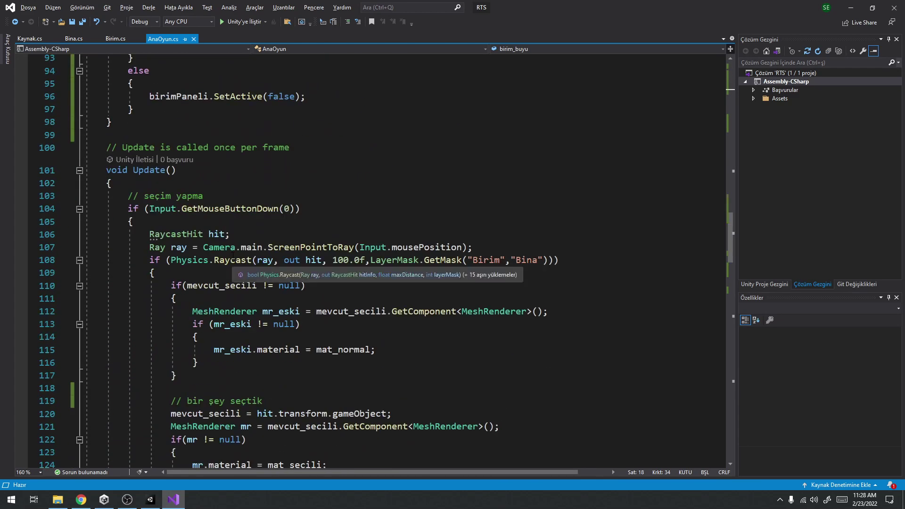
scroll(232, 256, up, 6)
Step: Paste the five field names into the if(secildi) branch and append '.text =' to birim_isim
click(192, 292)
text(birim_isim;             birim_can;             birim_saldiri;             birim_savunma;             birim_buyu;)
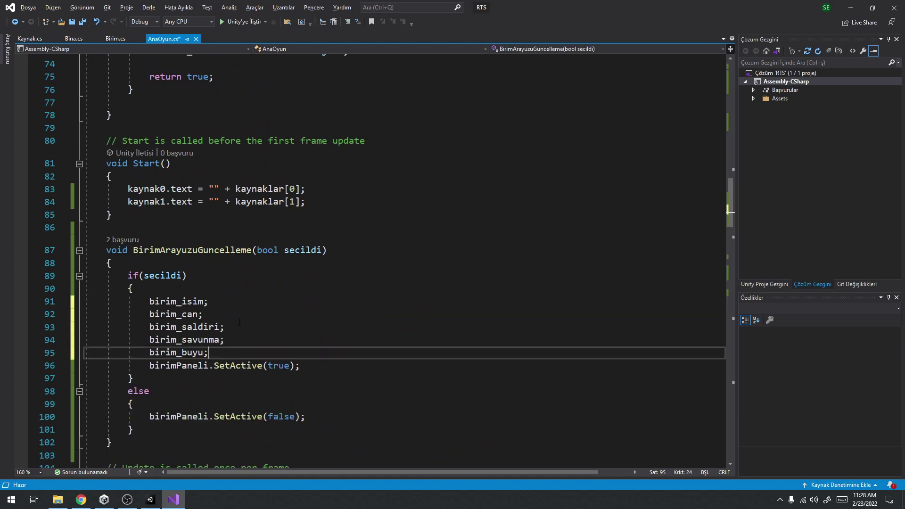
key(Return)
key(Up)
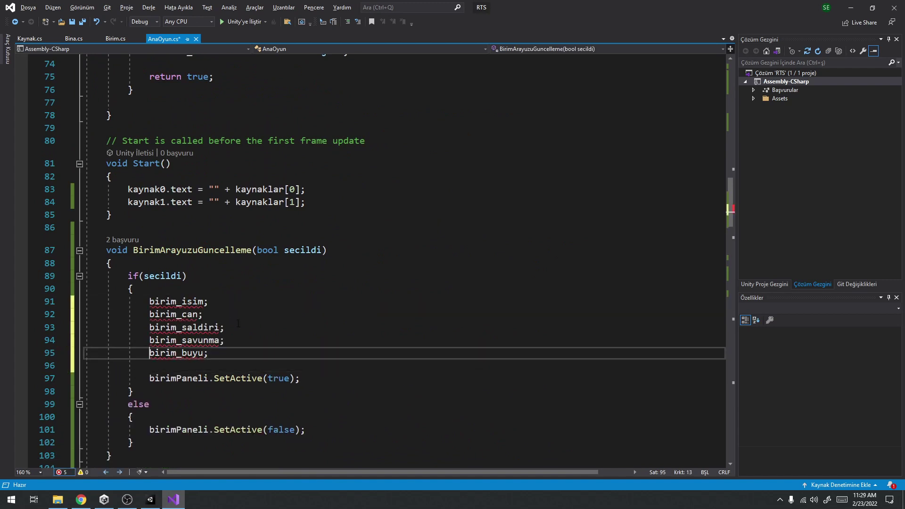
key(Up)
key(Up)
key(Up)
key(Left)
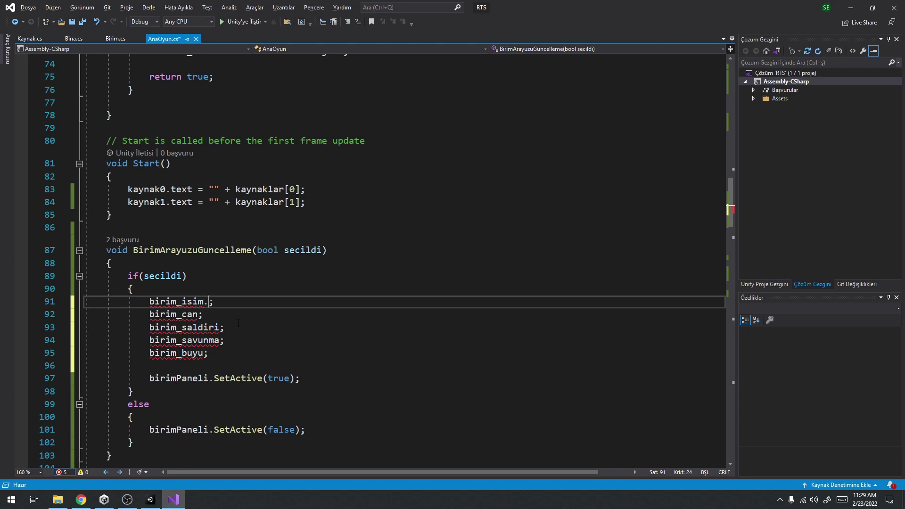
text(.text =)
Step: Copy the mevcut_secili variable and assign it to birim_isim.text
scroll(238, 323, down, 4)
scroll(240, 323, down, 4)
scroll(243, 322, down, 5)
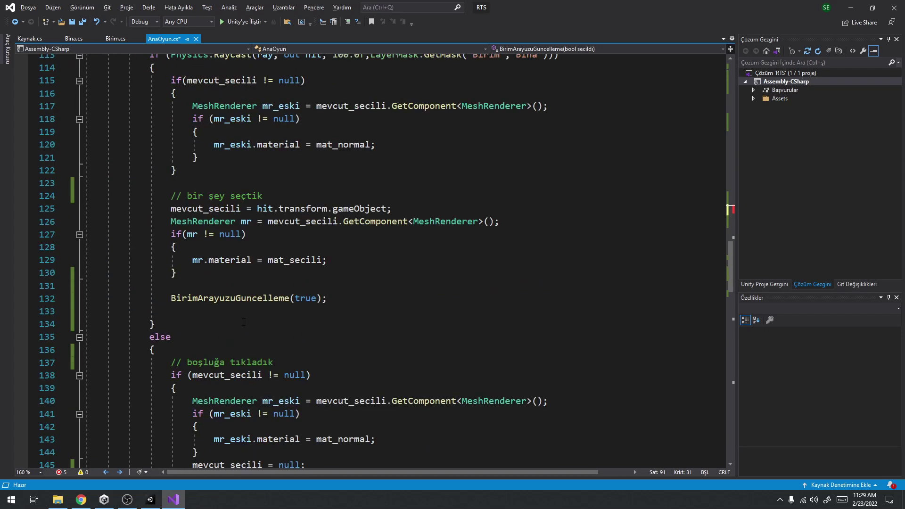
click(220, 298)
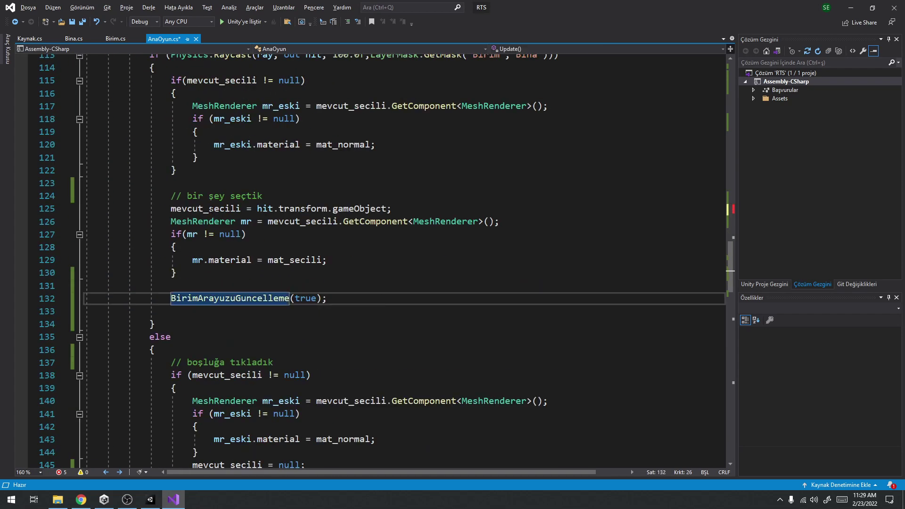
click(211, 208)
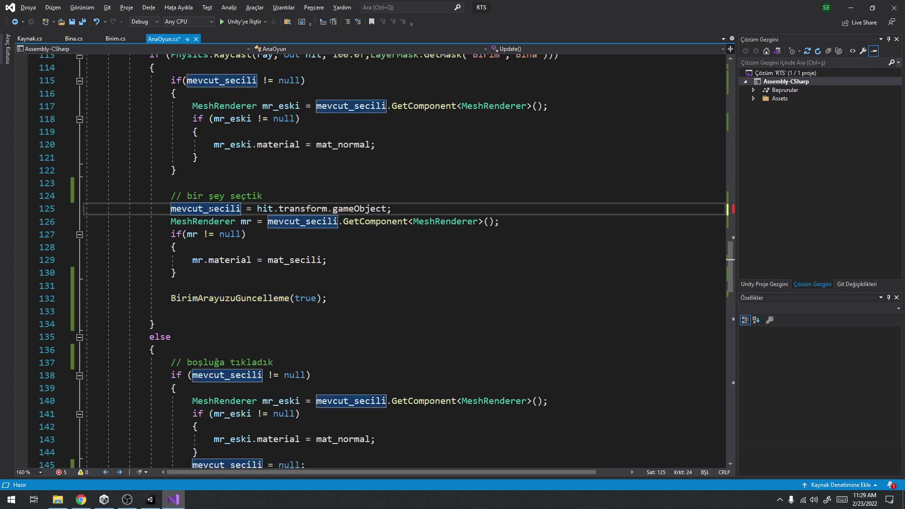
double_click(211, 209)
key(ctrl+c)
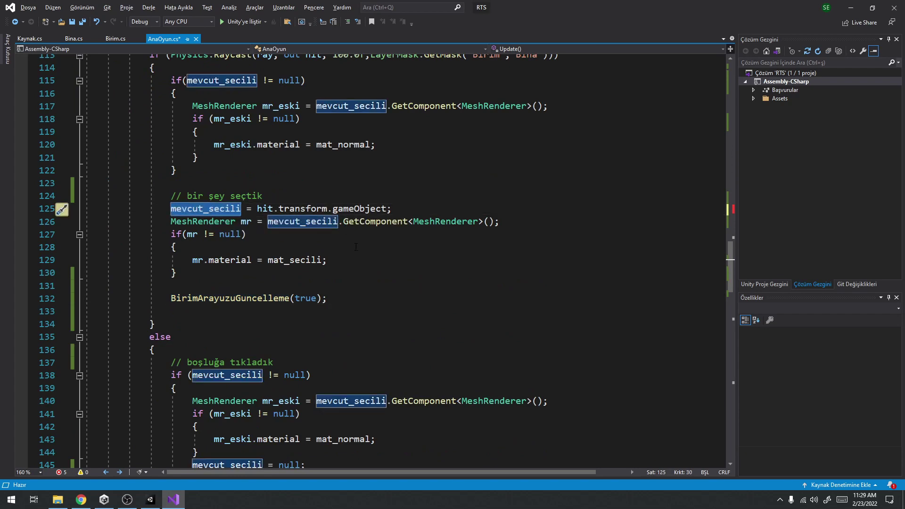
scroll(356, 247, up, 7)
scroll(356, 247, up, 2)
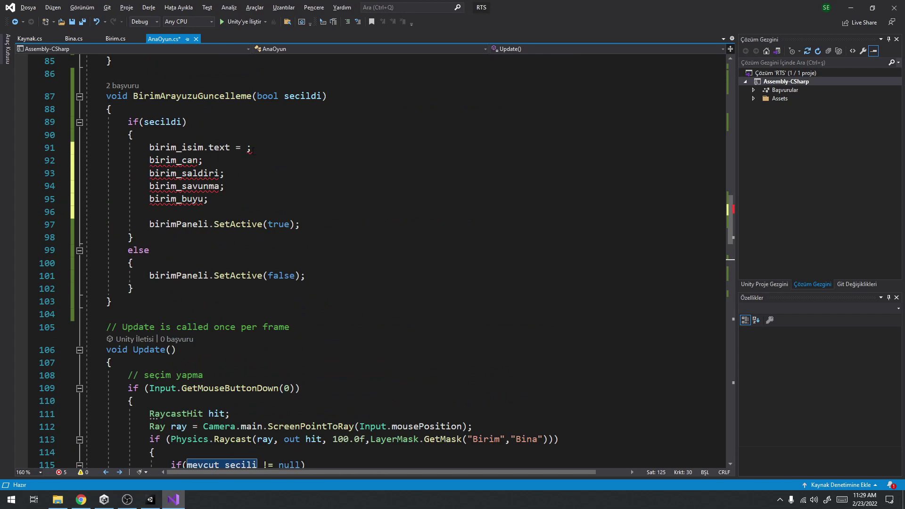
click(250, 149)
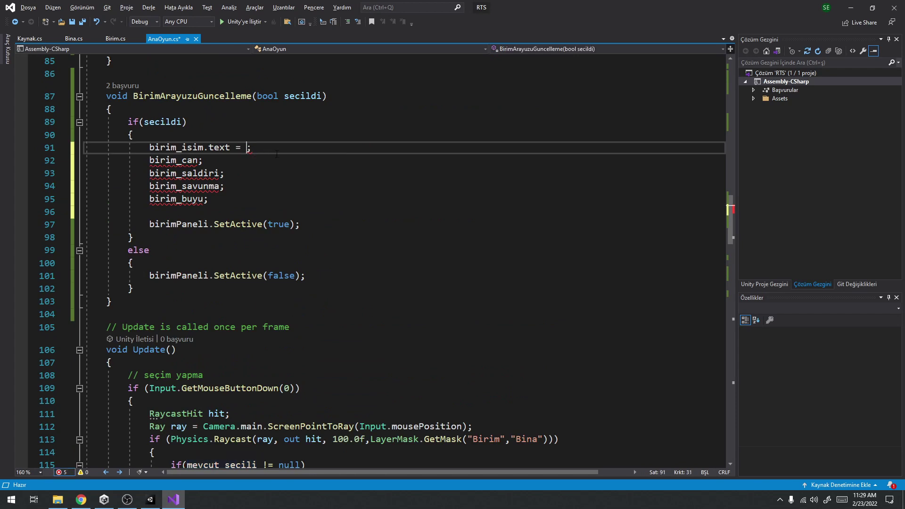
key(ctrl+v)
Step: Add a new mevcut_secili.layer line at the top of the branch
scroll(349, 256, down, 7)
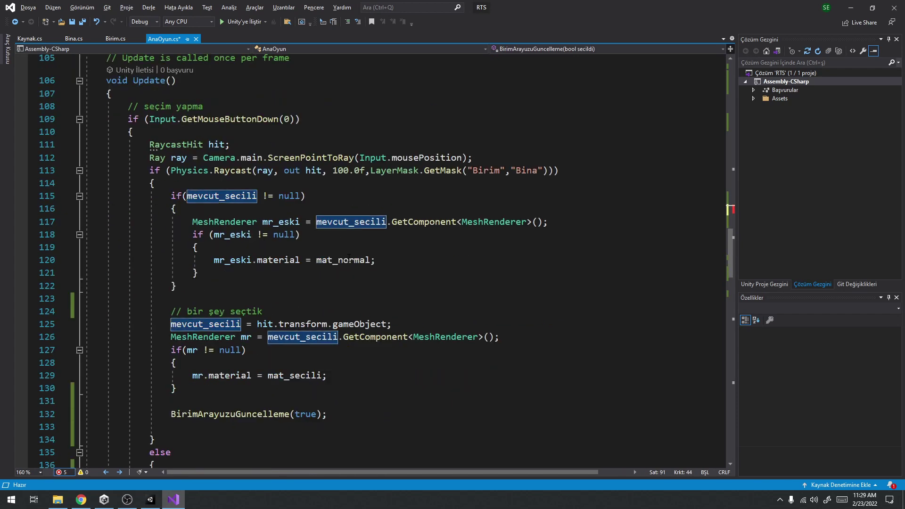
scroll(459, 158, down, 2)
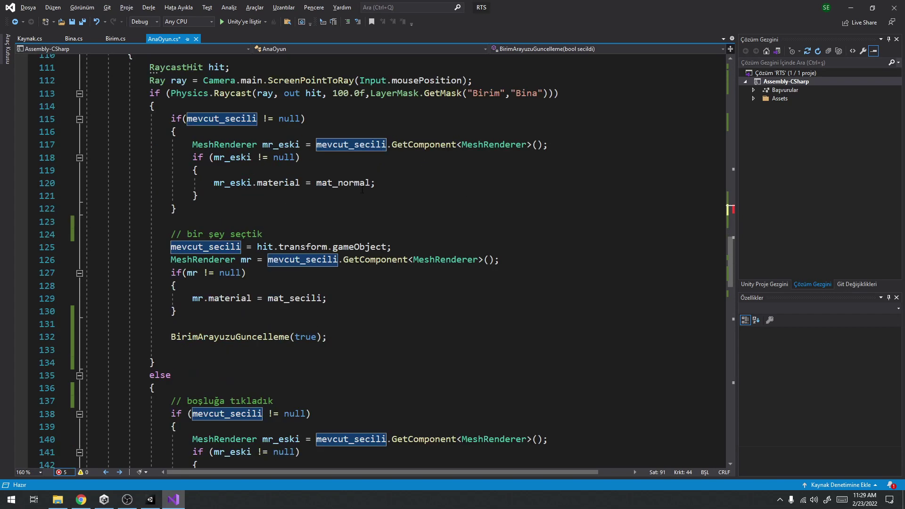
scroll(290, 201, up, 2)
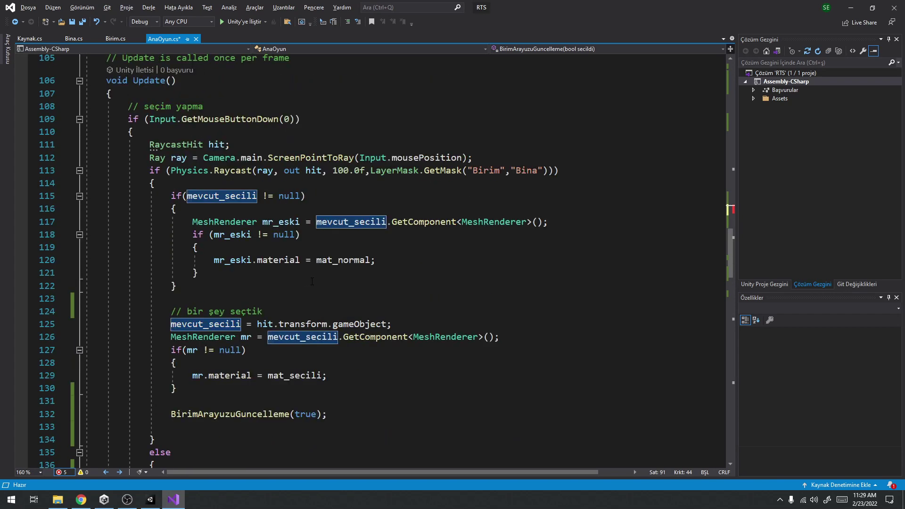
scroll(312, 282, up, 3)
scroll(320, 283, up, 1)
scroll(329, 283, up, 3)
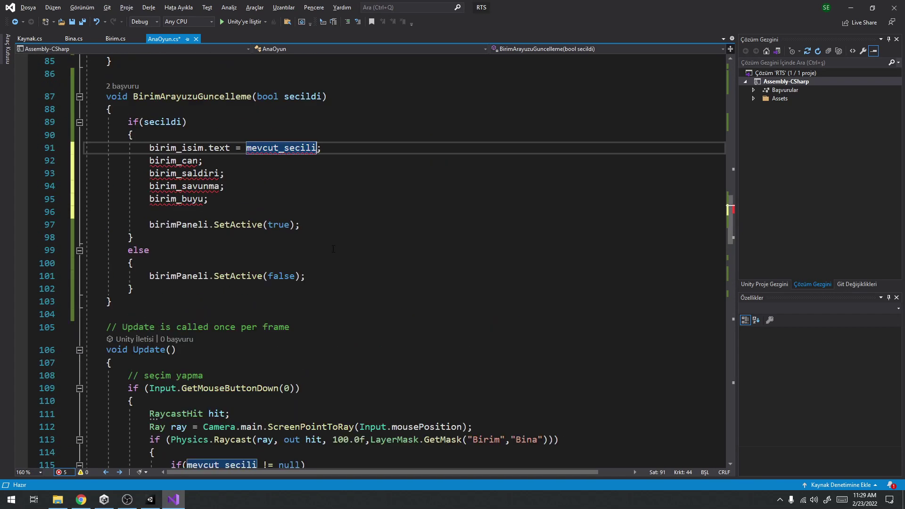
click(209, 137)
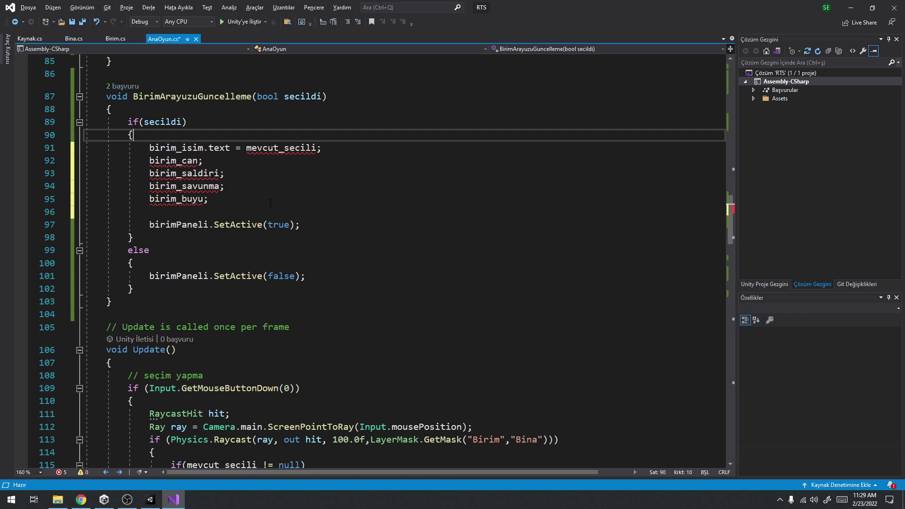
key(Return)
text(mevcut_secili)
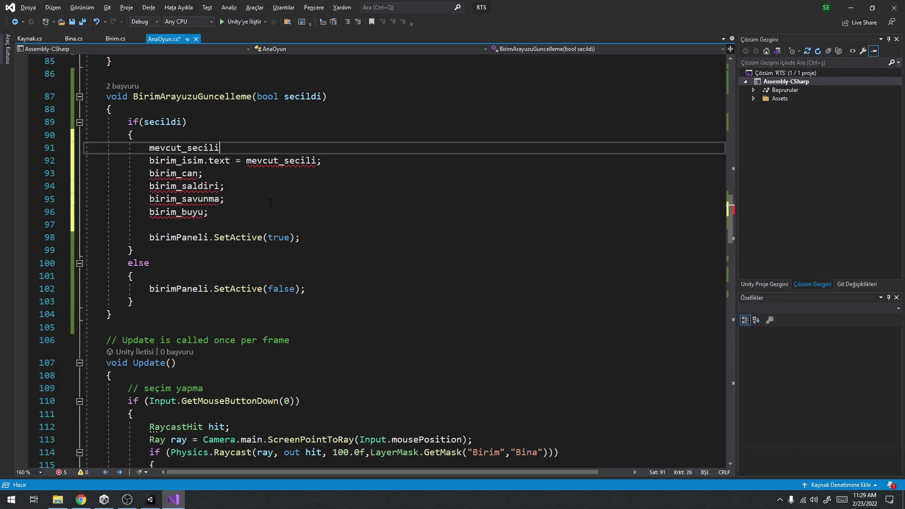
text(.l)
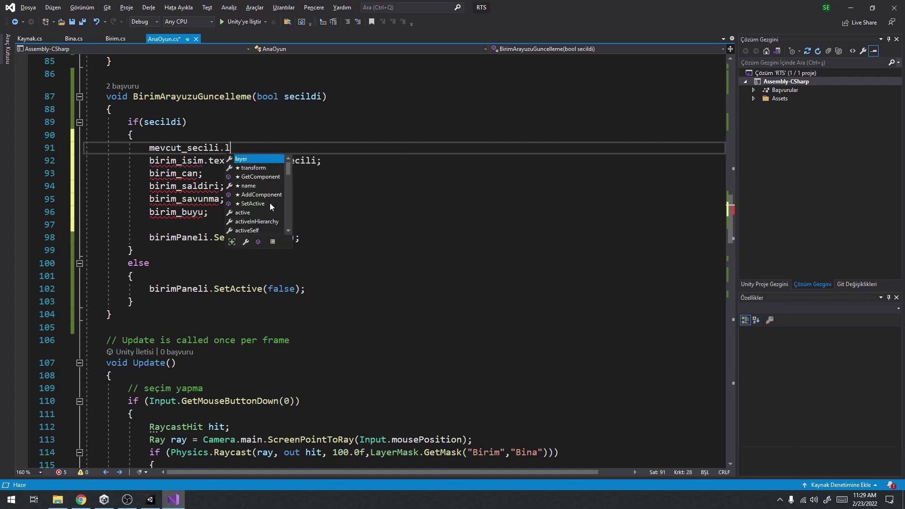
text(a)
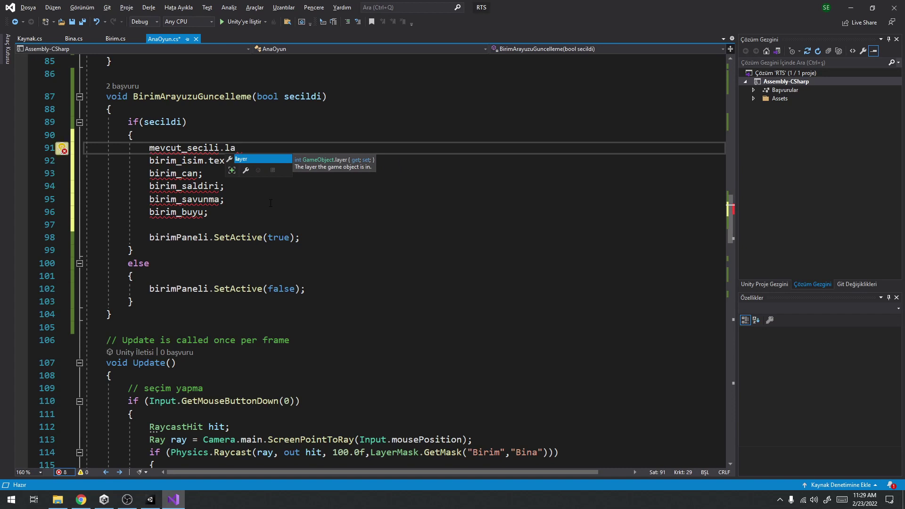
key(Tab)
text(.)
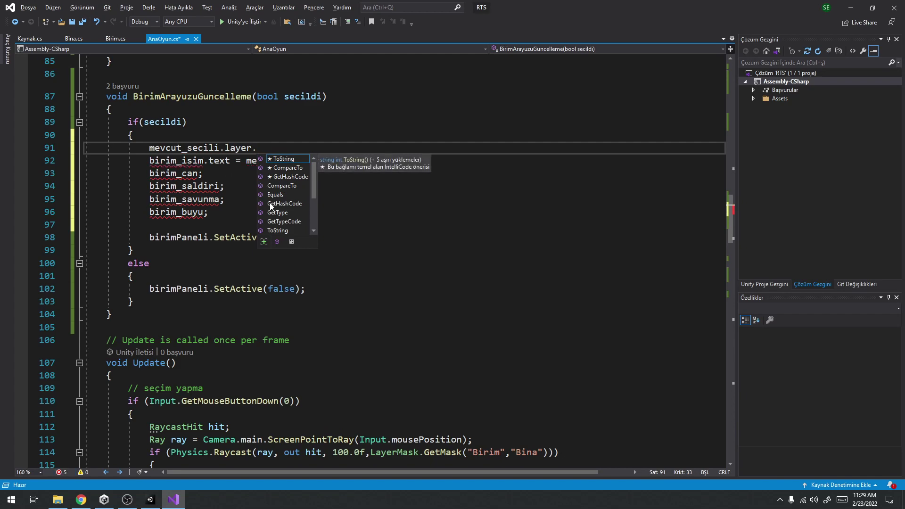
key(BackSpace)
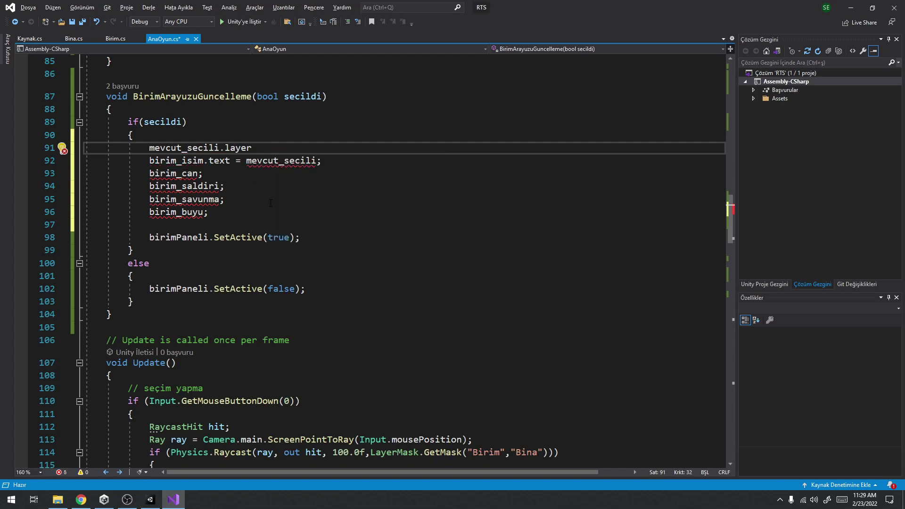
Step: Select and copy the Bina LayerMask check lines in Update
scroll(305, 211, down, 5)
scroll(304, 212, down, 7)
scroll(312, 211, down, 14)
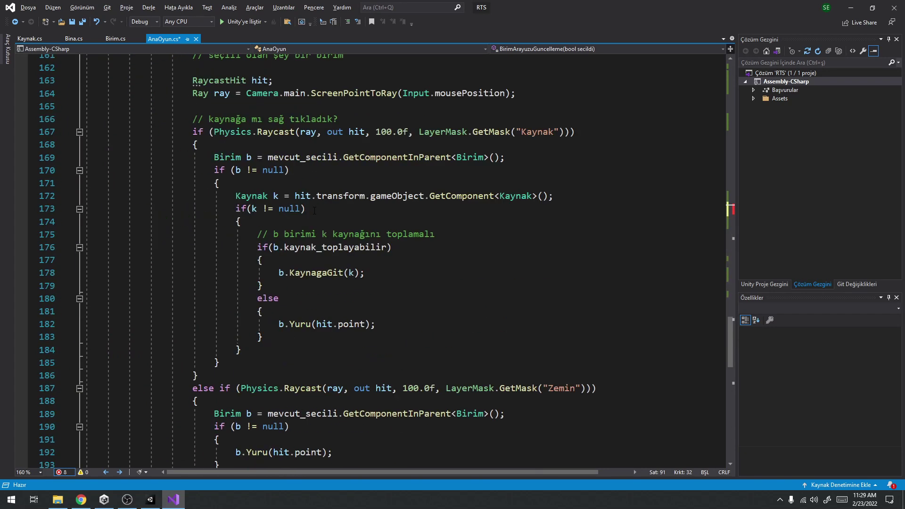
click(402, 132)
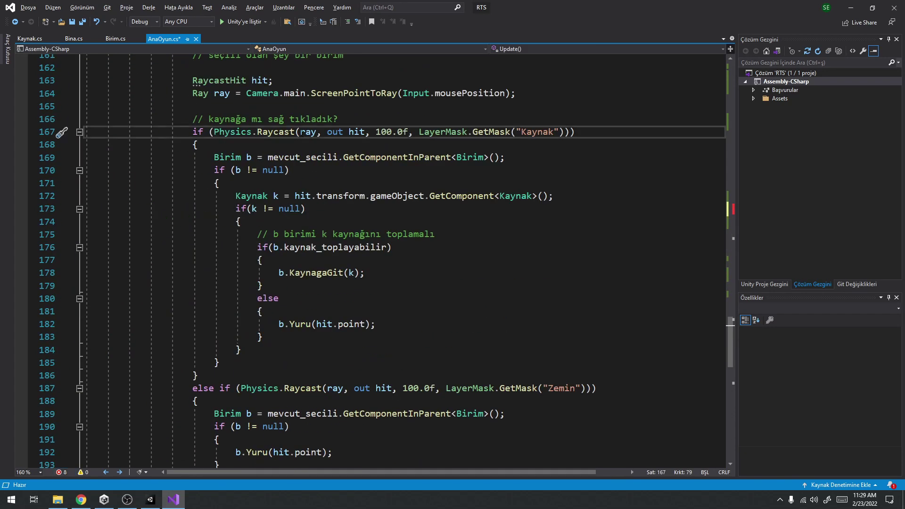
scroll(408, 170, down, 5)
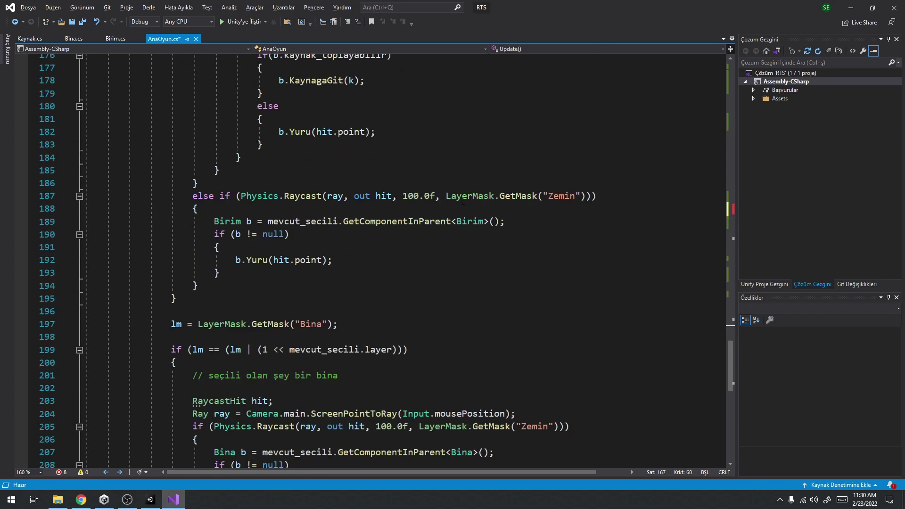
scroll(463, 201, down, 2)
scroll(333, 205, down, 2)
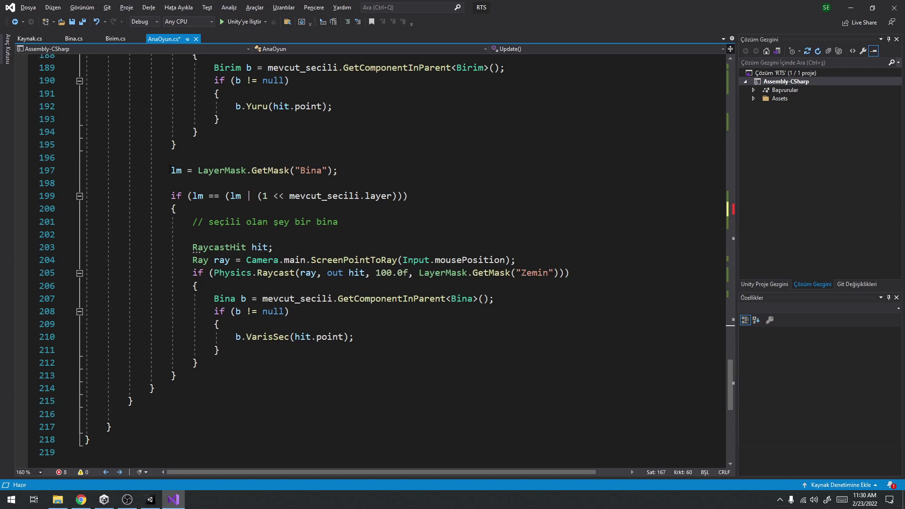
drag(171, 170, 171, 209)
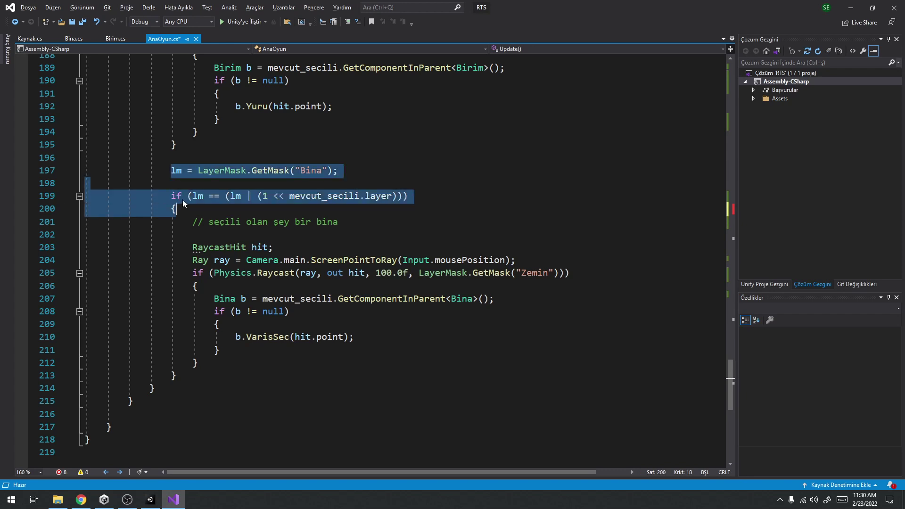
right_click(183, 199)
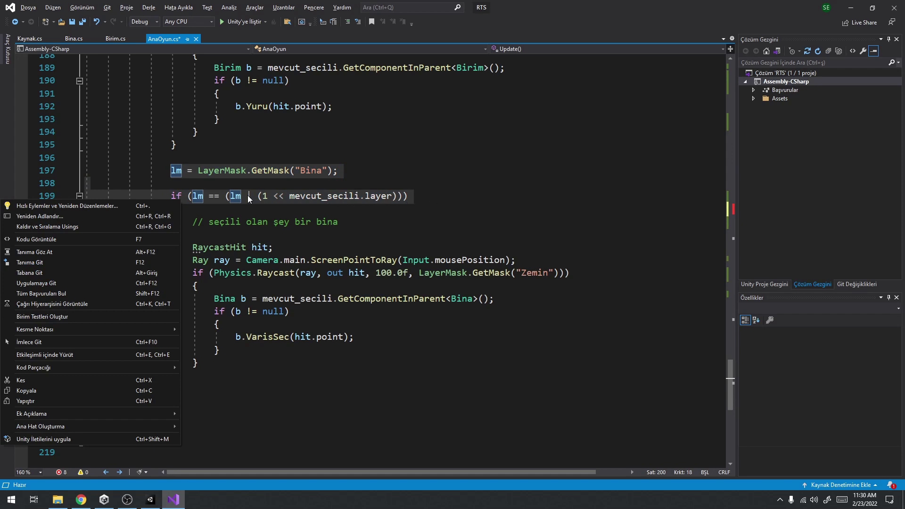
click(284, 168)
drag(176, 208, 156, 172)
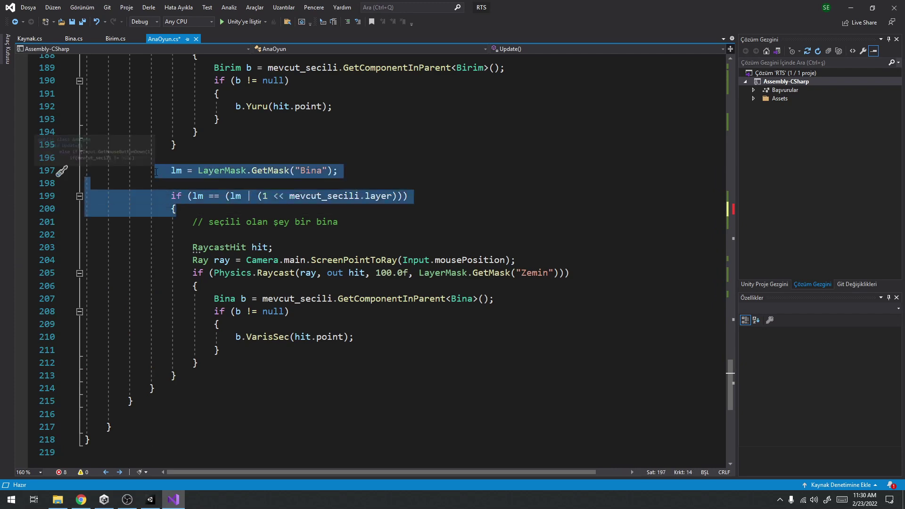
Step: Return to BirimArayuzuGuncelleme and place the cursor inside the if (secildi) block
scroll(359, 185, up, 14)
scroll(359, 185, up, 11)
scroll(359, 185, up, 6)
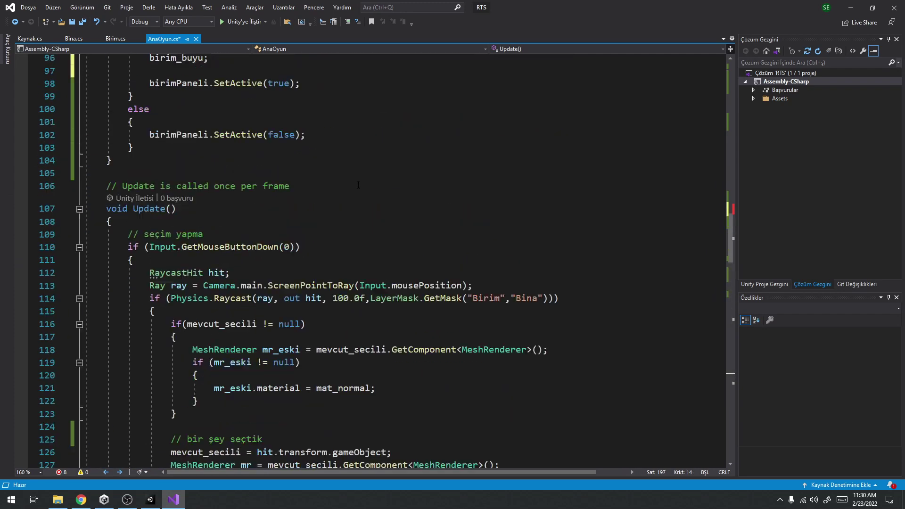
scroll(358, 185, up, 3)
scroll(358, 185, up, 3)
click(152, 248)
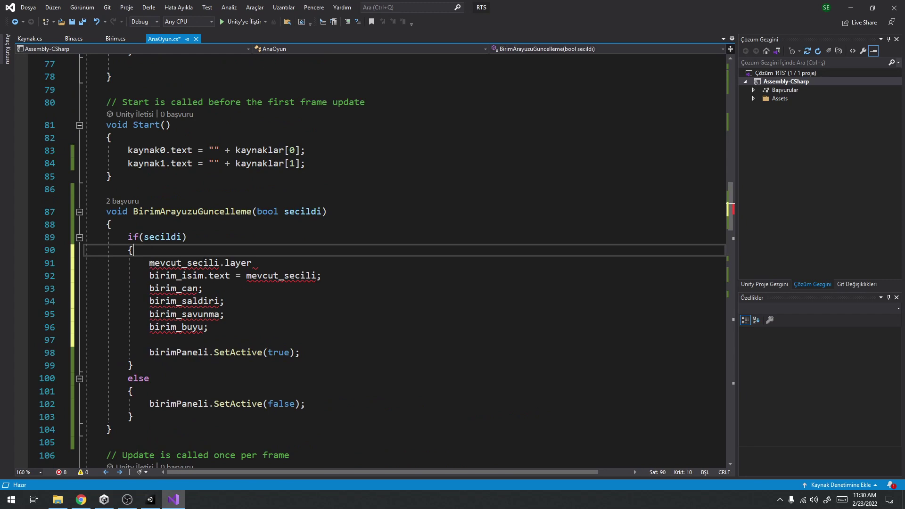
Step: Paste the layer check, declare lm as LayerMask, and change the mask name to "Birim"
key(Return)
key(ctrl+v)
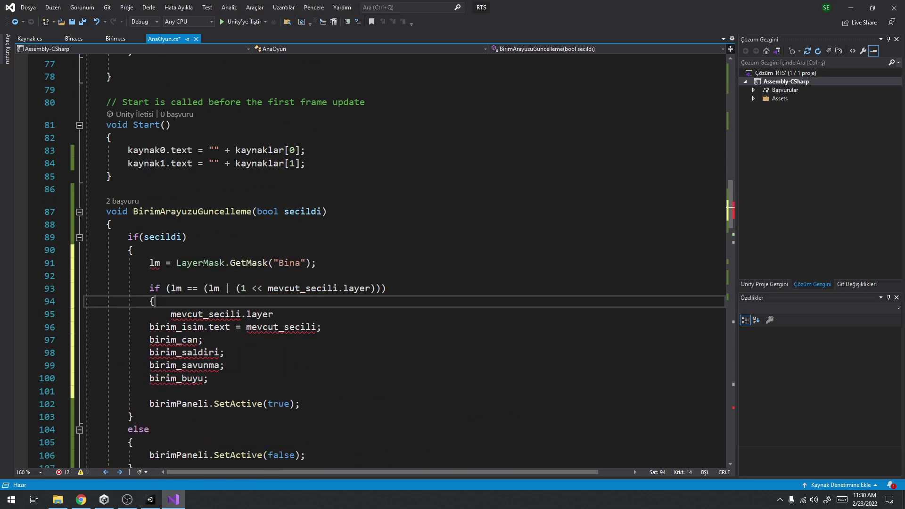
click(193, 264)
key(Home)
text(LayerMask)
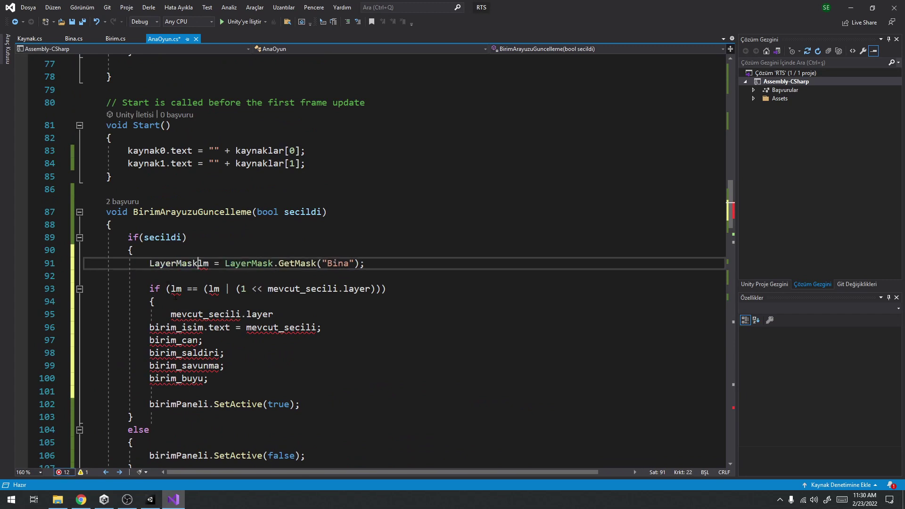
double_click(338, 264)
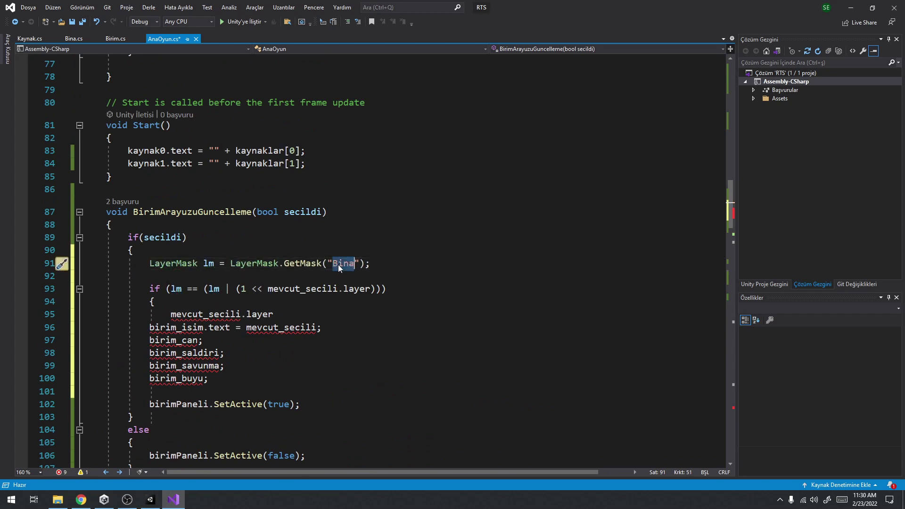
text(Birim)
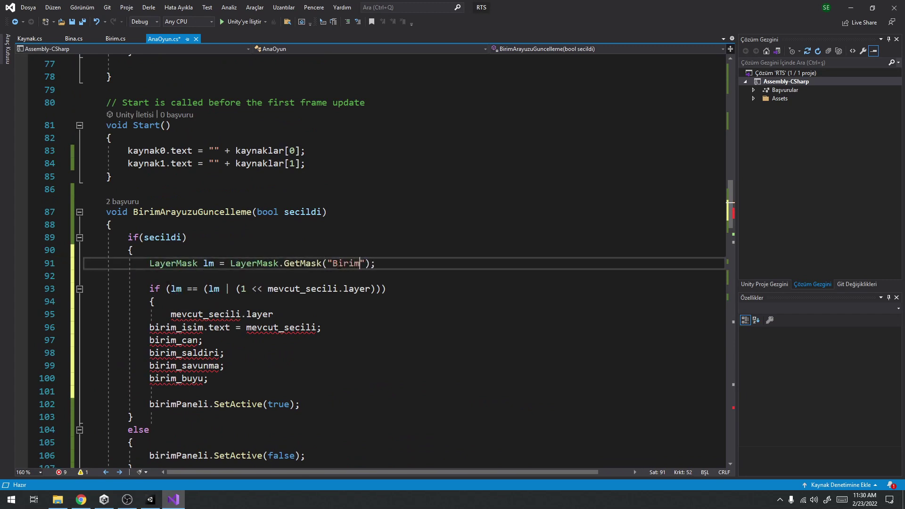
Step: Give the Birim check braces with the comment 'bu bir birimdir' and save
click(198, 302)
key(Return)
text(})
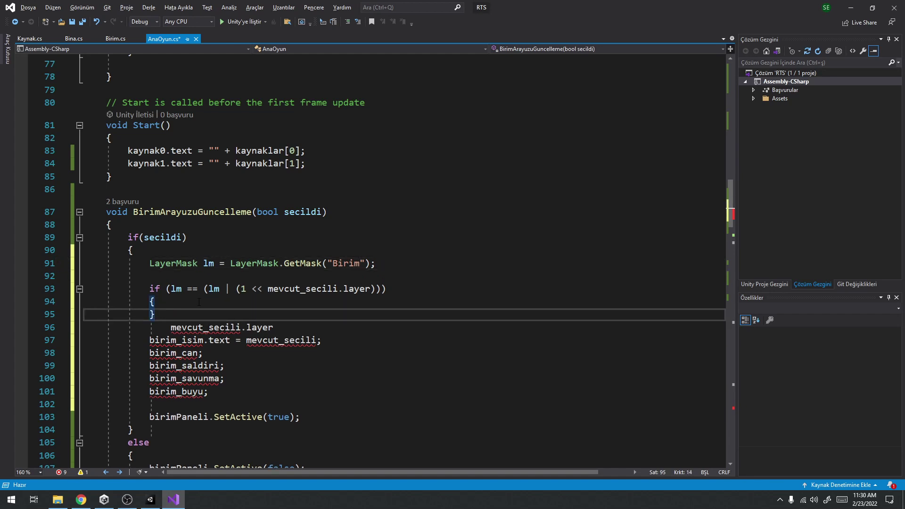
key(Up)
key(Return)
text(/ b)
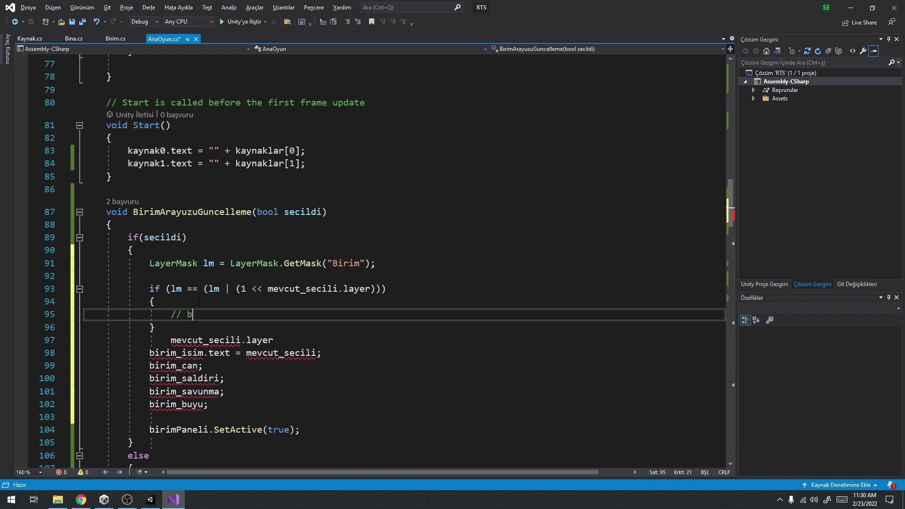
text(u bir birim)
text(dir)
key(ctrl+s)
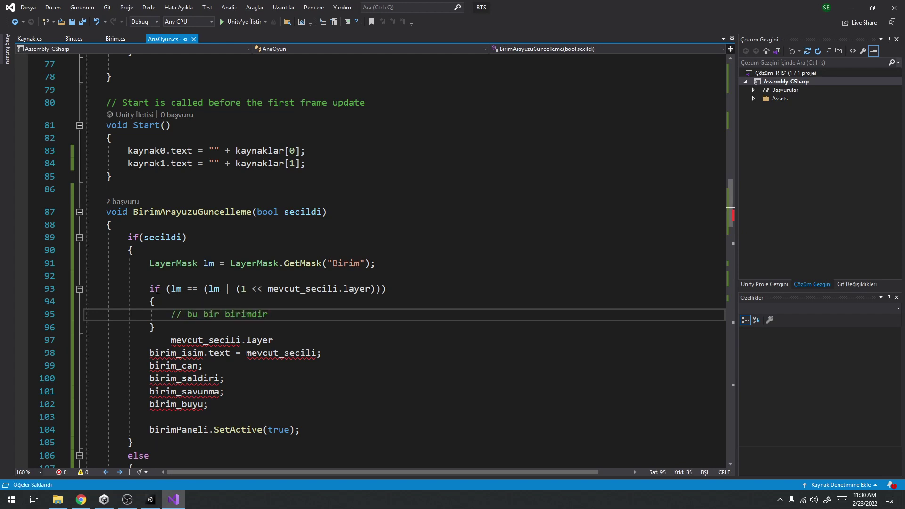
Step: Add an else block after the unit block and save AnaOyun.cs
drag(149, 288, 371, 289)
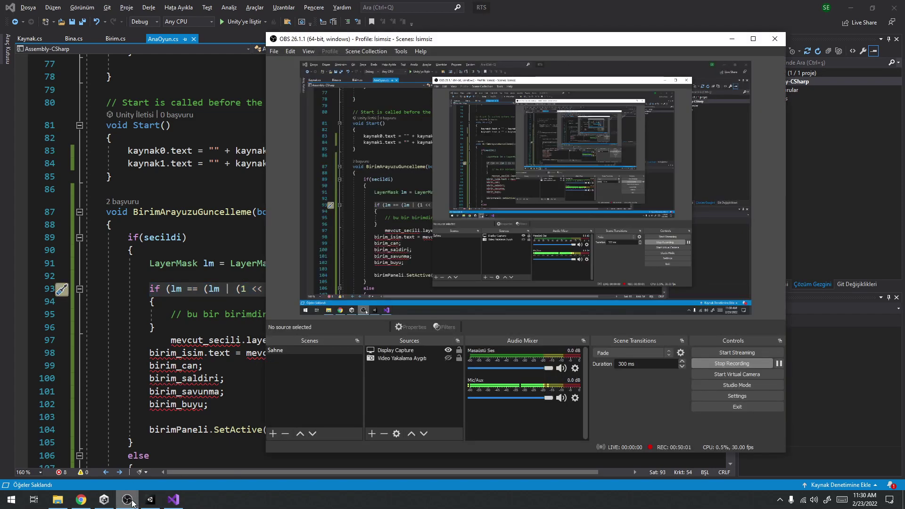
click(128, 501)
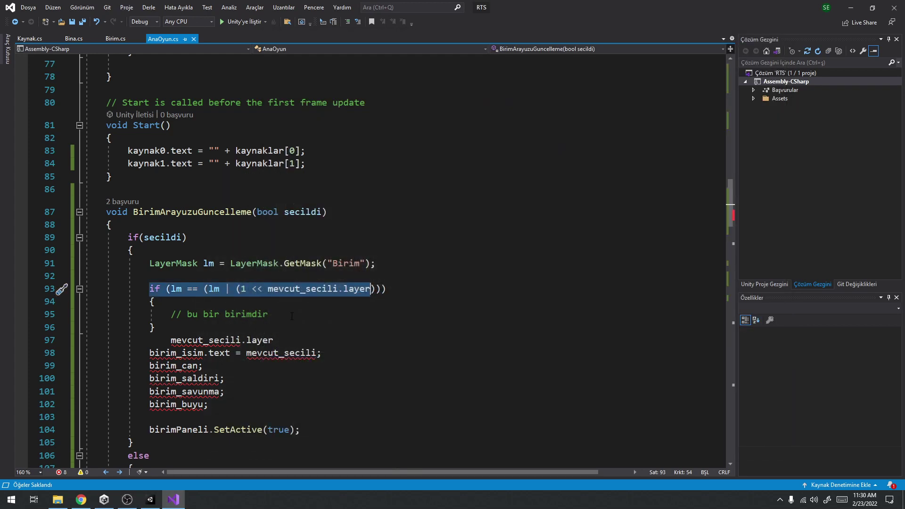
key(Down)
key(Down)
key(Down)
key(Return)
text(else)
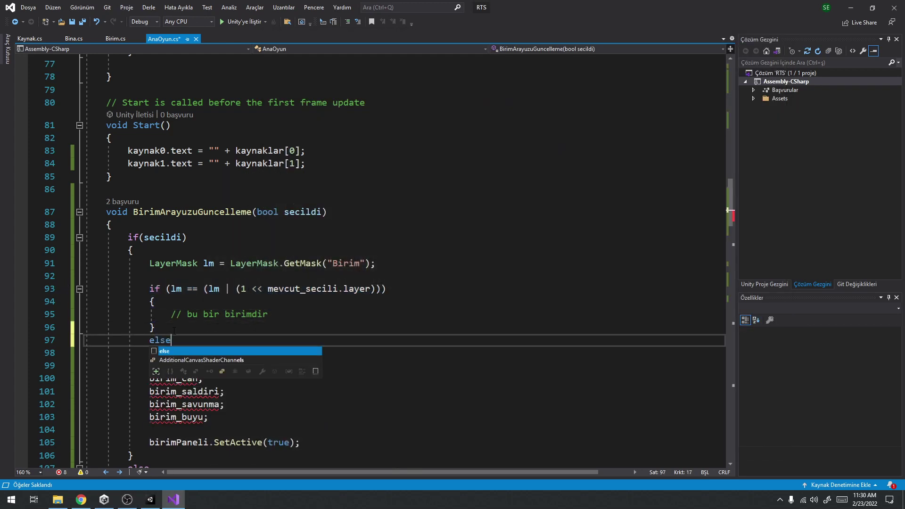
text( {)
key(Return)
key(ctrl+s)
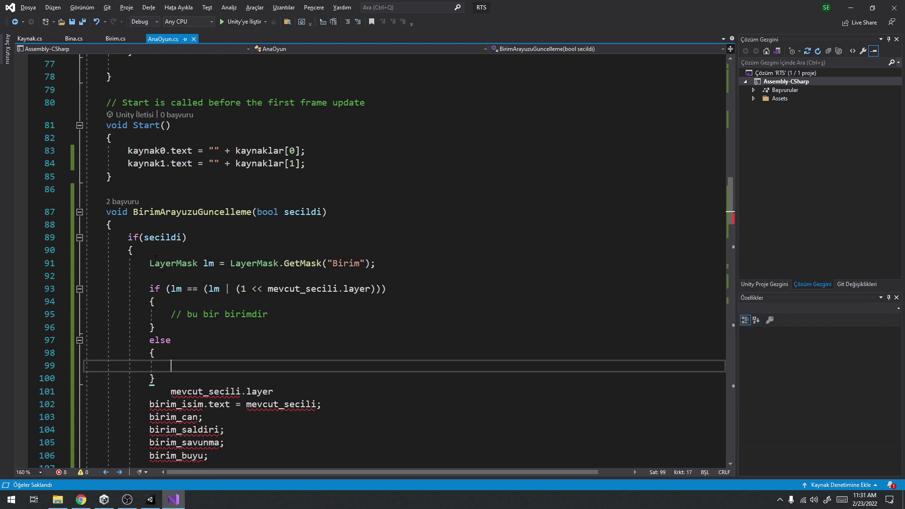
Step: Copy the Birim mask check into the else block without the LayerMask type
drag(150, 263, 428, 285)
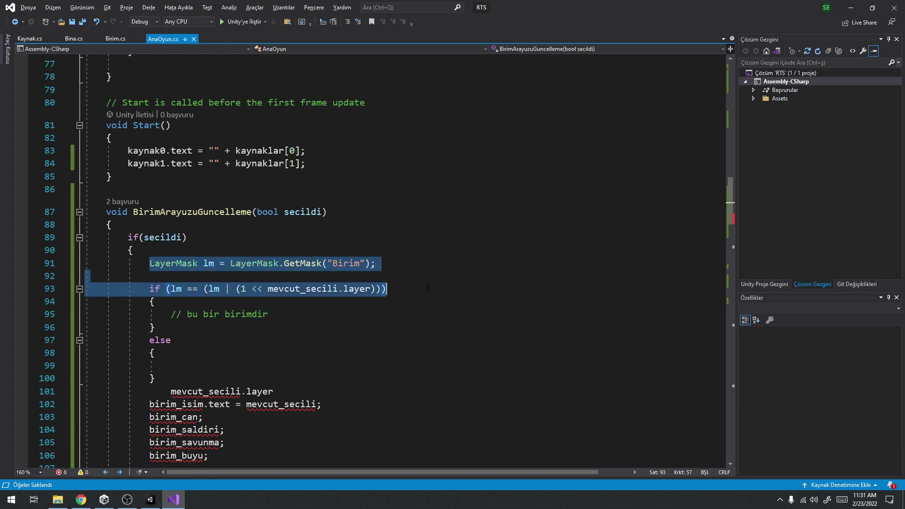
scroll(279, 311, down, 1)
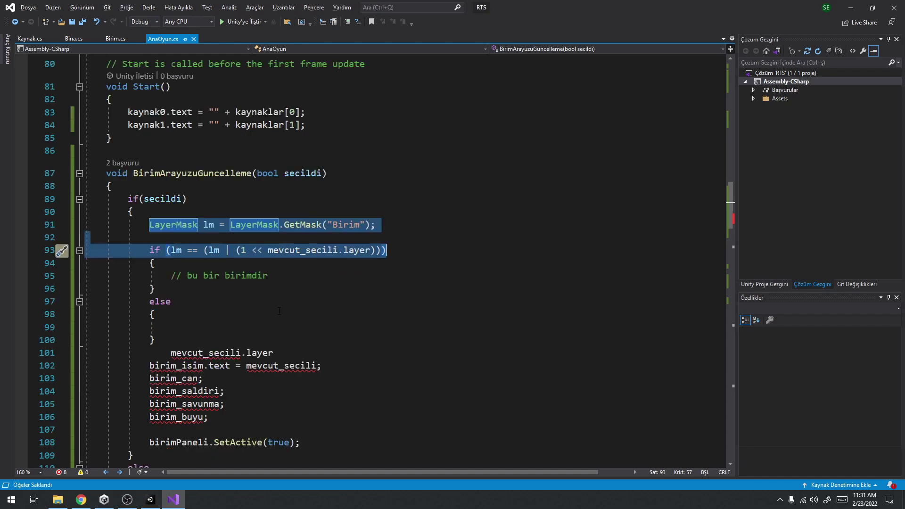
key(ctrl+c)
click(188, 326)
key(ctrl+v)
double_click(189, 325)
key(BackSpace)
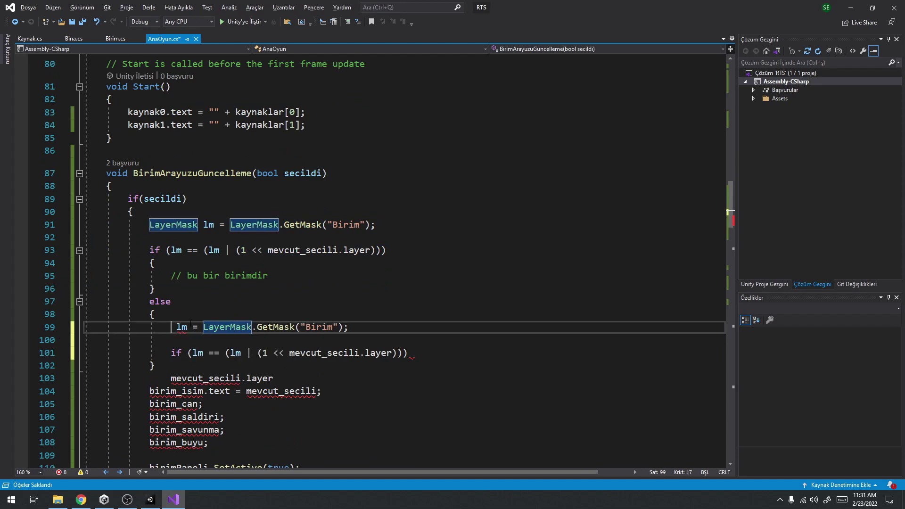
key(Delete)
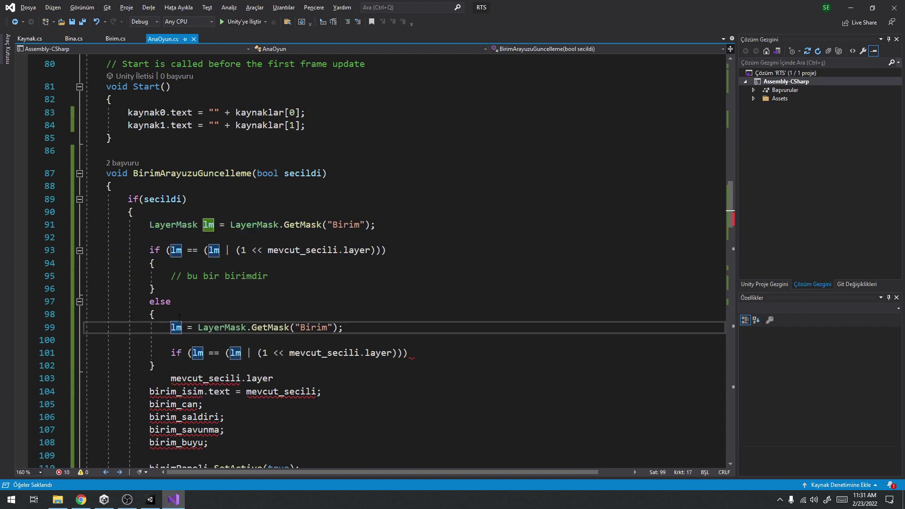
Step: Change the pasted mask to "Bina", add braces, and start a comment inside
scroll(179, 317, down, 1)
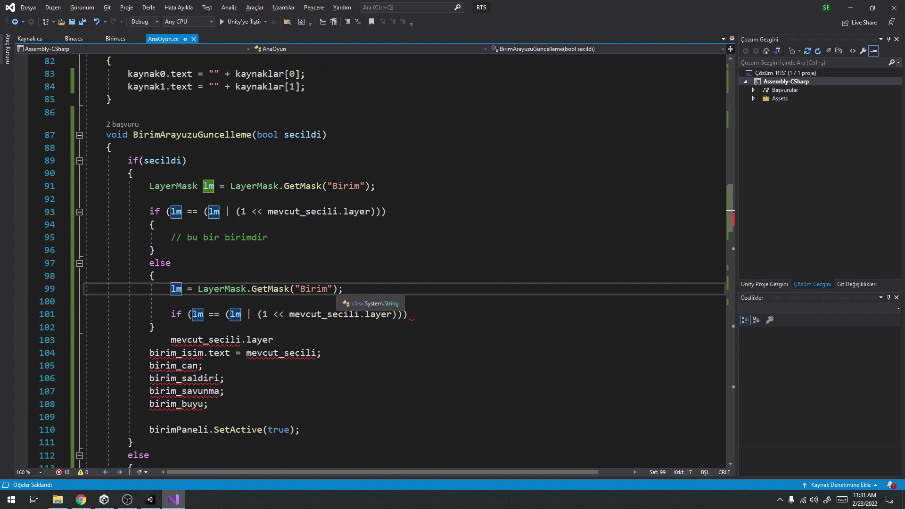
double_click(316, 288)
text(B,na)
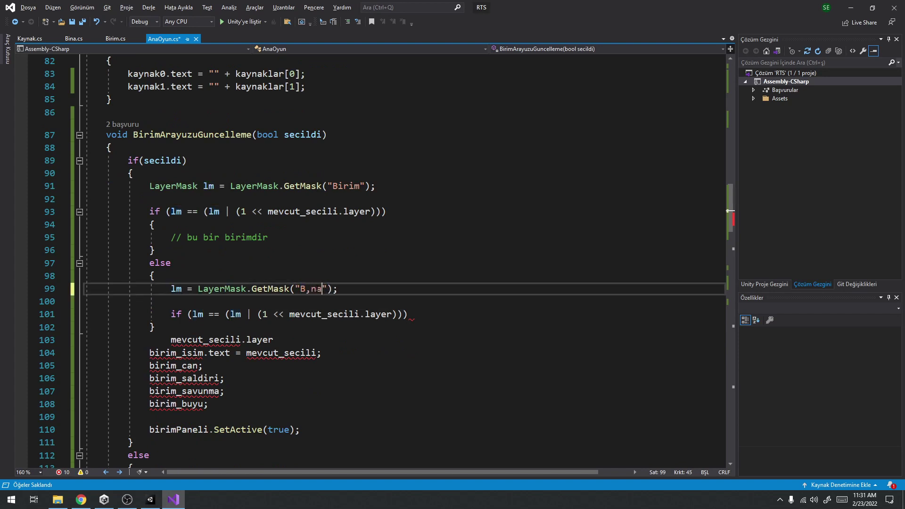
key(BackSpace)
key(BackSpace)
text(ina)
key(Down)
key(Down)
key(End)
text({)
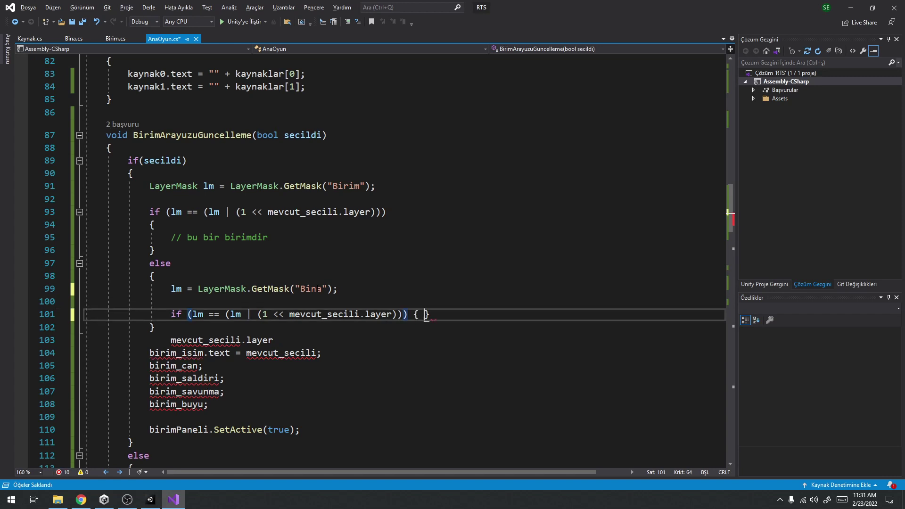
key(Return)
text(// bu bir binadır)
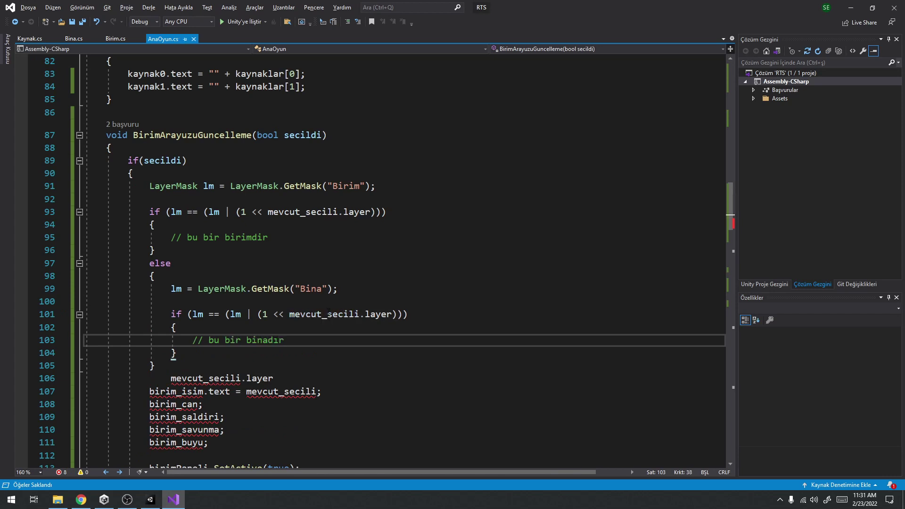
scroll(328, 311, down, 2)
mouse_move(170, 301)
mouse_down()
mouse_move(220, 353)
mouse_move(208, 366)
mouse_up()
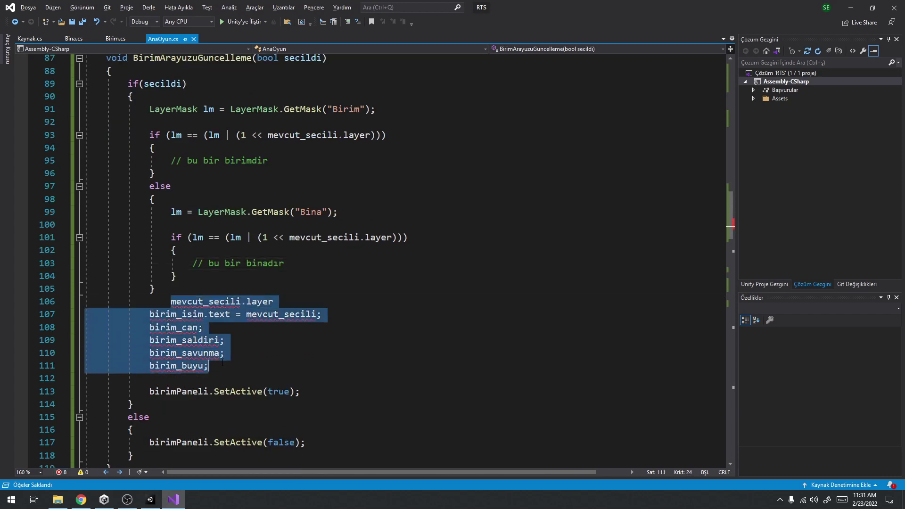
Step: Move the unit field lines under the 'bu bir birimdir' comment in the Birim block
key(Delete)
click(281, 164)
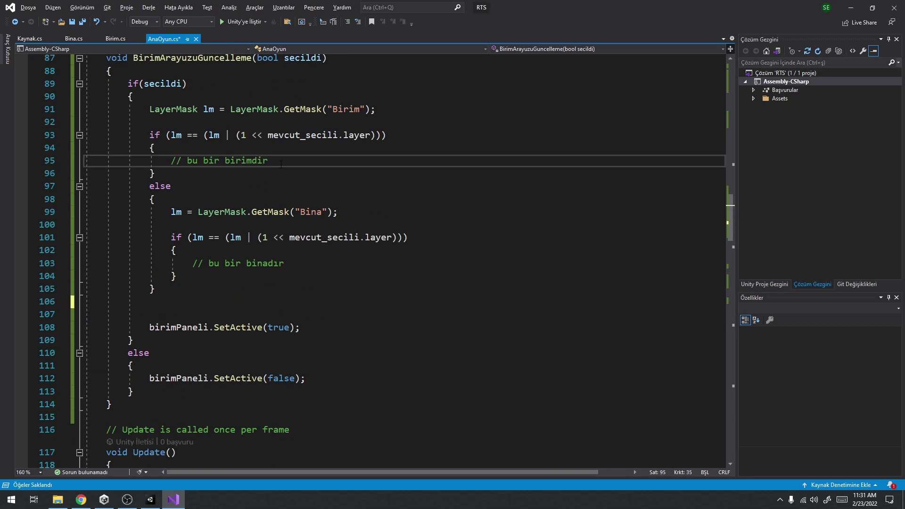
key(Return)
key(Return)
key(ctrl+v)
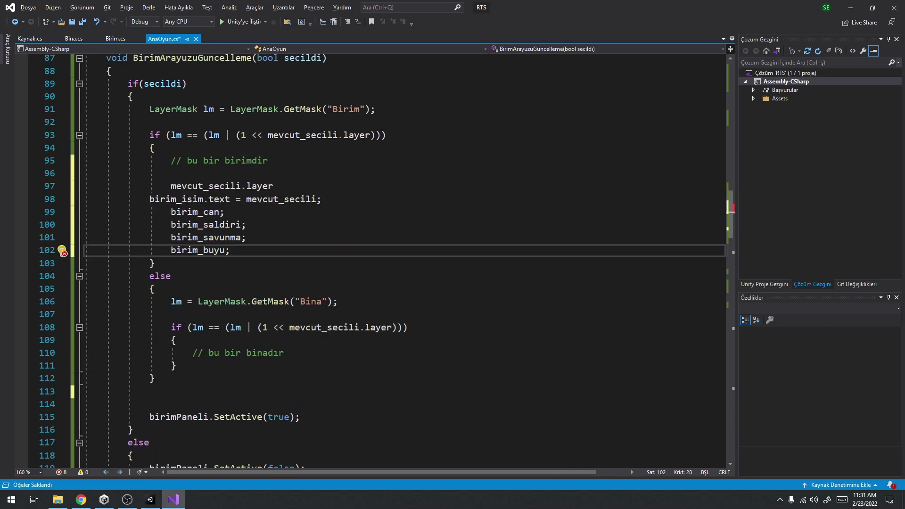
Step: Replace 'layer' on line 97 with GetComponent<Birim>
click(237, 186)
click(263, 185)
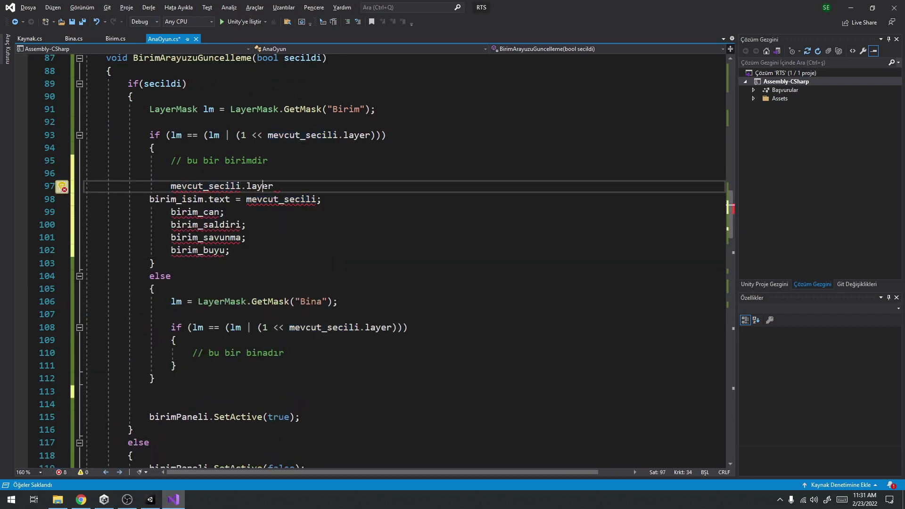
double_click(262, 186)
key(BackSpace)
text(.get)
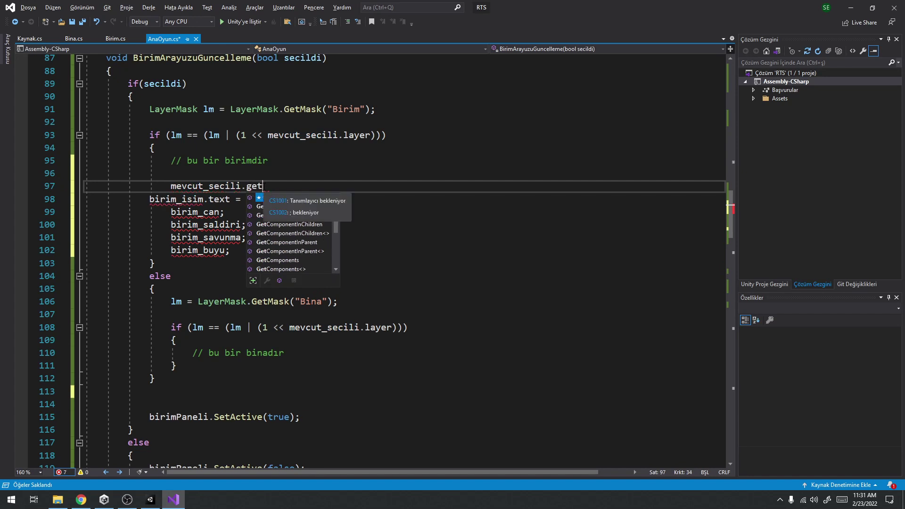
key(Tab)
double_click(264, 186)
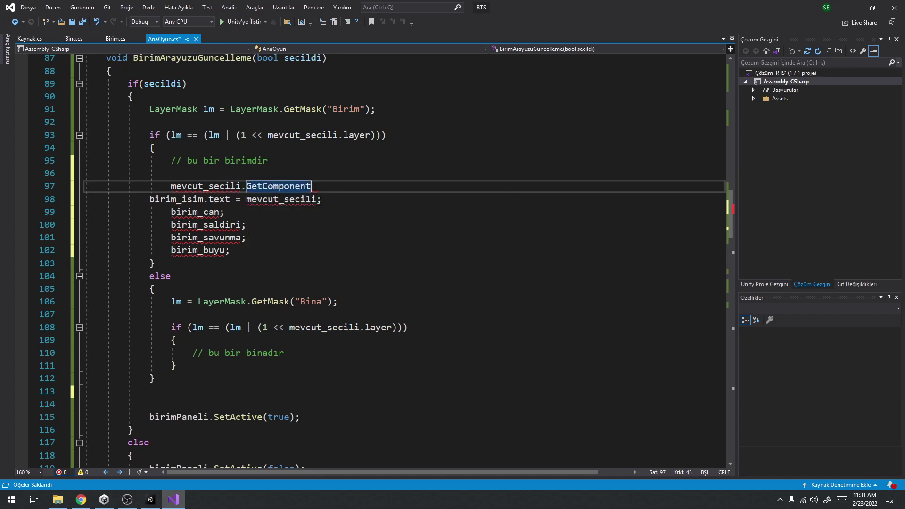
text(<B)
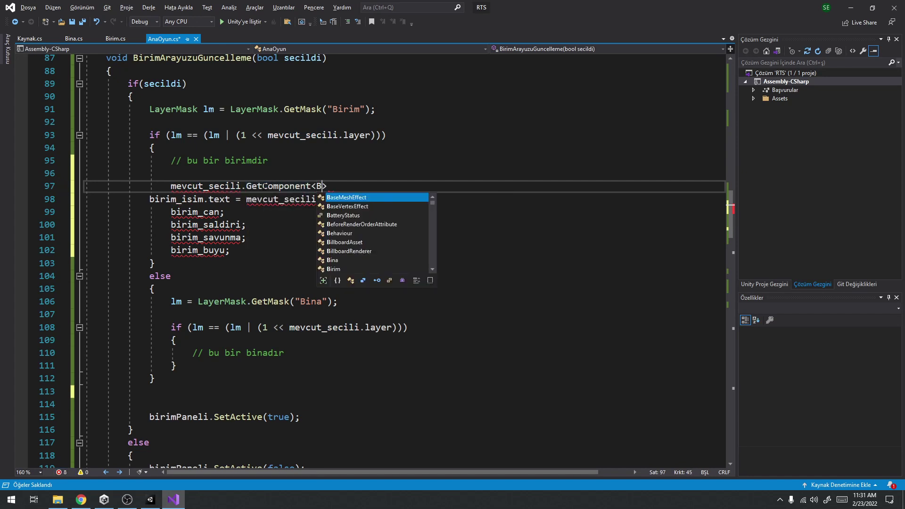
text(irim)
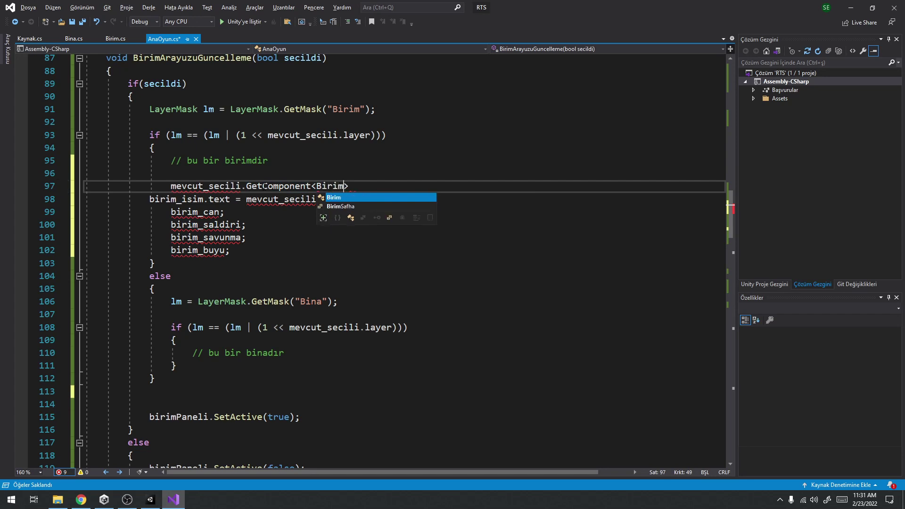
text(>)
text(()
key(BackSpace)
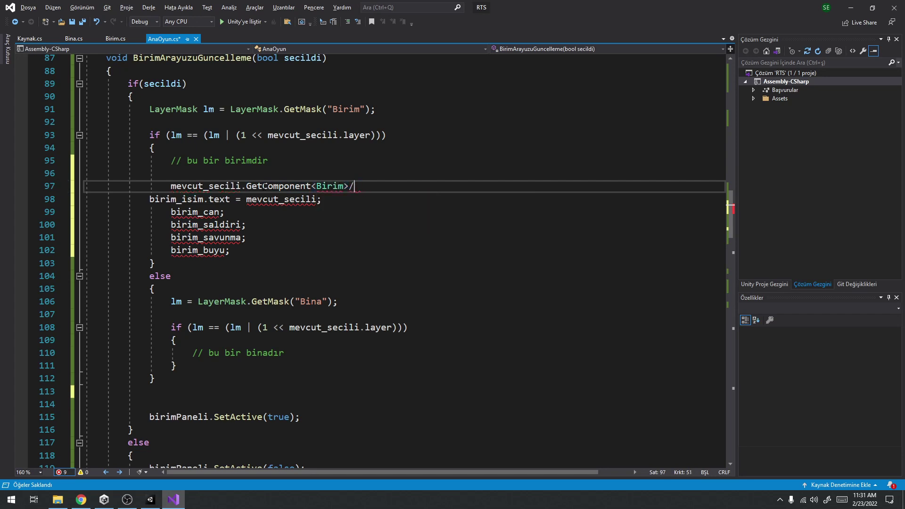
Step: Close the GetComponent<Birim> call with '();'
text(();)
scroll(373, 260, down, 9)
scroll(373, 260, down, 5)
scroll(372, 259, down, 2)
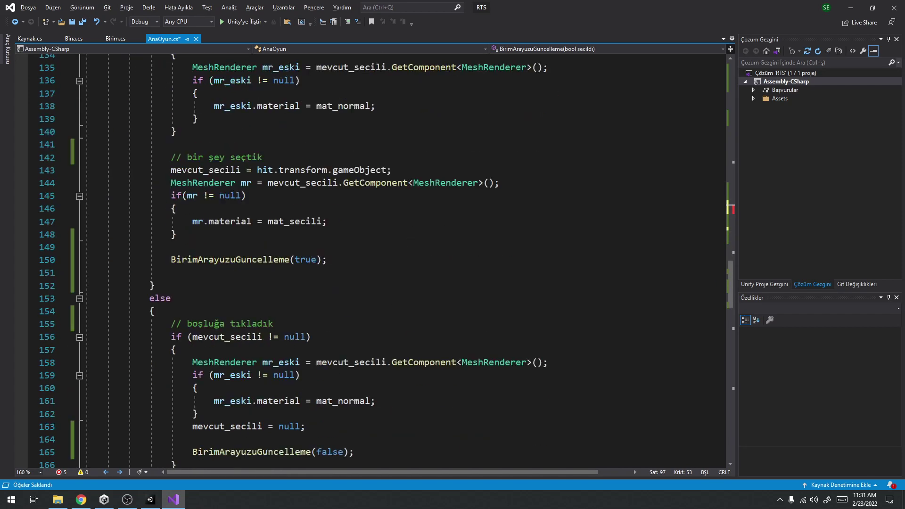
scroll(409, 201, down, 6)
scroll(409, 202, down, 4)
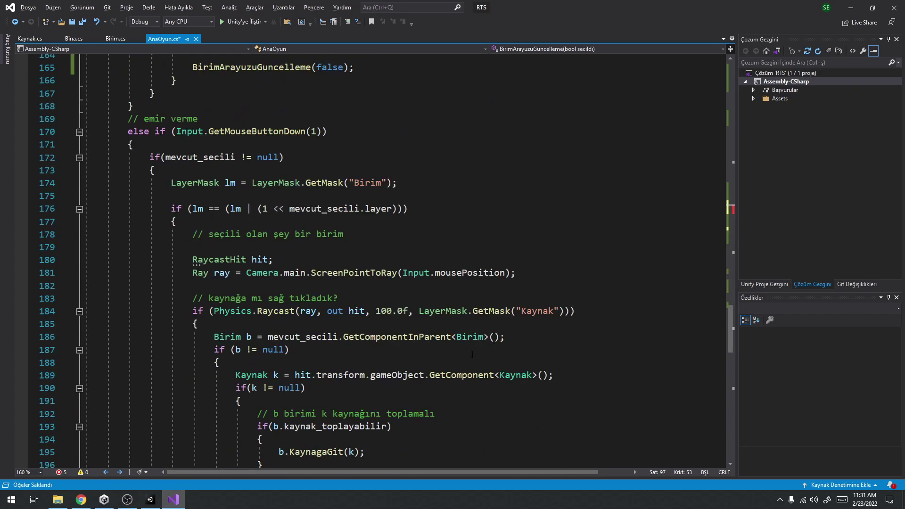
Step: Copy GetComponentInParent from the line 186 call and bring Unity to the front
click(395, 336)
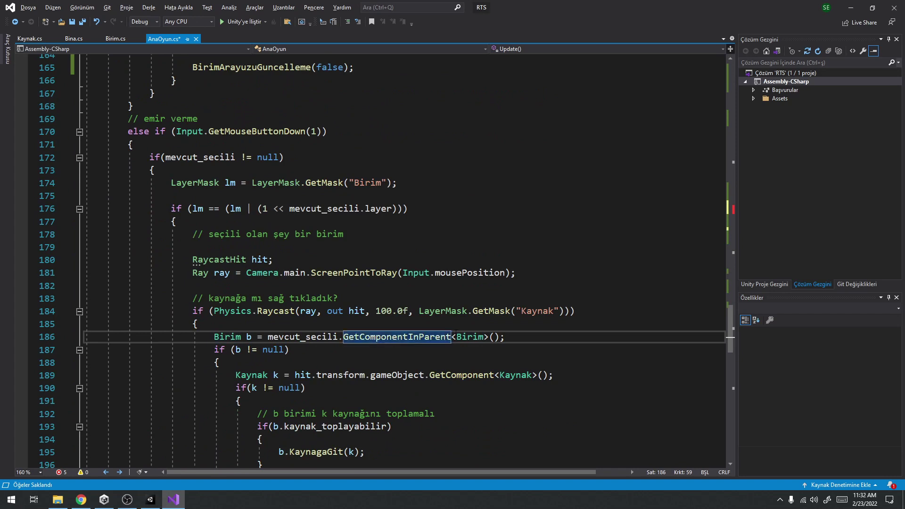
double_click(380, 338)
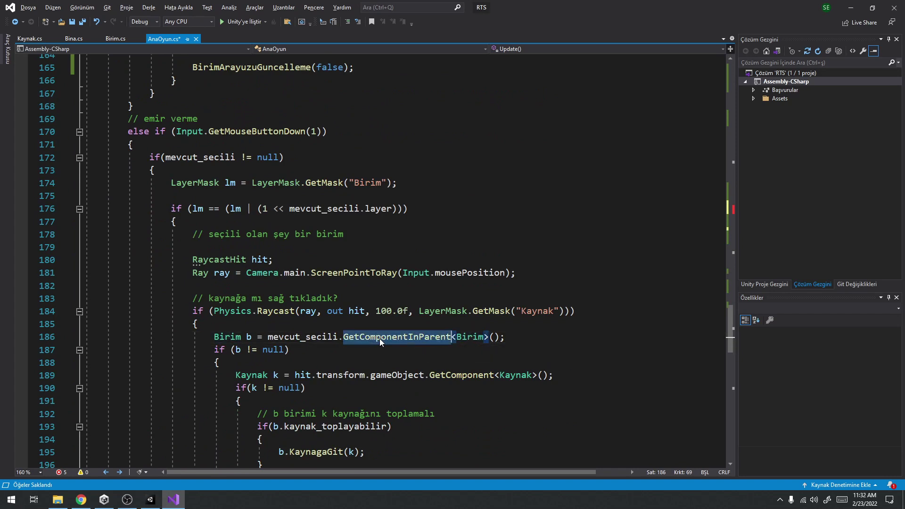
right_click(381, 337)
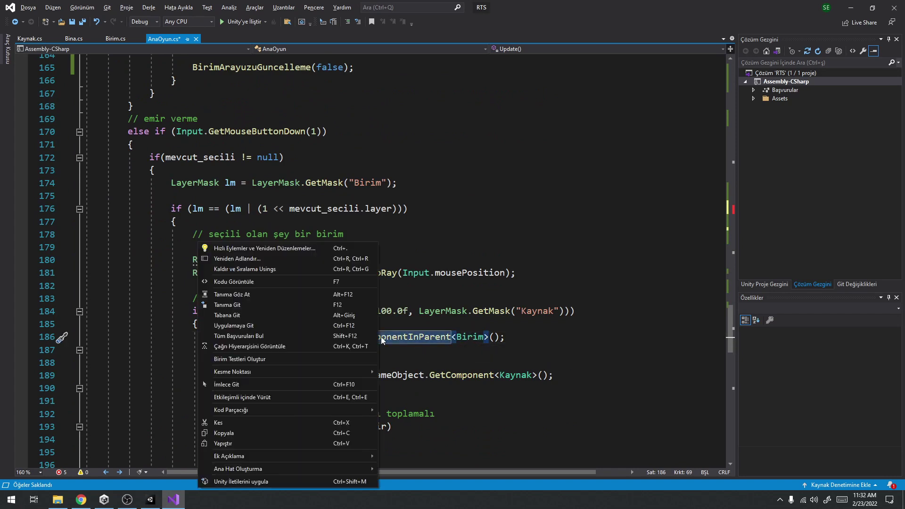
click(233, 434)
click(150, 499)
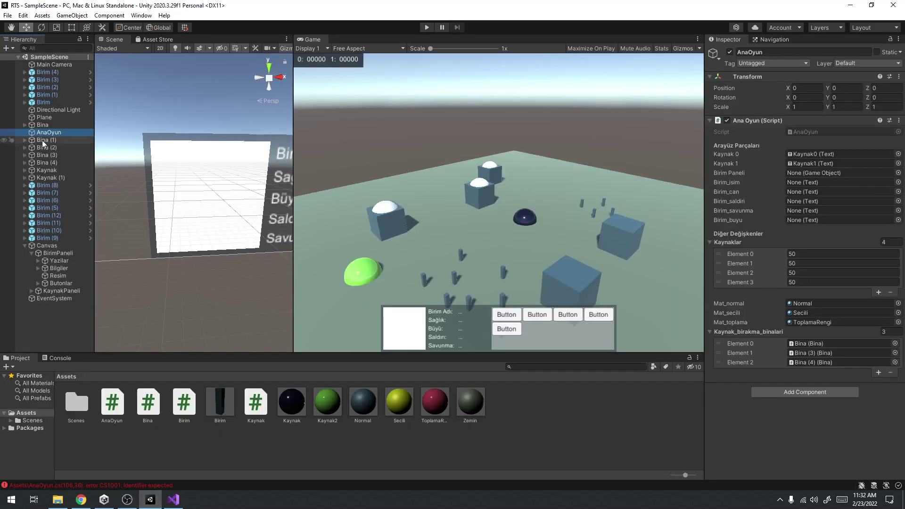
Step: Inspect Birim (4)'s BirimModeli child, toggling it off and back on
click(44, 72)
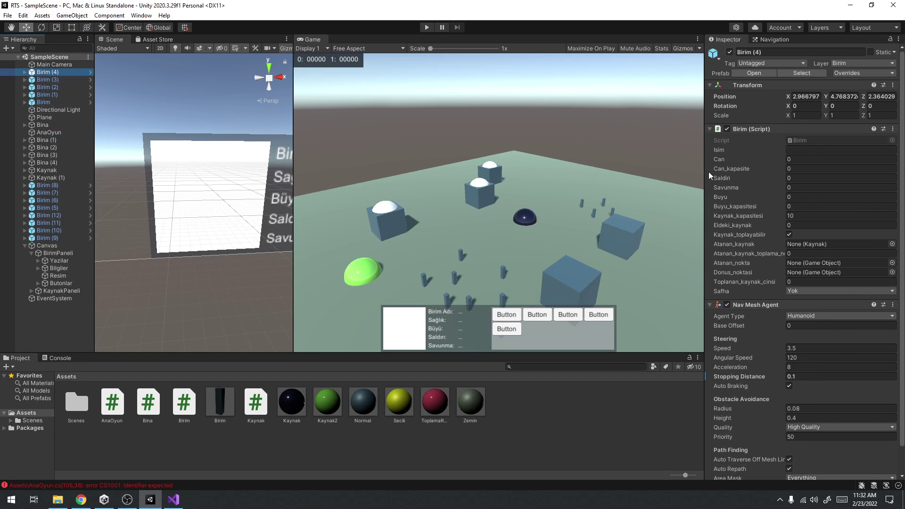
scroll(770, 241, down, 2)
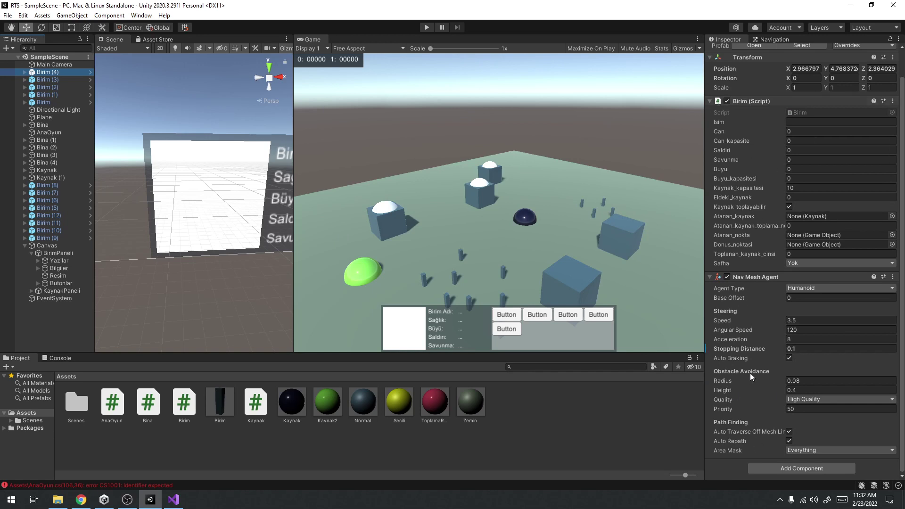
click(25, 73)
click(53, 80)
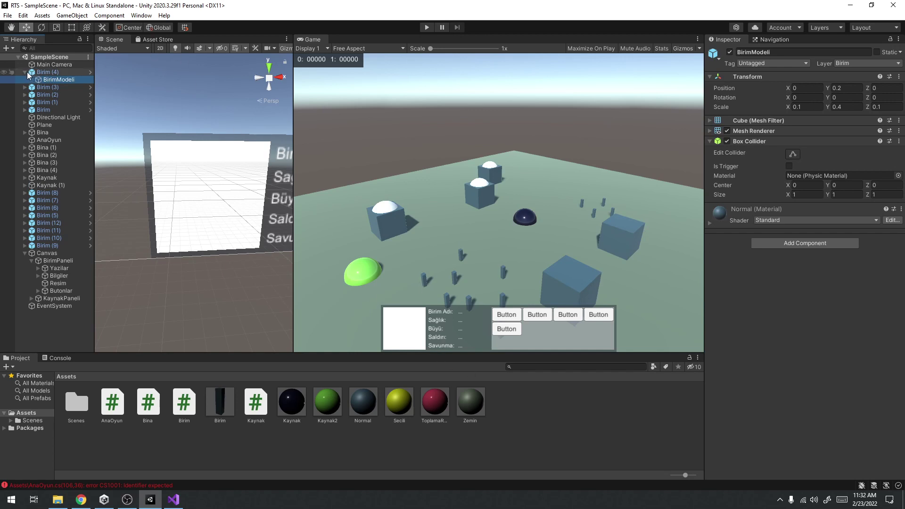
click(731, 52)
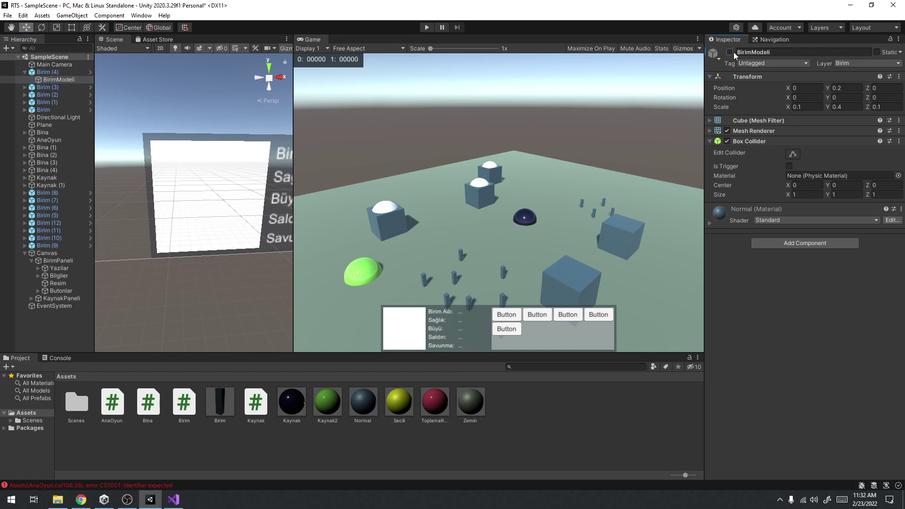
click(734, 52)
Step: Collapse and reselect Birim (4), then return to Visual Studio
click(24, 71)
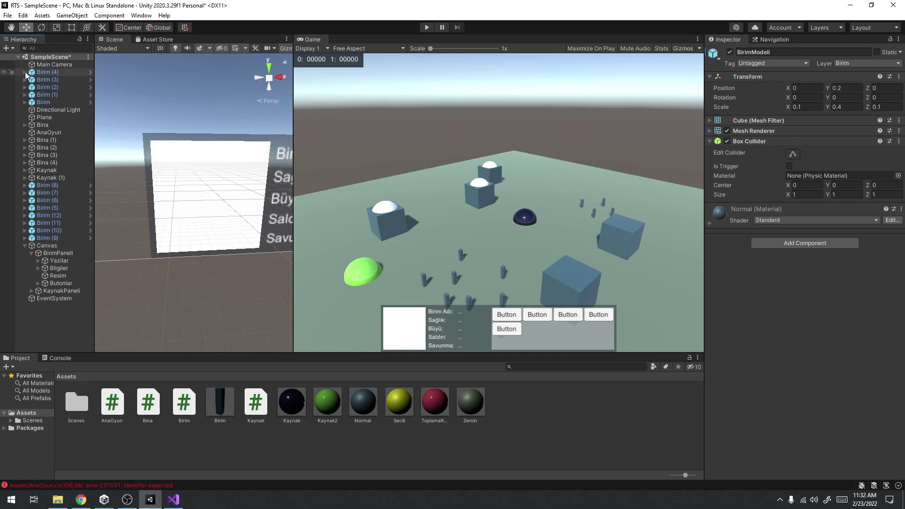
click(44, 74)
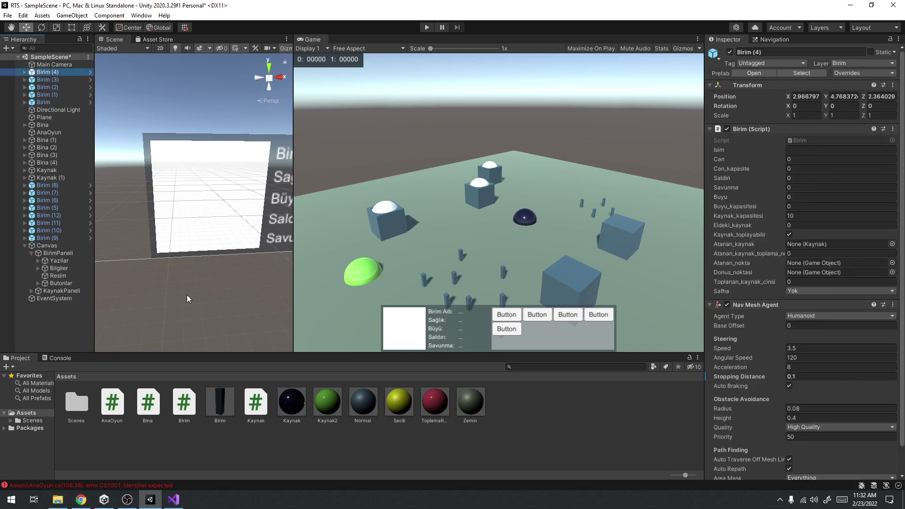
click(173, 500)
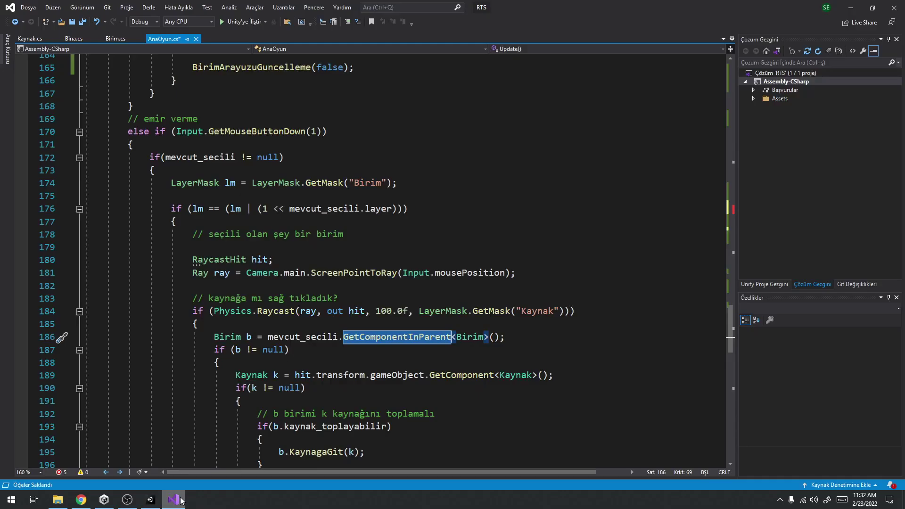
Step: Change line 97's call to mevcut_secili.GetComponentInParent<Birim>()
right_click(414, 345)
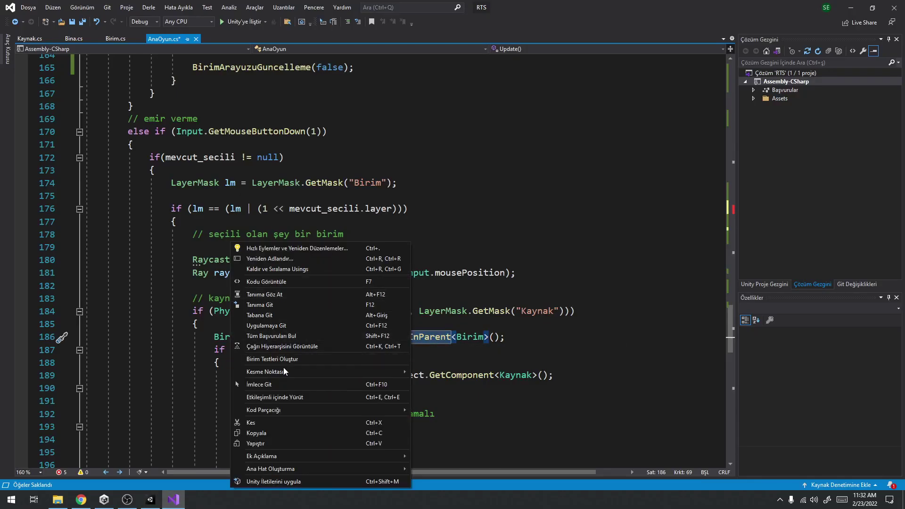
click(271, 433)
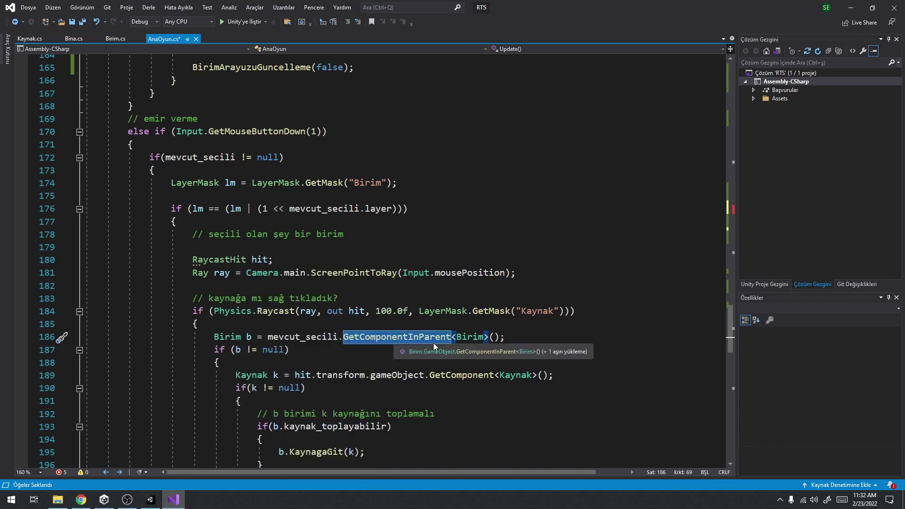
scroll(417, 342, up, 5)
scroll(417, 343, up, 8)
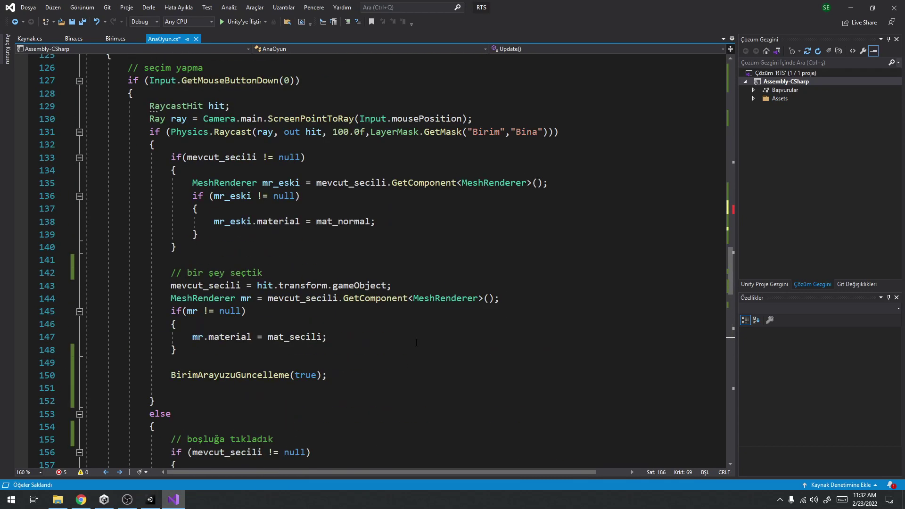
scroll(417, 342, up, 7)
scroll(417, 342, up, 8)
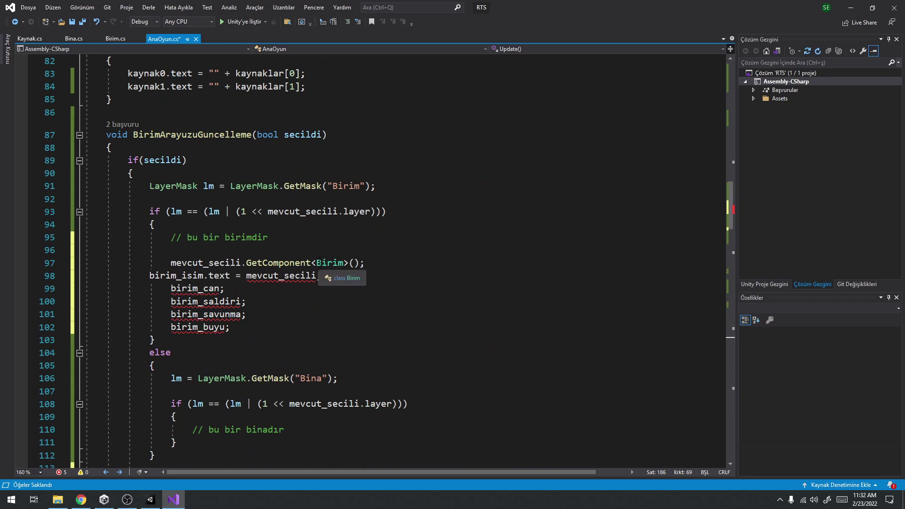
click(330, 262)
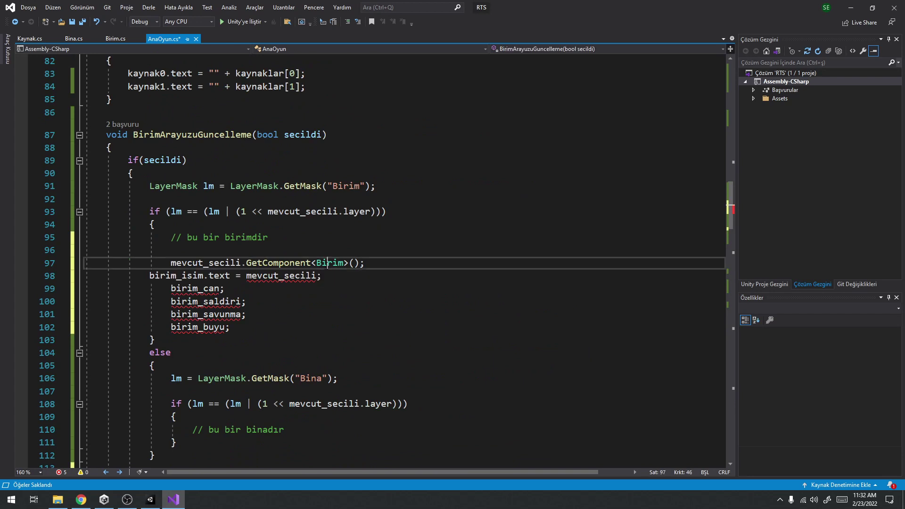
right_click(282, 266)
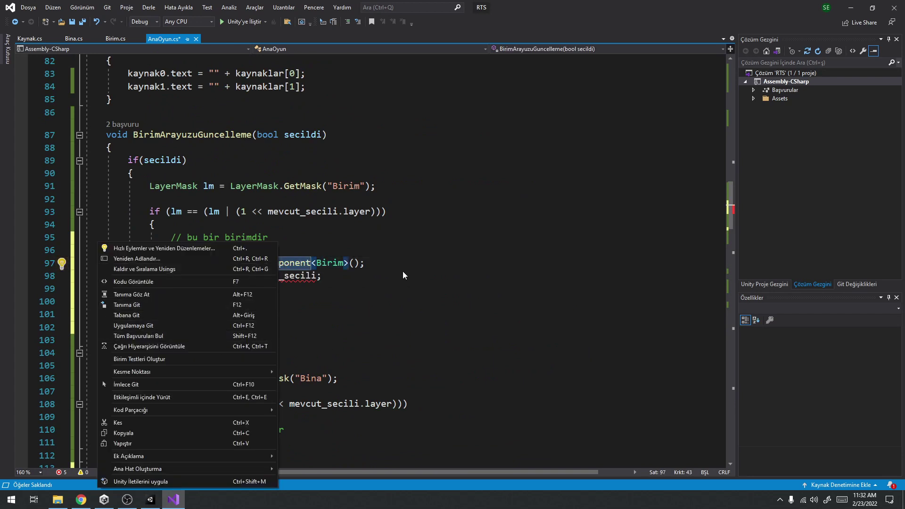
click(402, 273)
click(312, 263)
text(InParent)
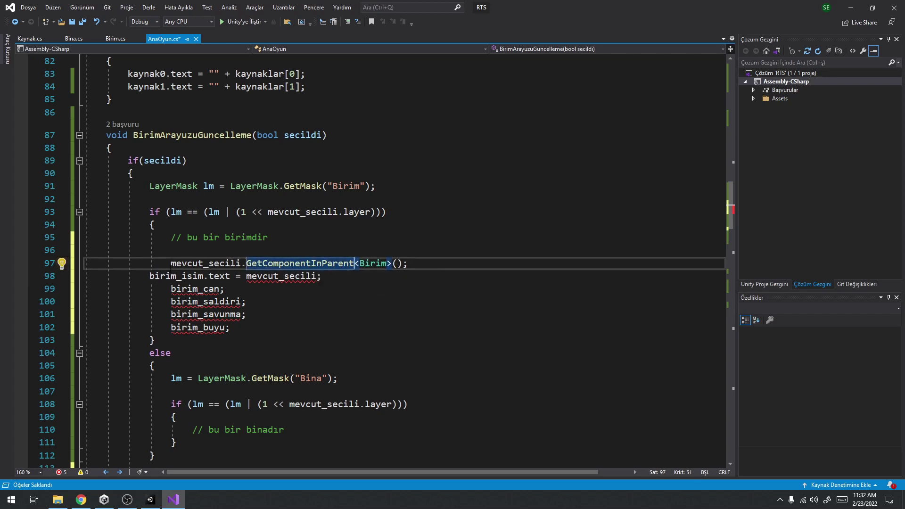
click(171, 263)
Step: Store the result in 'Birim b =' and add an if (b != null) block below it
text(Biri)
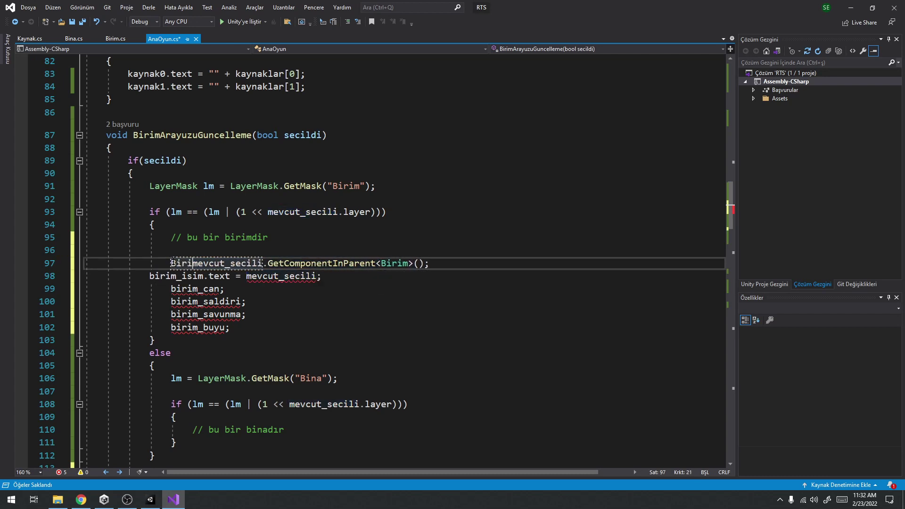
text(m b =)
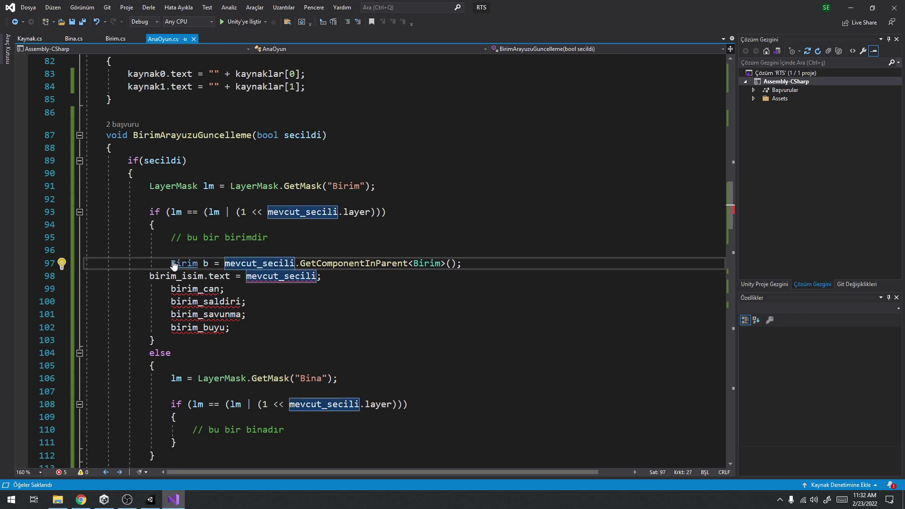
key(Down)
key(Home)
key(Tab)
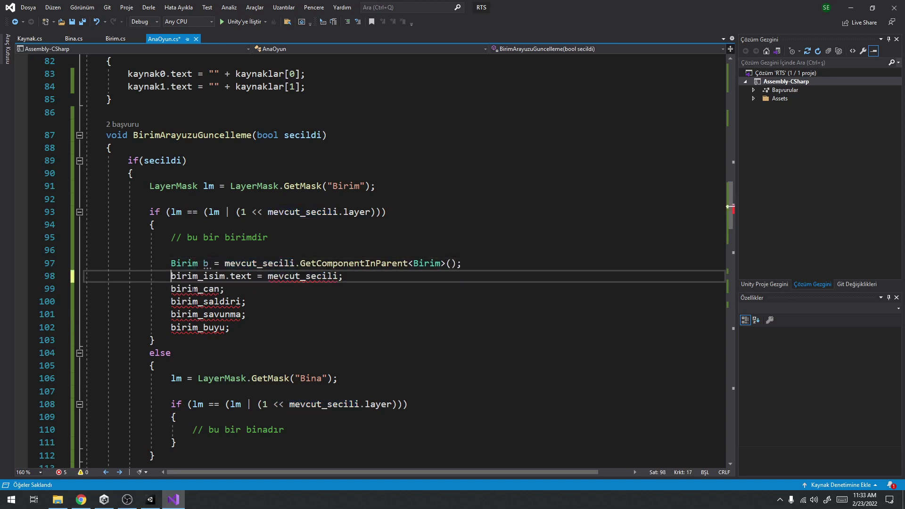
key(Return)
key(Up)
text(if()
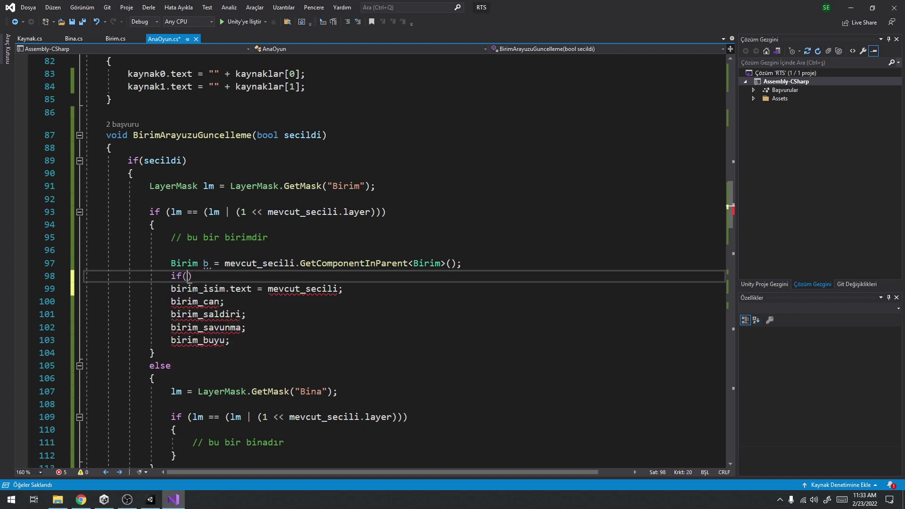
text(b != )
text(null))
key(Down)
click(241, 275)
key(Return)
key(ctrl+s)
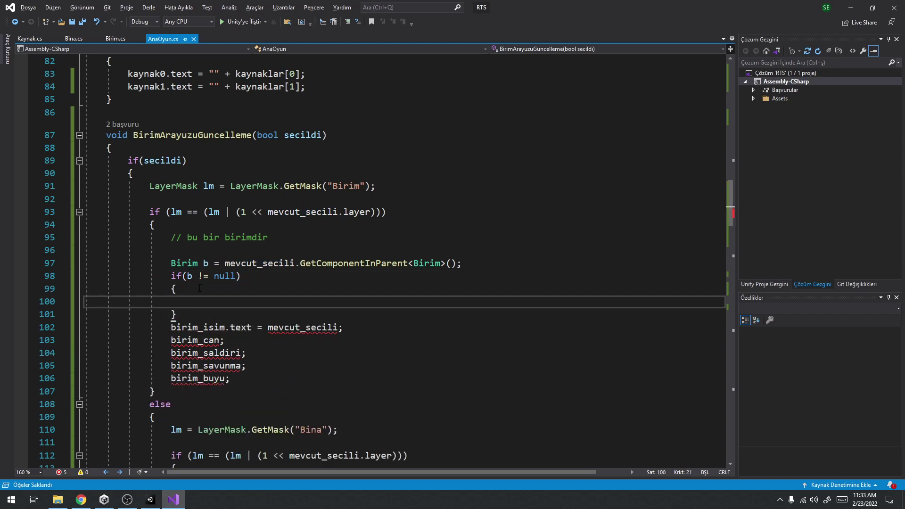
Step: Move the five unit UI lines into the if block and assign b.isim to birim_isim
drag(236, 384, 175, 329)
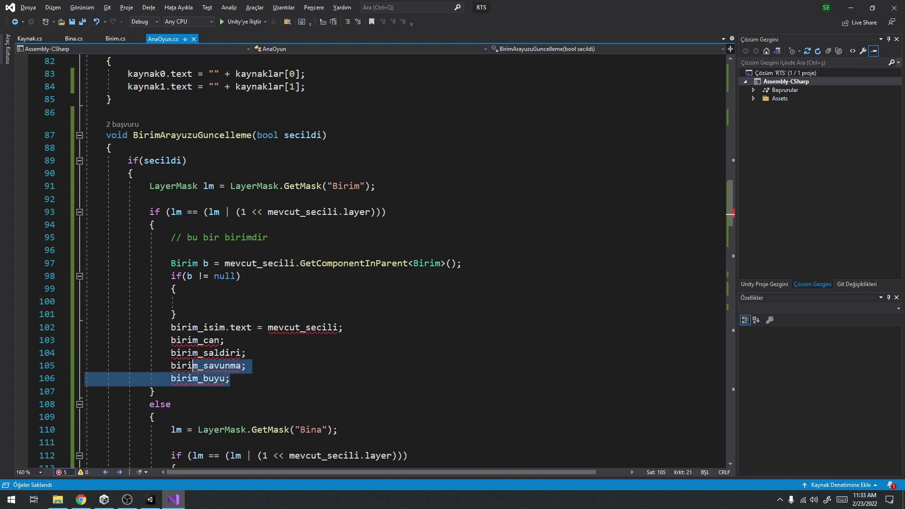
key(ctrl+x)
click(209, 297)
key(ctrl+v)
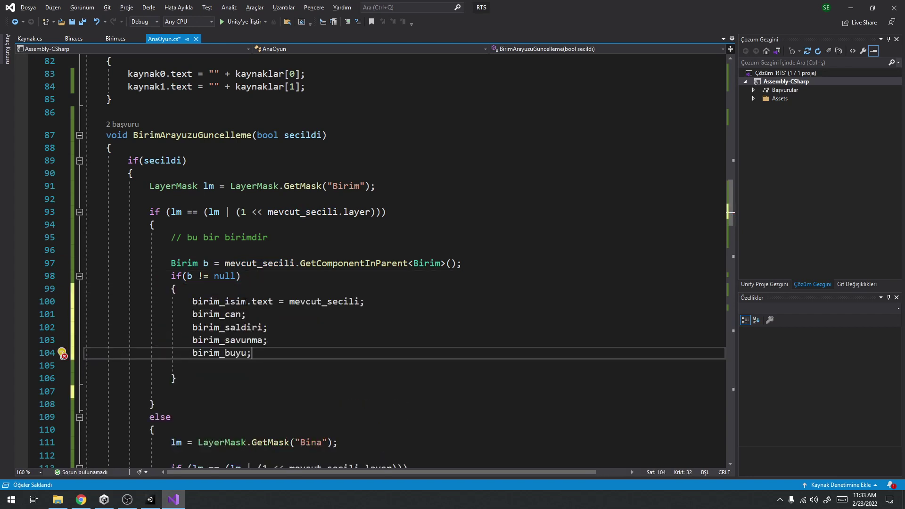
click(244, 302)
drag(290, 302, 350, 301)
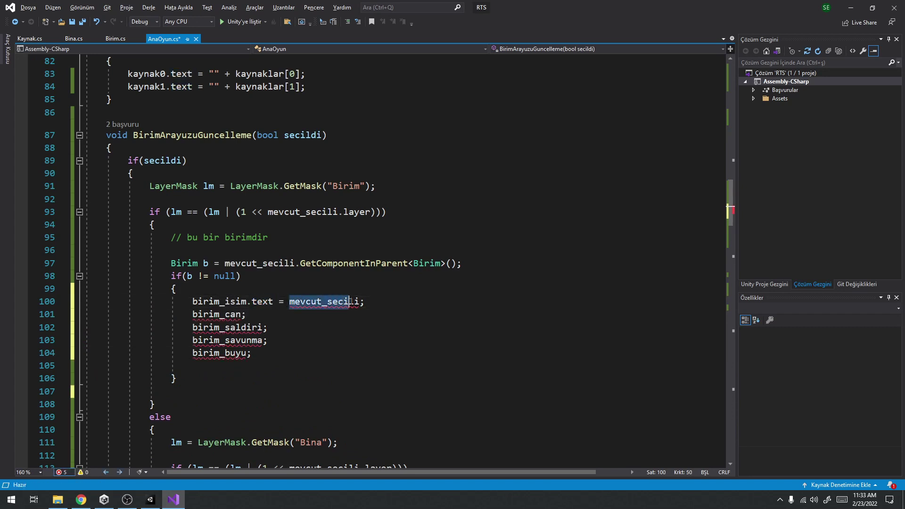
text(b.i)
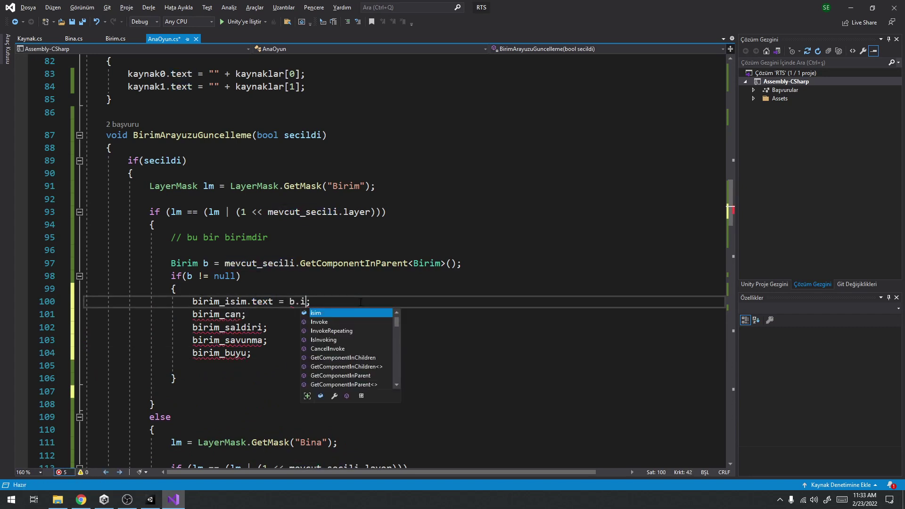
text(sim)
key(ctrl+s)
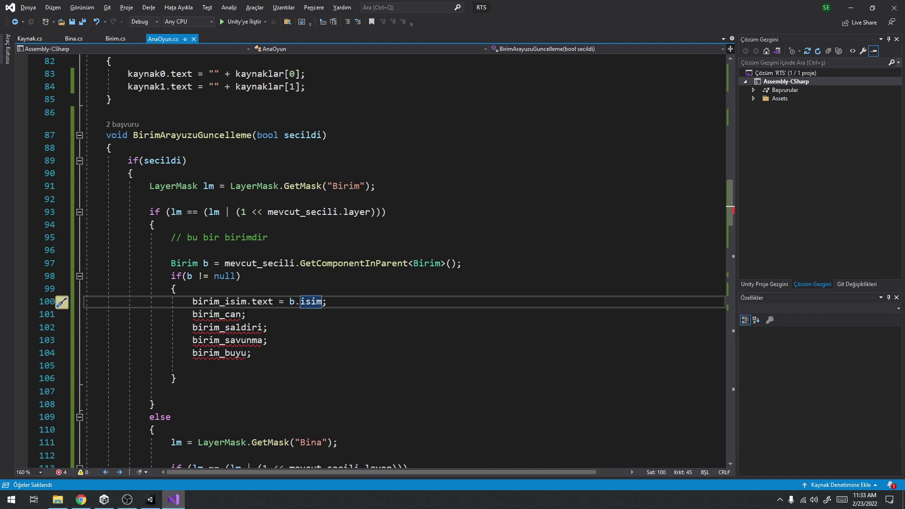
Step: Set birim_can.text to b.can + "/" + b.can_kapasite
click(242, 315)
text(= )
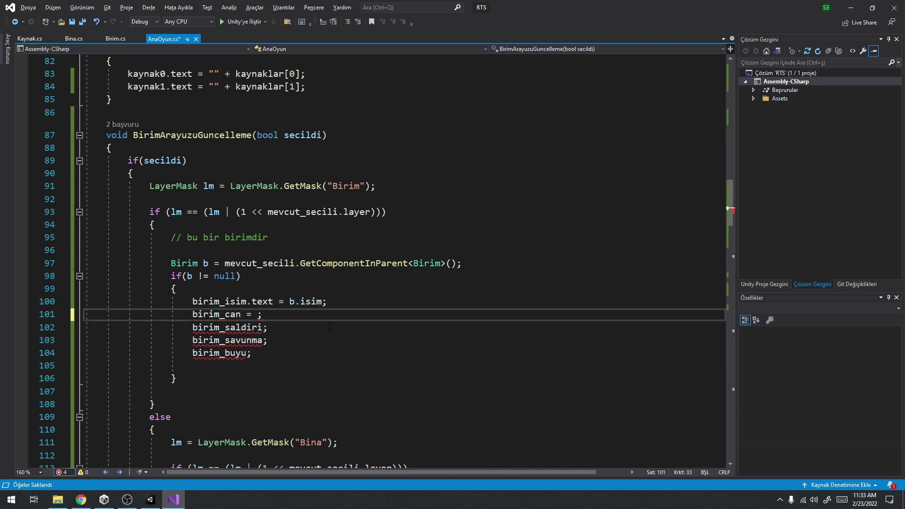
text(b)
text(.c)
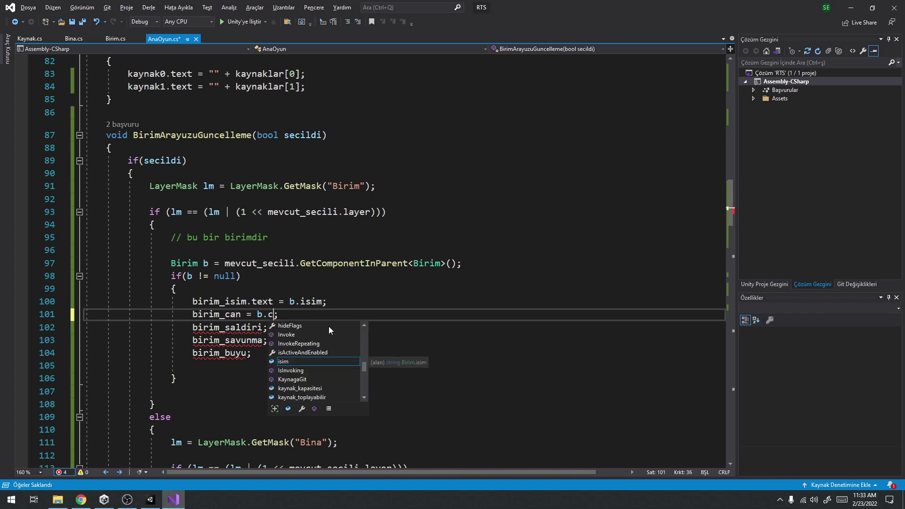
text(an +)
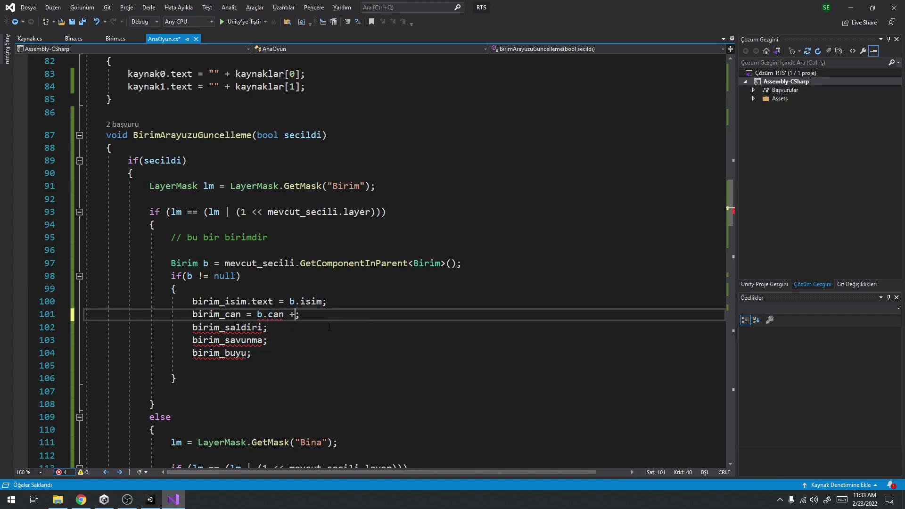
text( "/)
text(" + )
text(b)
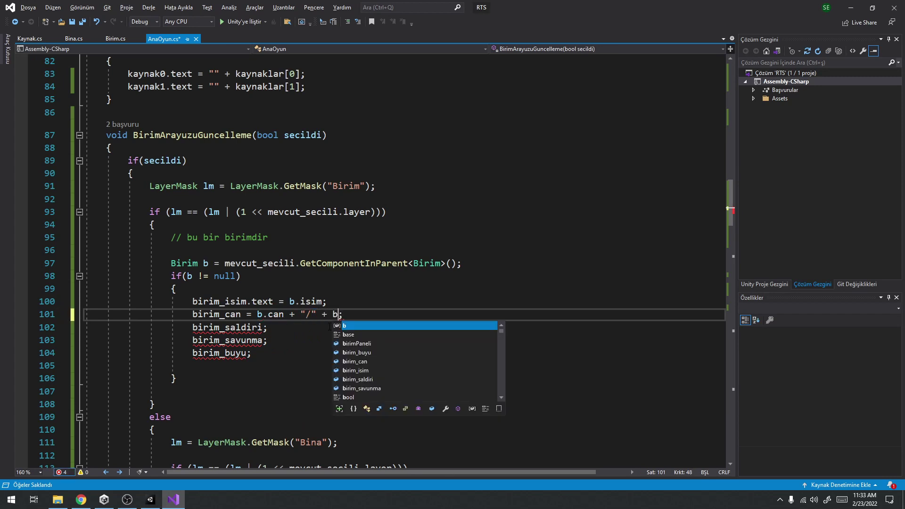
text(.ca)
key(Tab)
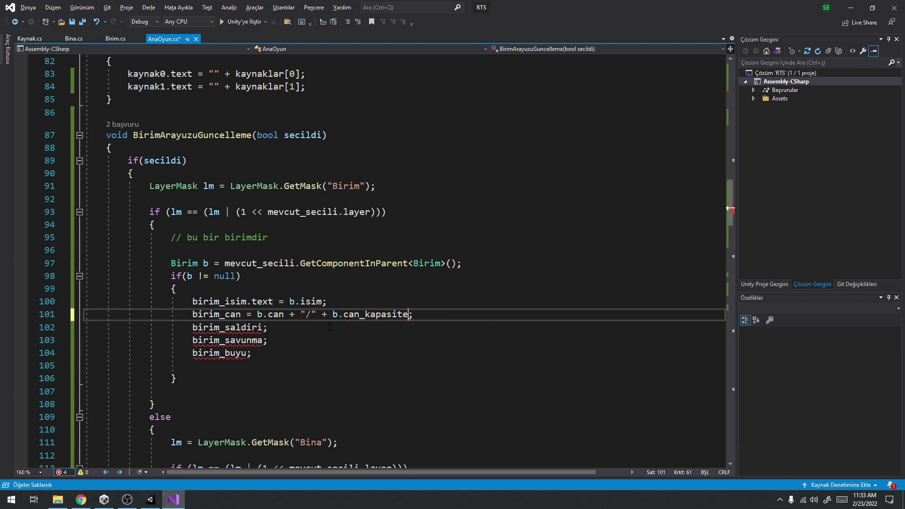
key(ctrl+s)
click(259, 315)
text("" +)
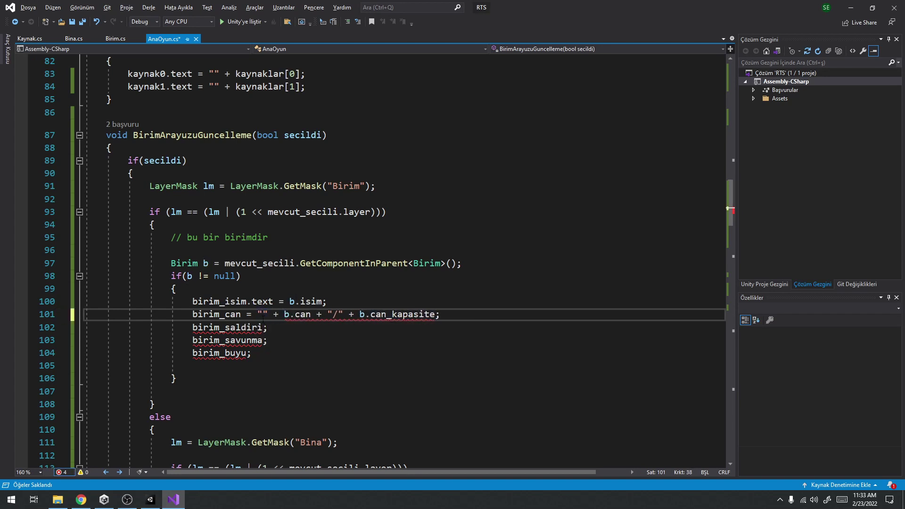
key(ctrl+s)
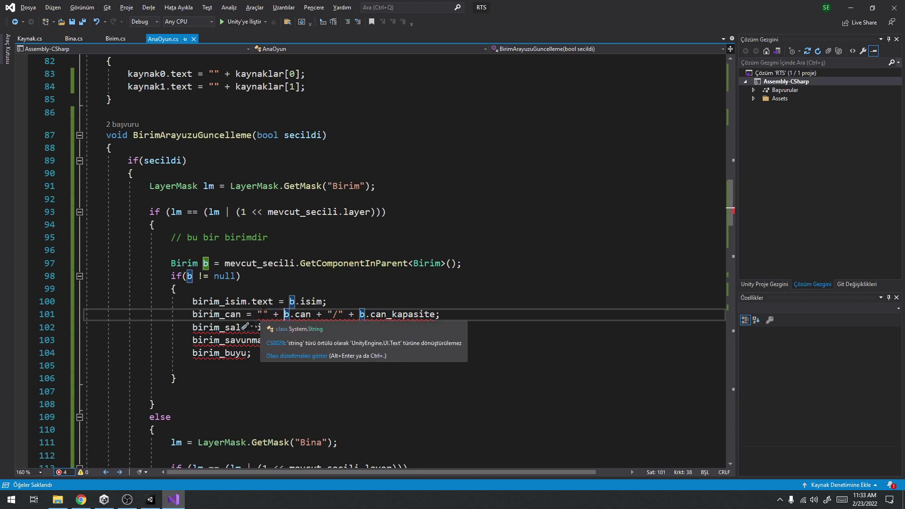
click(241, 314)
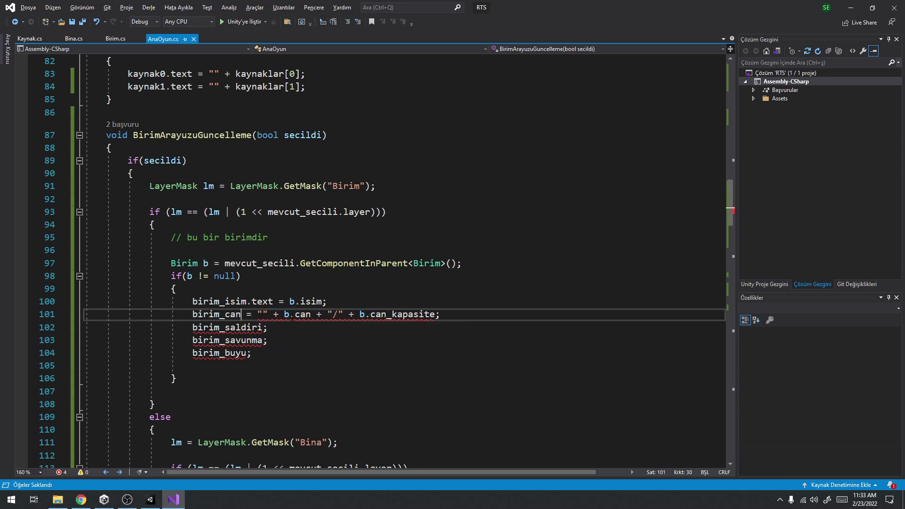
text(.text)
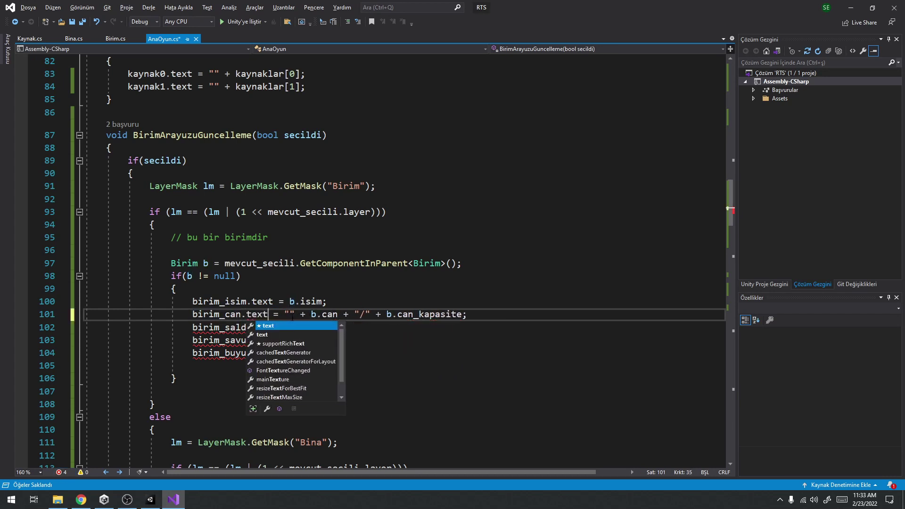
key(Tab)
key(ctrl+s)
Step: Confirm the birim fields are Text and remove the leftover empty-string prefix on line 101
scroll(372, 259, up, 20)
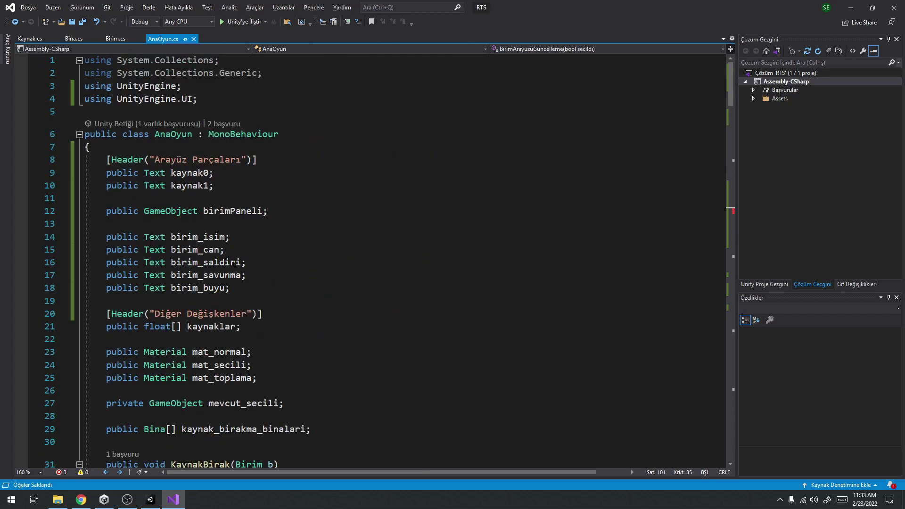
click(152, 236)
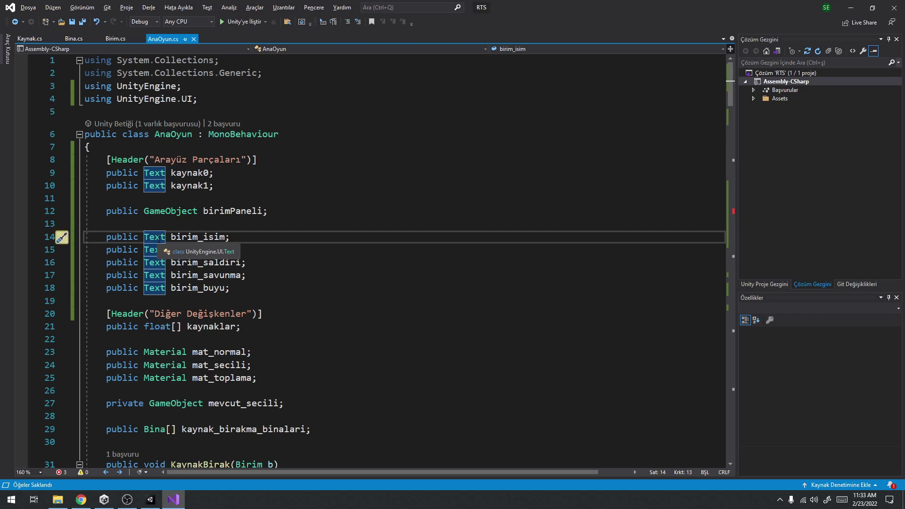
scroll(264, 310, down, 7)
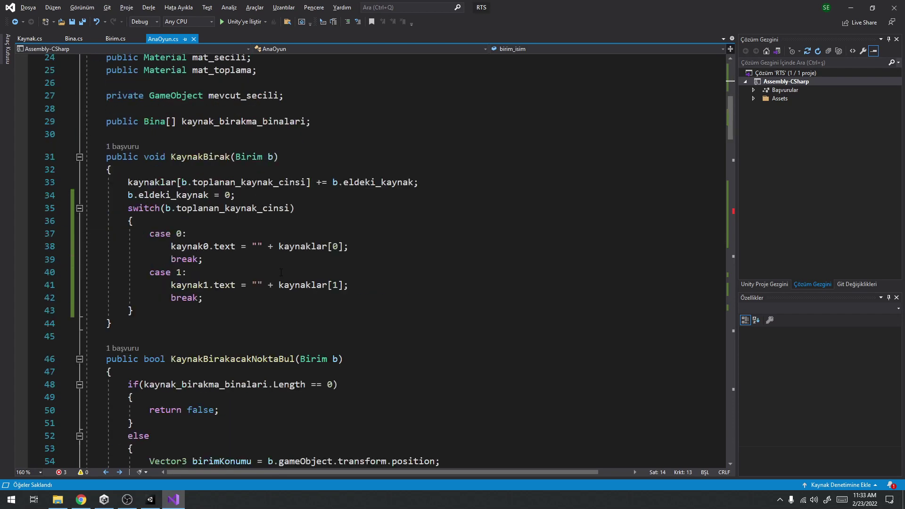
scroll(264, 311, down, 7)
scroll(264, 310, down, 6)
scroll(264, 310, down, 2)
scroll(264, 311, down, 6)
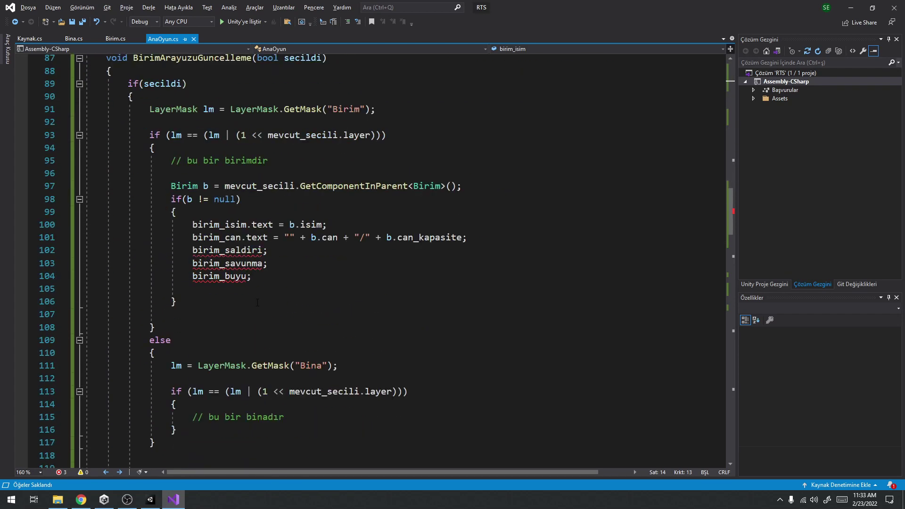
click(259, 225)
click(259, 237)
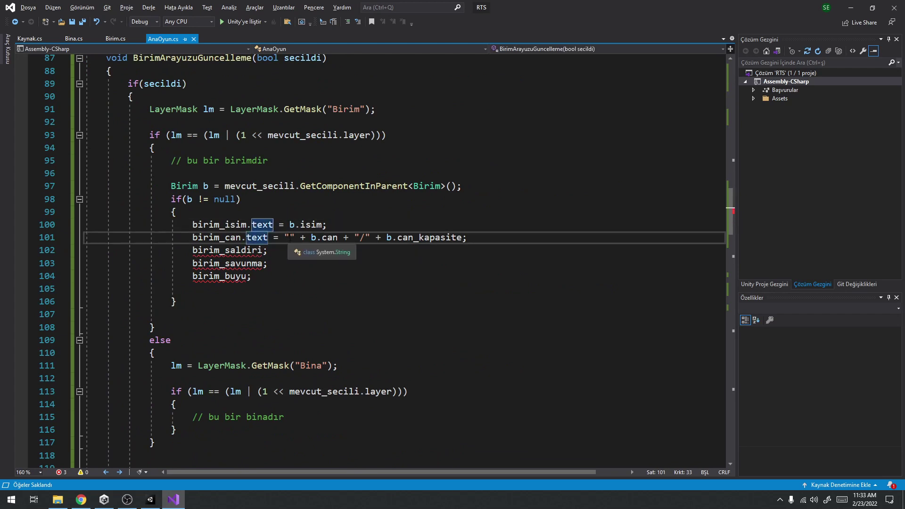
drag(289, 238, 301, 237)
key(BackSpace)
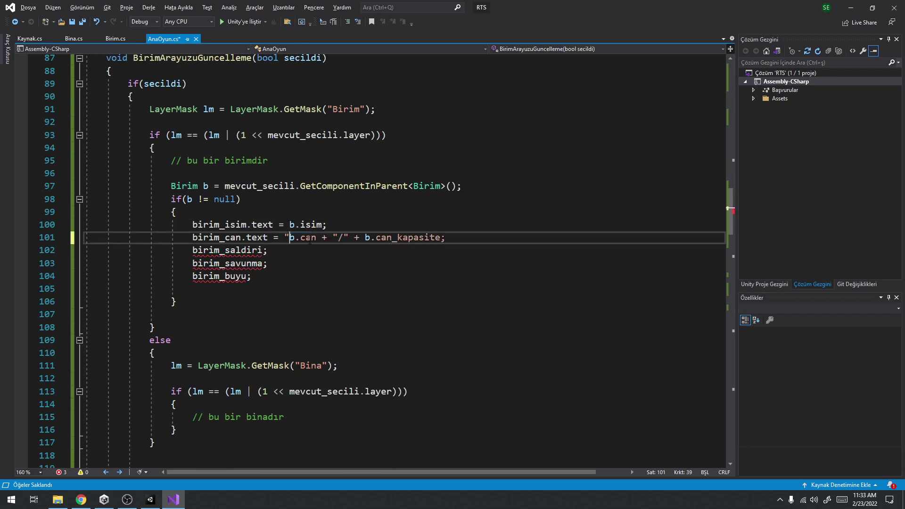
key(BackSpace)
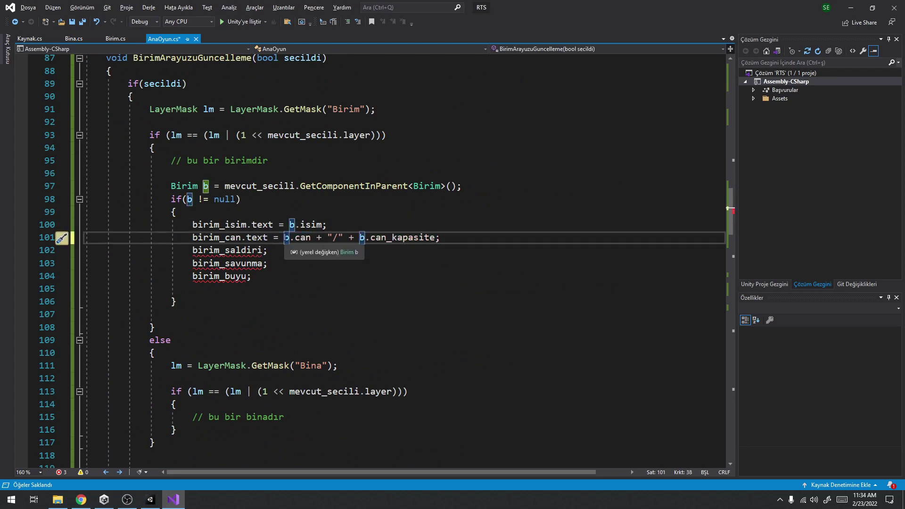
drag(328, 237, 344, 240)
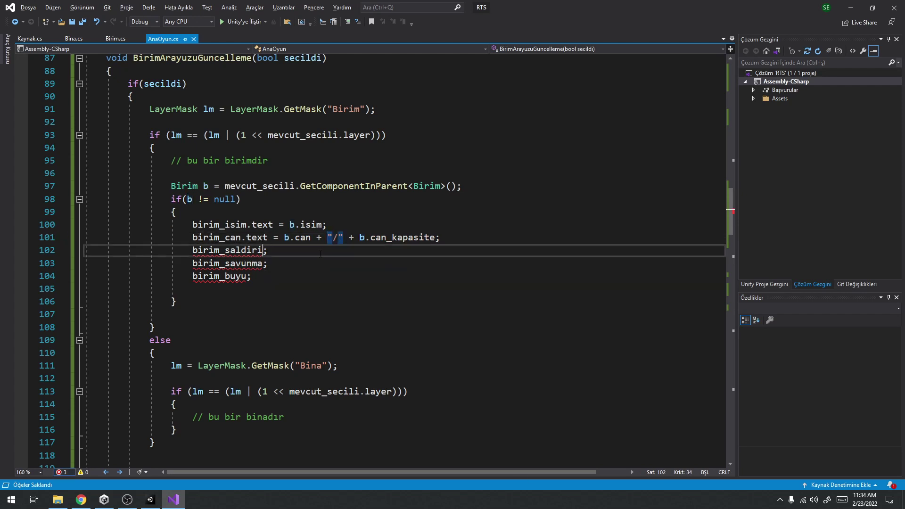
Step: Set birim_saldiri.text = b.saldiri and copy that assignment onto the savunma and buyu lines
click(263, 250)
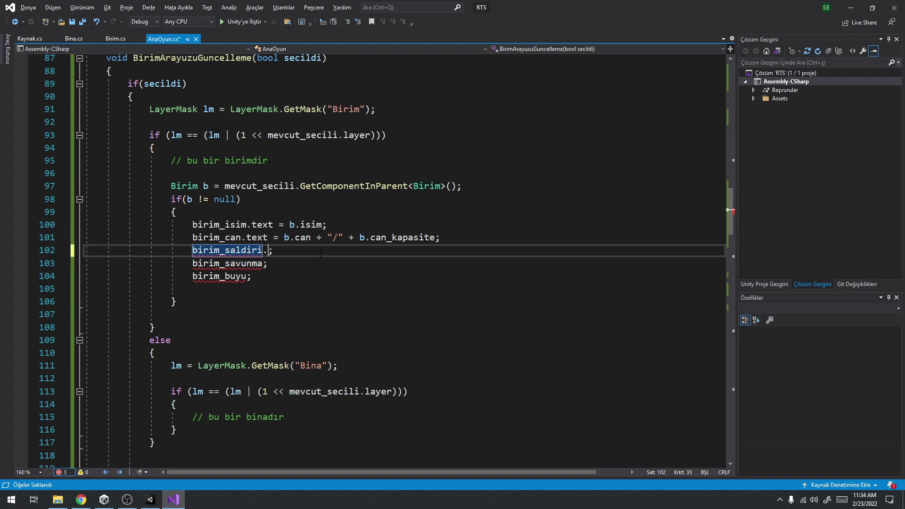
text(.te)
key(Tab)
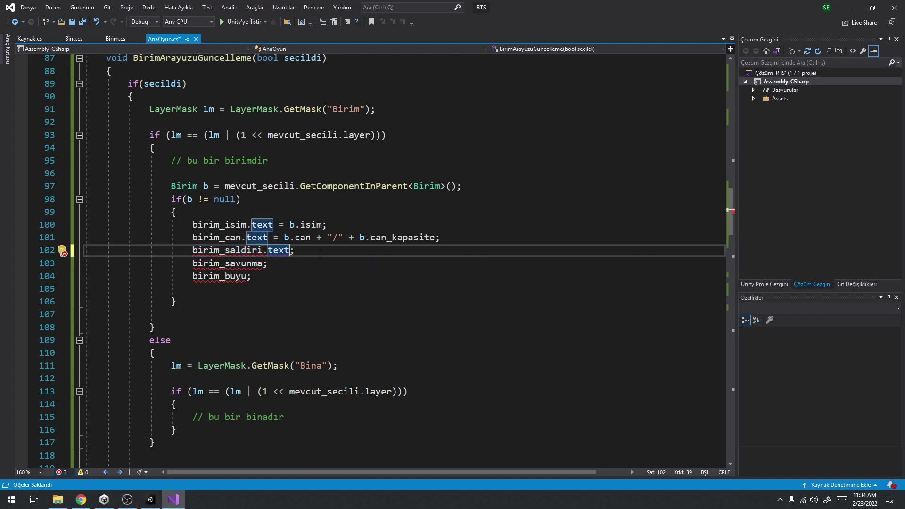
text(= )
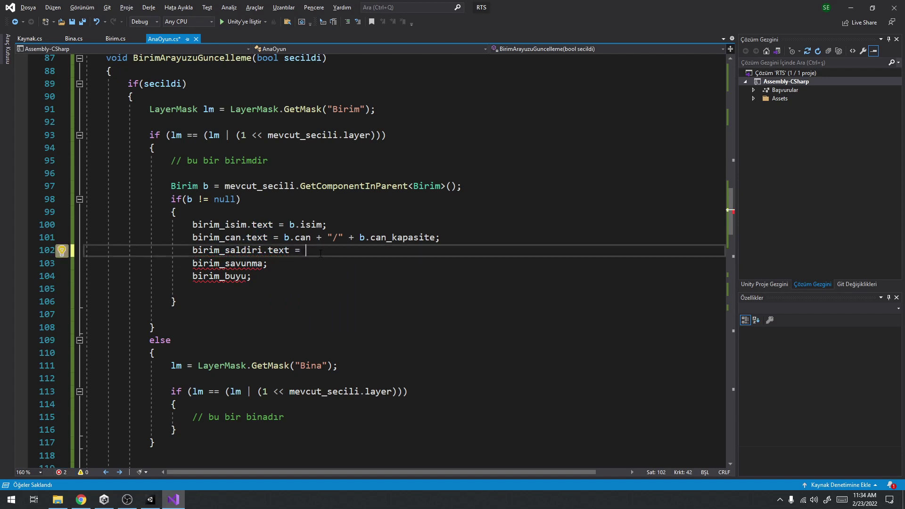
text(b.t)
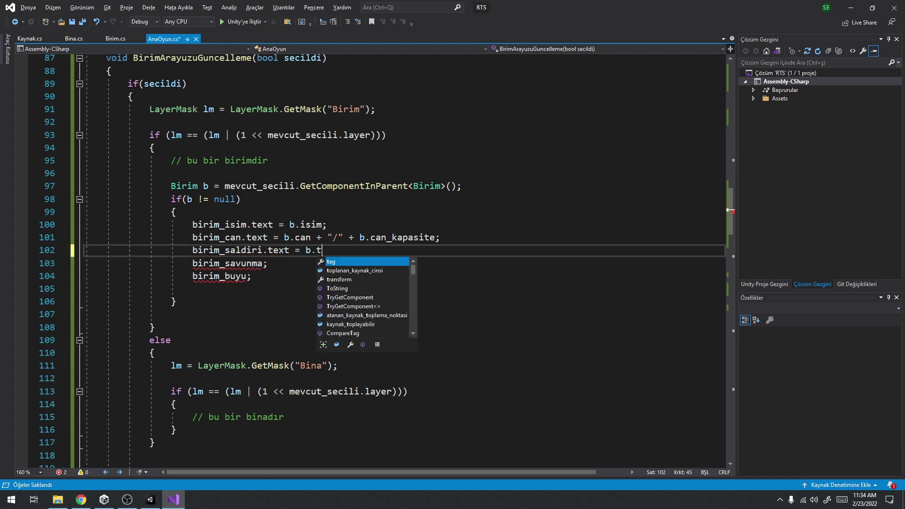
text(saldiri)
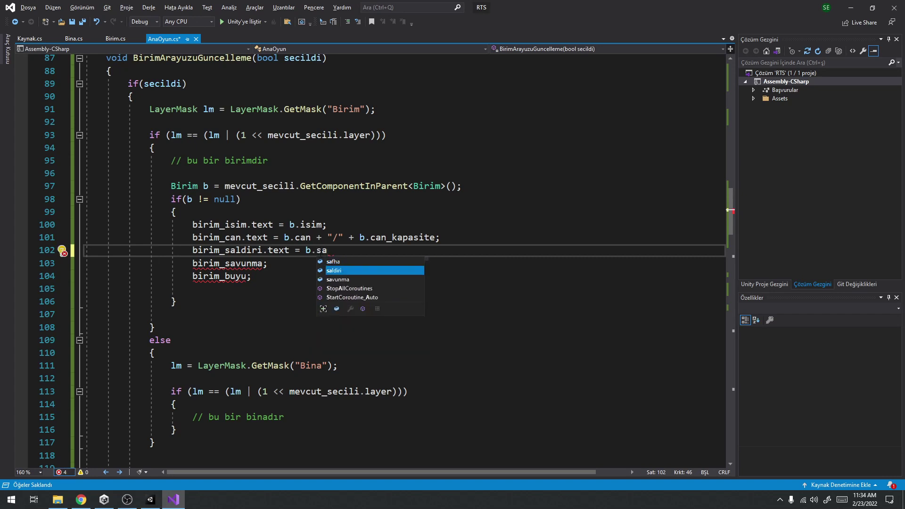
text(;)
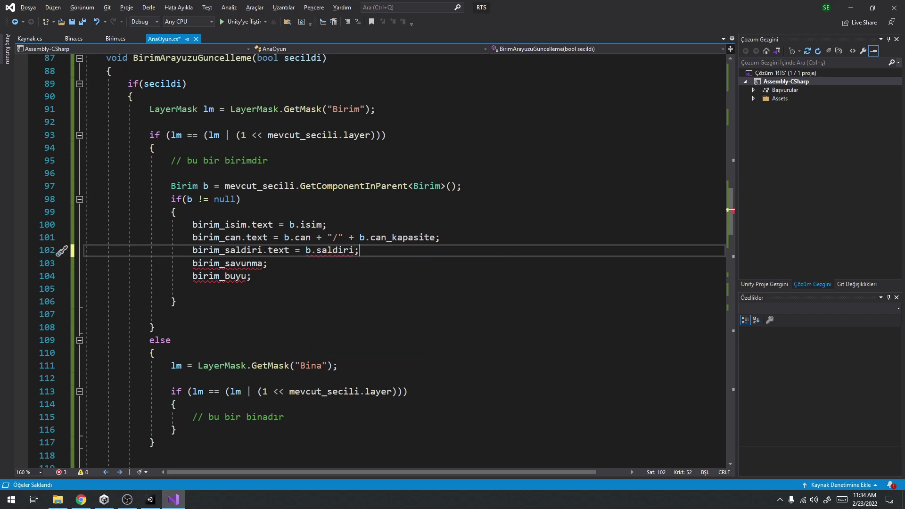
key(ctrl+shift+Left)
key(ctrl+shift+Left)
key(ctrl+shift+Left)
key(ctrl+c)
key(Down)
key(BackSpace)
key(ctrl+v)
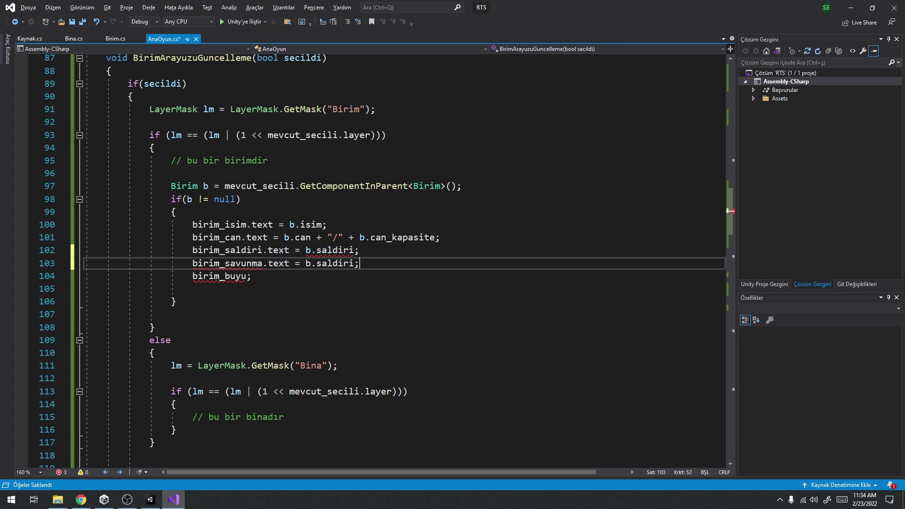
key(Down)
key(BackSpace)
key(ctrl+v)
Step: Change line 103 to b.savunma and prefix line 102's value with "" +
double_click(330, 267)
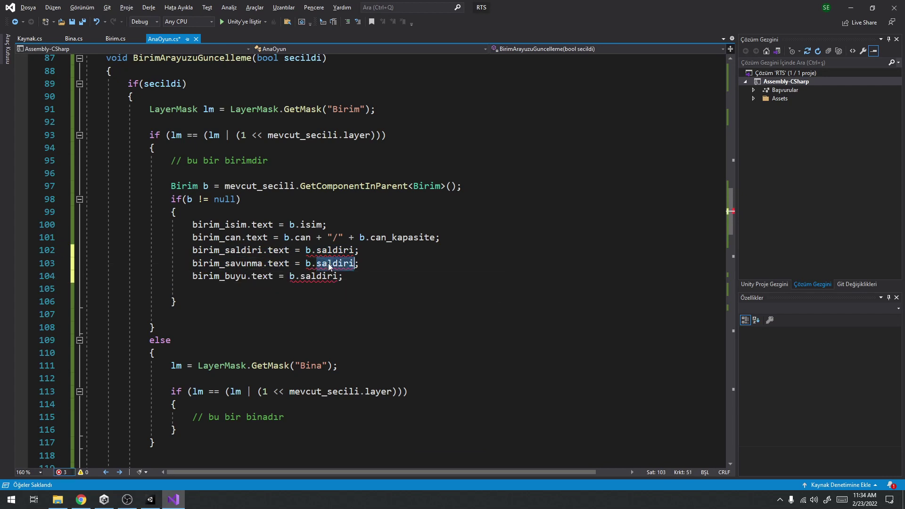
text(sa)
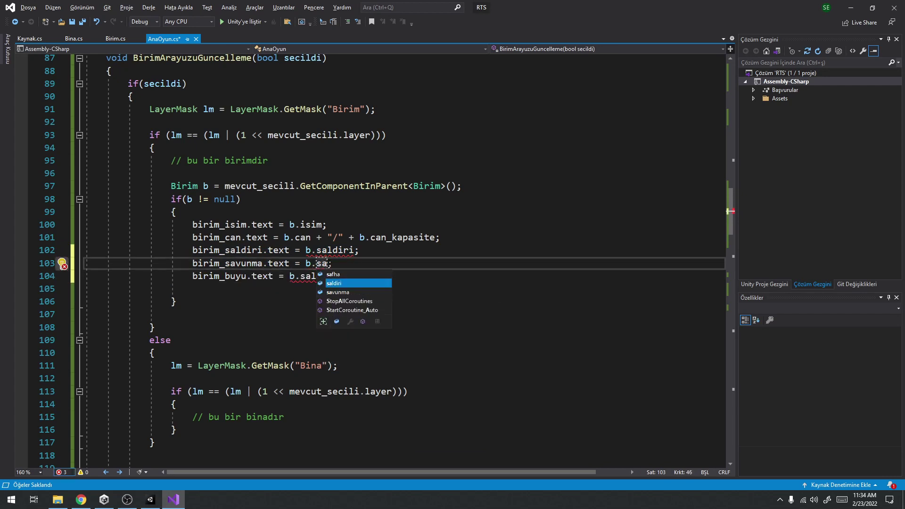
text(v)
key(Tab)
click(349, 250)
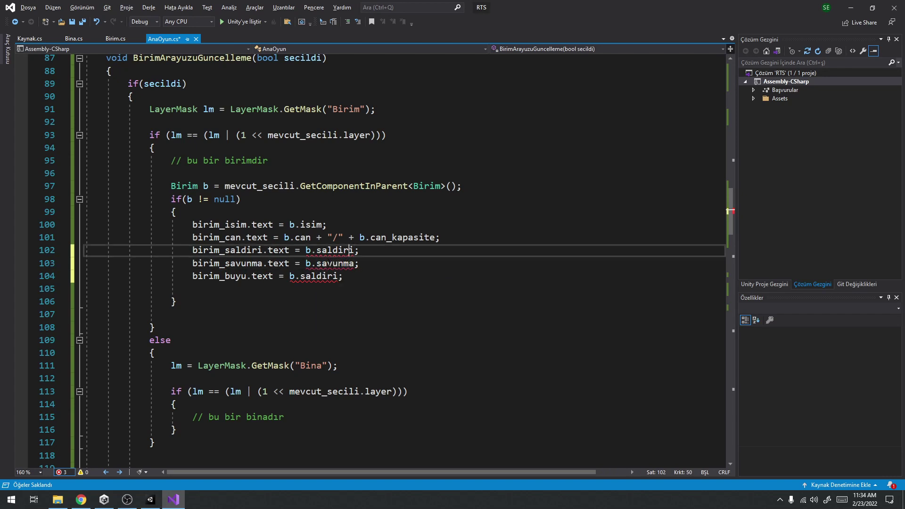
click(305, 250)
text(")
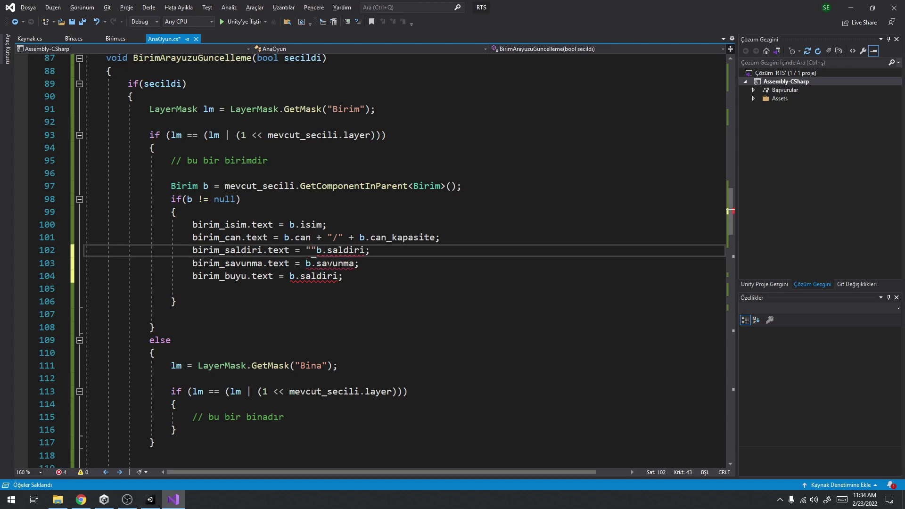
text(+)
drag(306, 250, 333, 250)
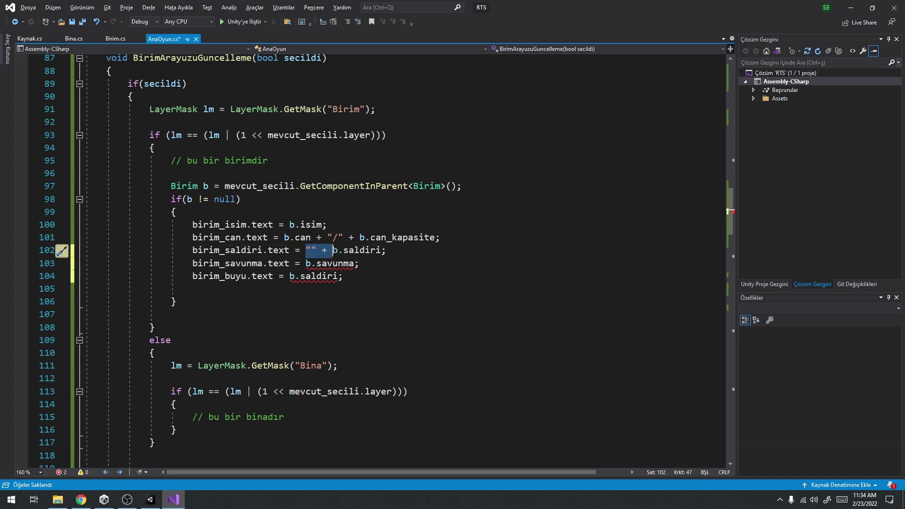
key(ctrl+c)
Step: Add the "" + prefix to lines 103–104, switch line 104 to b.buyu, save, and remove the blank line
click(305, 263)
key(ctrl+v)
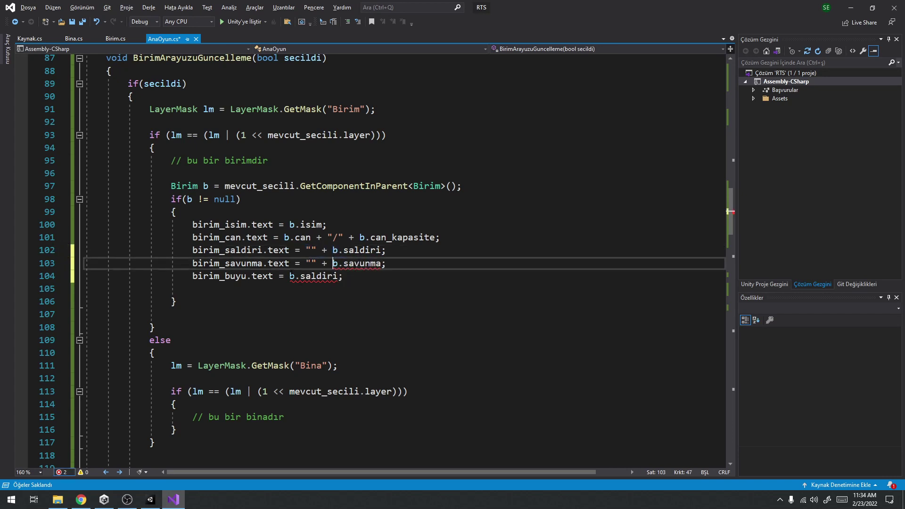
click(289, 276)
key(ctrl+v)
double_click(332, 276)
text(bu)
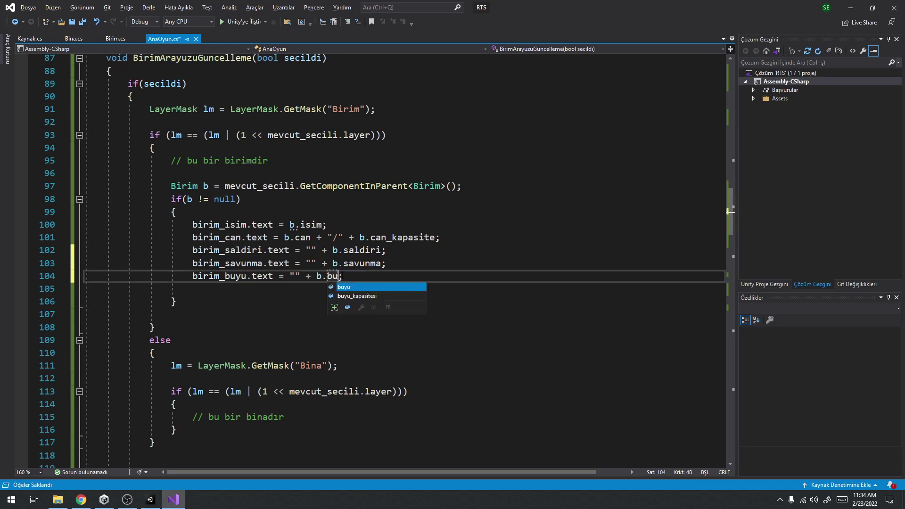
key(Tab)
double_click(342, 277)
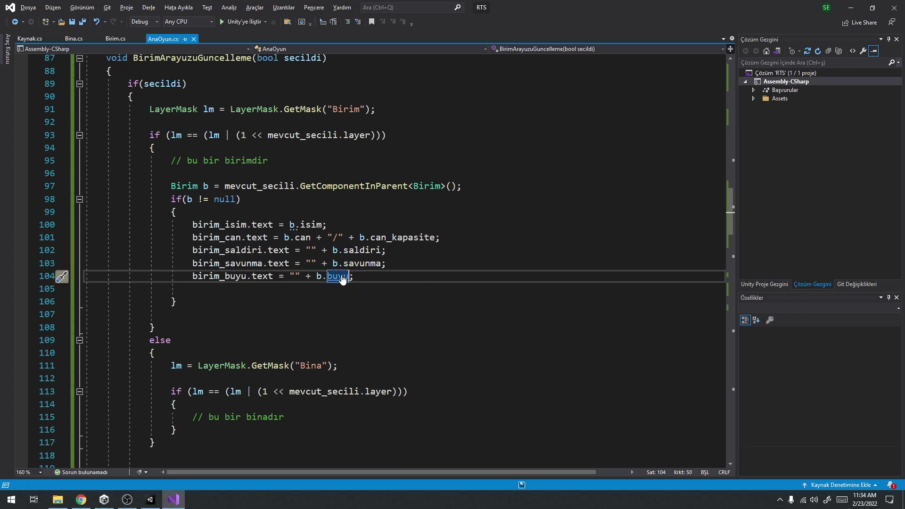
key(ctrl+s)
click(218, 292)
key(BackSpace)
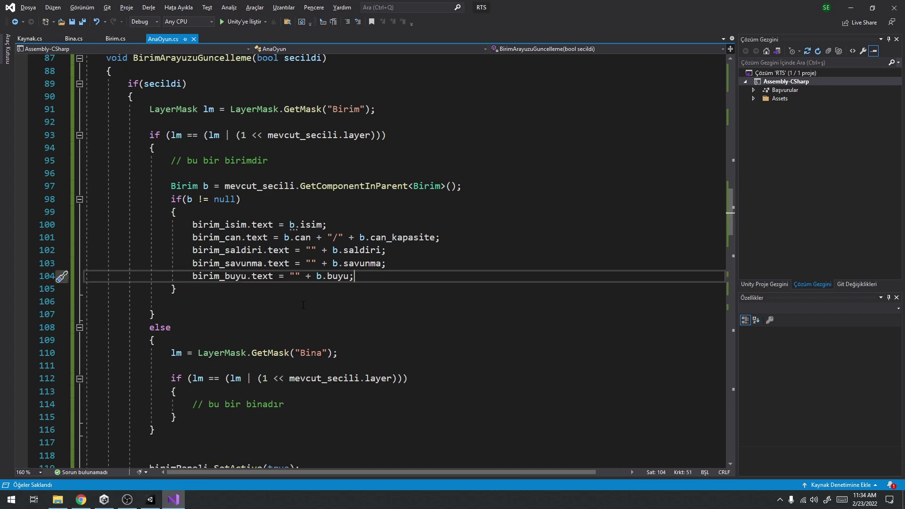
Step: Add 'public Image birim_resim;' on a new line below the birim_buyu declaration
scroll(302, 306, up, 10)
scroll(292, 312, up, 15)
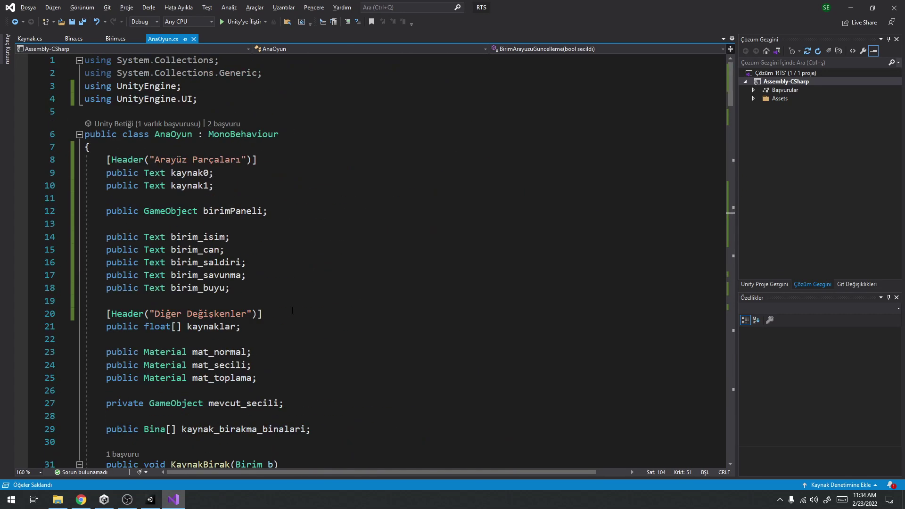
click(241, 288)
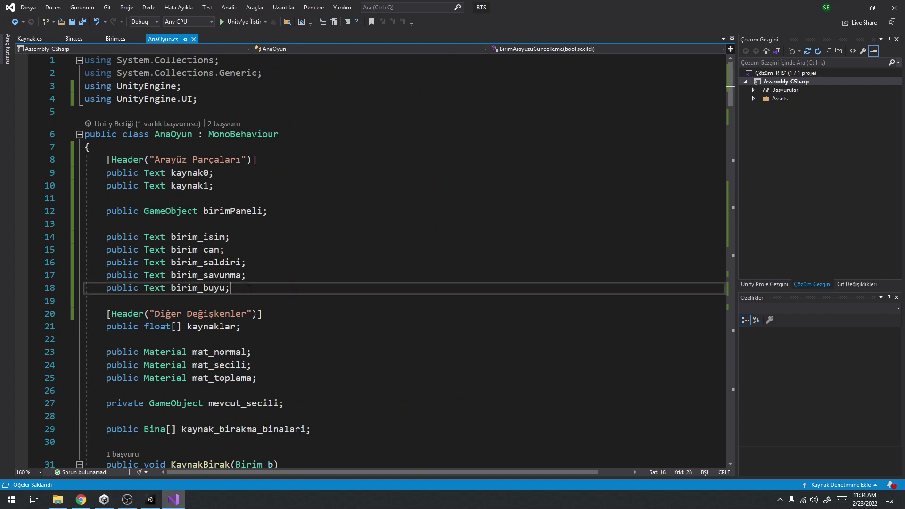
key(Return)
key(Return)
text(public )
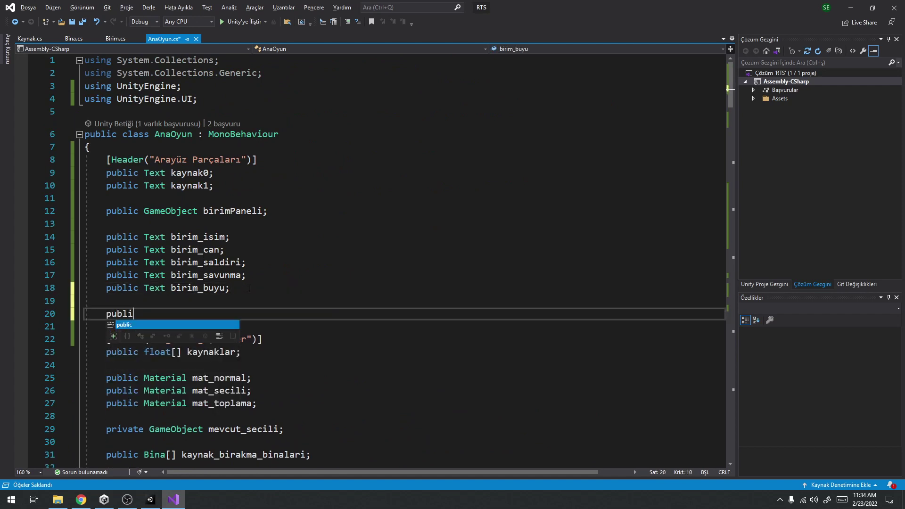
text(Ima)
key(Tab)
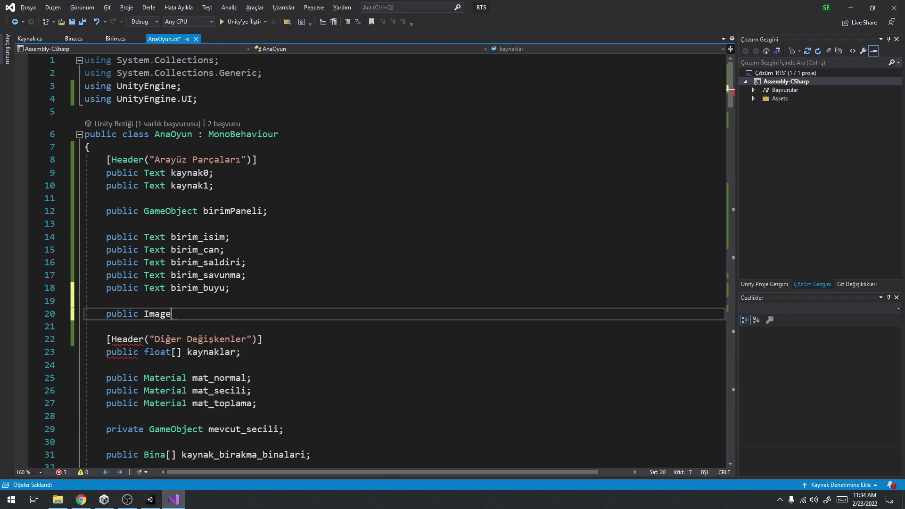
text(biri)
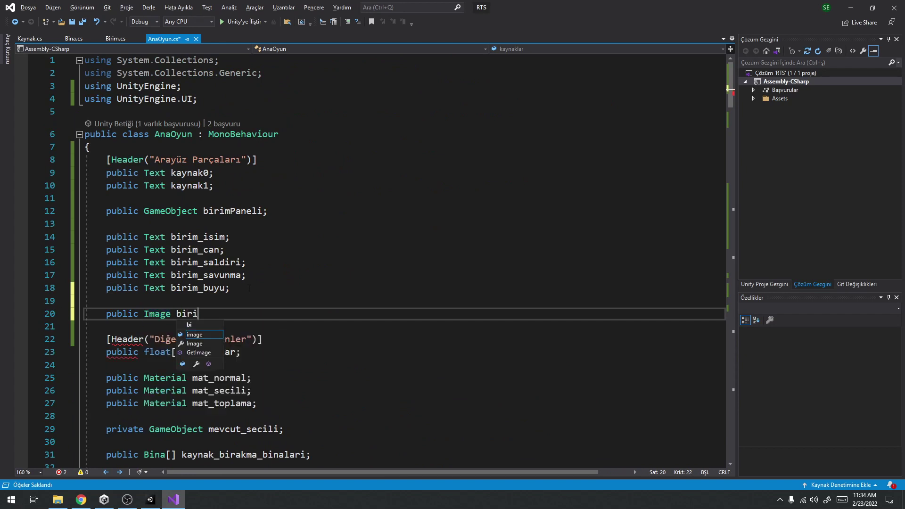
text(m_resim)
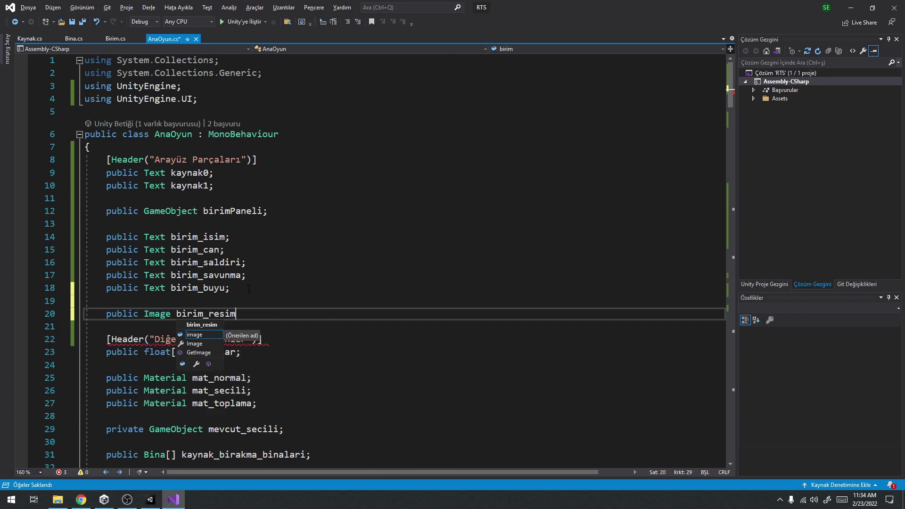
text(;)
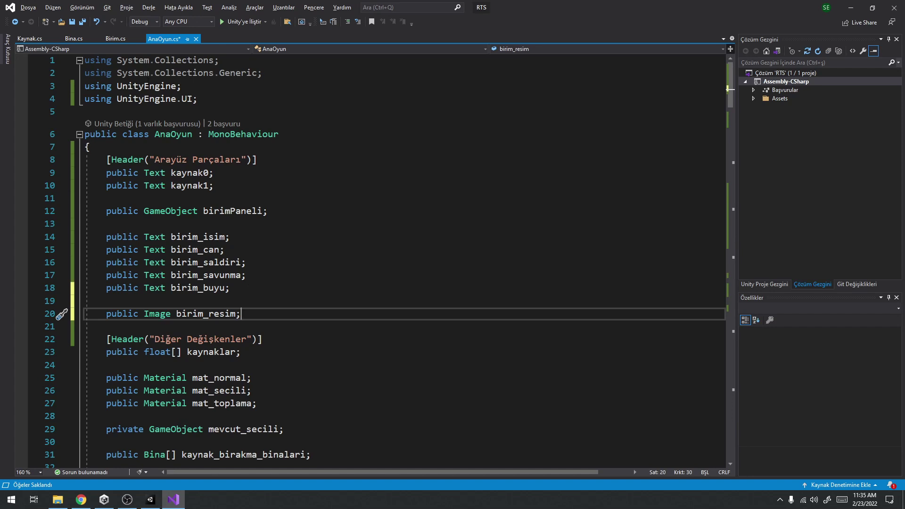
Step: Review the isim, can and can_kapasite fields in Birim.cs
click(116, 40)
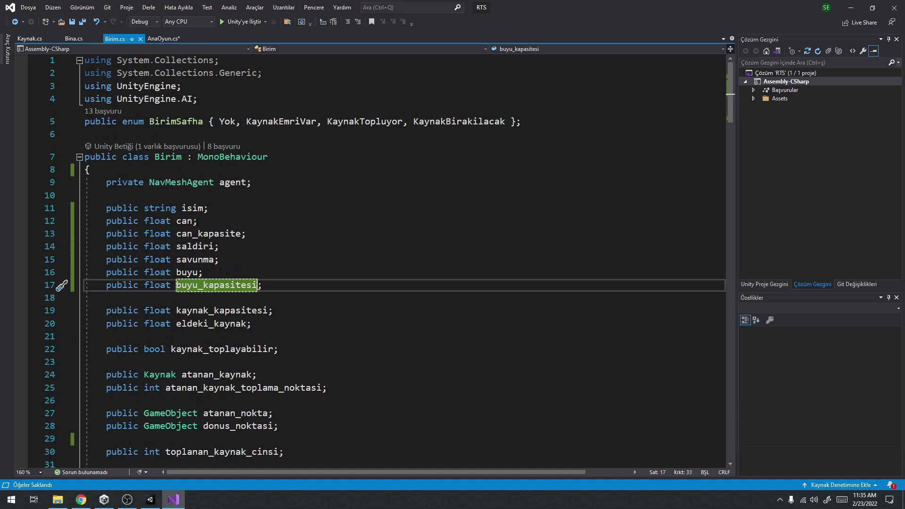
click(195, 208)
click(187, 221)
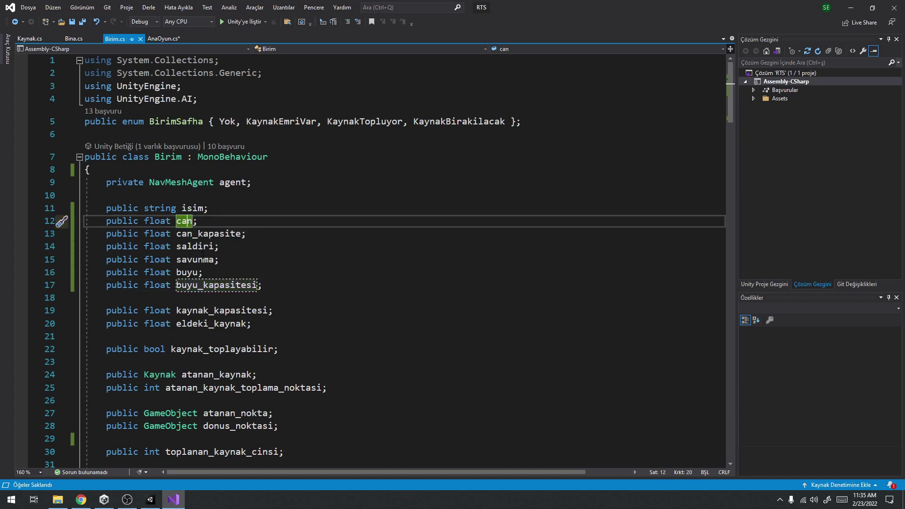
click(187, 234)
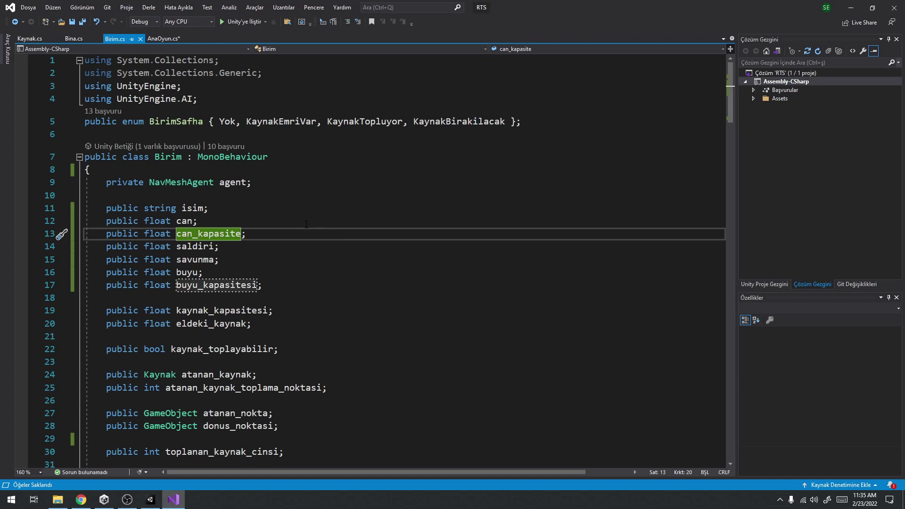
click(188, 212)
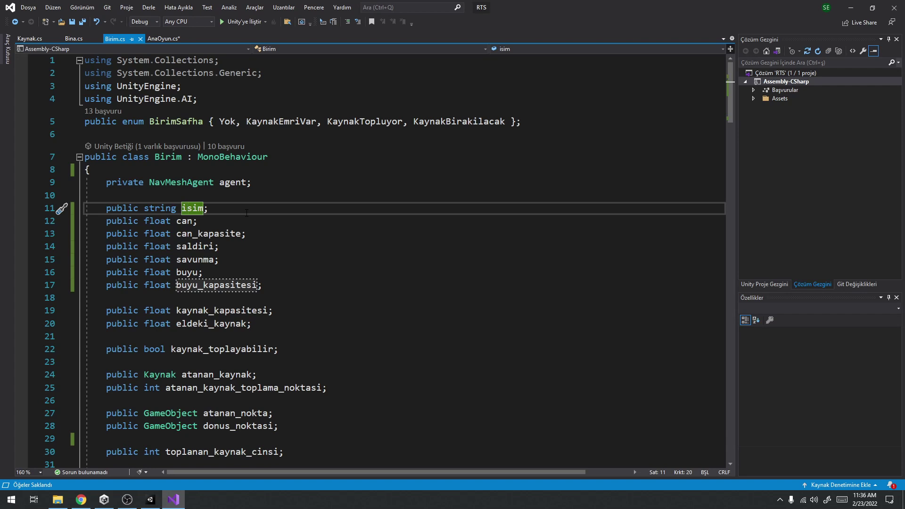
double_click(193, 208)
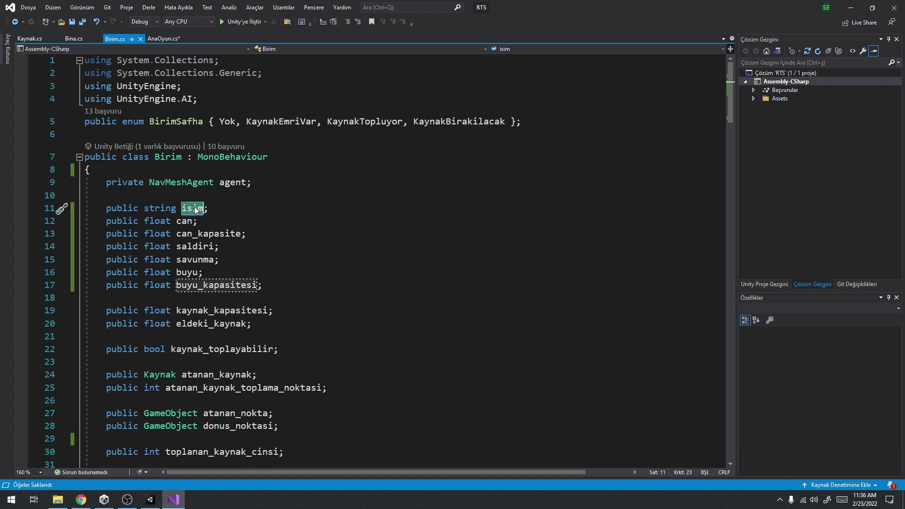
drag(214, 208, 102, 209)
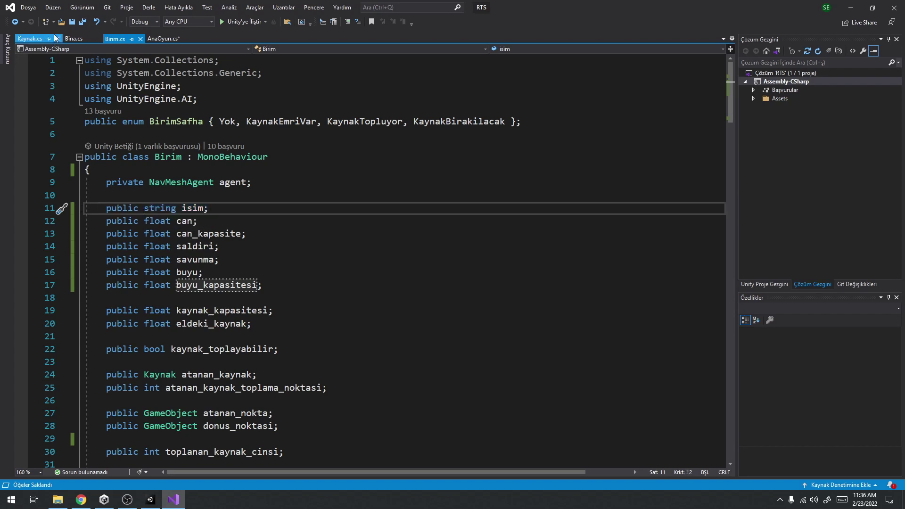
Step: Add a blank line after birim_resim in AnaOyun.cs and bring Unity to the front
click(161, 38)
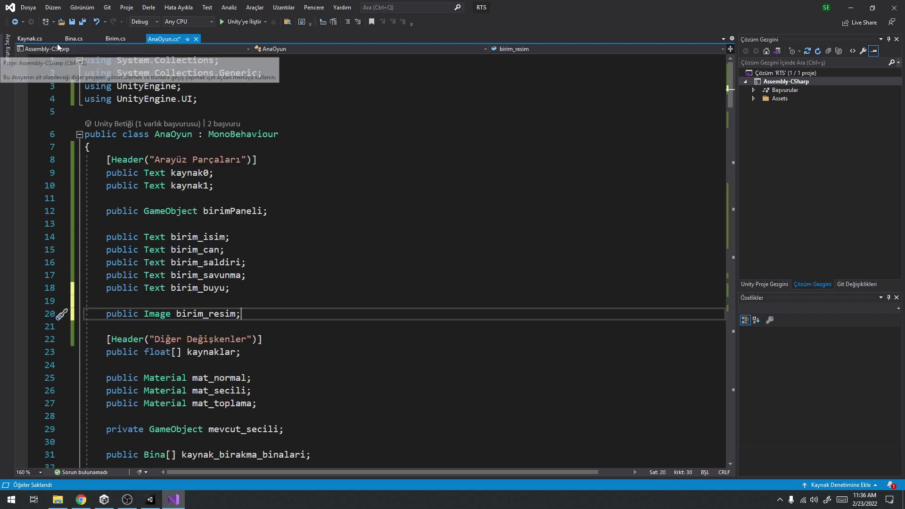
click(181, 149)
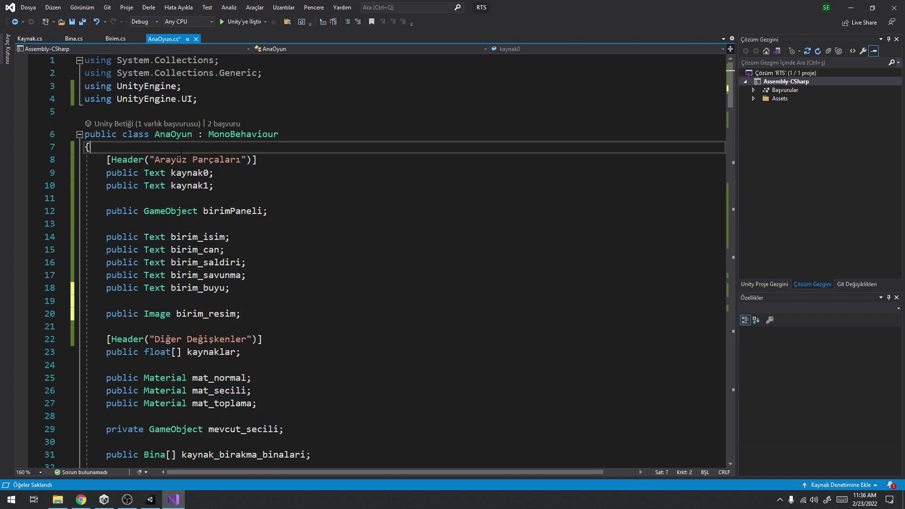
key(Return)
key(BackSpace)
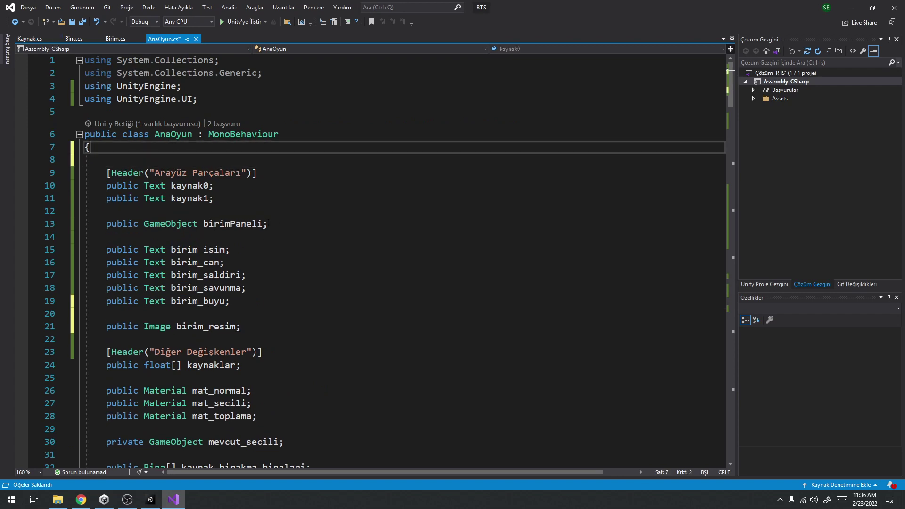
key(Down)
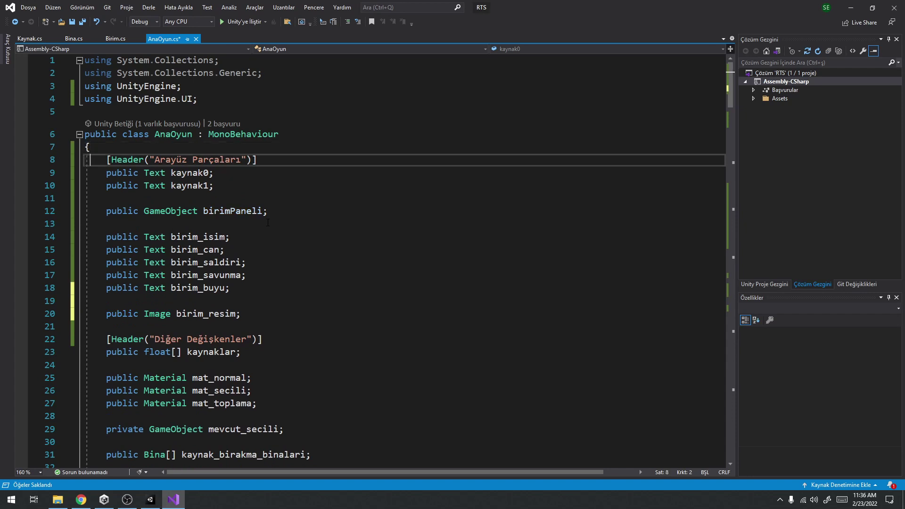
key(Down)
key(Down)
key(Down)
key(Down)
key(Down)
key(Down)
key(Down)
key(End)
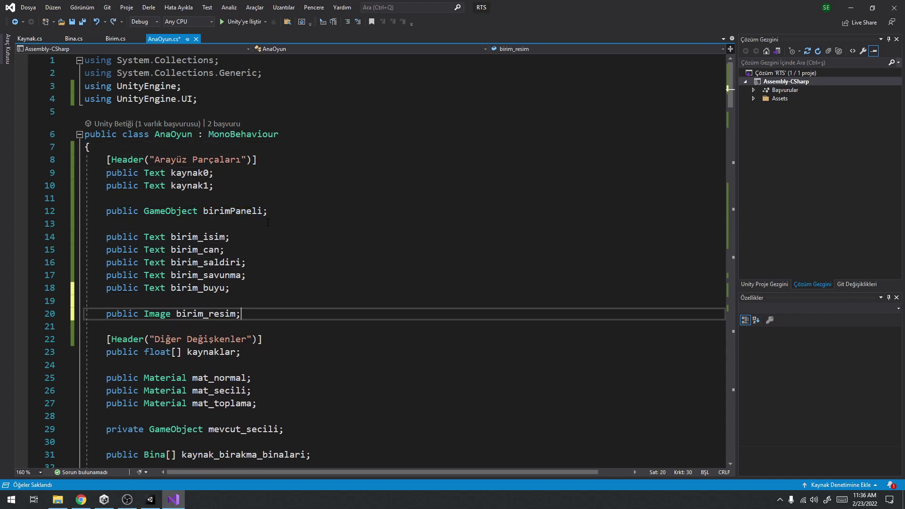
key(Return)
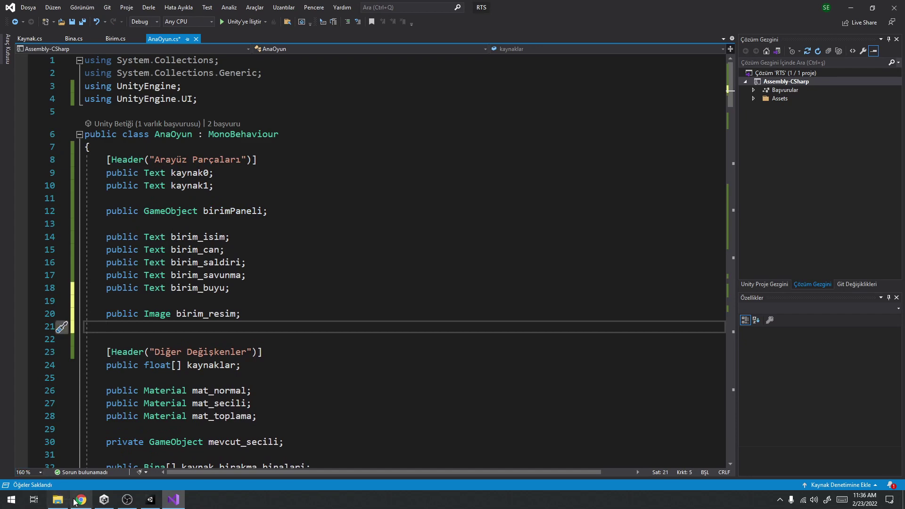
click(150, 499)
Step: Create a 'Birim Resimleri' folder in Assets and open it
click(150, 500)
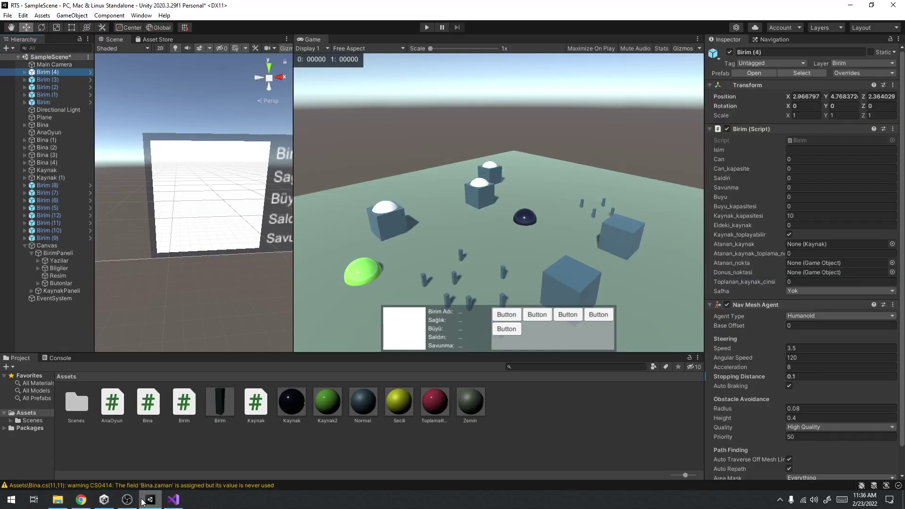
right_click(239, 465)
mouse_move(317, 217)
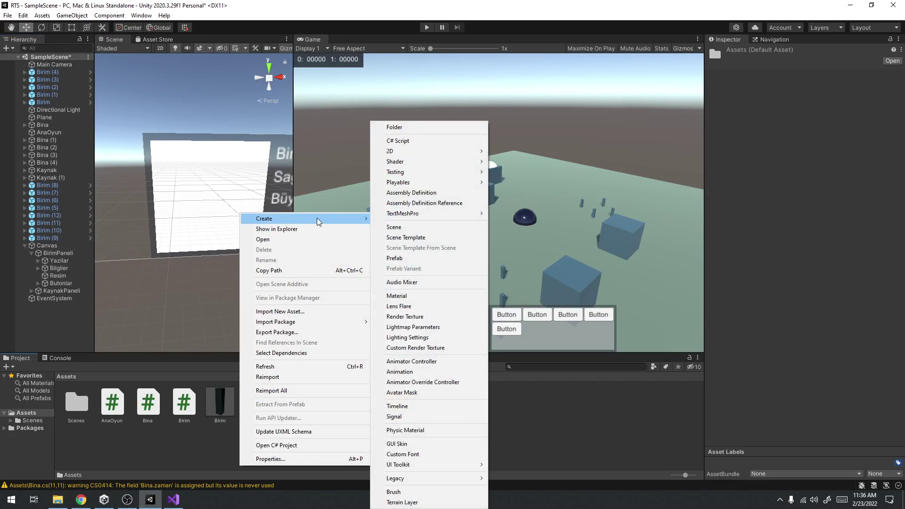
click(411, 131)
text(Birim Re)
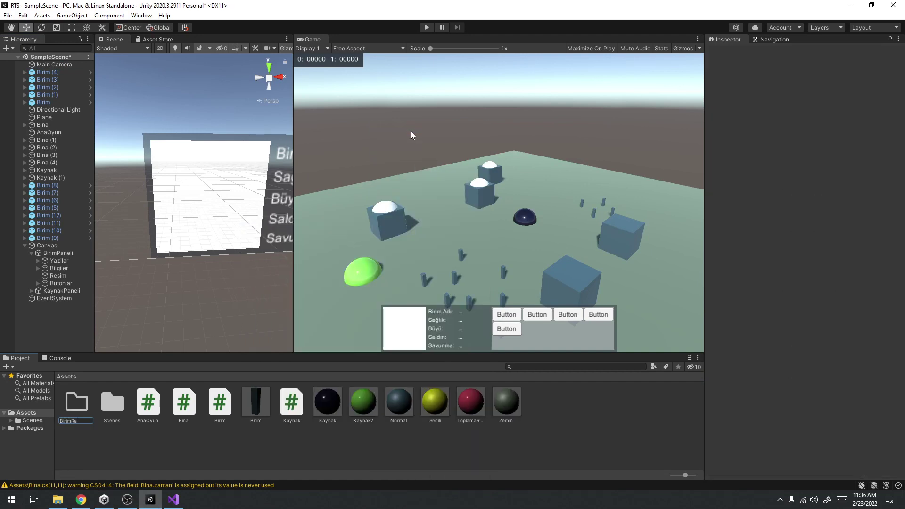
text(simle)
text(ri)
key(Return)
double_click(73, 413)
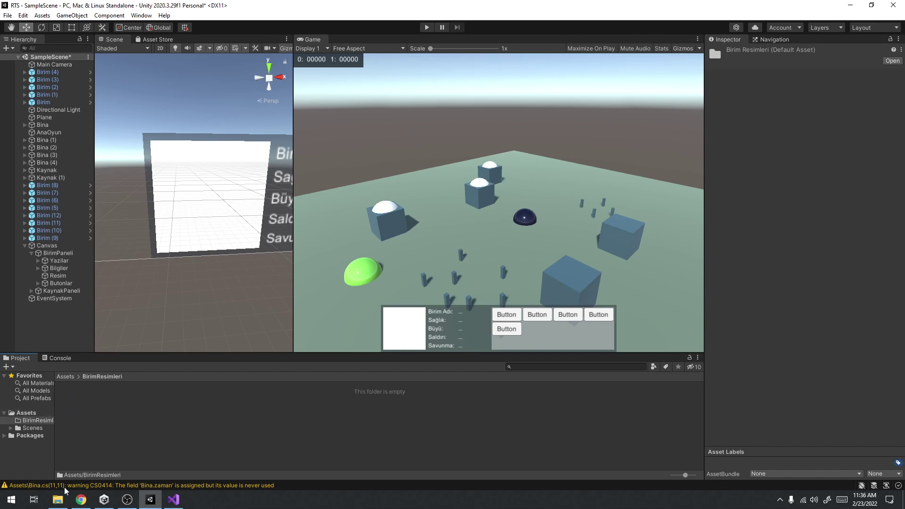
Step: Drag photos 1.jpg and 2.jpg from Camera Roll into the new folder
click(58, 500)
drag(329, 87, 531, 107)
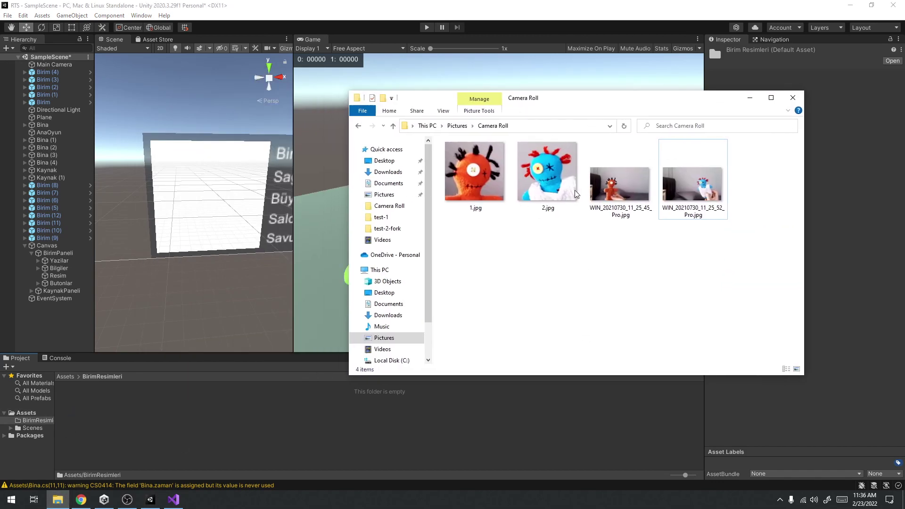
drag(580, 245, 441, 141)
mouse_move(483, 176)
mouse_down()
mouse_move(131, 417)
mouse_move(146, 428)
mouse_up()
click(205, 431)
Step: Set images 1 and 2 to Texture Type Sprite (2D and UI) and apply
click(89, 412)
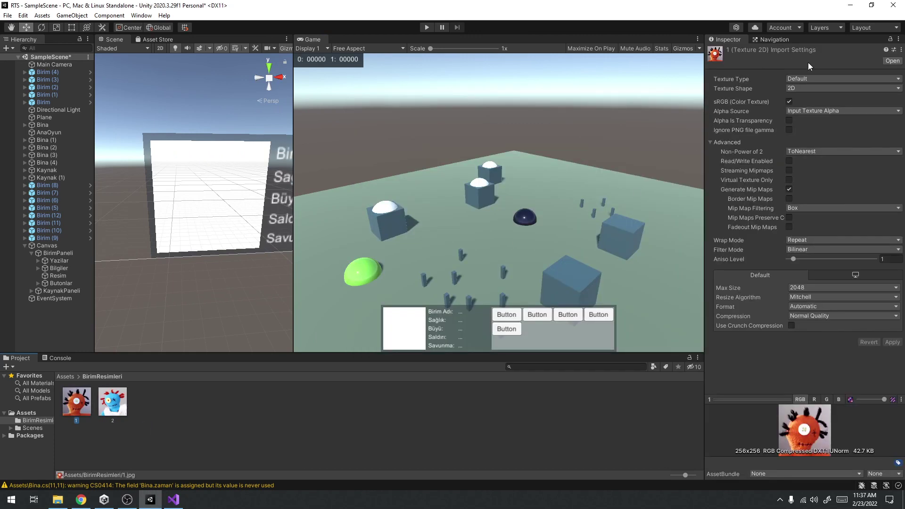
click(813, 78)
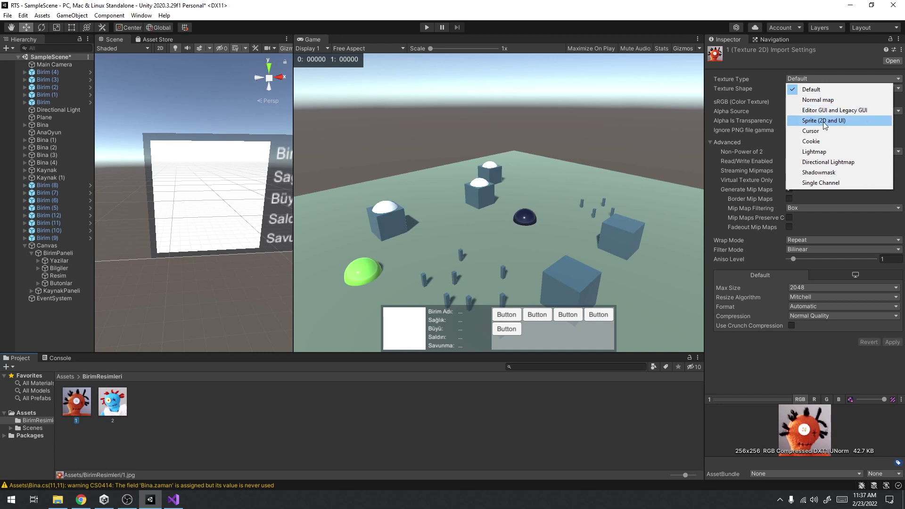
click(245, 419)
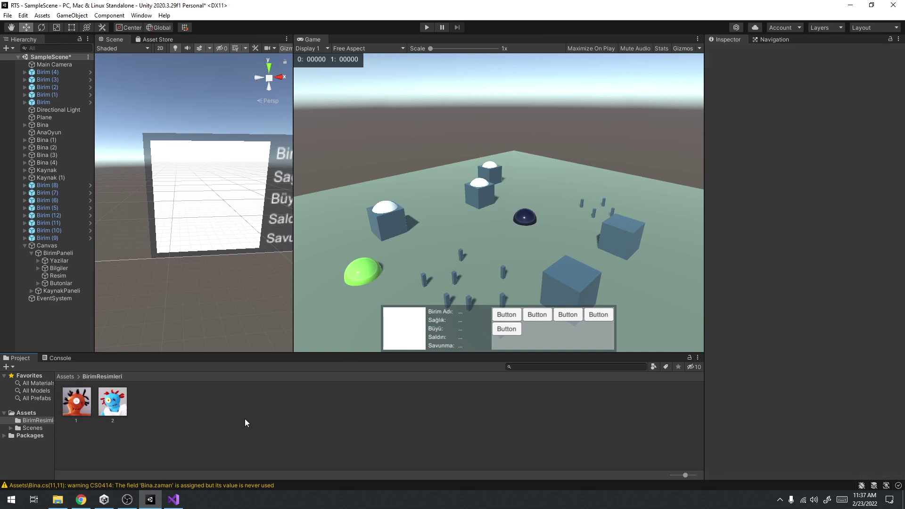
click(71, 403)
ctrl+click(119, 404)
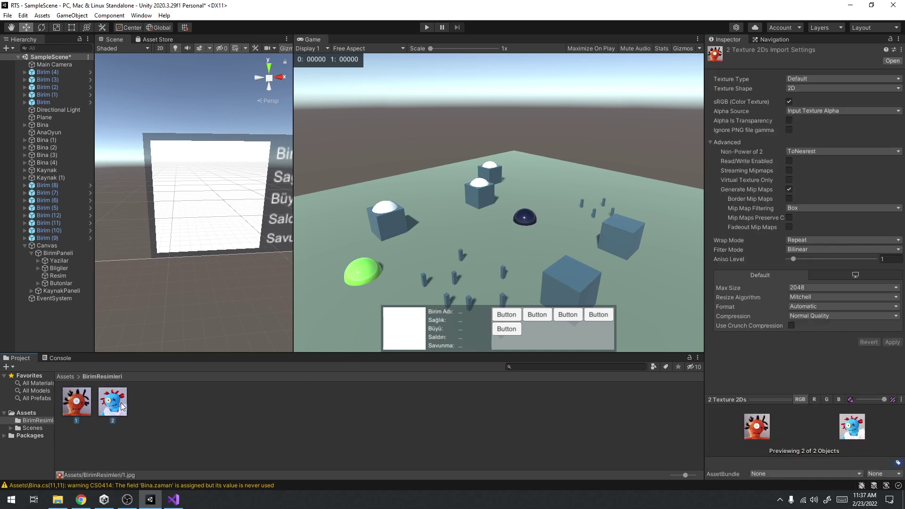
click(816, 78)
click(817, 121)
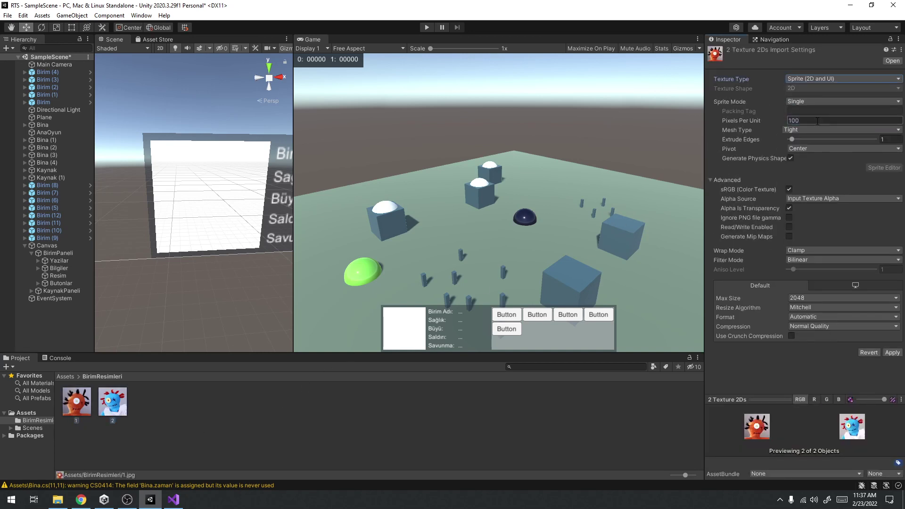
click(893, 352)
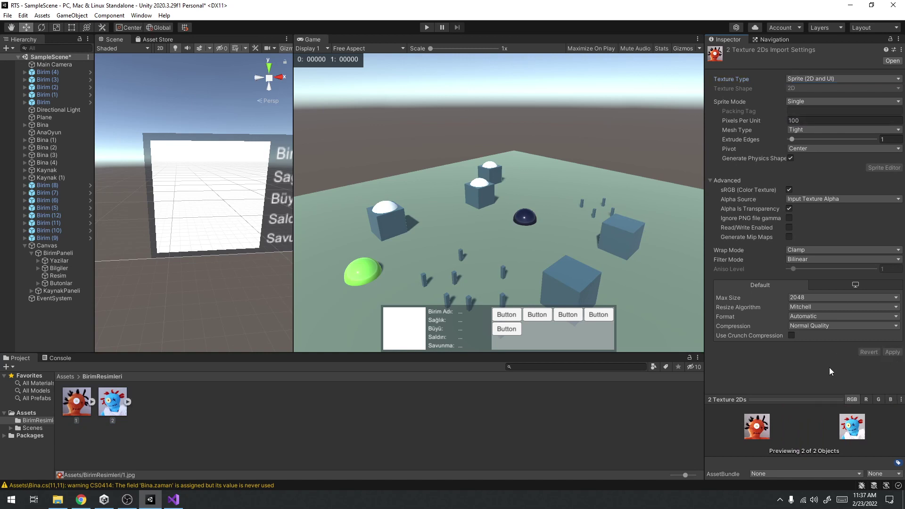
click(106, 443)
Step: Expand images 1 and 2 to check their generated sprites, then reselect image 1
click(91, 401)
click(91, 402)
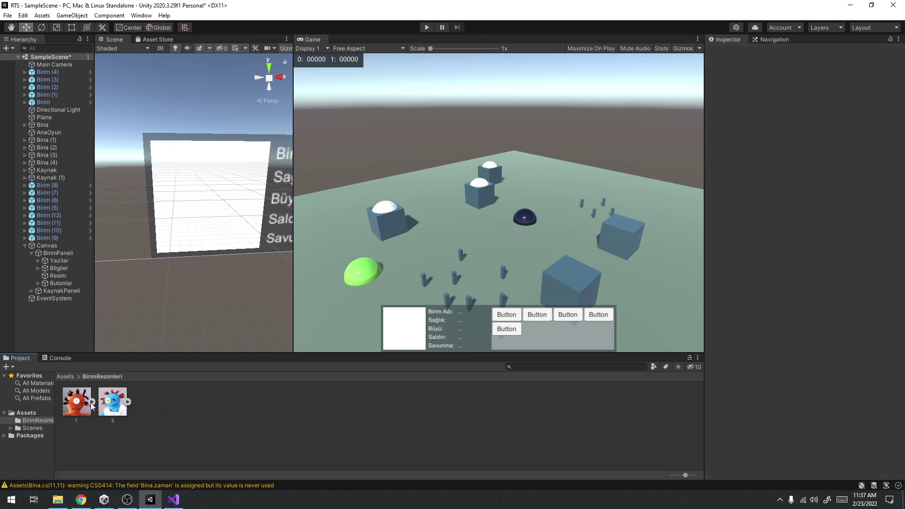
click(127, 402)
click(128, 402)
click(129, 404)
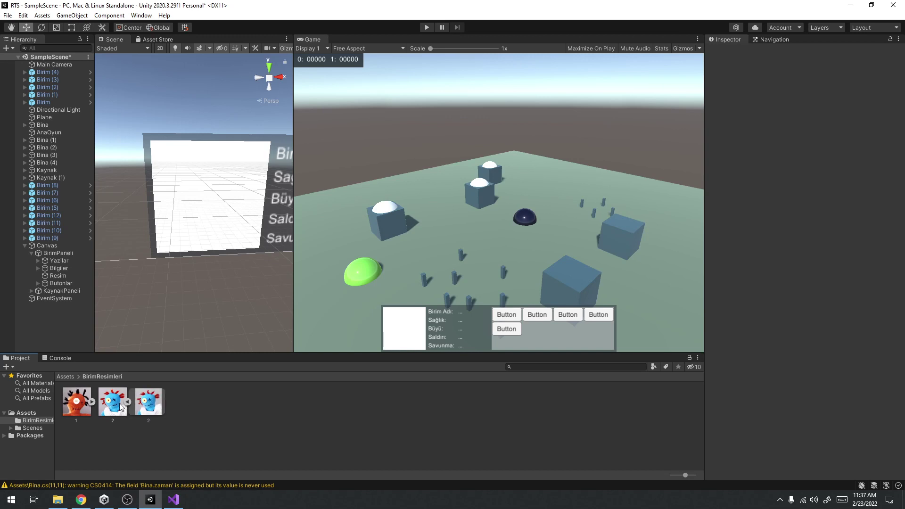
click(128, 403)
click(75, 406)
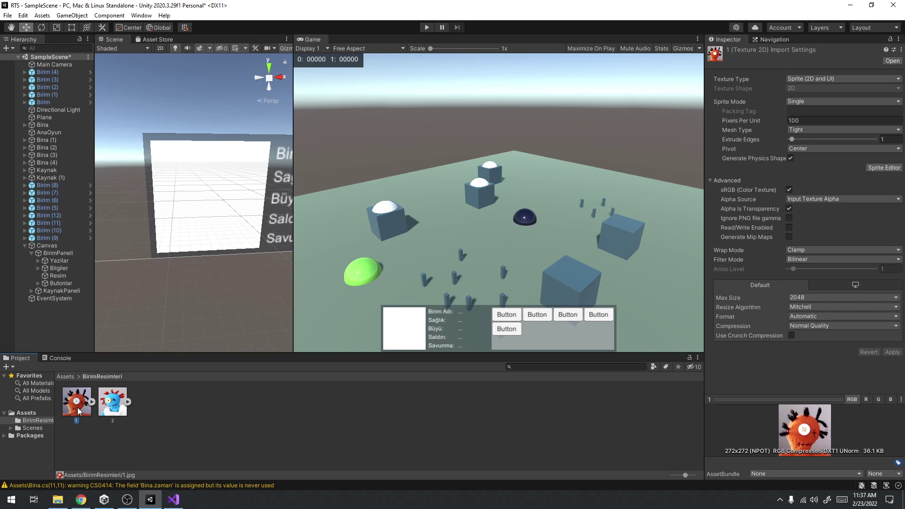
click(47, 275)
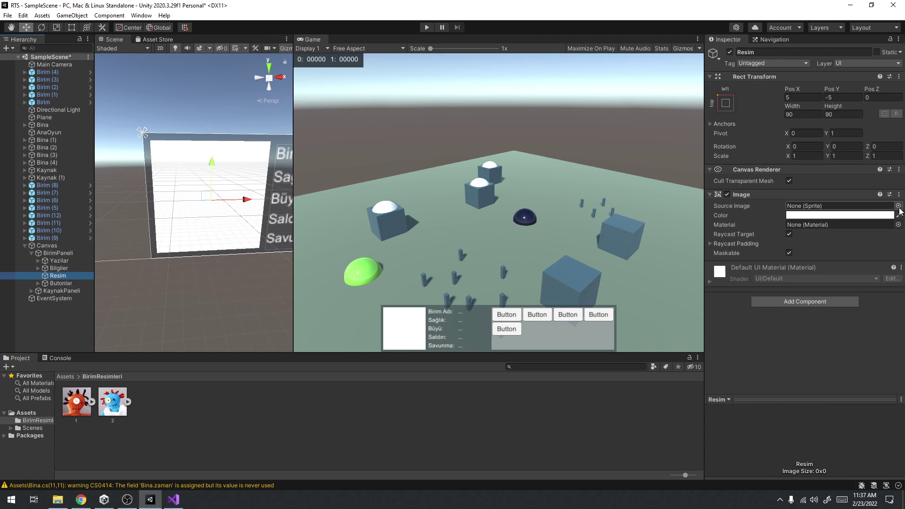
click(898, 206)
click(490, 255)
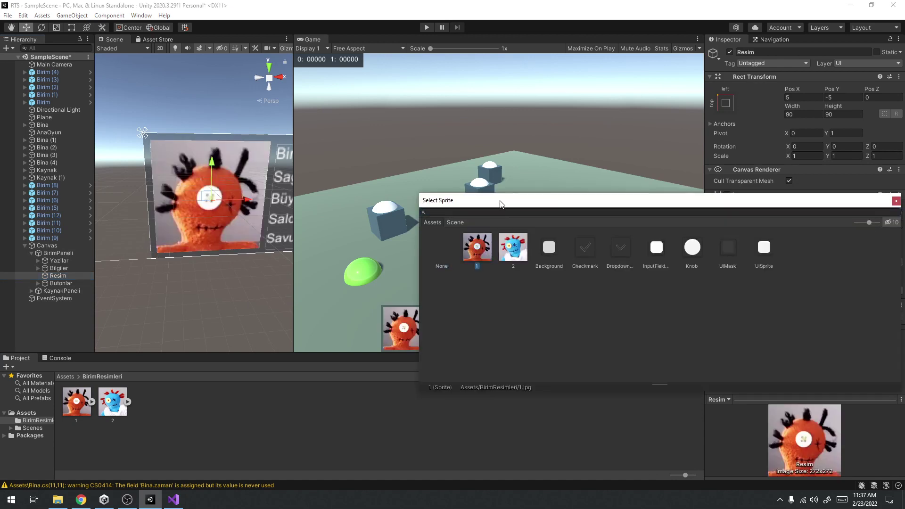
drag(500, 205, 518, 263)
click(522, 316)
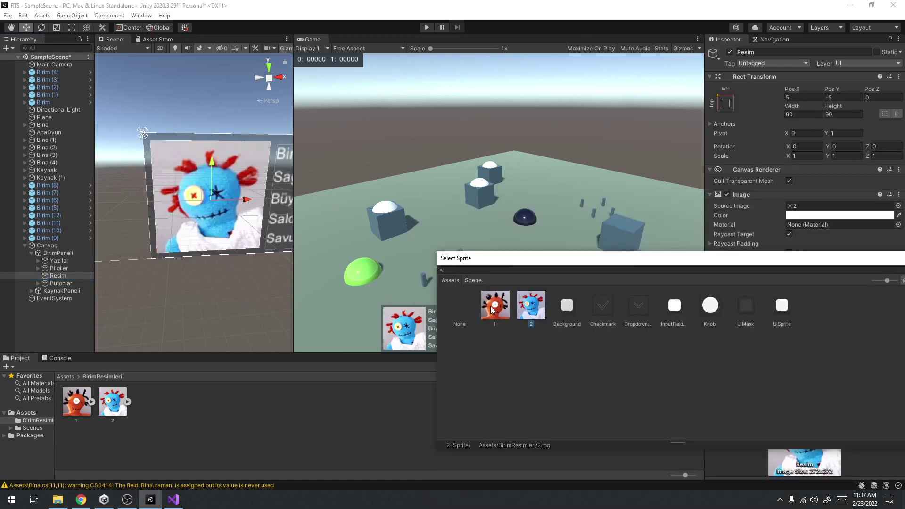
key(Left)
key(Right)
click(491, 310)
click(527, 309)
click(495, 309)
click(461, 309)
drag(811, 257, 629, 224)
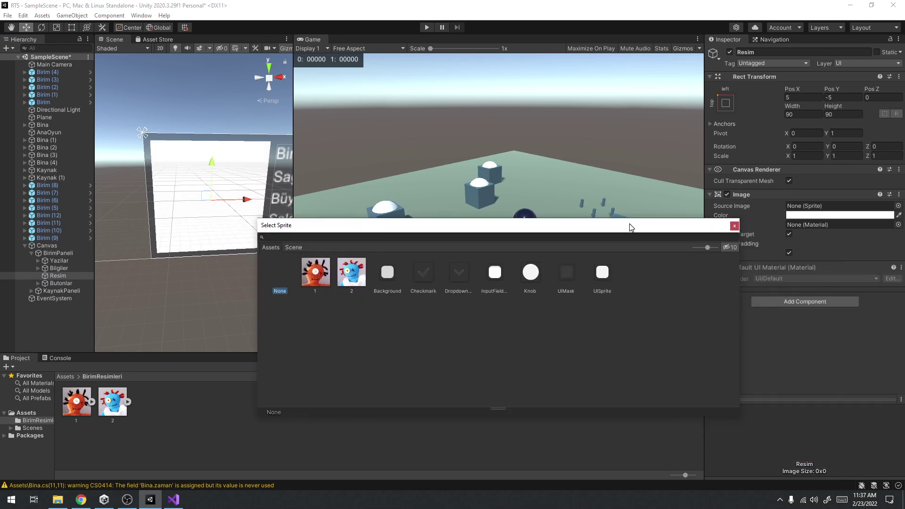
click(734, 225)
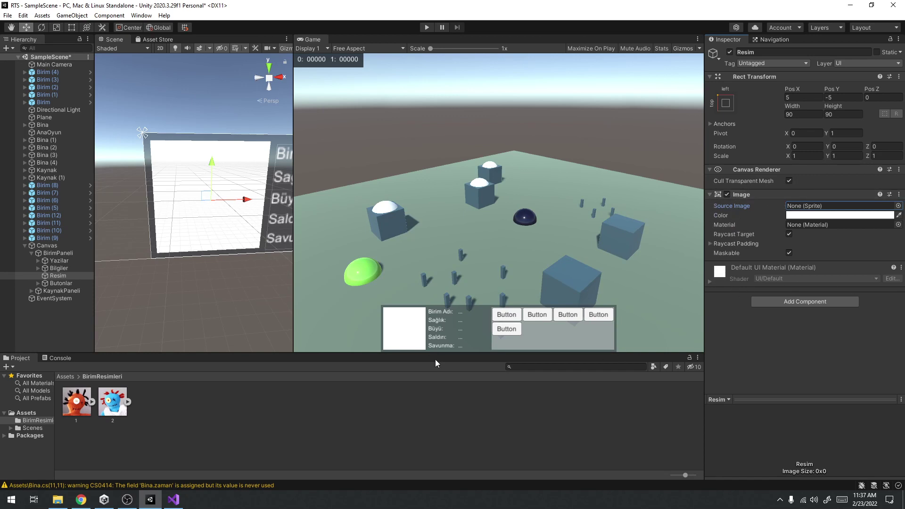
click(72, 409)
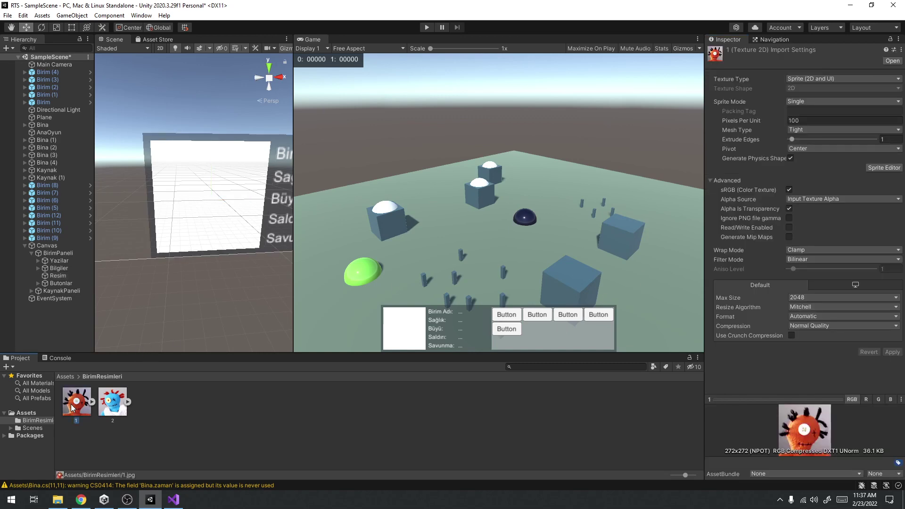
Step: In AnaOyun.cs, declare 'public Sprite[] birim_resim_katalogu;' right below the birim_resim field
click(166, 503)
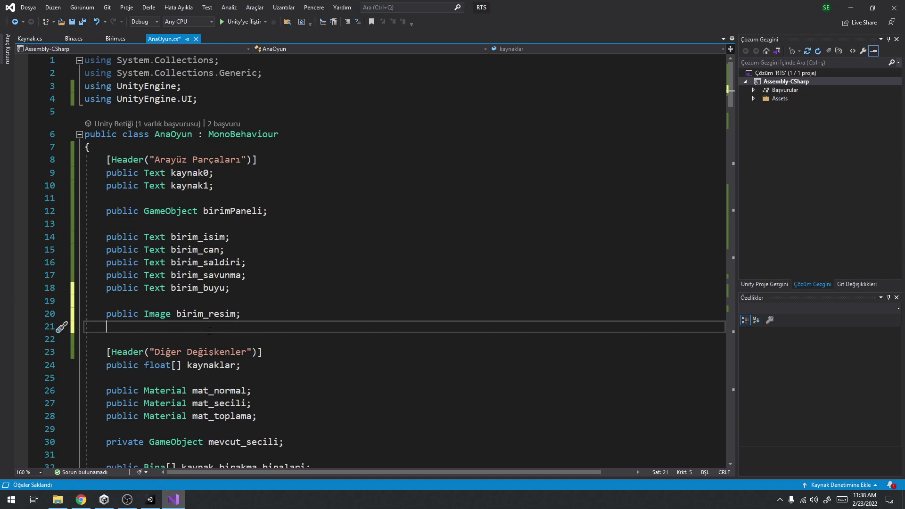
text(public)
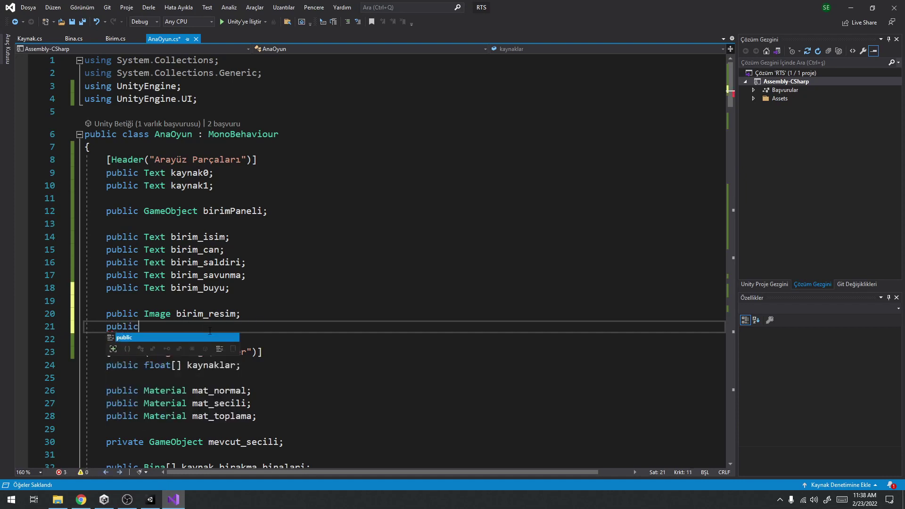
text( Sprite[)
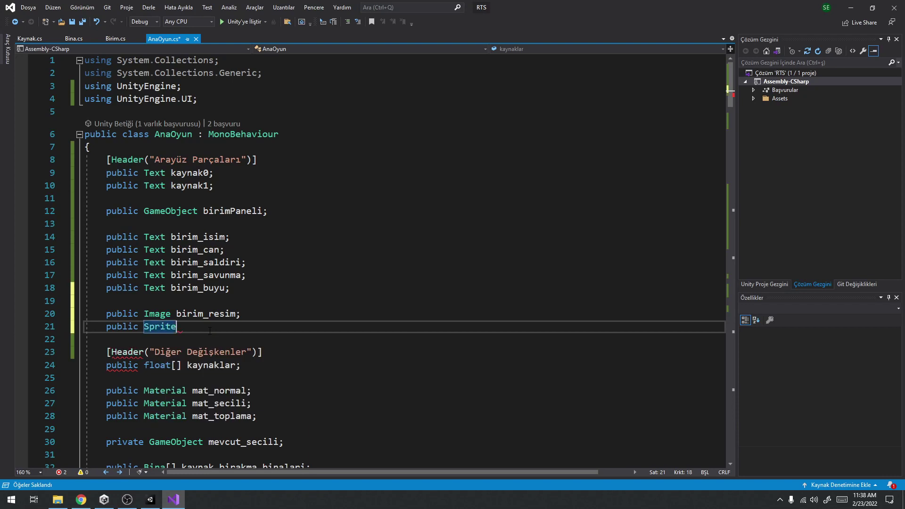
text(] )
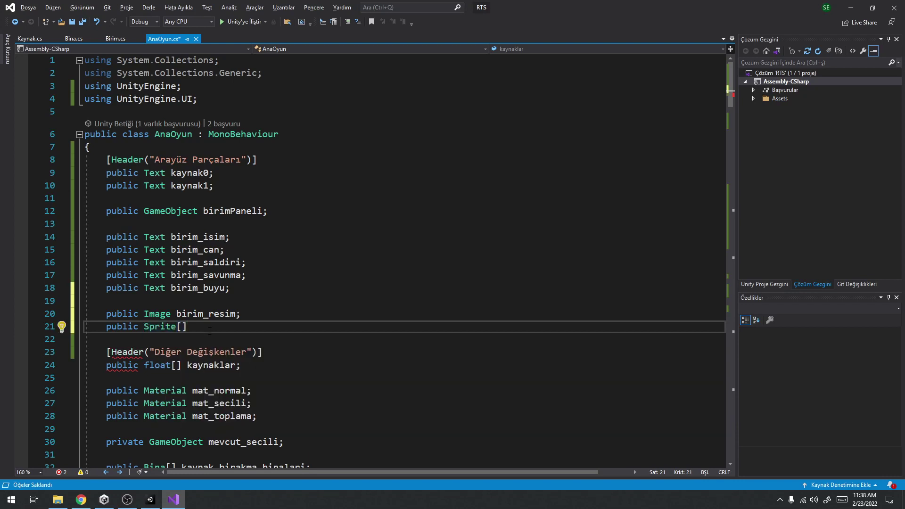
text(birim)
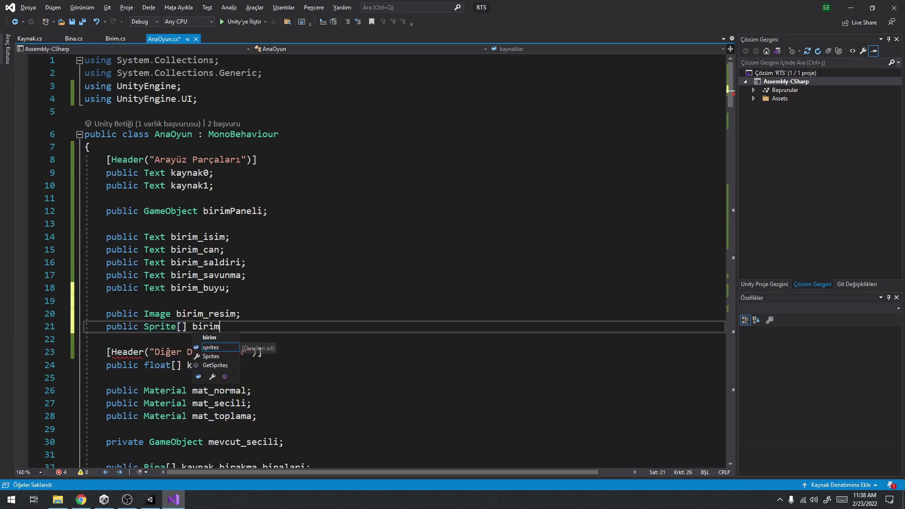
text(_resim_)
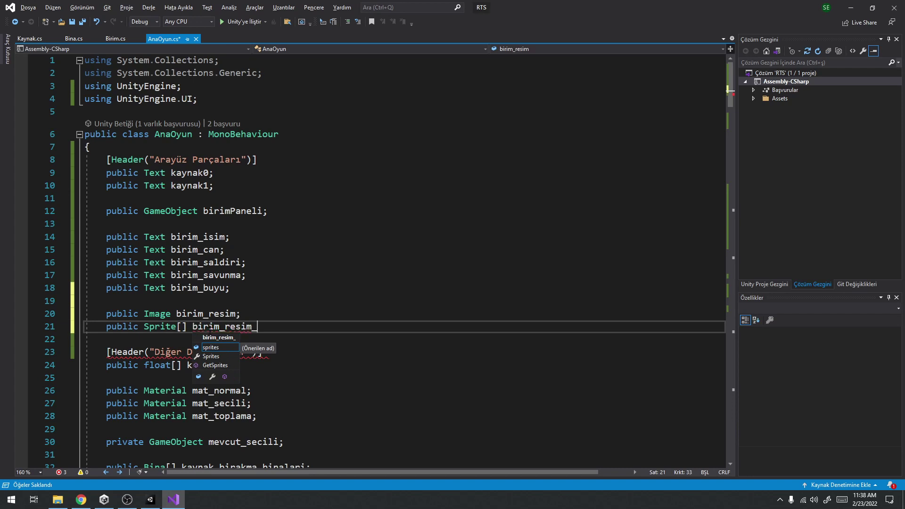
text(katalogu;)
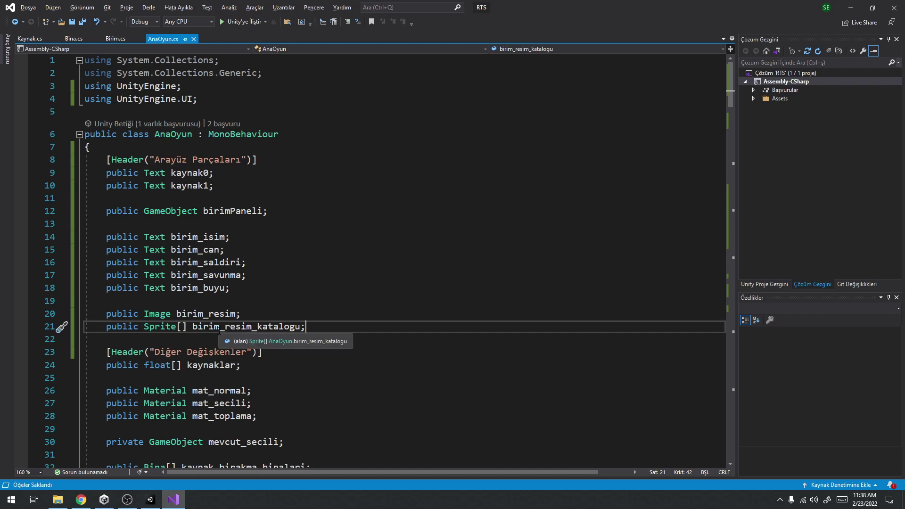
scroll(266, 235, down, 8)
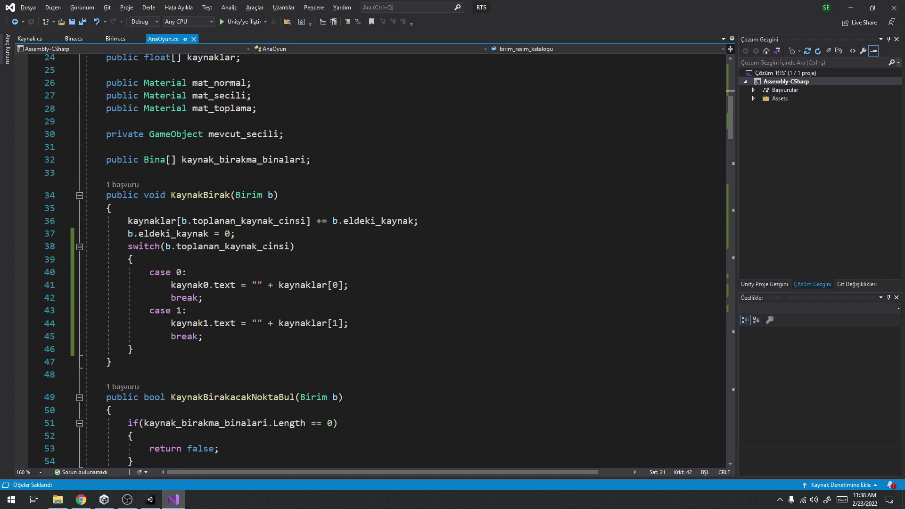
scroll(266, 236, down, 6)
scroll(267, 236, down, 7)
scroll(267, 237, down, 5)
scroll(267, 237, down, 4)
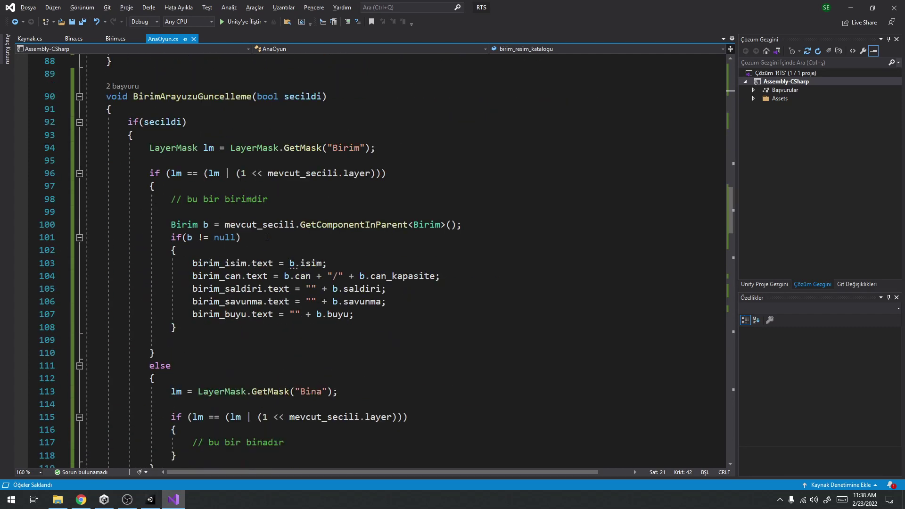
scroll(267, 236, down, 7)
scroll(266, 237, up, 9)
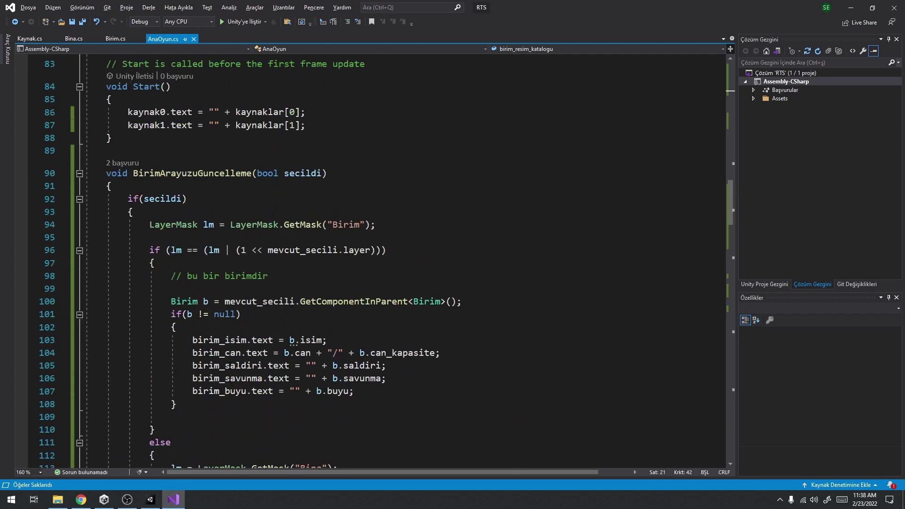
Step: Open Birim.cs and review its isim and float stat fields, including buyu_kapasitesi
click(114, 39)
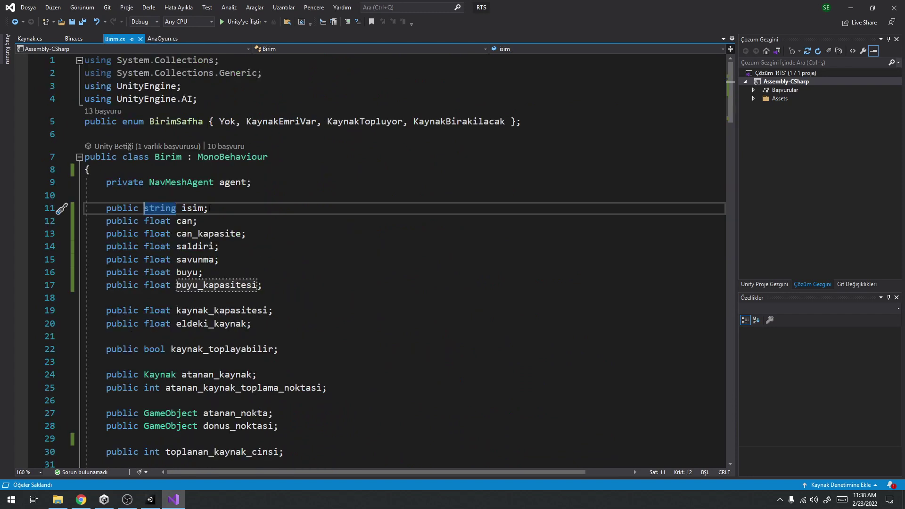
click(161, 285)
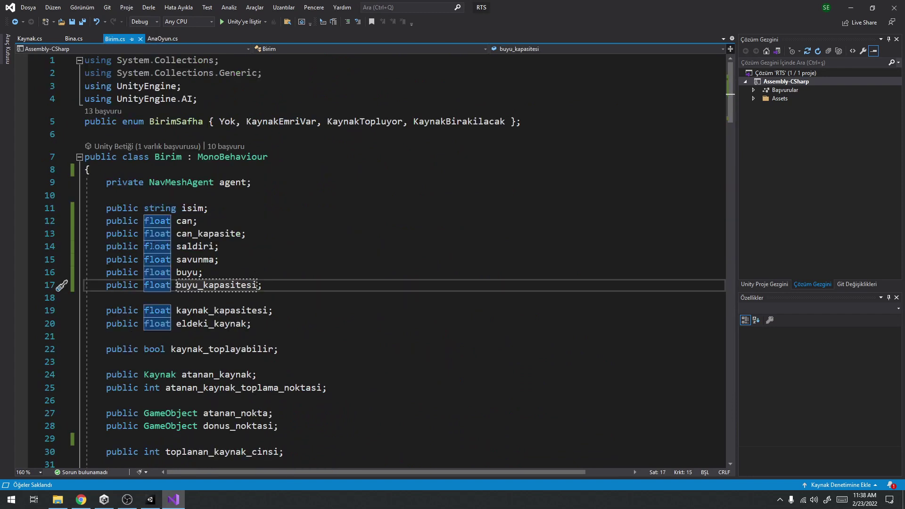
click(214, 286)
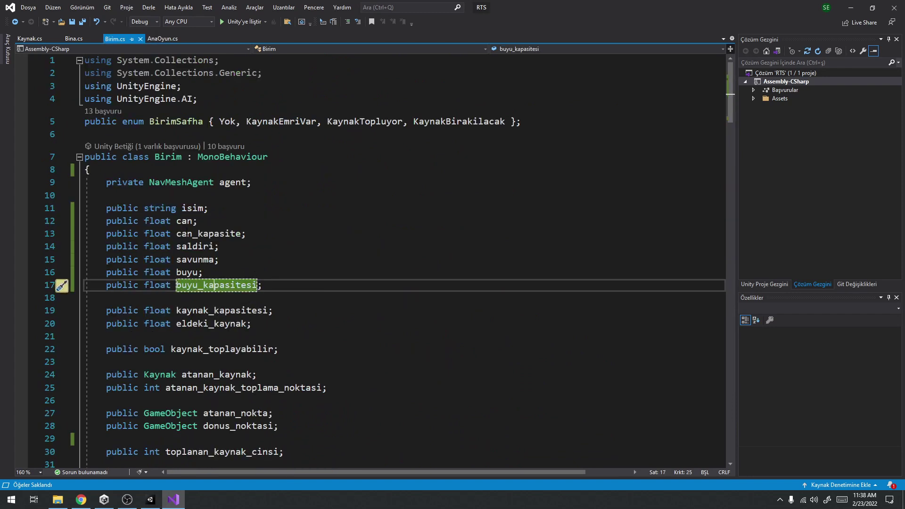
click(188, 208)
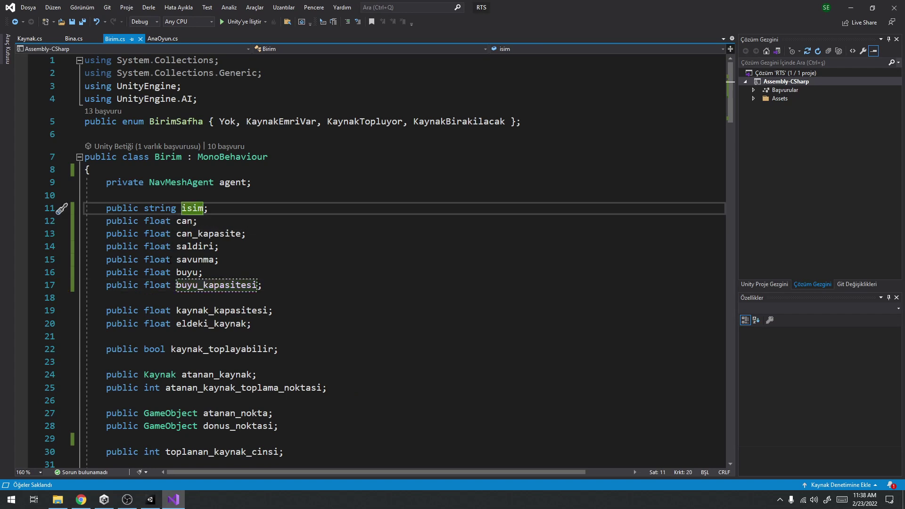
Step: Duplicate the buyu_kapasitesi line as 'public int resim_indeksi' and save Birim.cs
click(106, 285)
key(ctrl+d)
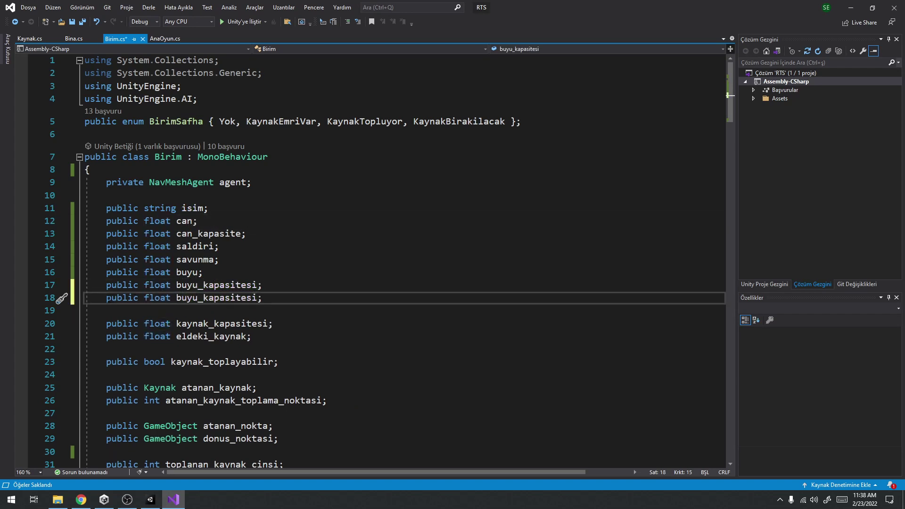
key(Return)
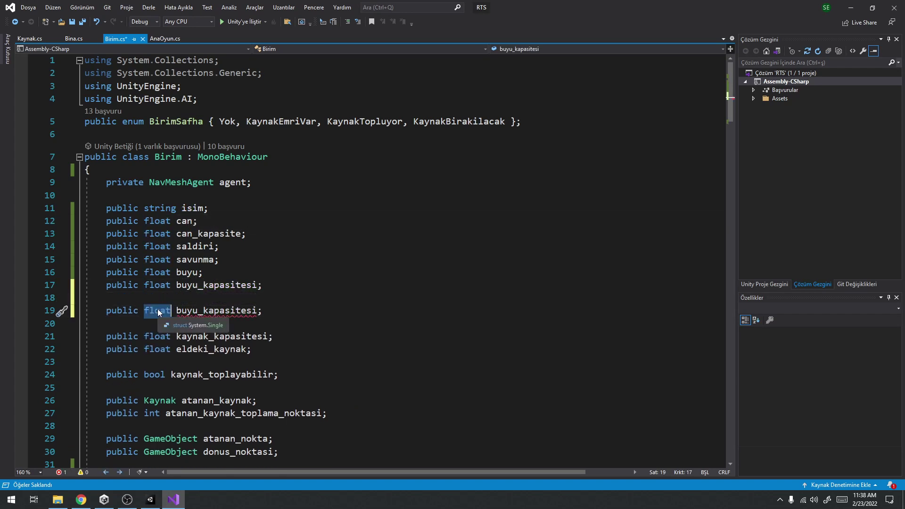
double_click(157, 310)
text(int)
double_click(200, 311)
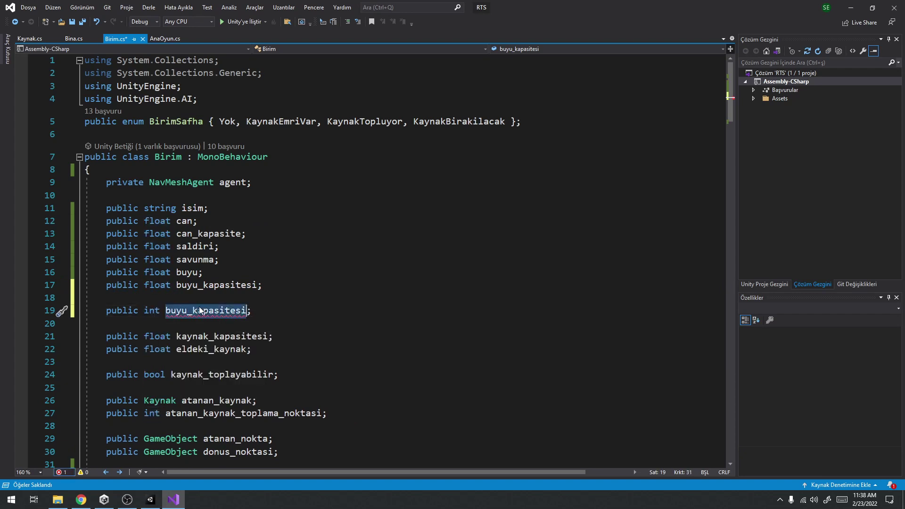
text(resim)
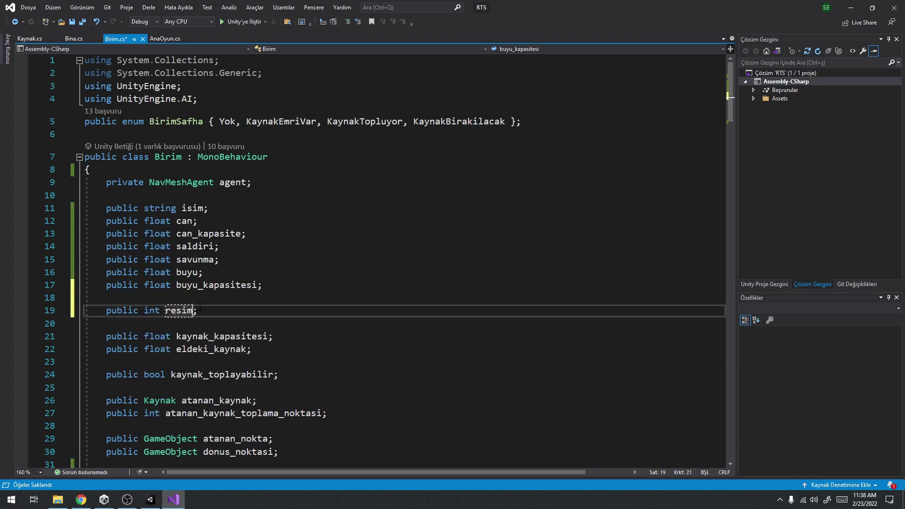
text(_i)
text(ndeksi)
key(ctrl+s)
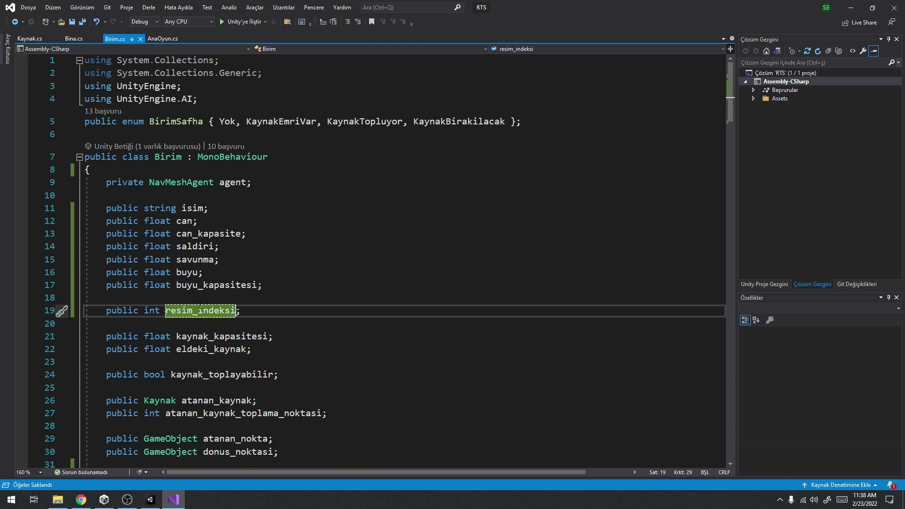
click(202, 208)
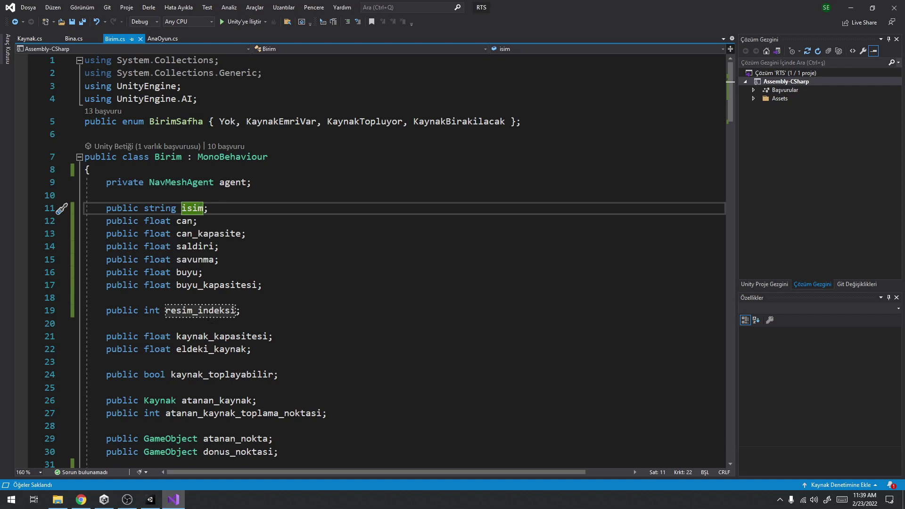
Step: Go through the Bina.cs and Kaynak.cs tabs back to AnaOyun.cs, at BirimArayuzuGuncelleme's unit null check
click(73, 39)
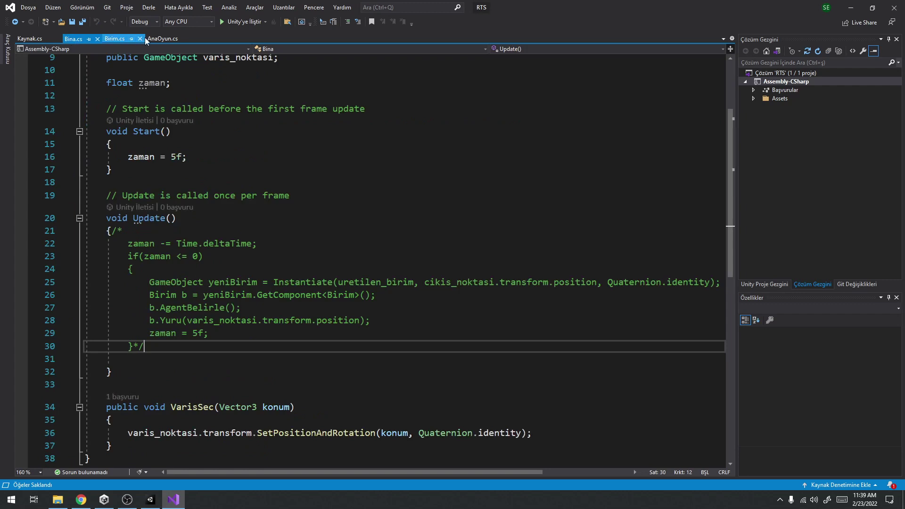
click(29, 39)
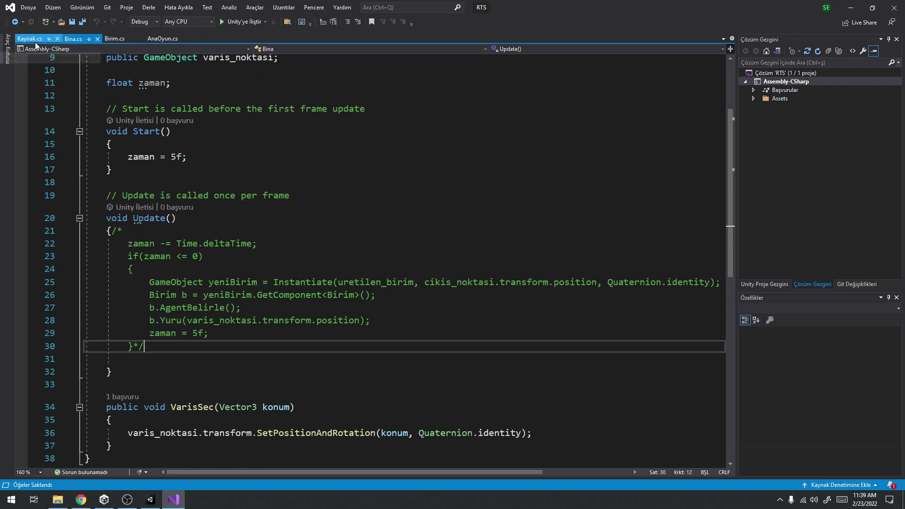
click(154, 40)
scroll(248, 218, up, 2)
scroll(249, 218, up, 5)
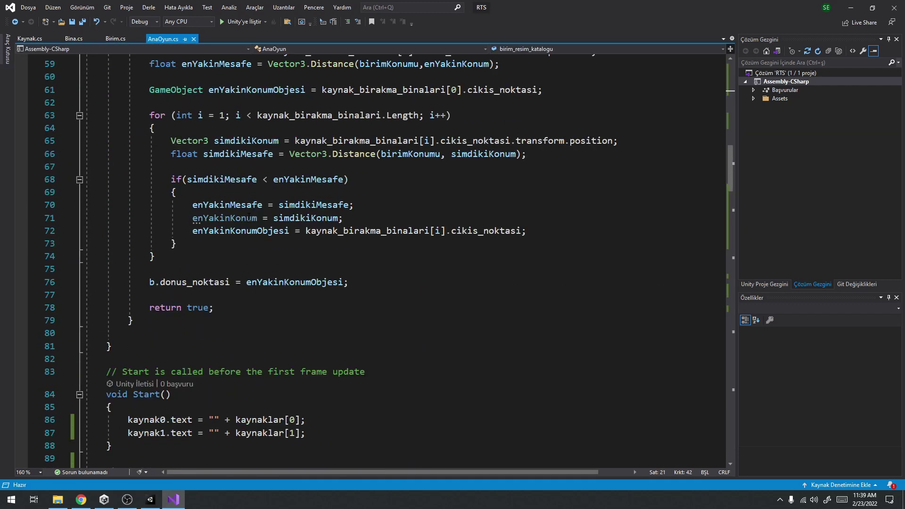
scroll(249, 217, up, 4)
scroll(249, 217, up, 4)
scroll(250, 215, down, 10)
scroll(251, 212, down, 9)
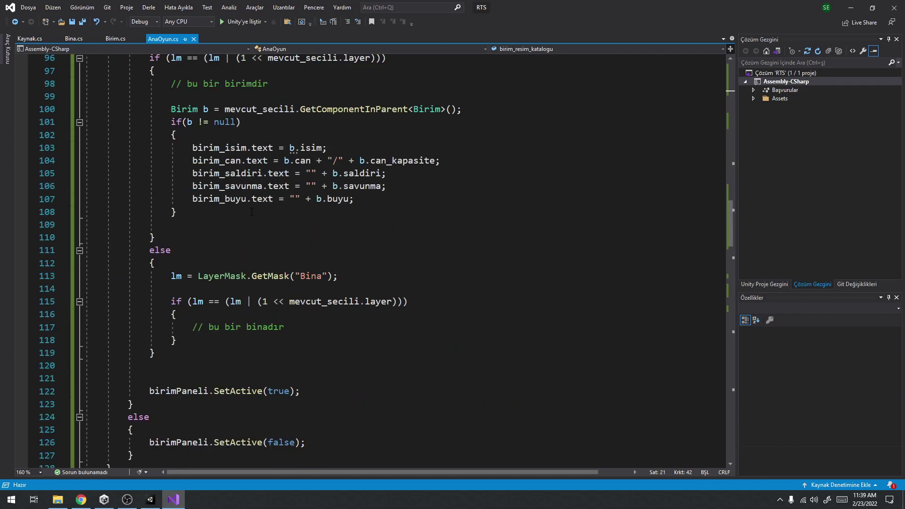
scroll(252, 211, down, 8)
scroll(252, 212, up, 20)
scroll(252, 212, up, 6)
scroll(253, 213, up, 4)
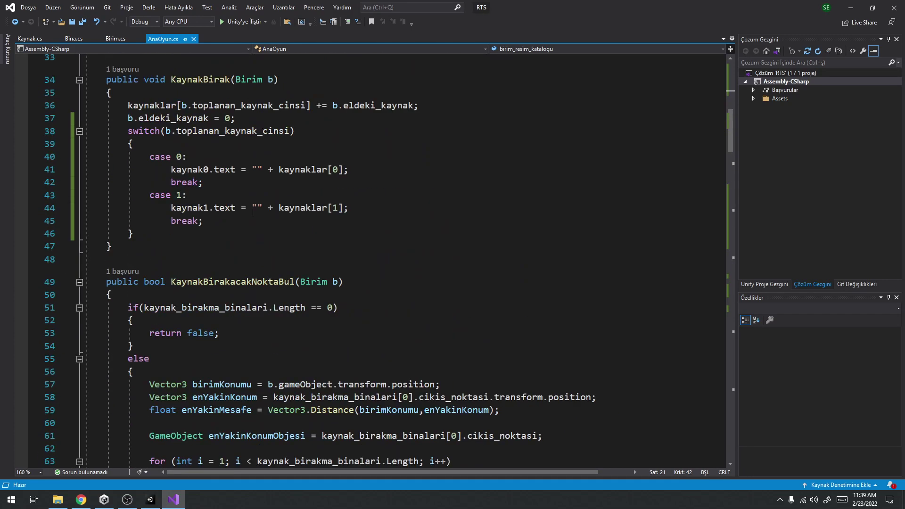
scroll(252, 213, up, 5)
scroll(253, 213, up, 1)
scroll(253, 213, down, 9)
scroll(253, 213, down, 10)
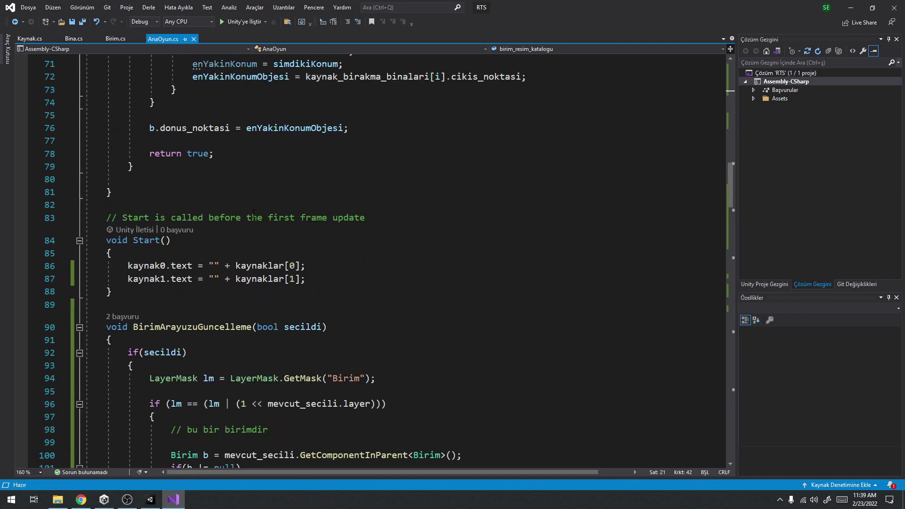
scroll(253, 213, down, 2)
scroll(253, 213, down, 3)
click(225, 276)
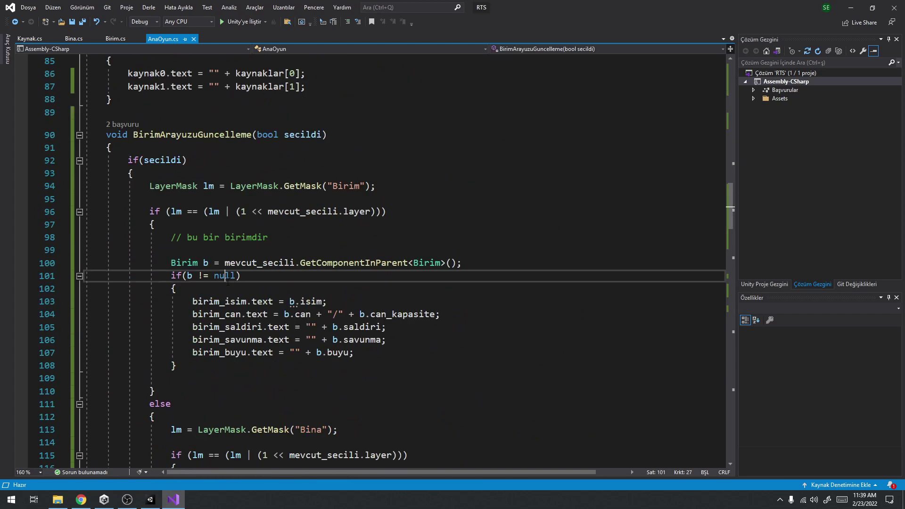
Step: After the birim_buyu line, add 'birim_resim.sprite = birim_resim_katalogu[b.resim_indeksi];' and save AnaOyun.cs
click(363, 352)
key(Return)
key(Return)
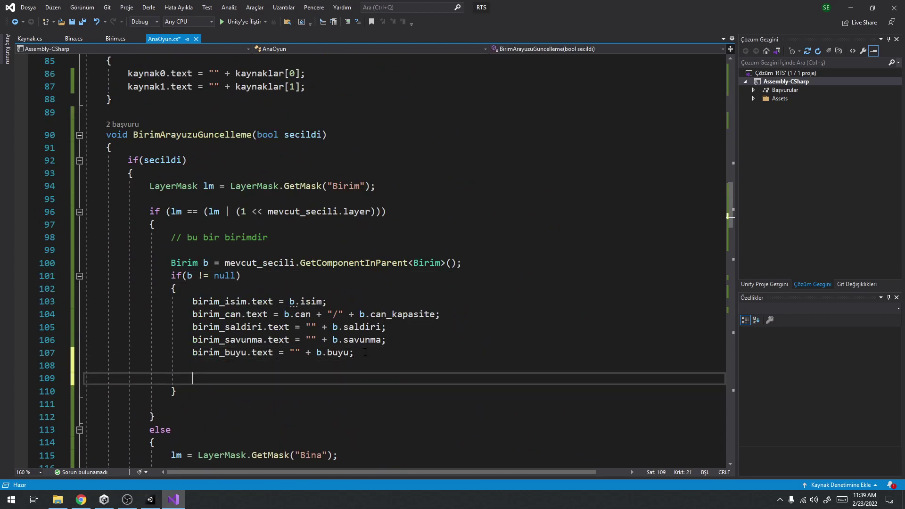
text(birim)
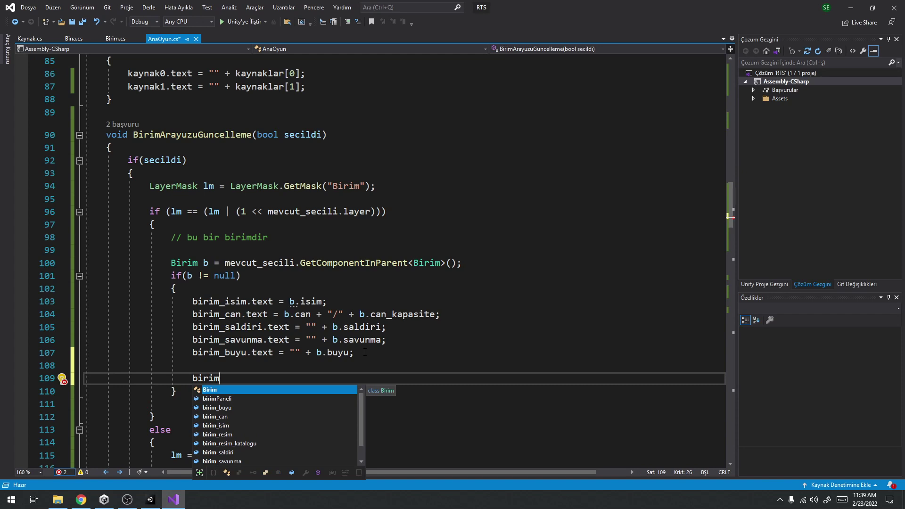
text(_resim)
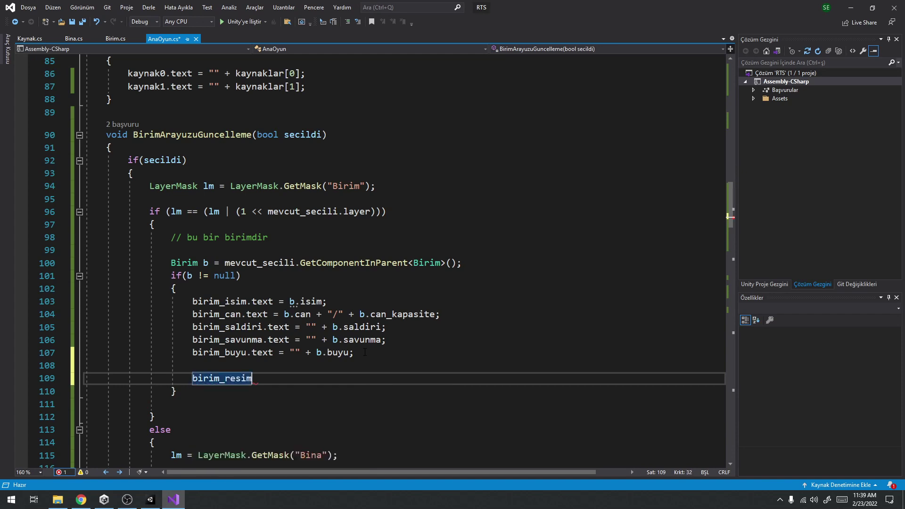
text(.s)
key(Tab)
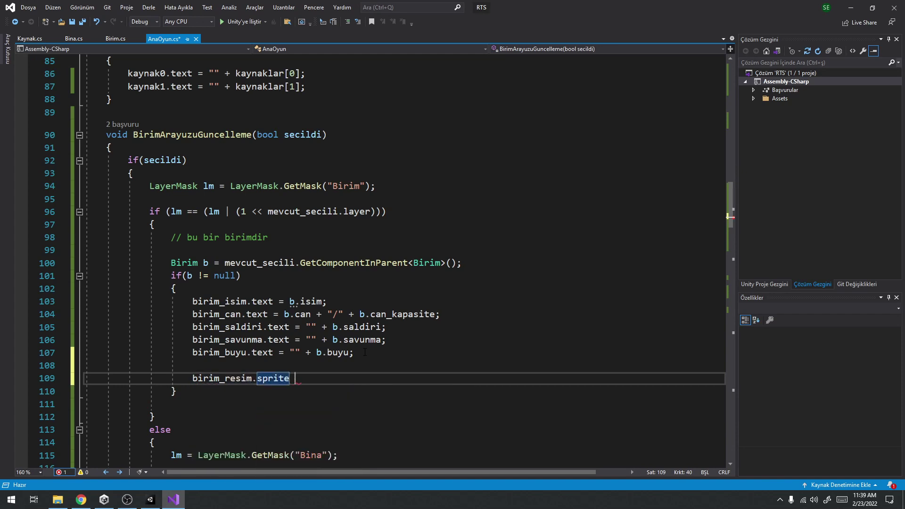
text(=)
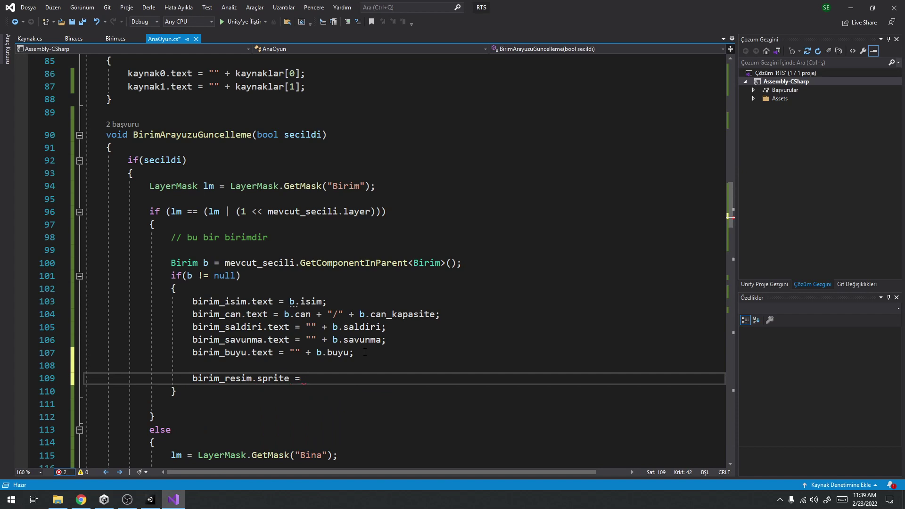
text(katal)
key(Tab)
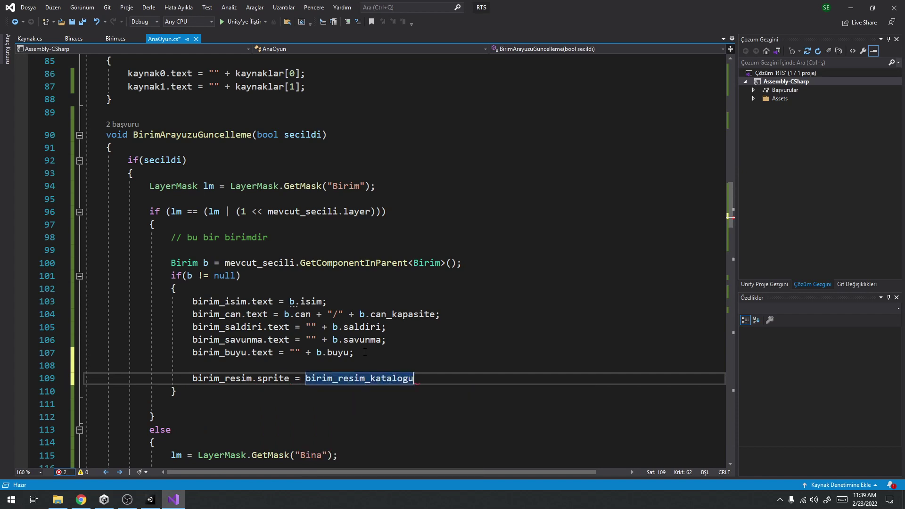
text([b.)
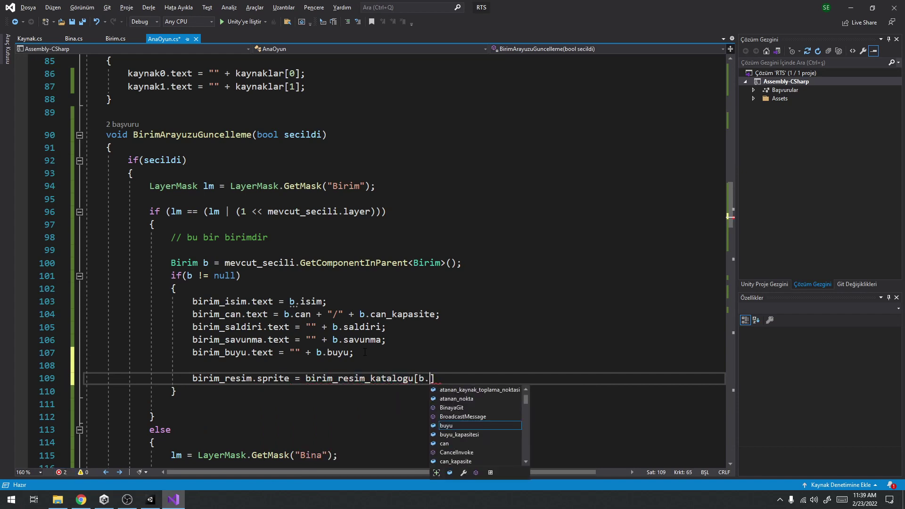
text(r)
key(Tab)
text(])
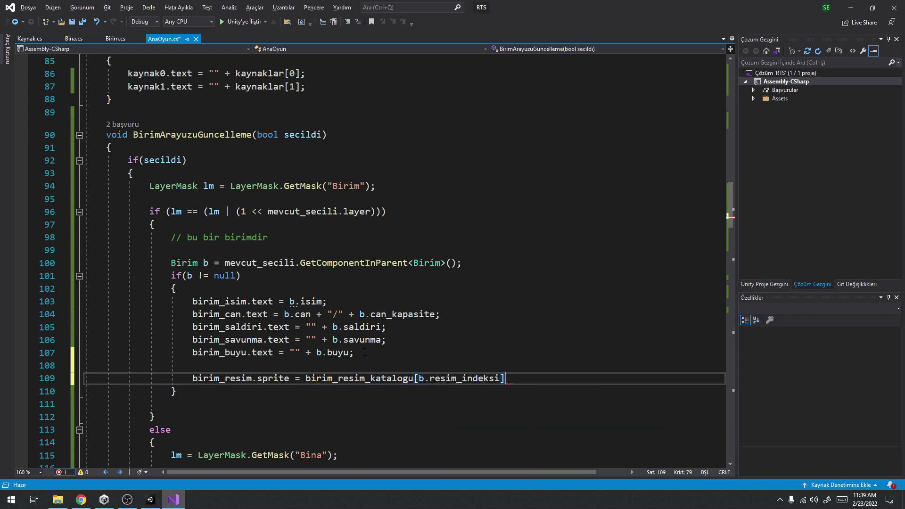
text(;)
key(ctrl+s)
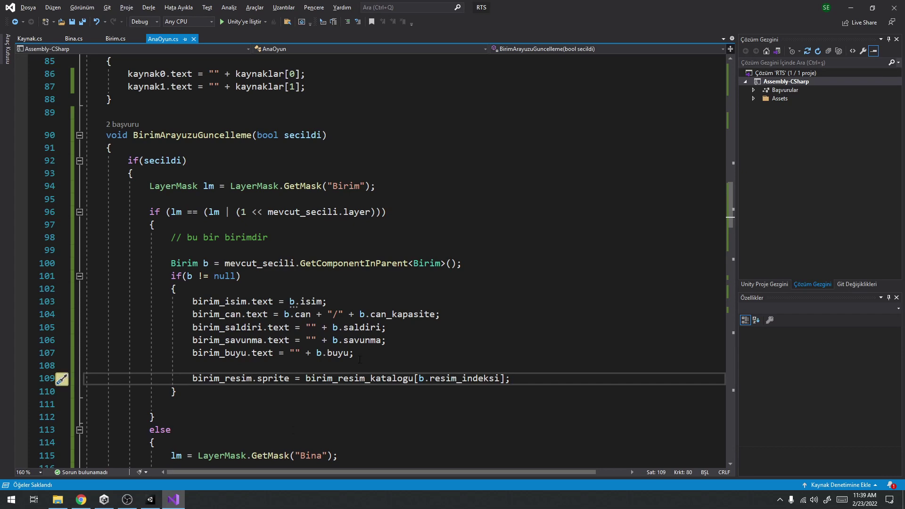
click(136, 505)
Step: Assign BirimPaneli to AnaOyun's Birim Paneli field and expand the panel's Yazilar and Bilgiler groups
click(149, 500)
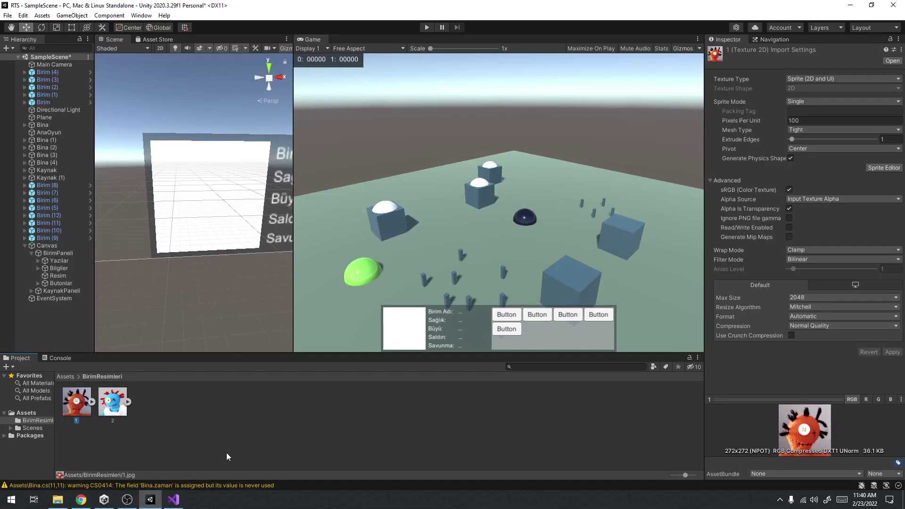
click(53, 132)
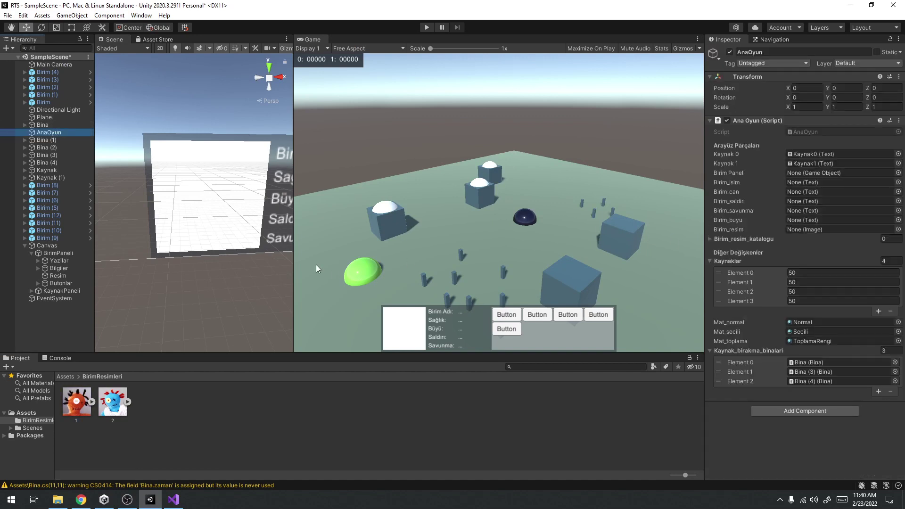
mouse_move(51, 253)
mouse_down()
mouse_move(779, 164)
mouse_move(811, 174)
mouse_up()
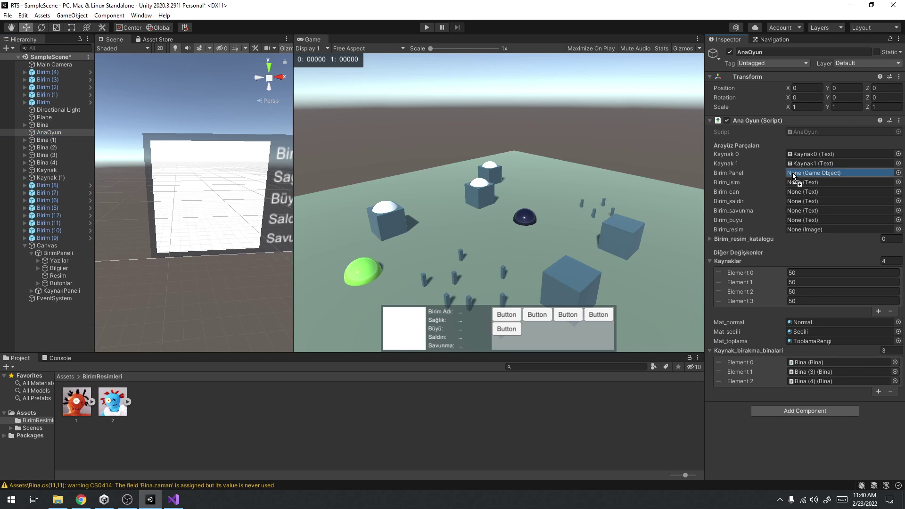
click(38, 261)
click(38, 306)
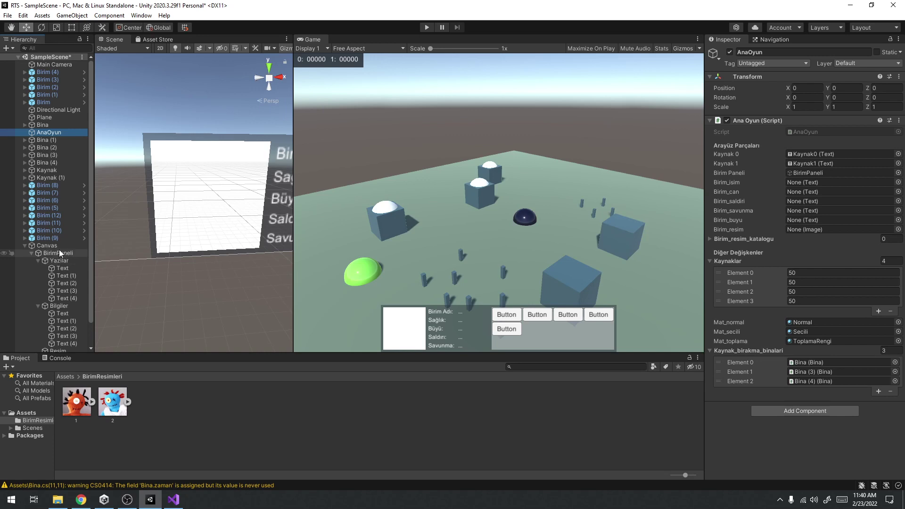
click(64, 268)
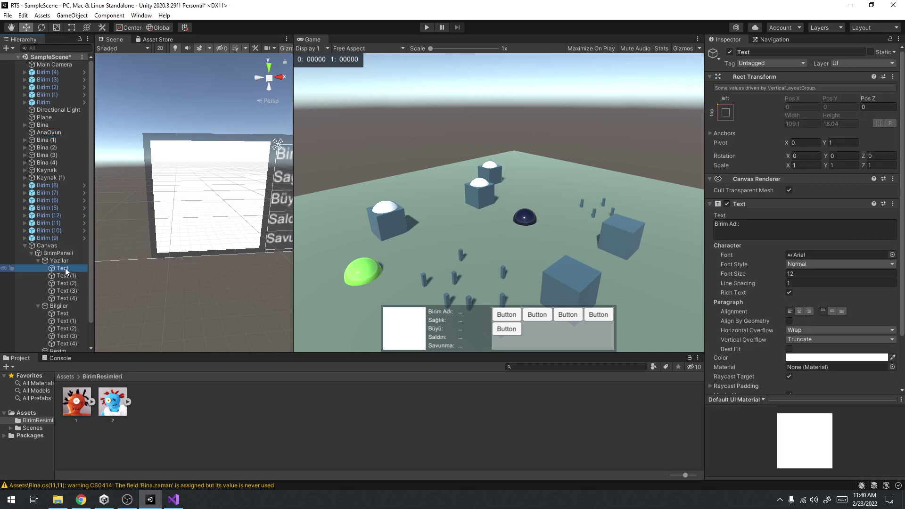
click(58, 308)
Step: Rename the first two Bilgiler texts to BirimAdi and BirimCani
click(61, 314)
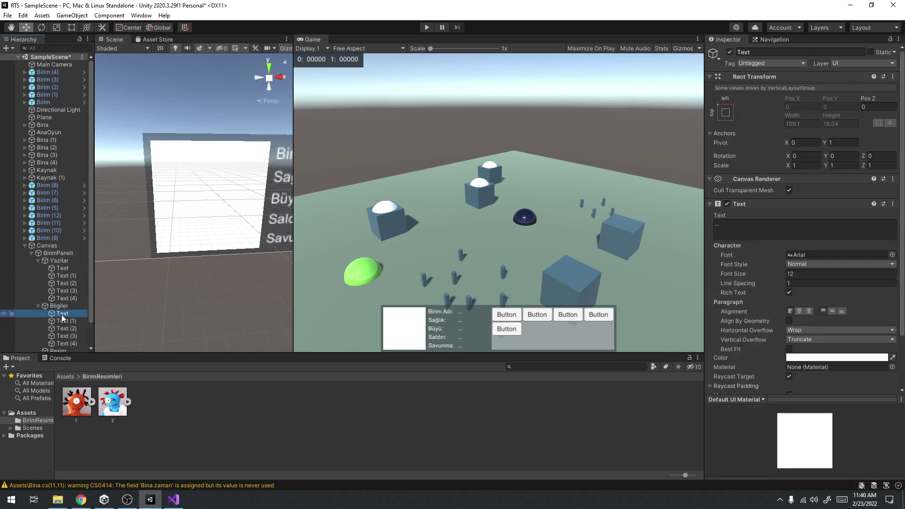
click(61, 315)
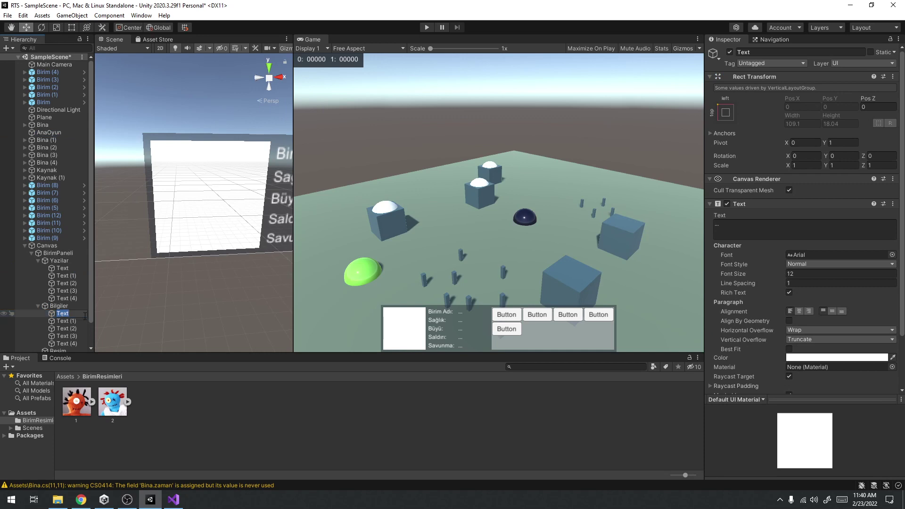
text(BirimAdi)
key(Return)
click(59, 322)
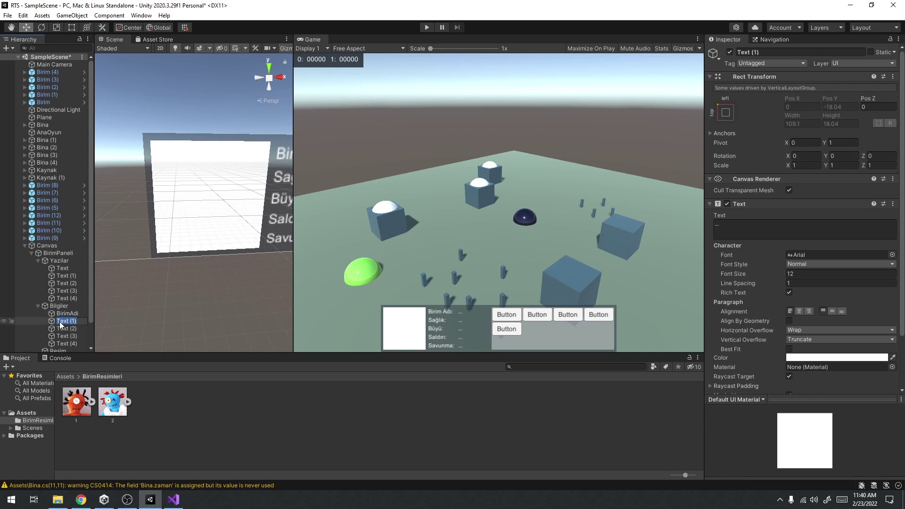
text(BirimCani)
key(Return)
key(Down)
key(Down)
Step: Rename the remaining texts to BirimBuyusu, BirimSaldirisi and BirimSavunmasi, then widen the Hierarchy
click(64, 328)
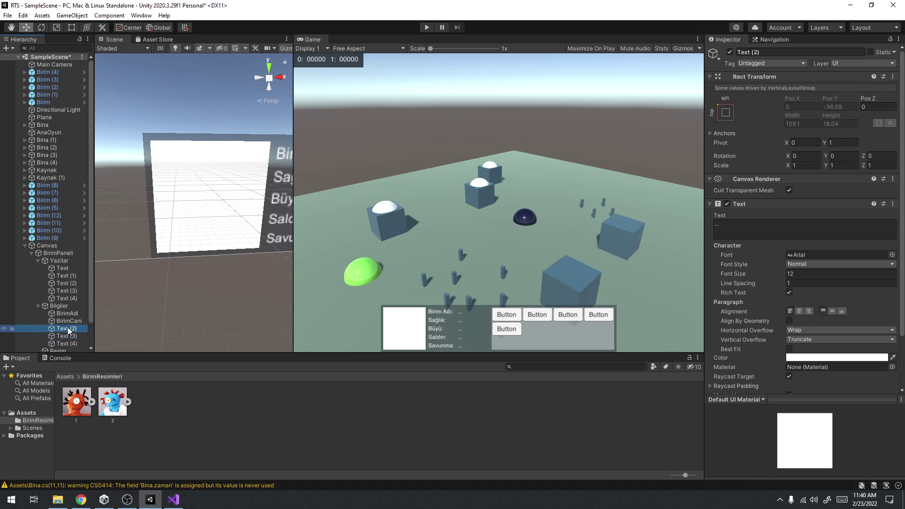
click(67, 327)
click(64, 336)
click(64, 337)
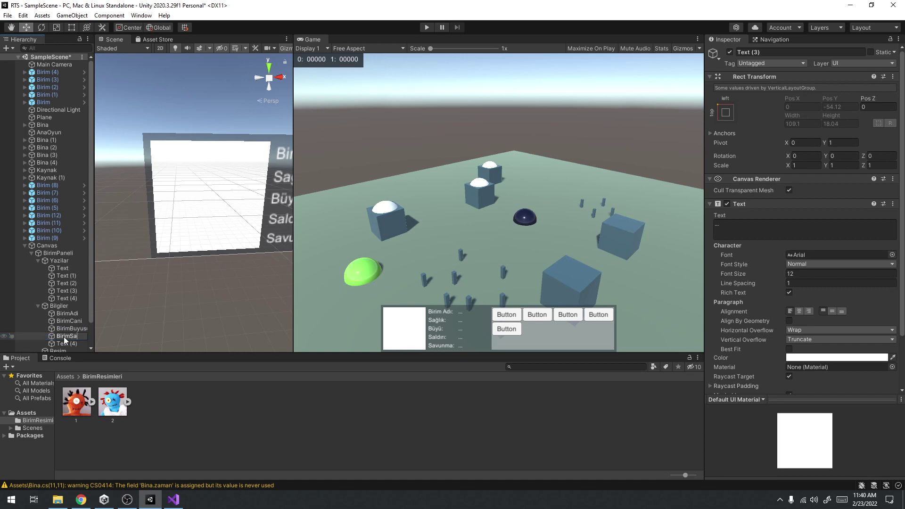
click(67, 341)
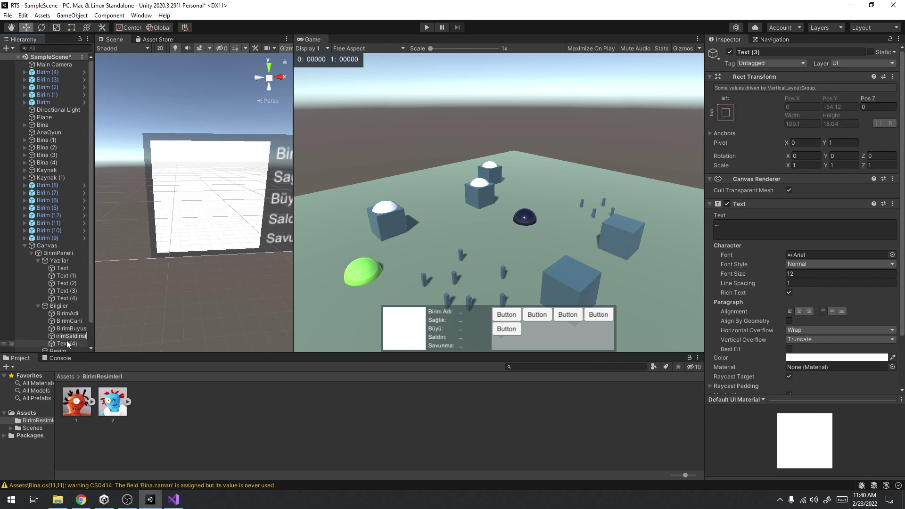
click(65, 344)
text(BirimSavunmasi)
key(Return)
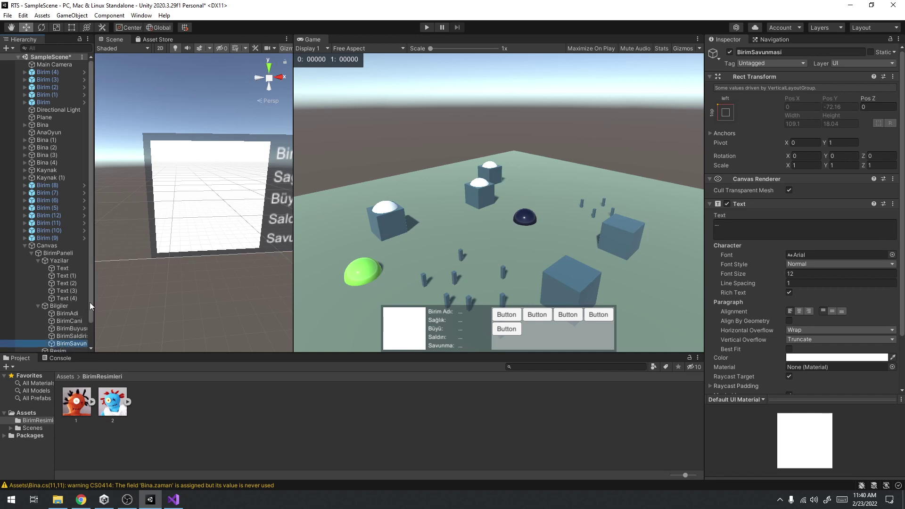
drag(94, 291, 134, 291)
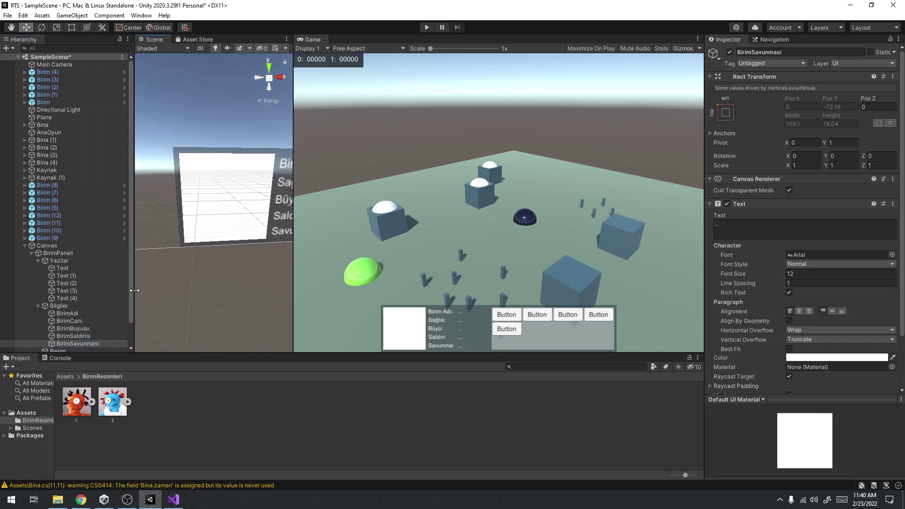
Step: Link BirimAdi, BirimCani, BirimSaldirisi, BirimSavunmasi, BirimBuyusu and Resim to AnaOyun's matching Birim_ fields
click(47, 132)
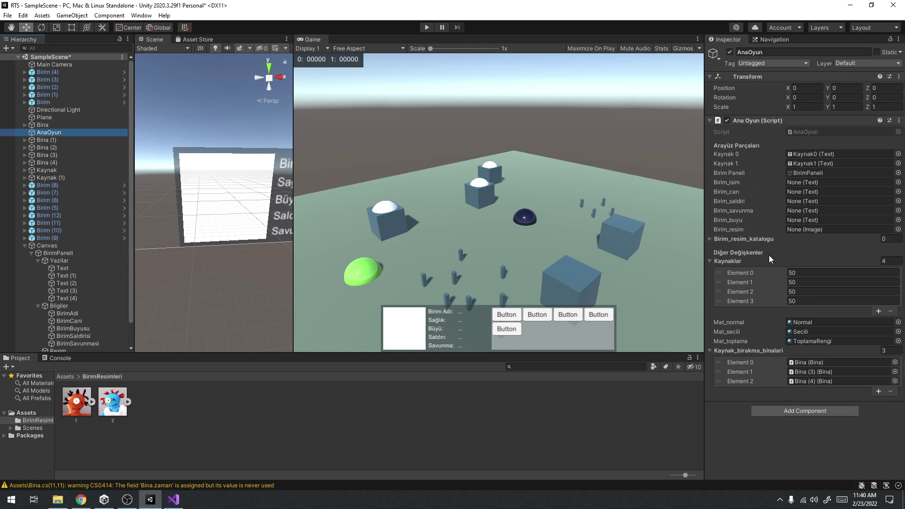
mouse_move(85, 313)
mouse_down()
mouse_move(772, 156)
mouse_move(806, 180)
mouse_up()
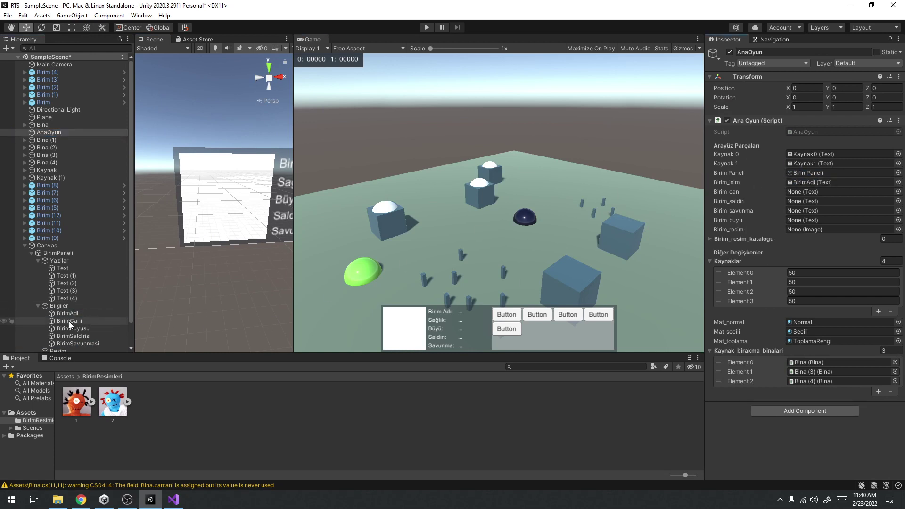
mouse_move(69, 321)
mouse_down()
mouse_move(835, 183)
mouse_move(839, 191)
mouse_up()
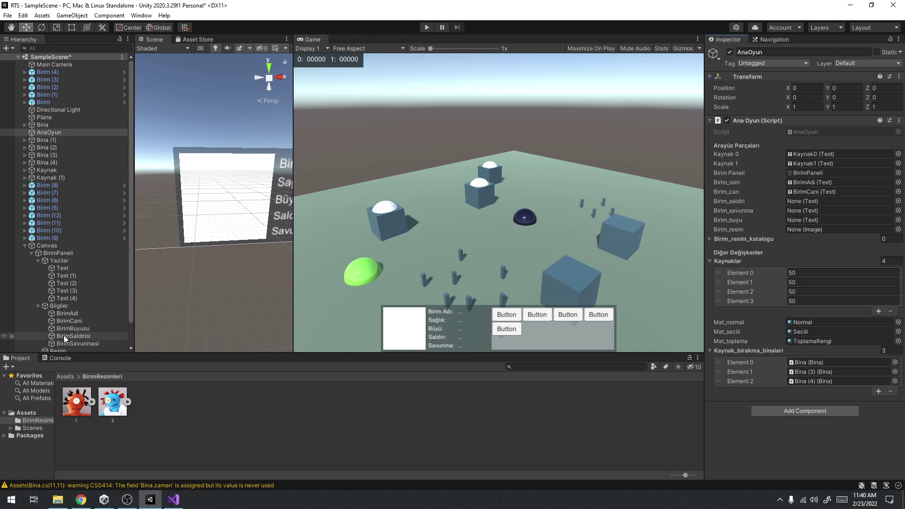
drag(66, 335, 804, 201)
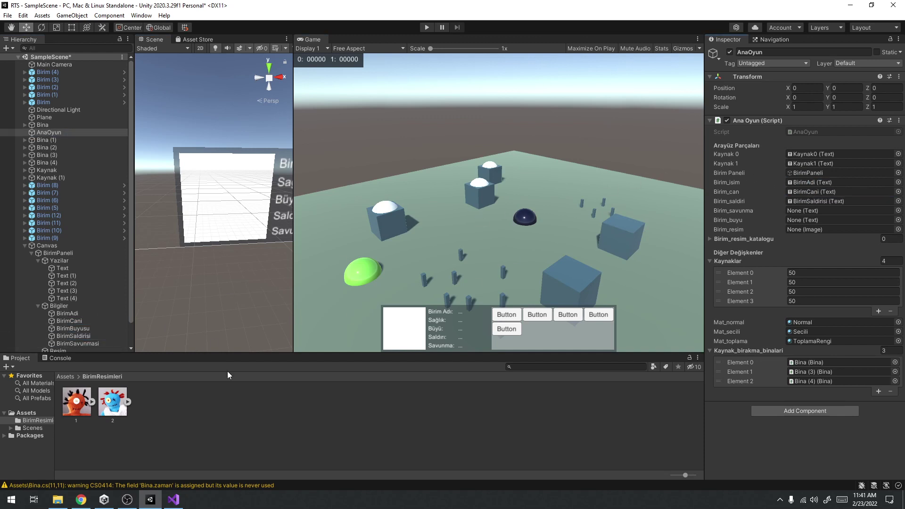
drag(78, 343, 806, 210)
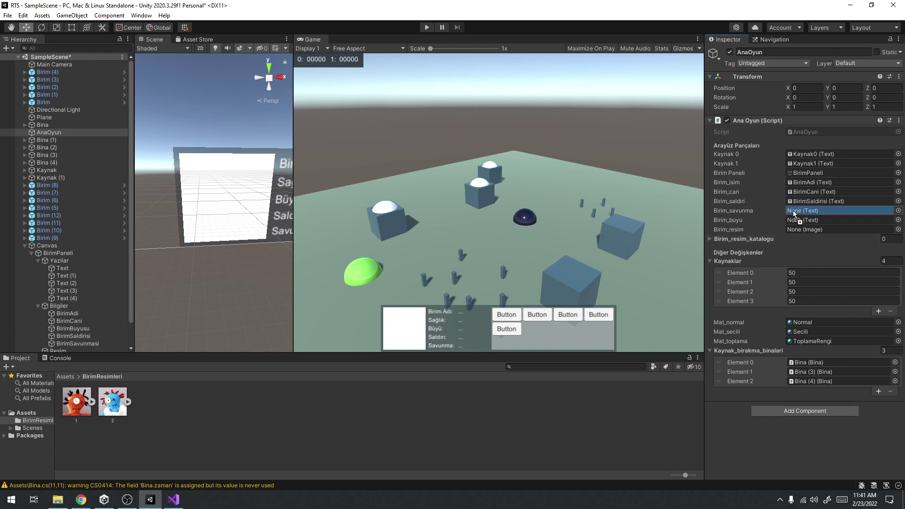
drag(73, 328, 802, 219)
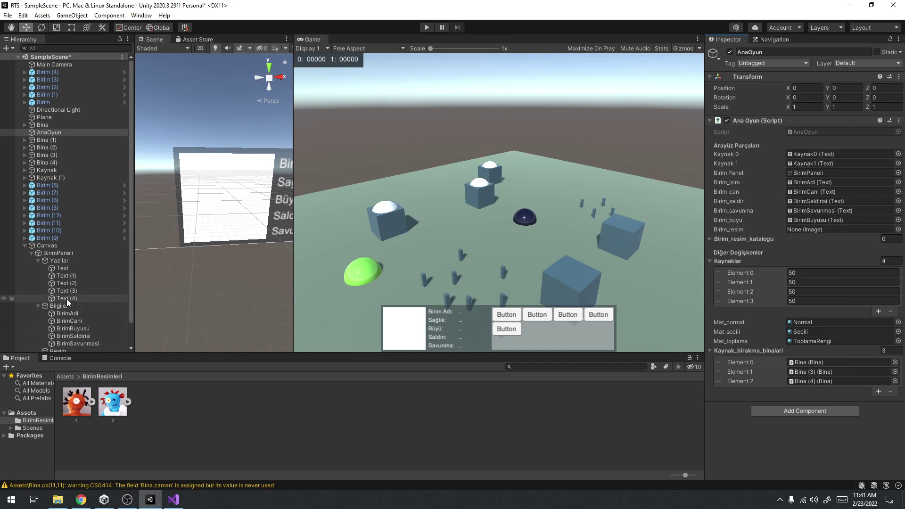
scroll(67, 304, down, 2)
click(66, 326)
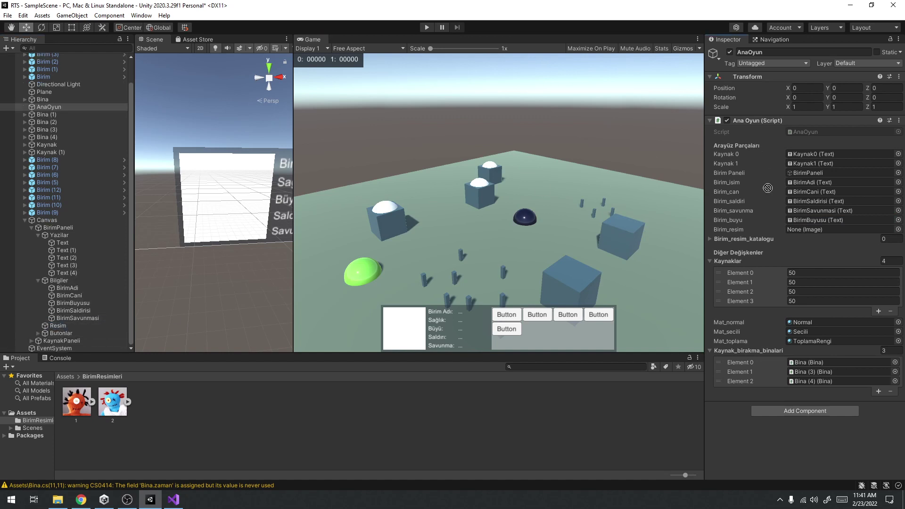
drag(66, 327, 815, 230)
Step: Set Birim_resim_katalogu's size to 2, fill it with sprites 1 and 2, and save the scene
click(713, 240)
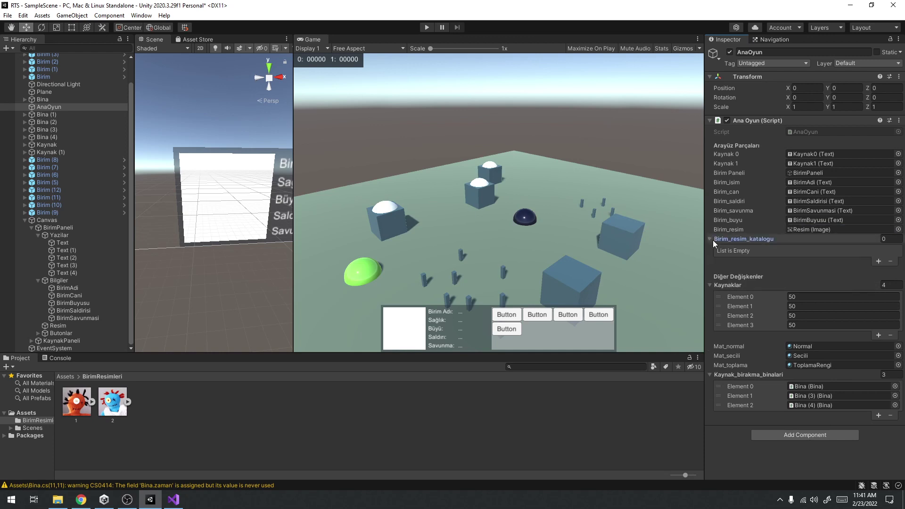
click(895, 239)
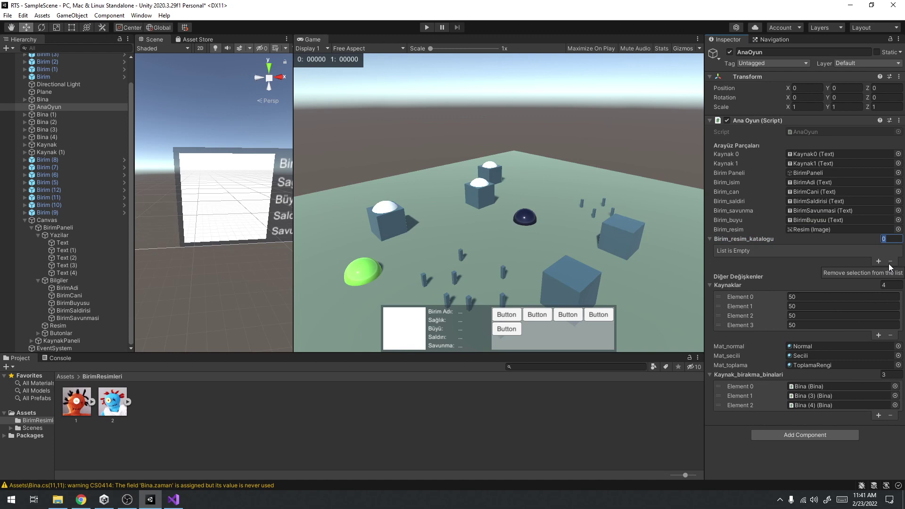
text(2)
key(Return)
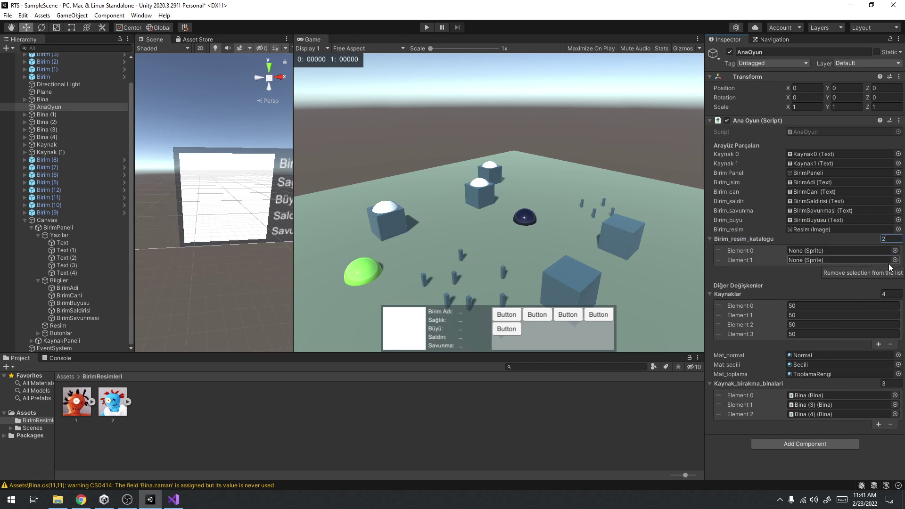
mouse_move(76, 401)
mouse_down()
mouse_move(802, 252)
mouse_move(815, 257)
mouse_up()
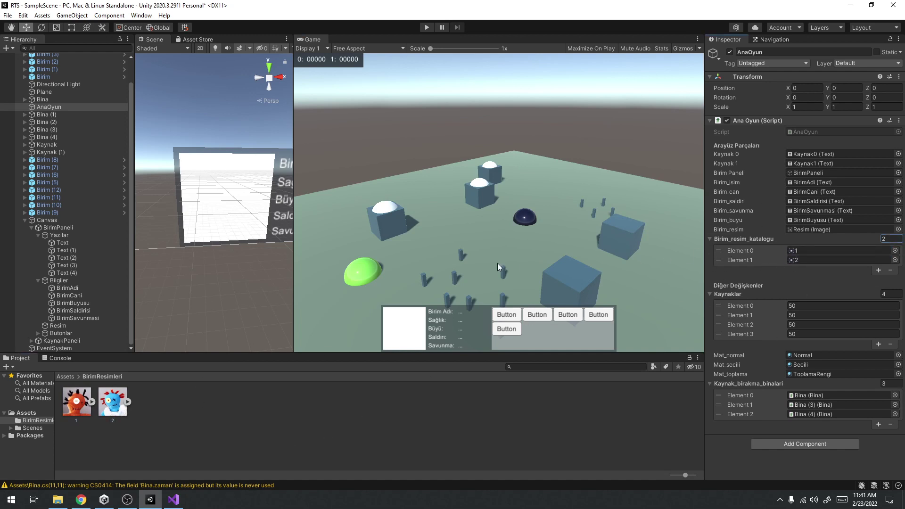
key(ctrl+s)
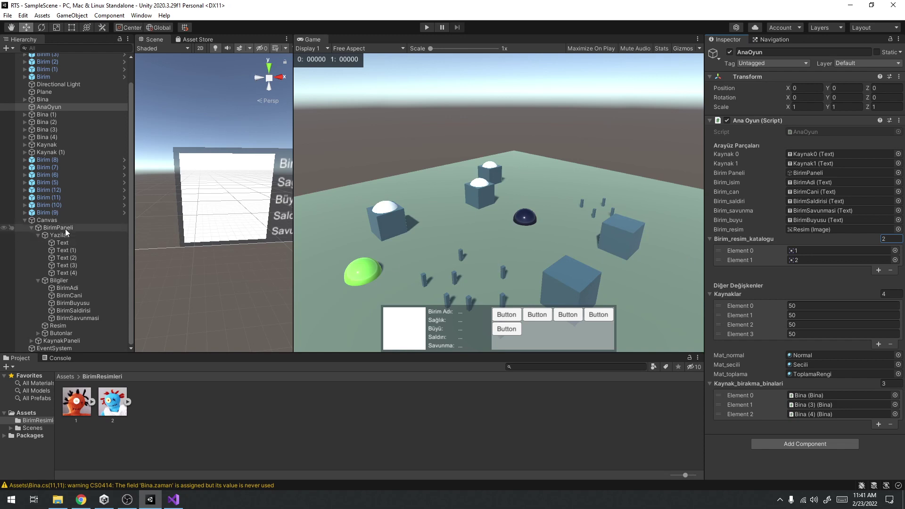
Step: Deactivate the BirimPaneli object so the unit info panel is hidden
click(58, 227)
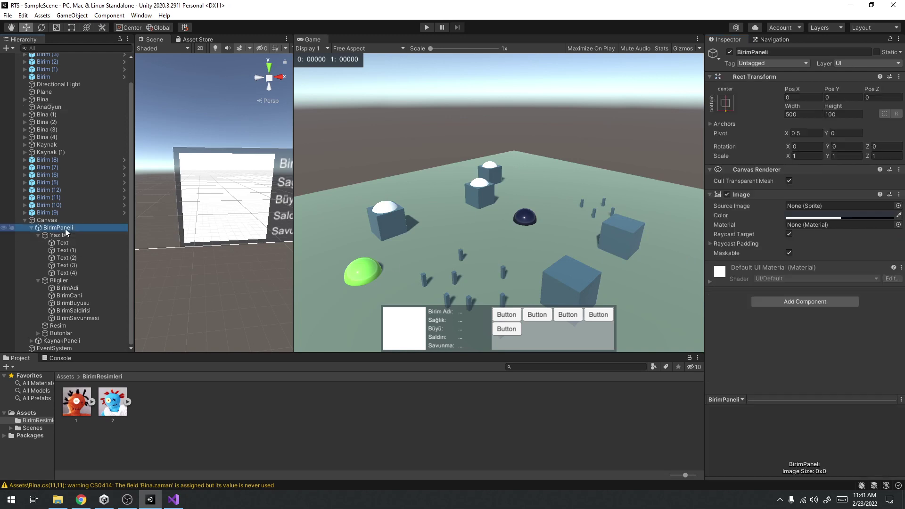
click(730, 53)
click(731, 51)
click(730, 52)
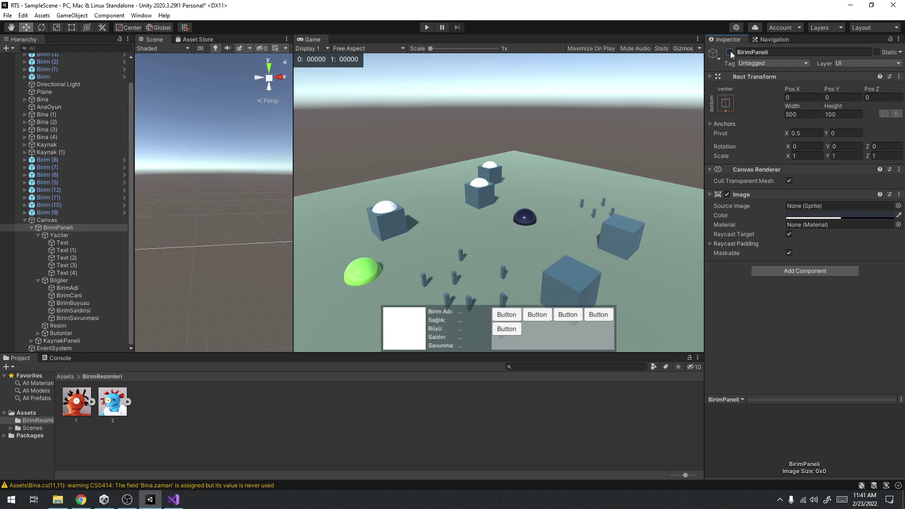
click(730, 52)
click(730, 52)
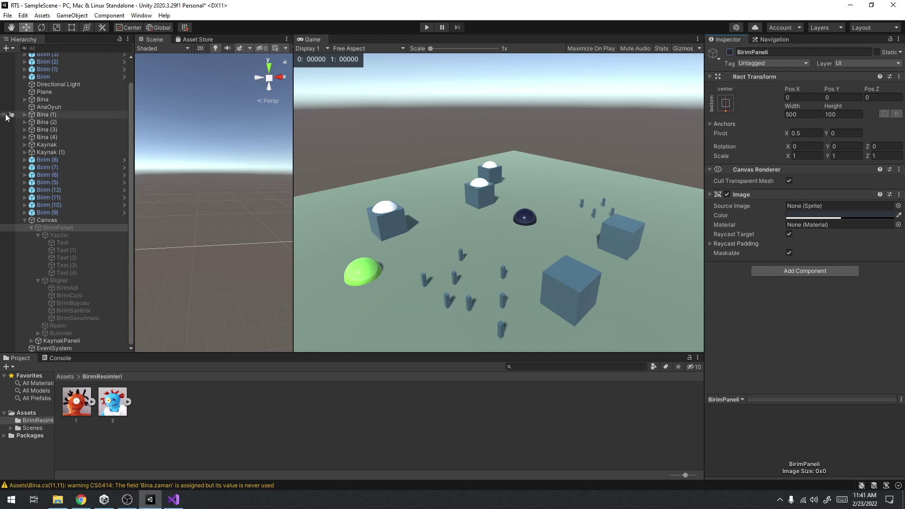
scroll(42, 113, up, 3)
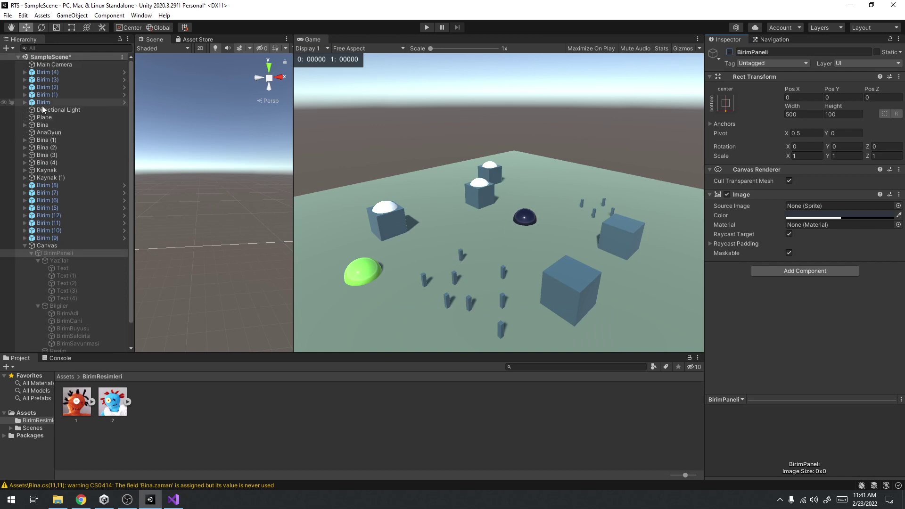
Step: Select all five Birim units and set their Isim to 'Abdik'
click(56, 73)
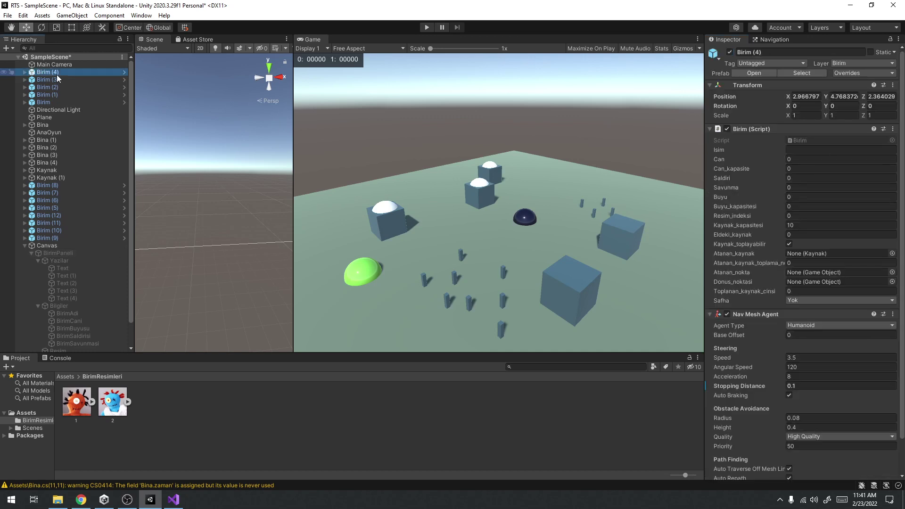
shift+click(52, 101)
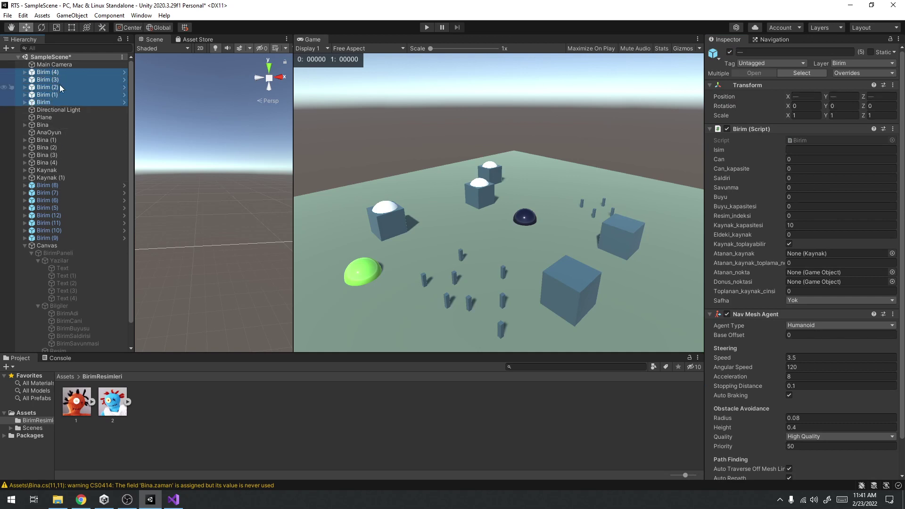
click(803, 150)
text(Ab)
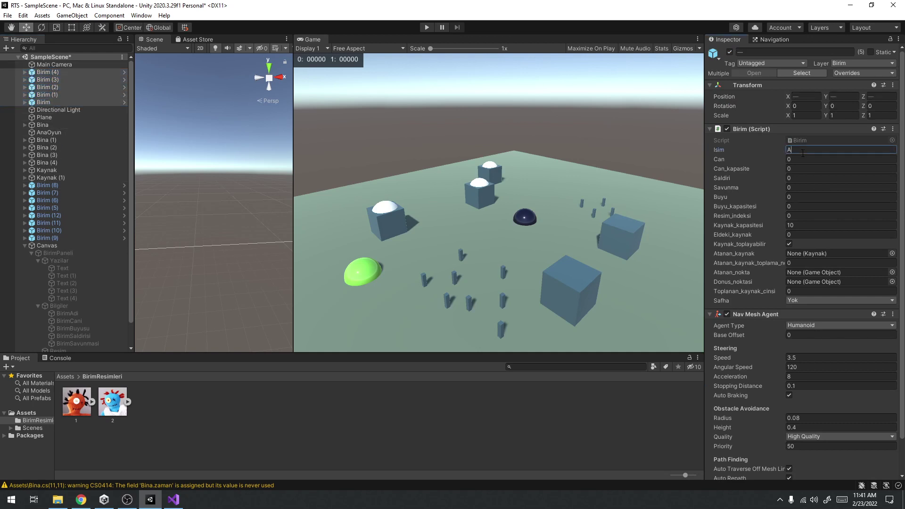
text(fik)
key(BackSpace)
key(BackSpace)
text(d)
Step: Give the units Can and Can_kapasite 30, Saldiri 5, Savunma 3, Buyu and Buyu_kapasitesi 10
click(807, 160)
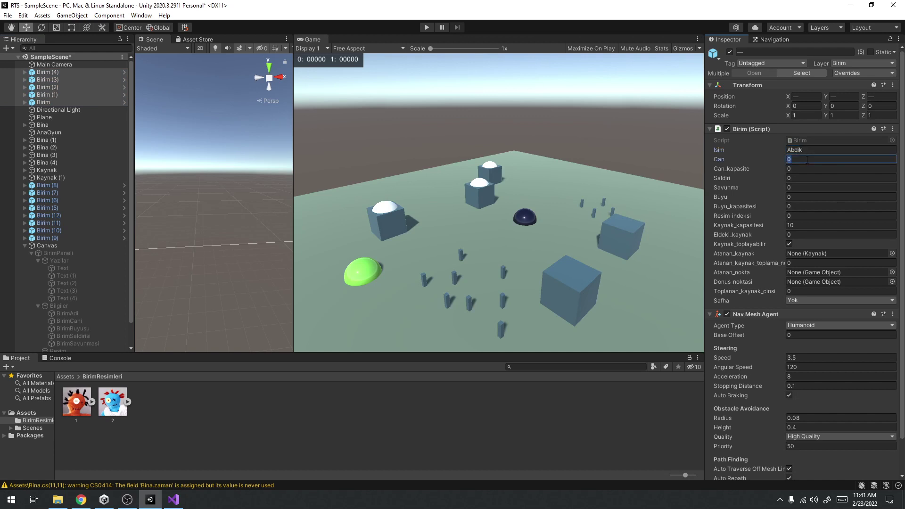
text(30)
key(Tab)
text(3)
key(Tab)
text(5)
key(Tab)
text(3)
key(Tab)
text(10)
key(Tab)
text(10)
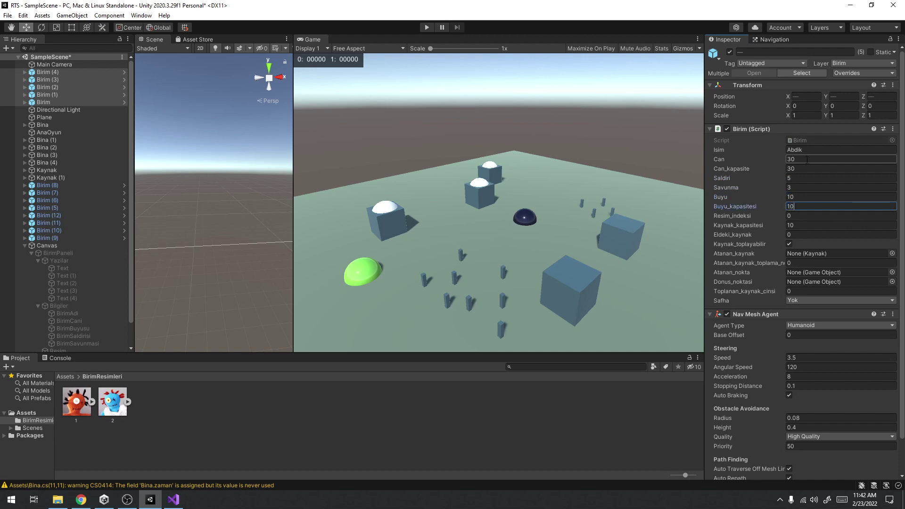
key(Tab)
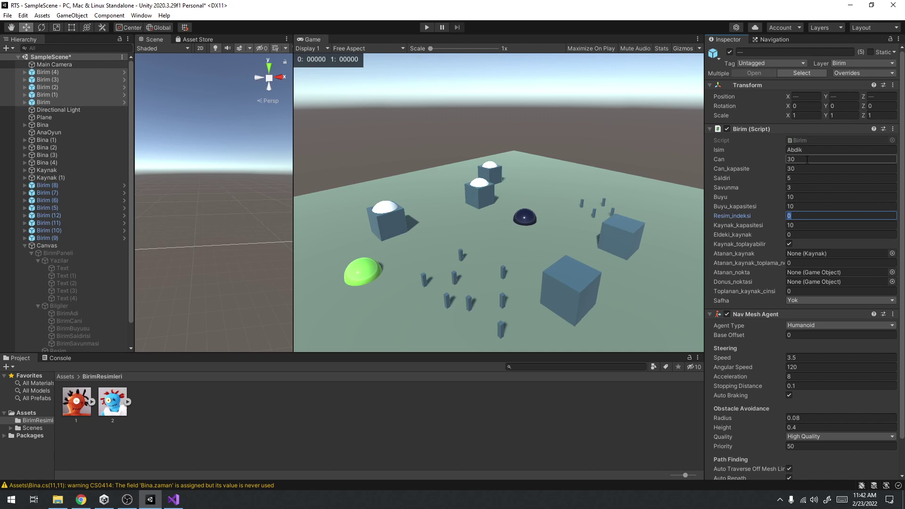
Step: Select Birim (8), widen the Scene view over the Game view, and frame the unit
click(53, 186)
shift+click(47, 238)
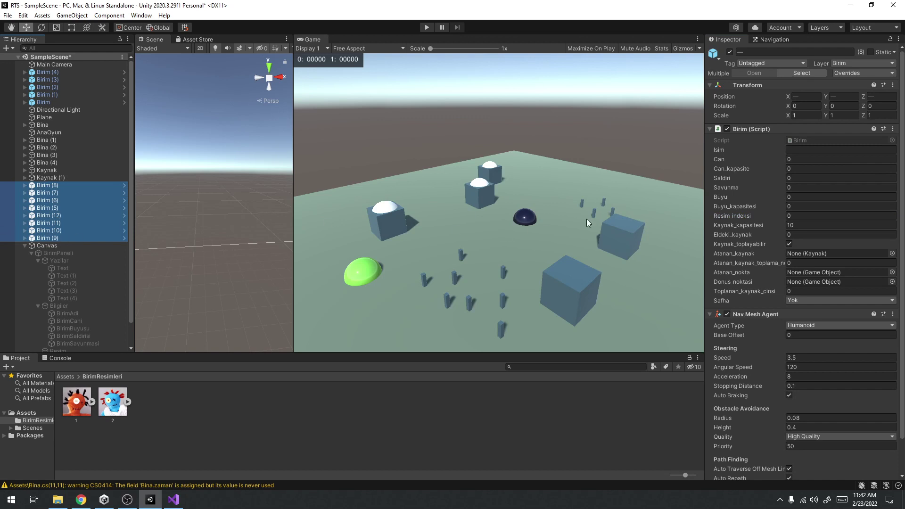
click(84, 186)
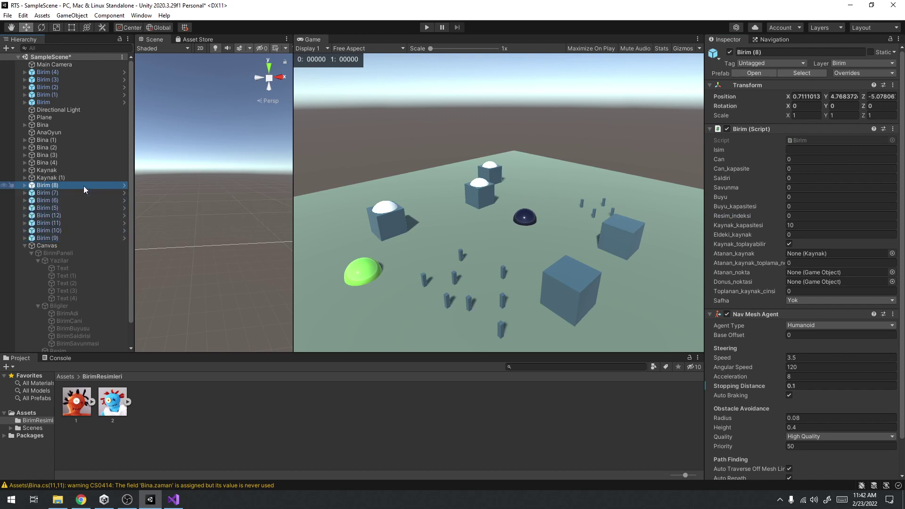
click(23, 186)
click(52, 193)
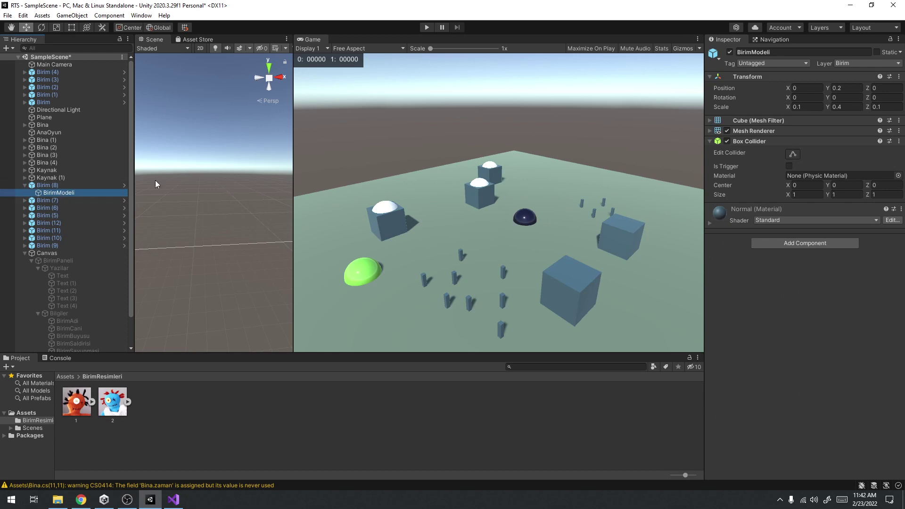
click(67, 187)
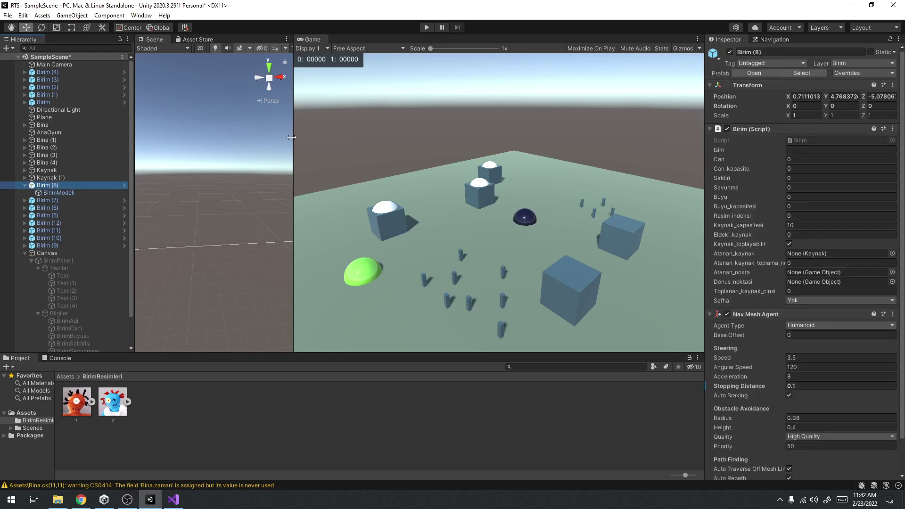
drag(291, 138, 521, 137)
key(f)
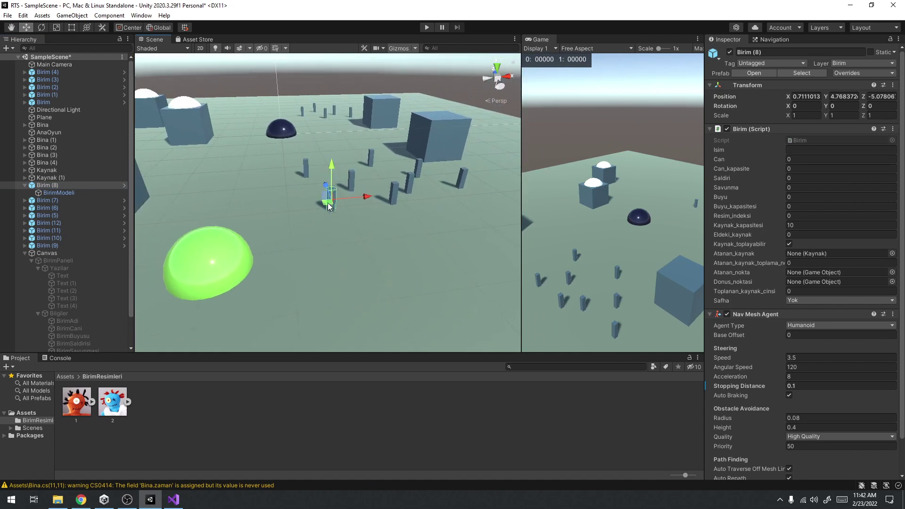
drag(329, 206, 345, 222)
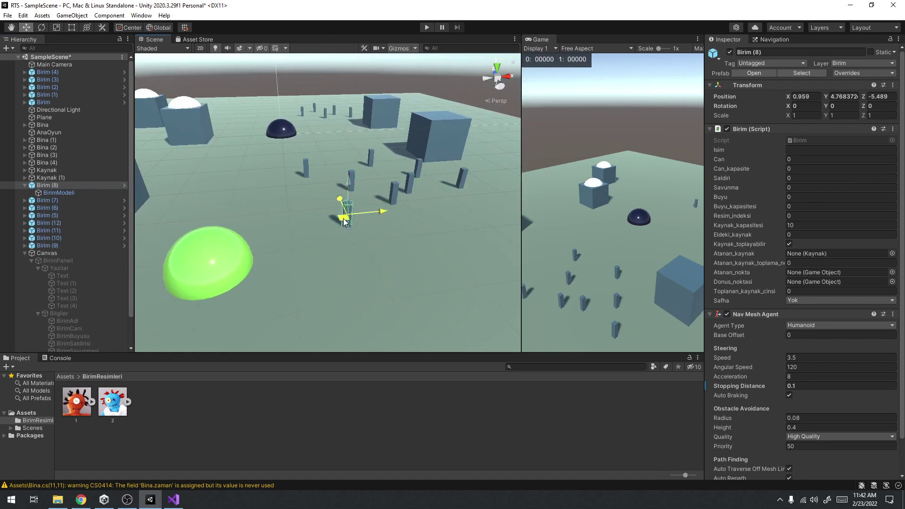
key(ctrl+z)
alt+drag(321, 213, 343, 192)
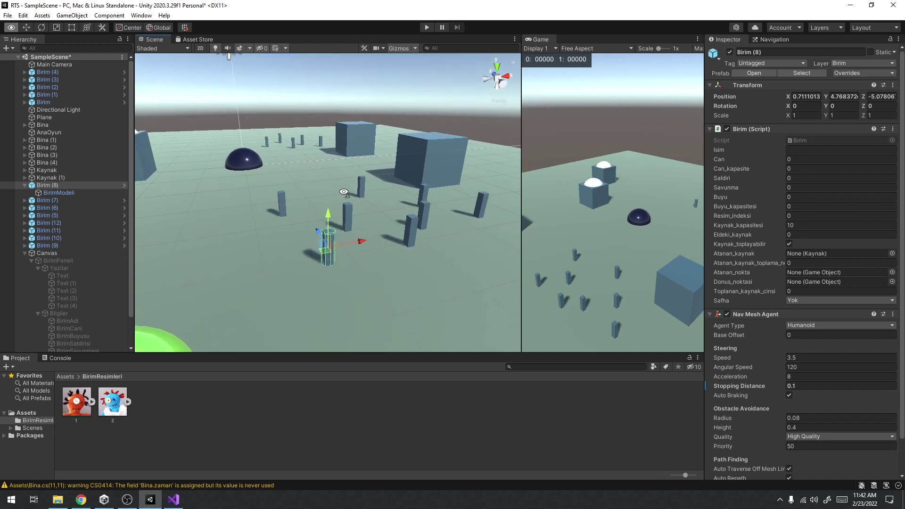
Step: Set BirimModeli's scale to X 0.15, Y 0.4, Z 0.1
click(71, 193)
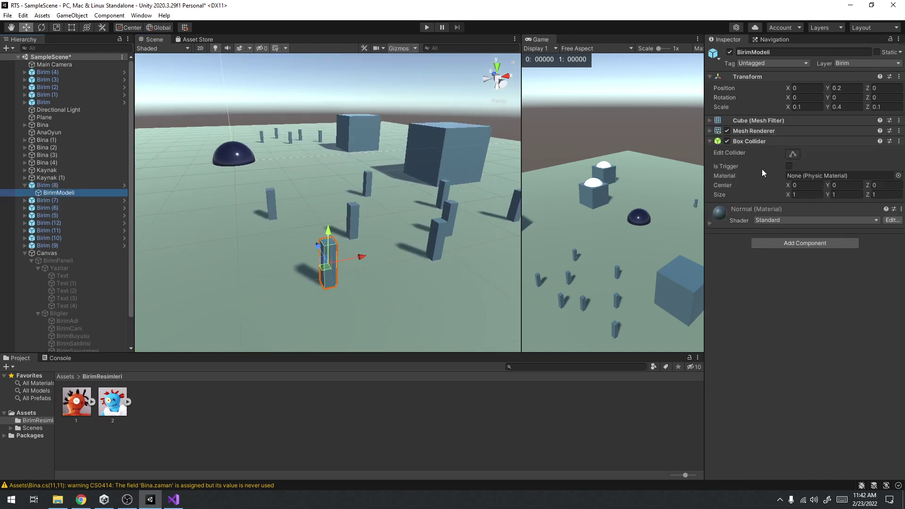
drag(787, 106, 791, 108)
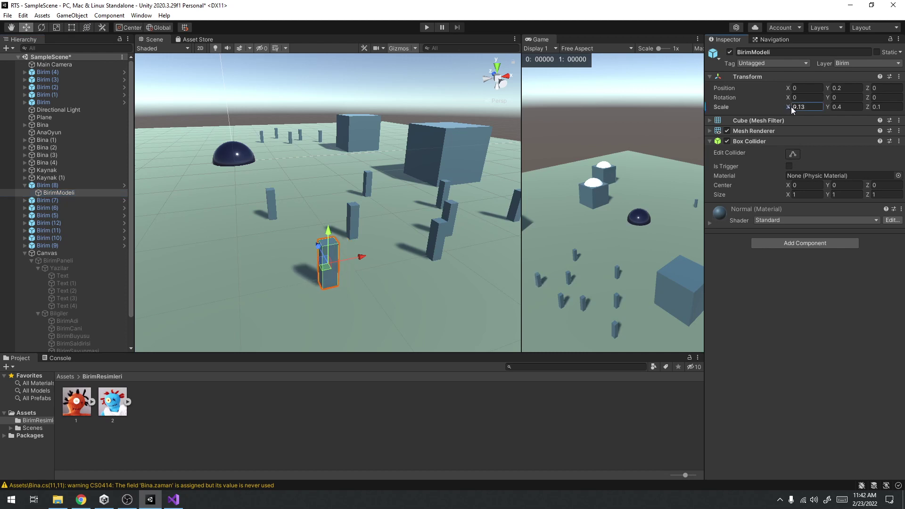
click(812, 108)
text(.15)
key(Tab)
text(.1)
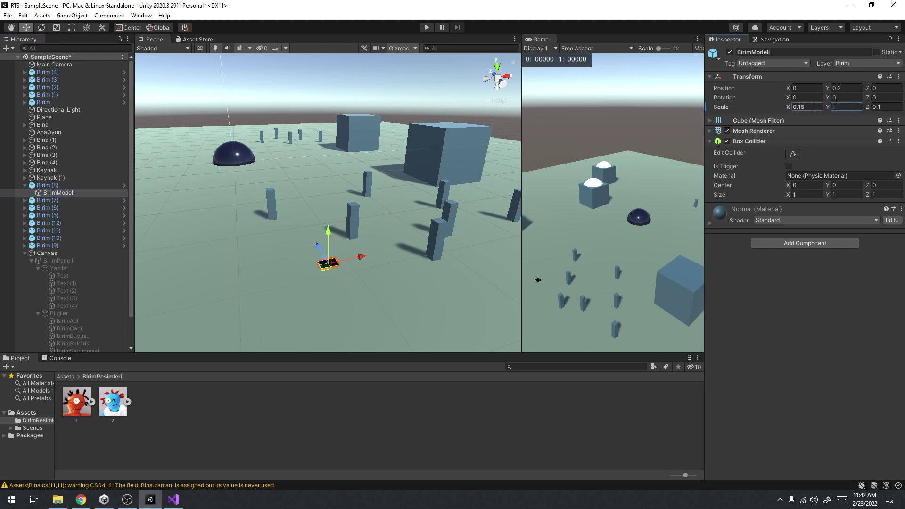
text(5)
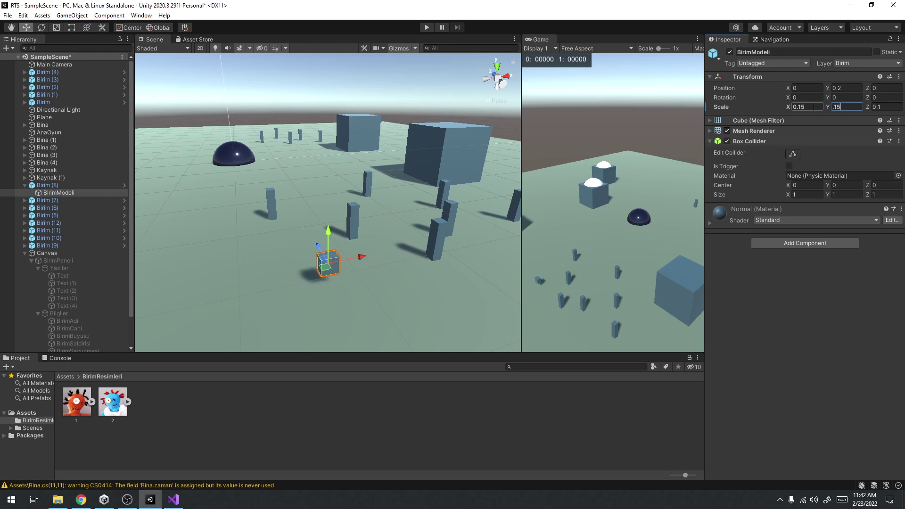
key(BackSpace)
key(BackSpace)
key(BackSpace)
text(0.4)
key(Tab)
text(.1)
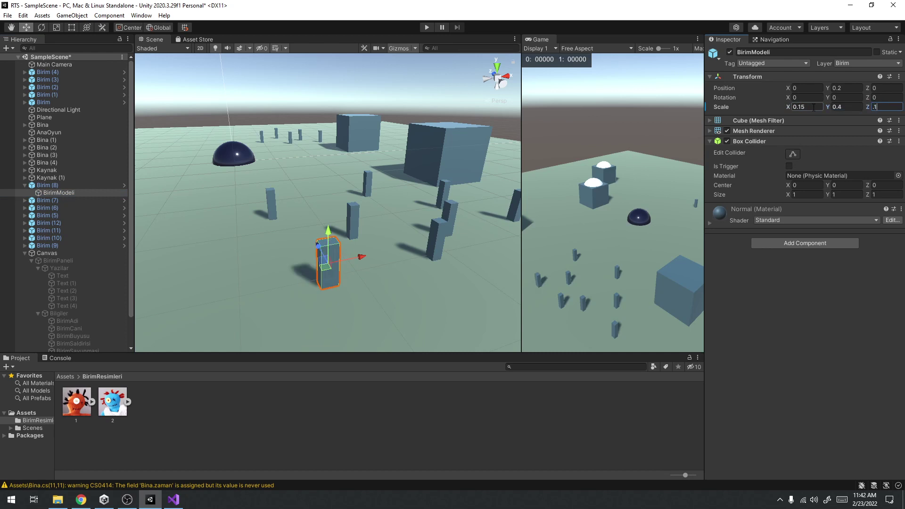
text(5)
click(93, 188)
click(81, 193)
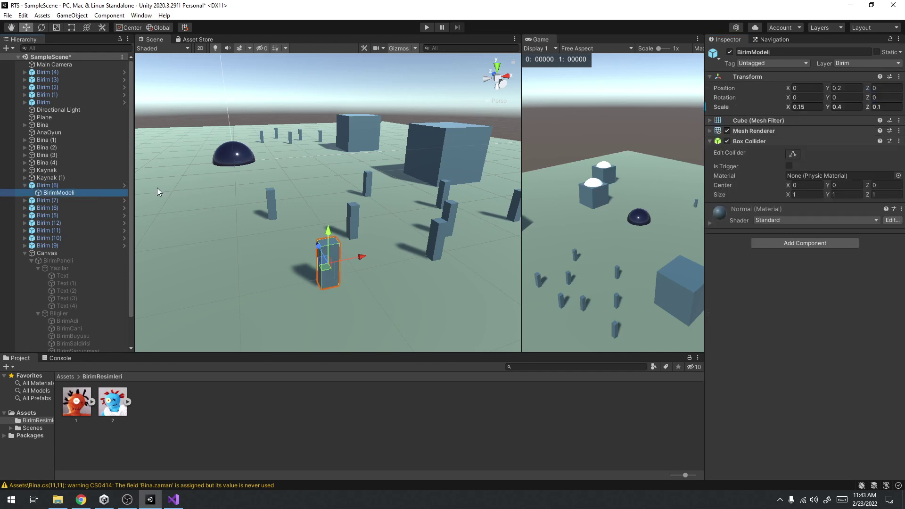
Step: Add a Cylinder 3D object as a child of Birim (8)
click(63, 188)
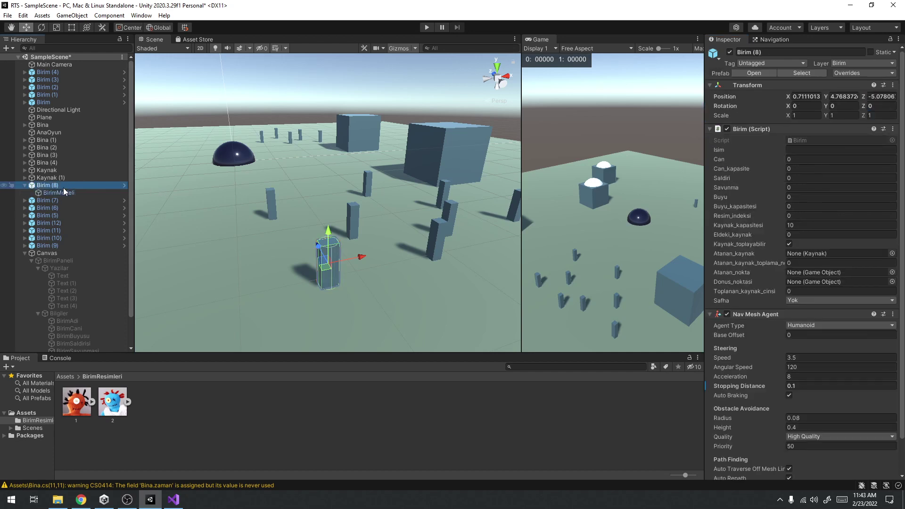
right_click(58, 188)
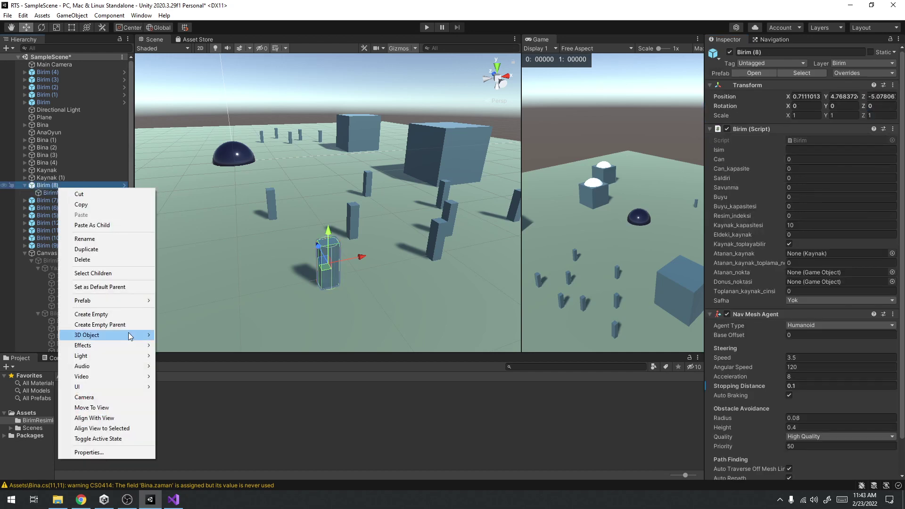
mouse_move(108, 335)
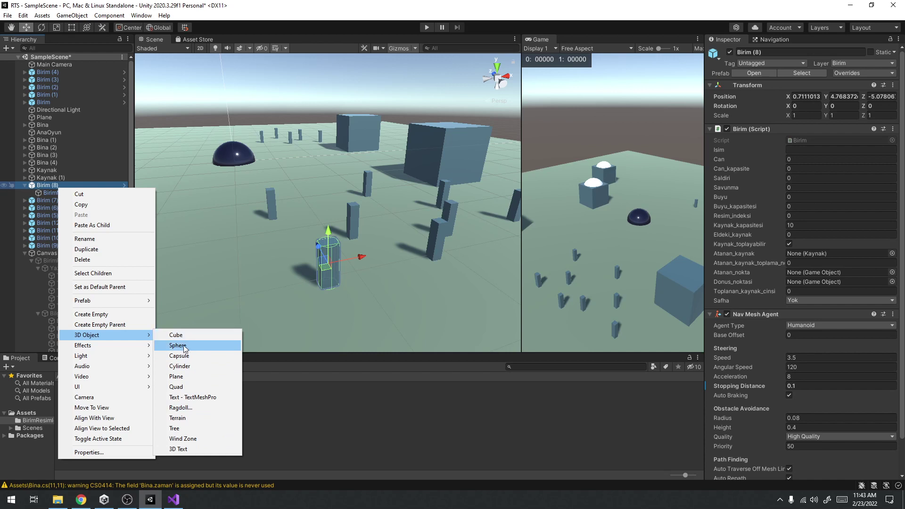
click(188, 369)
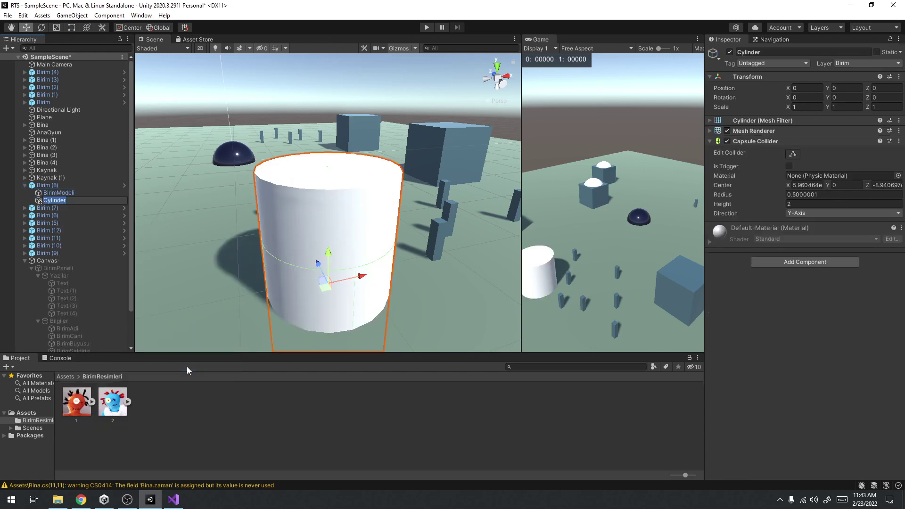
click(845, 107)
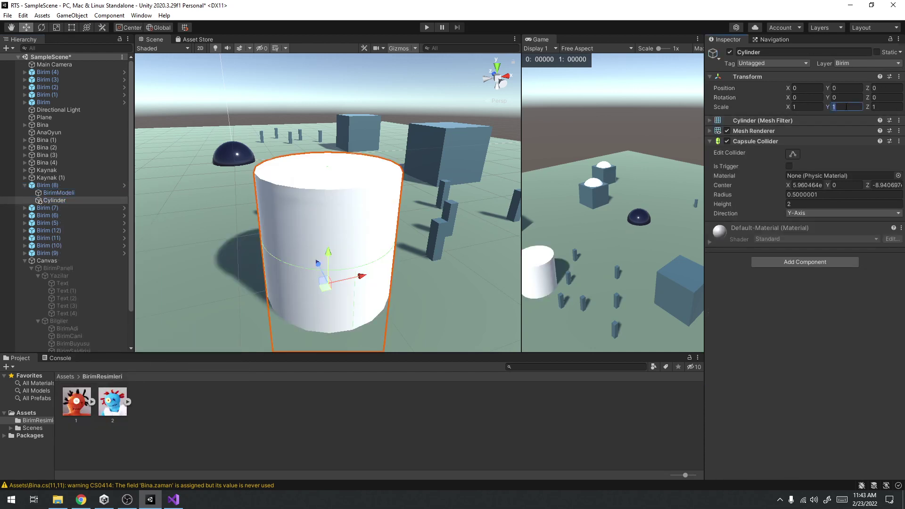
text(.4)
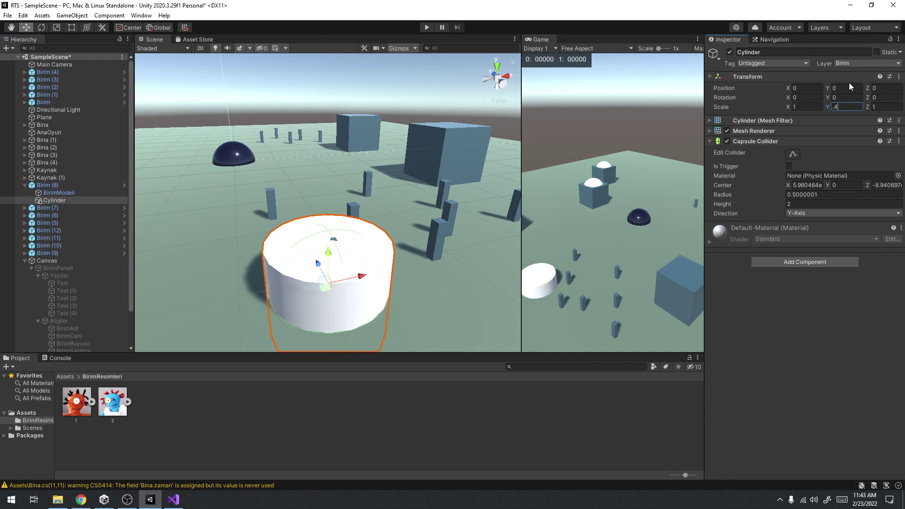
Step: Copy BirimModeli's Transform component and paste its values onto the Cylinder
click(59, 193)
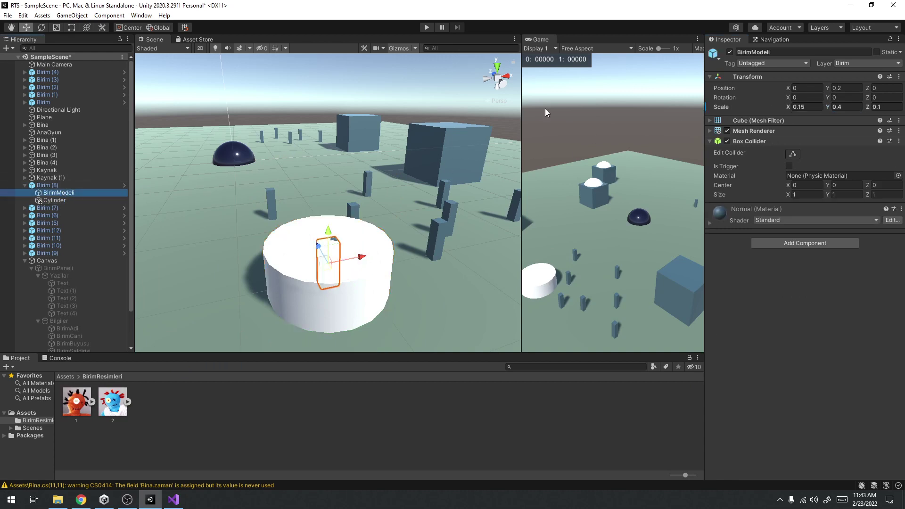
click(899, 76)
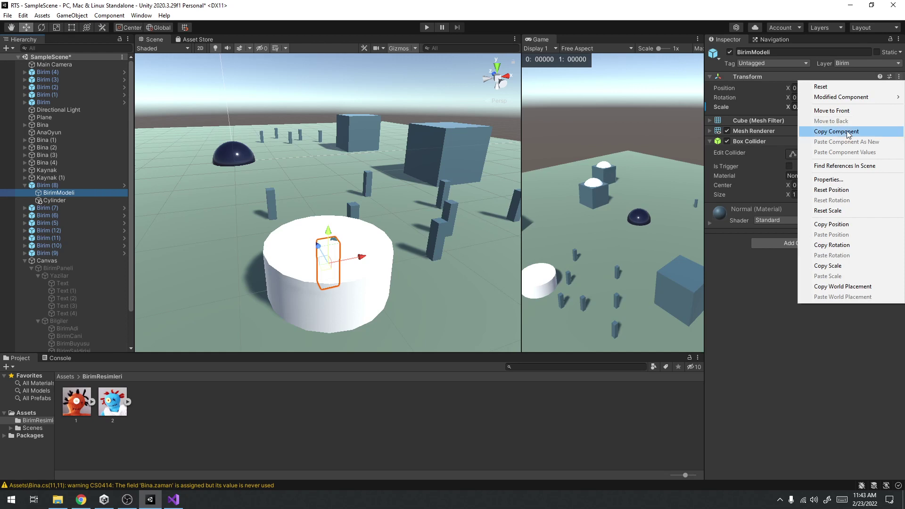
click(830, 127)
click(61, 201)
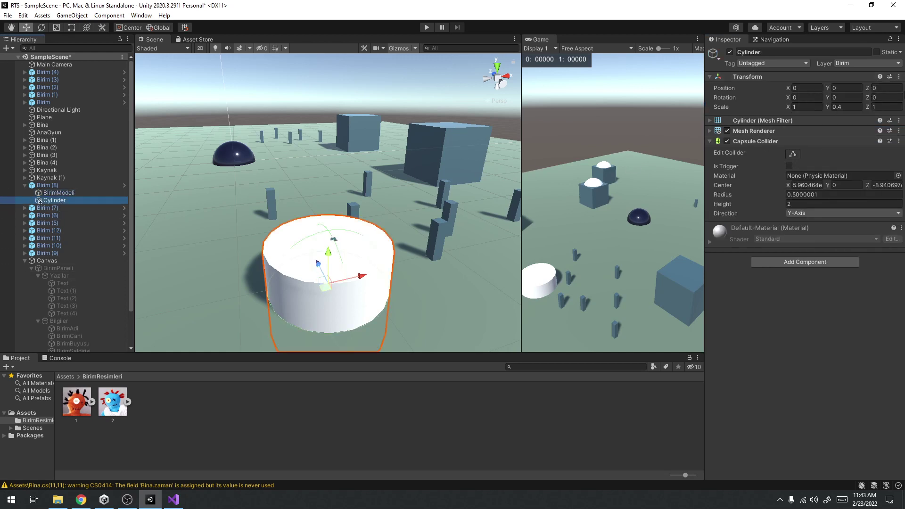
click(899, 76)
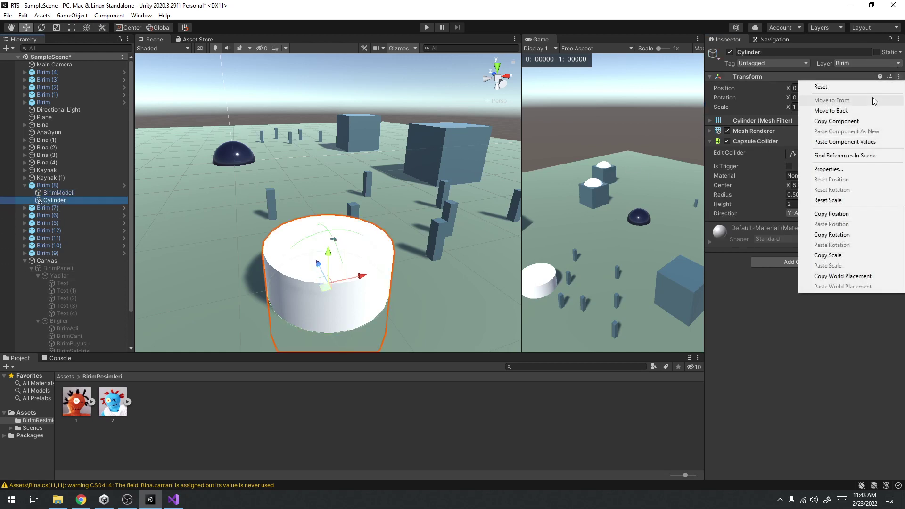
click(855, 141)
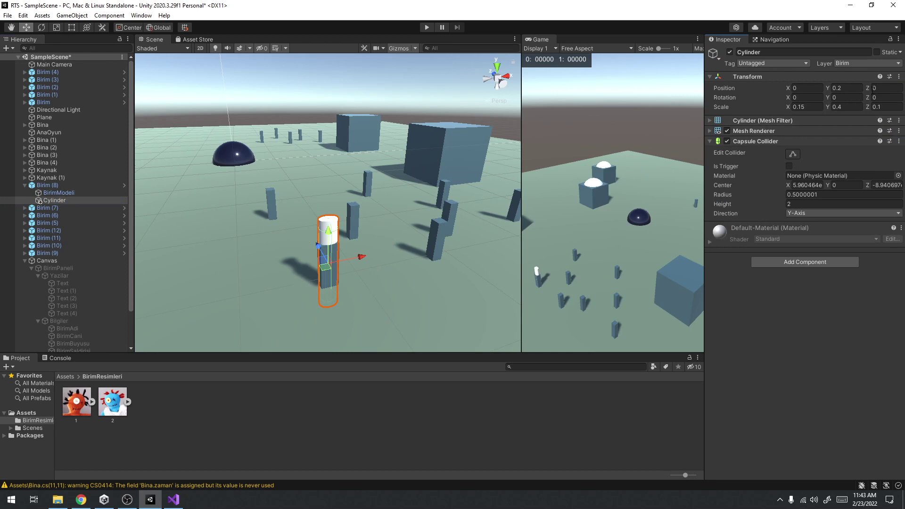
Step: Compare the Cylinder with BirimModeli and try raising the cylinder, then undo it
text(5)
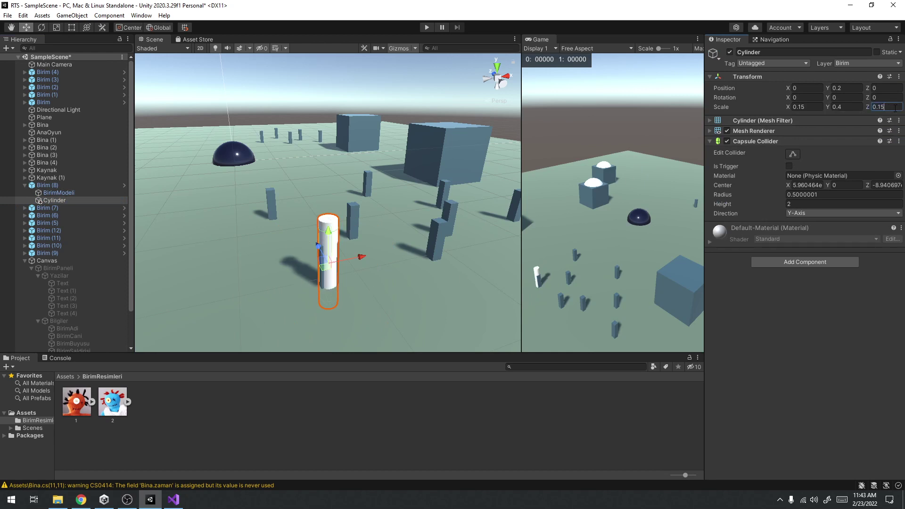
click(51, 194)
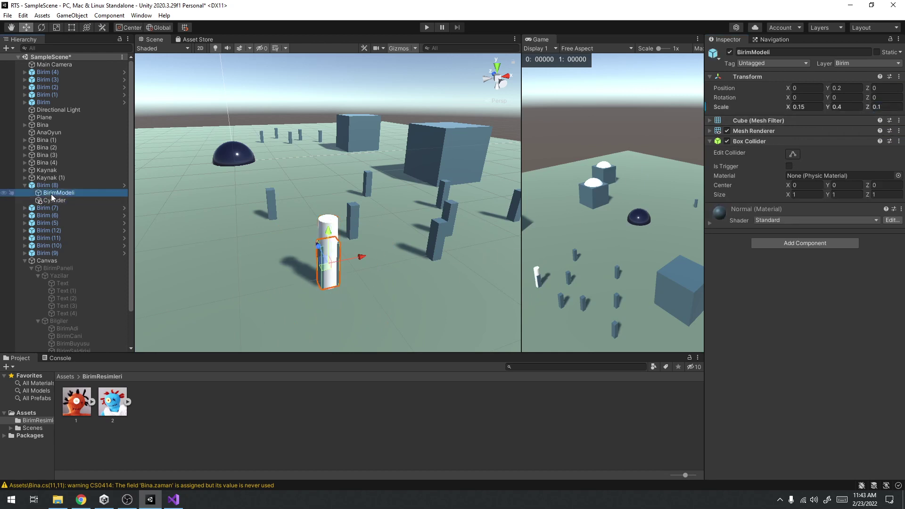
click(53, 200)
click(55, 193)
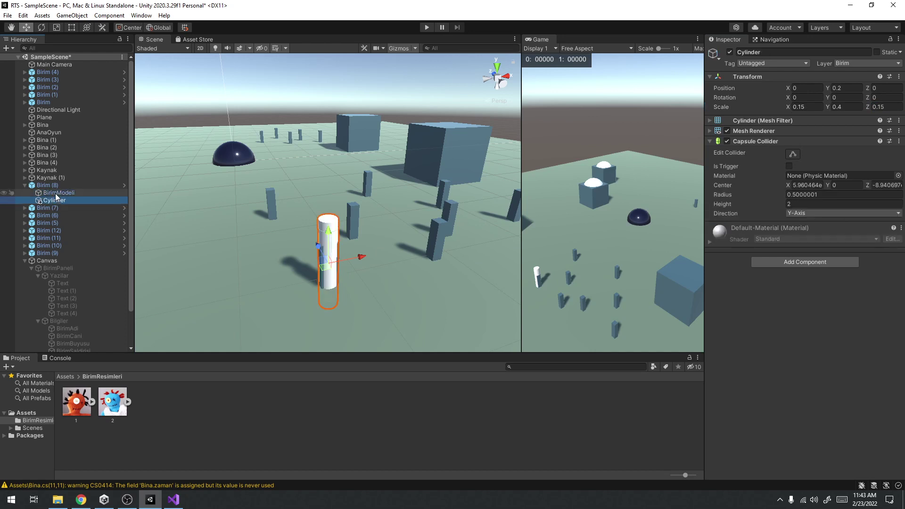
click(55, 201)
click(55, 193)
click(53, 201)
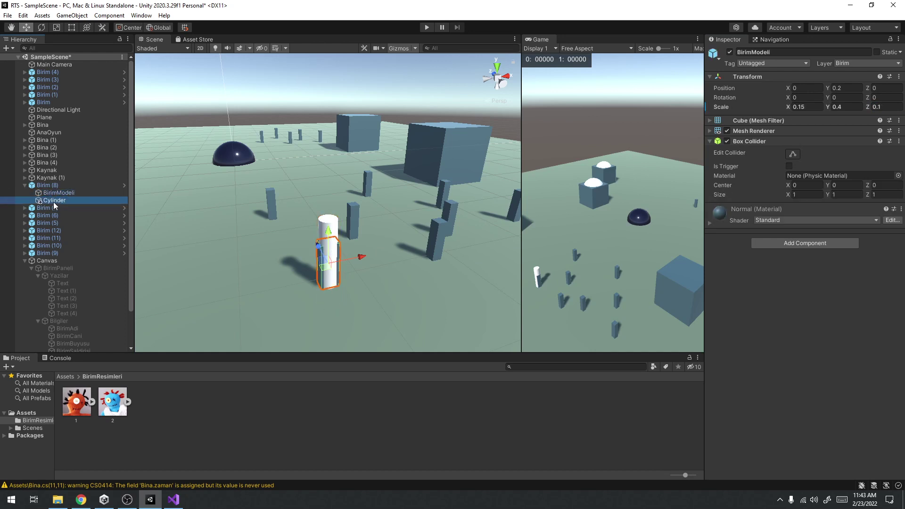
drag(329, 232, 334, 149)
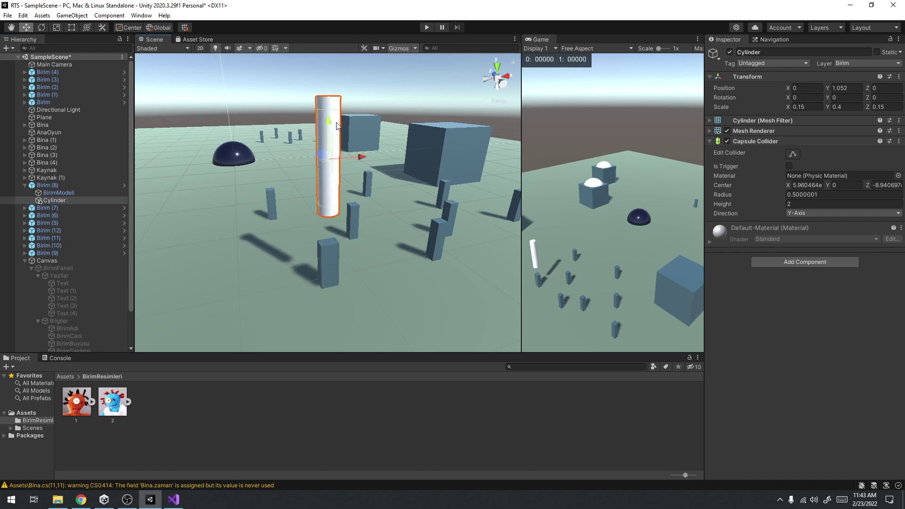
key(ctrl+z)
Step: Check Birim (8)'s children and try moving the unit left, then undo the move
click(55, 193)
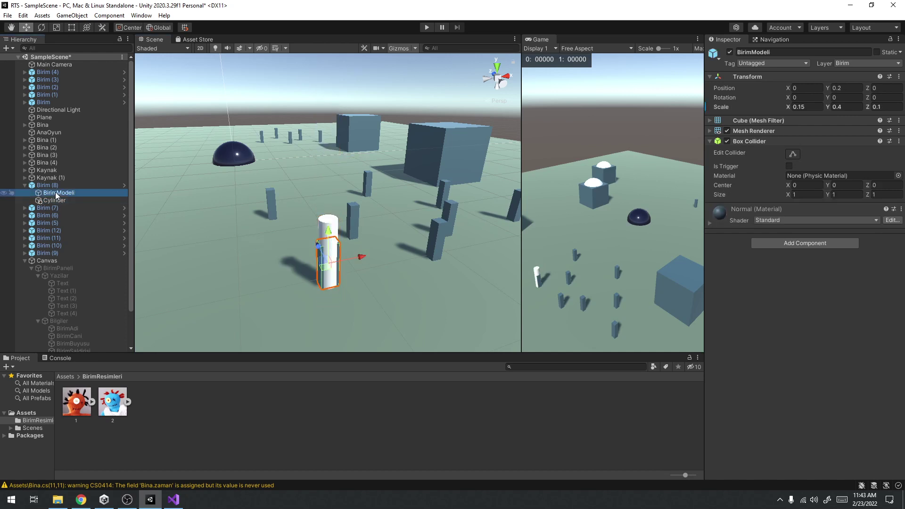
click(55, 198)
click(55, 192)
click(53, 201)
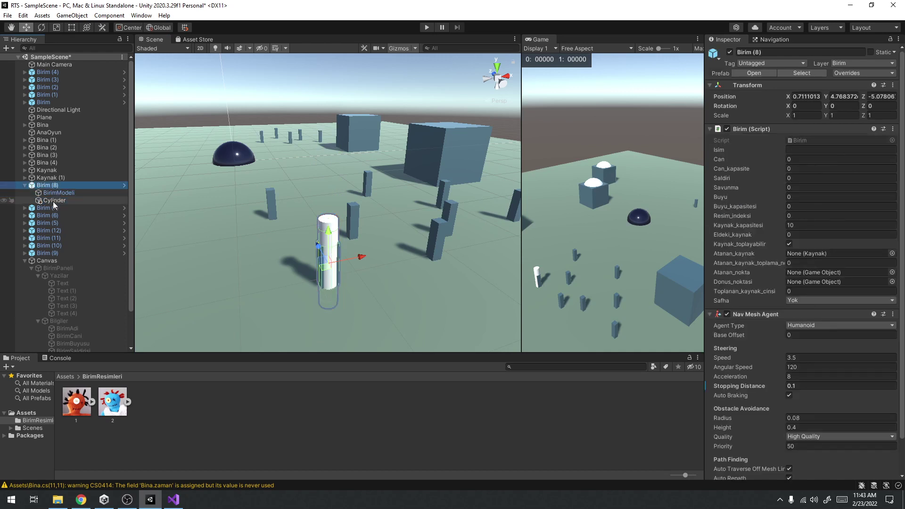
click(57, 193)
click(58, 187)
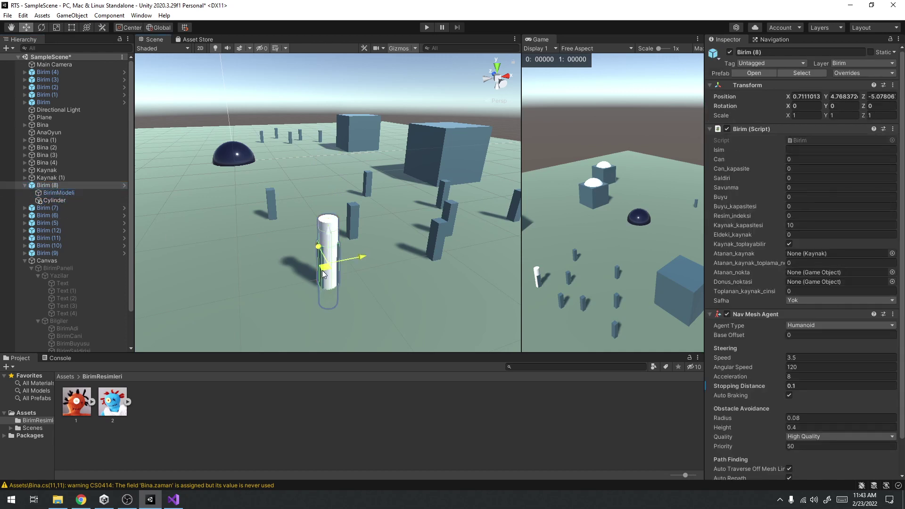
drag(321, 271, 286, 267)
key(ctrl+z)
Step: Temporarily deactivate BirimModeli to inspect the Cylinder's collider, then reactivate it
click(83, 194)
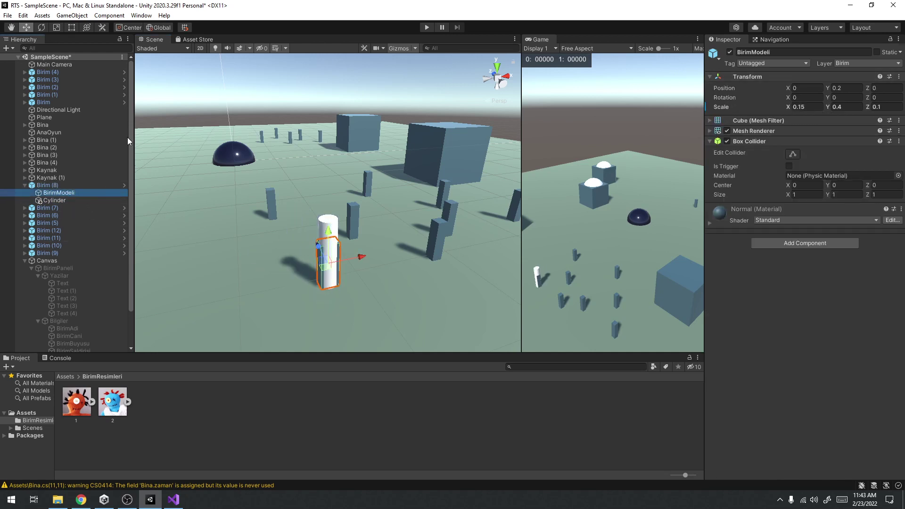
click(729, 52)
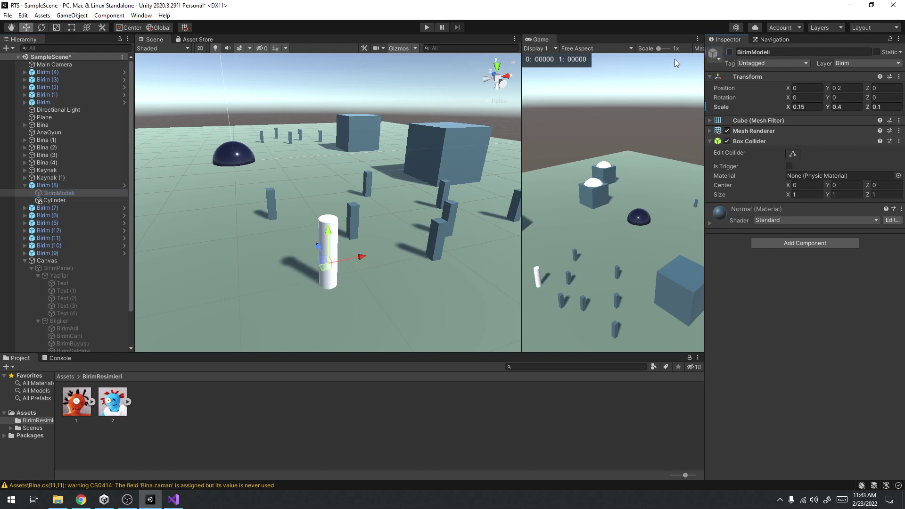
click(61, 202)
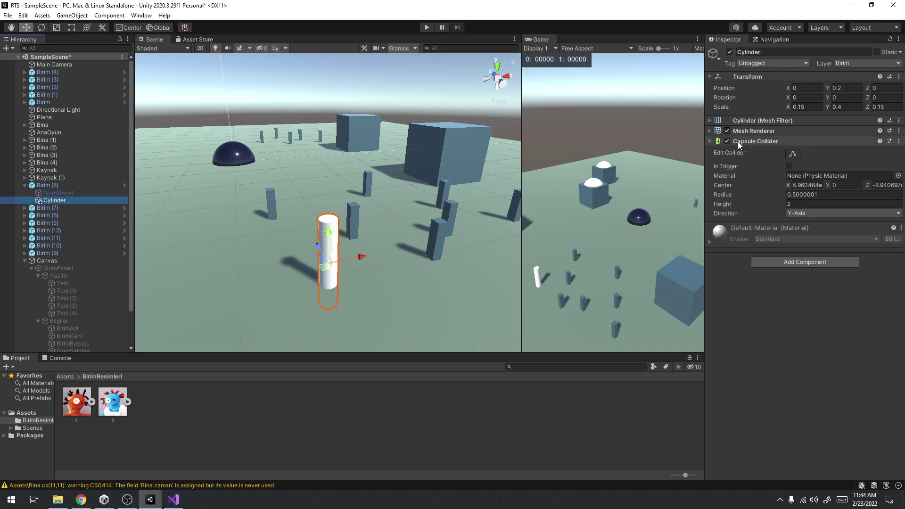
click(80, 193)
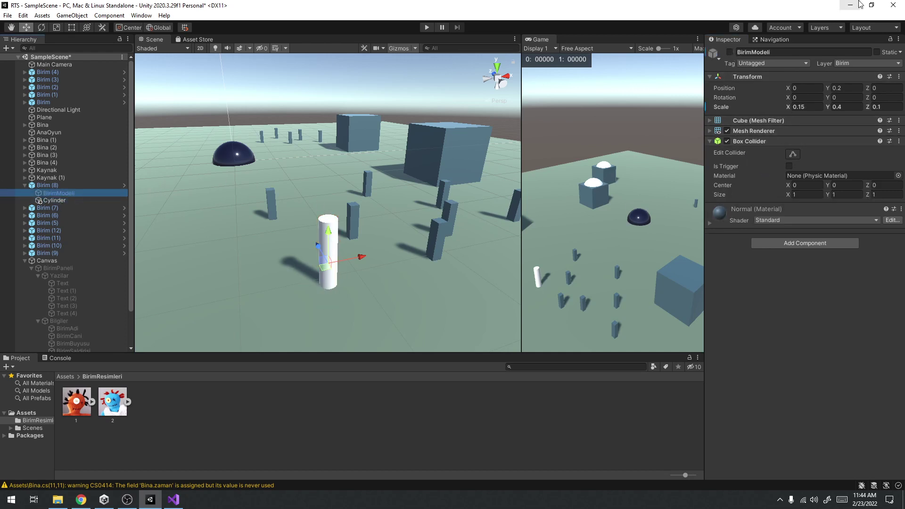
click(730, 52)
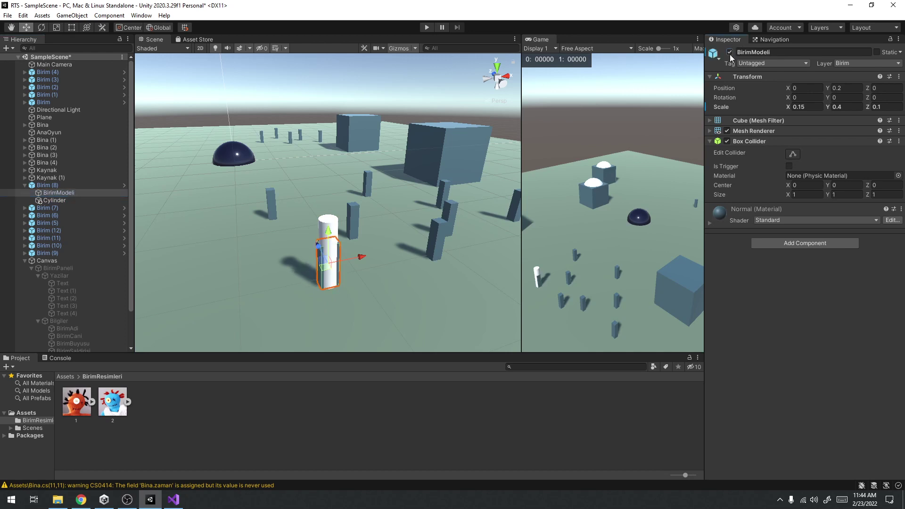
Step: Compare the Cylinder, BirimModeli and Birim (7), ending with the Cylinder selected
click(66, 201)
click(67, 200)
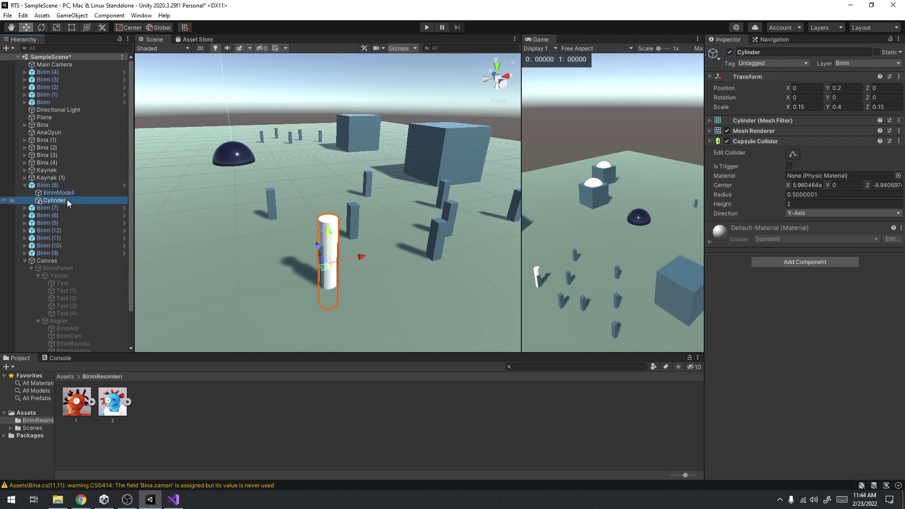
click(67, 192)
click(66, 200)
click(64, 193)
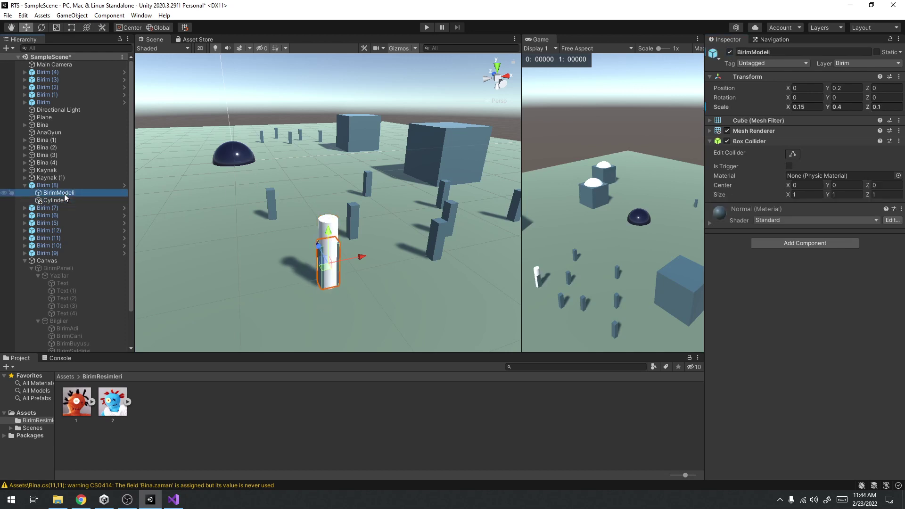
click(64, 201)
click(62, 194)
click(61, 207)
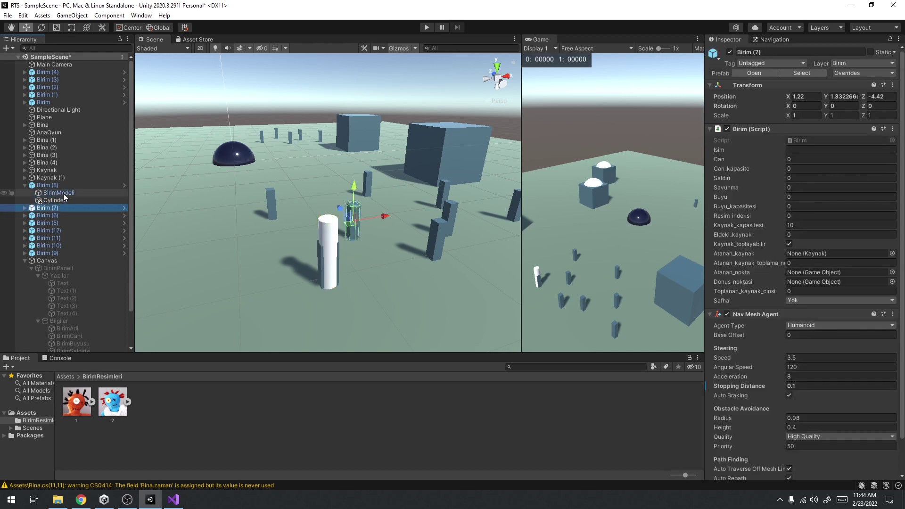
click(64, 200)
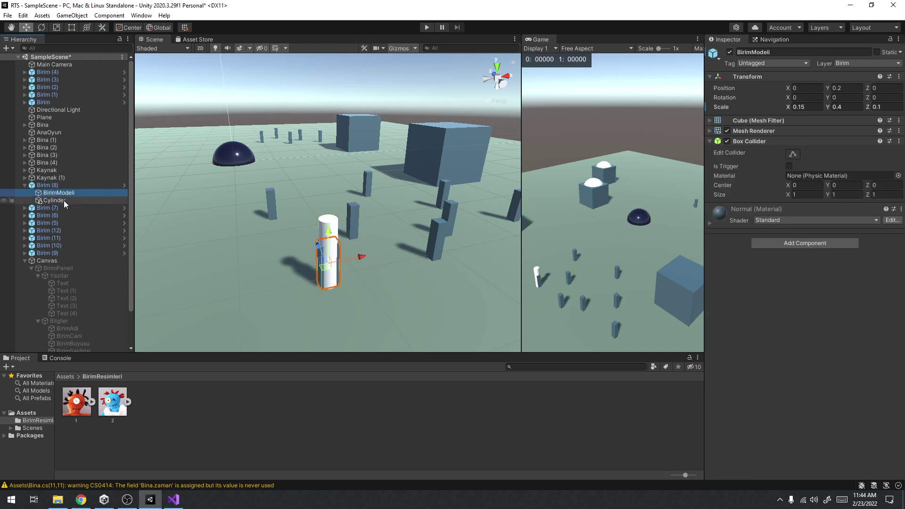
Step: Set the Cylinder's Y scale to 0.2 and its Y position to 0.2
click(835, 88)
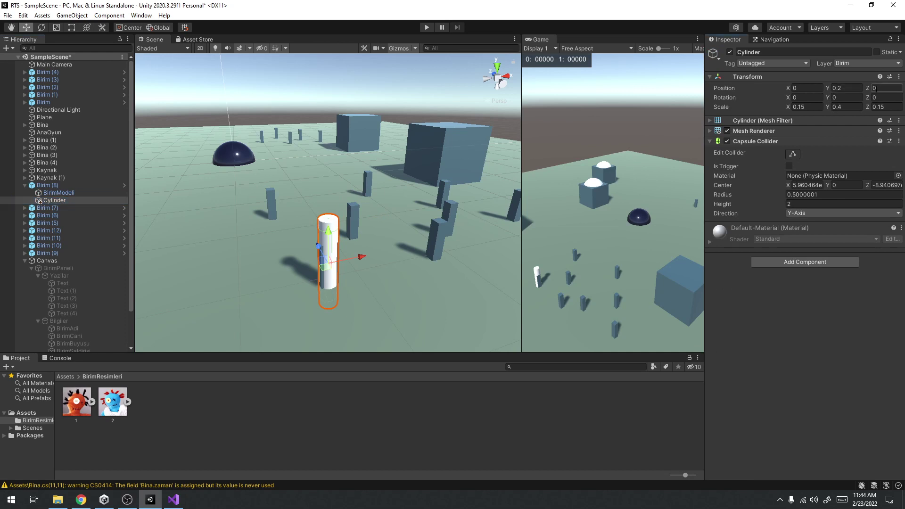
drag(833, 92, 836, 89)
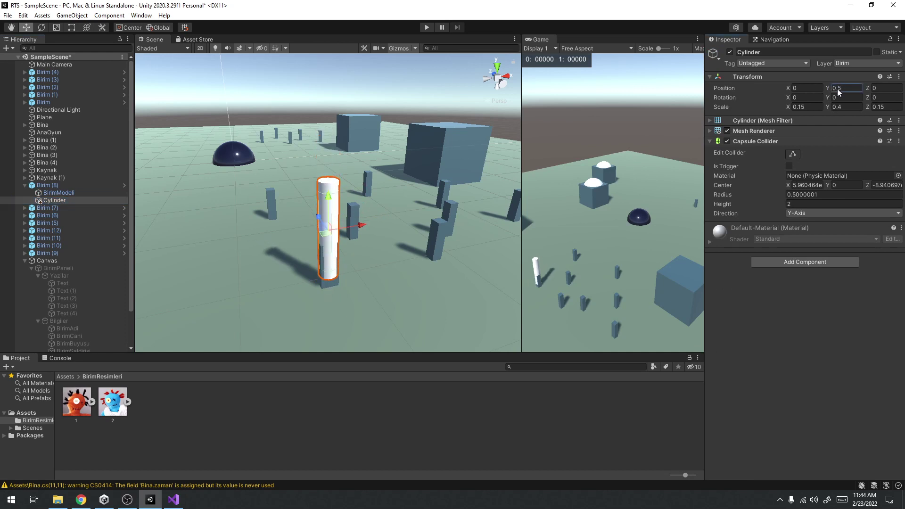
text(0.38)
double_click(853, 89)
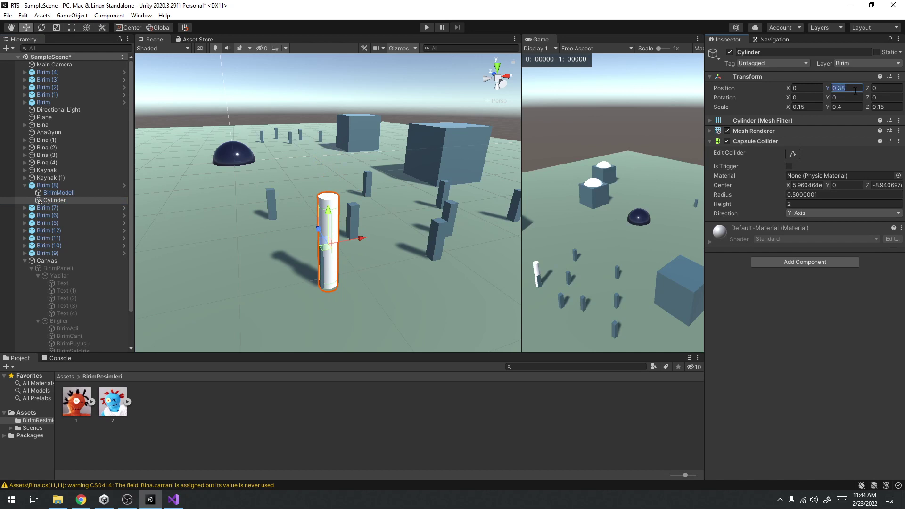
text(.4)
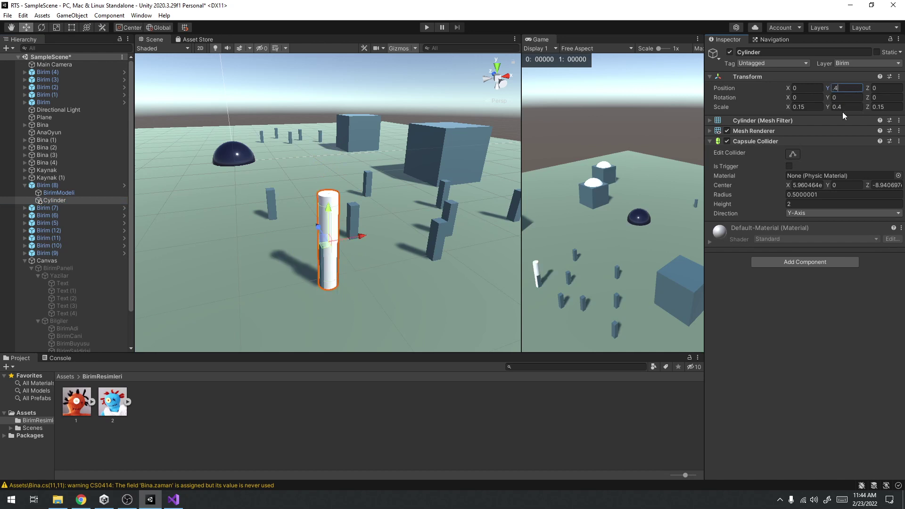
click(850, 108)
text(.2)
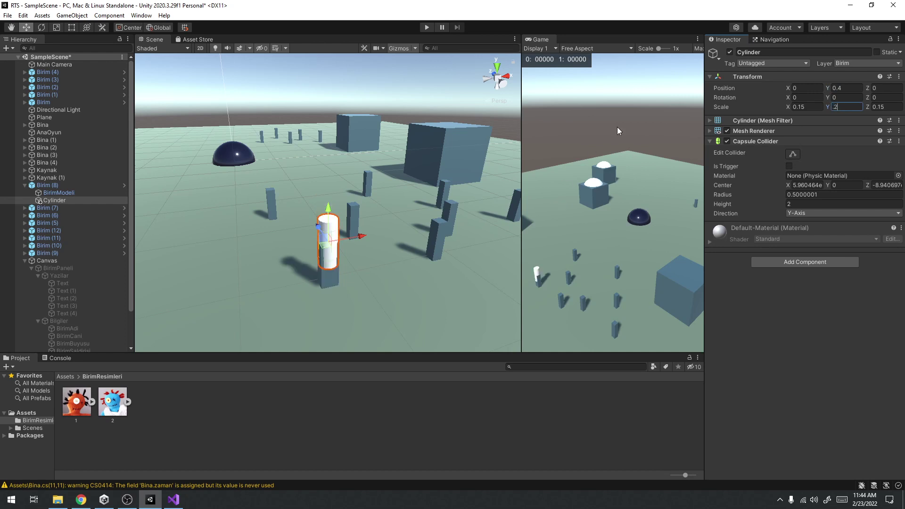
click(847, 88)
text(.2)
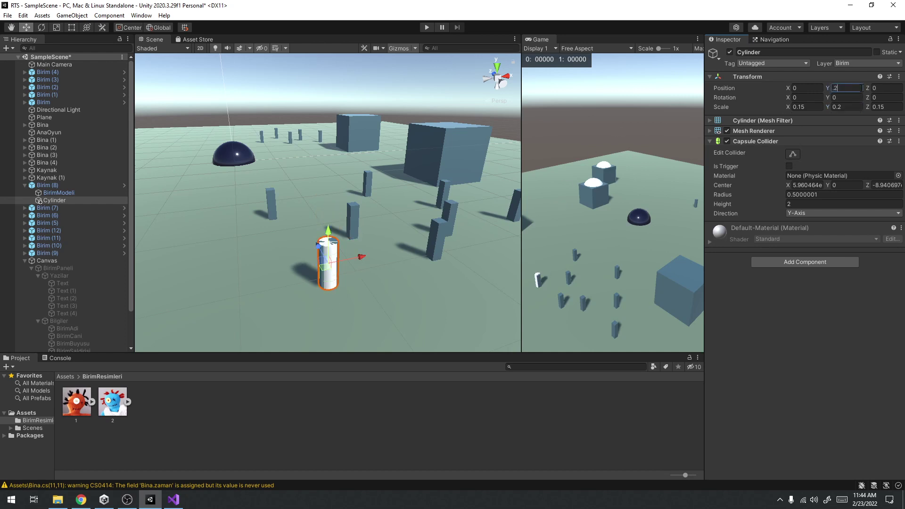
Step: Attempt to delete BirimModeli, cancel the prefab restructure warning, and return to the Assets folder
click(58, 194)
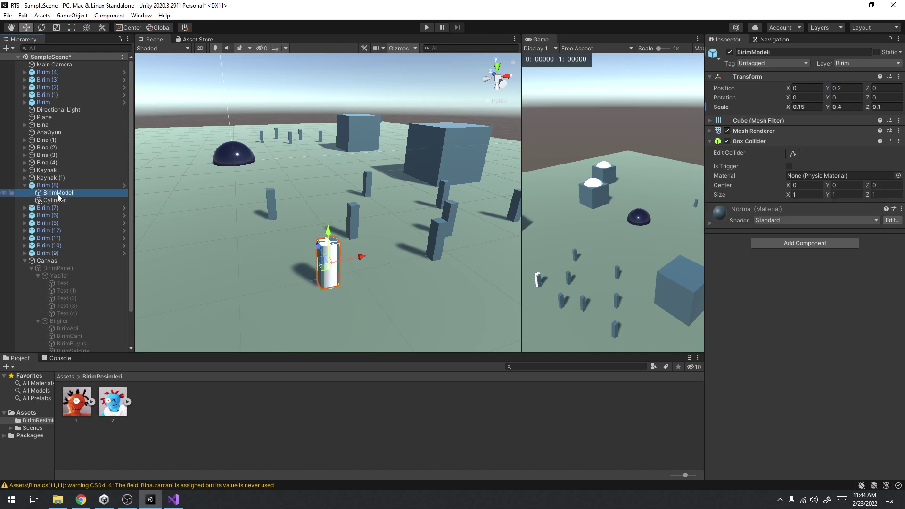
click(47, 186)
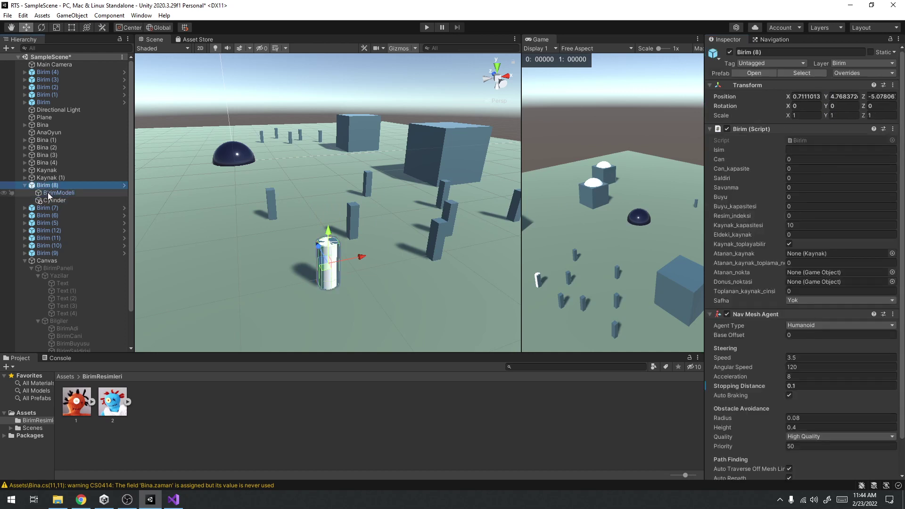
click(47, 192)
key(Delete)
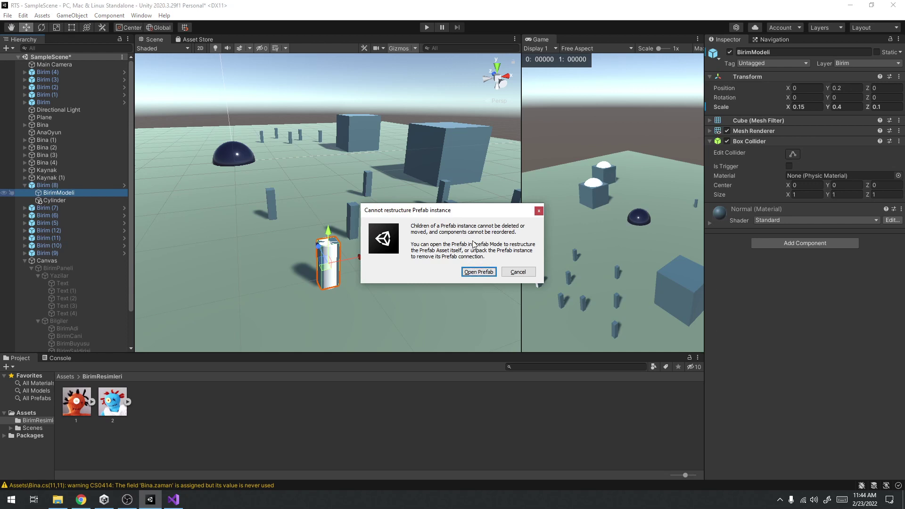
click(517, 272)
click(66, 376)
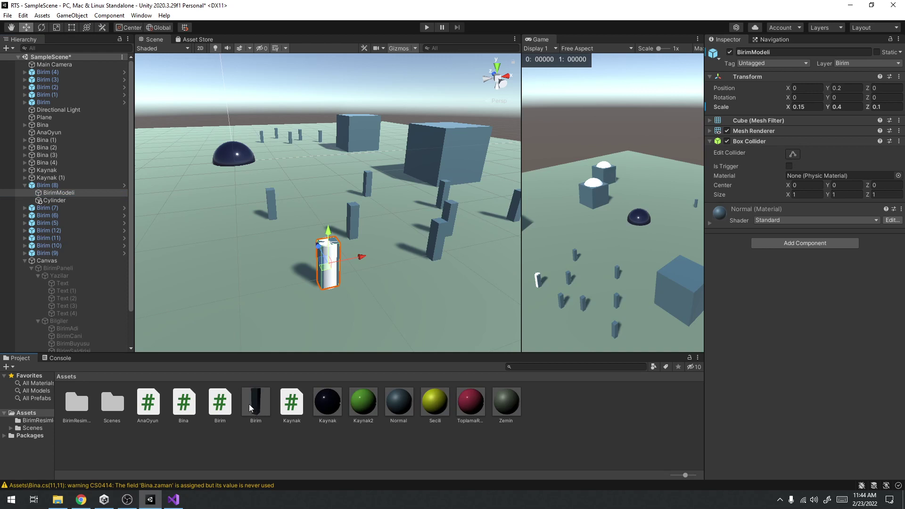
Step: Unpack Birim (8) from its prefab via Prefab > Unpack
click(59, 185)
right_click(58, 184)
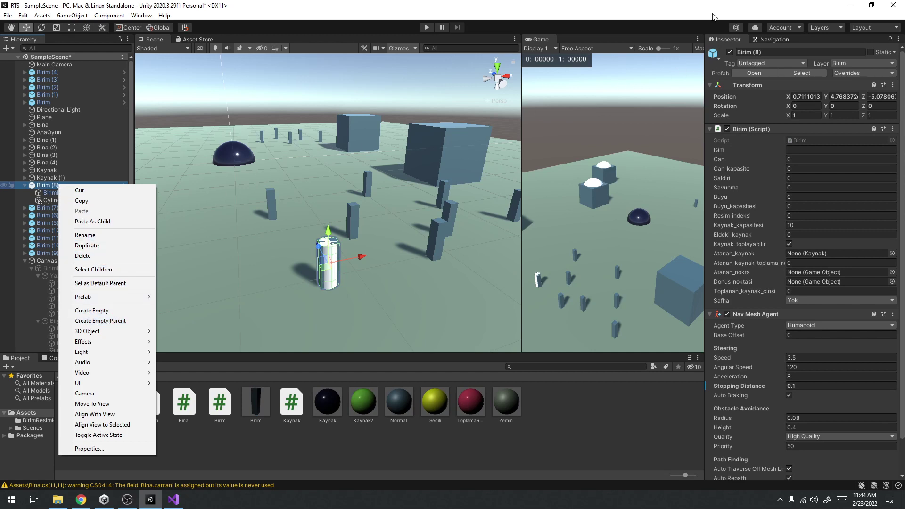
click(726, 7)
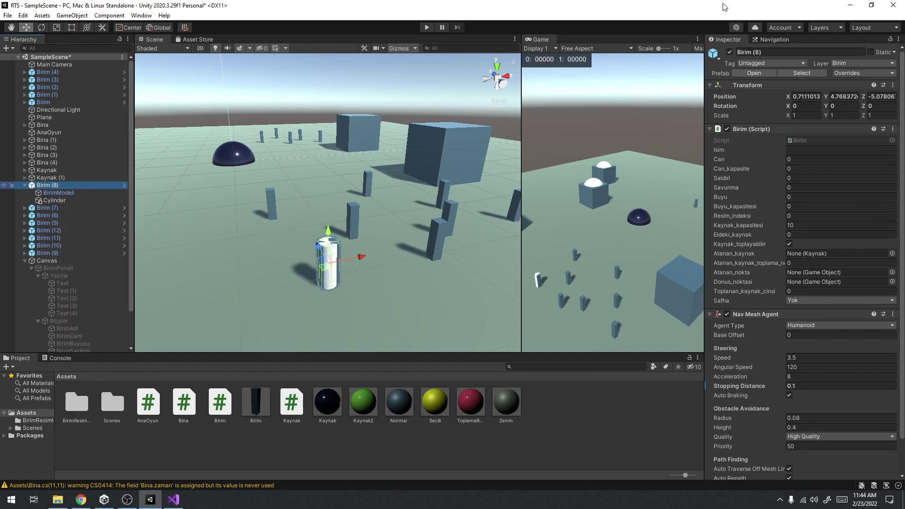
right_click(58, 185)
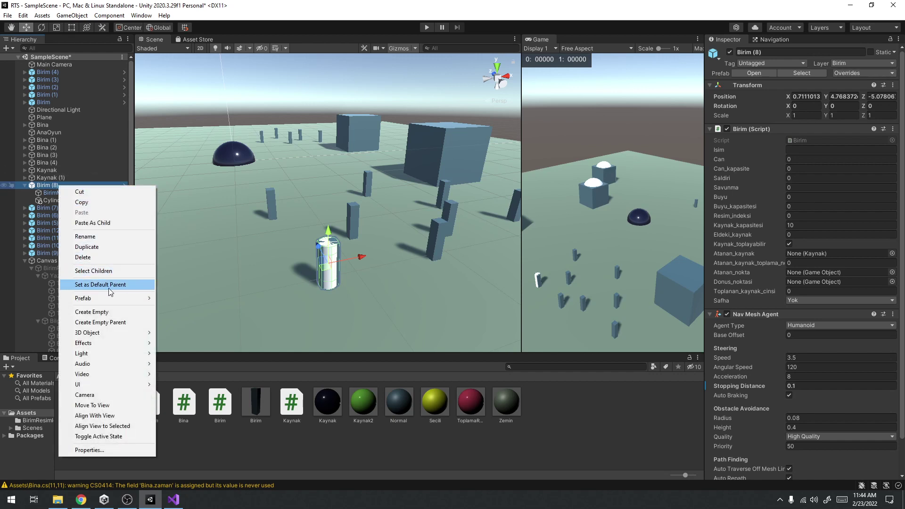
mouse_move(107, 300)
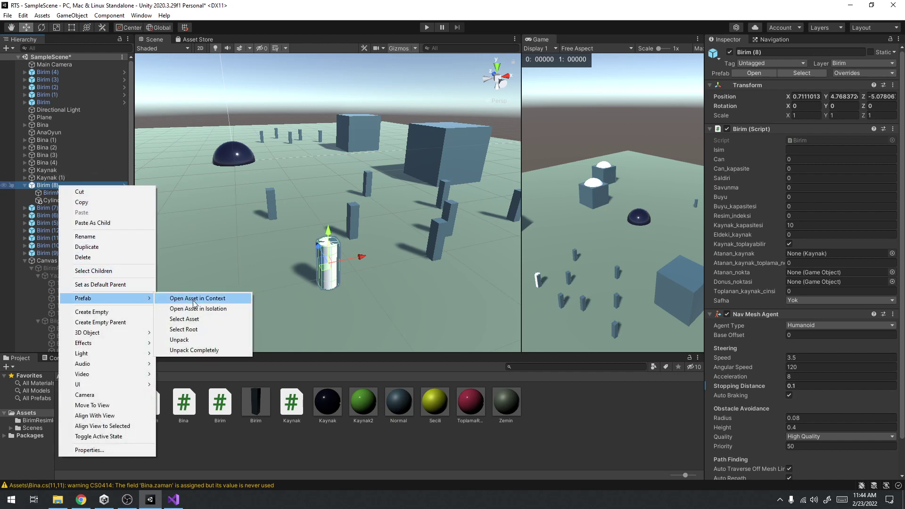
click(187, 345)
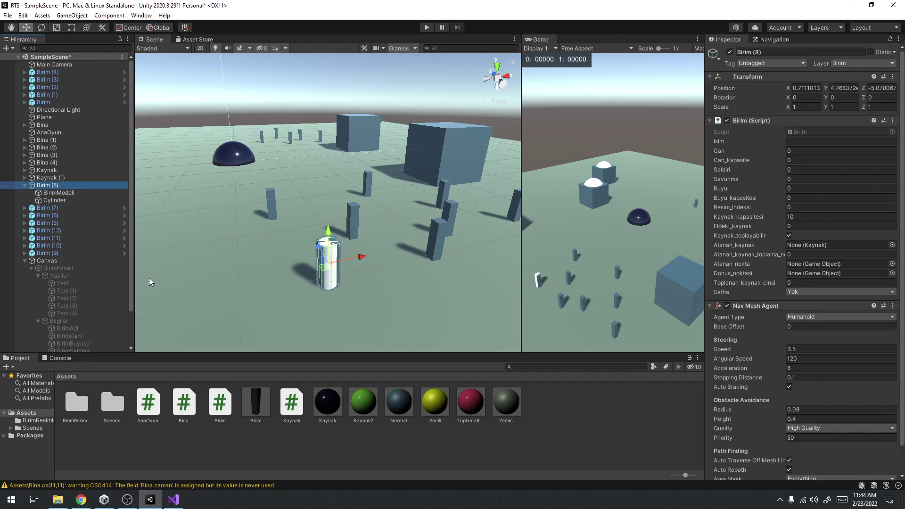
Step: Delete the extra unit copies Birim (7) through Birim (9)
click(51, 208)
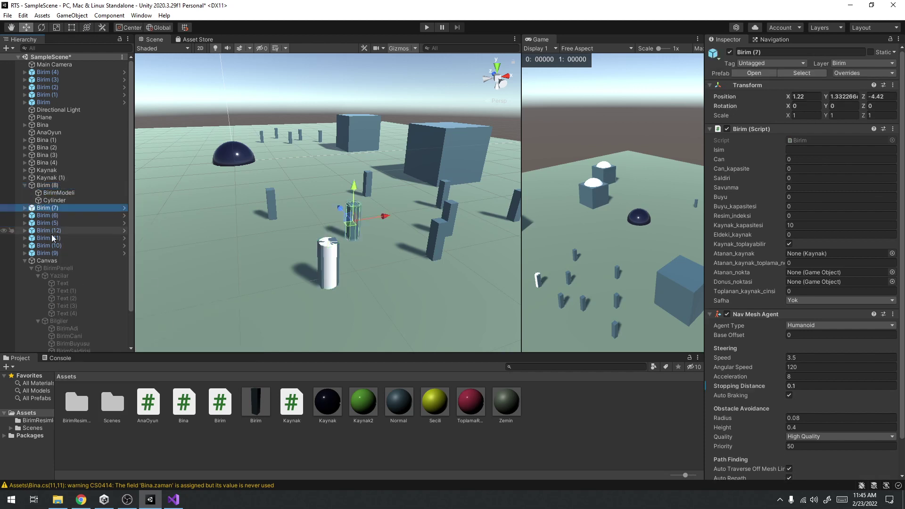
shift+click(47, 252)
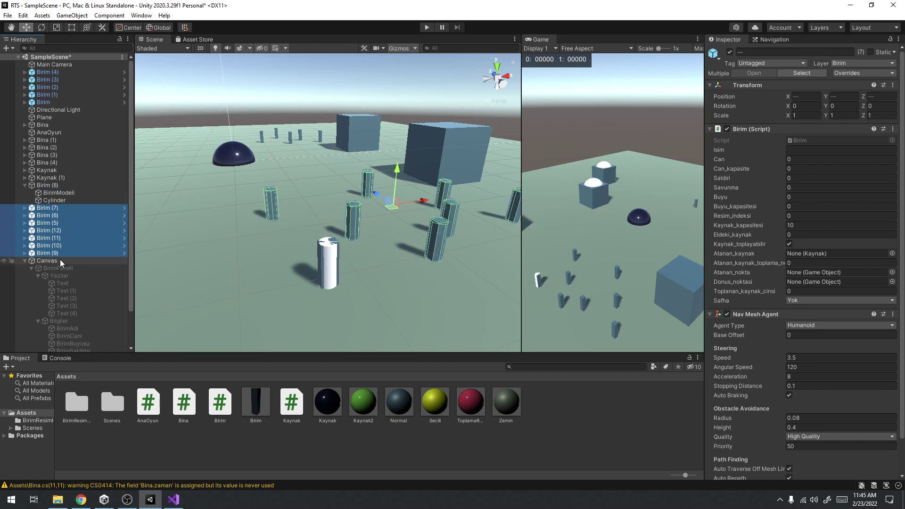
key(Delete)
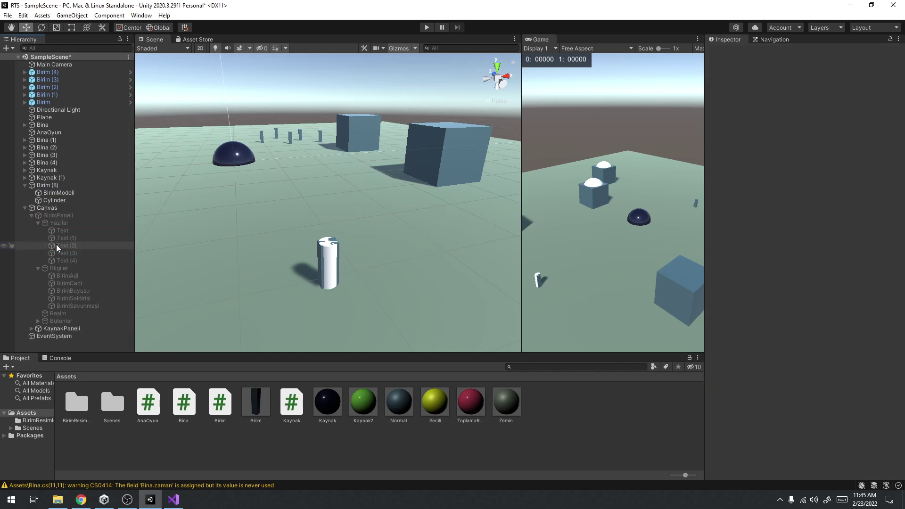
click(60, 186)
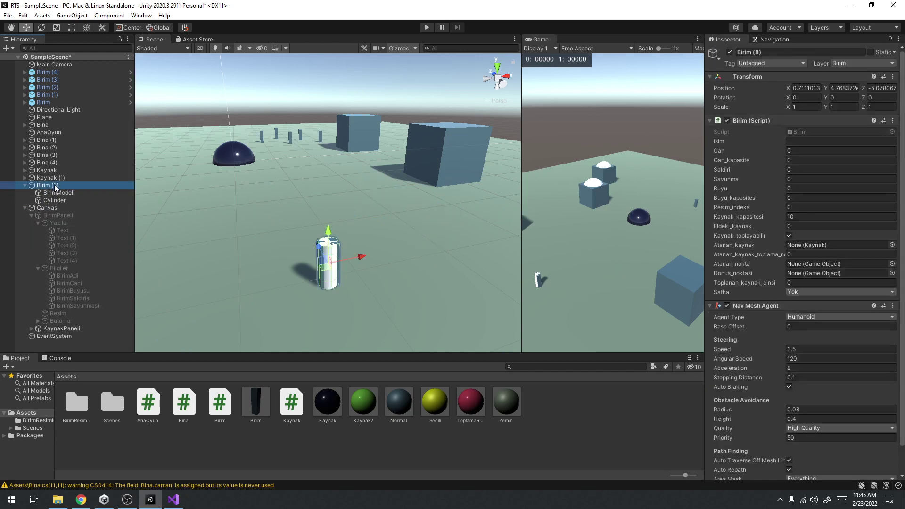
Step: Rename Birim (8) to Birim1 and delete its BirimModeli child
click(55, 184)
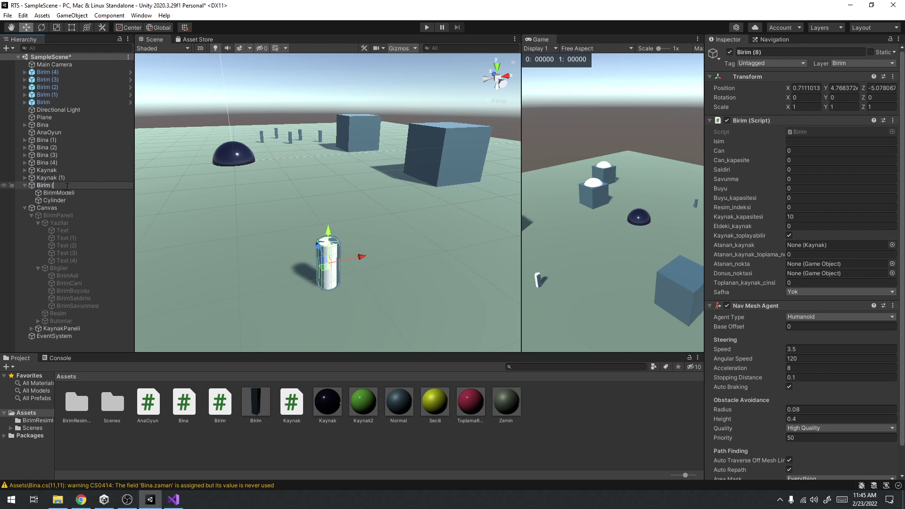
key(Return)
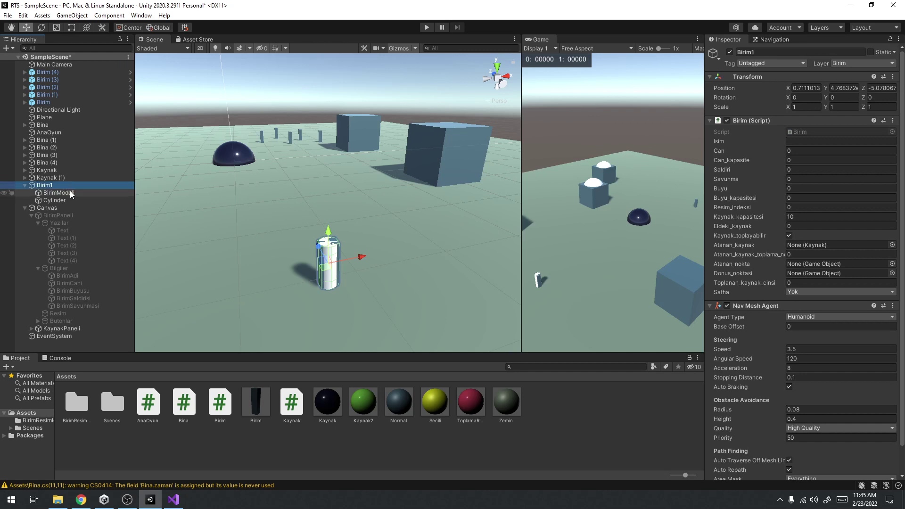
click(71, 191)
key(Delete)
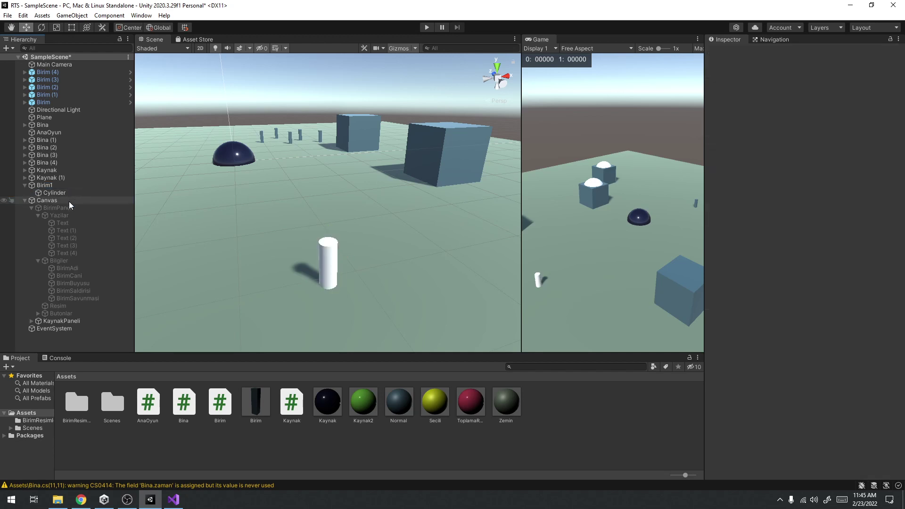
click(55, 192)
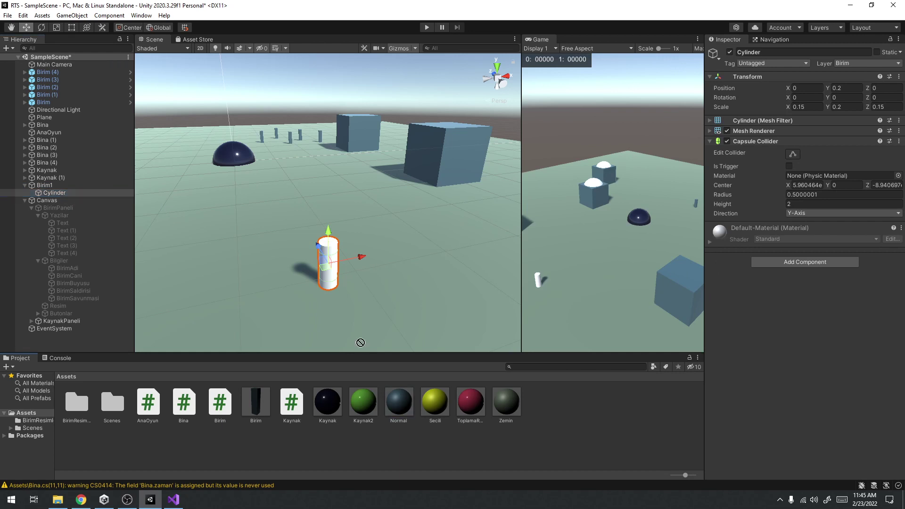
Step: Apply the Normal material to the Cylinder and set its scale to 0.3, 0.2, 0.3
drag(399, 402, 329, 264)
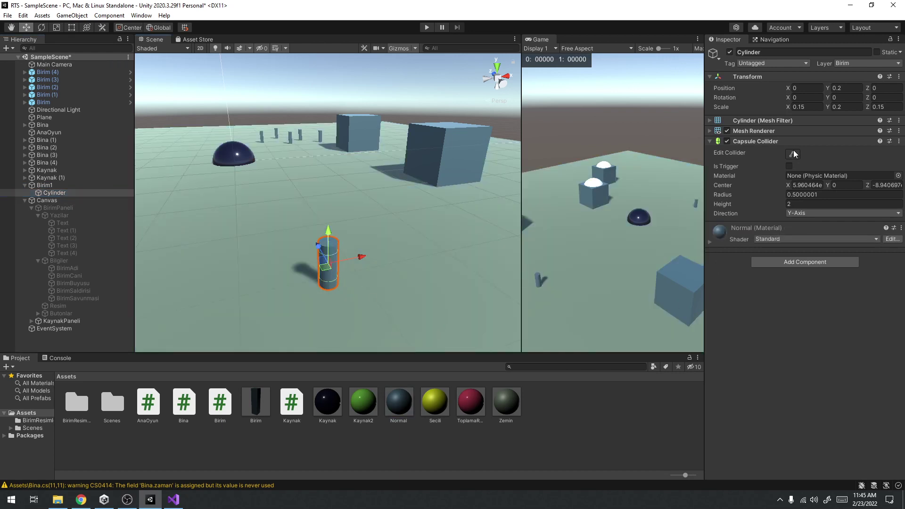
click(808, 107)
text(.2)
key(Tab)
key(Tab)
text(.2)
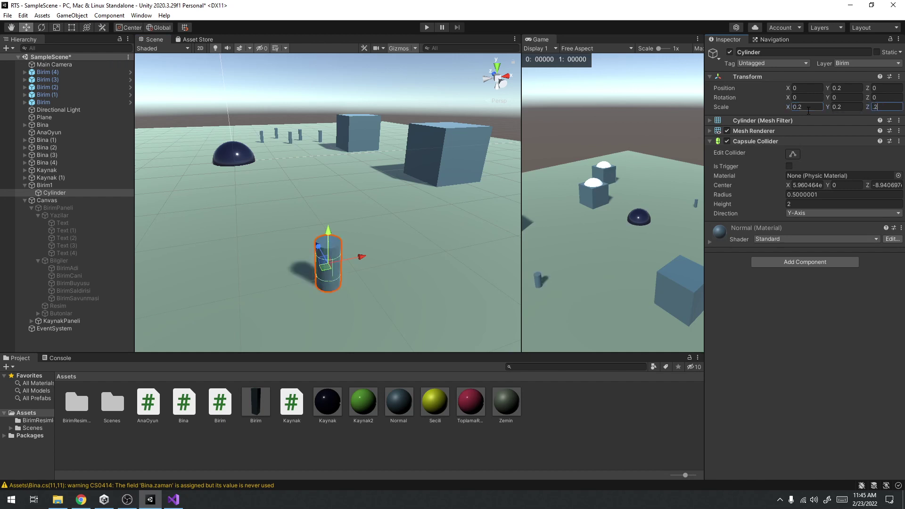
click(808, 109)
text(.3)
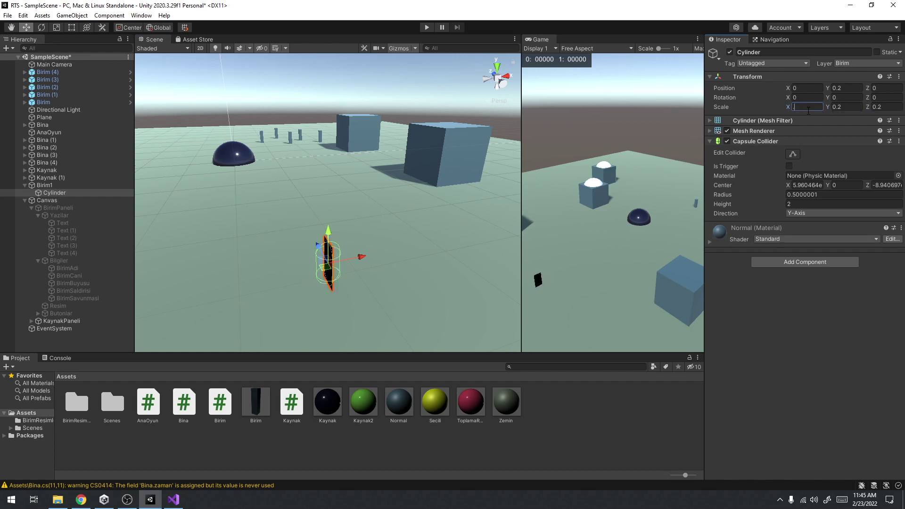
key(Tab)
key(Tab)
text(.3)
key(Return)
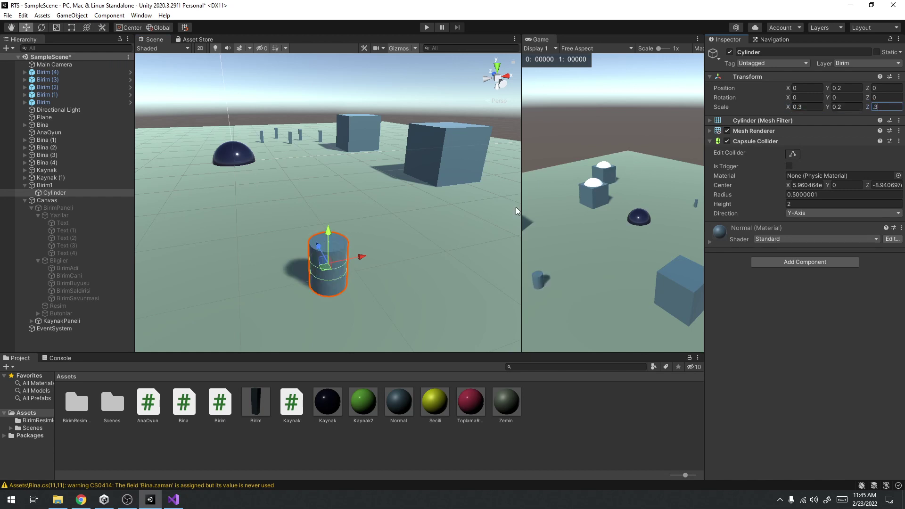
alt+drag(516, 207, 464, 207)
key(f)
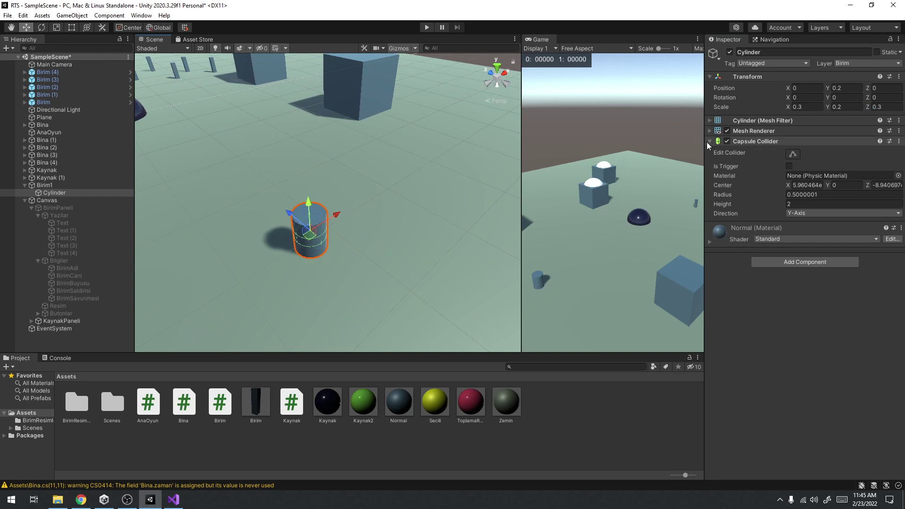
Step: Open the Navigation agent settings from Birim1's Nav Mesh Agent type dropdown
click(57, 185)
click(55, 193)
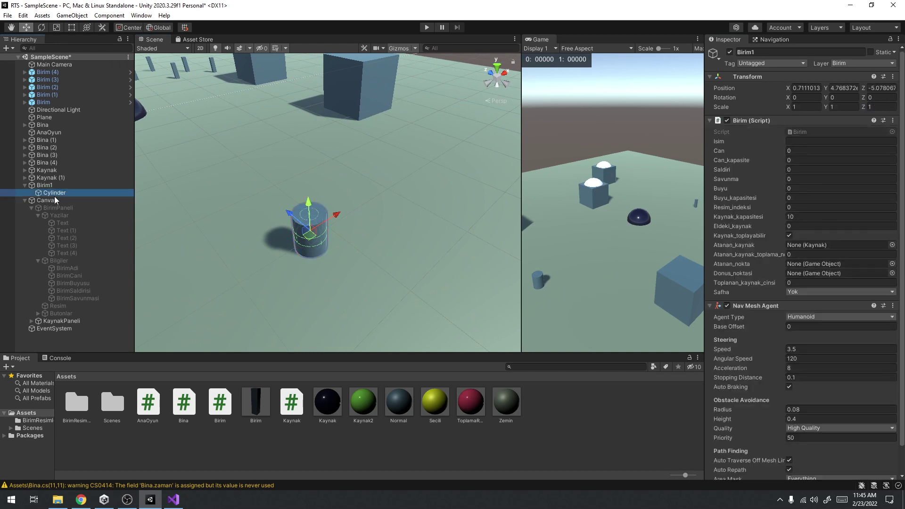
click(52, 185)
scroll(794, 216, down, 3)
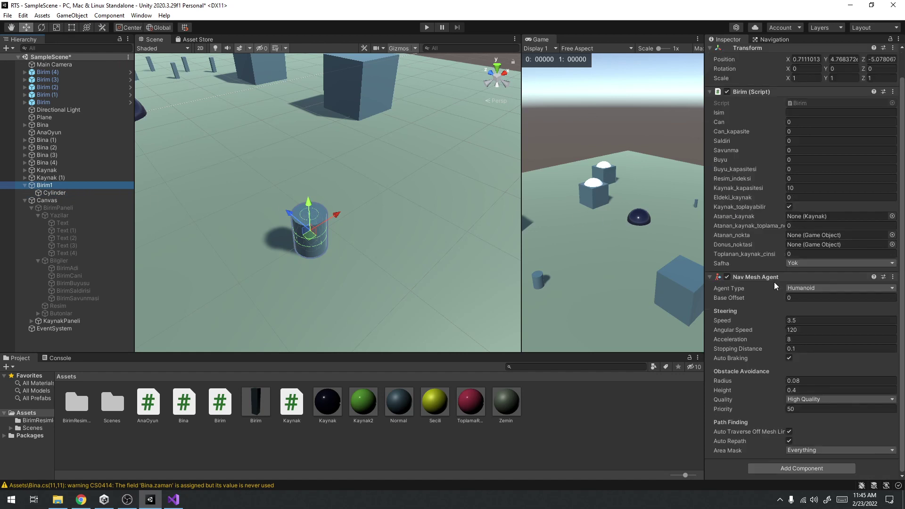
click(802, 288)
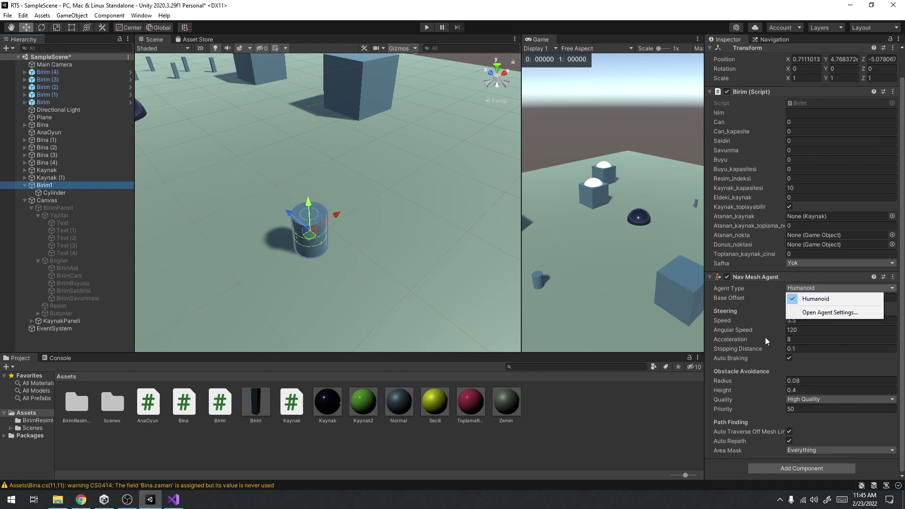
click(646, 218)
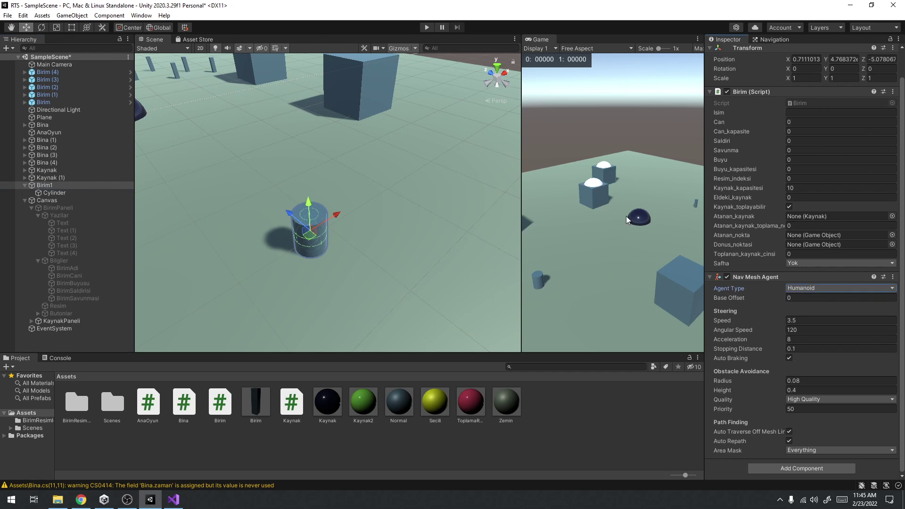
click(797, 289)
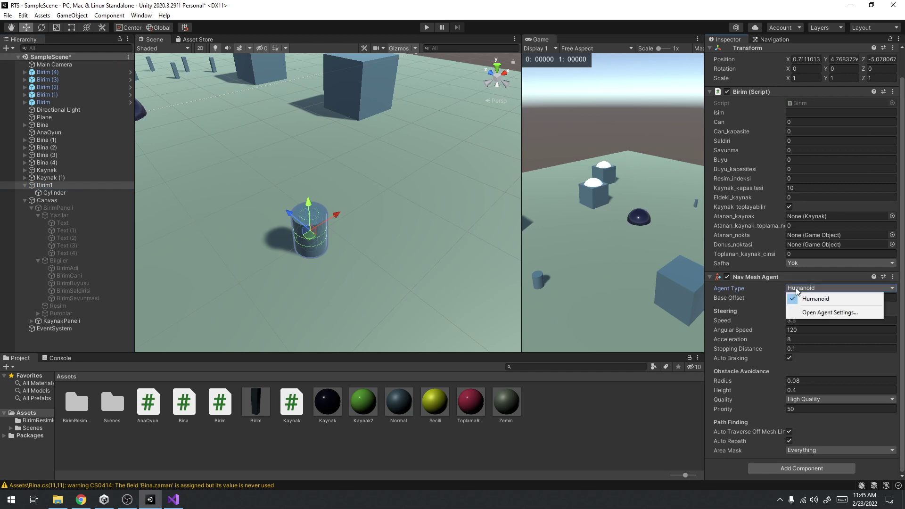
click(807, 312)
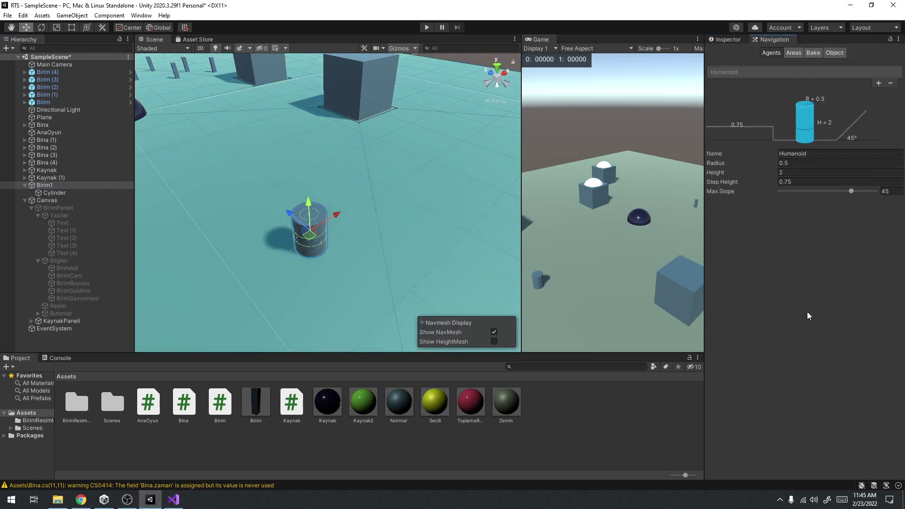
Step: Add a New Agent type alongside Humanoid in the navigation agent settings
click(878, 84)
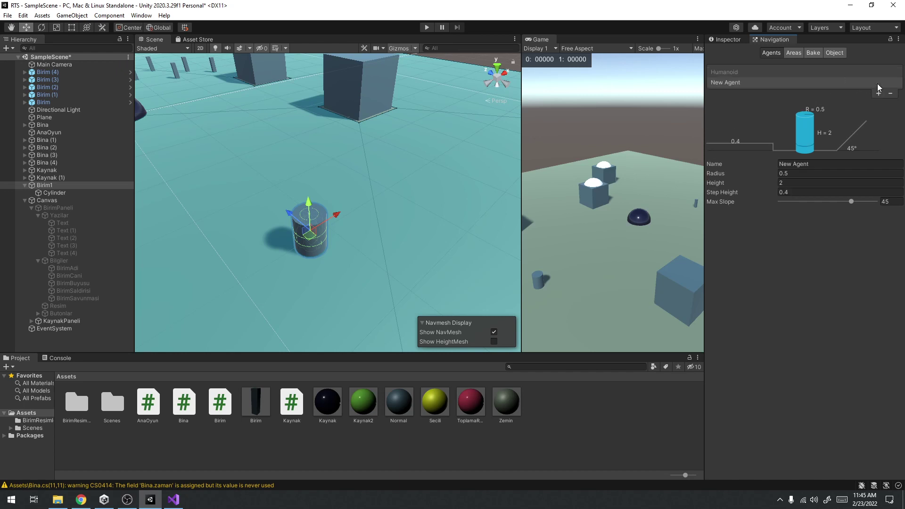
click(769, 74)
click(729, 84)
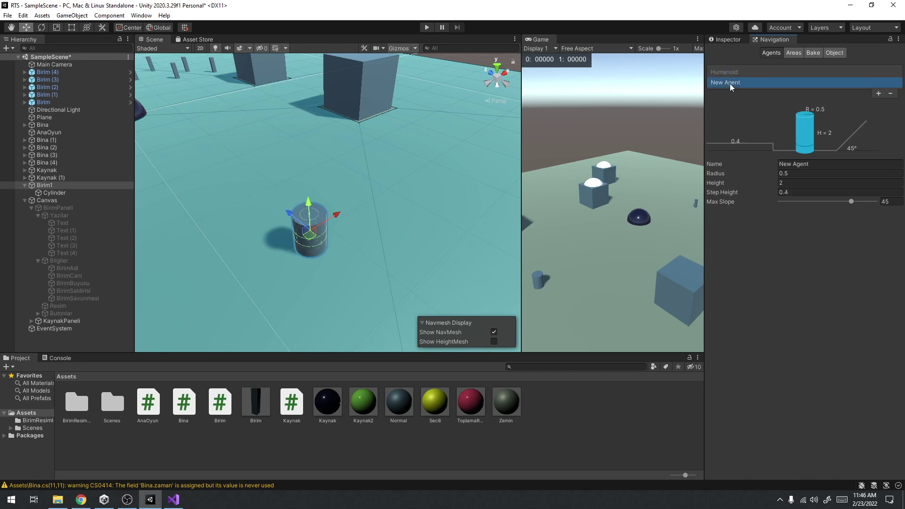
click(899, 39)
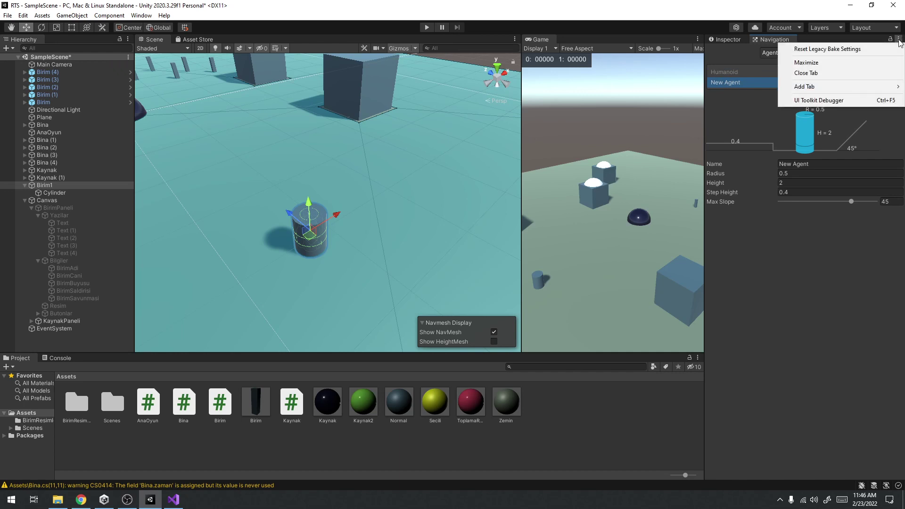
click(729, 86)
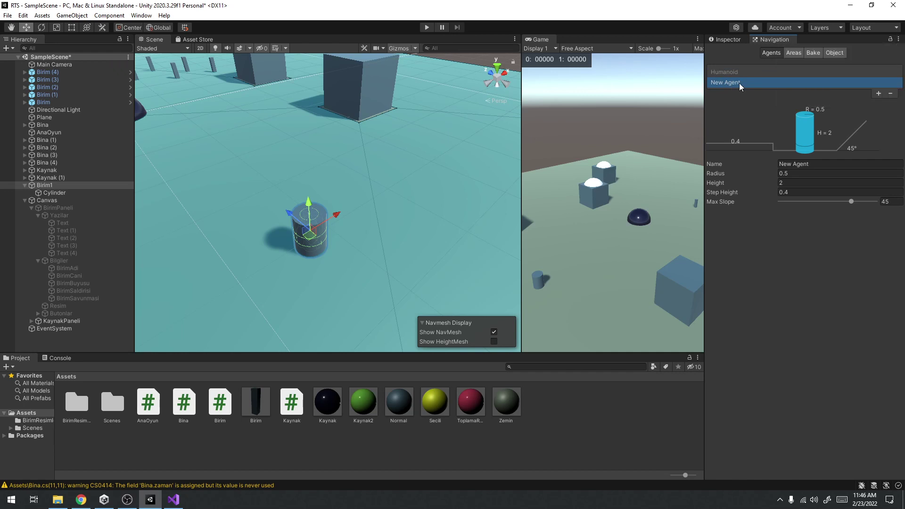
click(737, 75)
click(735, 81)
click(735, 75)
click(734, 81)
Step: Set Birim1's Nav Mesh Agent type to New Agent with radius 0.16
click(53, 186)
click(54, 192)
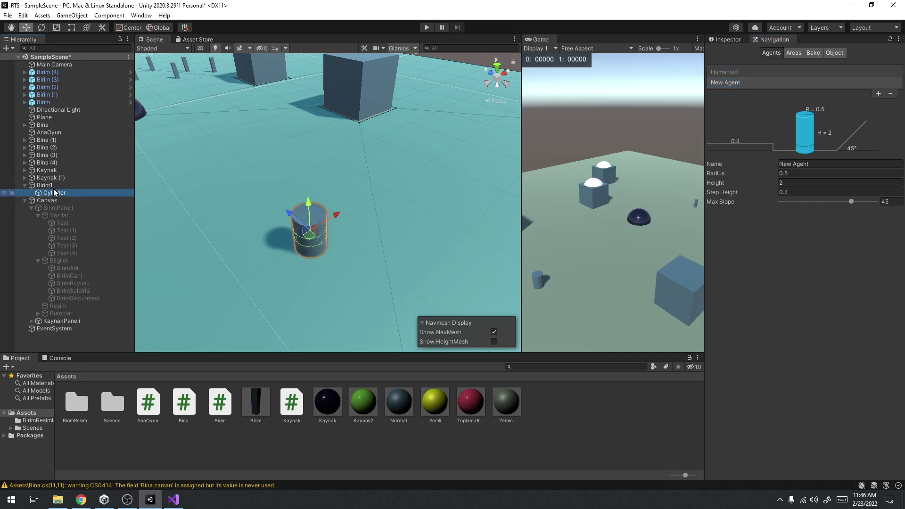
click(51, 186)
click(731, 41)
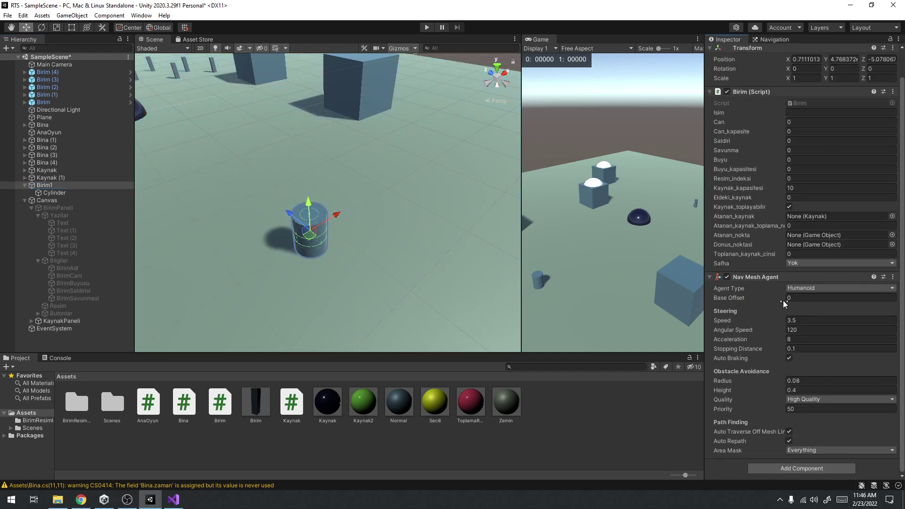
click(802, 288)
click(813, 307)
drag(728, 381, 731, 380)
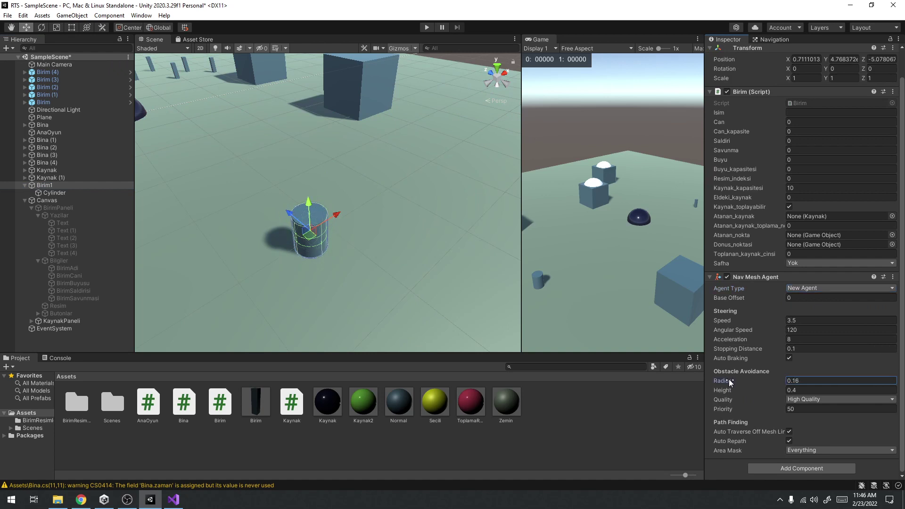
click(820, 288)
click(820, 298)
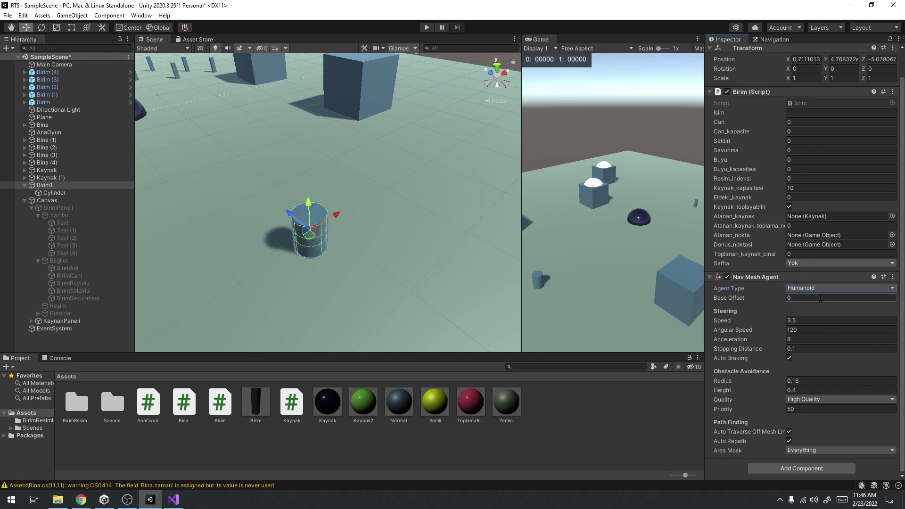
click(822, 289)
click(822, 307)
Step: Delete the New Agent type in Navigation and rebake the navmesh
click(773, 39)
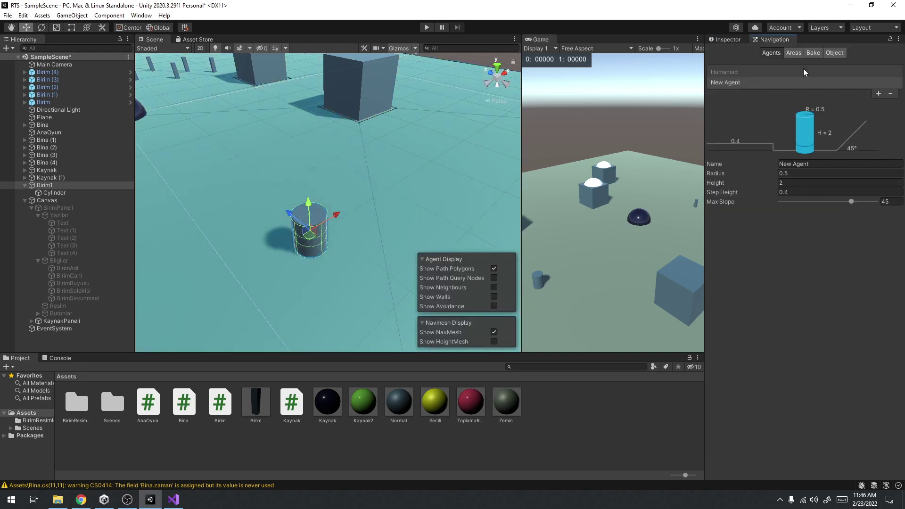
click(891, 93)
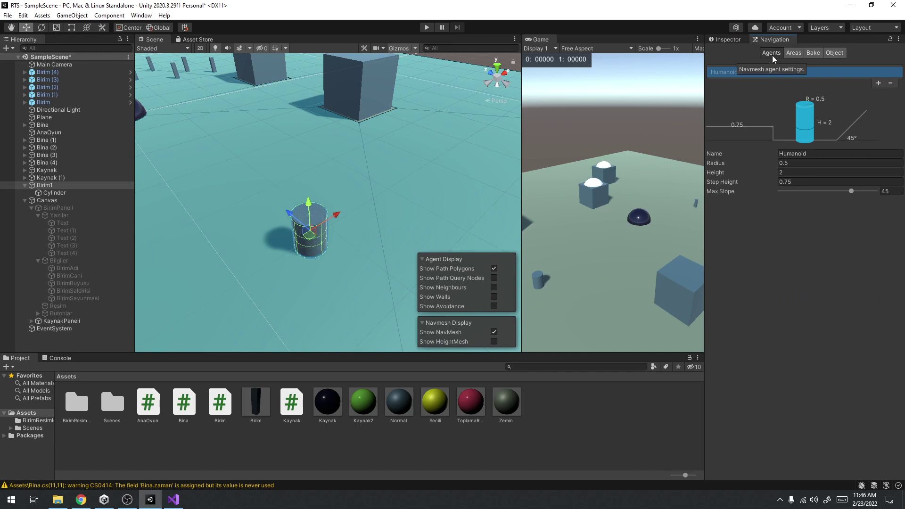
click(814, 53)
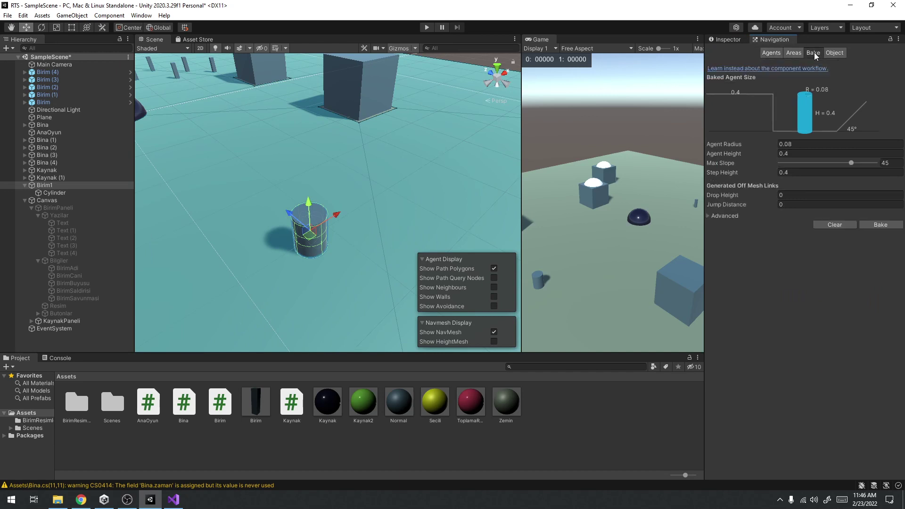
click(872, 225)
Step: Switch Birim1's Nav Mesh Agent type back to Humanoid
click(726, 41)
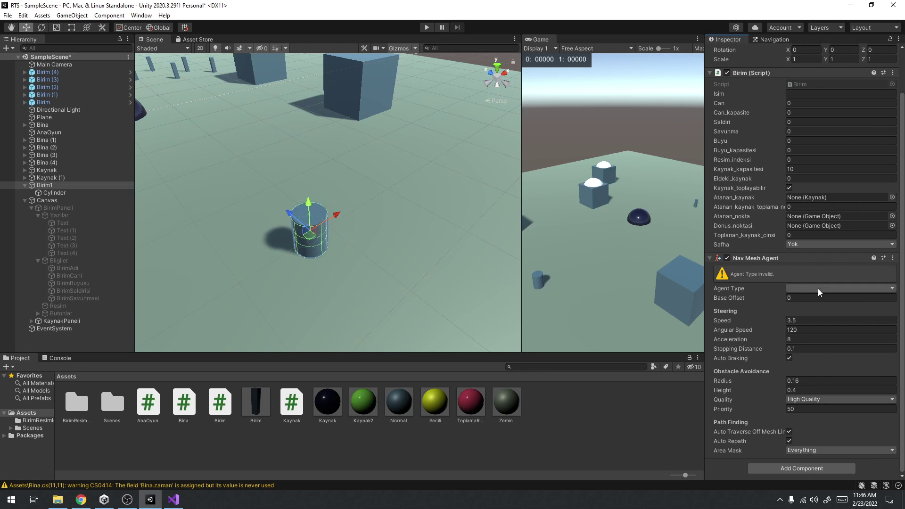
click(818, 288)
click(807, 298)
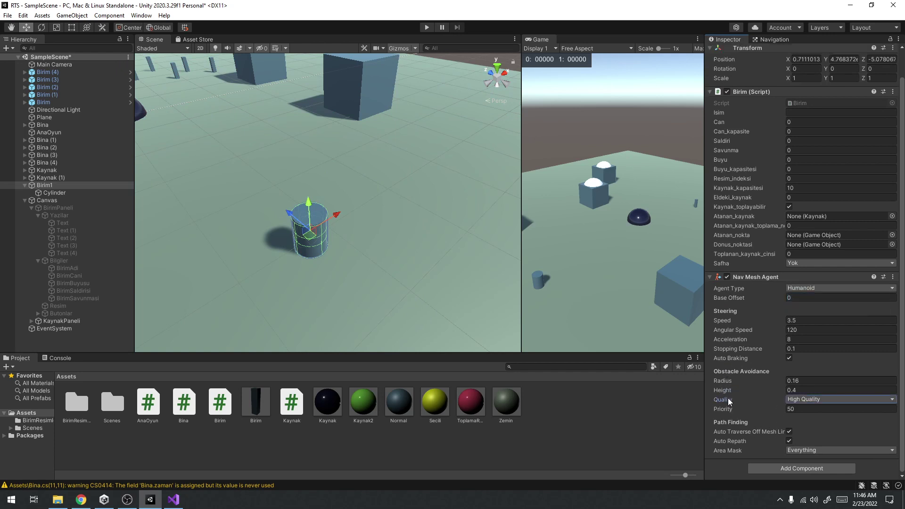
drag(724, 391, 727, 381)
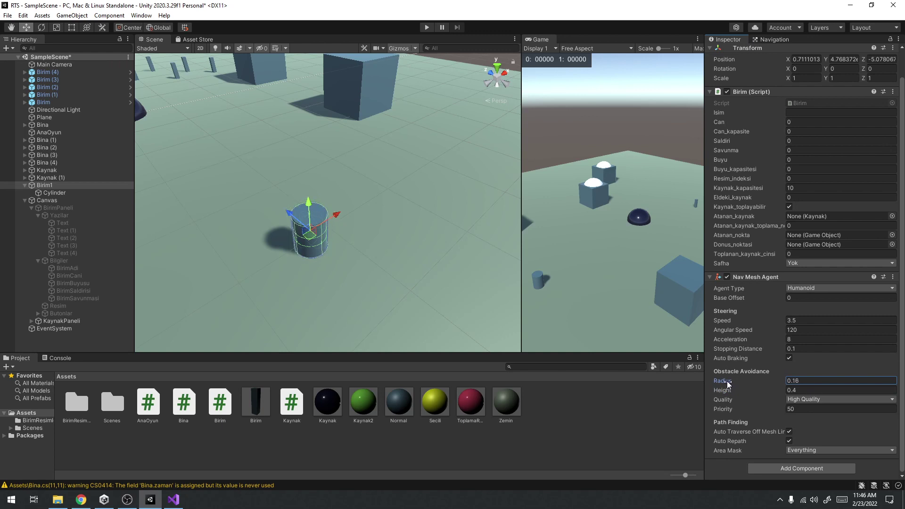
scroll(298, 254, up, 3)
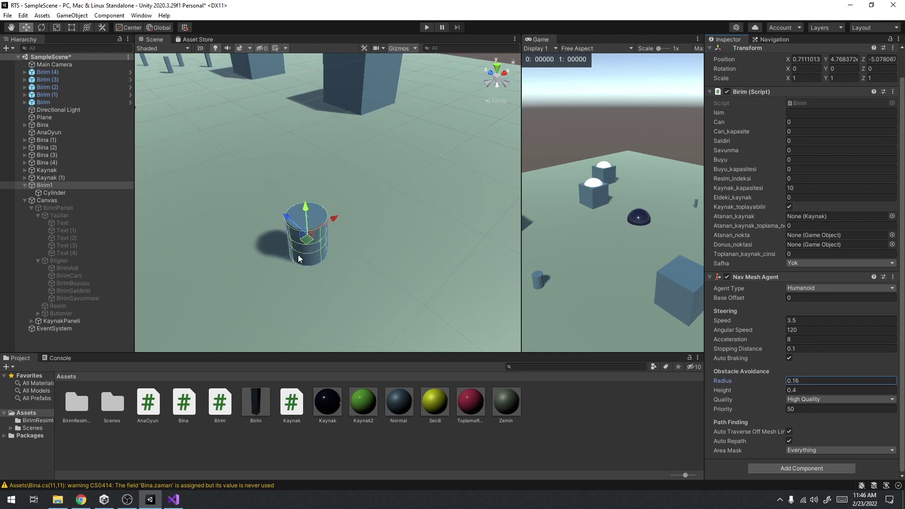
alt+click(309, 246)
mouse_move(309, 246)
alt+mouse_down()
mouse_move(369, 216)
mouse_move(353, 217)
alt+mouse_up()
click(49, 186)
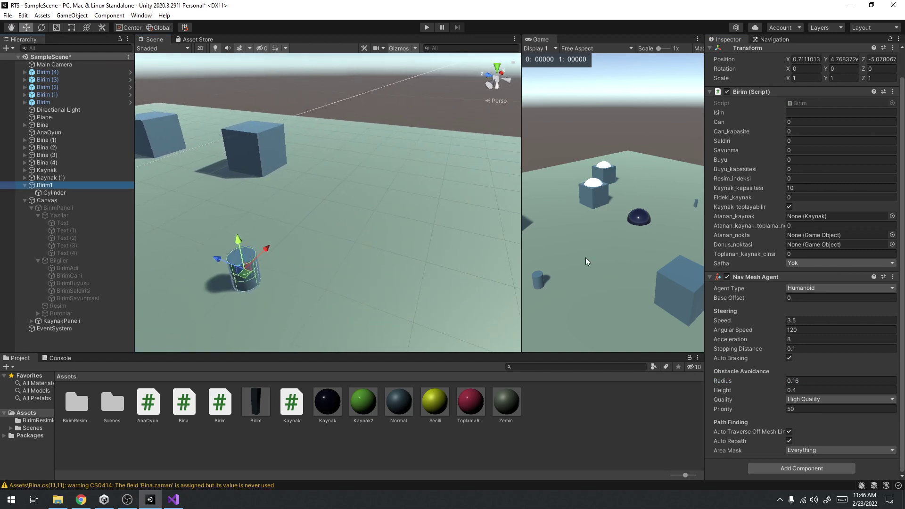
double_click(43, 102)
mouse_move(189, 136)
alt+mouse_down()
mouse_move(135, 142)
mouse_move(530, 262)
mouse_move(309, 237)
alt+mouse_up()
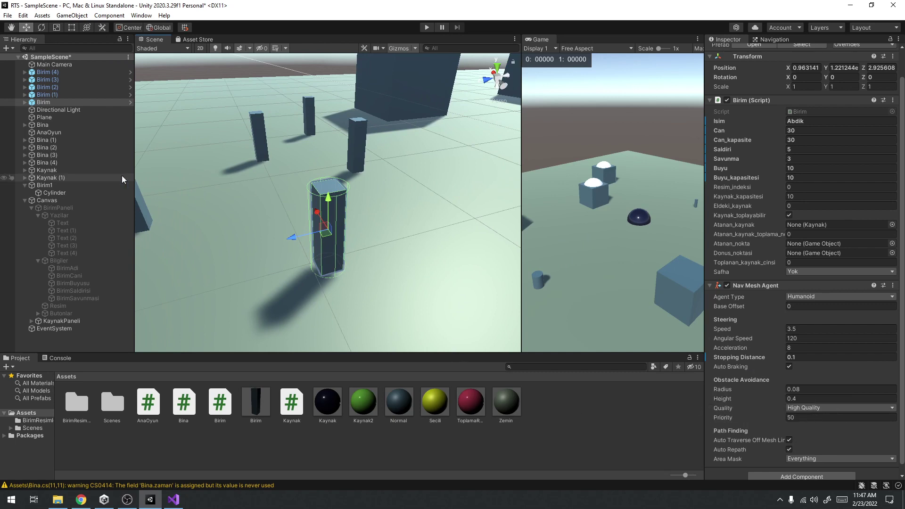
click(45, 185)
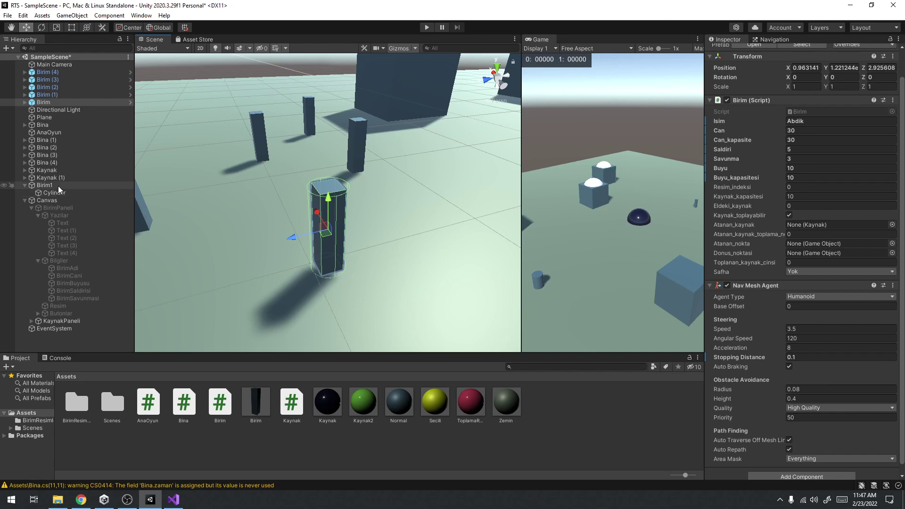
key(f)
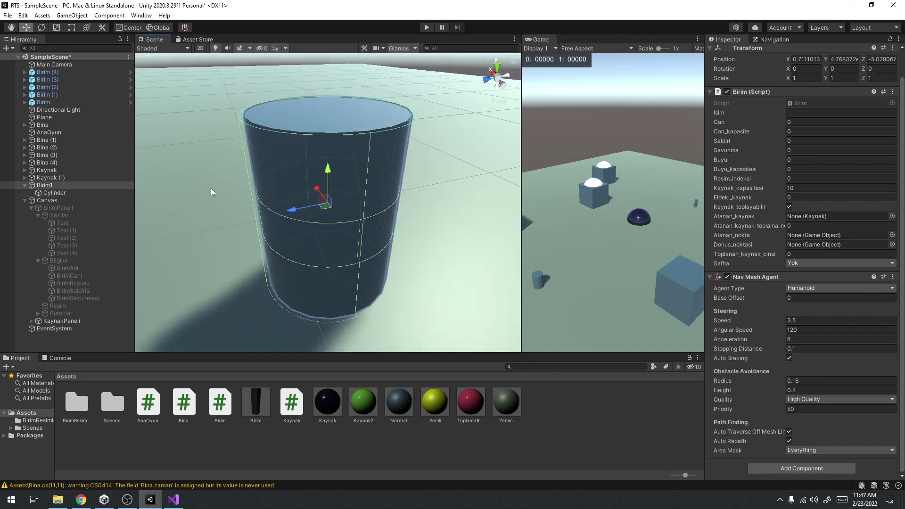
drag(57, 185, 280, 437)
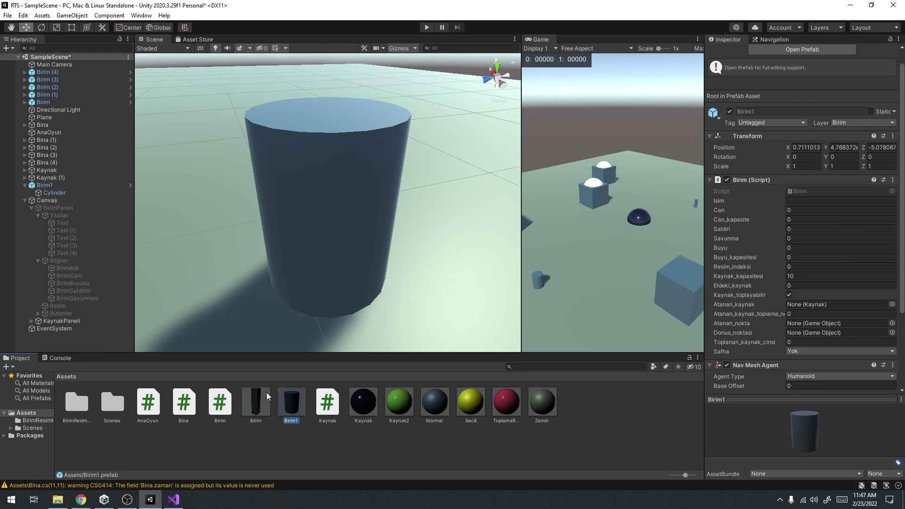
Step: Duplicate Birim1 with Ctrl+D and drag the copies to separate spots on the ground
click(25, 185)
scroll(324, 190, down, 3)
scroll(323, 189, down, 3)
scroll(324, 189, down, 2)
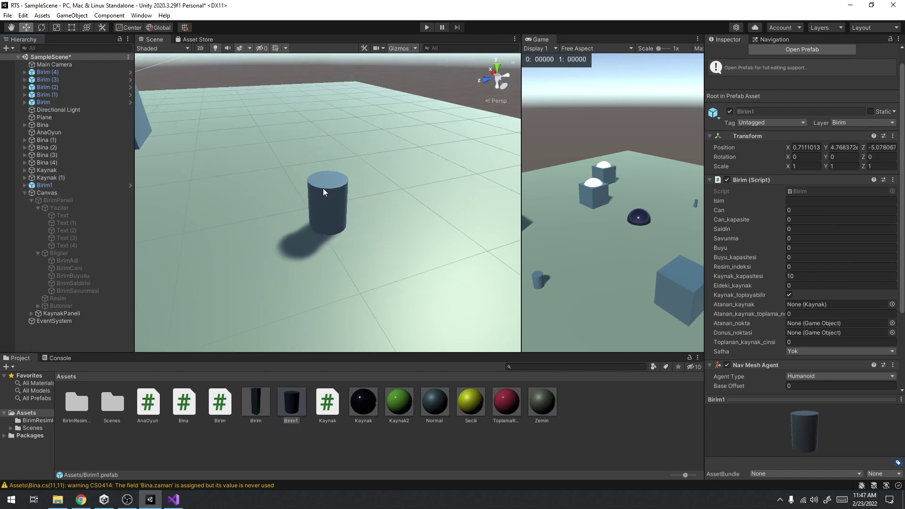
scroll(323, 192, down, 3)
click(56, 185)
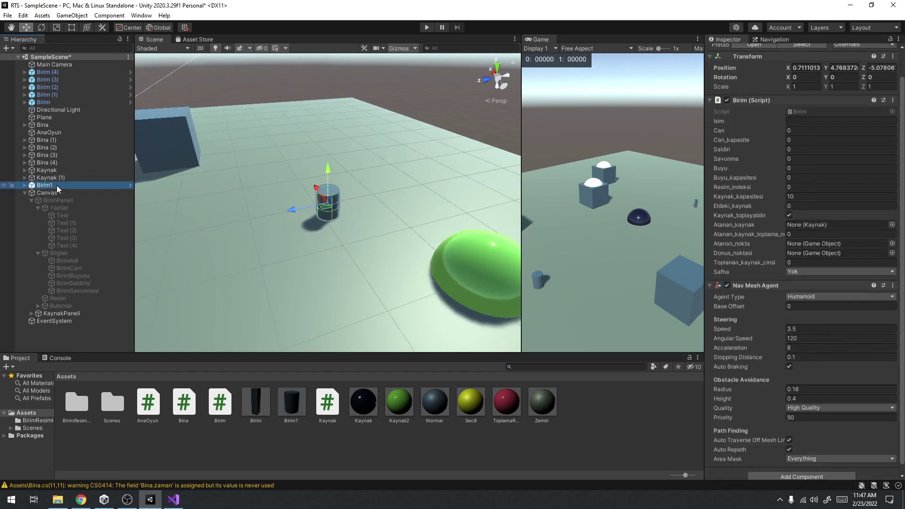
key(ctrl+d)
mouse_move(326, 206)
mouse_down()
mouse_move(289, 200)
mouse_move(296, 186)
mouse_up()
key(ctrl+d)
key(ctrl+d)
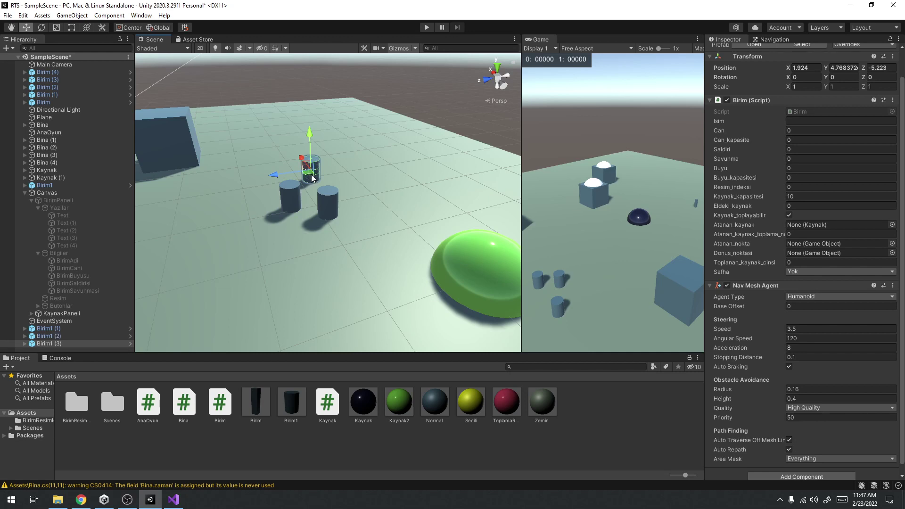
mouse_move(311, 175)
mouse_down()
mouse_move(353, 167)
mouse_move(262, 183)
mouse_move(258, 243)
mouse_move(299, 270)
mouse_up()
key(ctrl+d)
key(ctrl+d)
key(ctrl+d)
Step: Move the original Birim1 below EventSystem, next to its copies
click(43, 167)
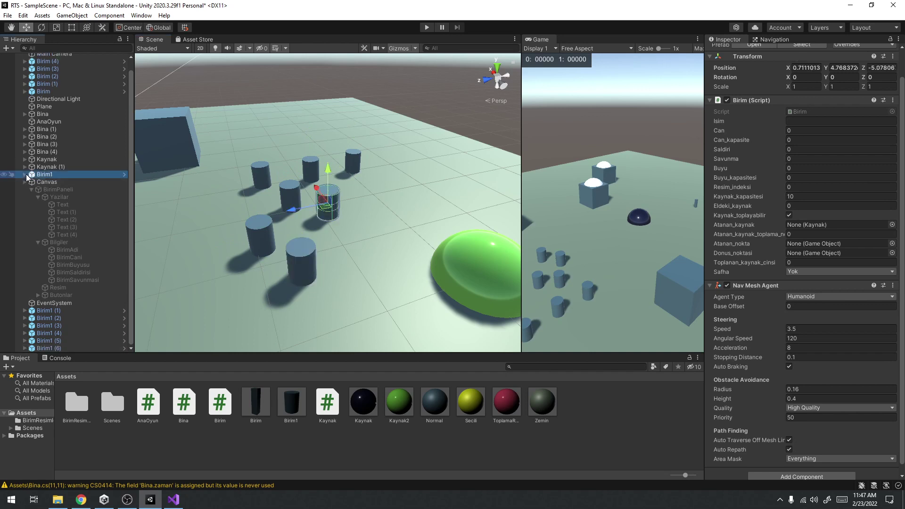
click(26, 174)
drag(52, 187, 56, 202)
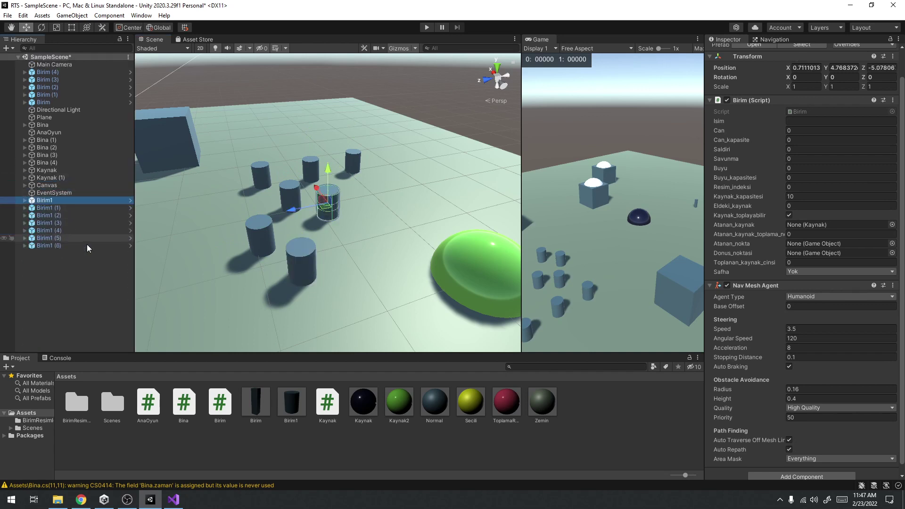
Step: Select all seven Birim1 units and set Isim to Dobdik, Can 40, Can_kapasite 40
click(60, 247)
shift+click(46, 203)
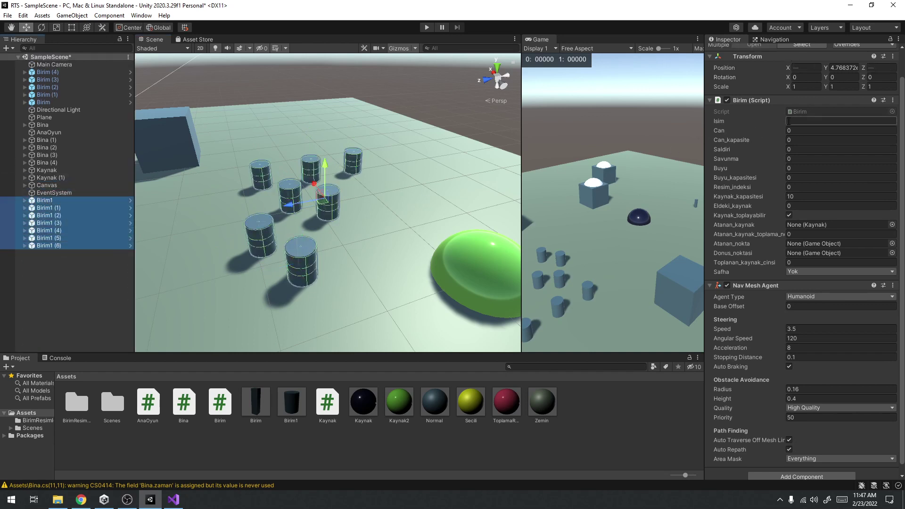
click(841, 121)
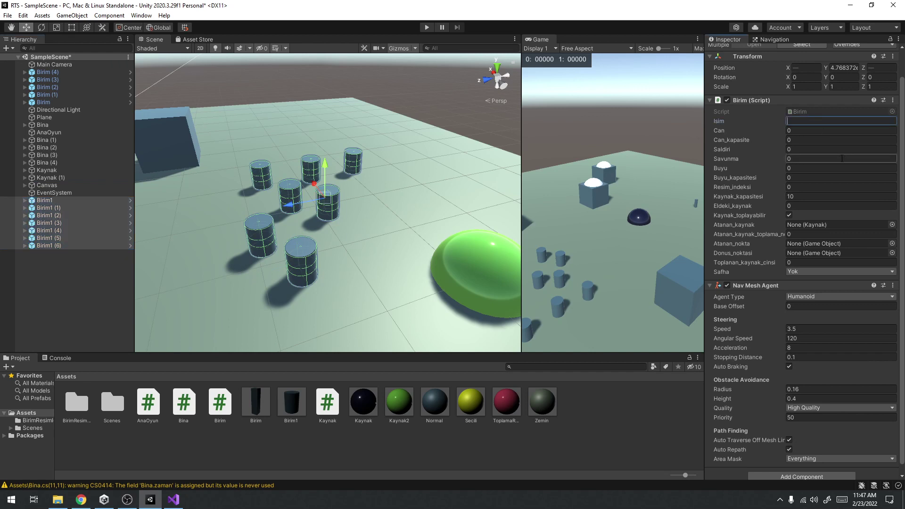
text(Dobdik)
key(Tab)
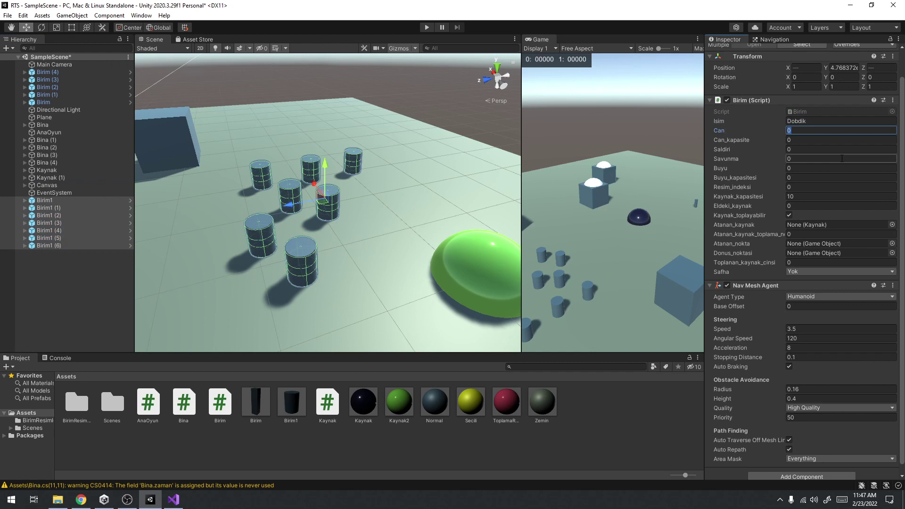
text(40)
key(Tab)
text(40)
Step: Set Saldiri 3, Savunma 8 and Buyu 15 for the units, then save the scene
key(Tab)
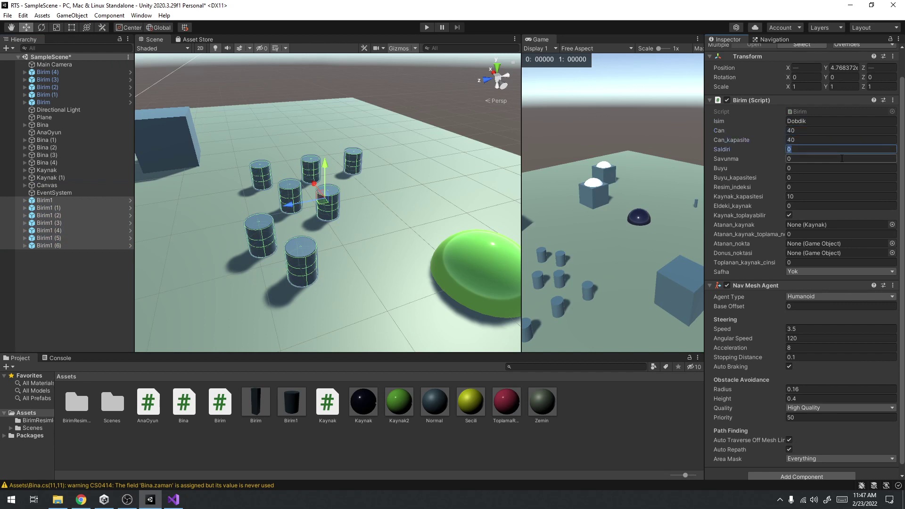
text(3)
key(Tab)
text(8)
key(Tab)
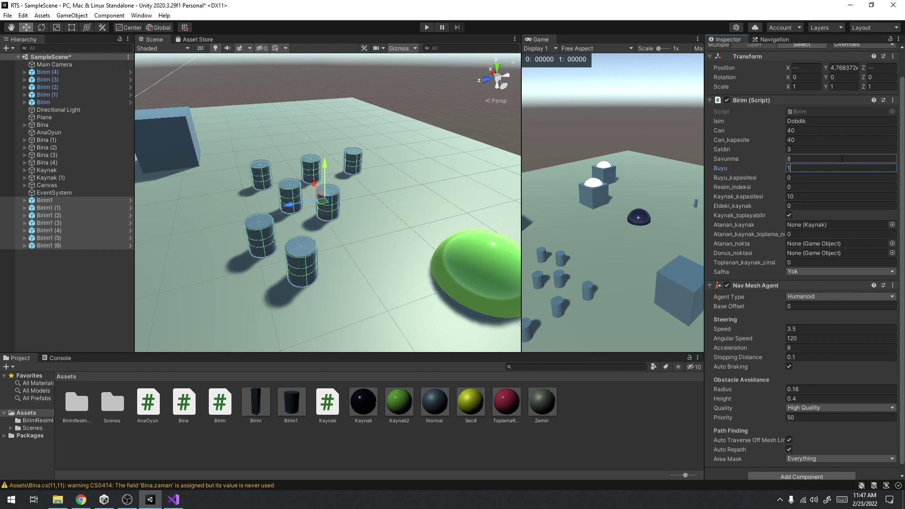
text(5)
key(Tab)
text(15)
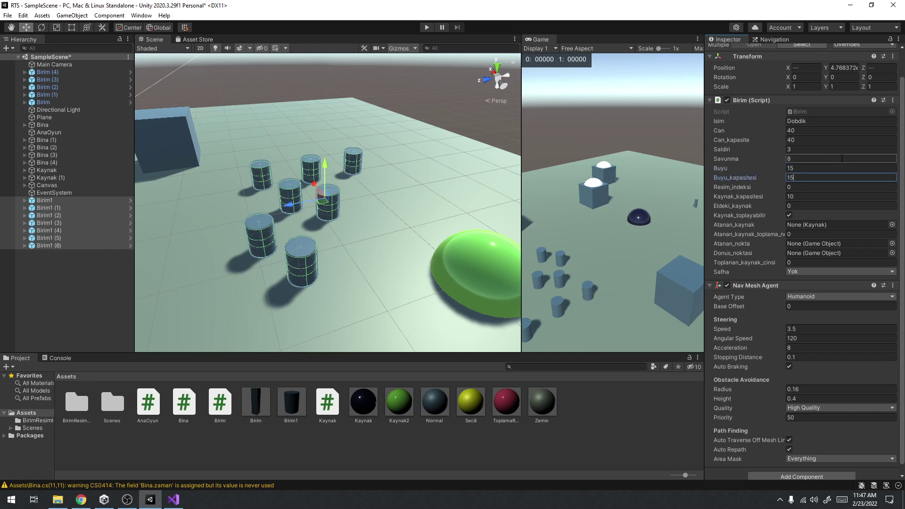
key(Tab)
text(1)
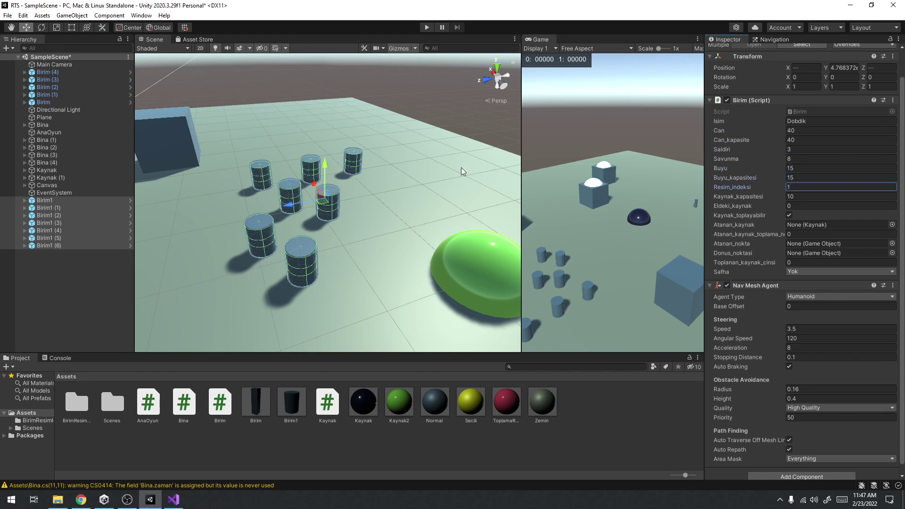
key(ctrl+s)
Step: Move all Birim units below EventSystem, ahead of the Birim1 units
click(55, 73)
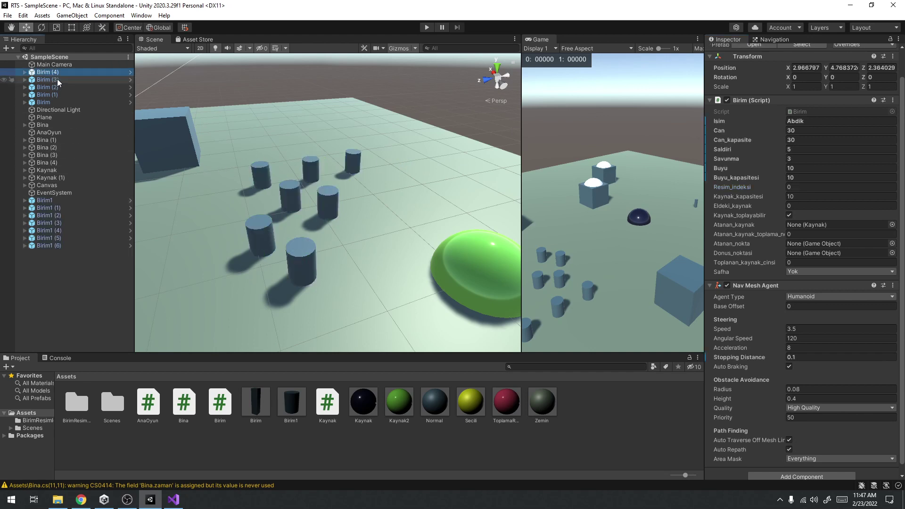
shift+click(55, 101)
mouse_move(56, 75)
mouse_down()
mouse_move(75, 163)
mouse_move(66, 195)
mouse_up()
click(77, 288)
Step: Check a Birim1 unit and AnaOyun, save the scene, and start play mode
right_drag(283, 212, 231, 132)
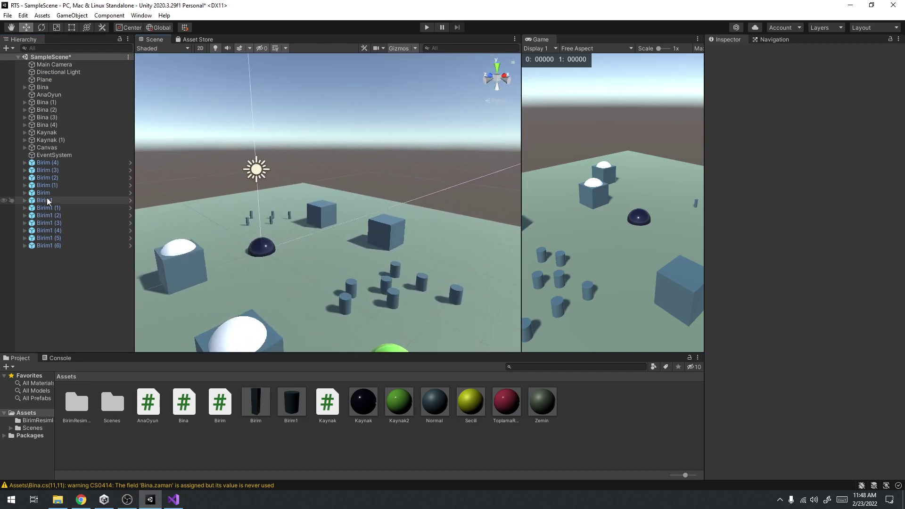
click(47, 200)
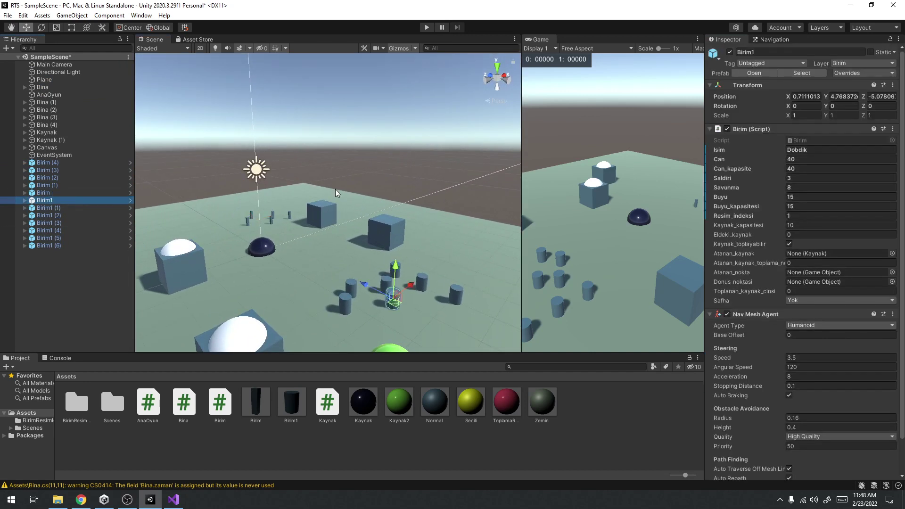
mouse_move(336, 189)
right_down()
mouse_move(350, 212)
mouse_move(70, 122)
right_up()
click(56, 95)
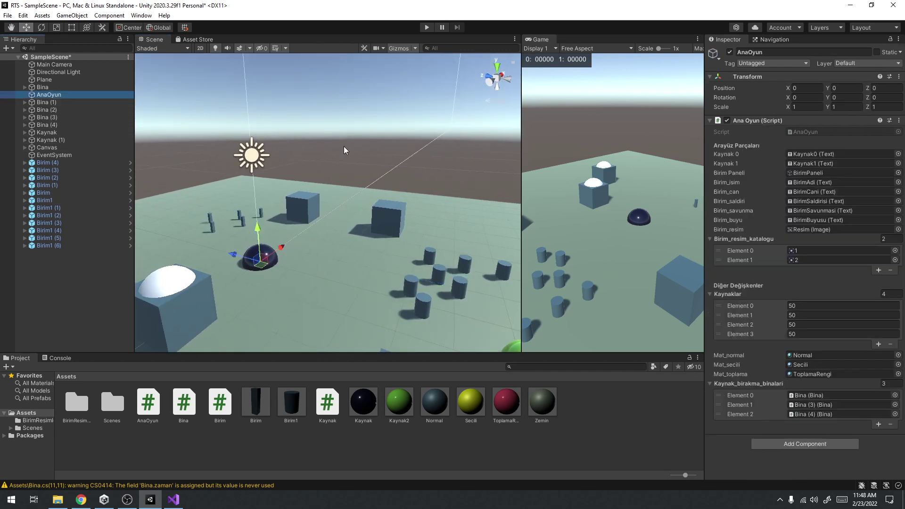
key(ctrl+s)
click(132, 502)
click(132, 501)
click(427, 28)
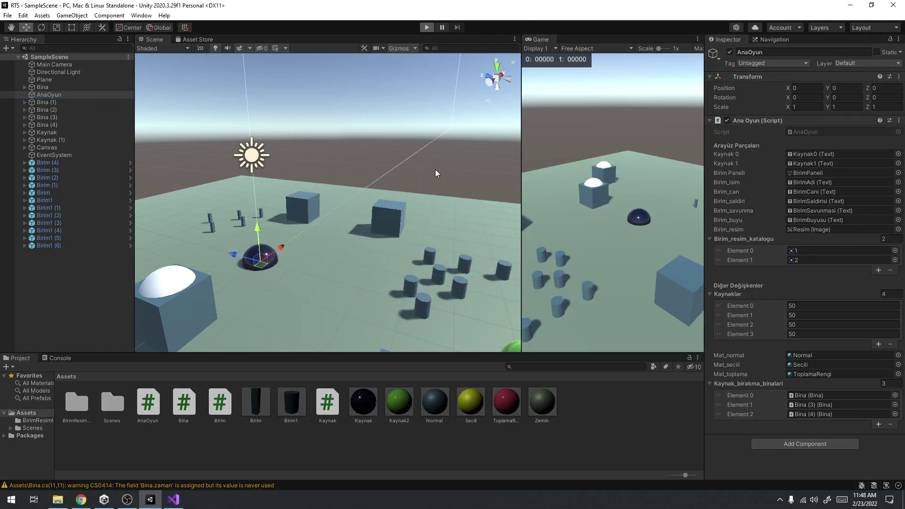
Step: Maximize the Game view, then select units and send them to the dark dome
right_click(541, 40)
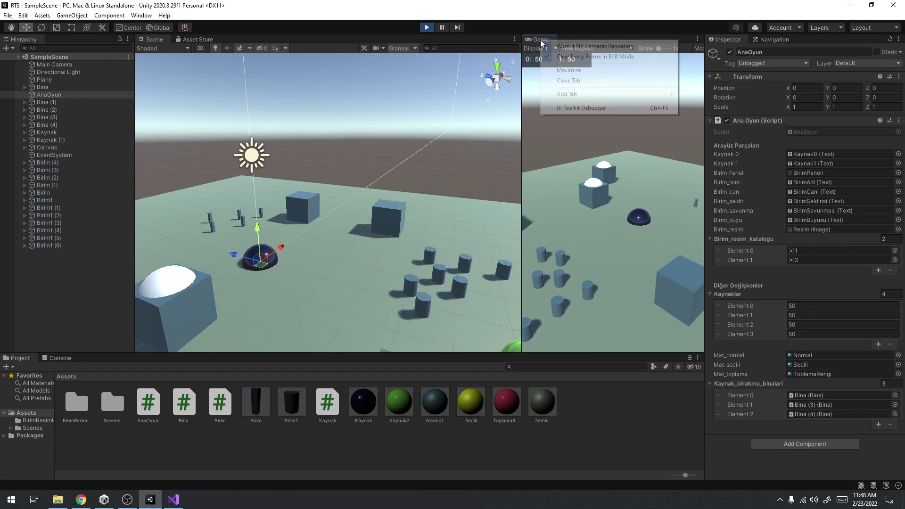
click(561, 70)
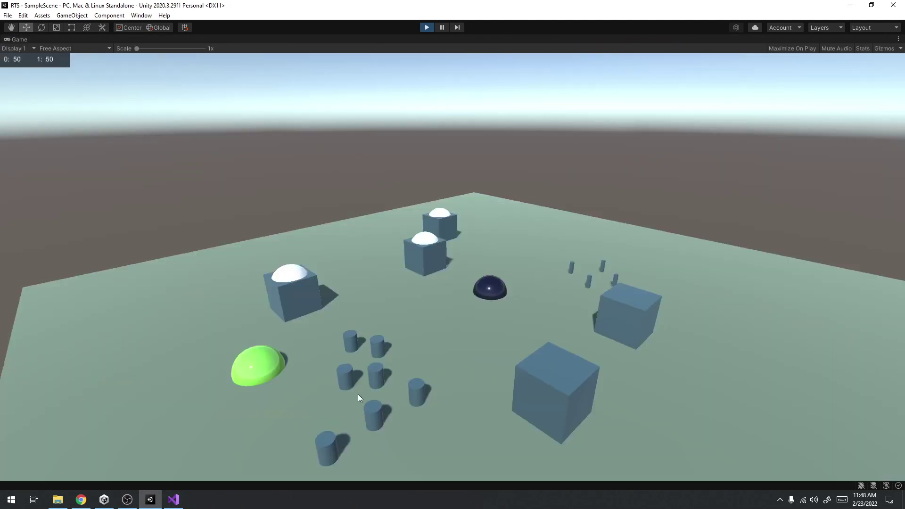
click(344, 378)
click(375, 380)
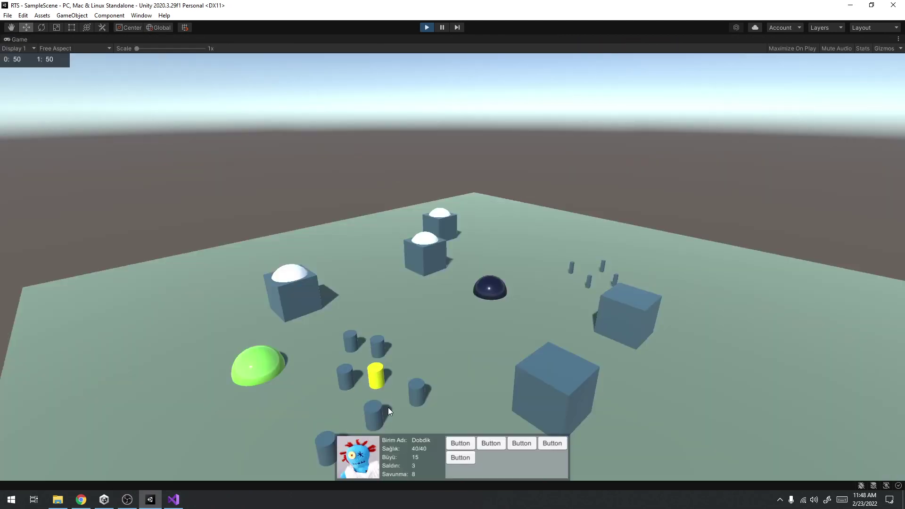
right_click(412, 359)
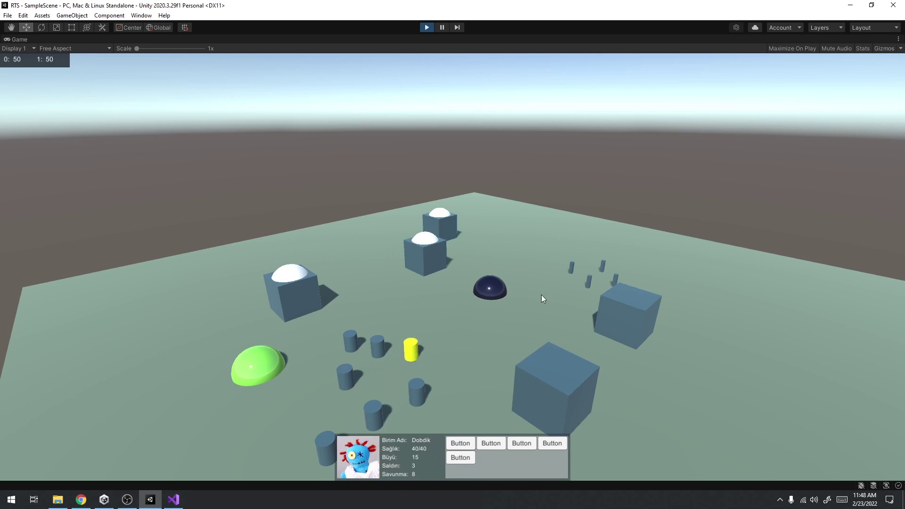
click(572, 270)
right_click(545, 313)
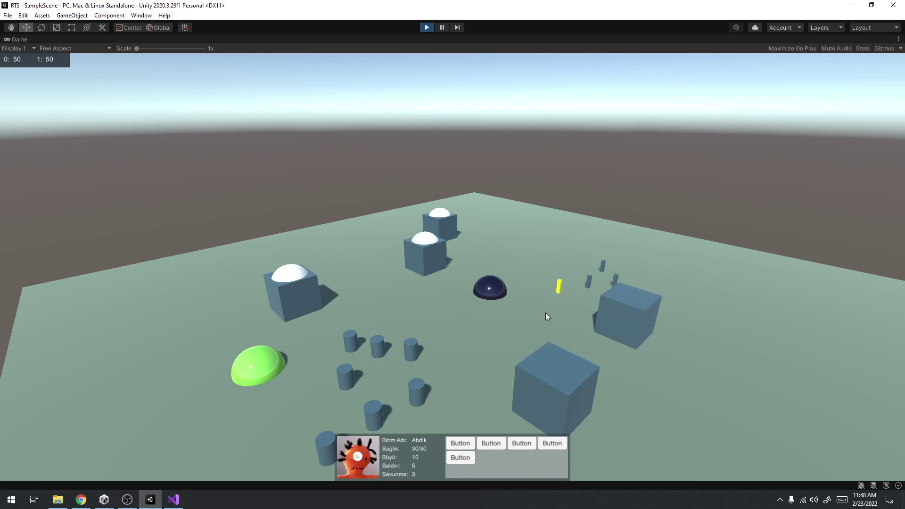
right_click(488, 293)
click(588, 281)
click(592, 266)
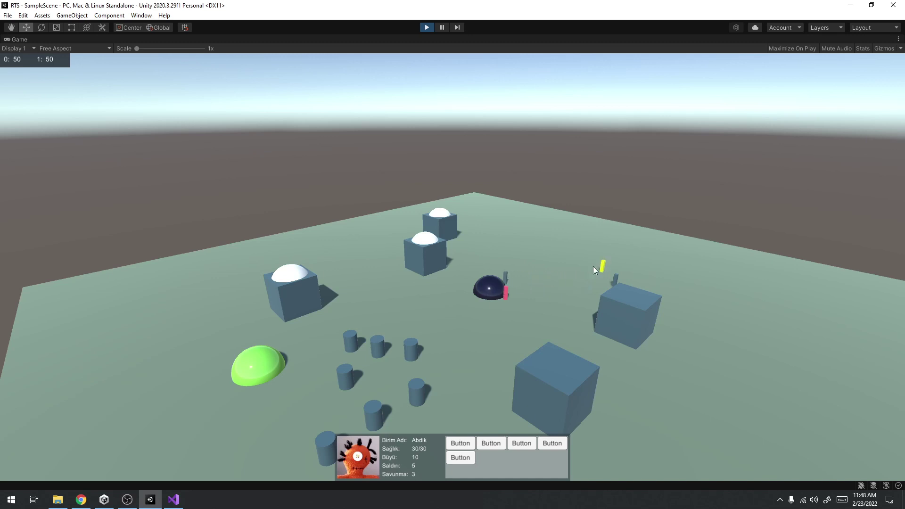
right_click(491, 290)
Step: Move two Dobdik cylinder units, sending one to the dark dome and one to the green slime
click(414, 348)
right_click(378, 348)
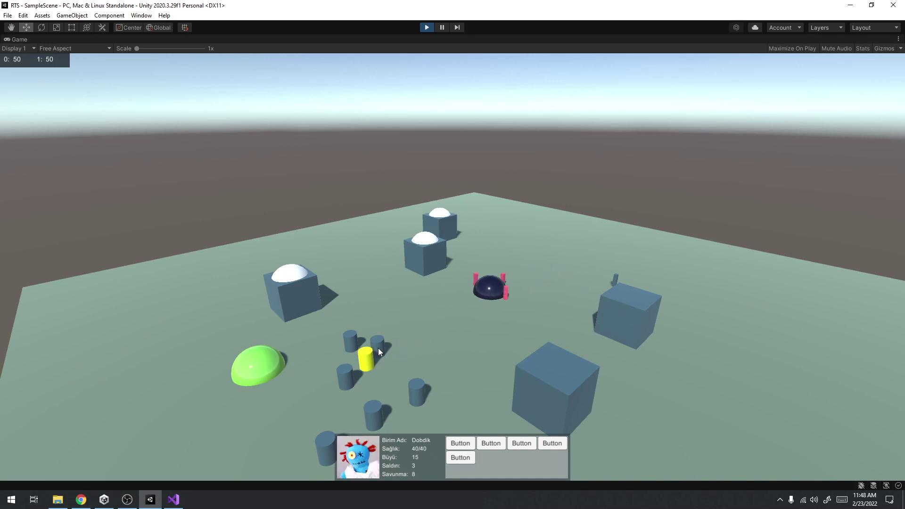
right_click(486, 290)
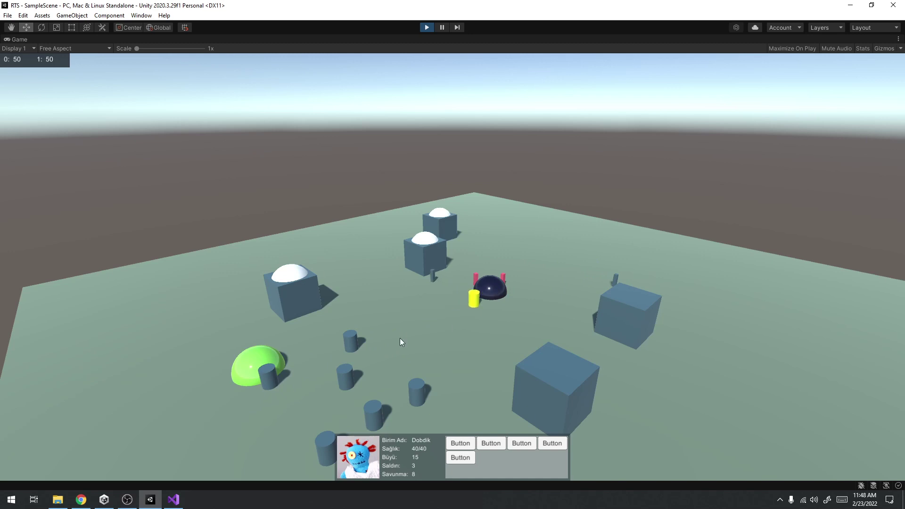
click(352, 339)
right_click(340, 376)
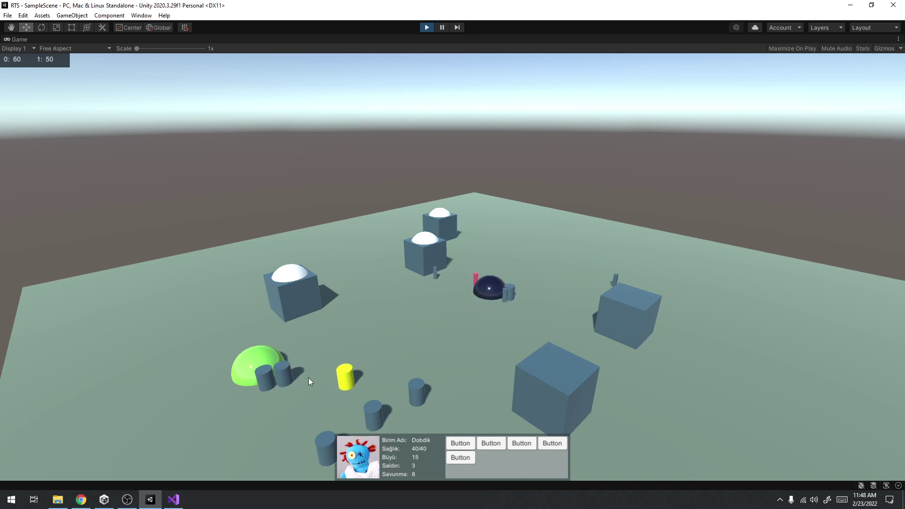
right_click(258, 363)
Step: Select each cube building in turn to view its info panel
click(135, 330)
click(276, 301)
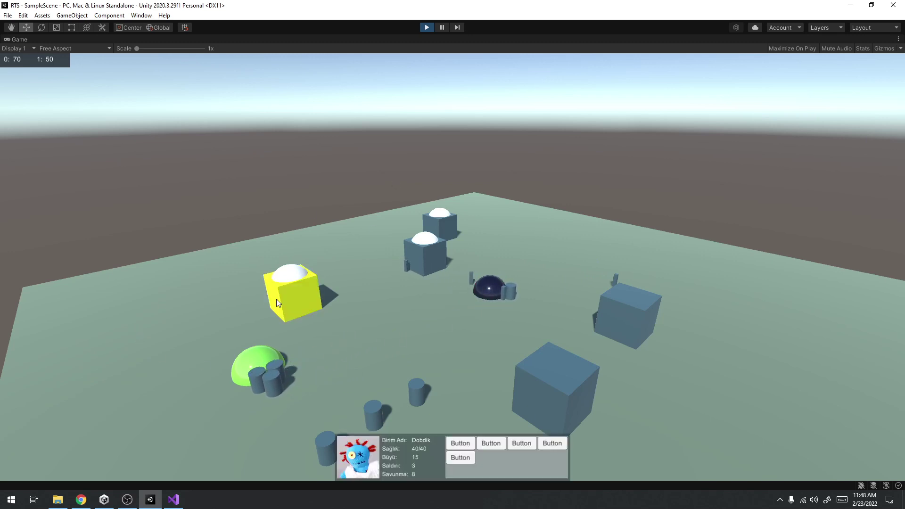
click(511, 324)
click(553, 380)
click(633, 309)
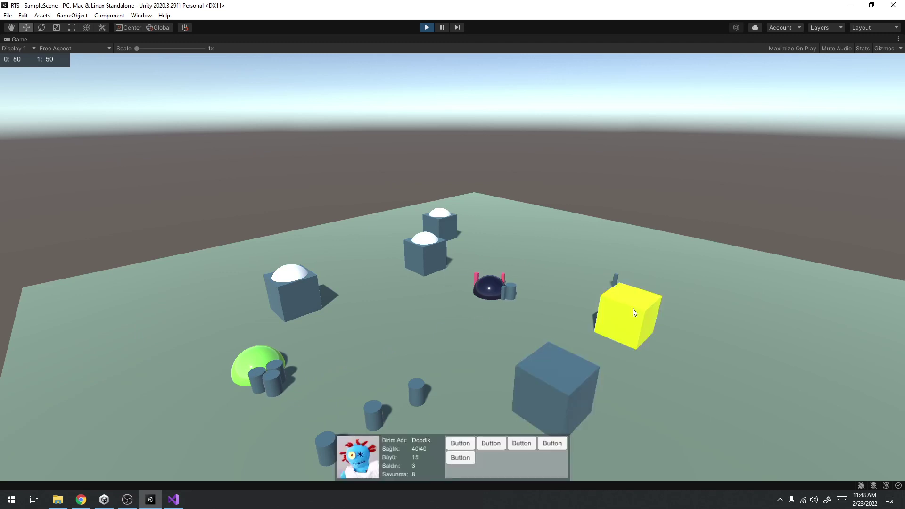
click(566, 384)
click(381, 375)
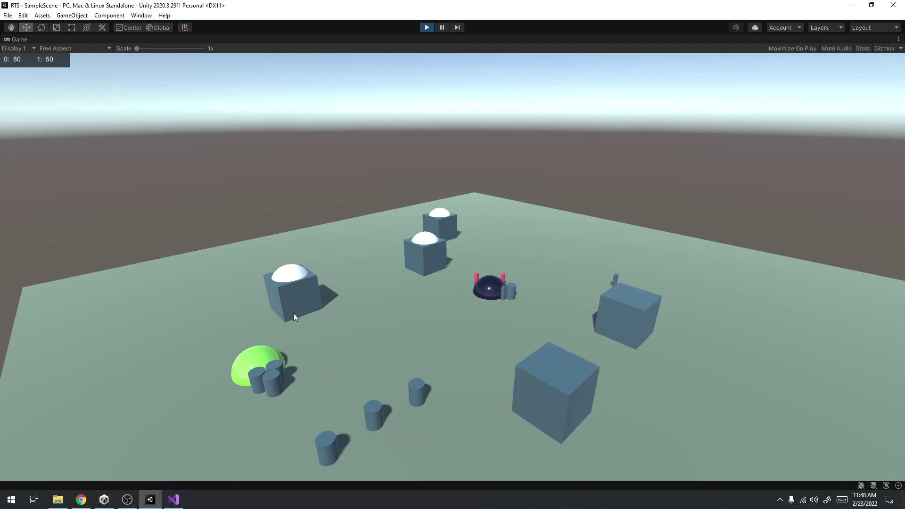
click(294, 313)
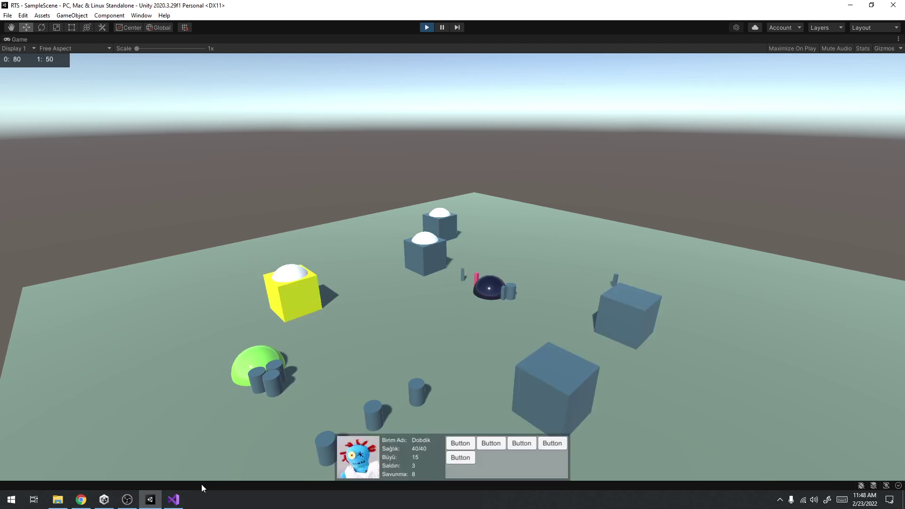
click(434, 259)
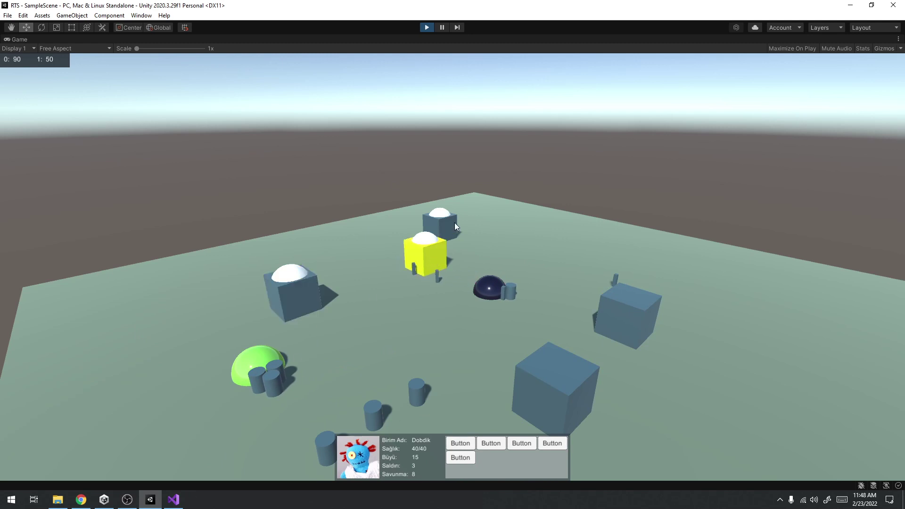
click(454, 224)
Step: Alternate between the middle cube and the Abdik units, then click empty ground to deselect
click(510, 294)
click(426, 255)
click(478, 283)
click(428, 256)
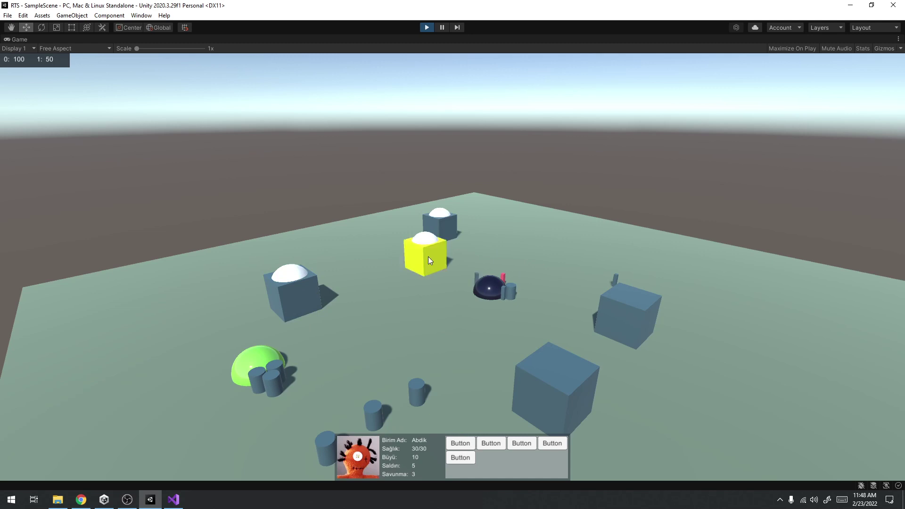
click(401, 330)
click(415, 258)
click(396, 340)
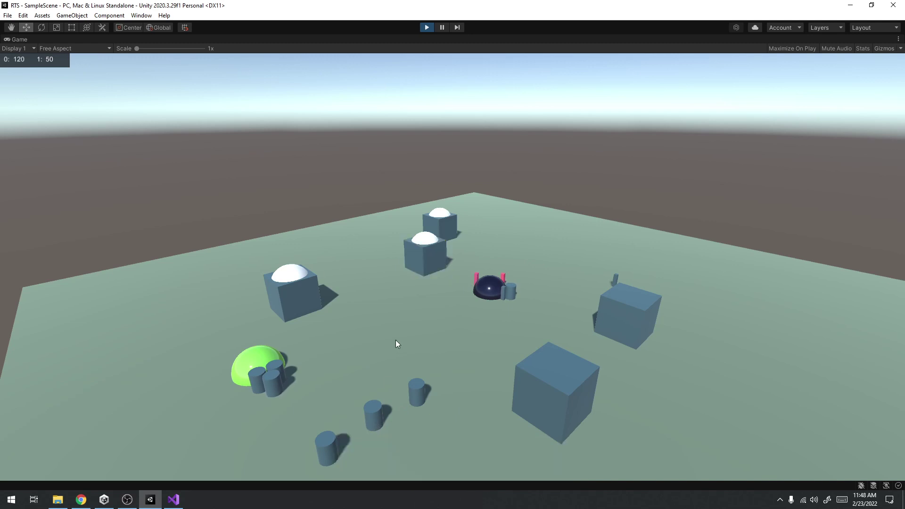
Step: Send several cylinder units to gather at the green dome
click(254, 387)
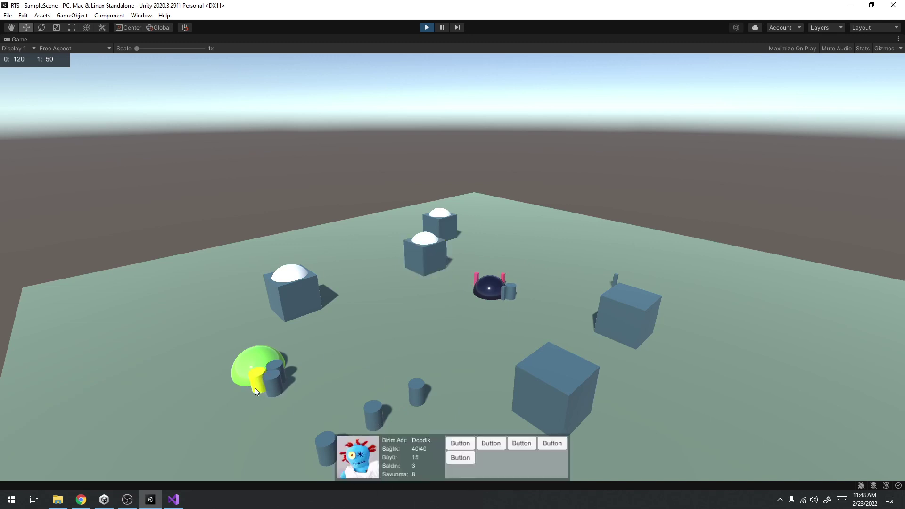
right_click(228, 418)
right_click(377, 346)
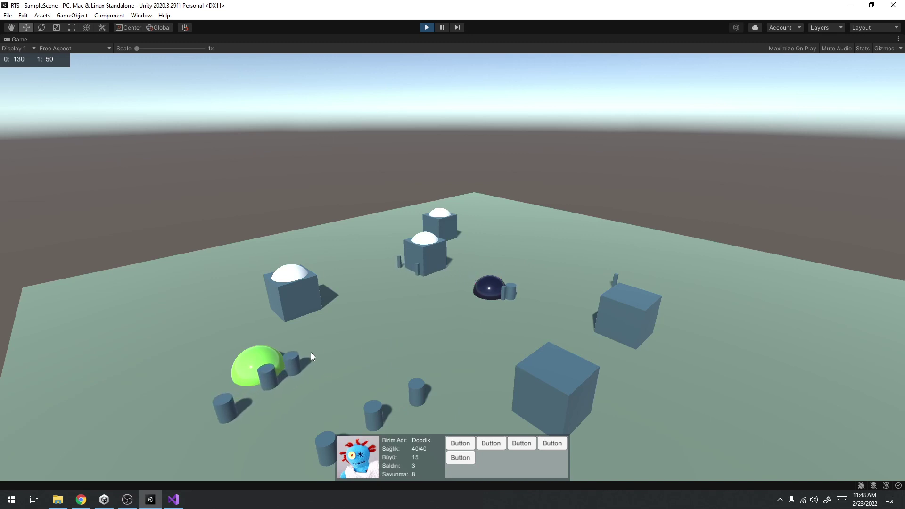
click(294, 394)
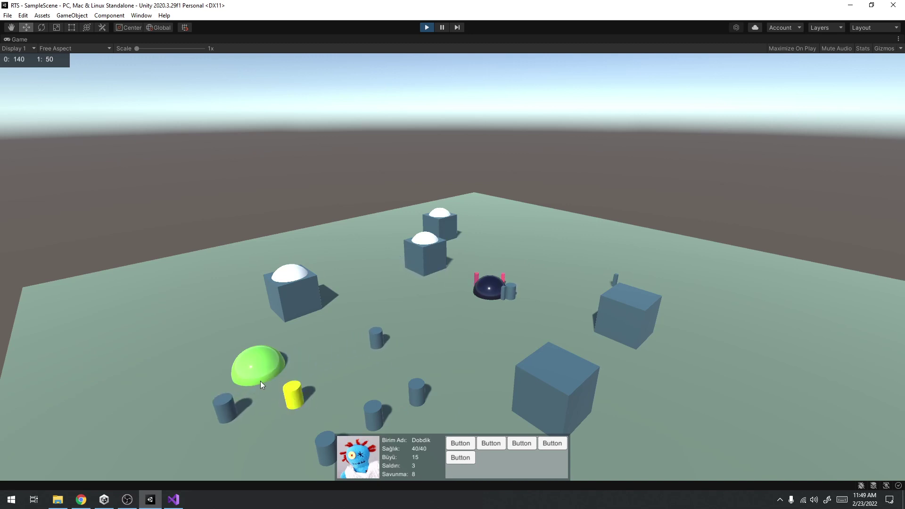
right_click(259, 372)
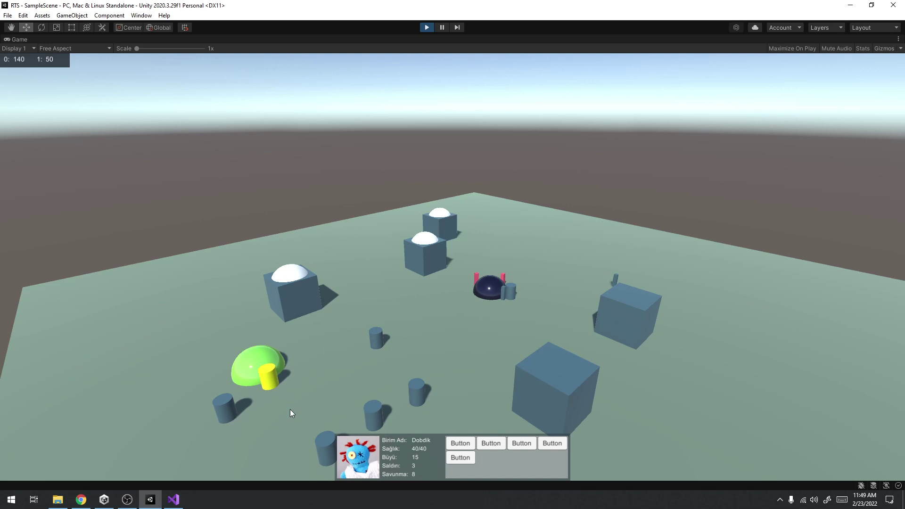
click(218, 408)
right_click(188, 378)
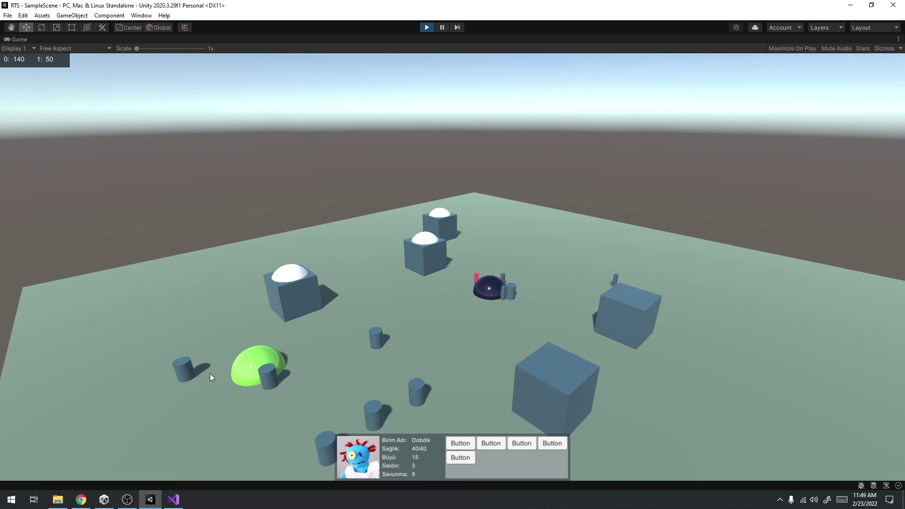
click(174, 366)
right_click(243, 370)
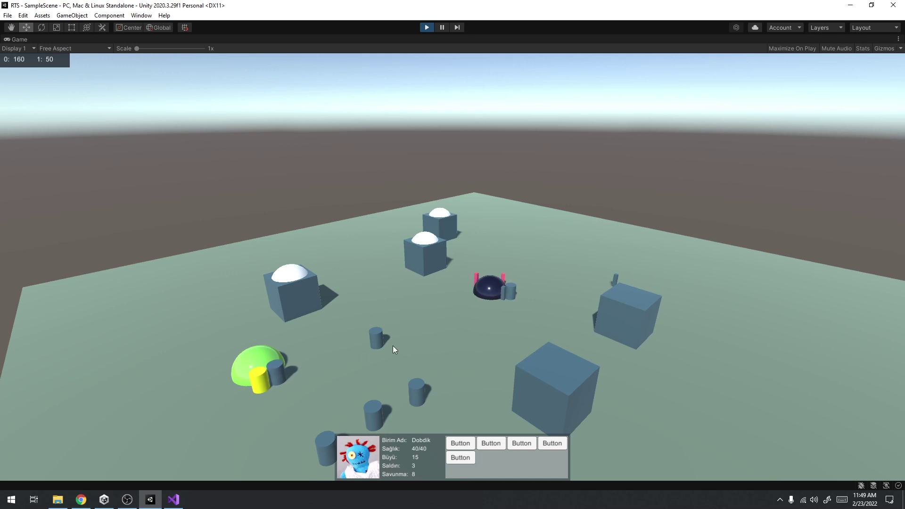
click(377, 339)
right_click(240, 356)
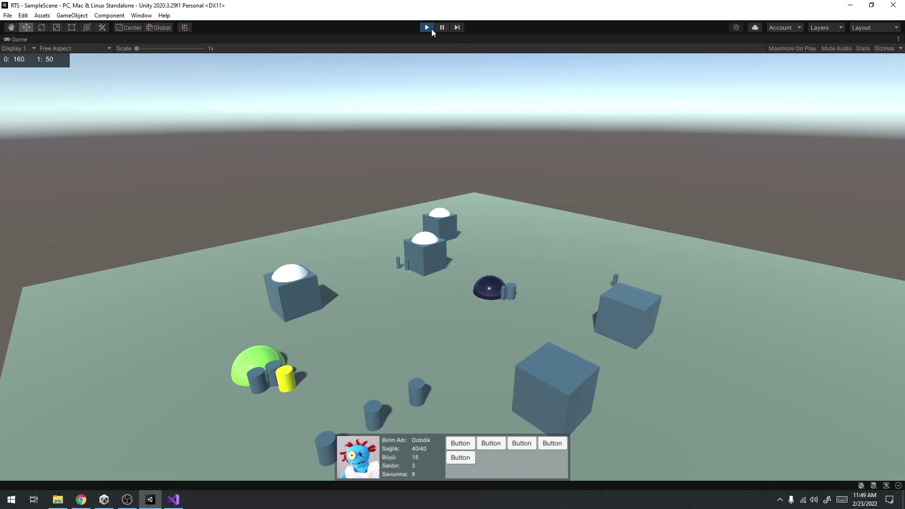
Step: Send a cylinder to gather at the dark dome, then stop play mode
click(508, 293)
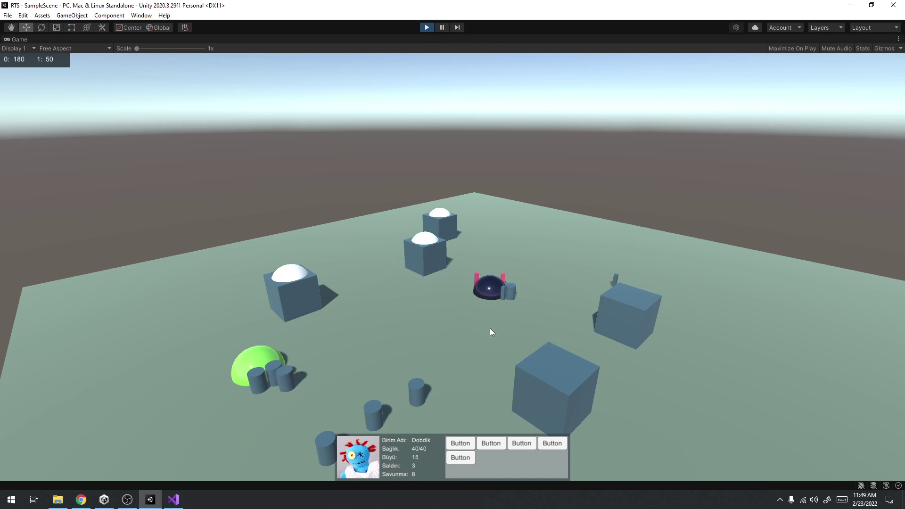
click(489, 324)
right_click(488, 283)
click(428, 27)
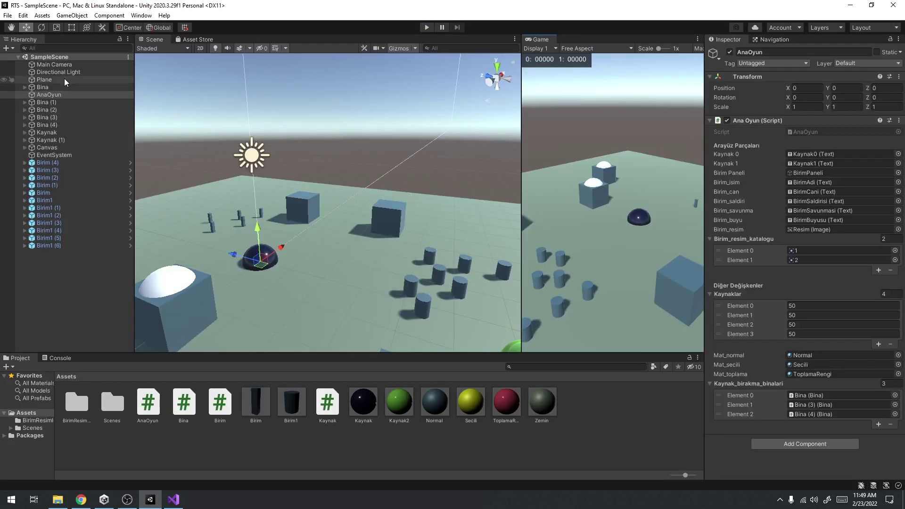
Step: Compare the Kaynak and Kaynak (1) resource objects in the Inspector
click(54, 133)
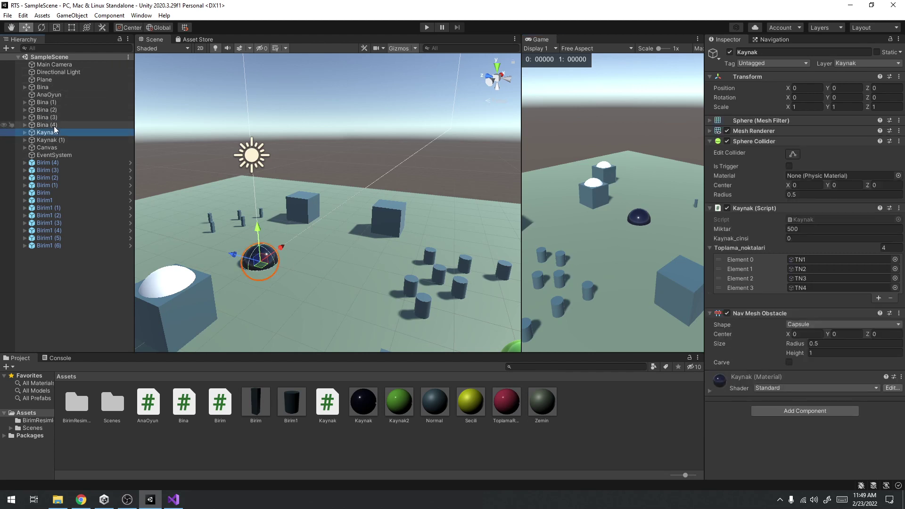
click(53, 140)
click(51, 135)
click(50, 140)
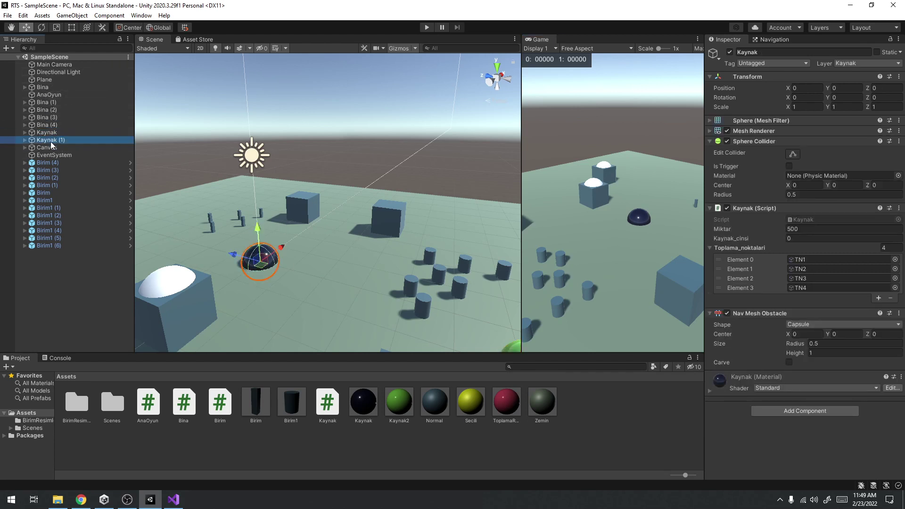
click(51, 134)
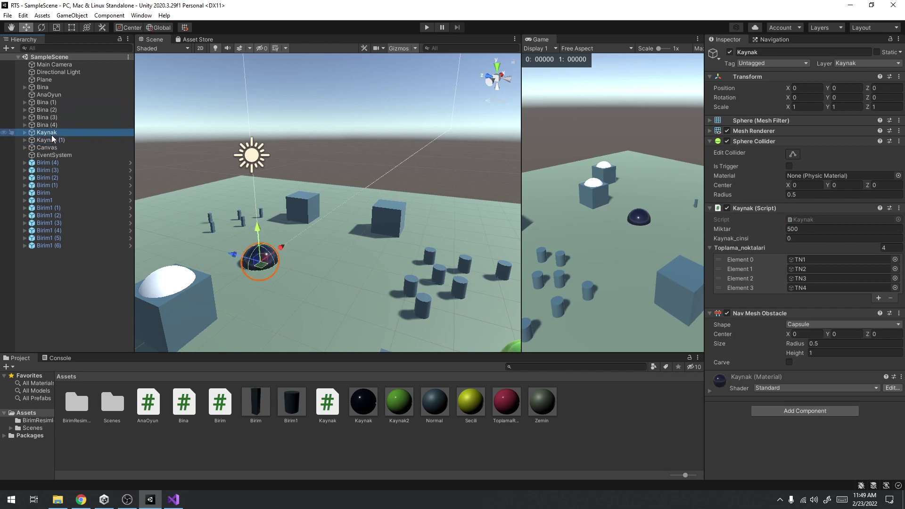
mouse_move(328, 182)
alt+mouse_down()
mouse_move(318, 178)
mouse_move(319, 239)
alt+mouse_up()
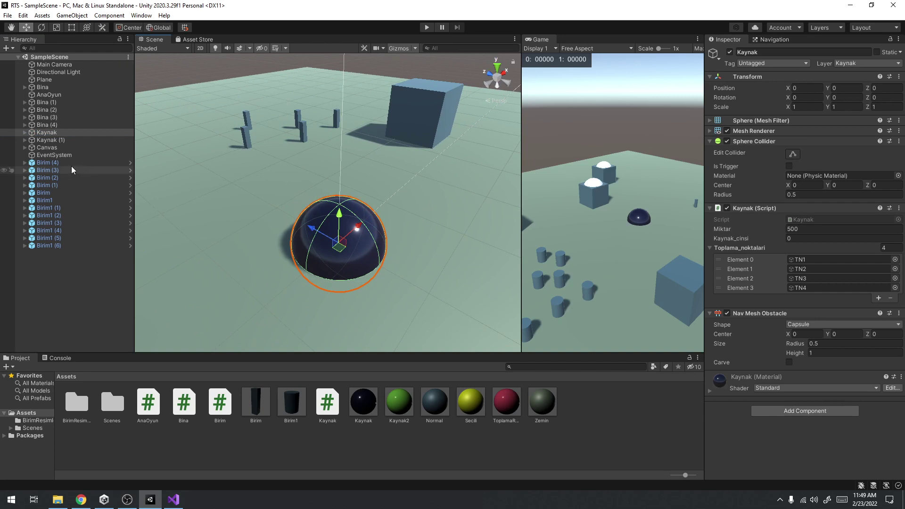
click(58, 141)
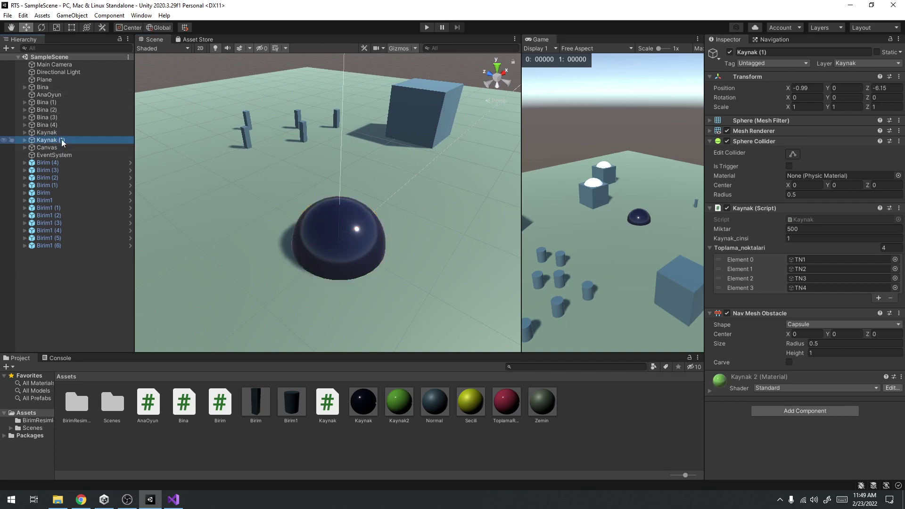
click(57, 133)
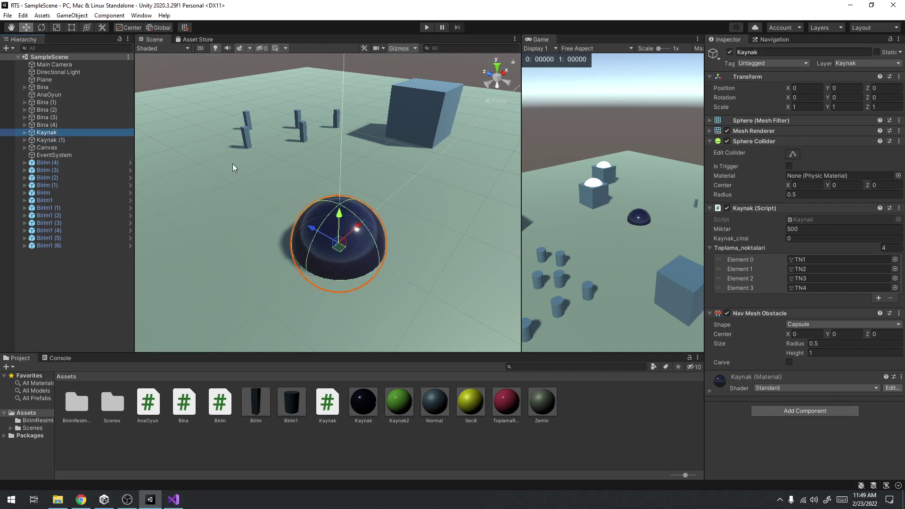
Step: Frame and orbit close on the Kaynak sphere, then start the game
key(f)
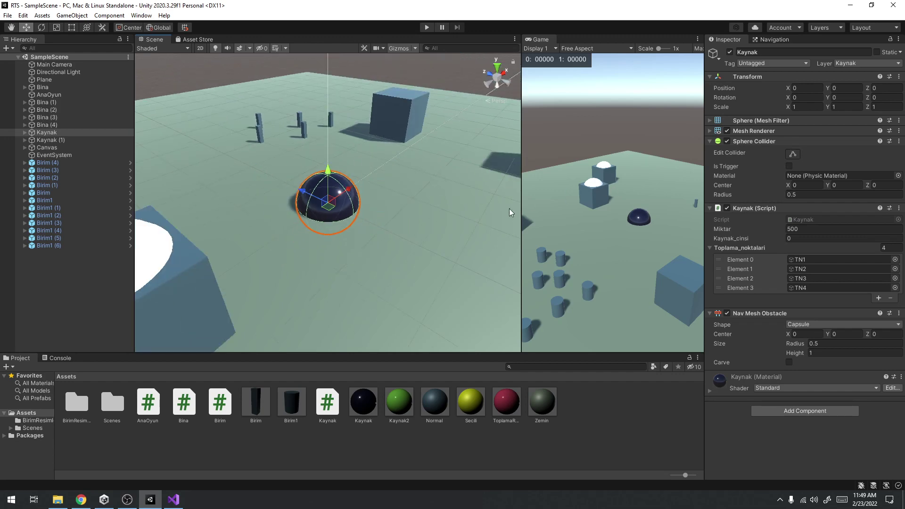
right_drag(276, 163, 182, 156)
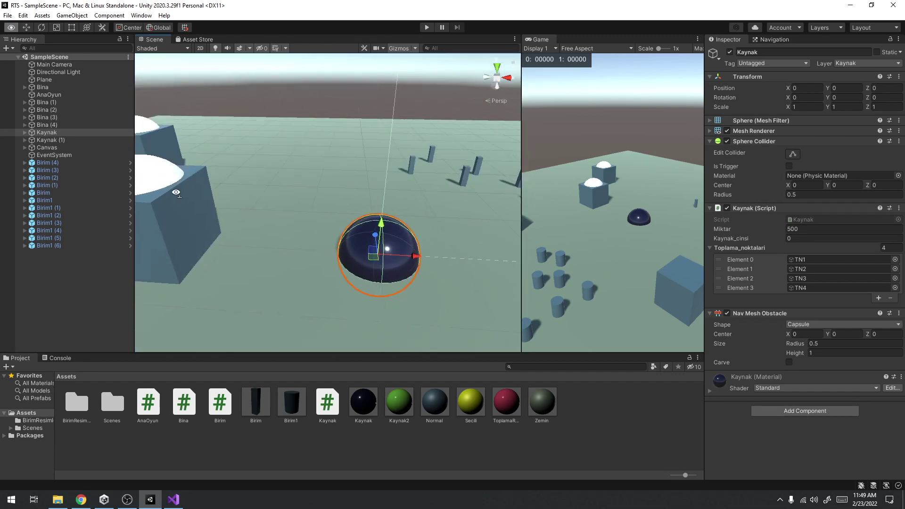
right_drag(183, 156, 150, 208)
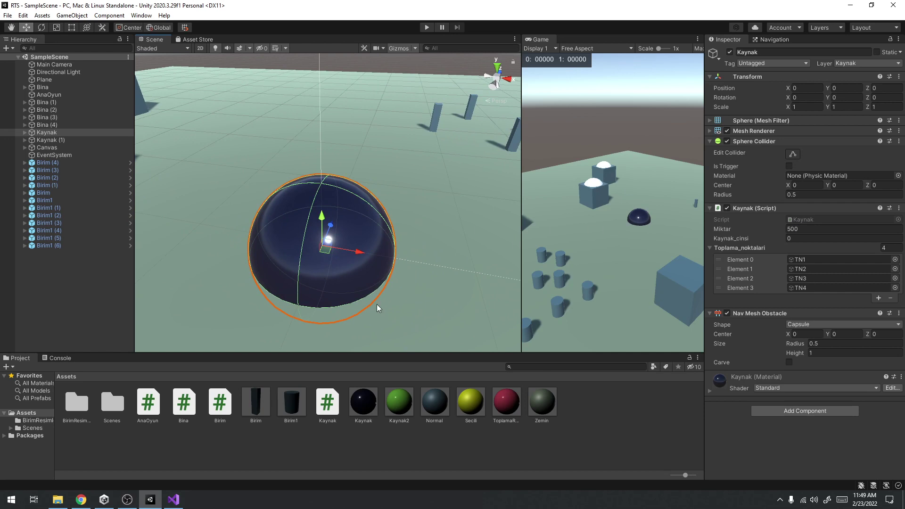
click(426, 28)
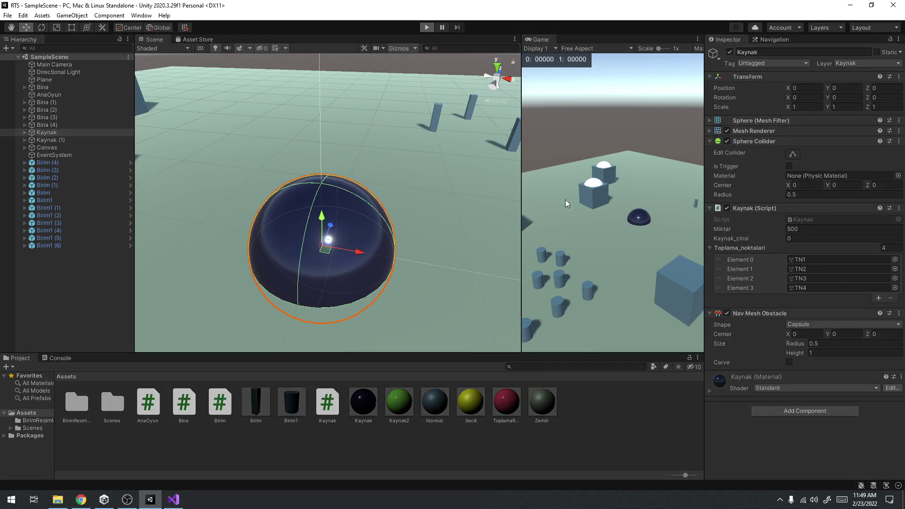
Step: Send a unit to the Kaynak sphere and inspect the cylinder, sphere and TN1 point
click(563, 259)
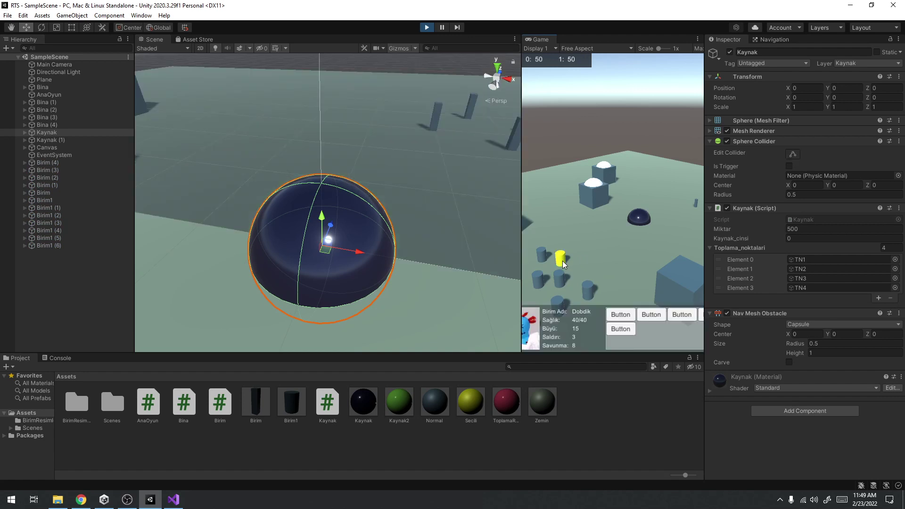
right_click(639, 221)
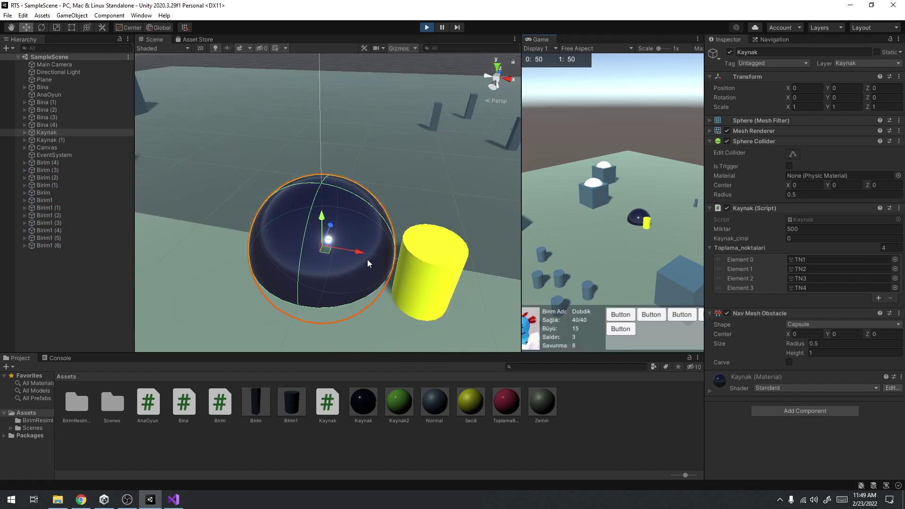
click(417, 256)
click(395, 258)
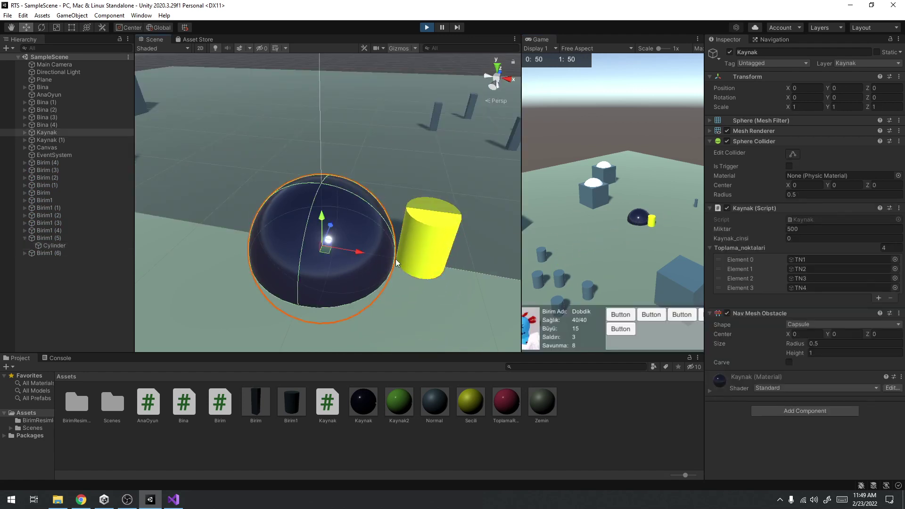
click(417, 270)
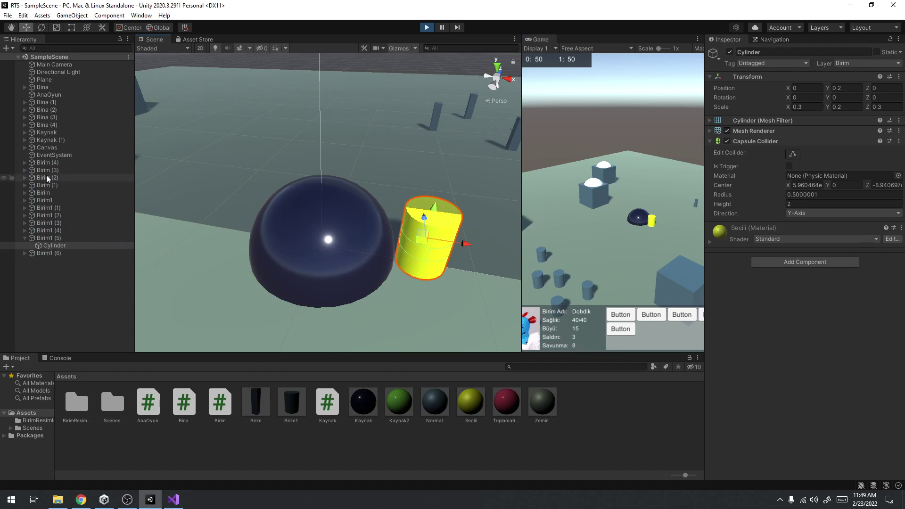
click(343, 248)
click(25, 133)
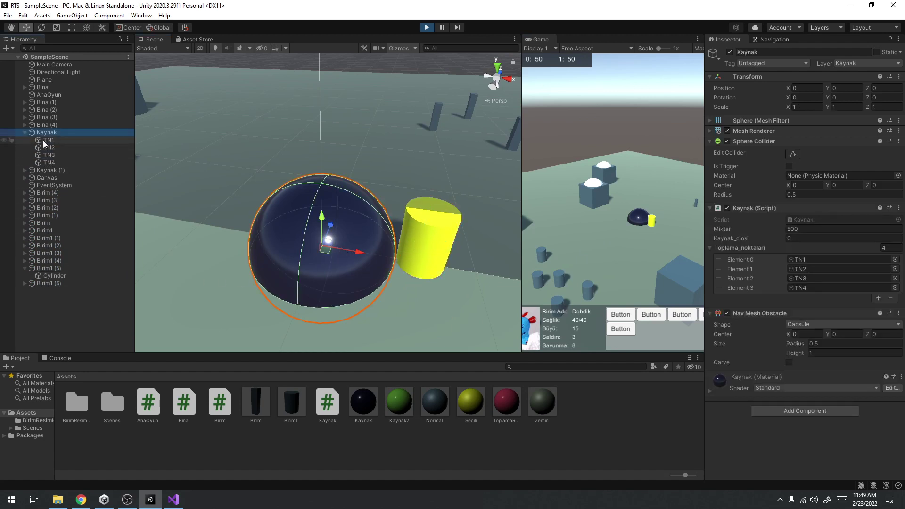
click(46, 140)
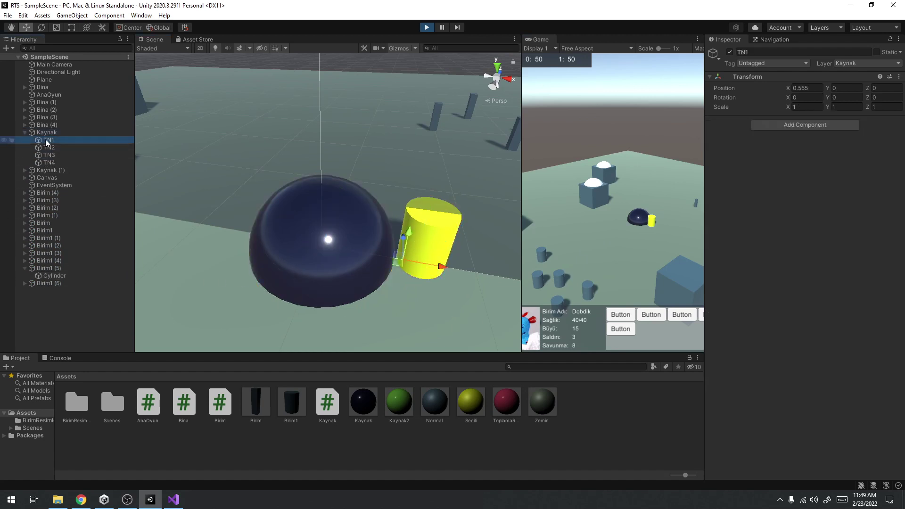
Step: Raise Birim1 (5)'s Nav Mesh Agent Stopping Distance from 0.1 to 0.25
click(428, 243)
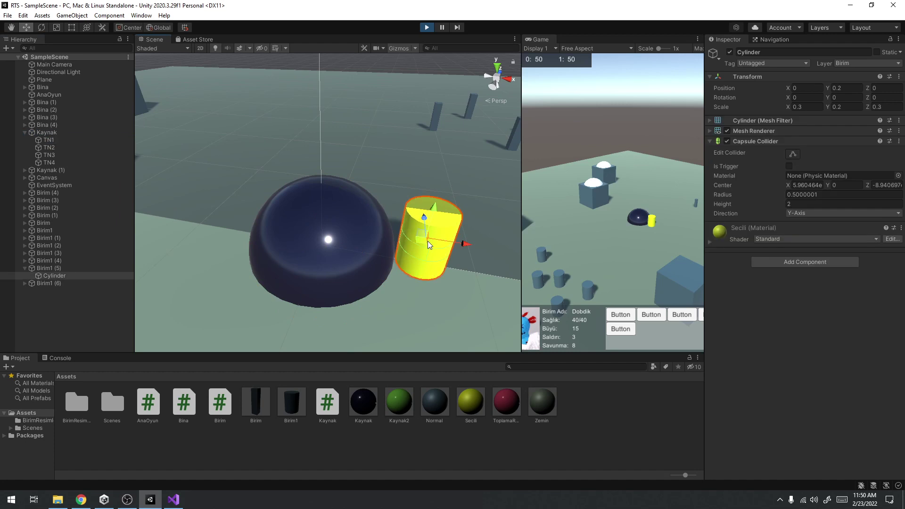
click(50, 269)
scroll(780, 324, down, 2)
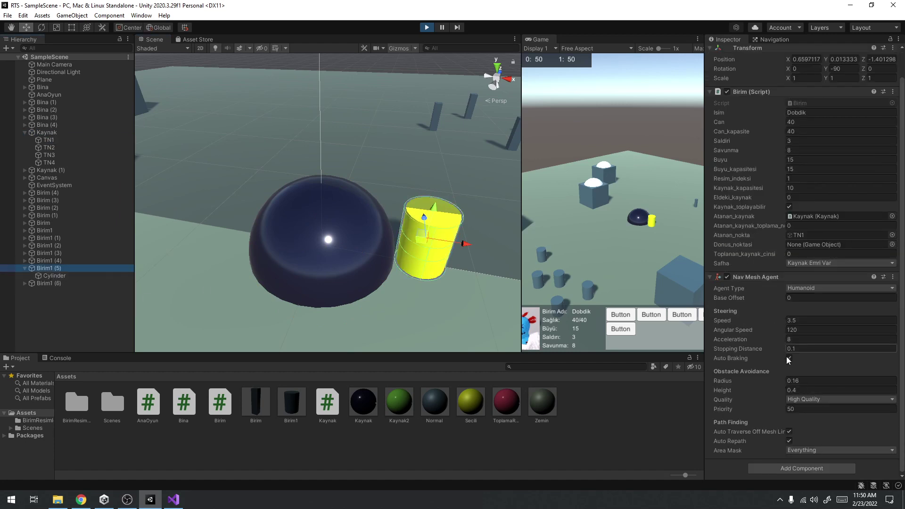
drag(738, 349, 742, 349)
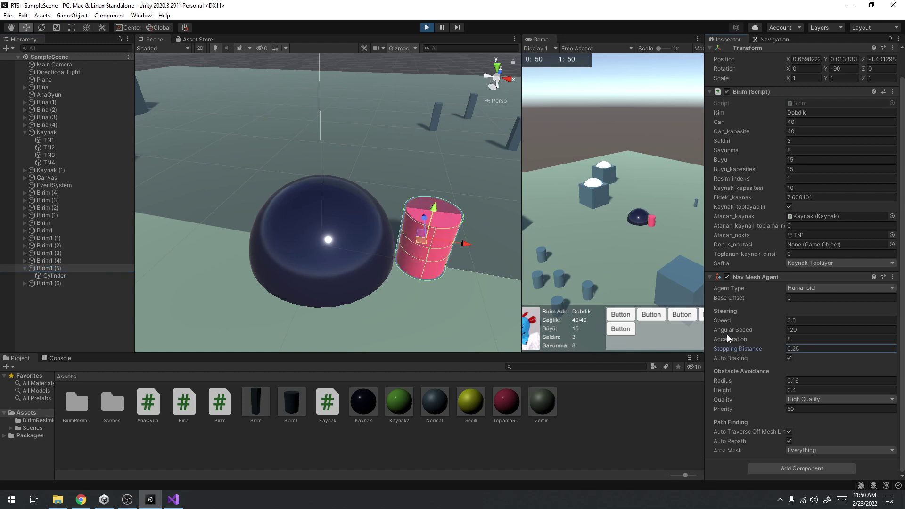
Step: Stop play, set Stopping Distance 0.3 on Birim1 through Birim1 (5), and save
click(426, 27)
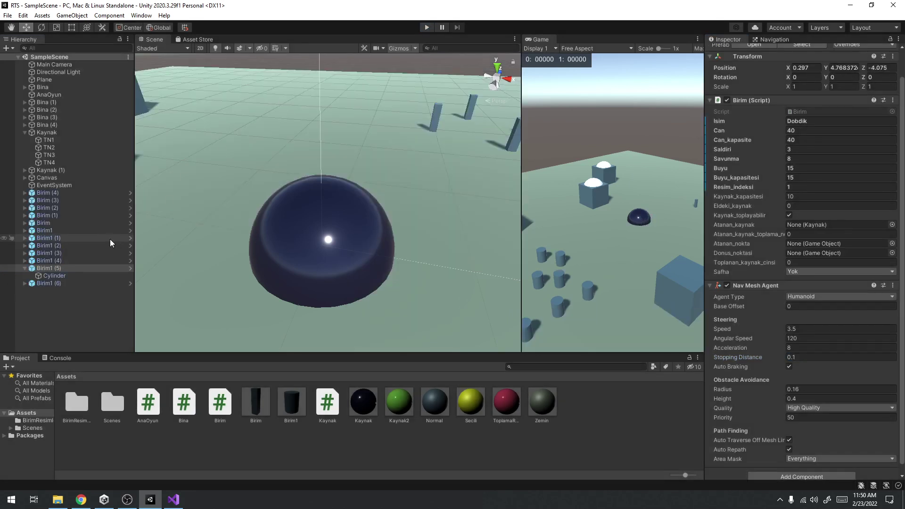
click(31, 230)
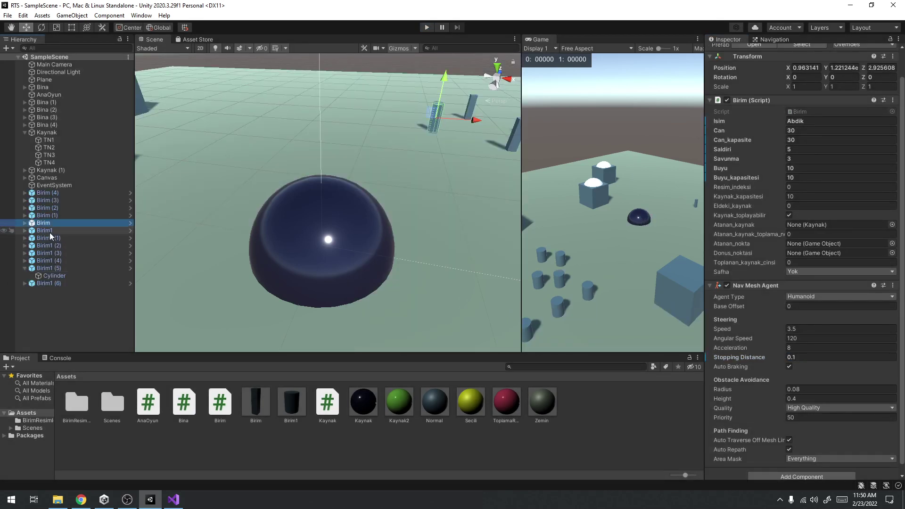
shift+click(55, 267)
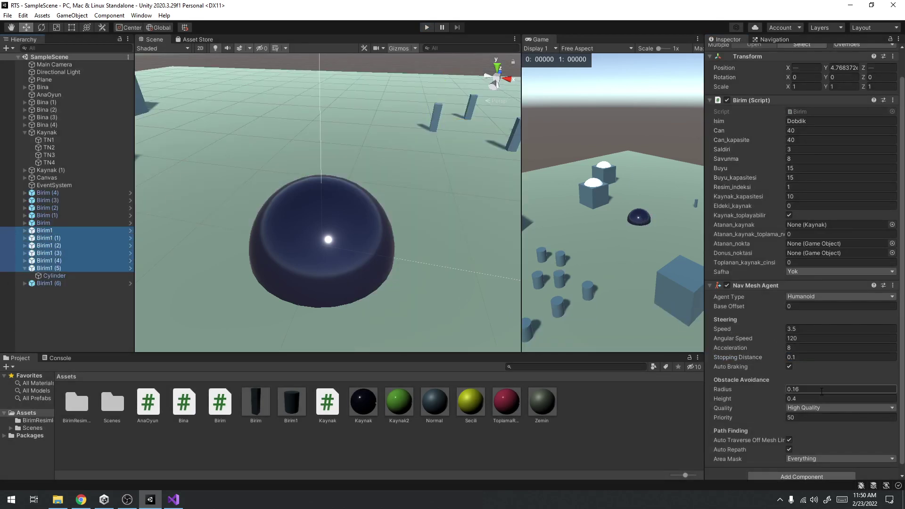
click(806, 357)
click(821, 358)
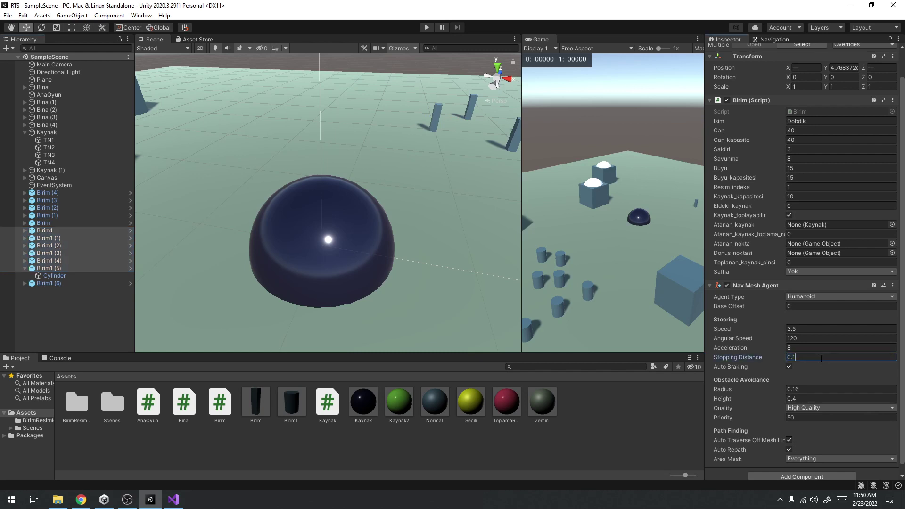
key(BackSpace)
text(3)
key(ctrl+s)
Step: Restart the game and send the selected unit to gather at the dark dome
click(427, 28)
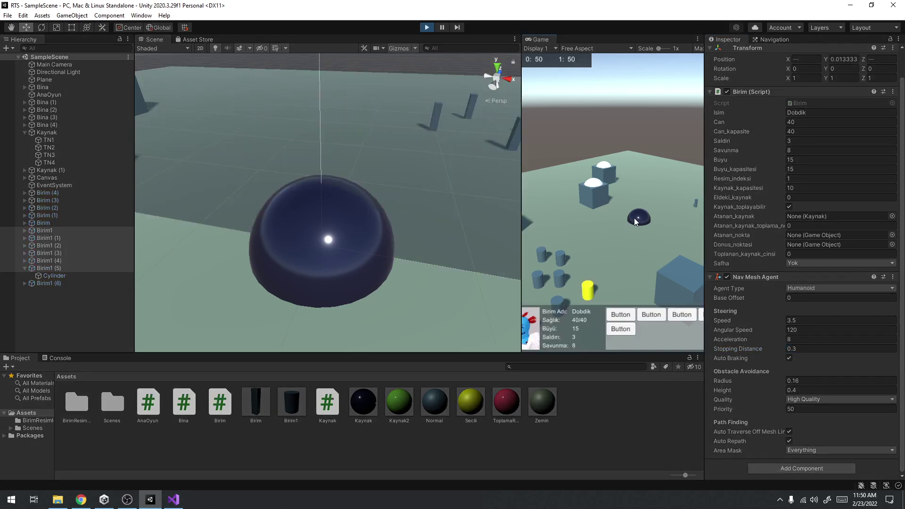
right_click(634, 218)
right_click(540, 38)
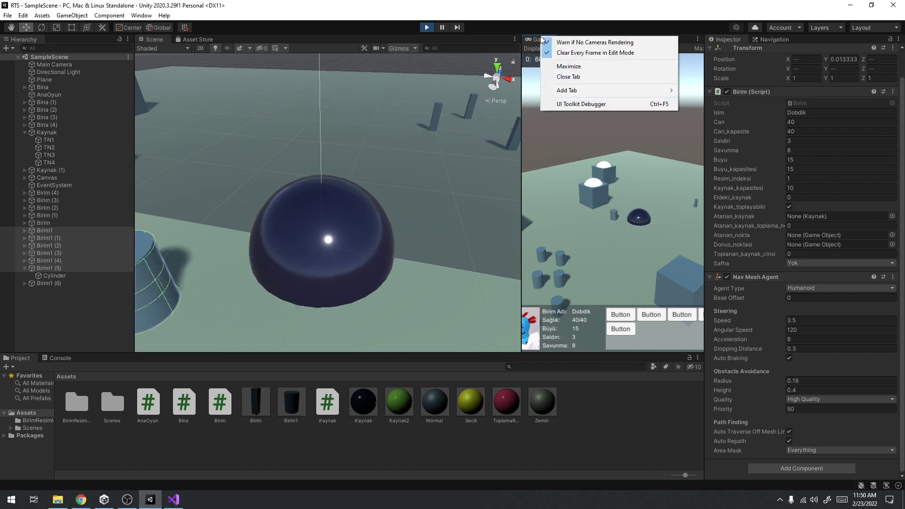
Step: Maximize the Game view and send three units, including Abdik, to gather at the dark dome
click(563, 66)
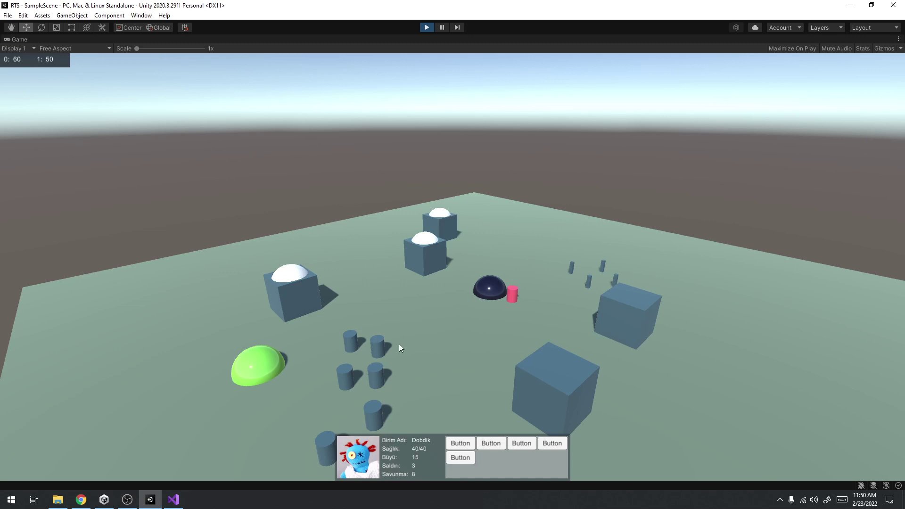
click(378, 346)
right_click(466, 299)
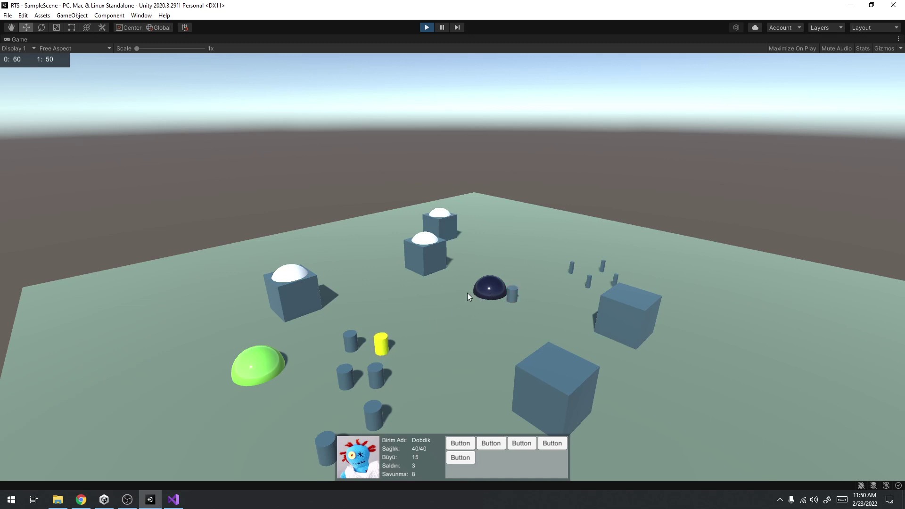
click(572, 267)
right_click(492, 283)
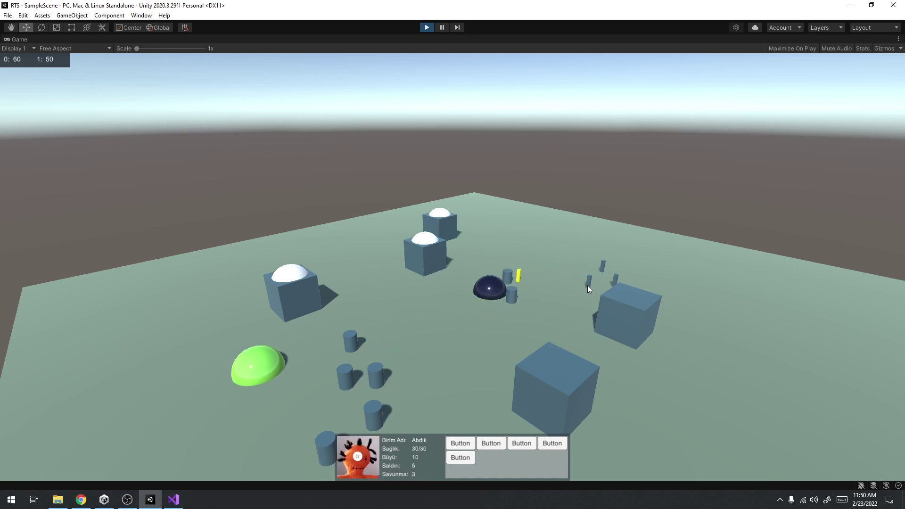
click(588, 289)
right_click(488, 284)
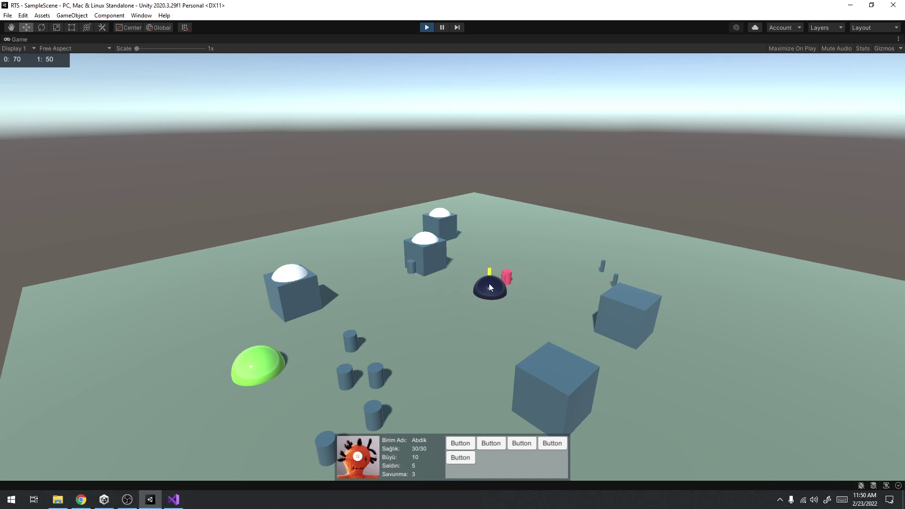
Step: Send units to gather at the green dome, moving one across the field before returning it
right_click(342, 380)
right_click(267, 368)
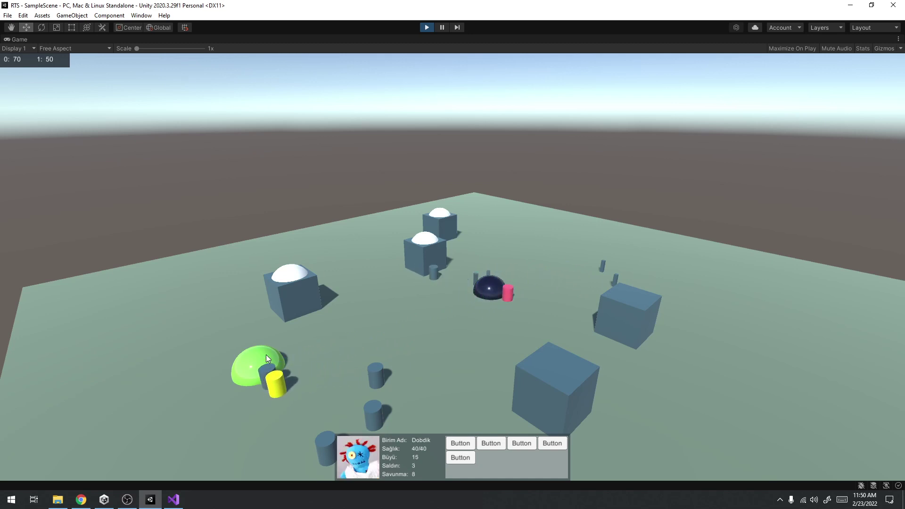
click(223, 387)
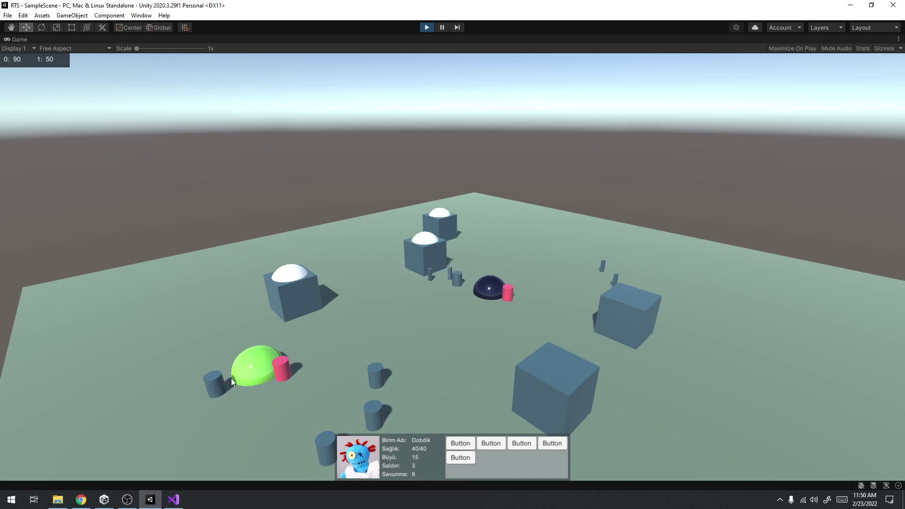
right_click(376, 376)
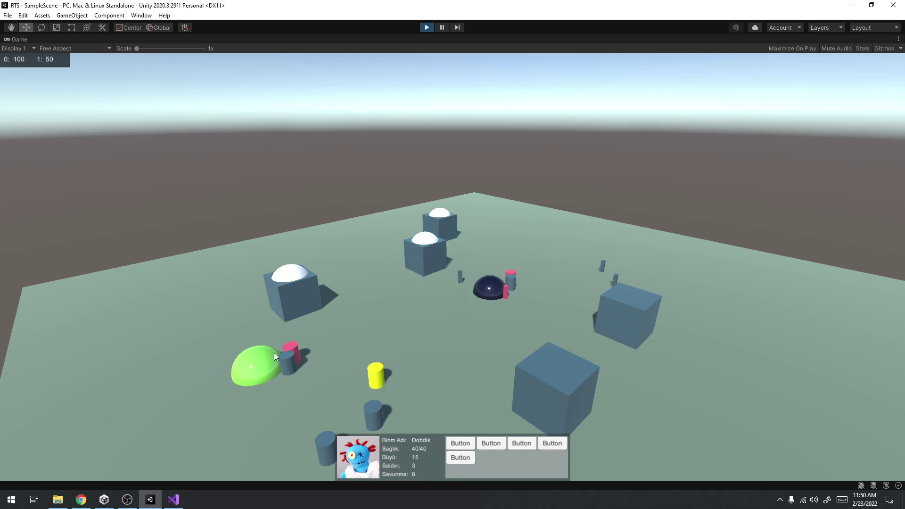
right_click(372, 418)
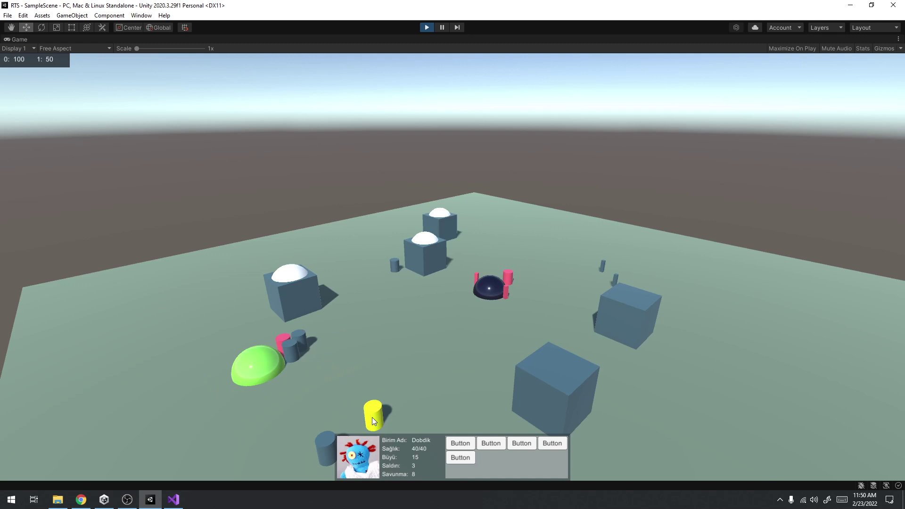
right_click(246, 374)
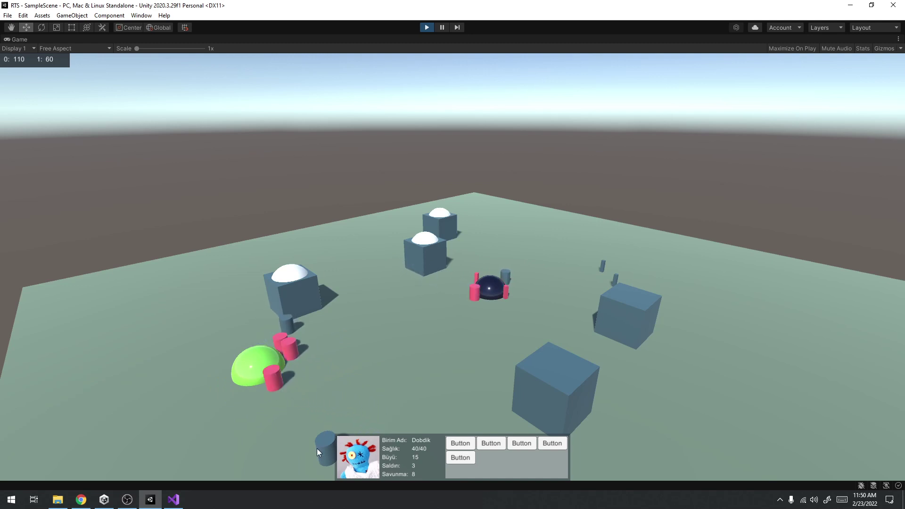
right_click(316, 448)
right_click(247, 378)
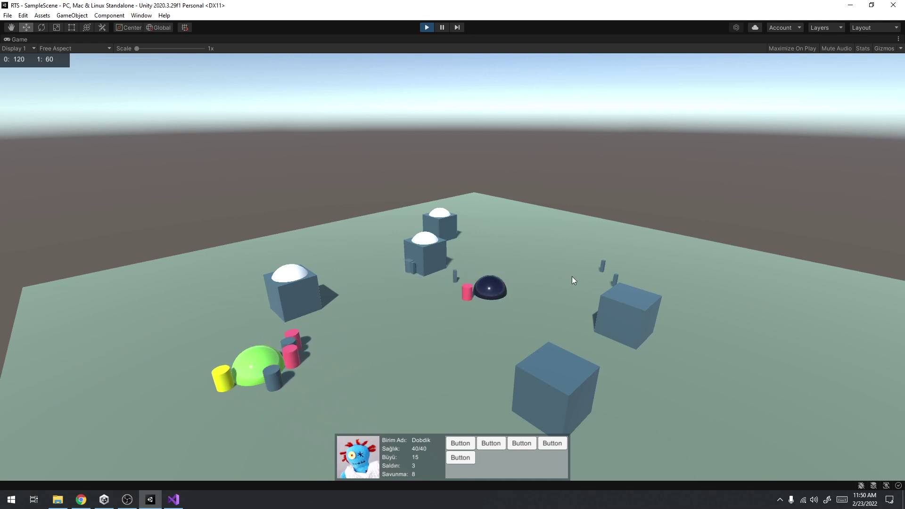
Step: Repeatedly select and deselect the Abdik unit and large cube building to test the info panel
click(603, 266)
click(564, 383)
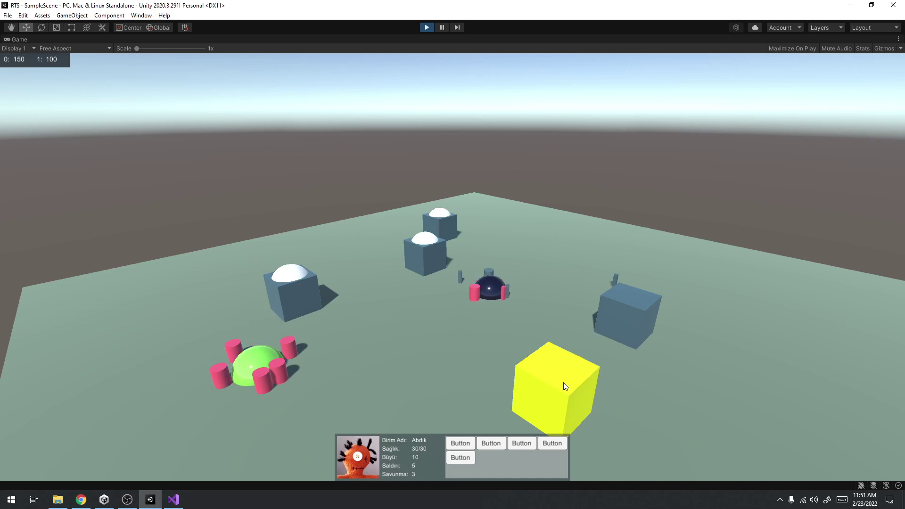
click(469, 448)
click(549, 378)
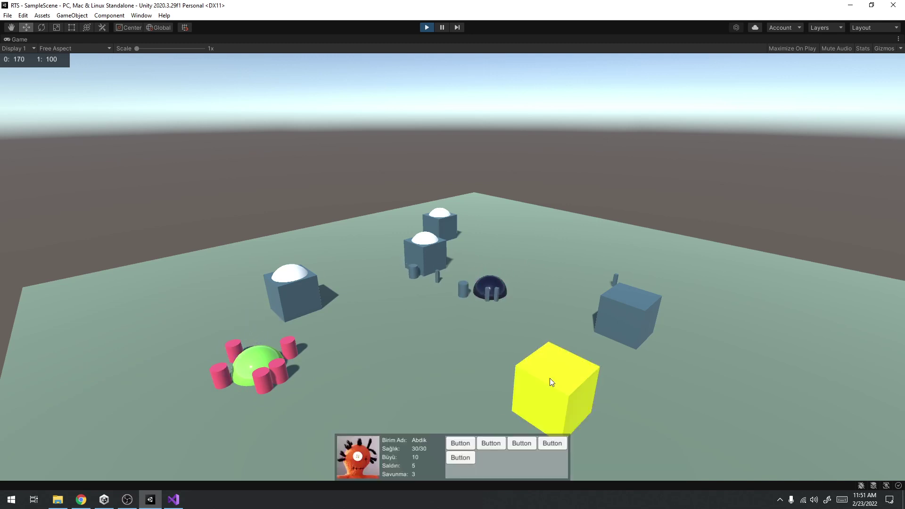
click(536, 417)
click(536, 418)
click(451, 448)
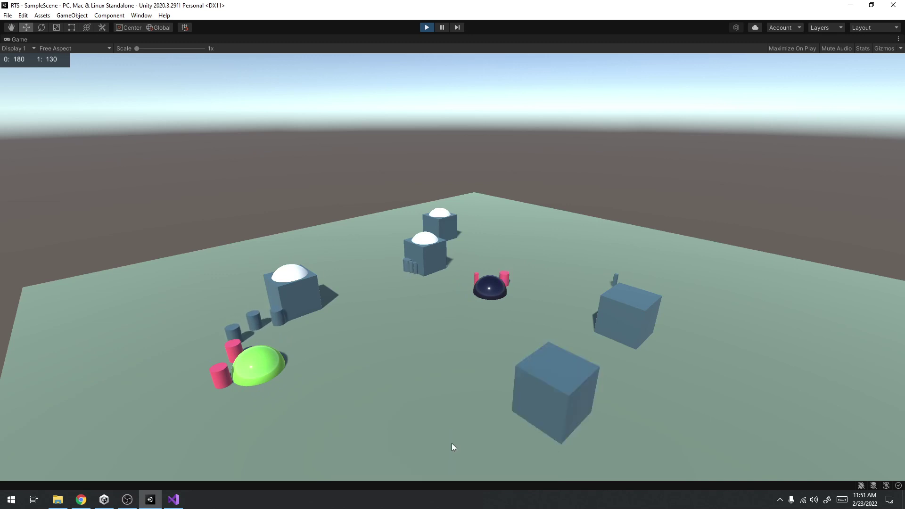
click(578, 405)
click(470, 445)
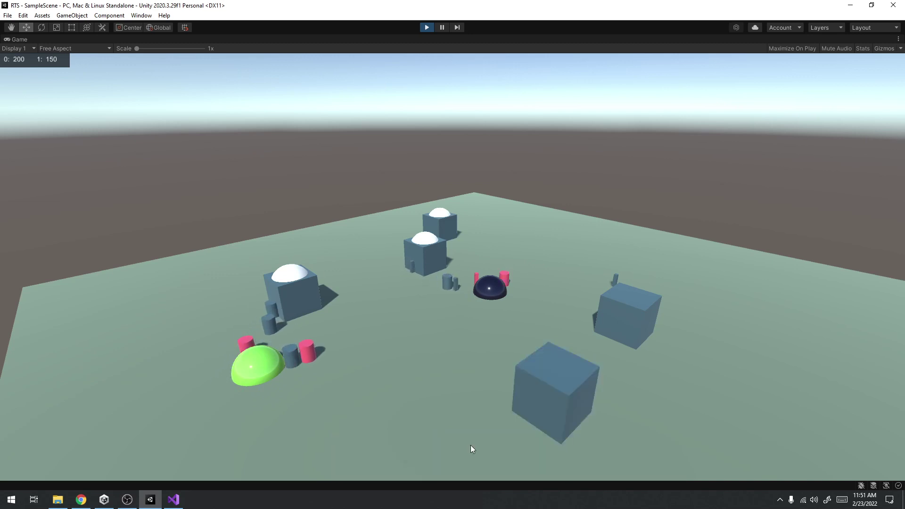
click(541, 419)
click(493, 445)
click(546, 415)
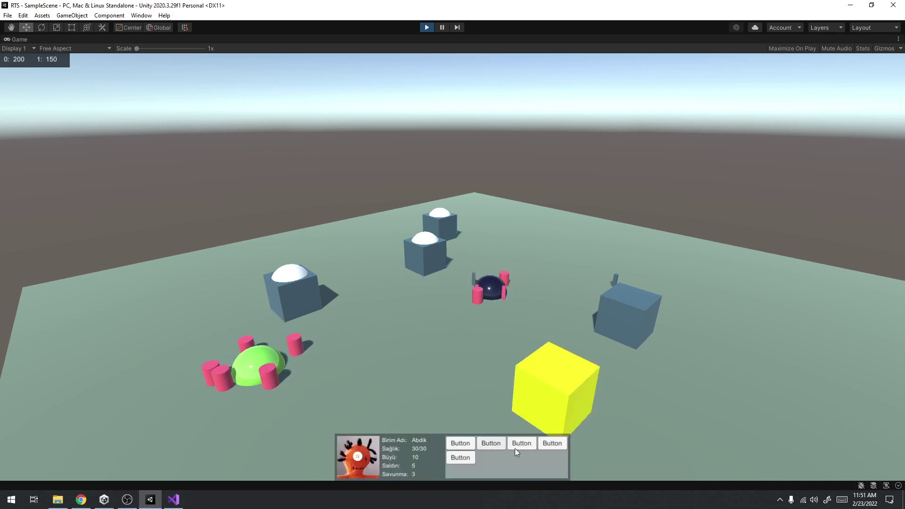
click(515, 449)
right_click(15, 41)
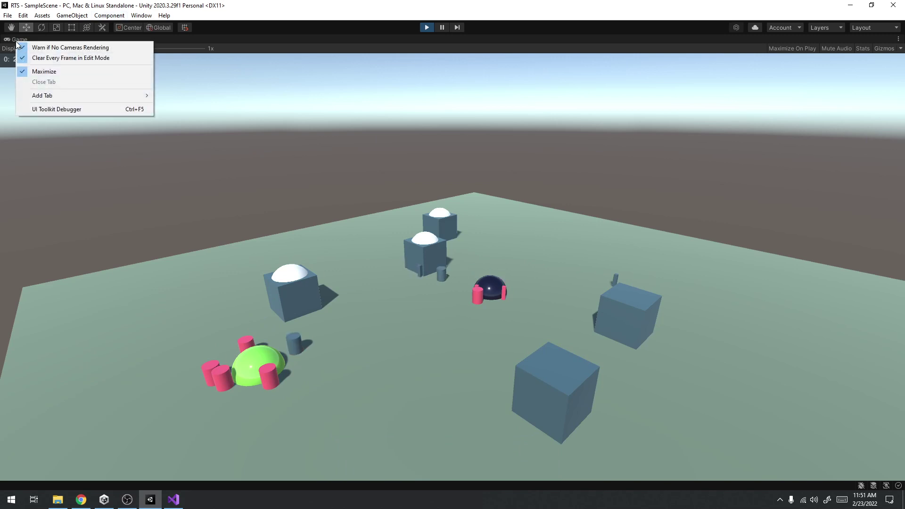
Step: Restore the editor layout and inspect the BirimPaneli, Yazilar and Canvas objects
click(47, 72)
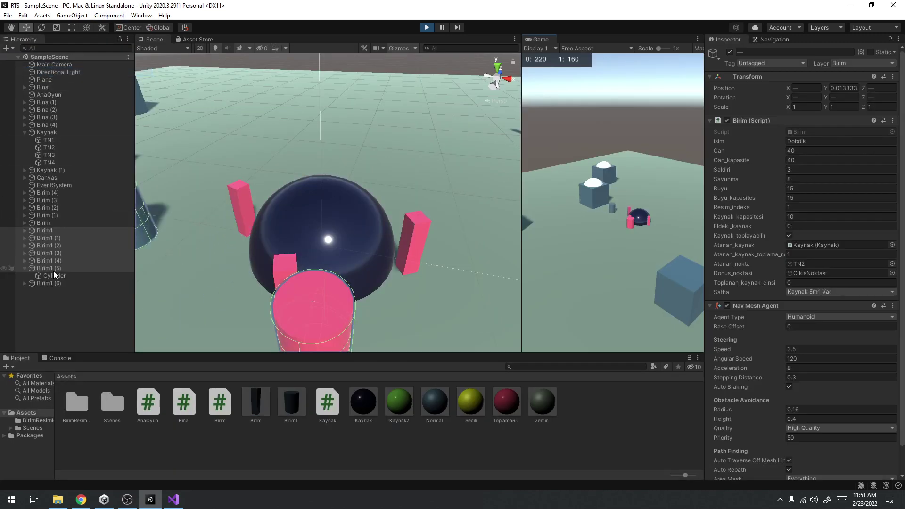
click(54, 185)
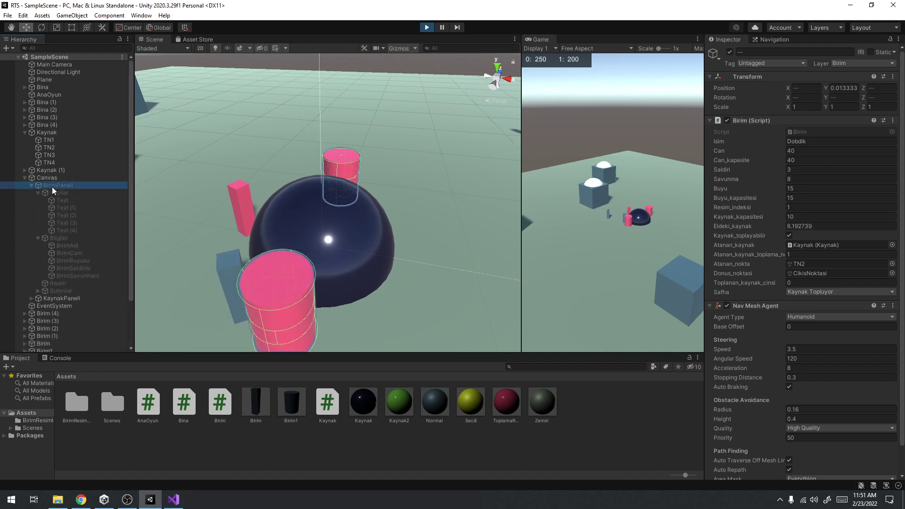
click(629, 223)
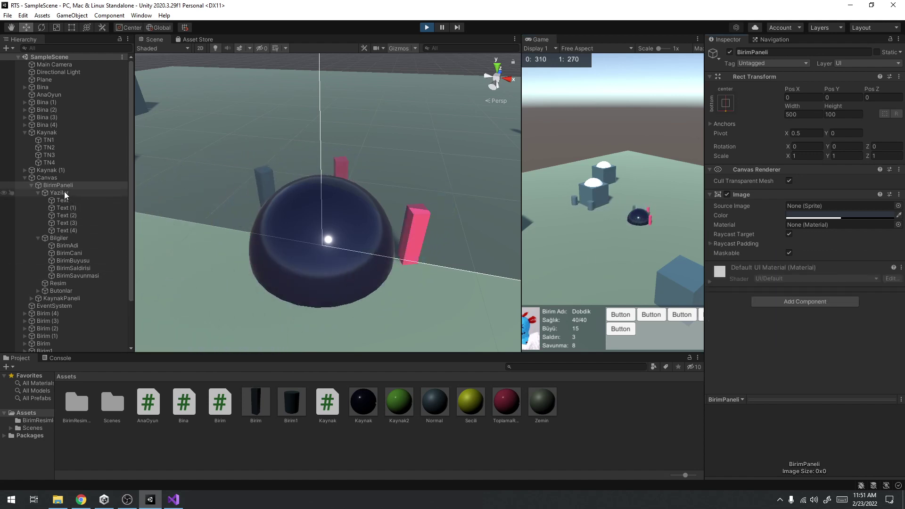
click(59, 191)
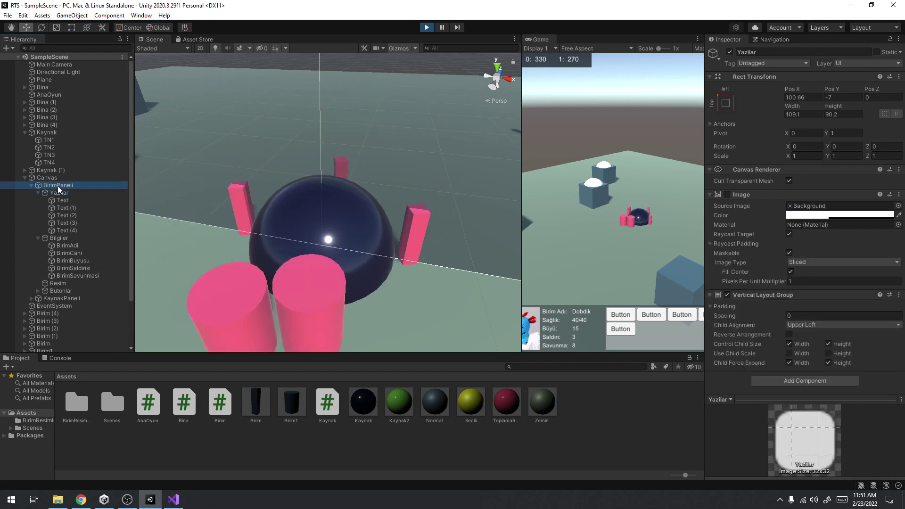
click(56, 179)
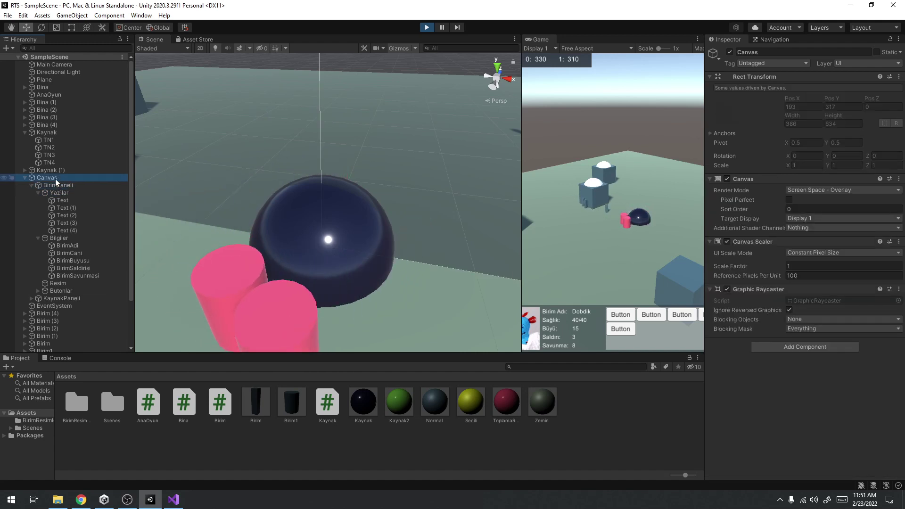
click(57, 185)
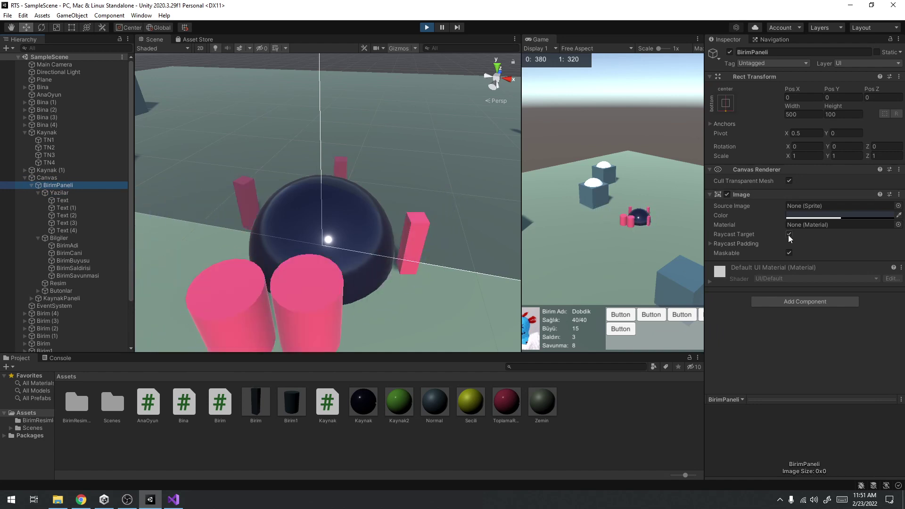
Step: Deactivate BirimPaneli, enable Raycast Target on its image, then reactivate the panel
key(alt+shift+a)
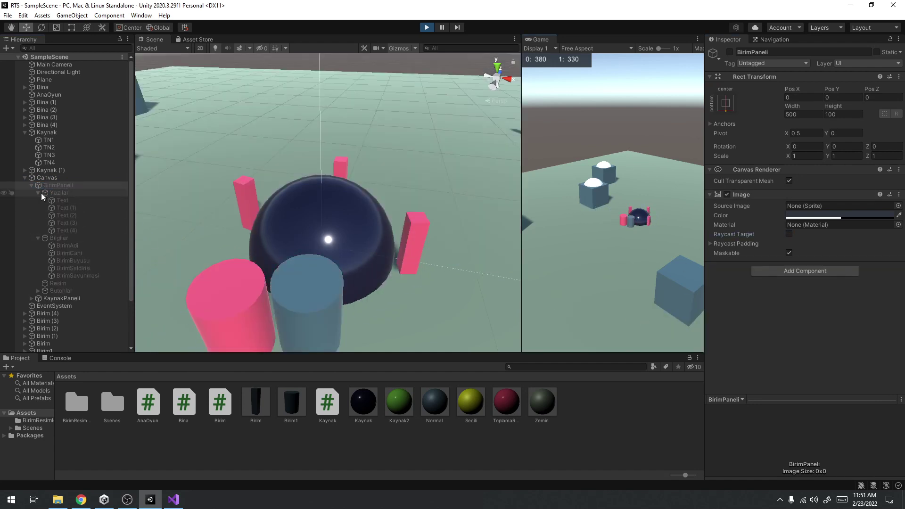
click(789, 234)
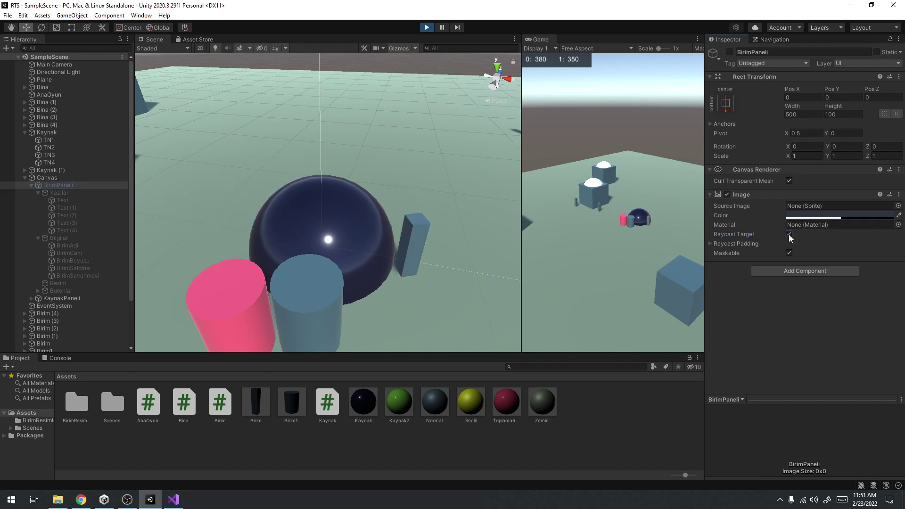
click(56, 186)
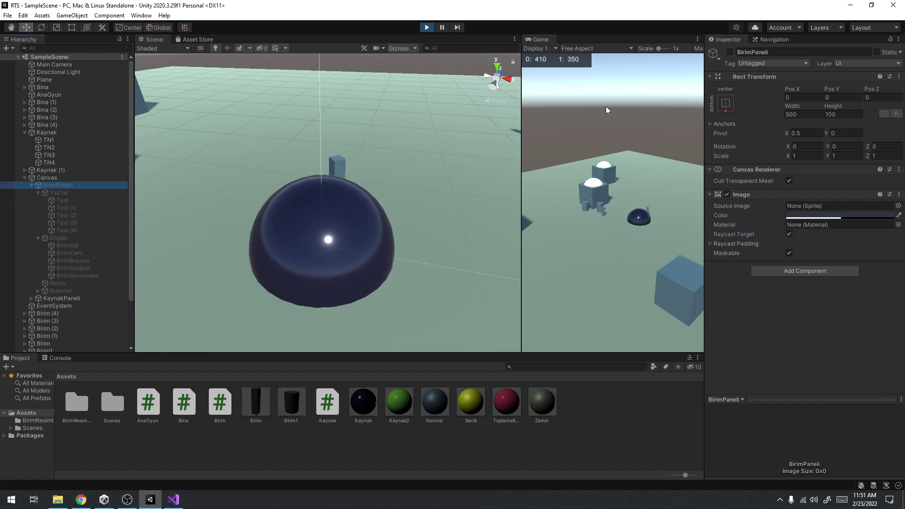
click(730, 51)
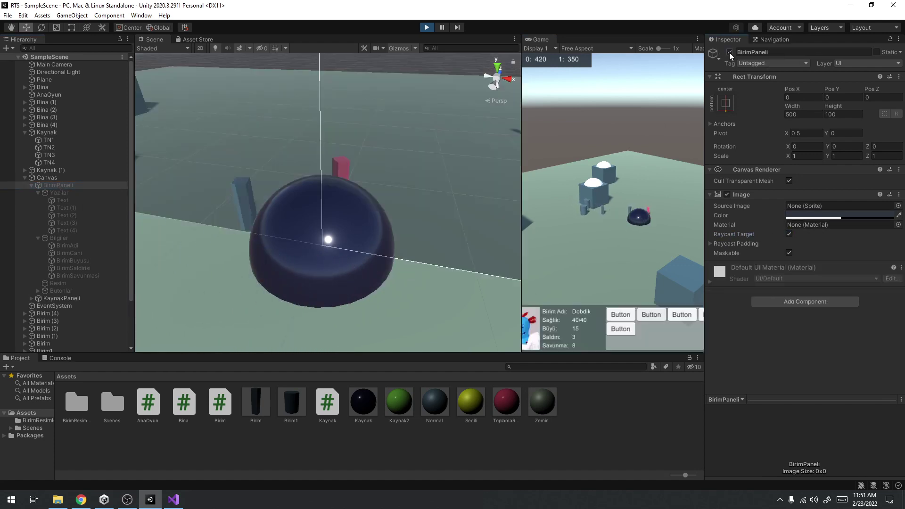
Step: Play-test selecting and deselecting units to show and hide the info panel
click(622, 333)
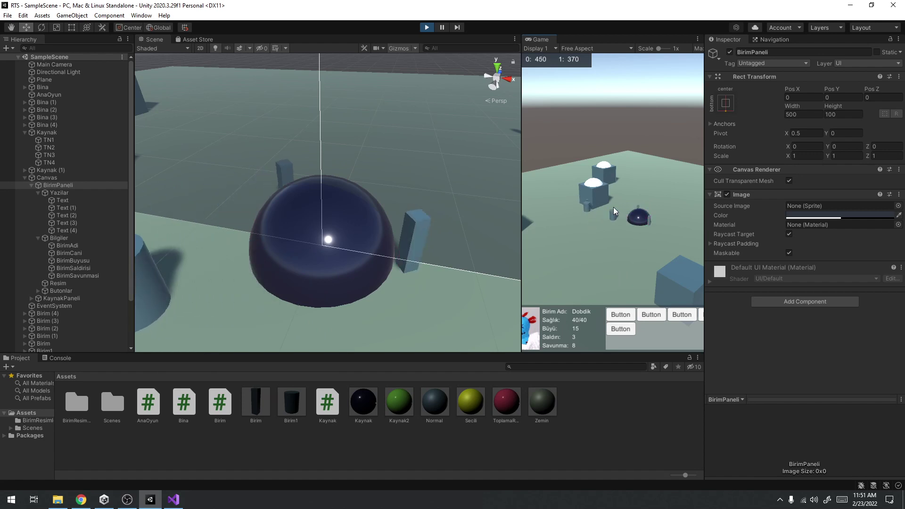
click(613, 254)
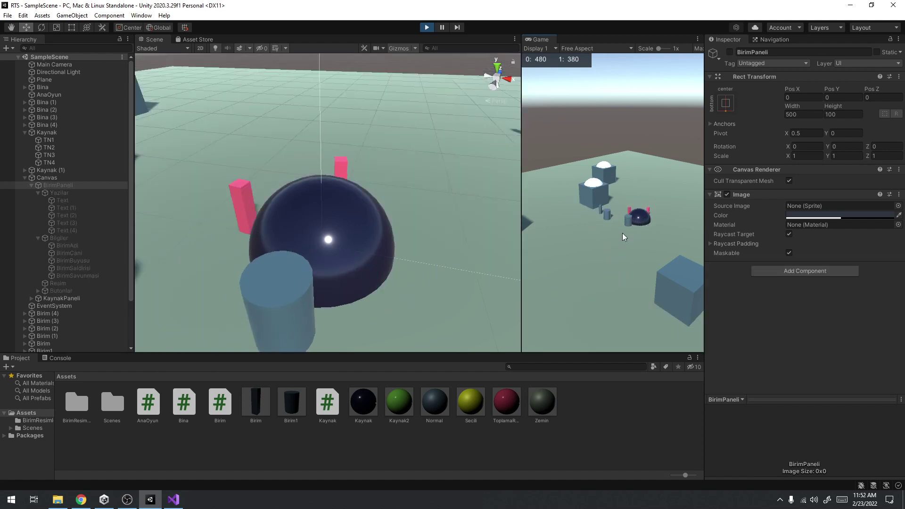
click(628, 218)
click(637, 259)
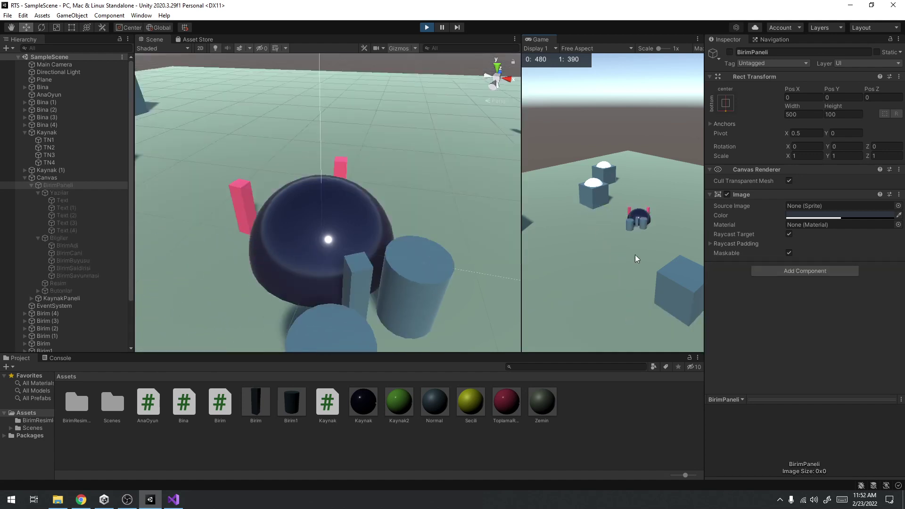
click(628, 222)
click(620, 331)
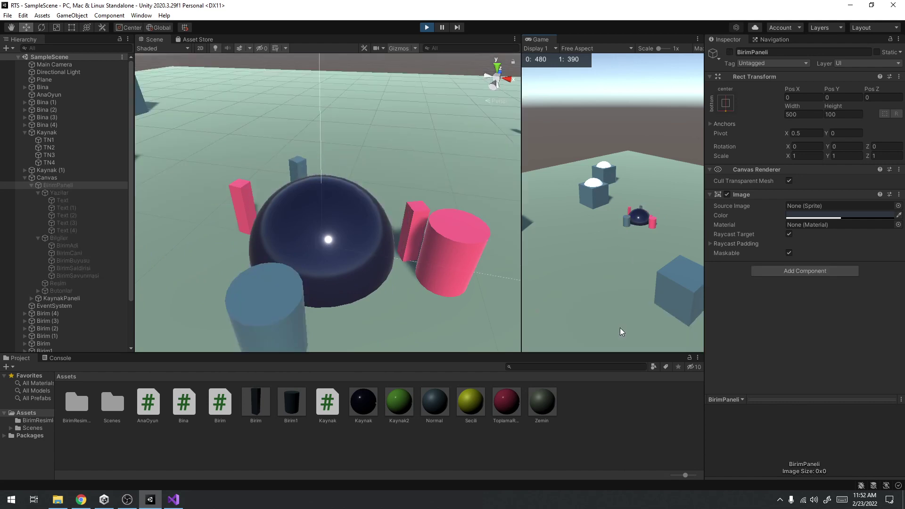
click(629, 222)
click(648, 316)
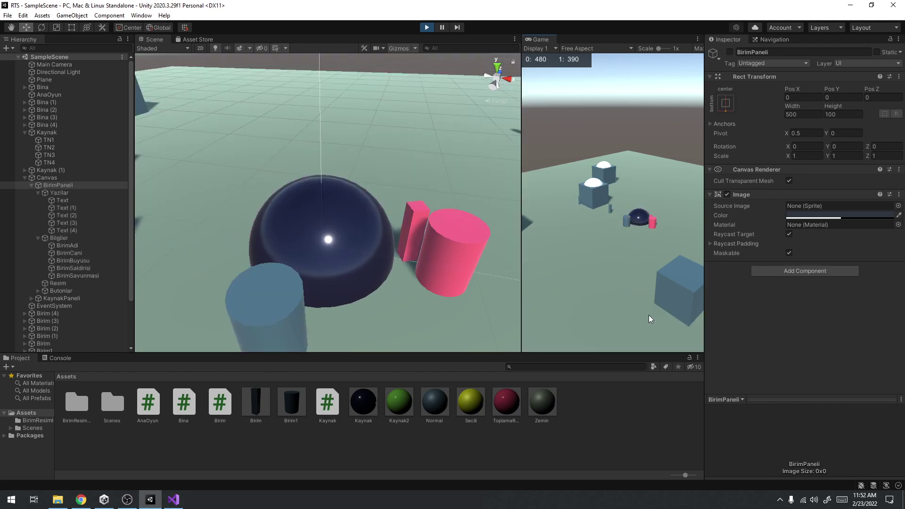
click(648, 220)
click(650, 316)
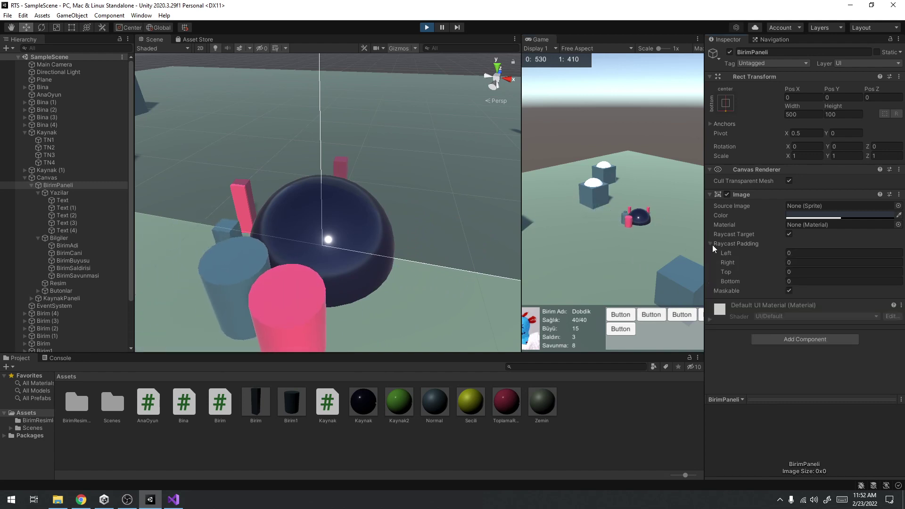
Step: Collapse Canvas, inspect the EventSystem settings, and stop play mode
click(25, 178)
click(42, 188)
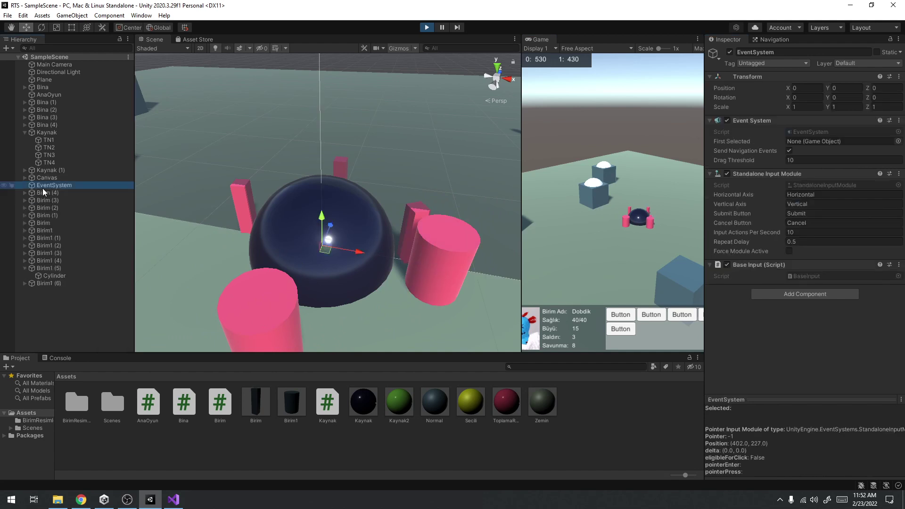
click(426, 28)
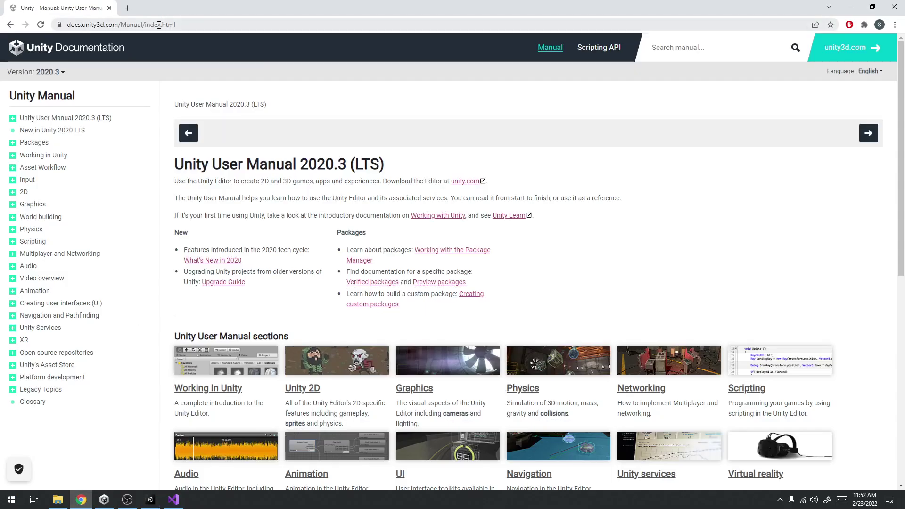
Step: Revise the query and run the suggested Google search 'unity click on panel'
click(159, 24)
text(unity )
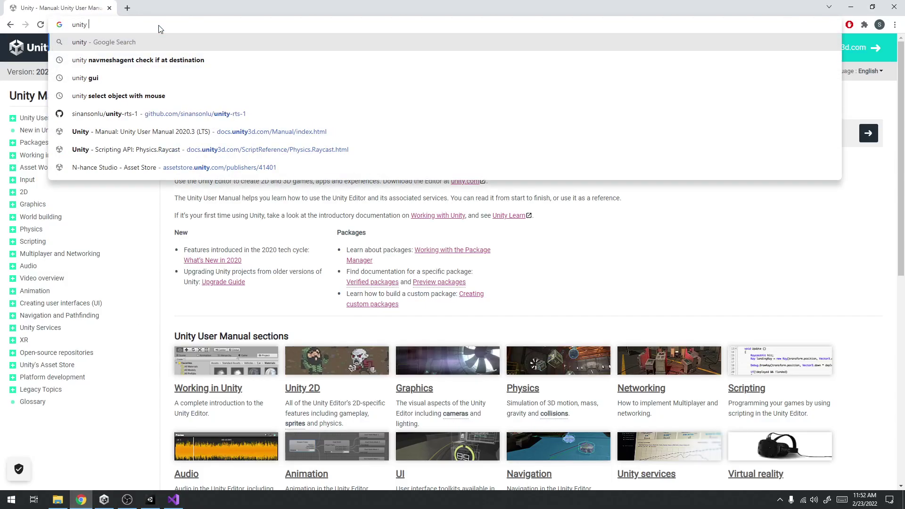
text(rayc)
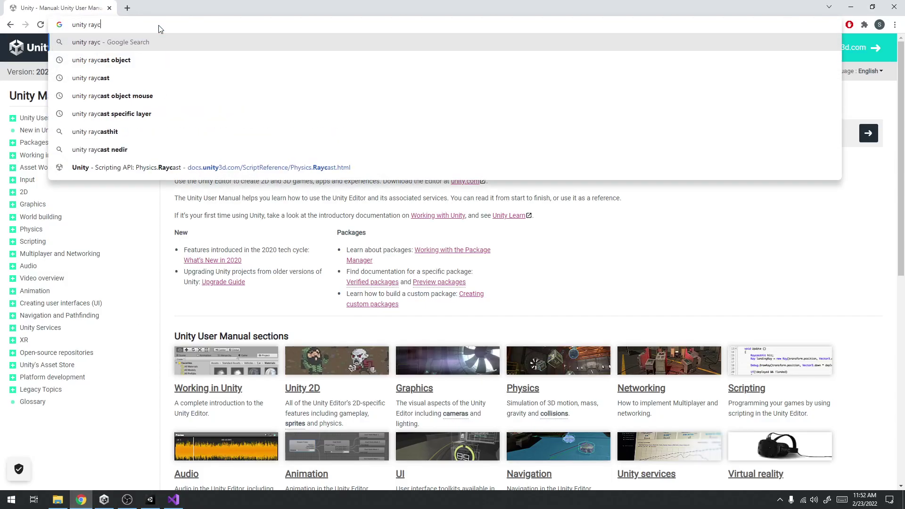
text(ast wh)
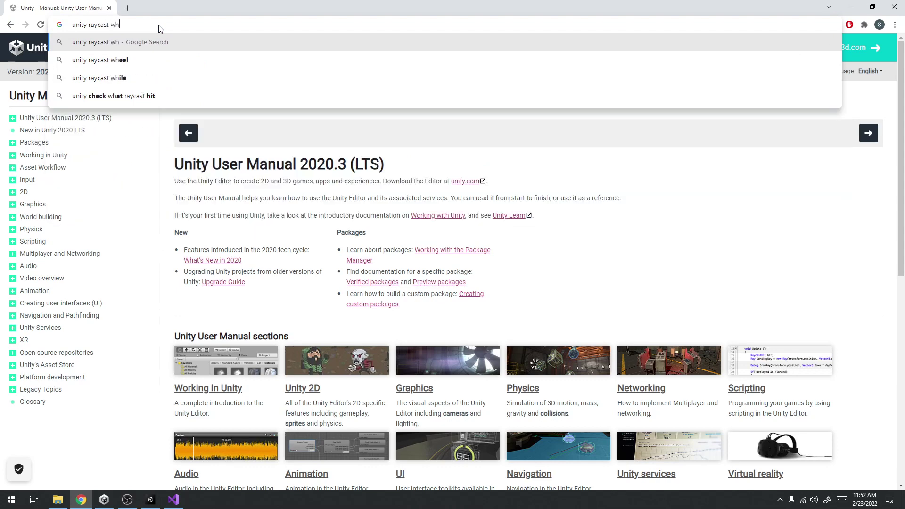
key(BackSpace)
key(BackSpace)
key(BackSpace)
key(BackSpace)
key(BackSpace)
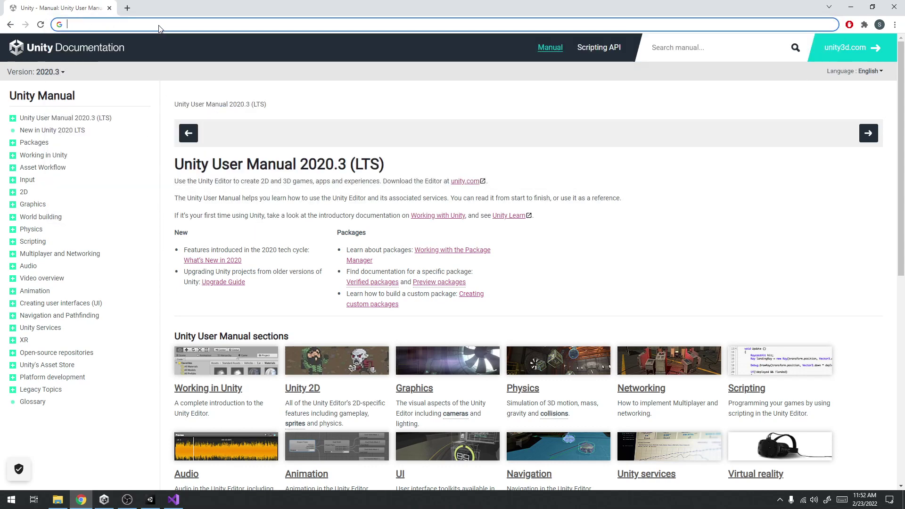
text(unity when)
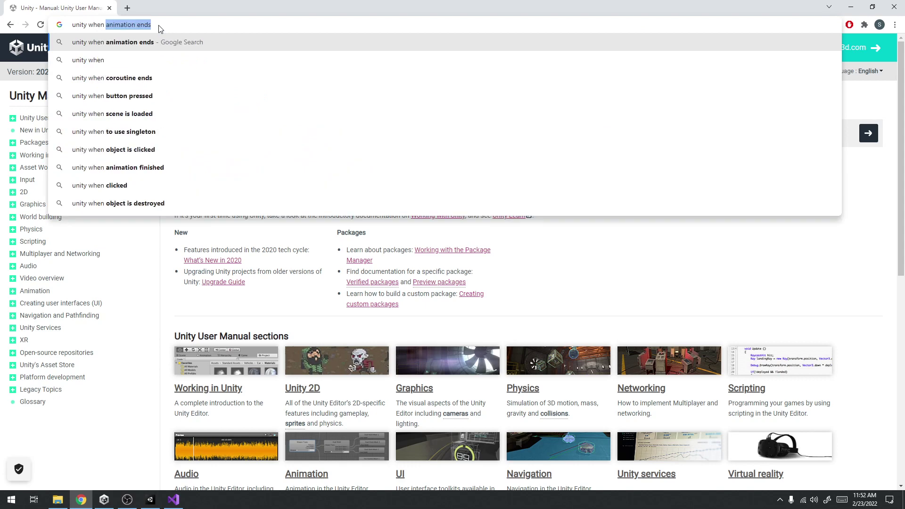
text( o)
key(BackSpace)
key(BackSpace)
key(BackSpace)
key(BackSpace)
key(BackSpace)
text(click)
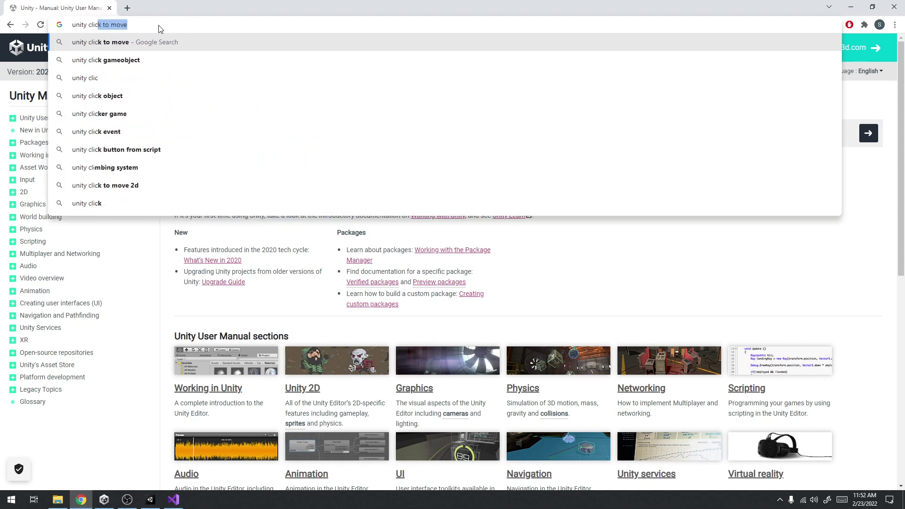
text( on pan)
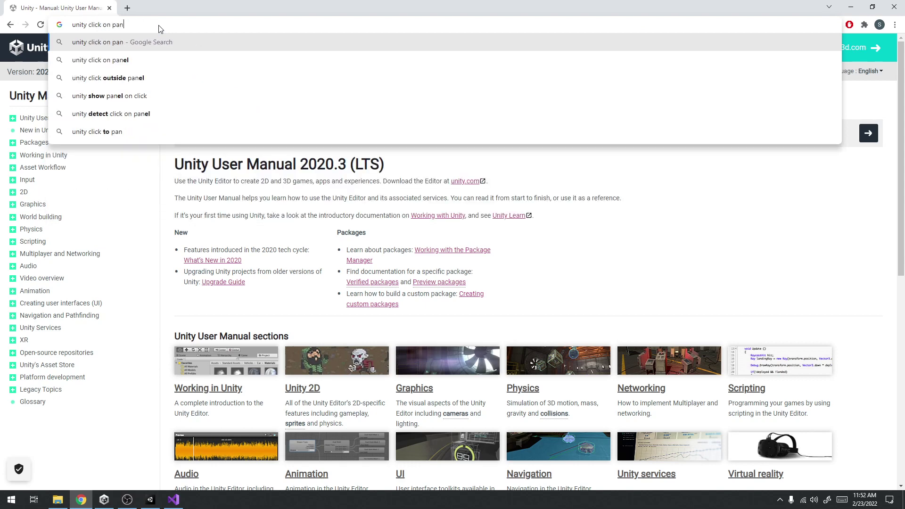
key(Down)
key(Return)
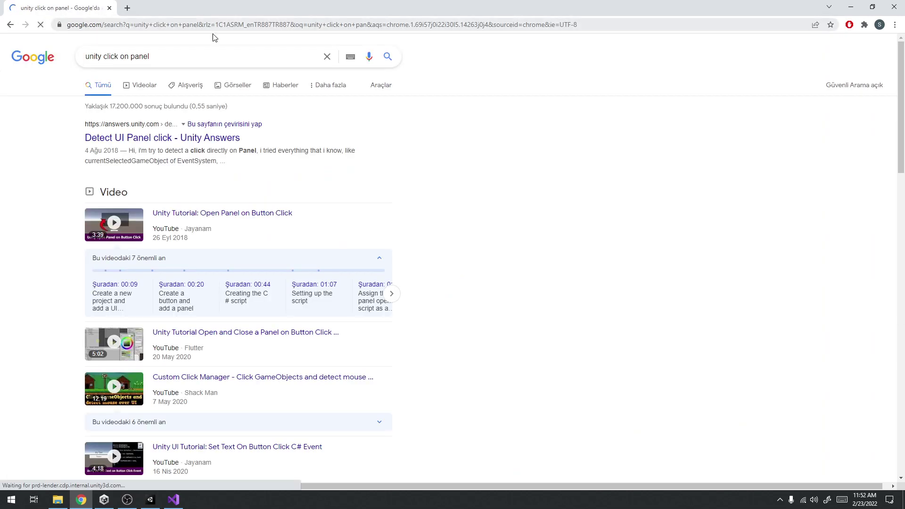
Step: Open the 'Detect UI Panel click' answer and scroll through it
click(203, 145)
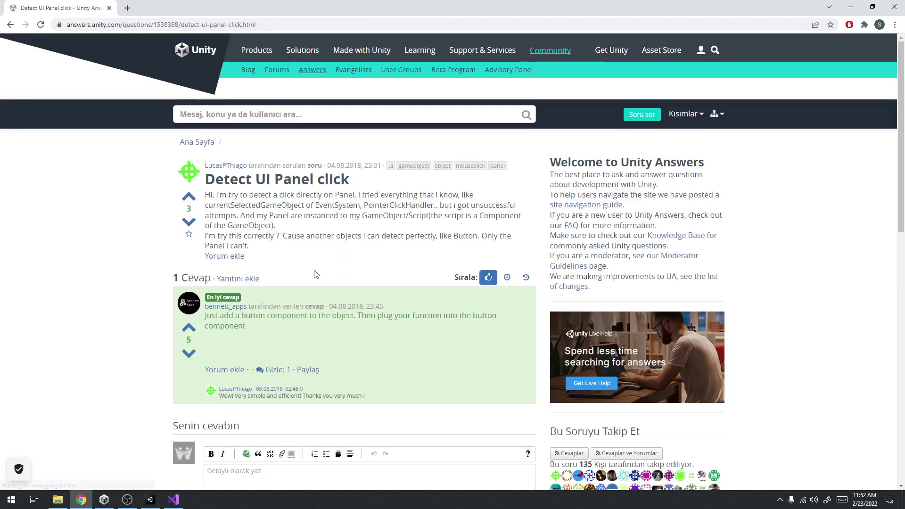
scroll(259, 273, down, 2)
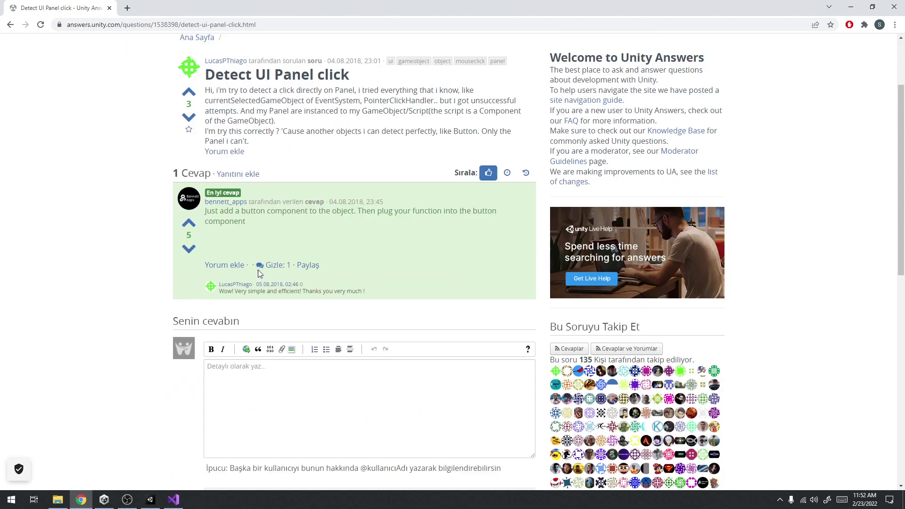
scroll(259, 274, down, 3)
scroll(204, 198, up, 2)
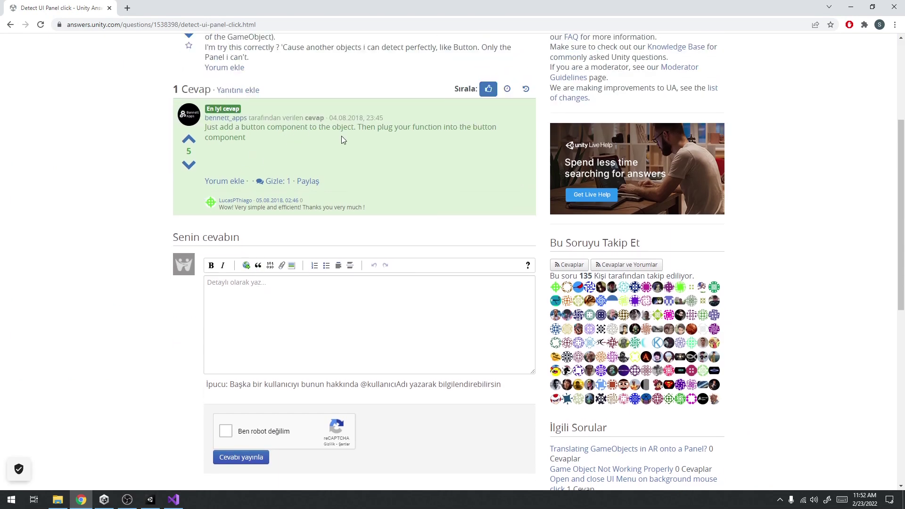
scroll(343, 140, up, 2)
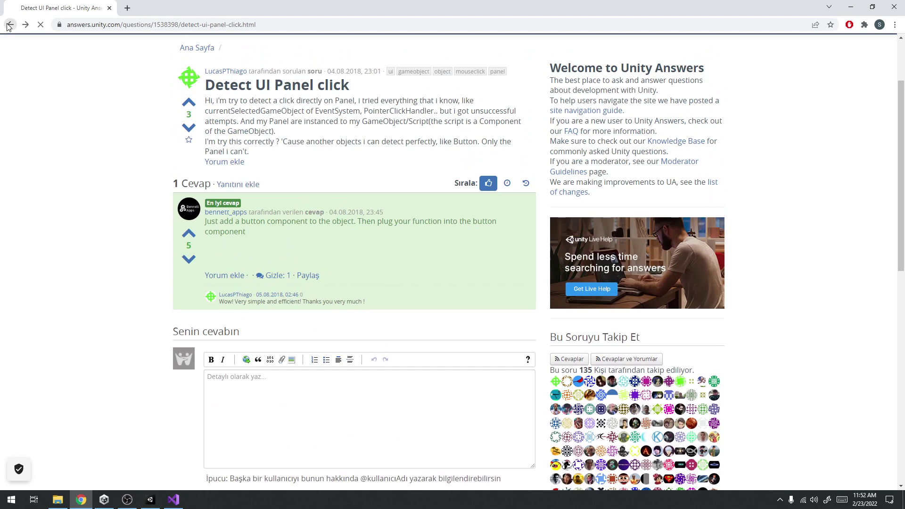
scroll(316, 225, down, 5)
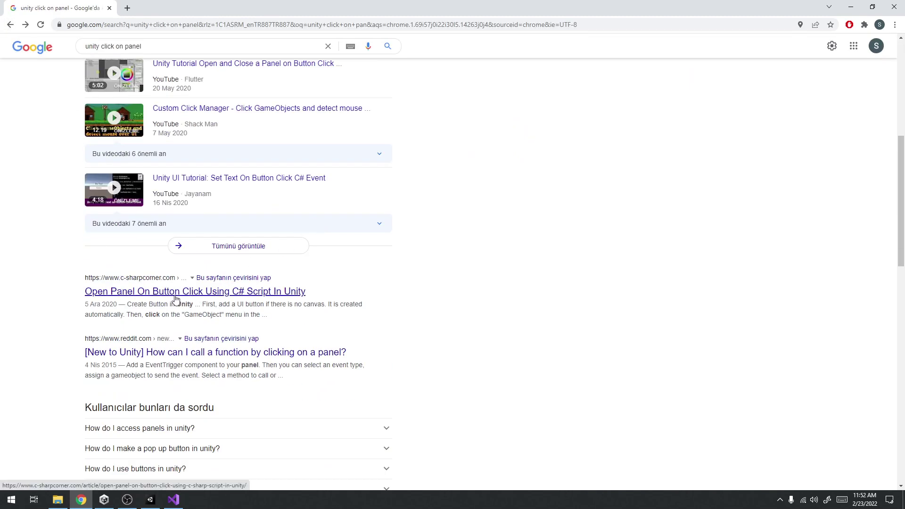
Step: Open the C# Corner article on opening a panel by button click and read through it
click(176, 298)
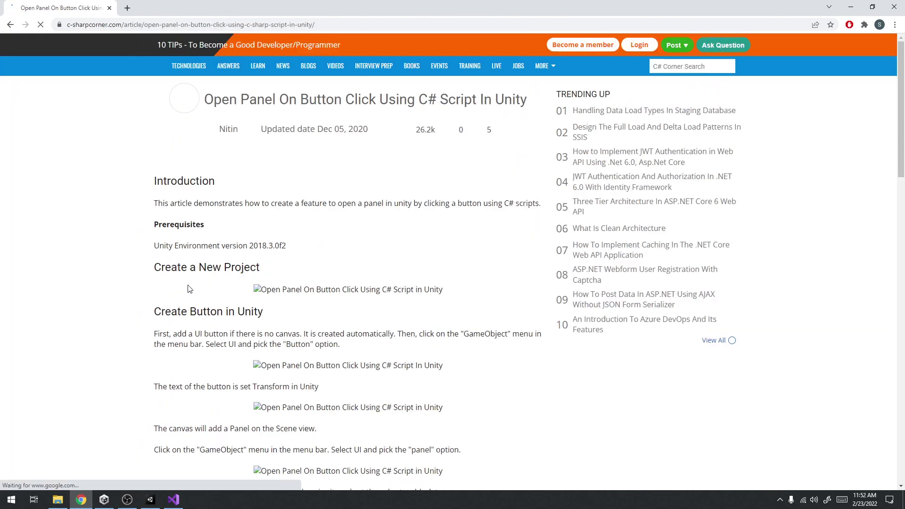
scroll(174, 203, down, 2)
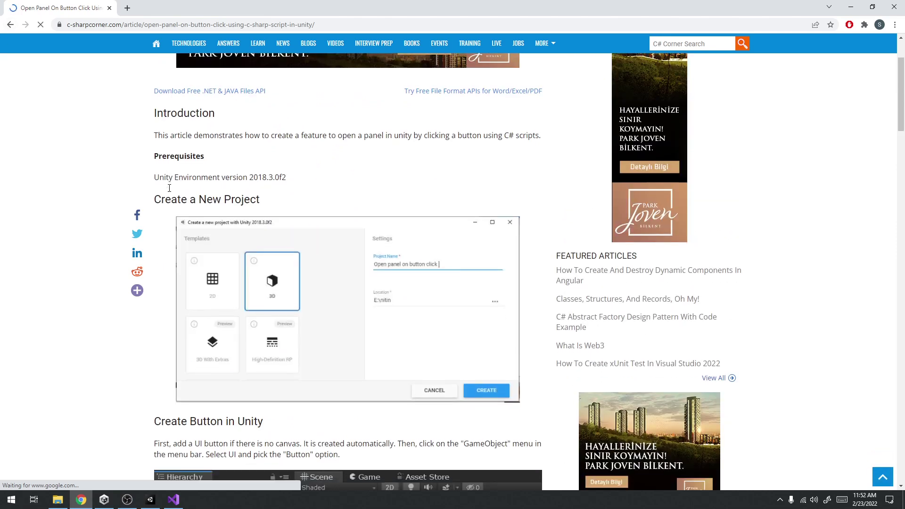
scroll(169, 184, down, 3)
scroll(170, 187, down, 2)
scroll(170, 187, down, 10)
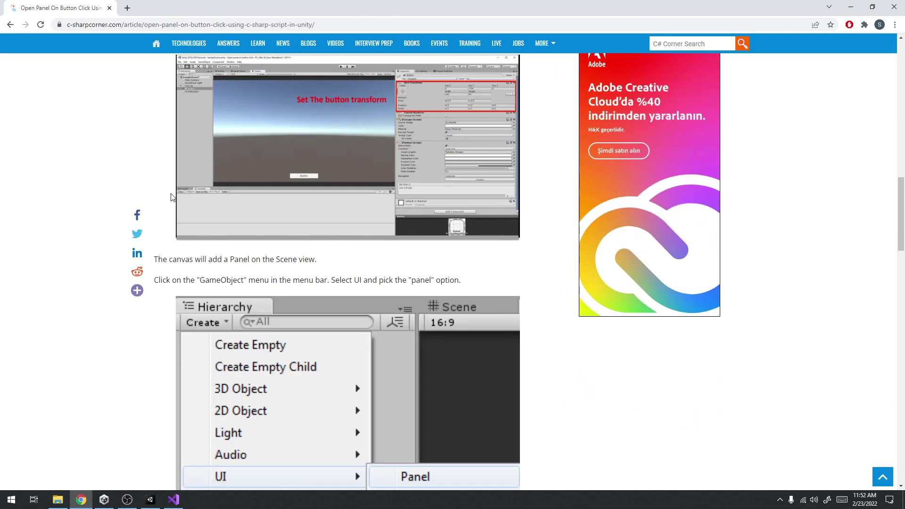
scroll(171, 196, down, 9)
scroll(172, 196, down, 5)
scroll(174, 197, down, 10)
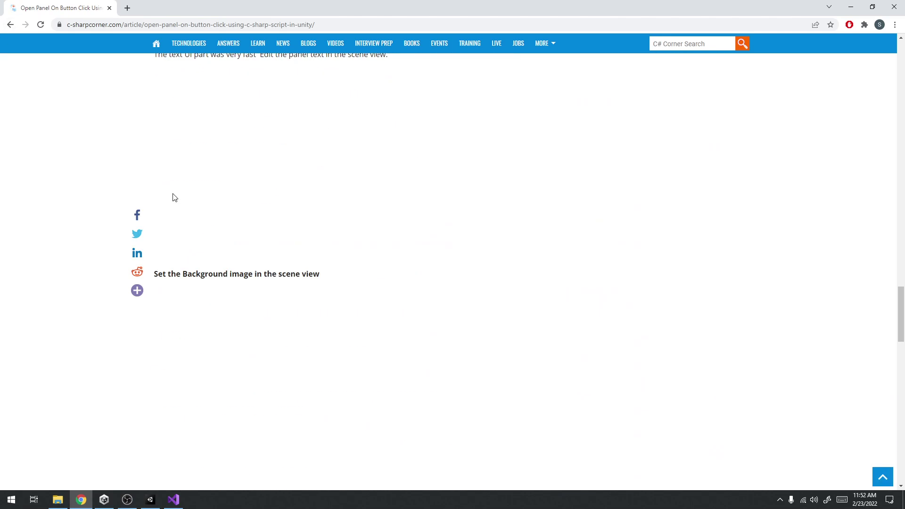
scroll(174, 198, down, 5)
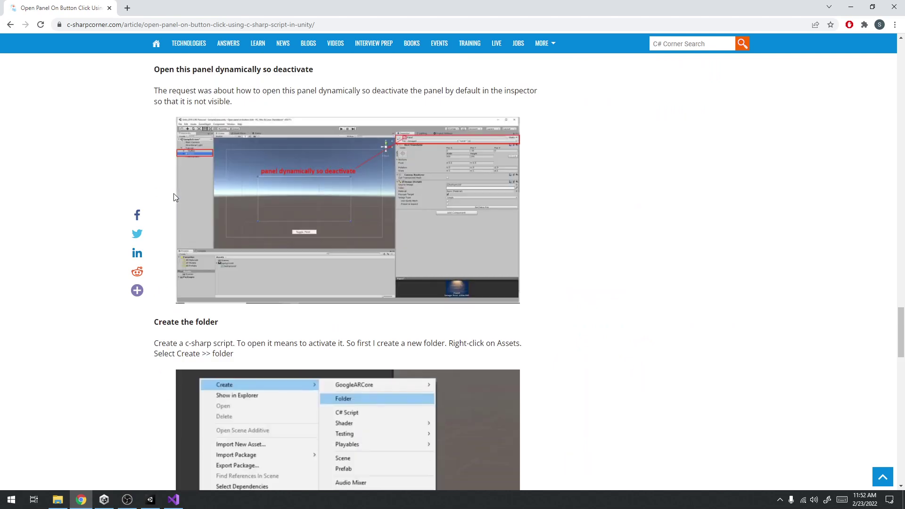
scroll(174, 197, down, 8)
scroll(183, 198, down, 6)
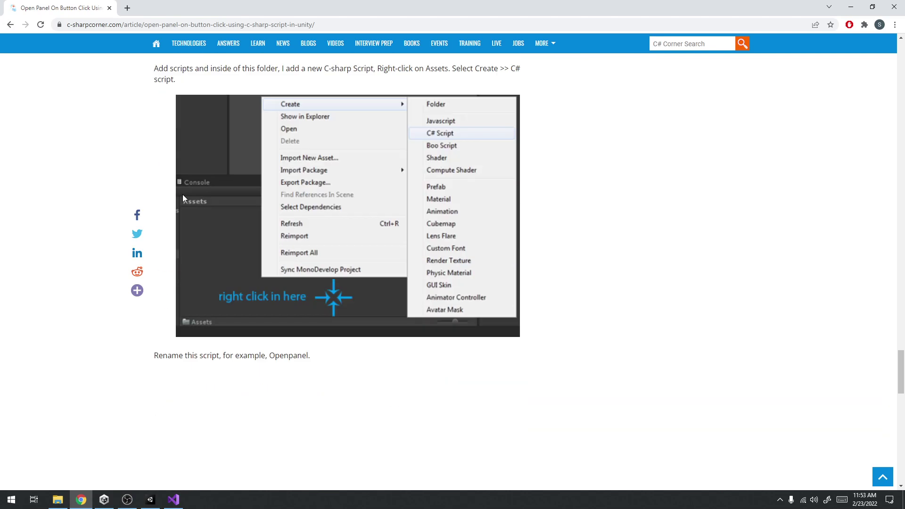
scroll(183, 196, down, 5)
scroll(182, 197, down, 3)
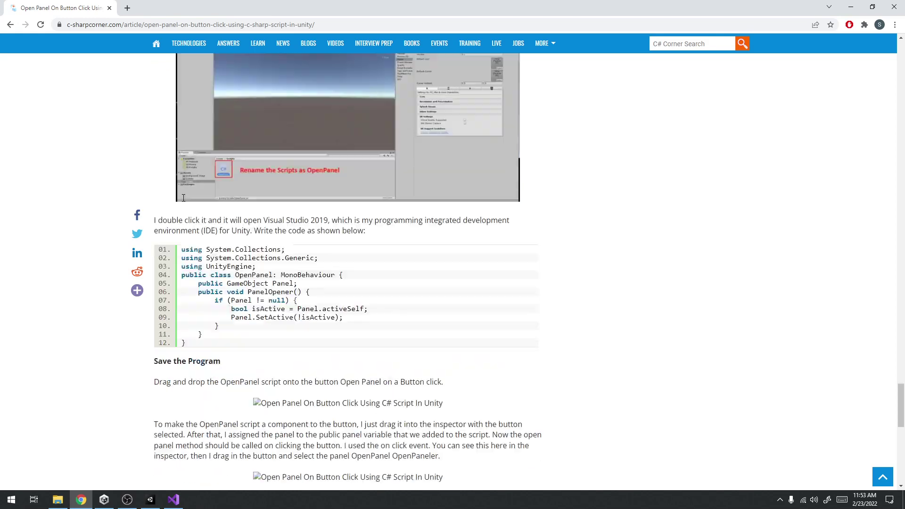
scroll(183, 198, down, 4)
scroll(183, 198, down, 10)
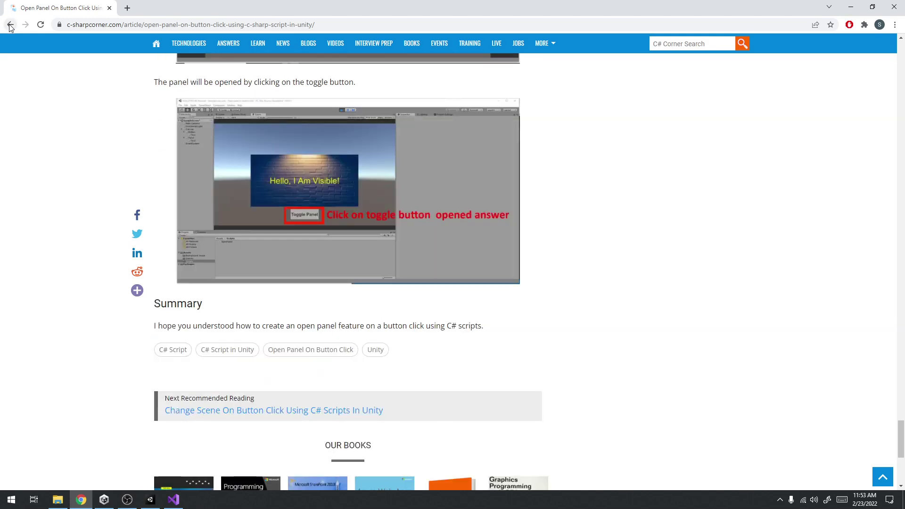
Step: Return to the Google results and switch back to the Unity editor
click(9, 25)
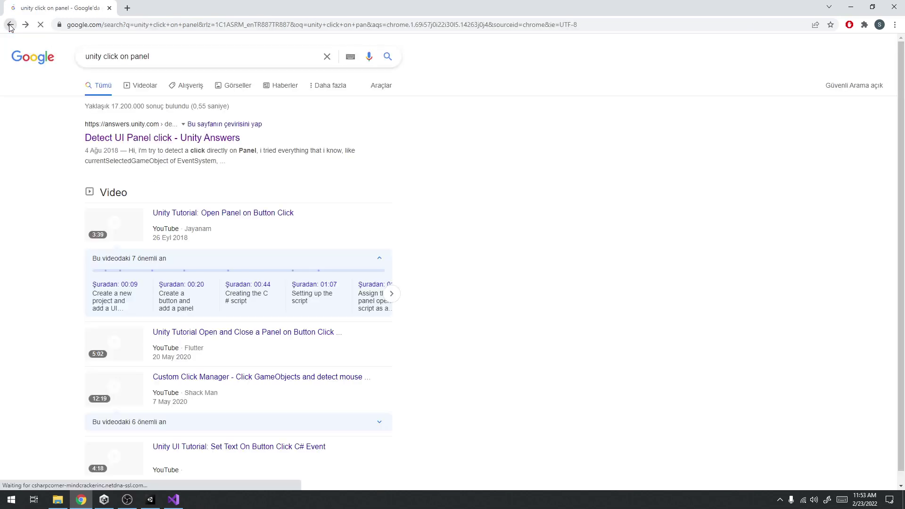
scroll(360, 347, down, 5)
key(alt+Tab)
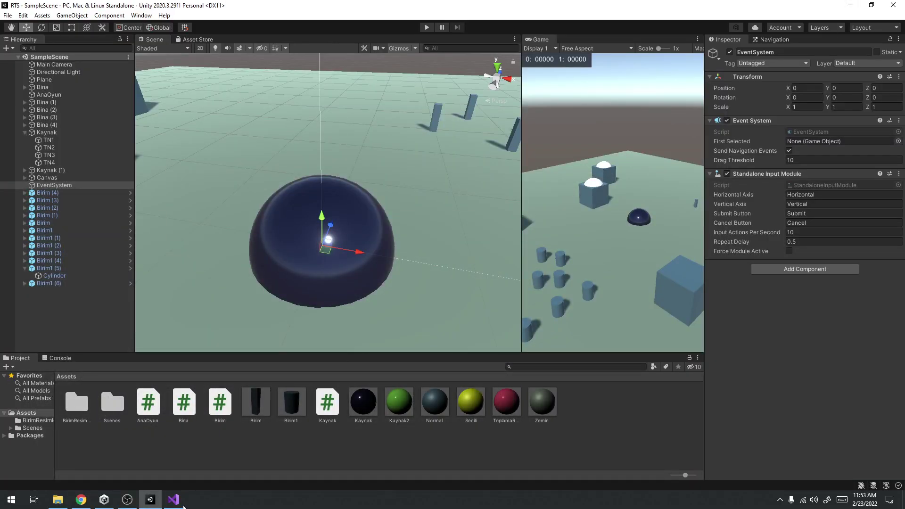
Step: Write an empty 'public void Buton0()' method below Update in AnaOyun.cs, save, and return to Unity
key(alt+Tab)
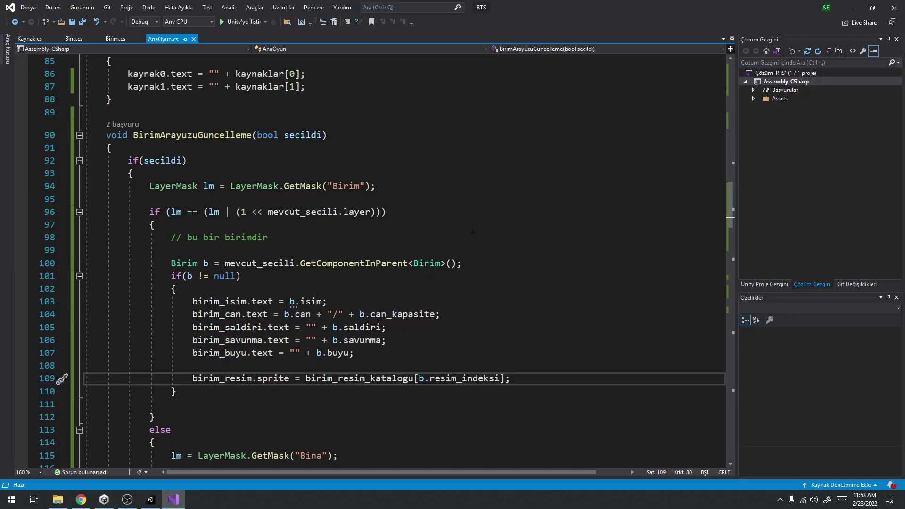
drag(730, 222, 730, 394)
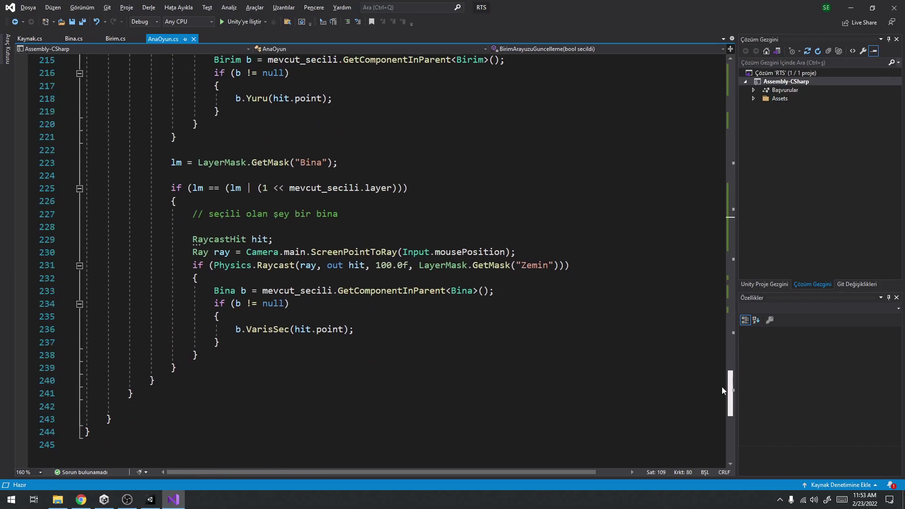
click(165, 357)
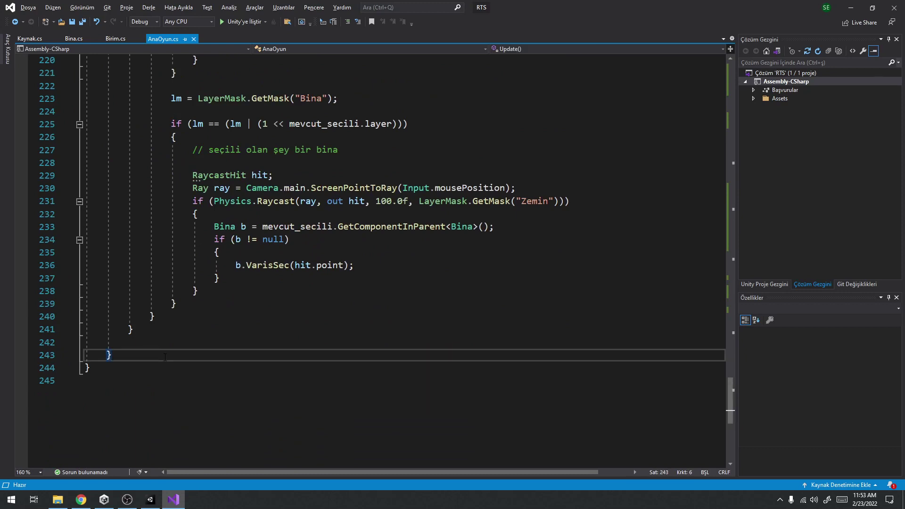
key(Return)
key(Return)
text(puv)
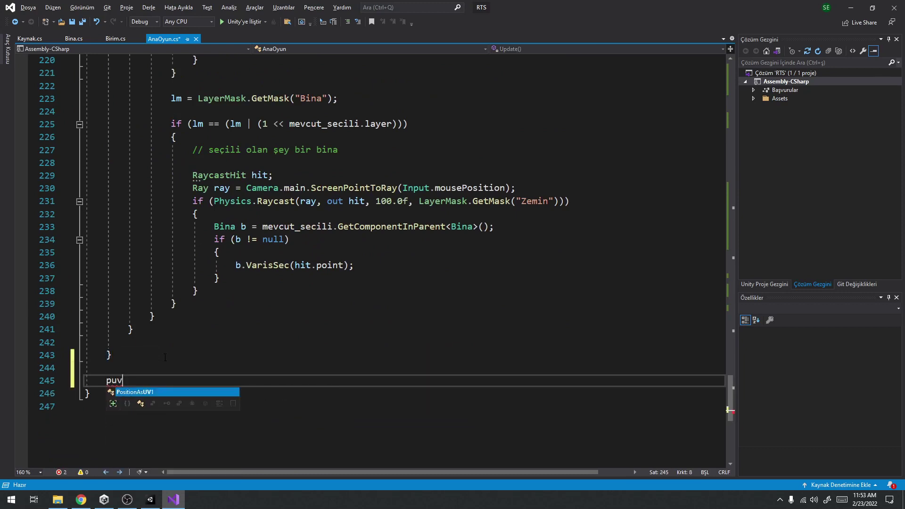
key(BackSpace)
text(blic)
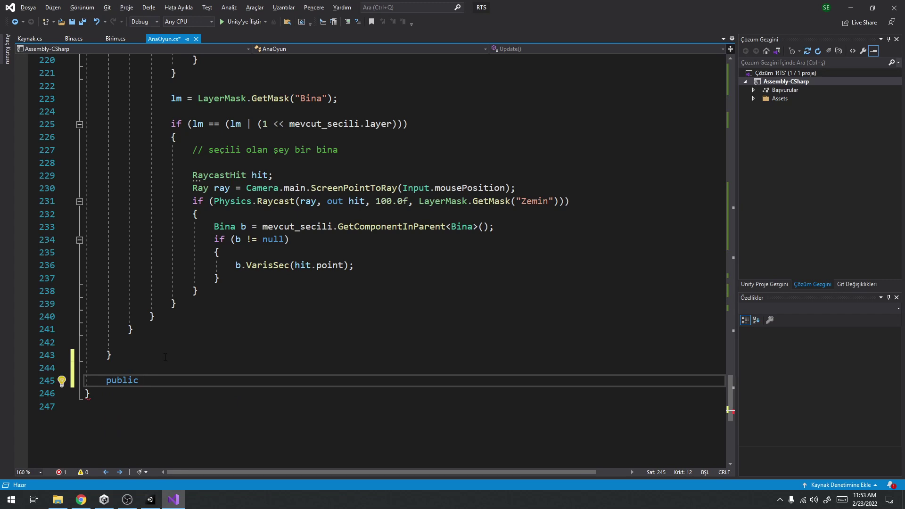
text( bo)
key(BackSpace)
key(BackSpace)
text(vo)
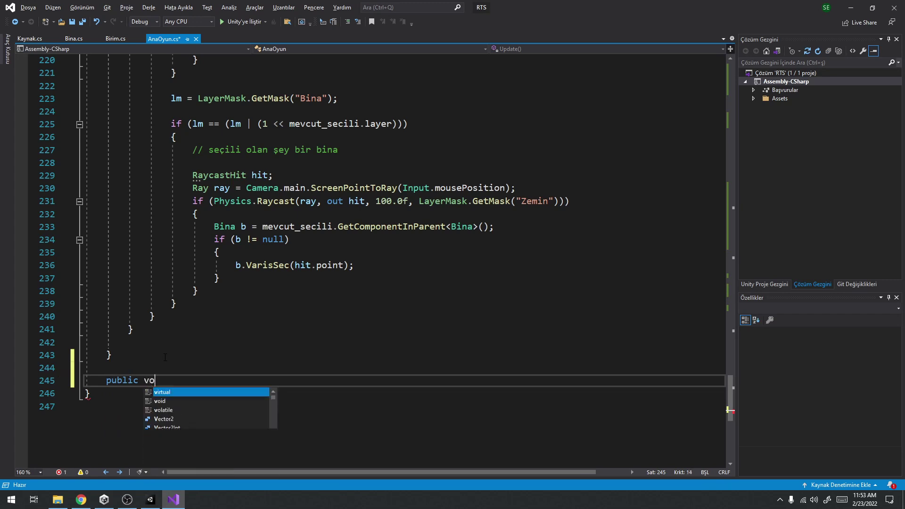
text(id Buto)
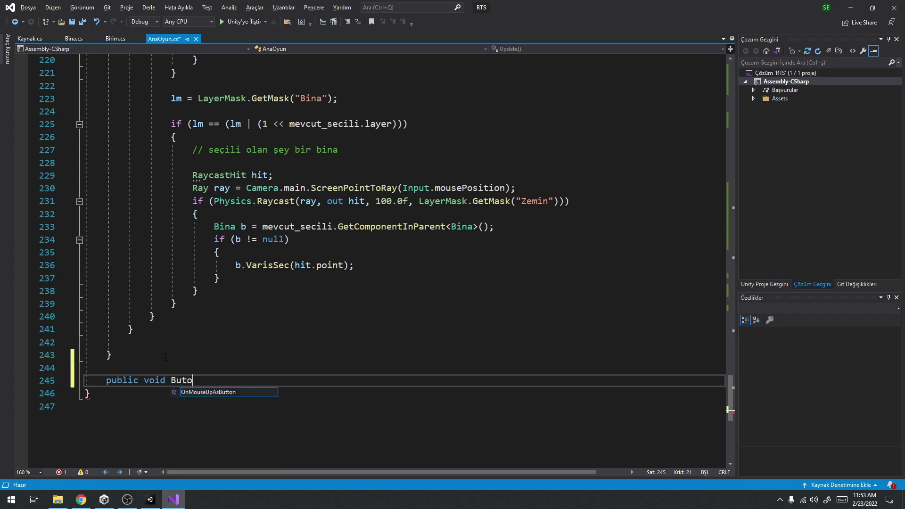
text(n0)
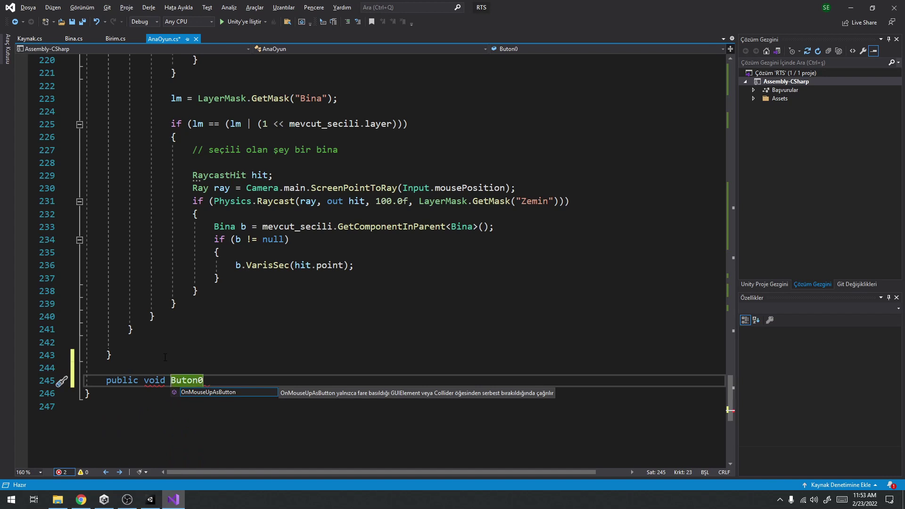
text(() {)
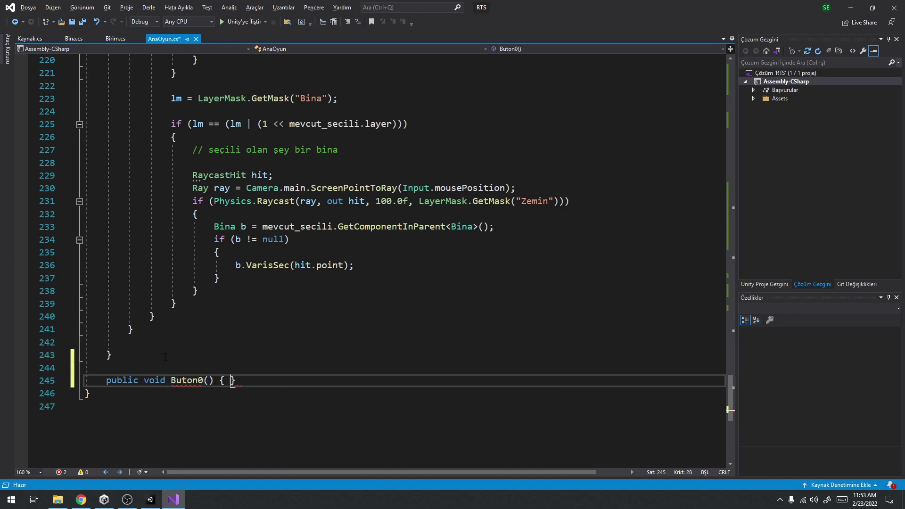
key(Return)
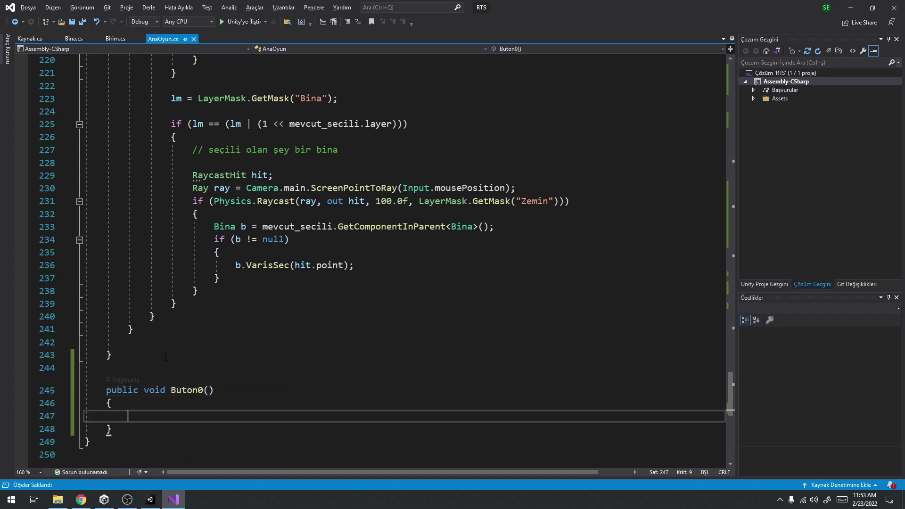
click(187, 390)
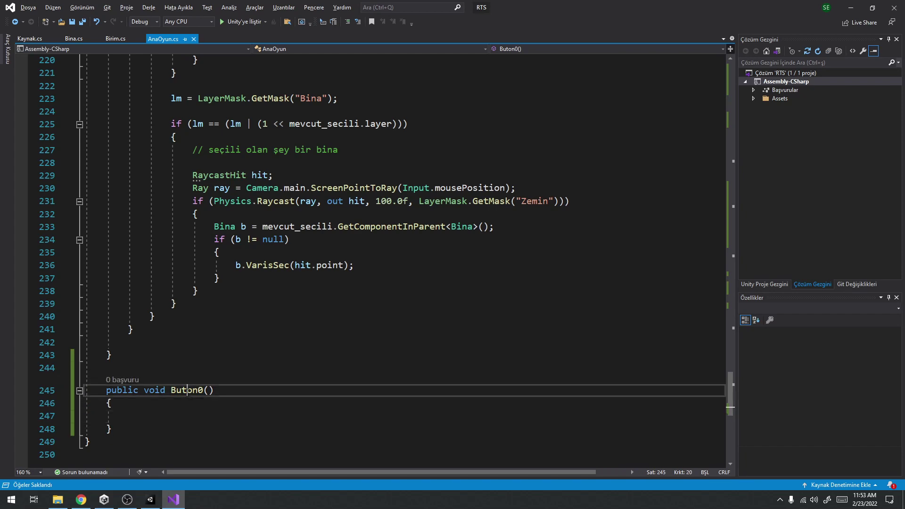
click(151, 501)
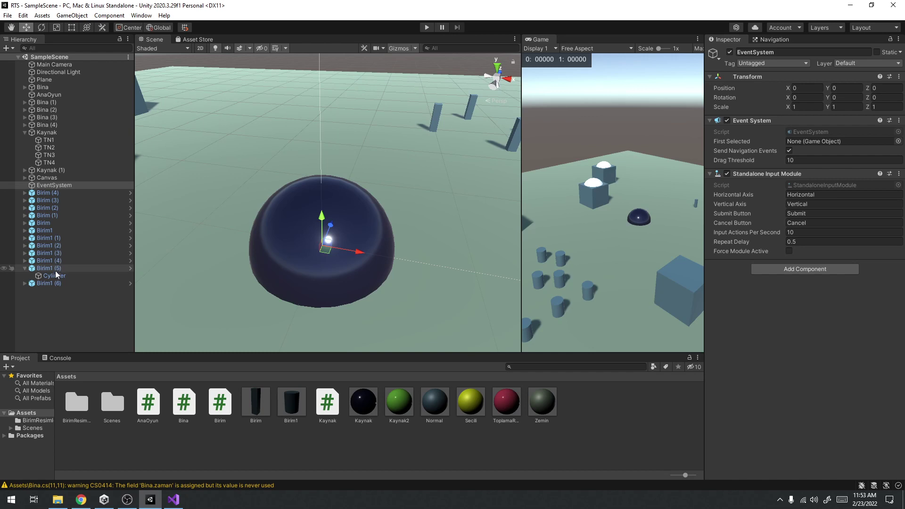
Step: Expand Canvas and Butonlar, select the first Button, and add one On Click entry
click(47, 178)
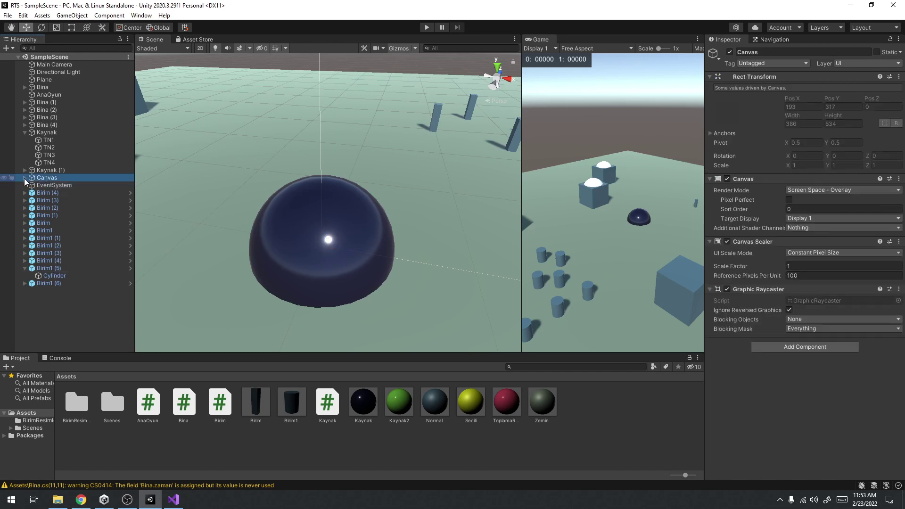
click(25, 178)
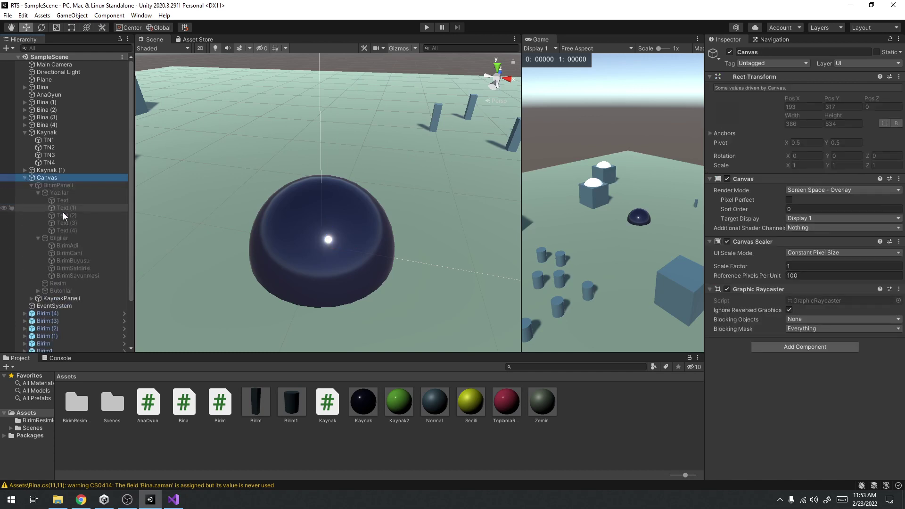
click(39, 292)
click(59, 299)
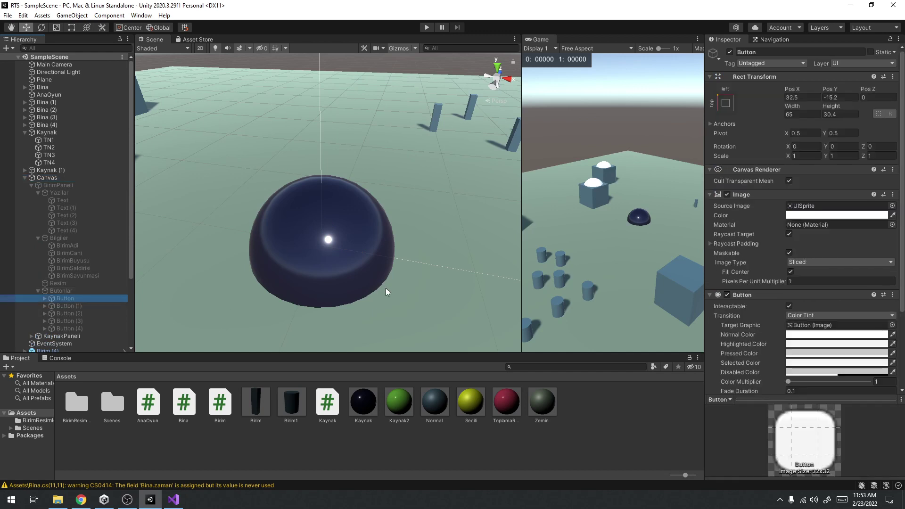
scroll(815, 317, down, 4)
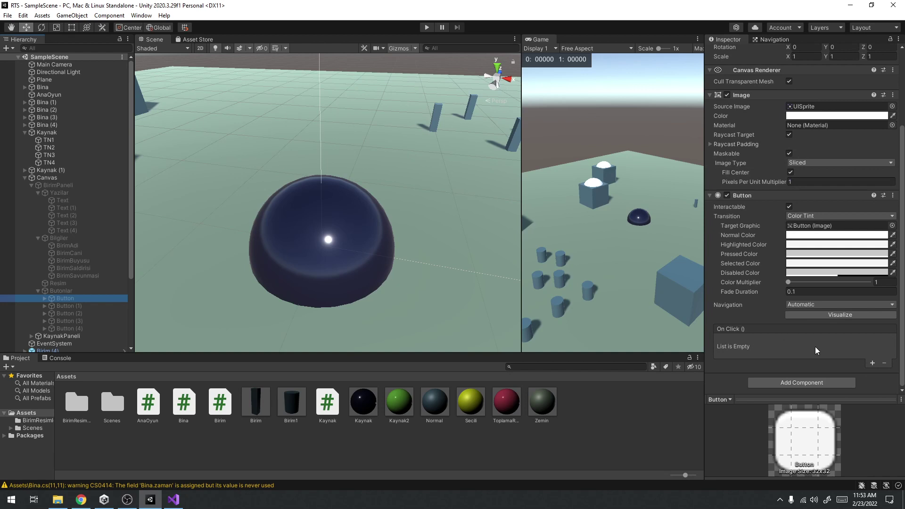
click(873, 362)
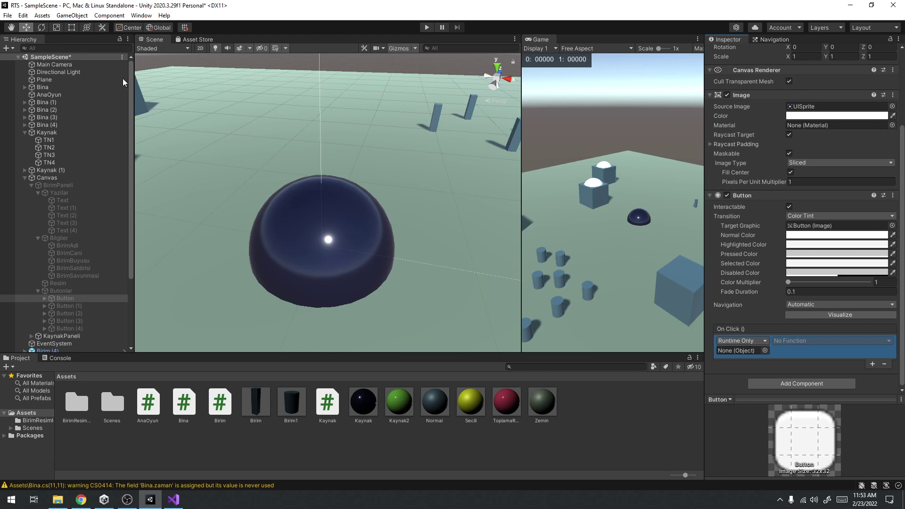
Step: Point the button's On Click event at AnaOyun.Buton0() and open AnaOyun.cs for editing
drag(45, 87, 810, 292)
click(804, 341)
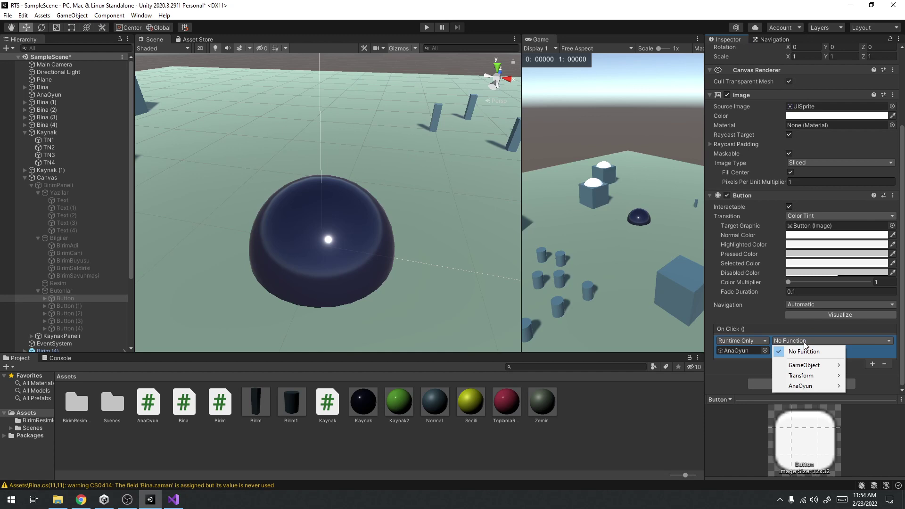
mouse_move(798, 369)
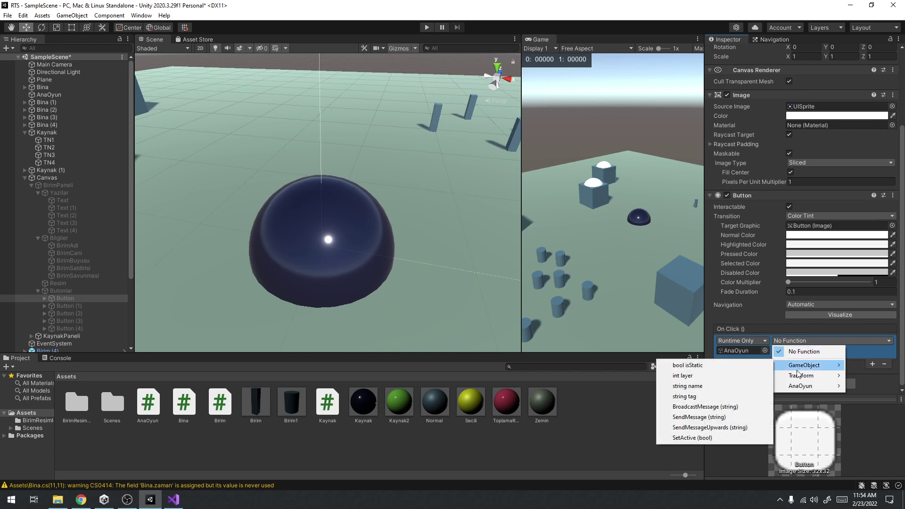
mouse_move(804, 387)
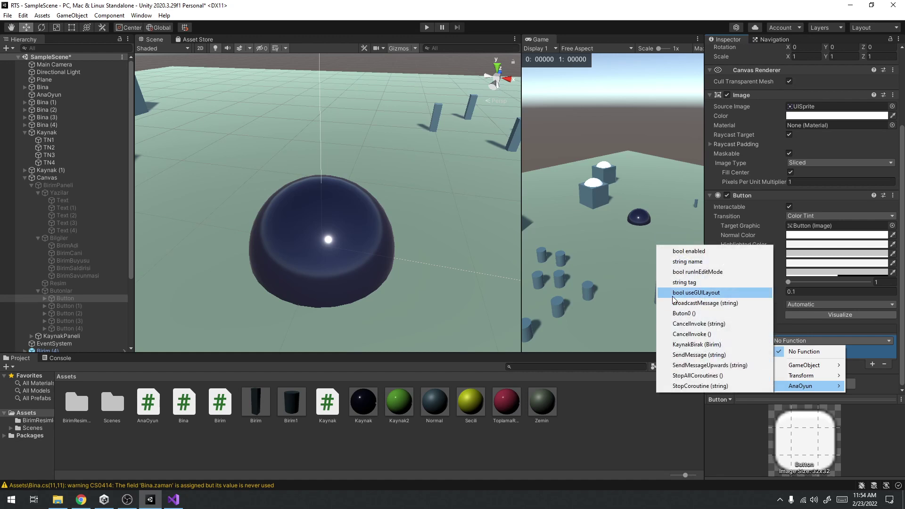
click(676, 314)
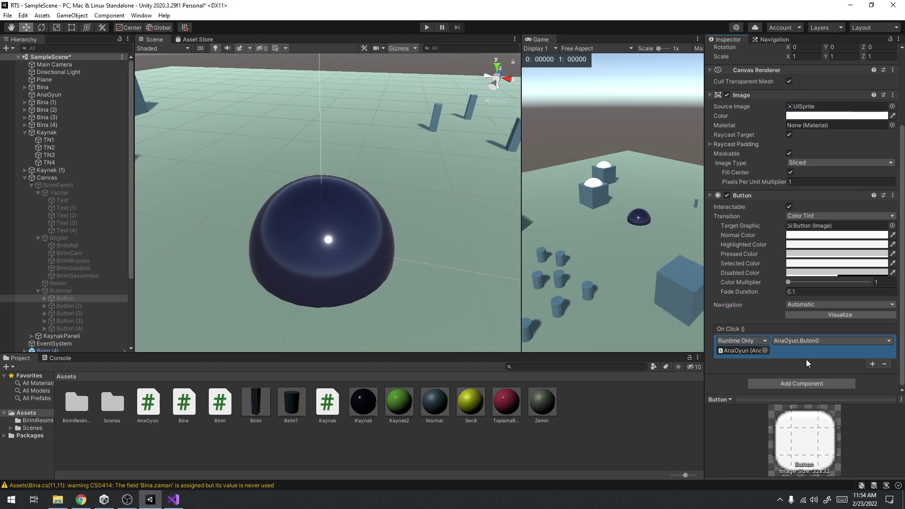
click(174, 500)
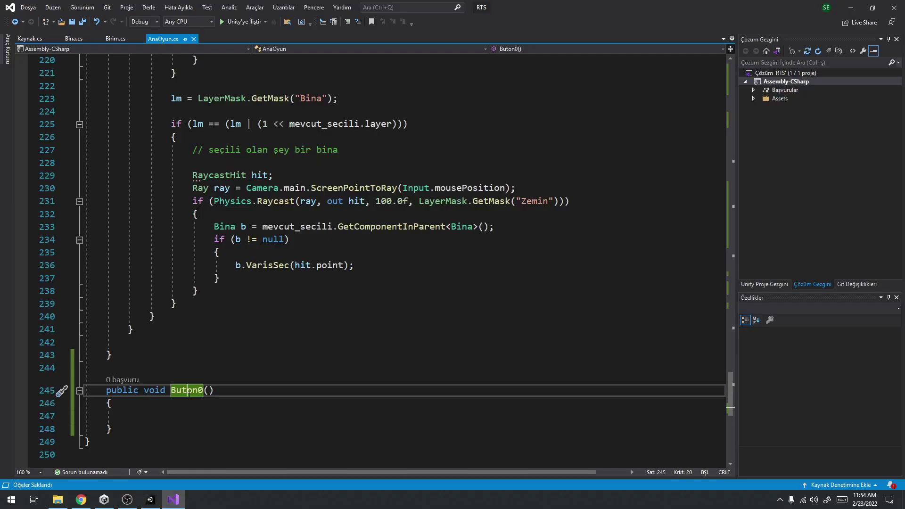
Step: Add Debug.Log("Buton 0 Tıklandı"); inside Buton0 and return to Unity
click(177, 411)
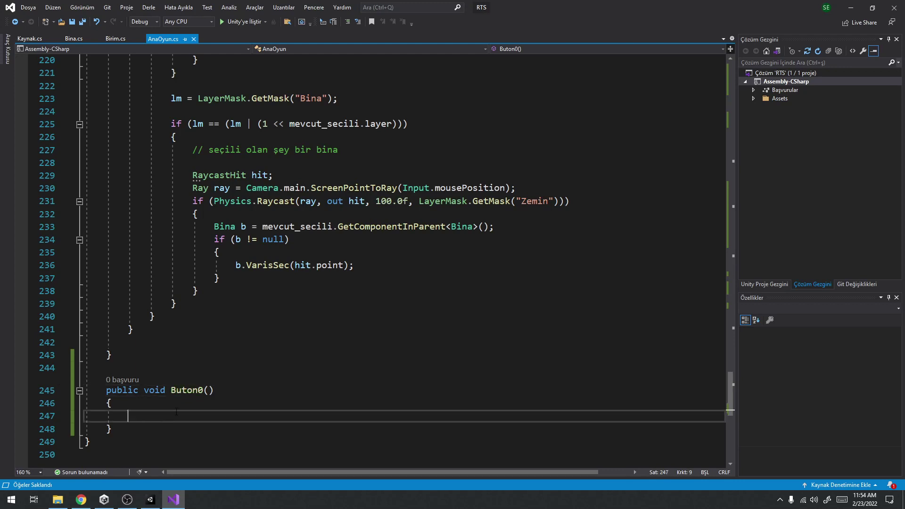
text(Cam)
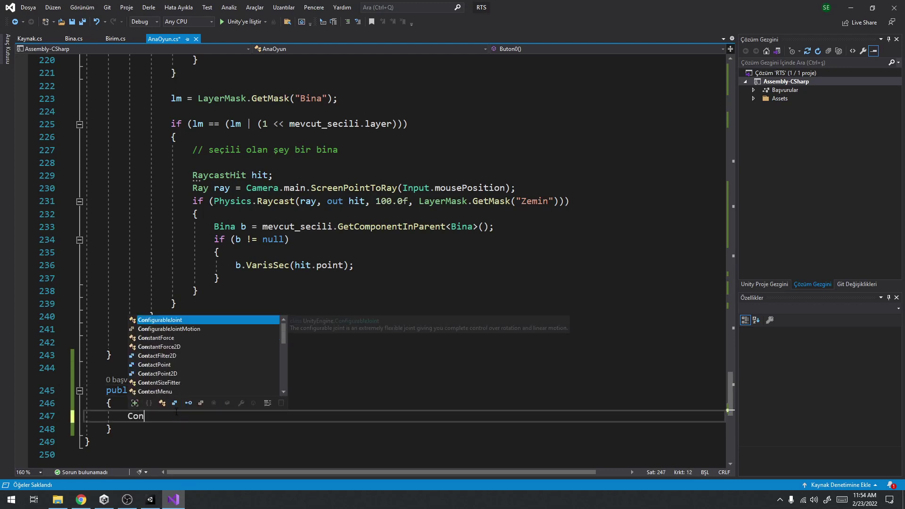
key(BackSpace)
key(BackSpace)
key(BackSpace)
text(D)
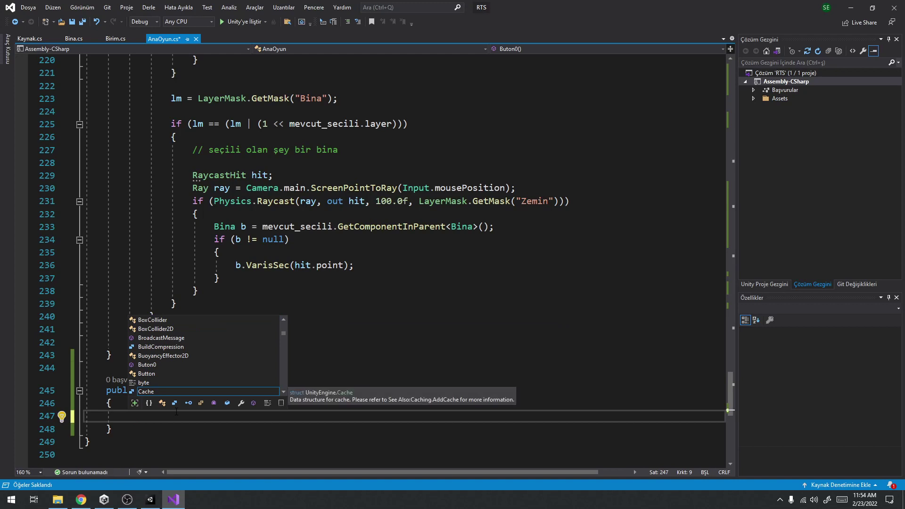
text(eb)
key(Tab)
text(.L)
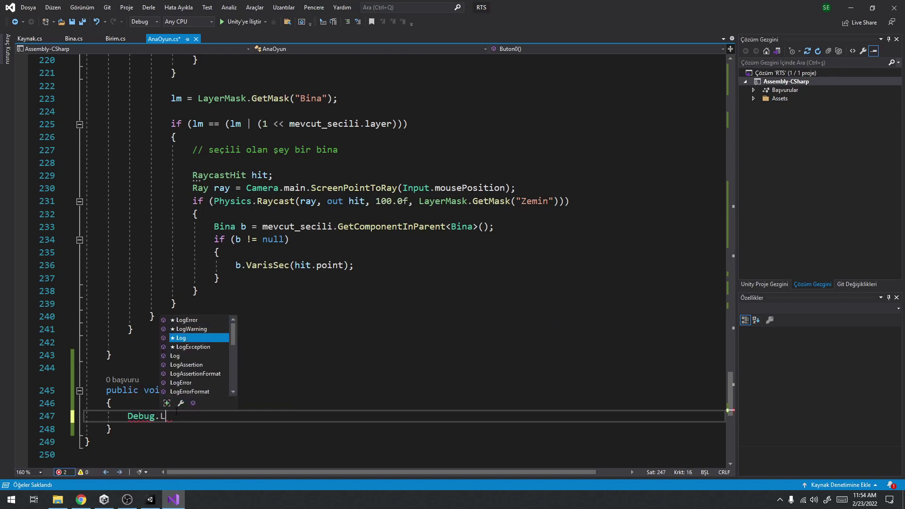
key(Tab)
text((")
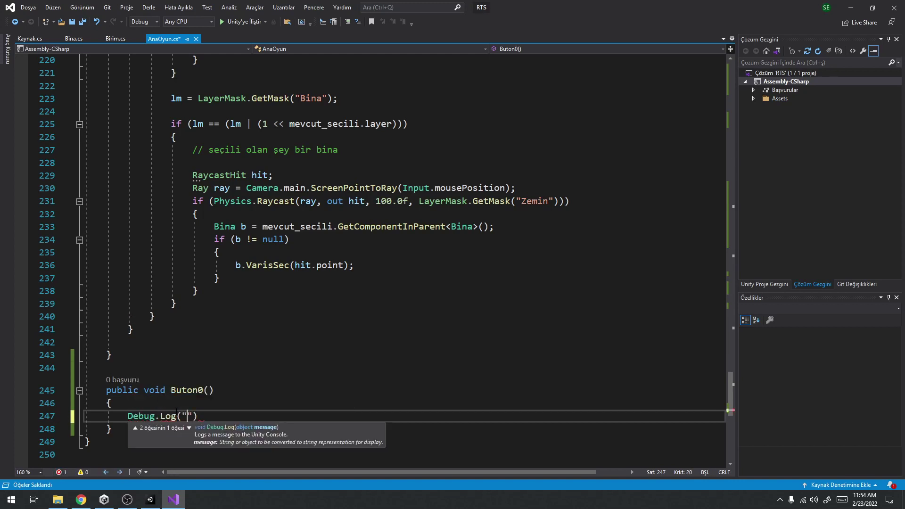
text(B)
text(uton 0 T)
text(ılk)
key(BackSpace)
key(BackSpace)
text(k)
text(landı")
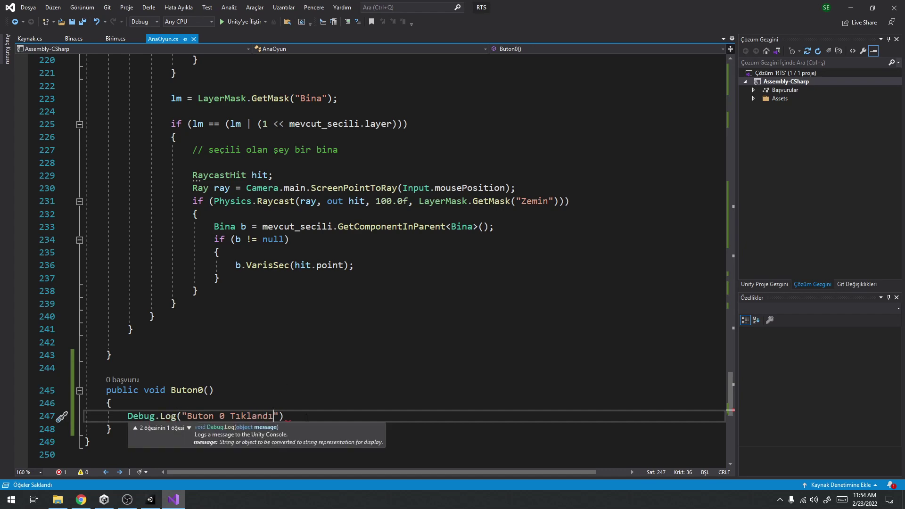
text();)
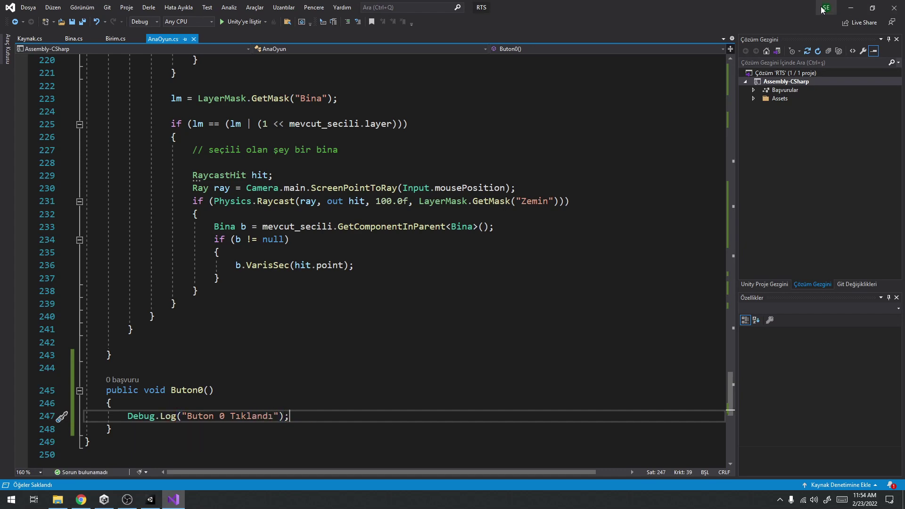
click(850, 8)
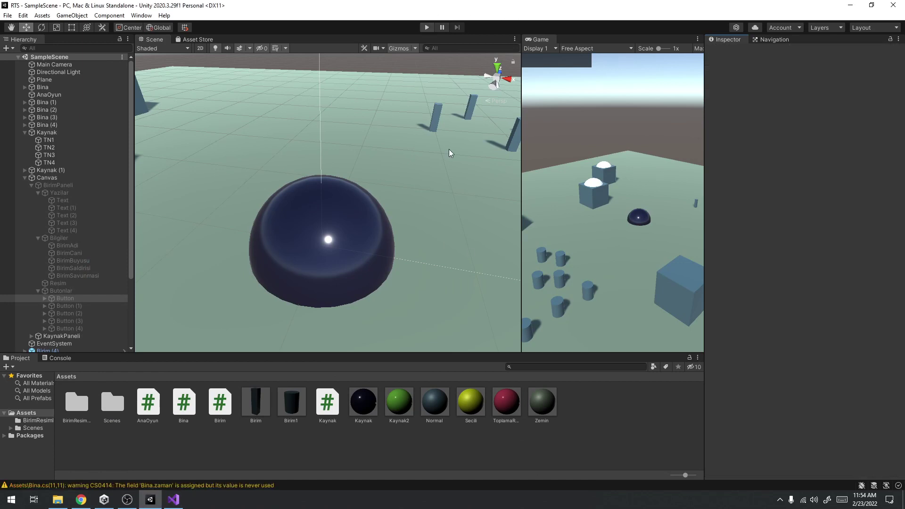
Step: Run the game with the Console showing, selecting and deselecting a unit
click(427, 27)
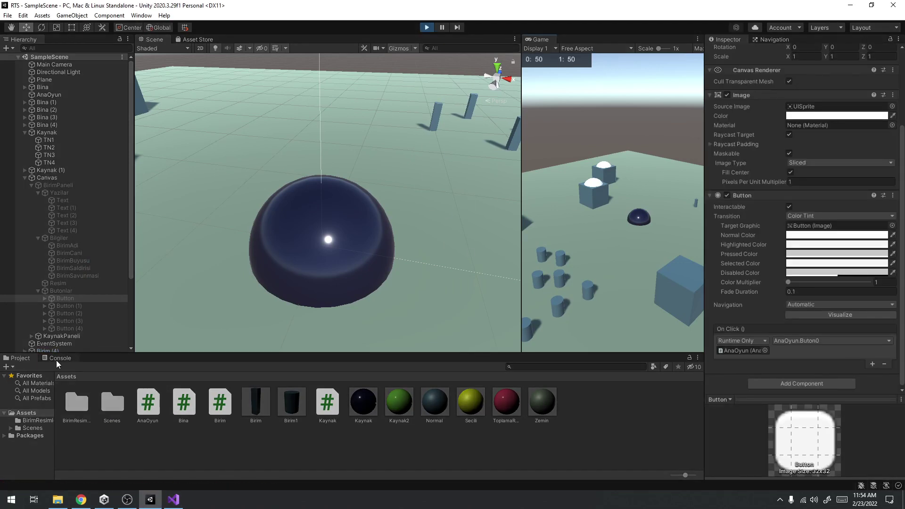
click(57, 359)
click(583, 295)
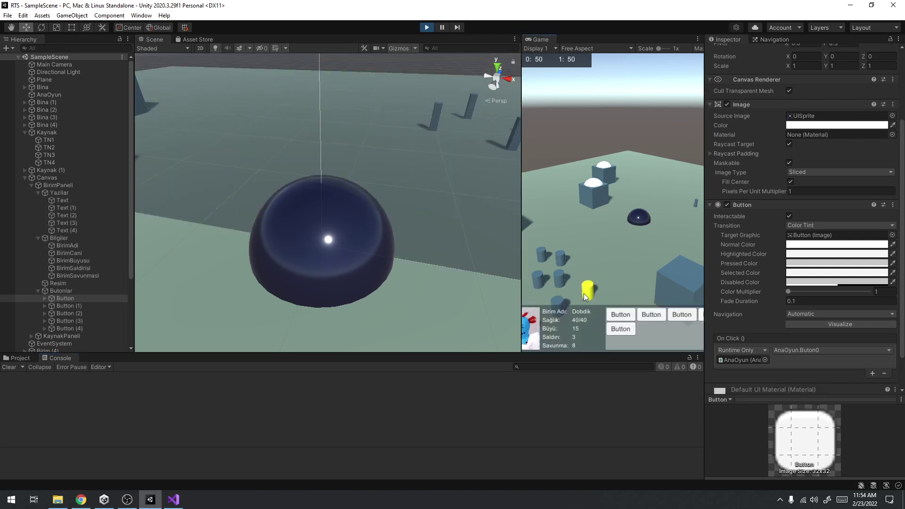
click(621, 313)
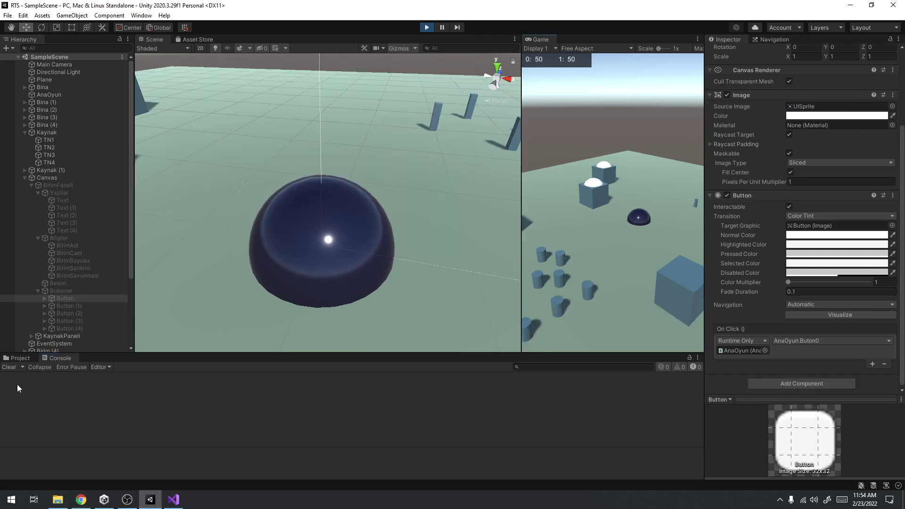
click(586, 293)
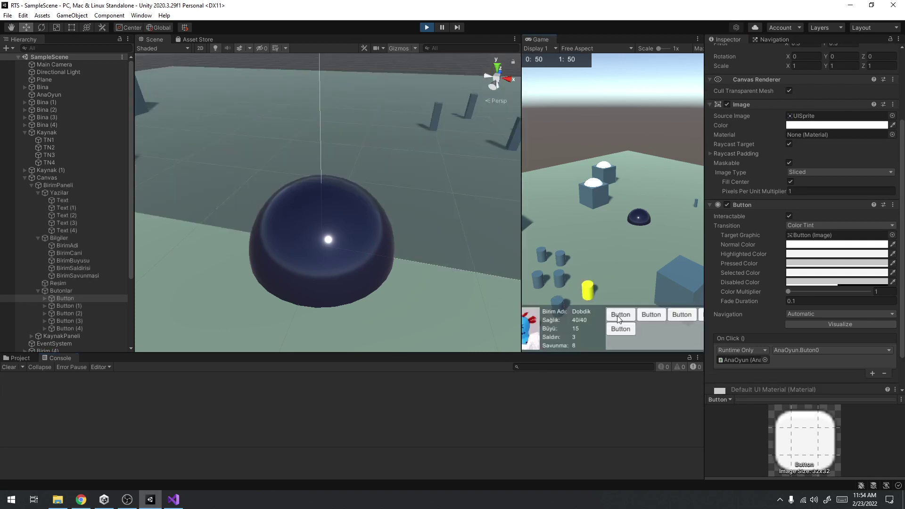
click(620, 315)
Step: Select the cylinder unit and test its panel's first button three times, then stop play
click(581, 298)
click(624, 318)
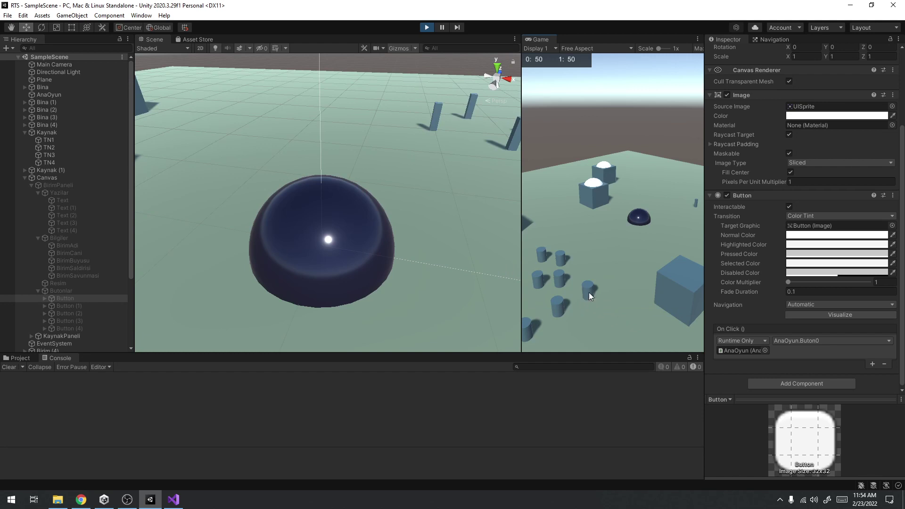
click(588, 292)
click(616, 329)
click(583, 291)
click(624, 319)
click(428, 28)
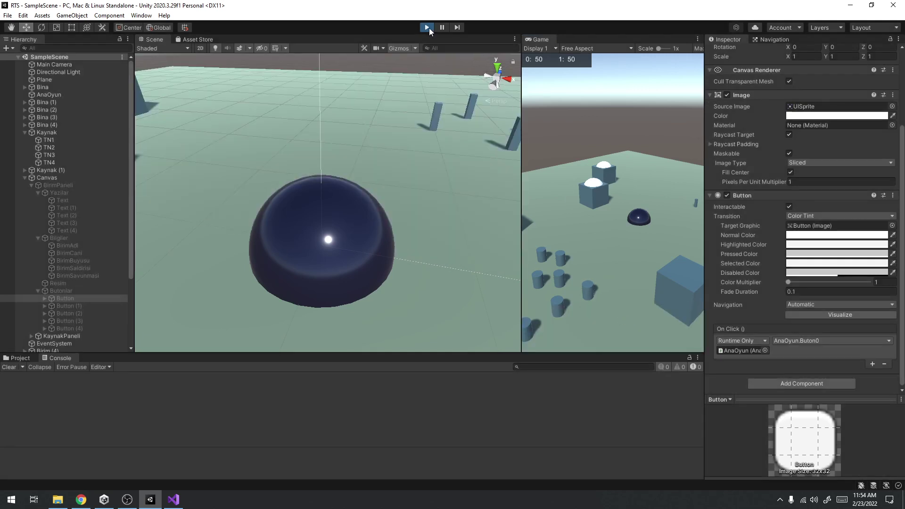
Step: Search Google for 'unity do not raycast when on ui'
click(173, 500)
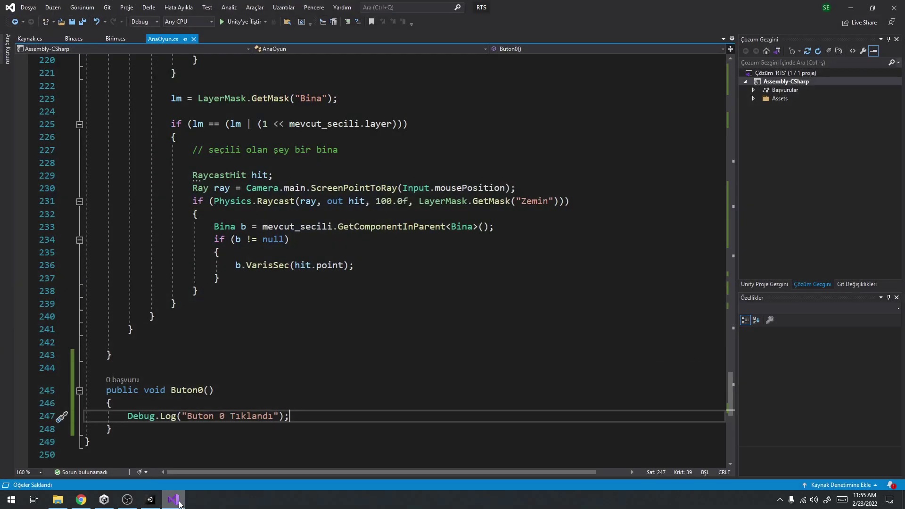
click(80, 504)
click(154, 25)
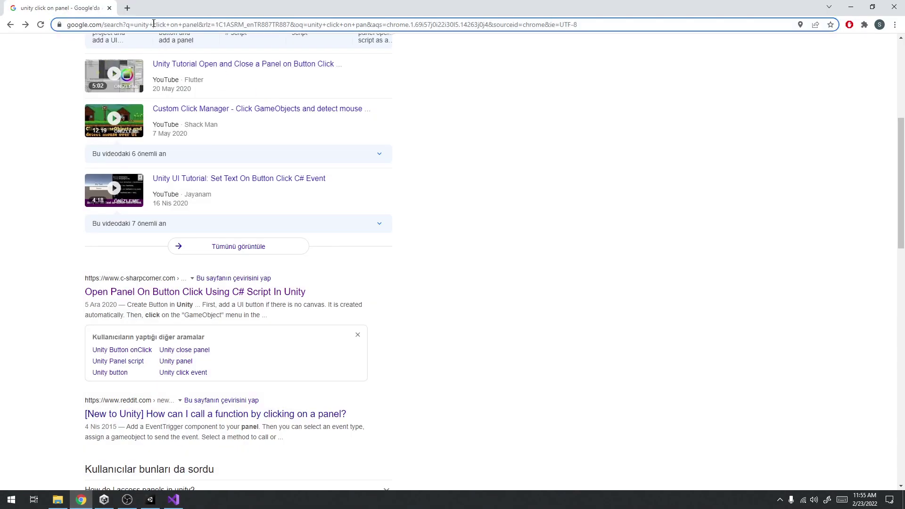
text(unity)
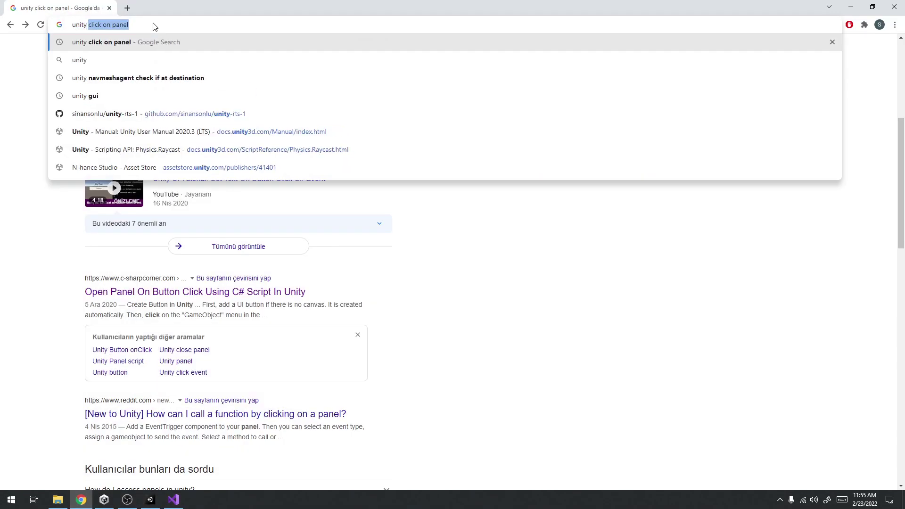
text( do not ray)
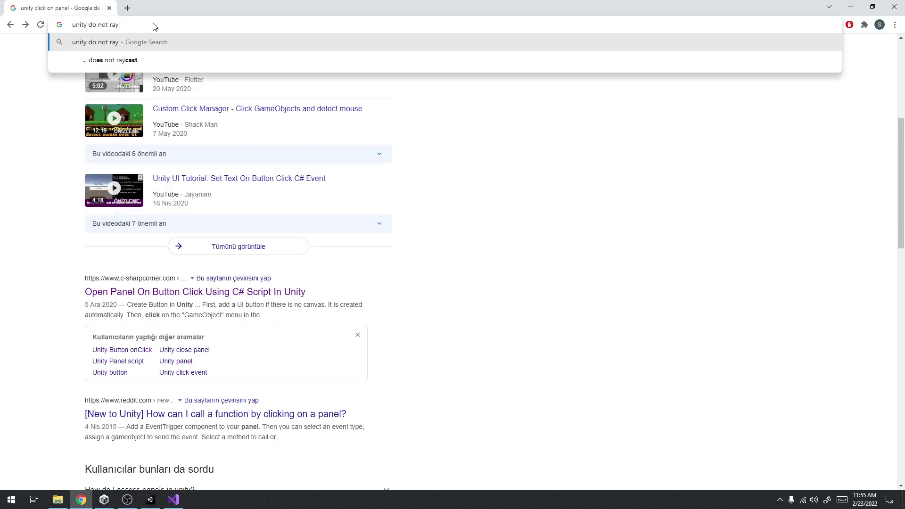
text(cast)
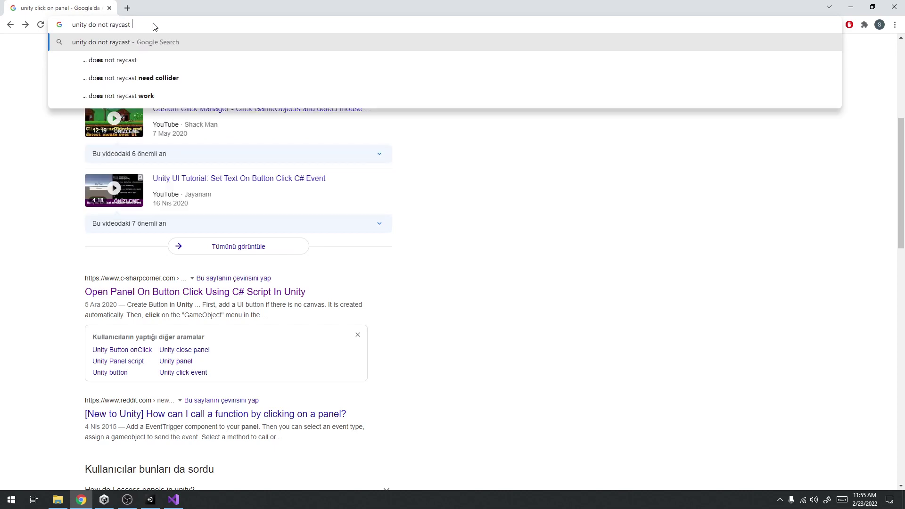
text( when on p)
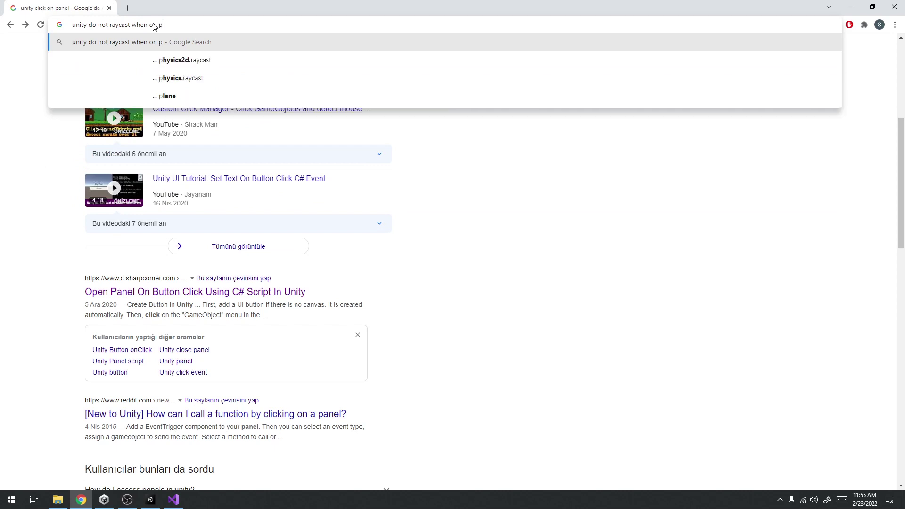
key(BackSpace)
text(ui)
key(Return)
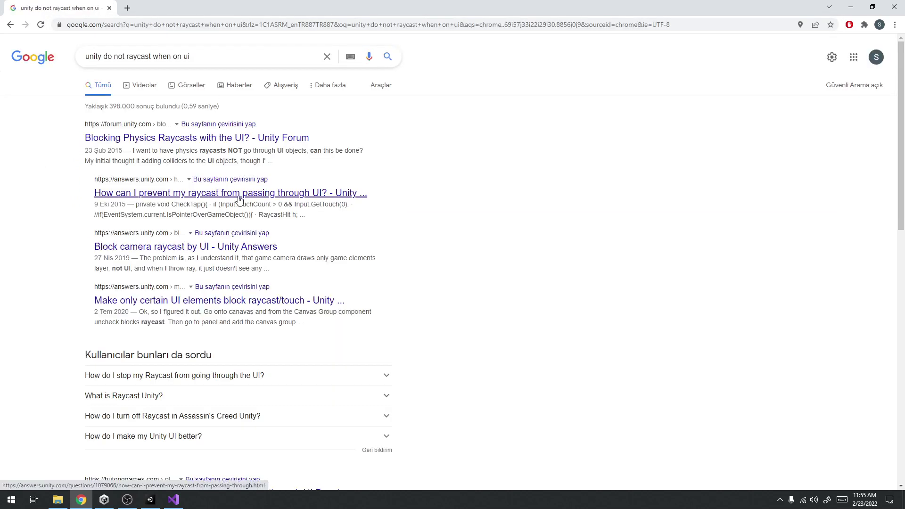
Step: Open the two top results in background tabs and read the Blocking Physics Raycasts thread
middle_click(239, 199)
middle_click(200, 140)
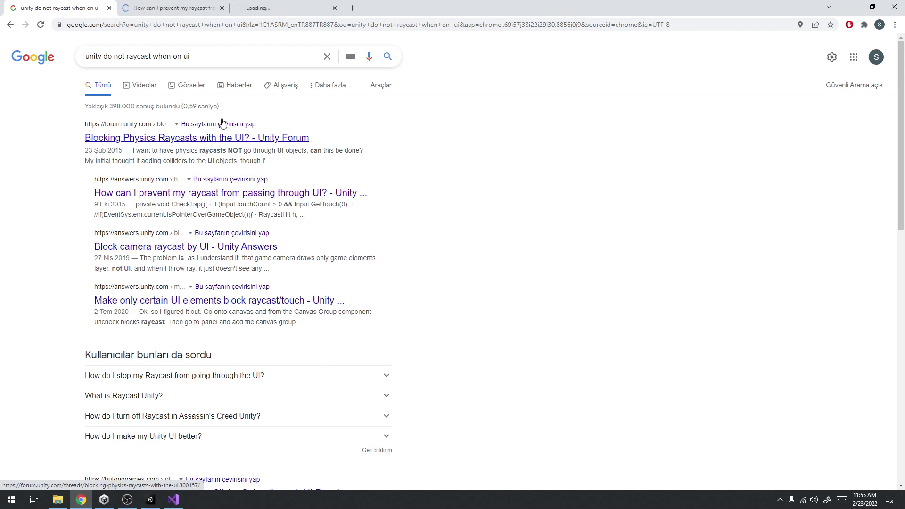
click(301, 4)
scroll(547, 220, down, 5)
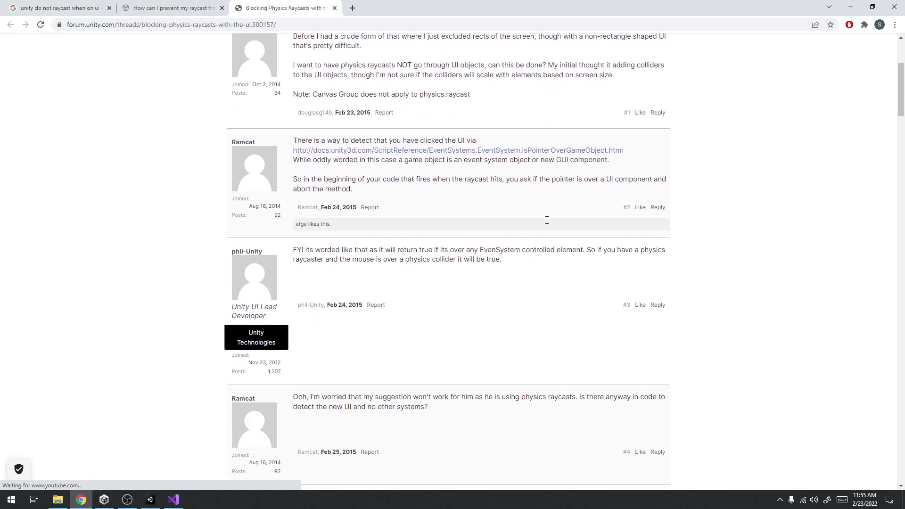
double_click(347, 259)
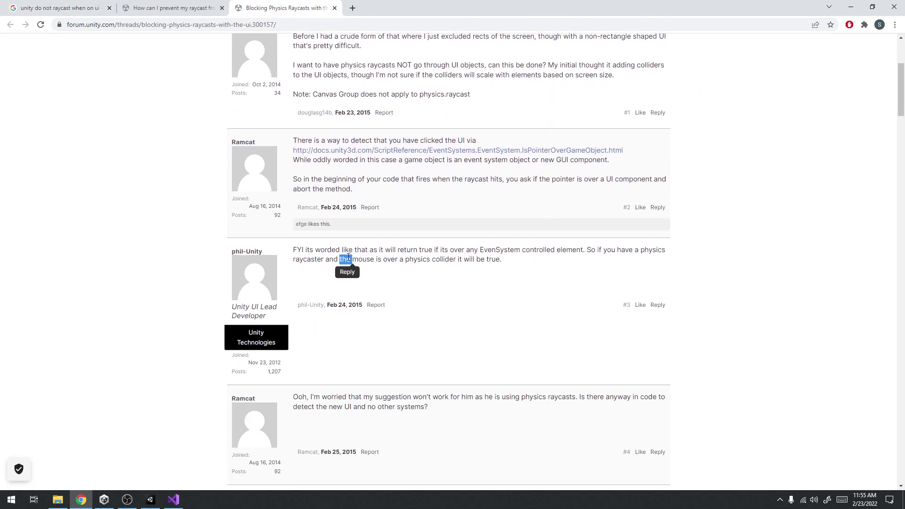
drag(348, 257, 521, 286)
scroll(522, 292, down, 8)
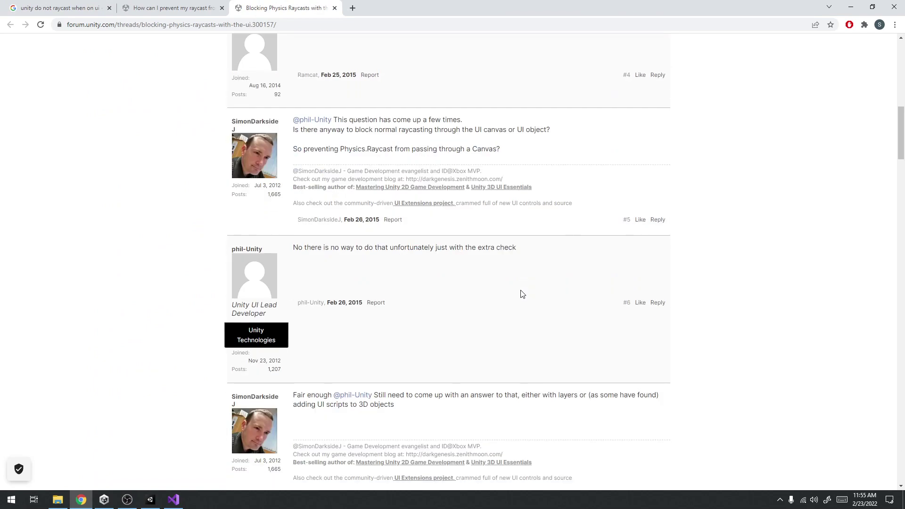
scroll(523, 294, down, 3)
scroll(523, 294, down, 3)
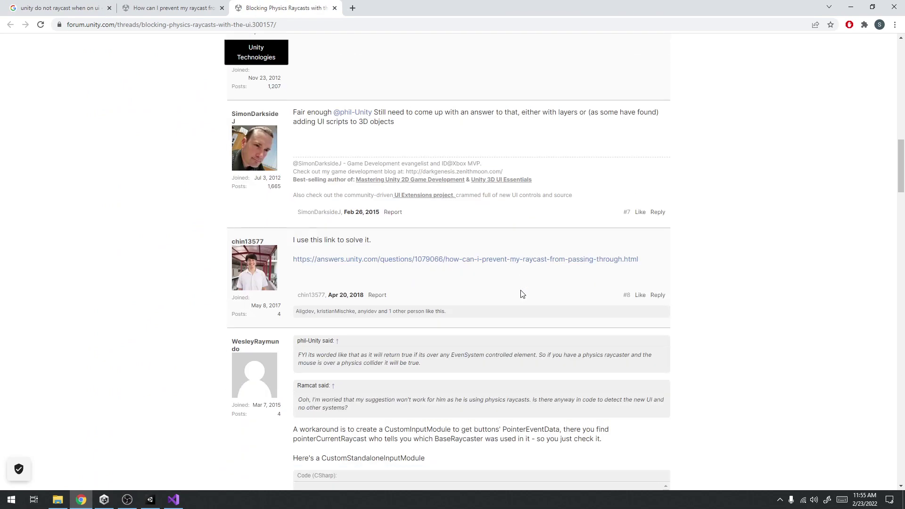
Step: Open post #8's answers.unity.com link in a new tab and keep reading the thread
middle_click(455, 260)
scroll(492, 263, down, 5)
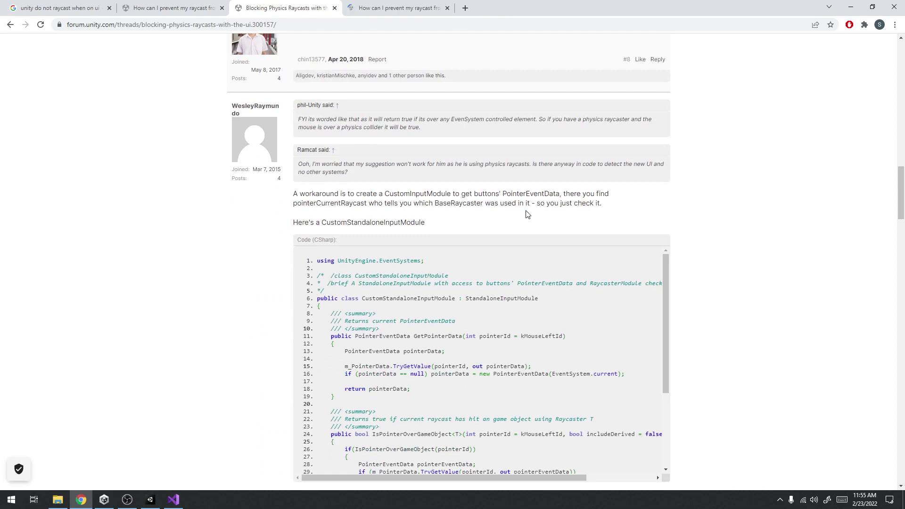
scroll(753, 208, down, 2)
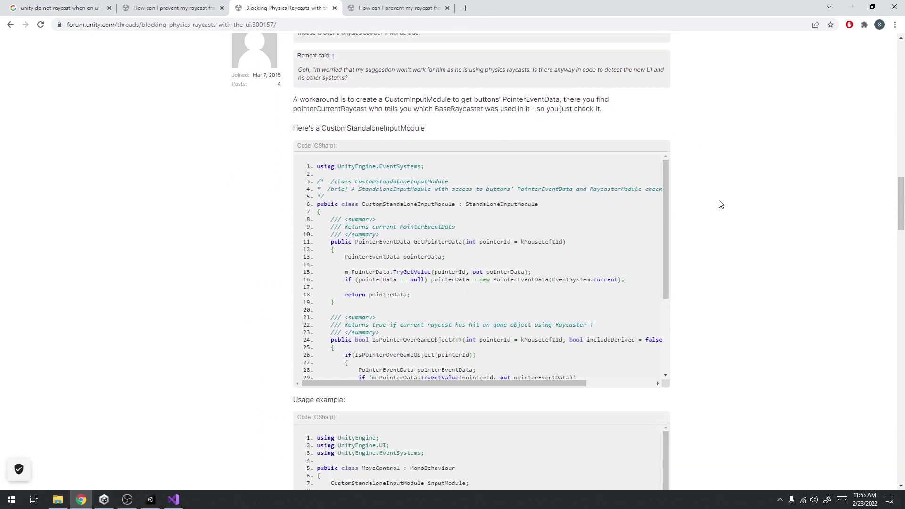
scroll(593, 246, down, 1)
scroll(592, 246, down, 2)
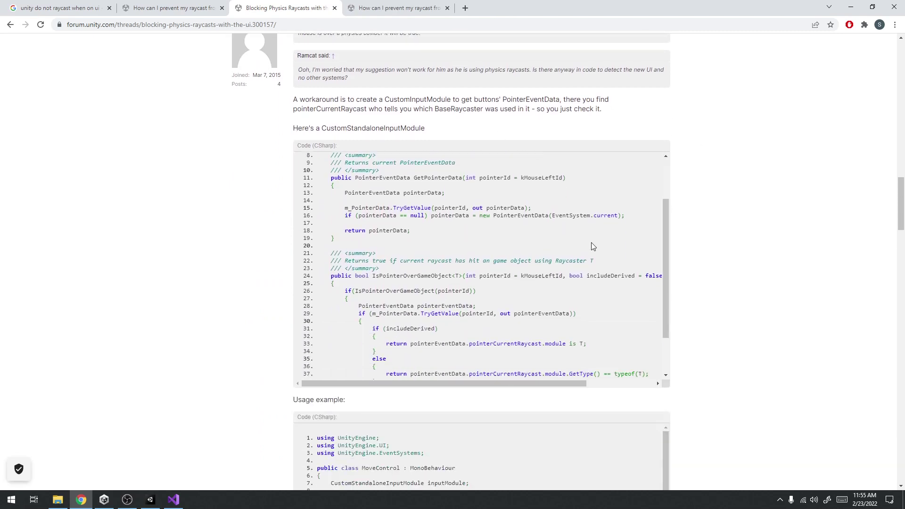
scroll(782, 247, down, 3)
scroll(783, 248, down, 3)
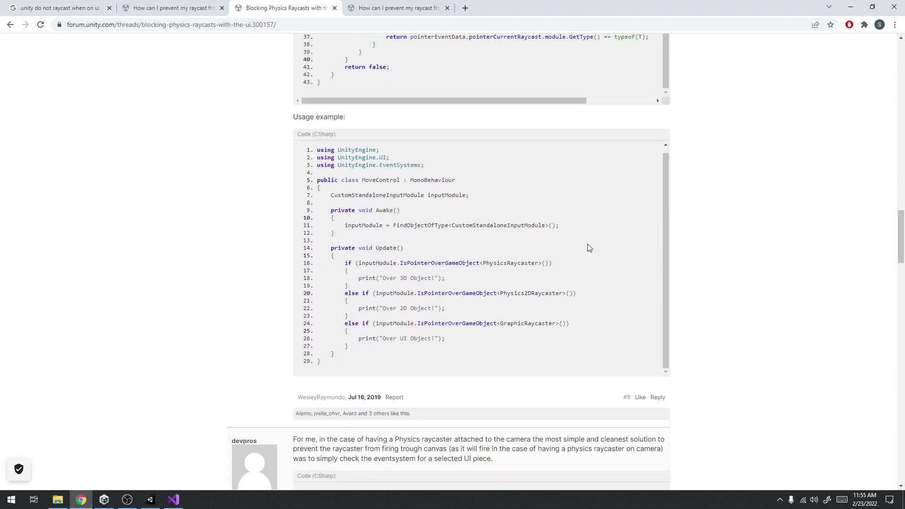
Step: Read through the Unity Answers question on raycasting through UI
click(385, 14)
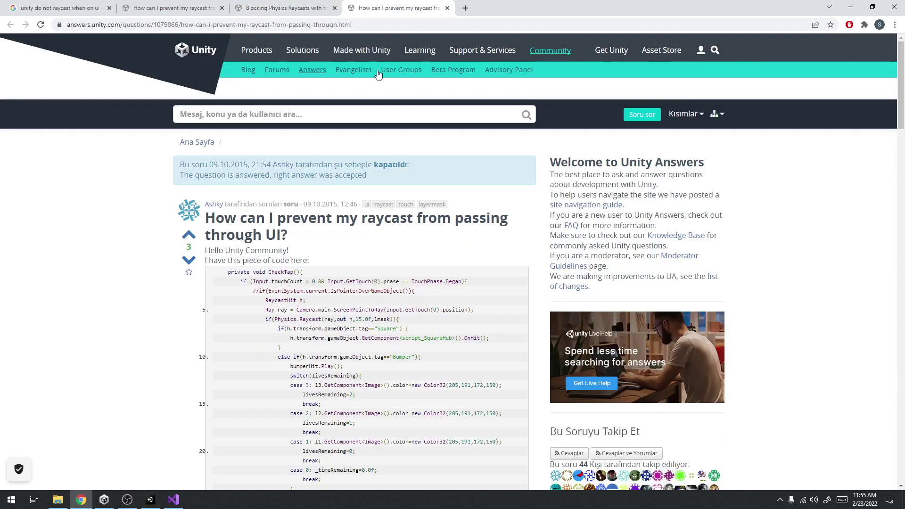
scroll(113, 278, down, 6)
scroll(113, 278, down, 3)
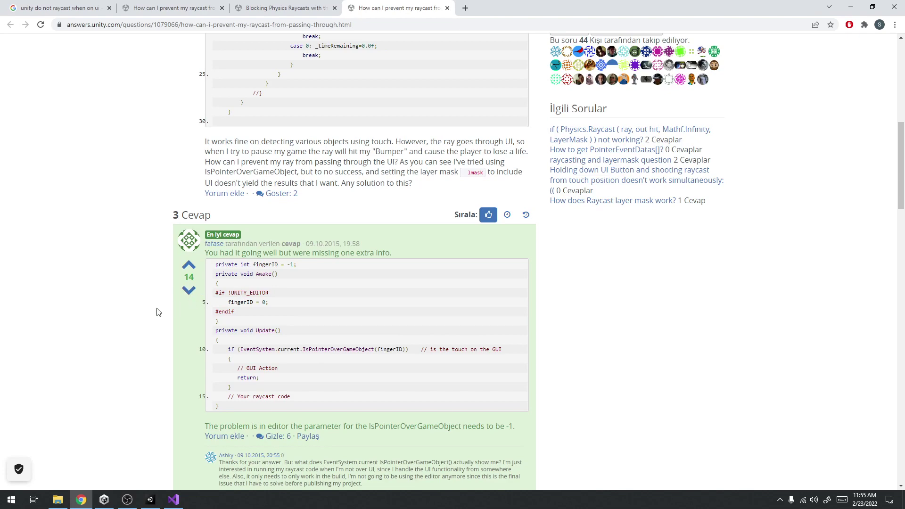
scroll(159, 312, down, 2)
scroll(159, 316, down, 5)
scroll(159, 316, down, 3)
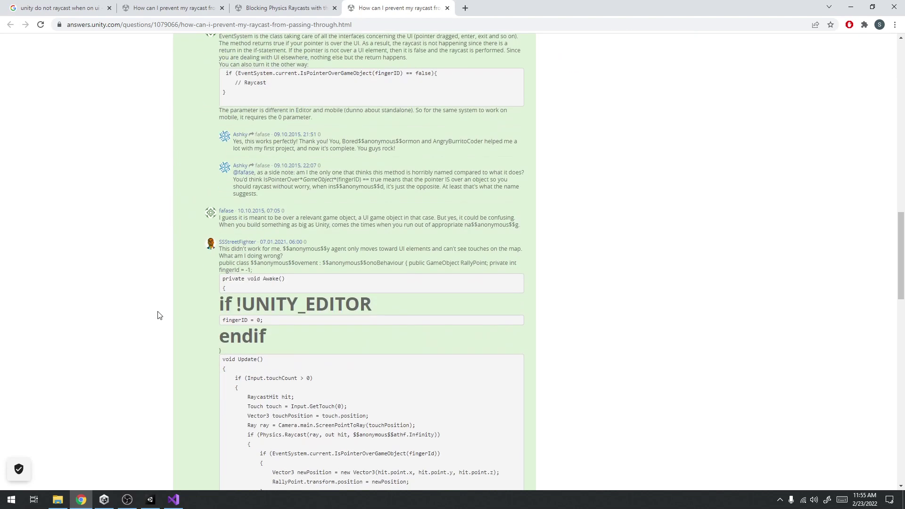
scroll(159, 314, down, 5)
scroll(159, 315, down, 5)
Step: Return to the Blocking Physics Raycasts forum thread
click(266, 7)
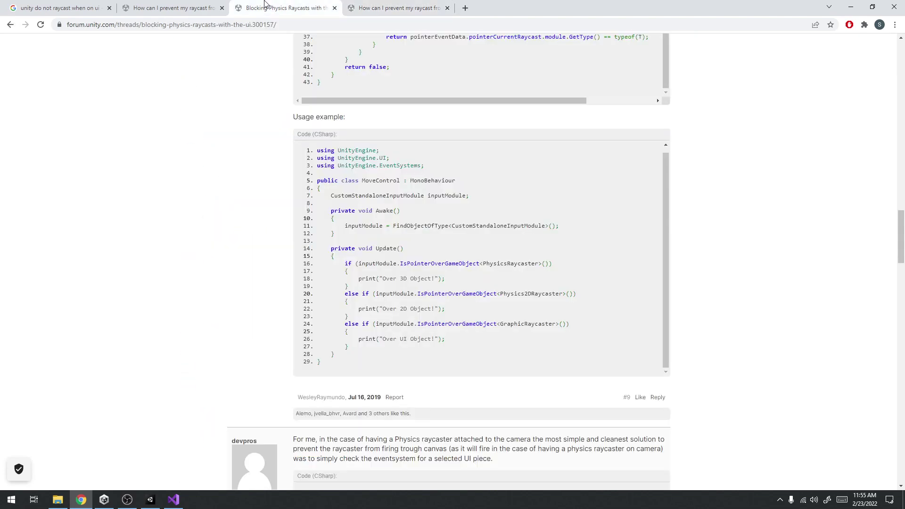
scroll(210, 257, down, 4)
scroll(210, 257, down, 6)
scroll(210, 257, up, 4)
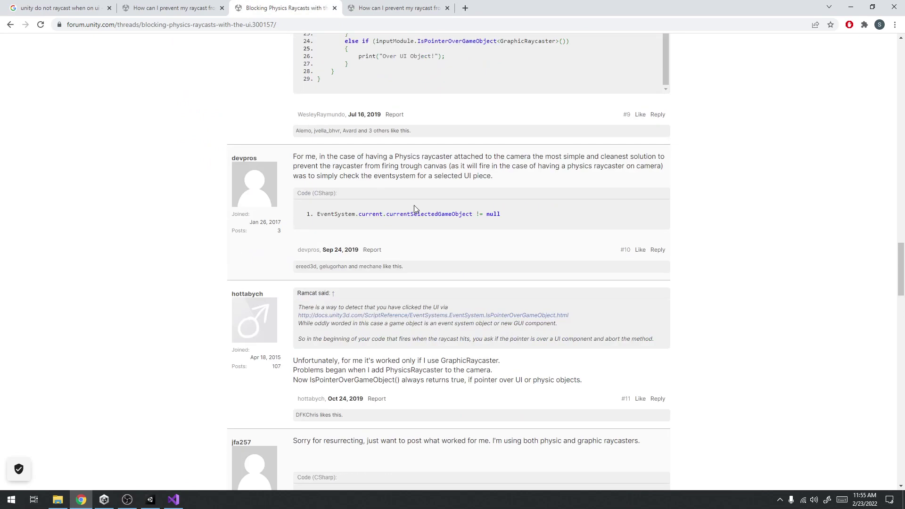
Step: Study devpros' explanation and the currentSelectedGameObject != null line in the thread
triple_click(416, 218)
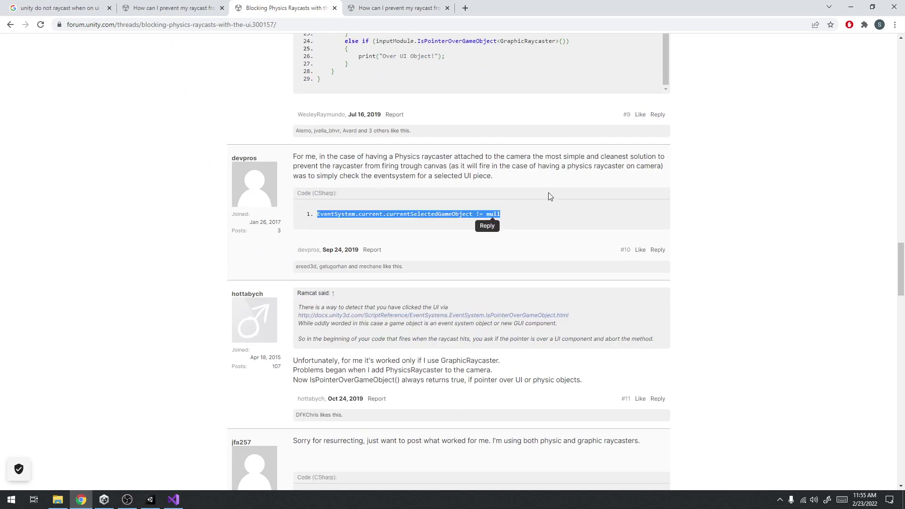
triple_click(449, 156)
click(739, 164)
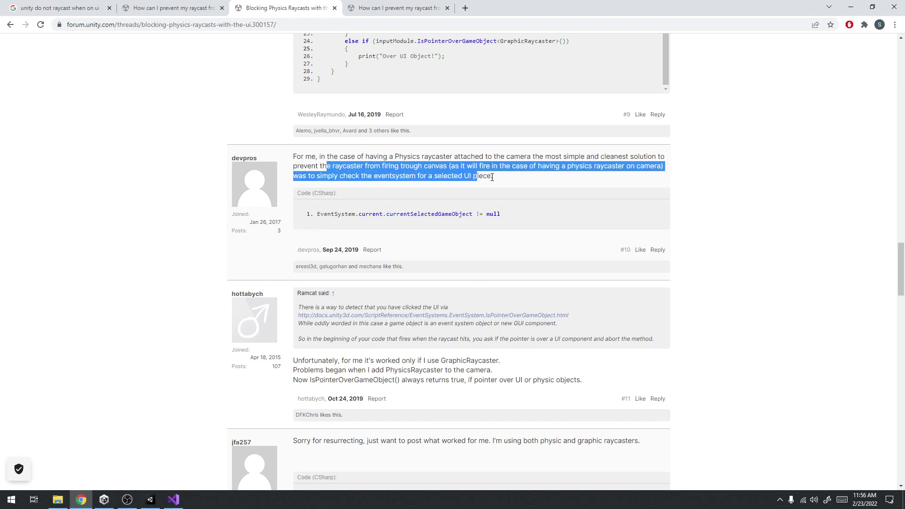
drag(341, 166, 510, 180)
click(376, 169)
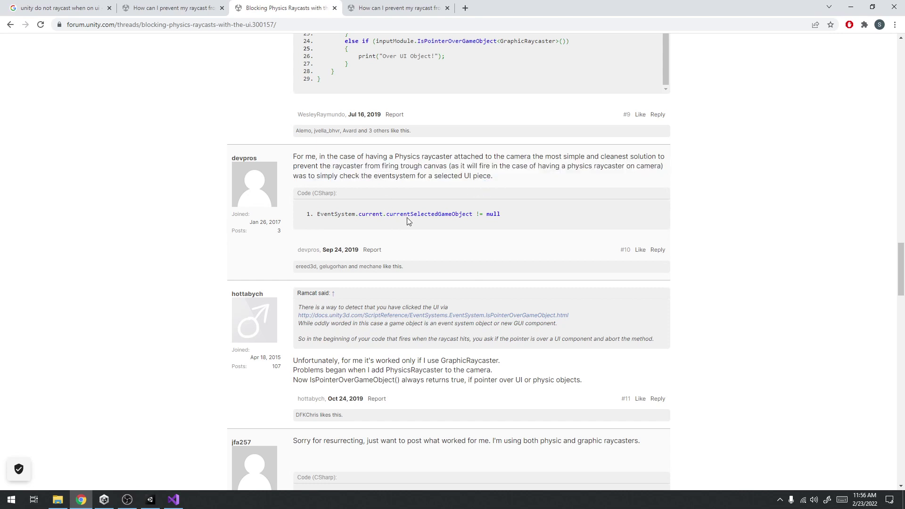
triple_click(428, 214)
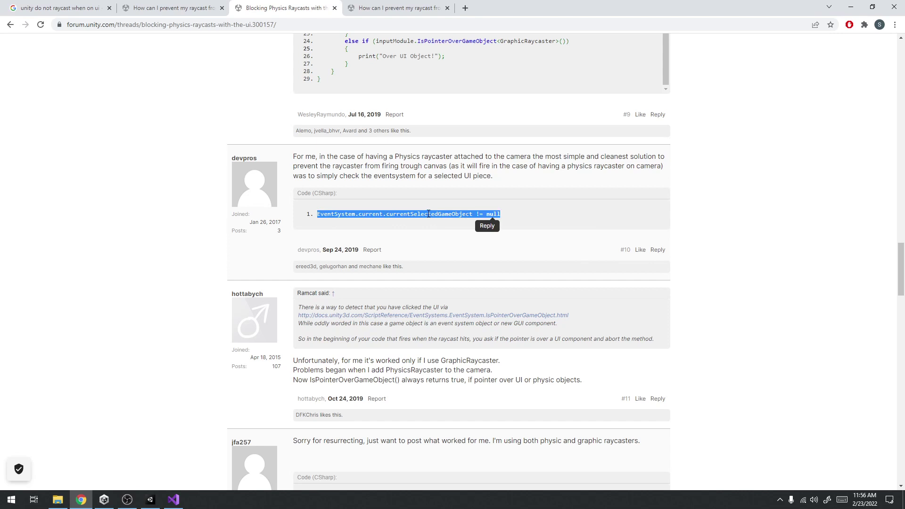
scroll(437, 218, down, 2)
scroll(437, 216, down, 2)
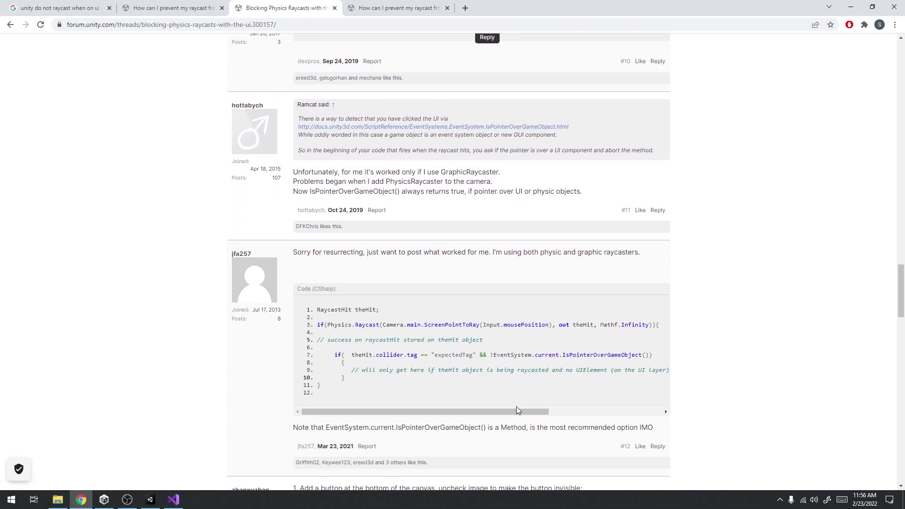
Step: Copy the !EventSystem.current.IsPointerOverGameObject() check from the Update code sample
mouse_move(517, 409)
mouse_down()
mouse_move(538, 408)
mouse_move(505, 407)
mouse_up()
drag(489, 356, 626, 352)
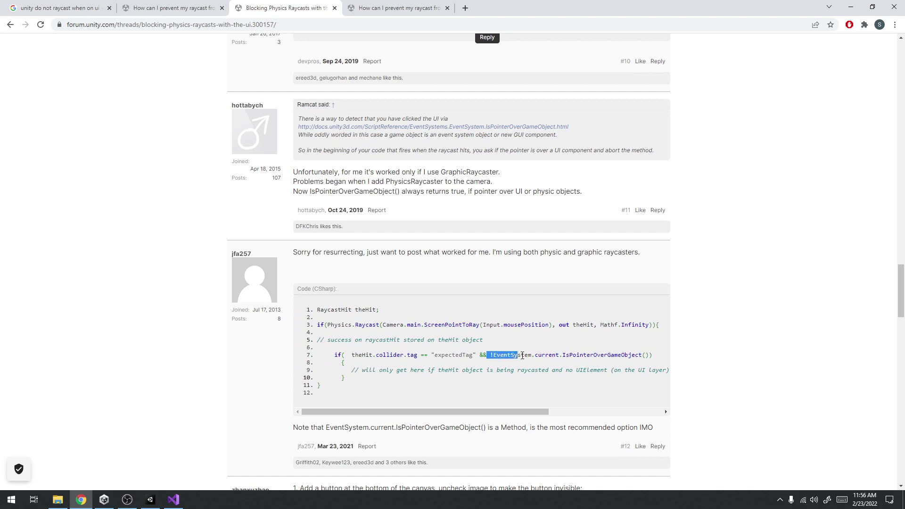
right_click(626, 353)
click(644, 359)
scroll(541, 348, down, 5)
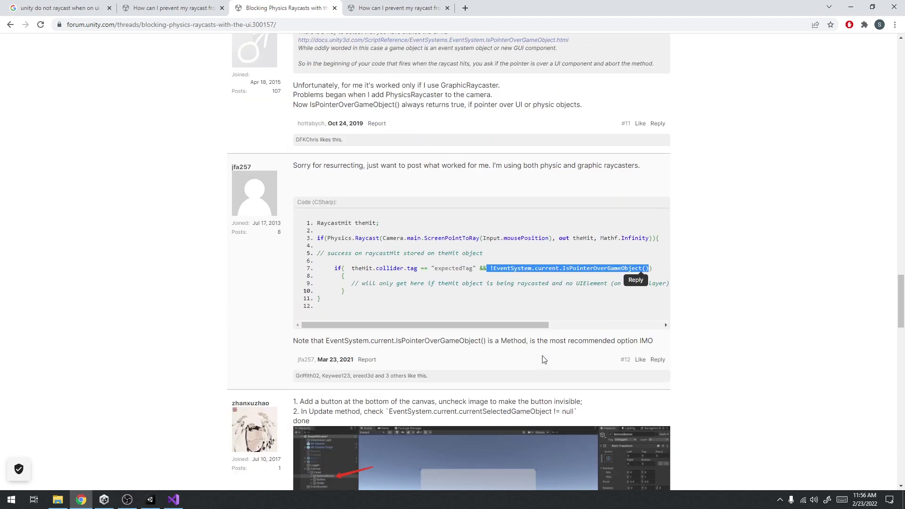
scroll(722, 346, down, 2)
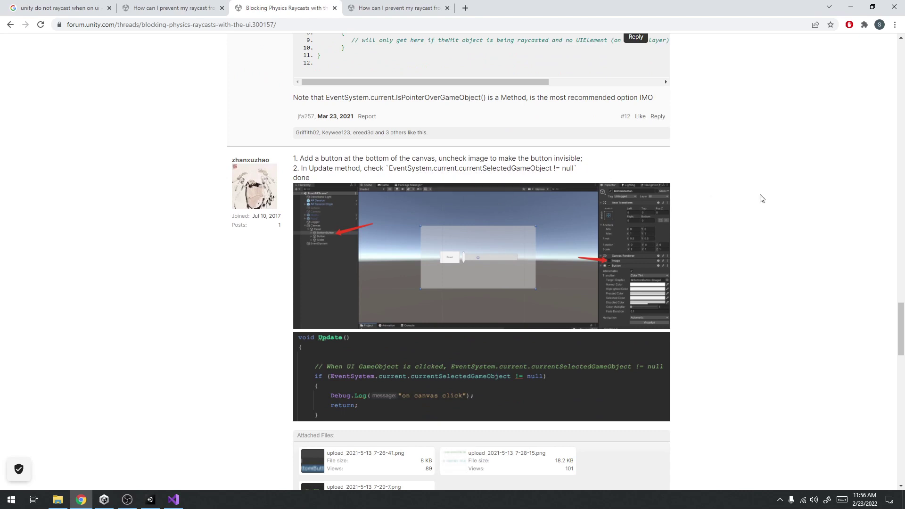
scroll(762, 198, up, 3)
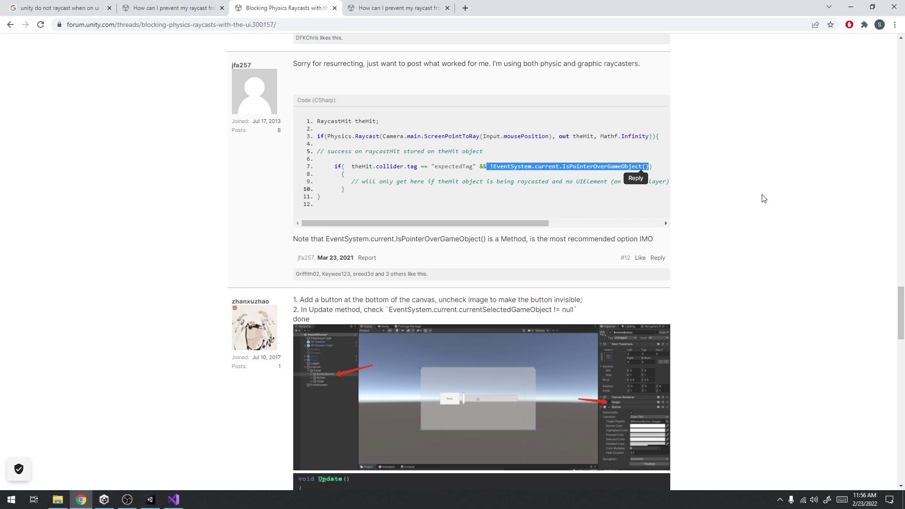
scroll(764, 199, down, 7)
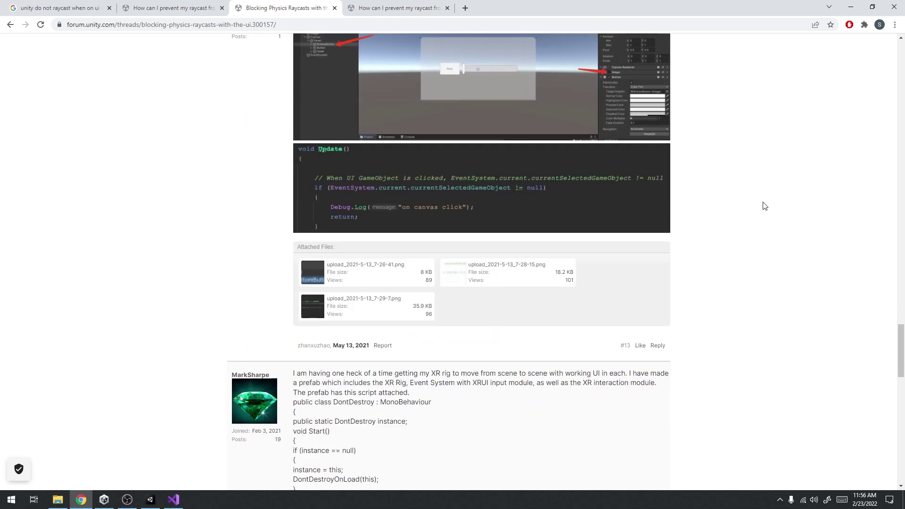
Step: Insert if (!EventSystem.current.IsPointerOverGameObject()) as the first line of Update
click(174, 500)
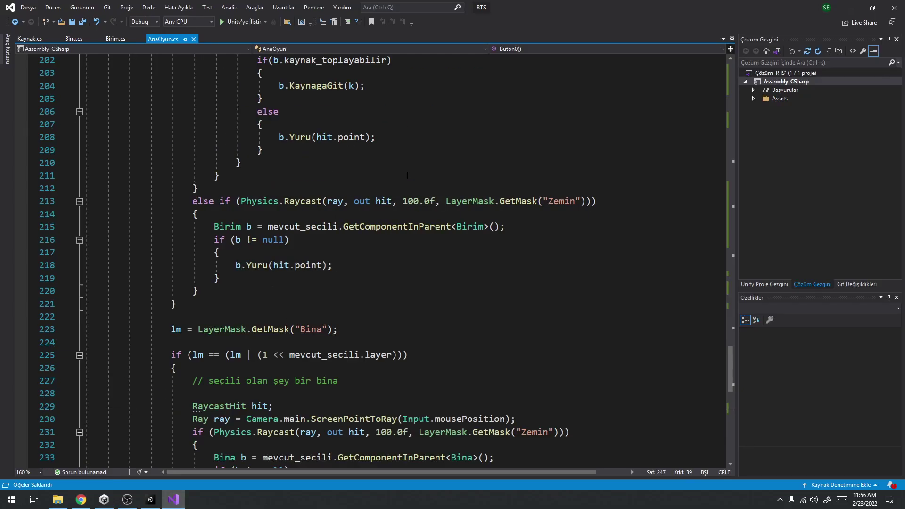
scroll(407, 175, up, 10)
scroll(408, 176, up, 11)
scroll(407, 175, up, 8)
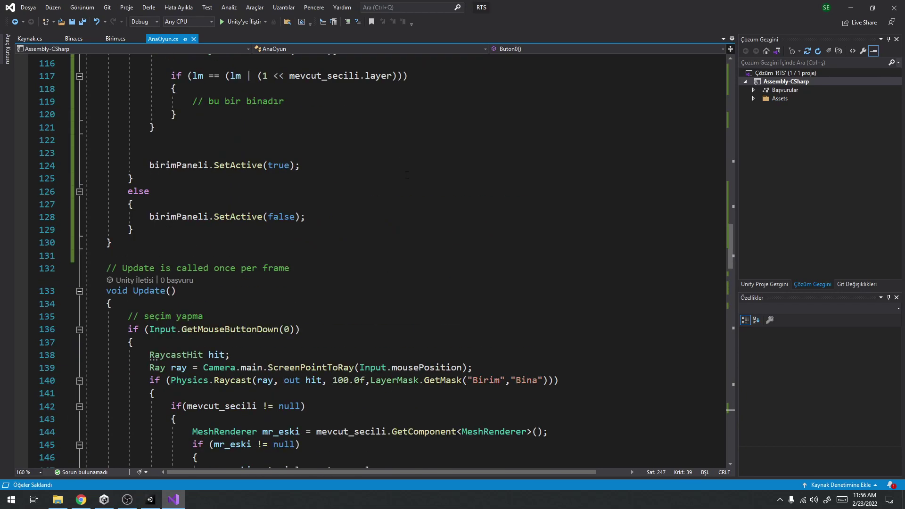
click(311, 329)
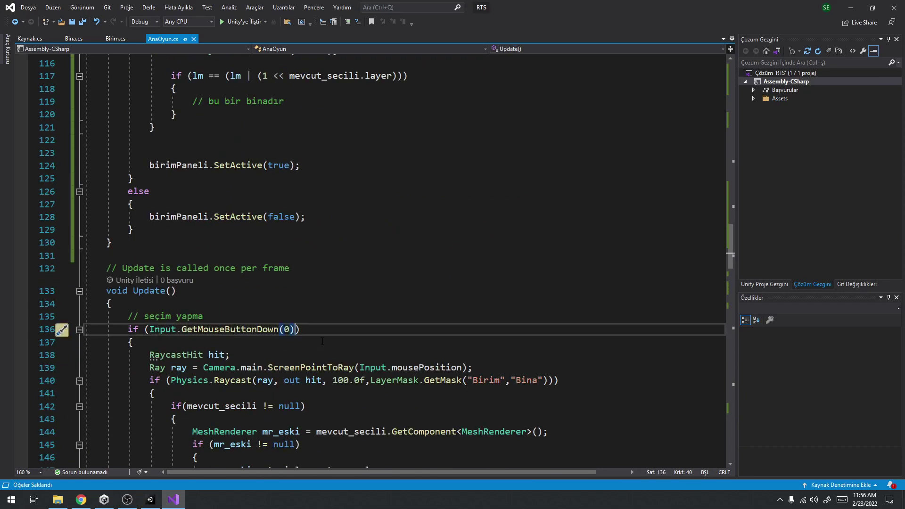
scroll(323, 341, down, 3)
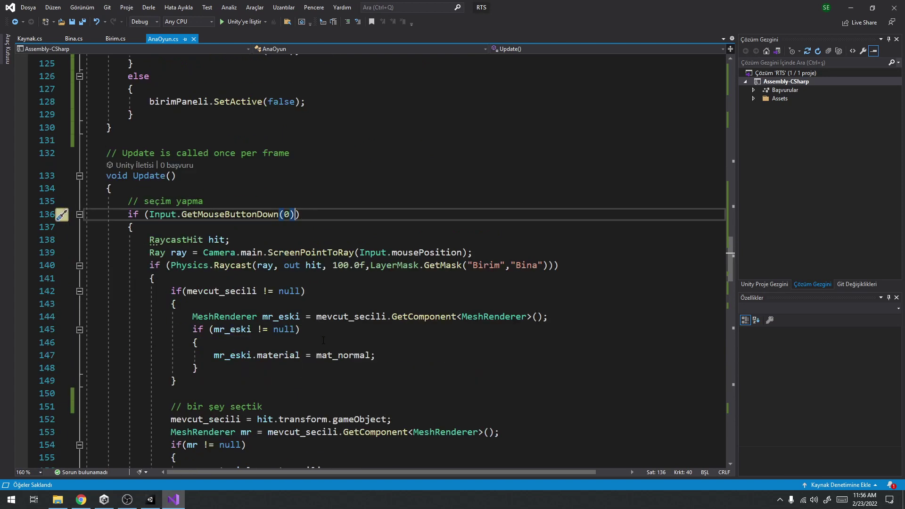
click(146, 187)
key(Return)
text(if)
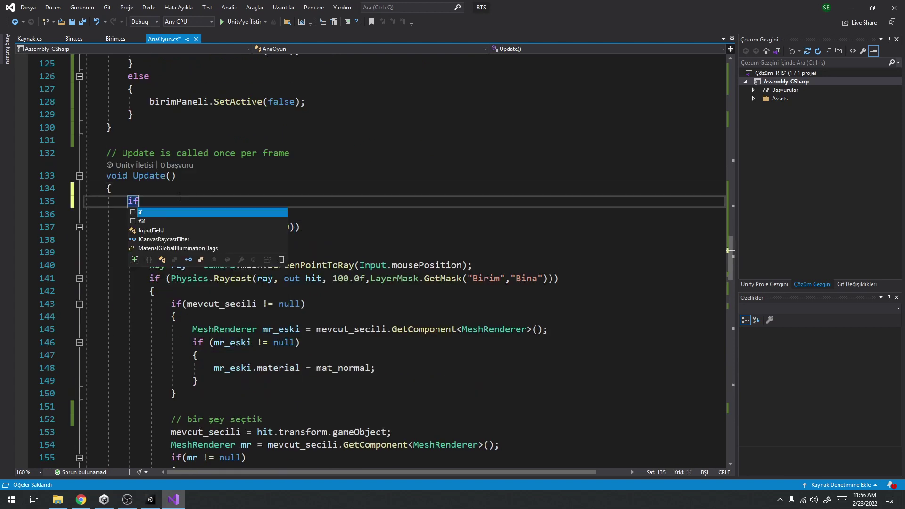
text( (!EventSystem.current.IsPointerOverGameObject()))
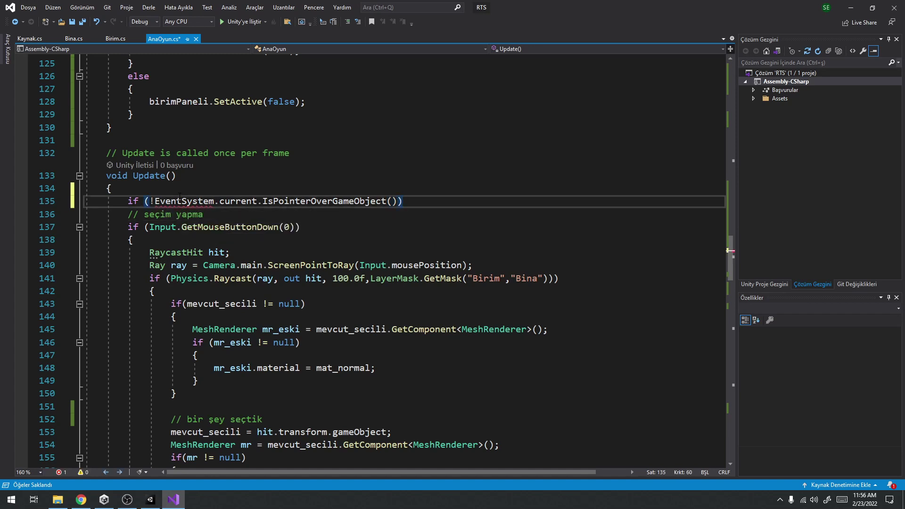
Step: Remove the negation and add 'using UnityEngine.EventSystems;' via the quick fix
click(155, 201)
key(Insert)
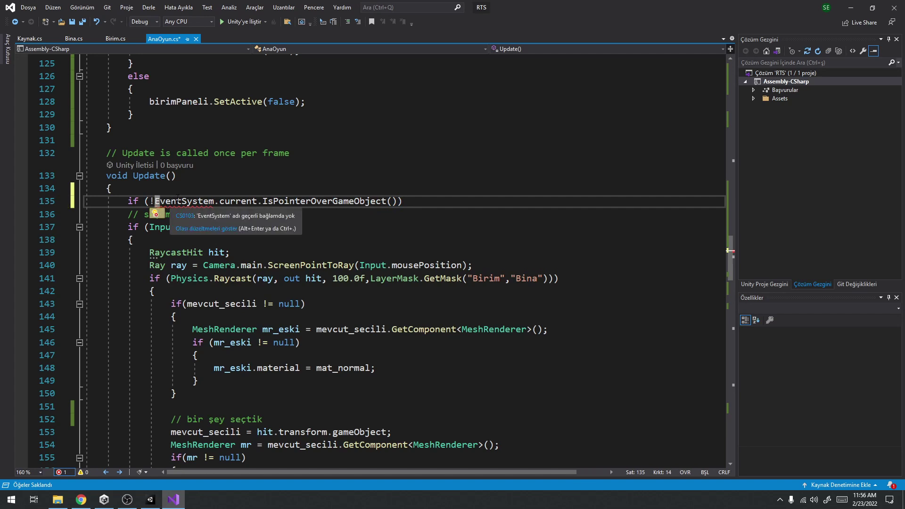
key(Insert)
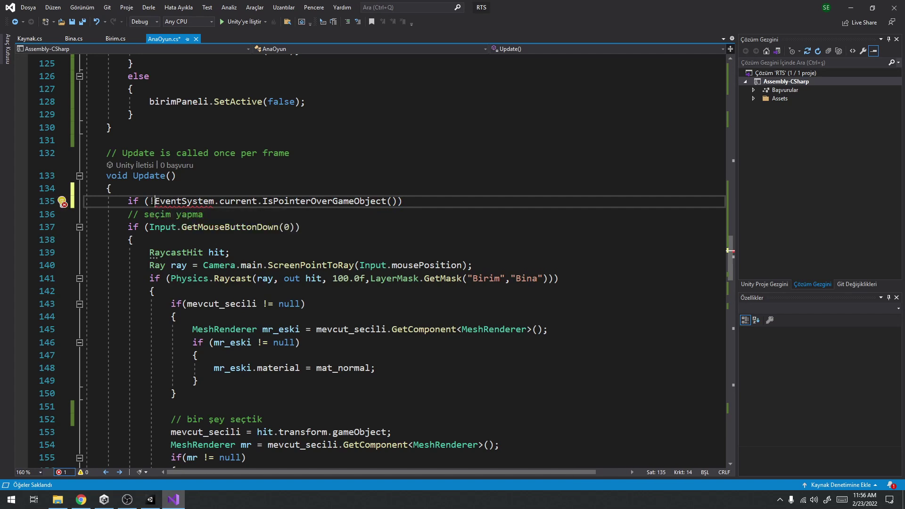
key(BackSpace)
mouse_move(168, 202)
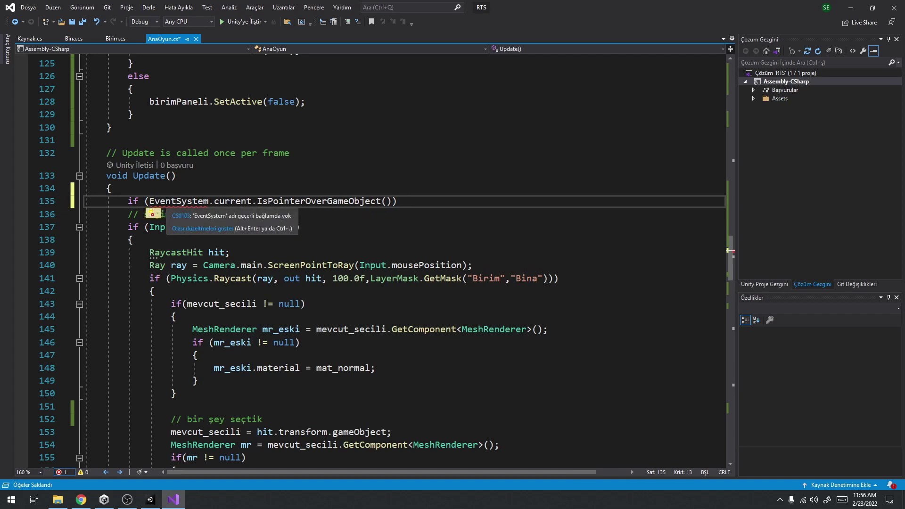
key(ctrl+period)
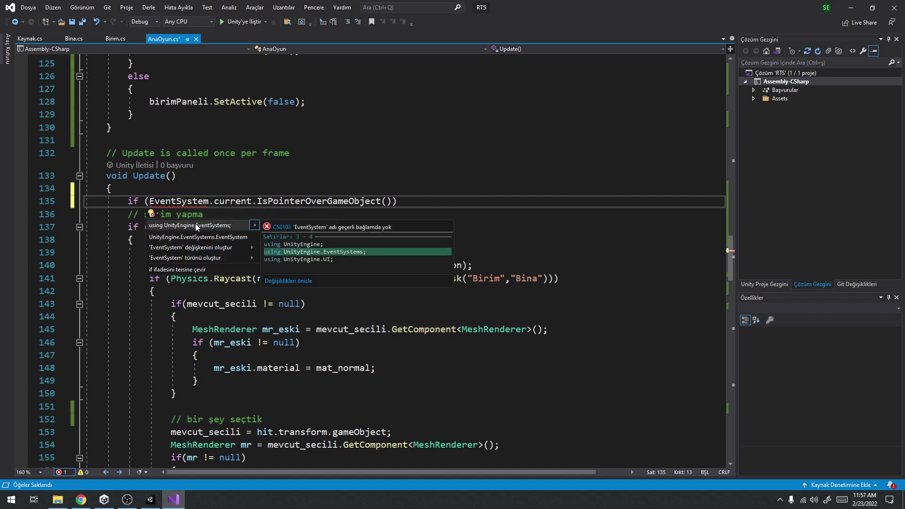
click(183, 224)
Step: Give the if a { return; } body and save AnaOyun.cs
click(428, 198)
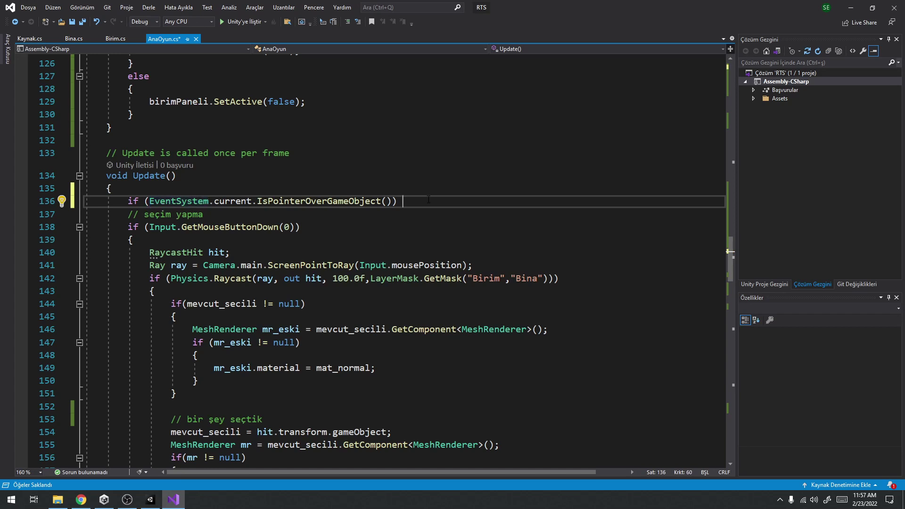
text({)
key(Return)
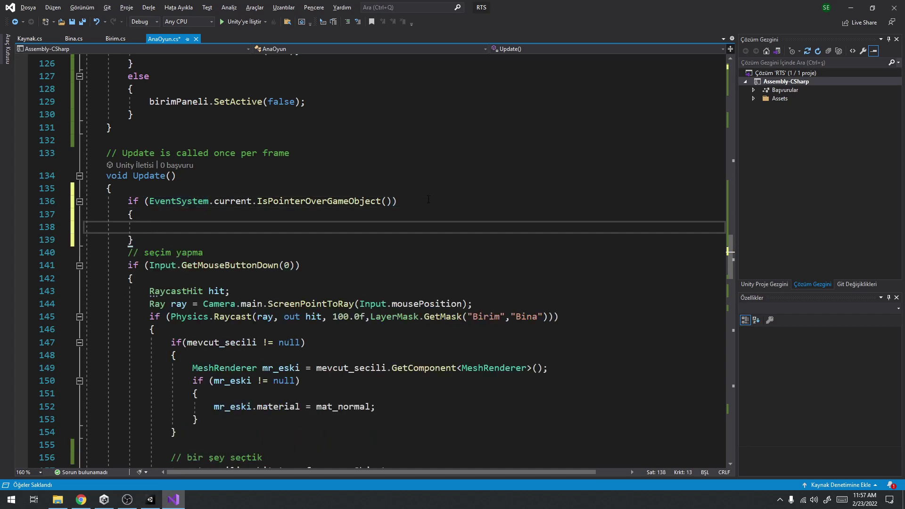
text(return)
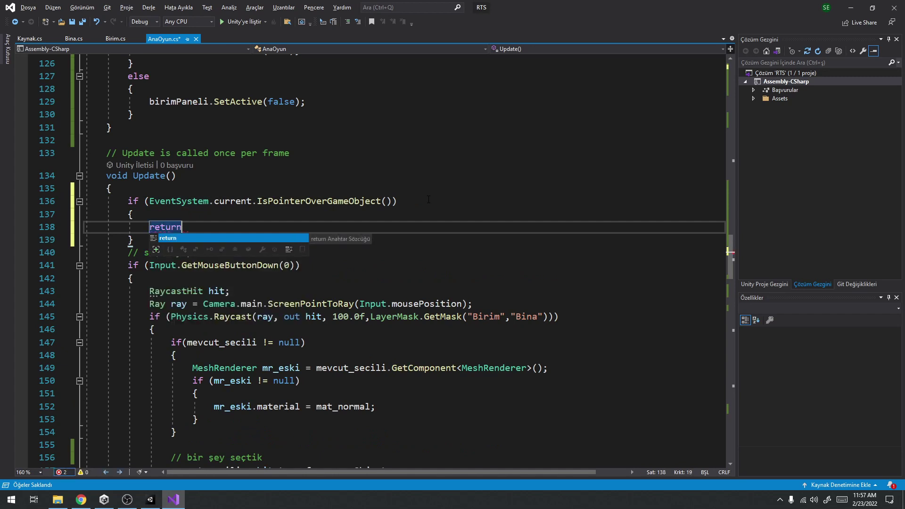
text(;)
key(Down)
key(Down)
key(Home)
key(Home)
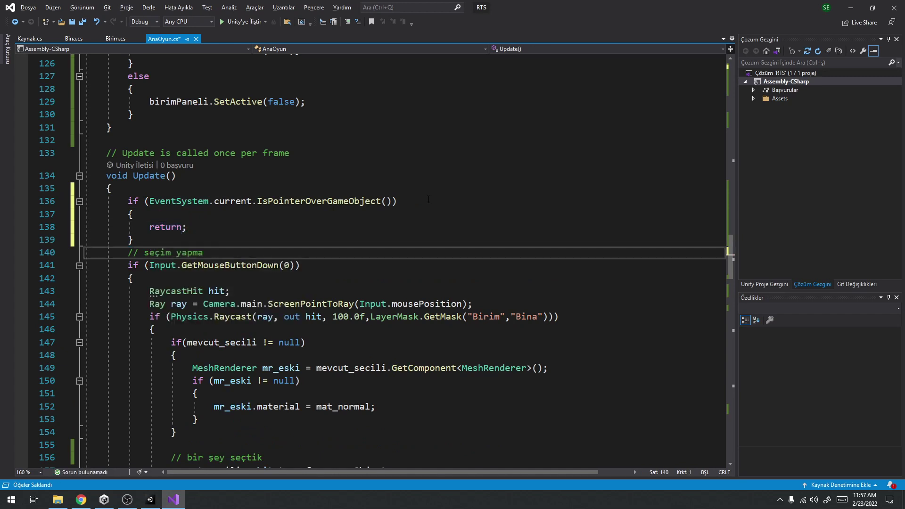
key(Up)
key(End)
key(Return)
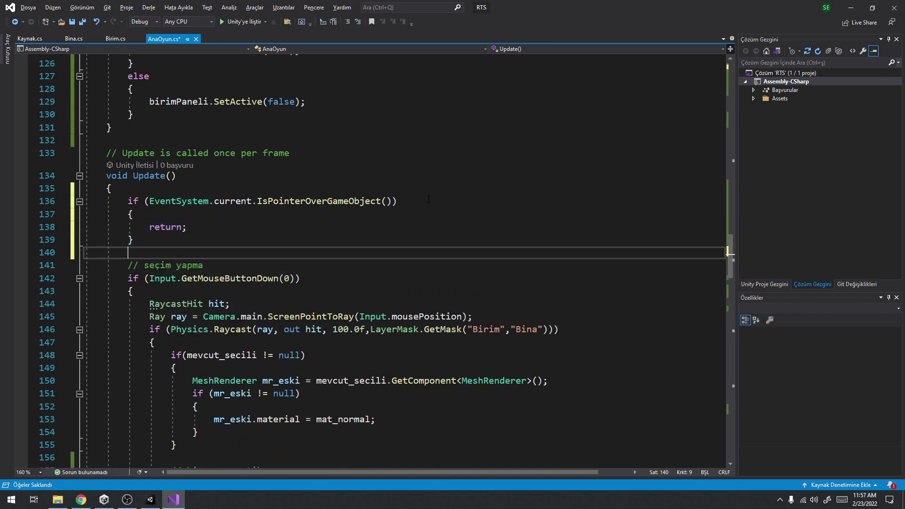
key(ctrl+s)
Step: Scroll through the saved script and switch back to the Unity editor
scroll(425, 207, down, 8)
scroll(415, 226, down, 17)
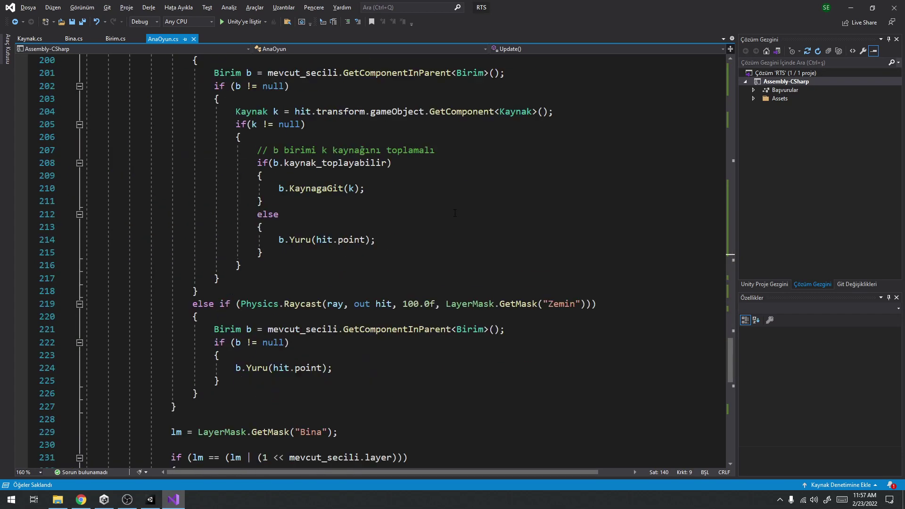
scroll(403, 246, down, 7)
scroll(319, 174, up, 7)
scroll(316, 190, up, 10)
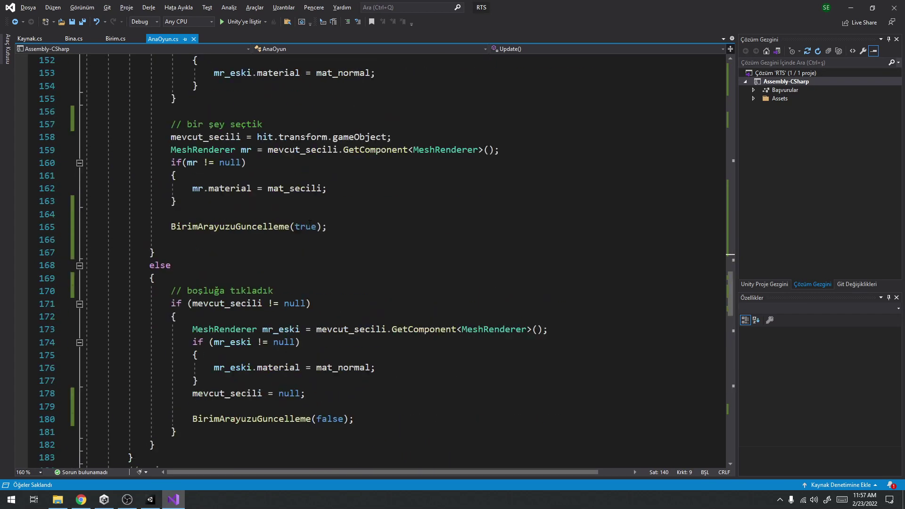
scroll(313, 206, up, 12)
scroll(310, 224, up, 2)
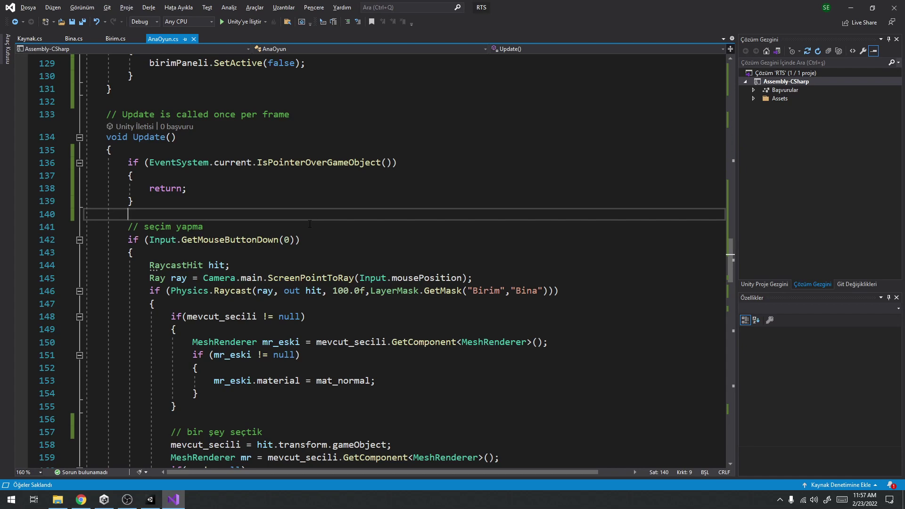
click(150, 500)
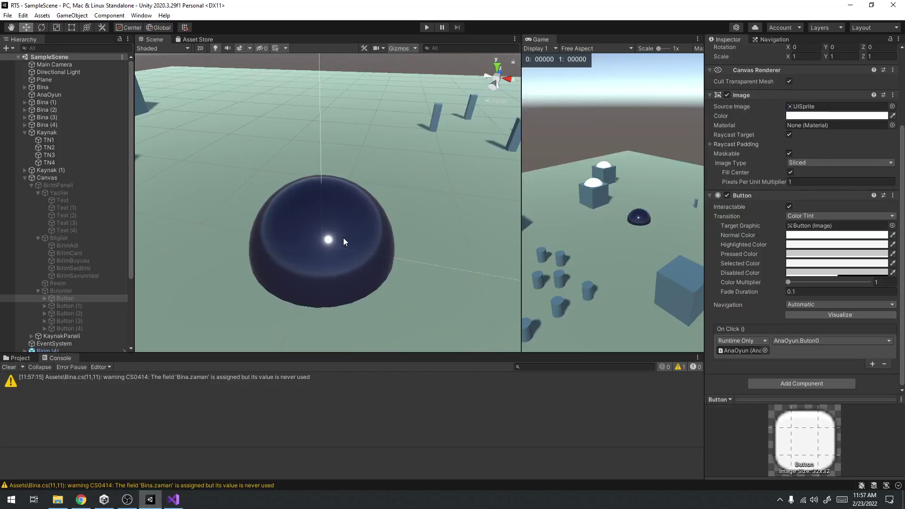
Step: Play, select the cylinder unit, press its first panel button repeatedly, then maximize the game view
click(431, 27)
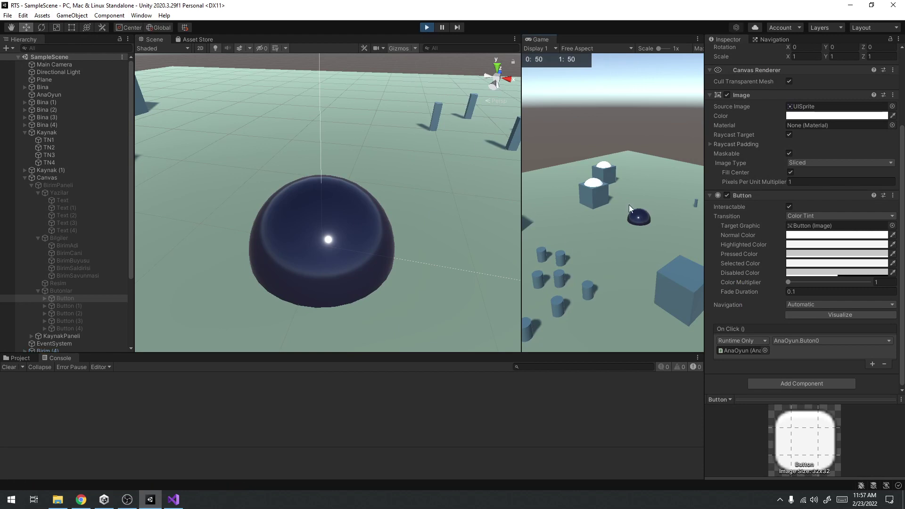
click(587, 291)
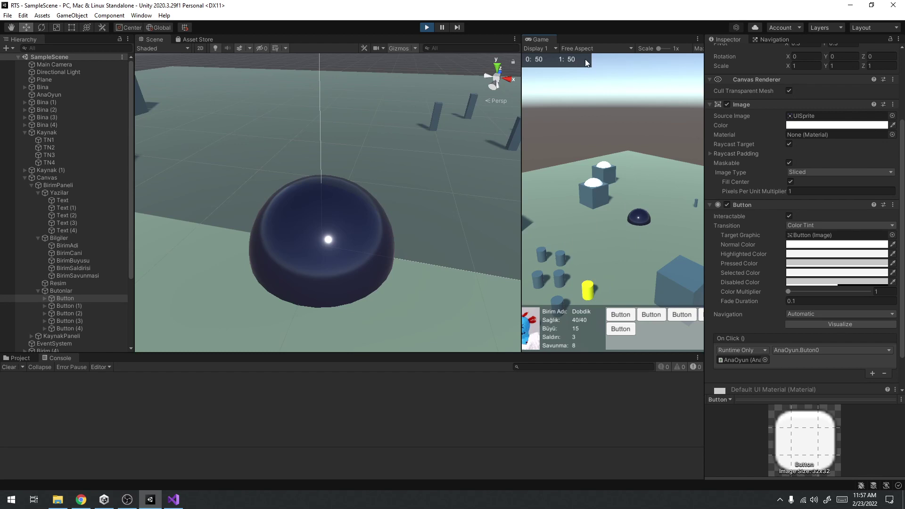
click(593, 88)
click(598, 292)
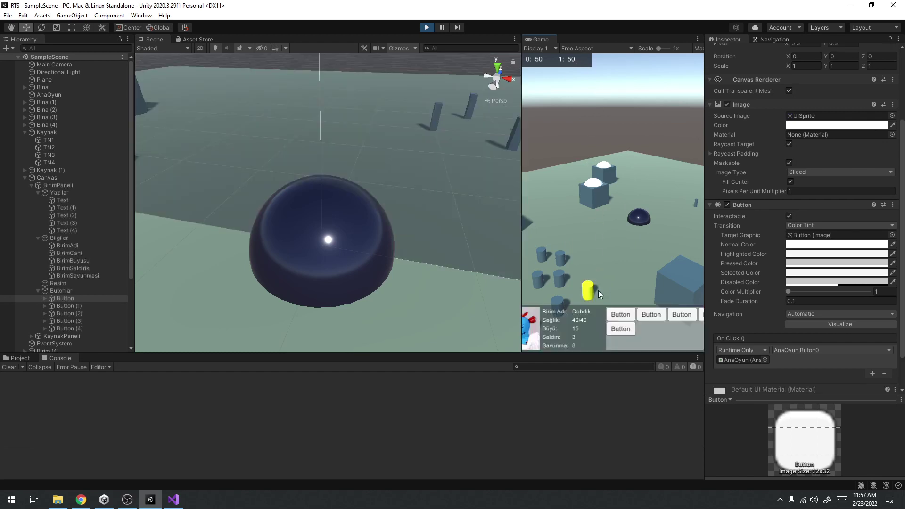
click(621, 316)
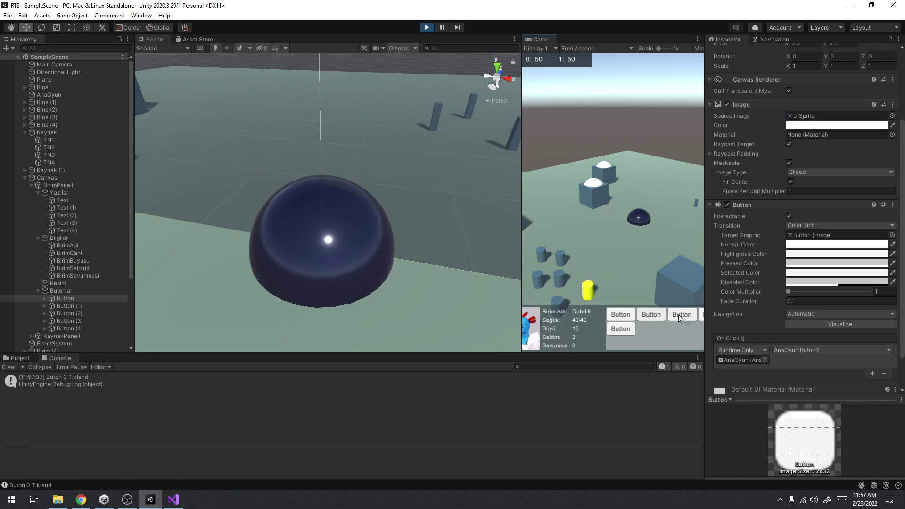
click(632, 316)
click(631, 316)
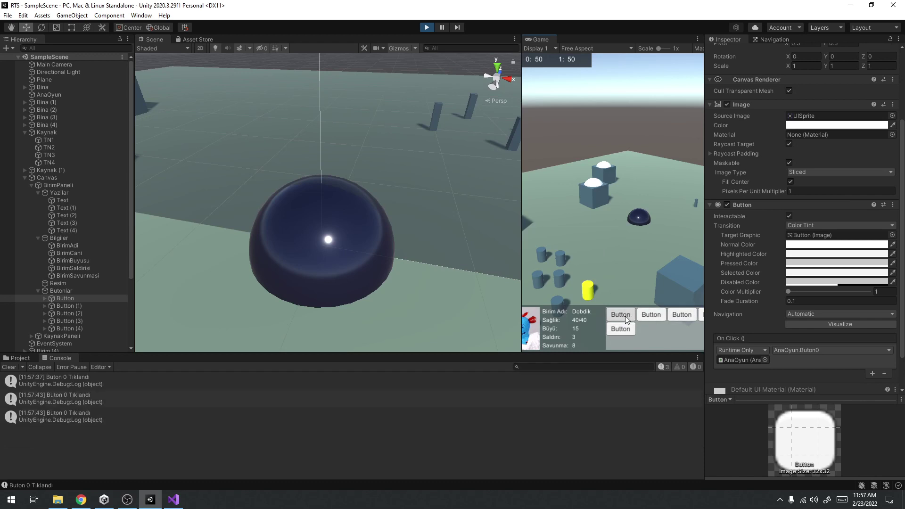
click(632, 316)
click(632, 316)
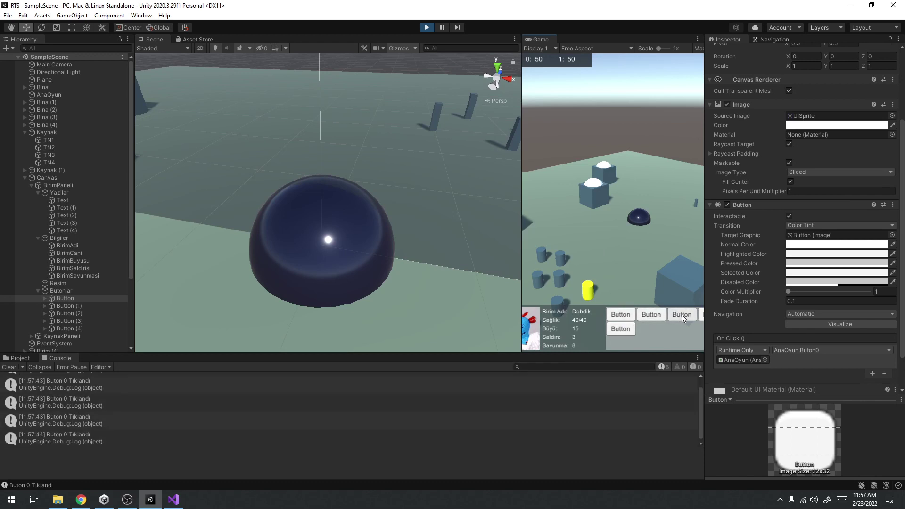
right_click(534, 43)
click(561, 69)
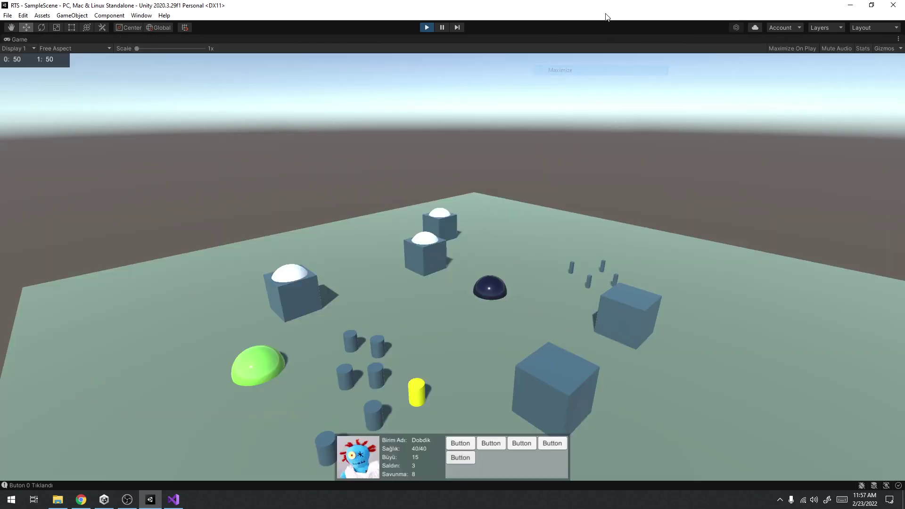
Step: Select Abdik and press the first unit button three times, confirming 'Buton 0 Tıklandı' in the Console
right_click(297, 388)
click(586, 279)
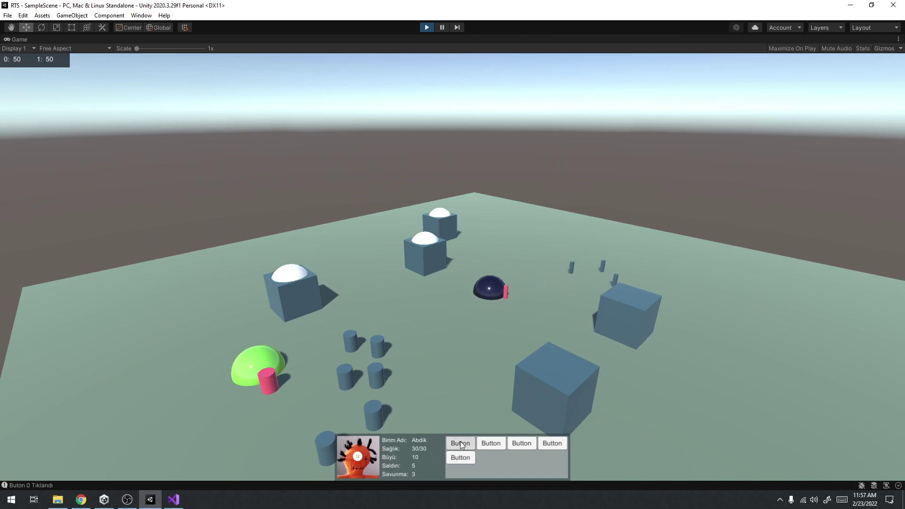
click(26, 485)
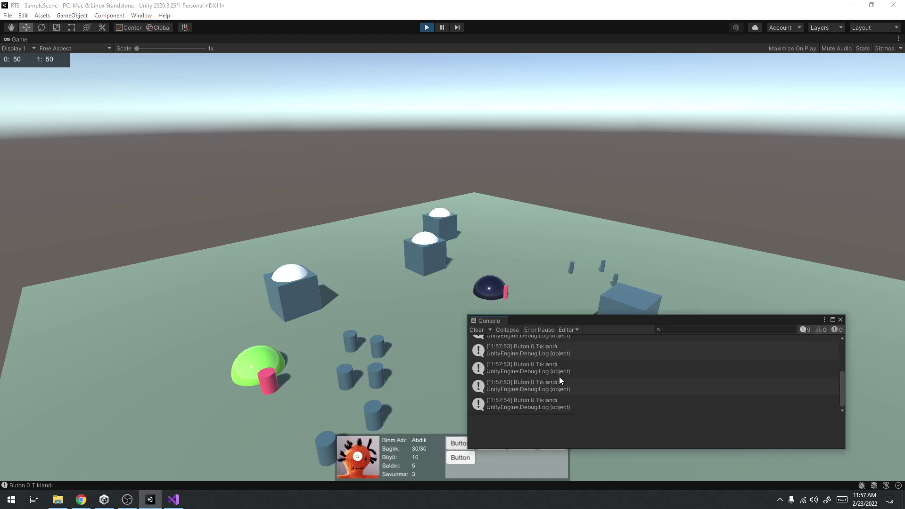
click(459, 446)
click(458, 446)
click(459, 446)
click(458, 446)
click(458, 446)
click(458, 446)
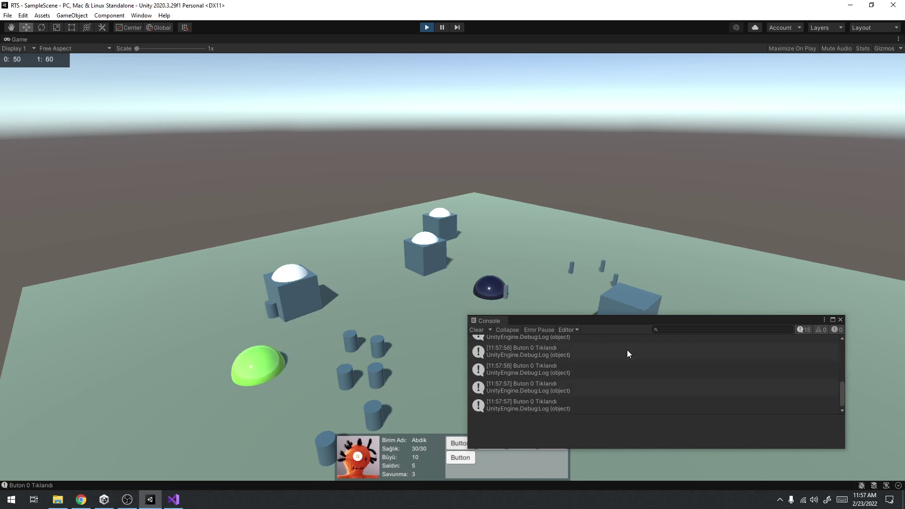
click(839, 321)
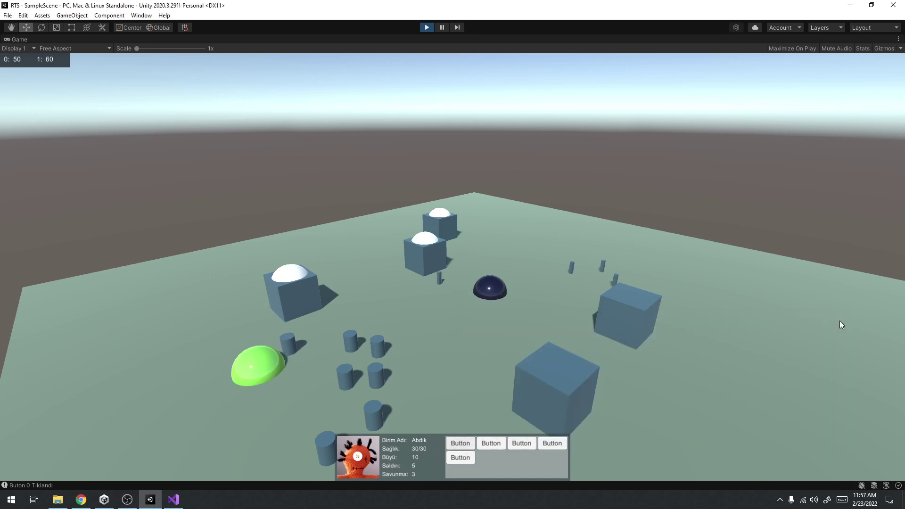
Step: Switch the selection between Dobdik and Abdik, clearing it on empty ground in between
click(378, 374)
click(438, 349)
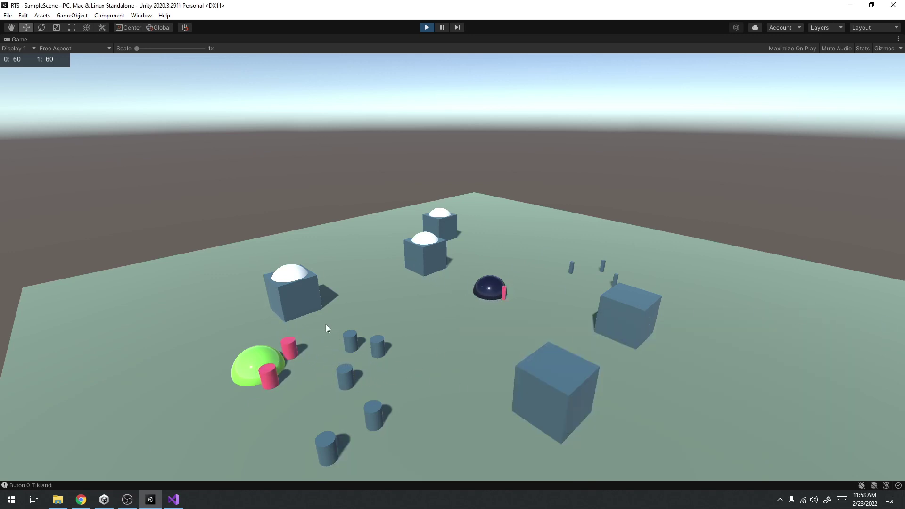
click(350, 347)
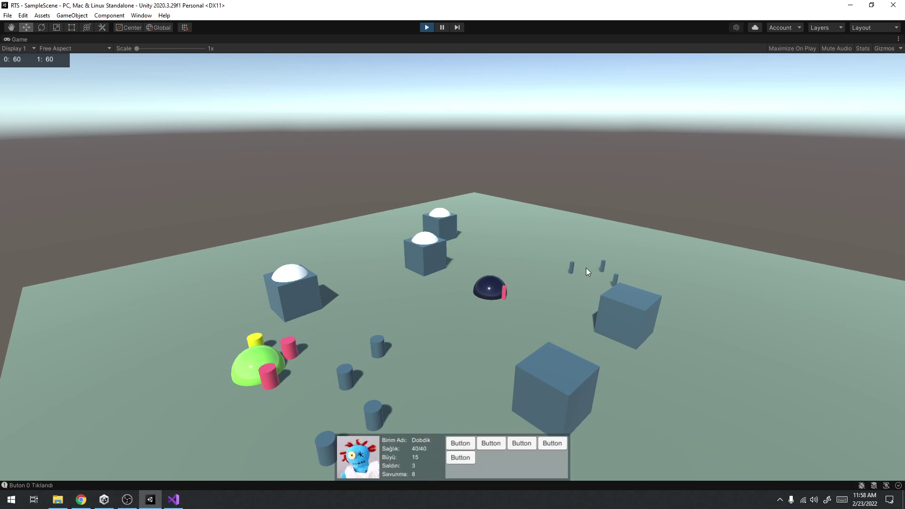
click(572, 268)
click(345, 375)
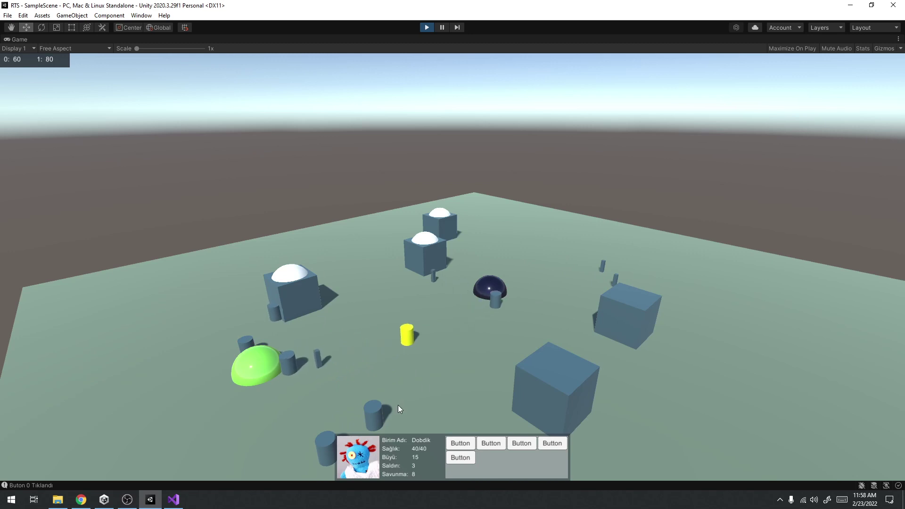
Step: Move the near blue cylinder and the bottom cylinder unit toward the dark dome
click(374, 413)
right_click(489, 287)
click(312, 438)
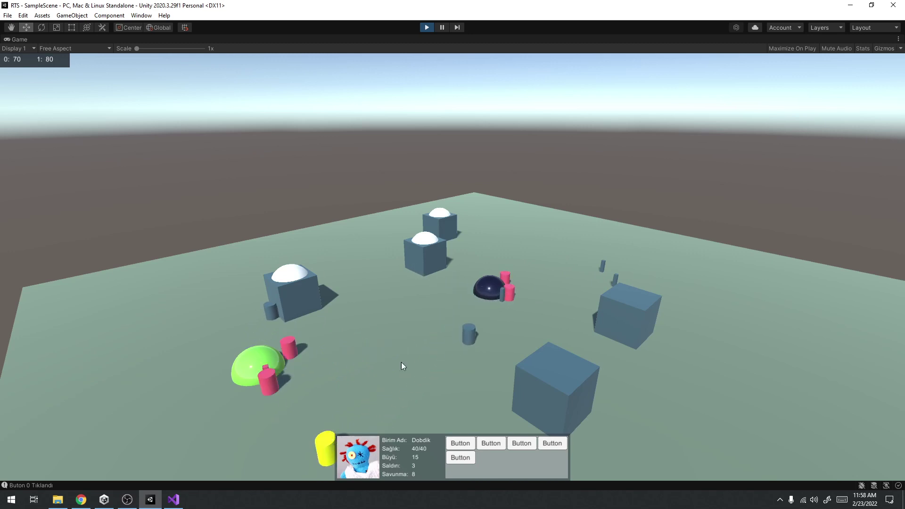
right_click(462, 287)
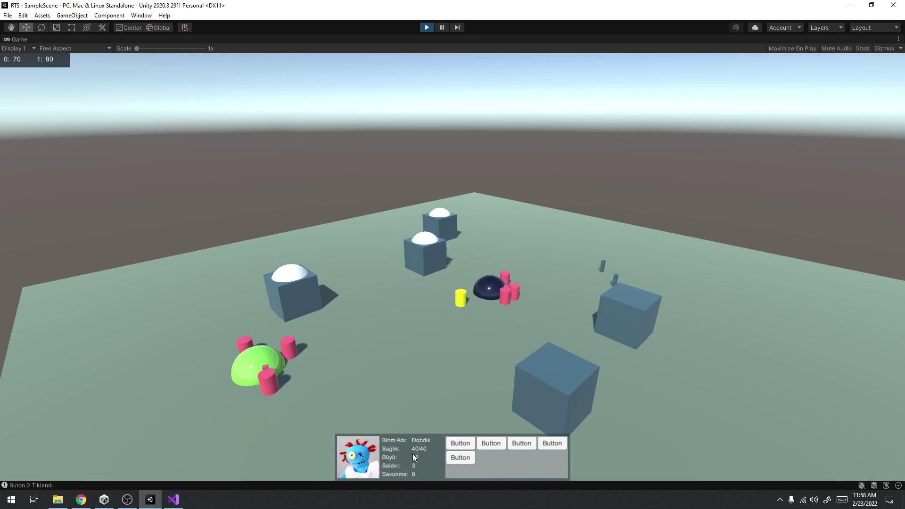
Step: Reselect units around the field, ending with Dobdik by the dark dome
click(290, 354)
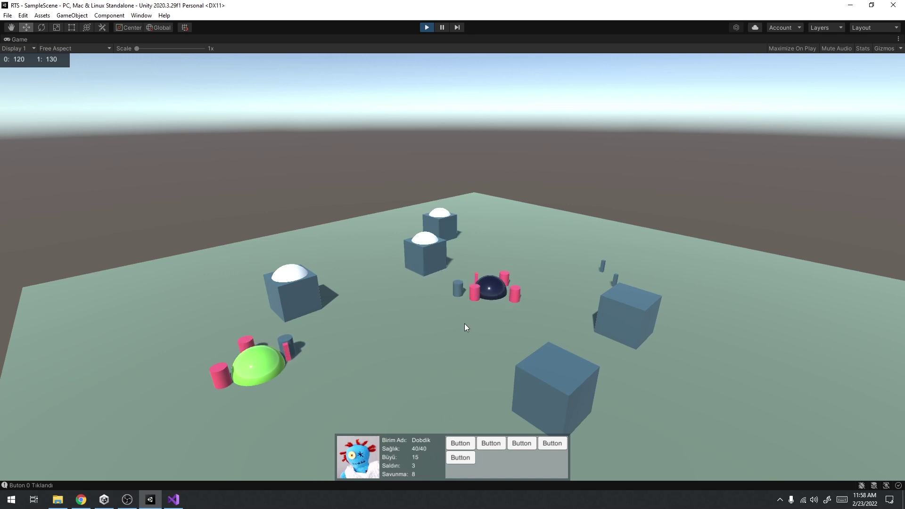
click(465, 295)
click(603, 267)
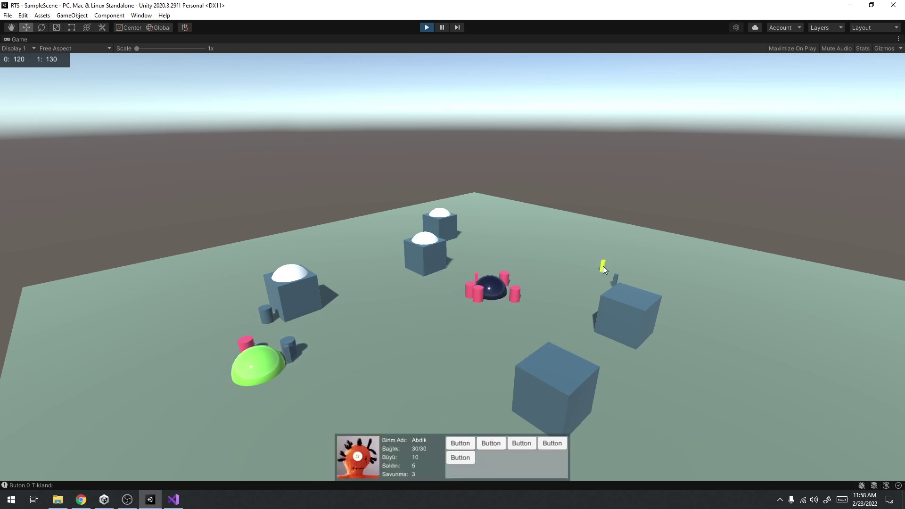
click(517, 293)
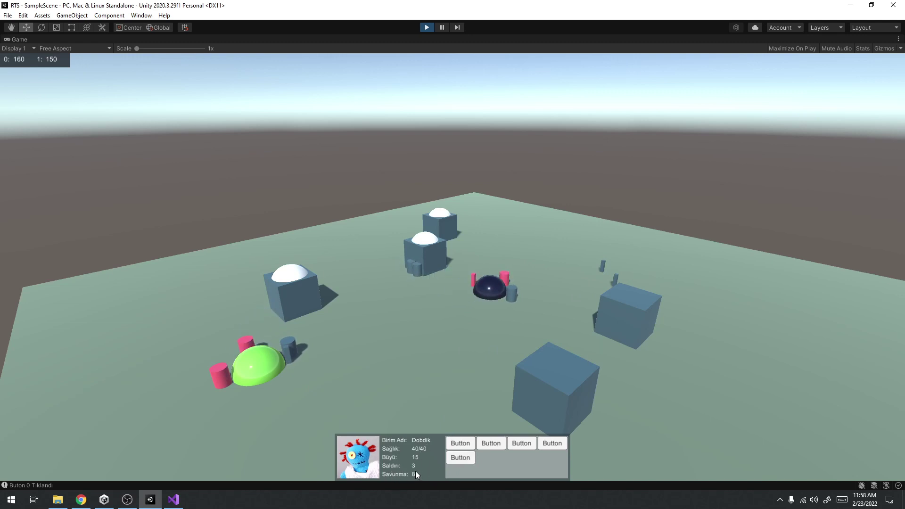
Step: Select the large blue cube building in the foreground so it glows yellow
click(552, 375)
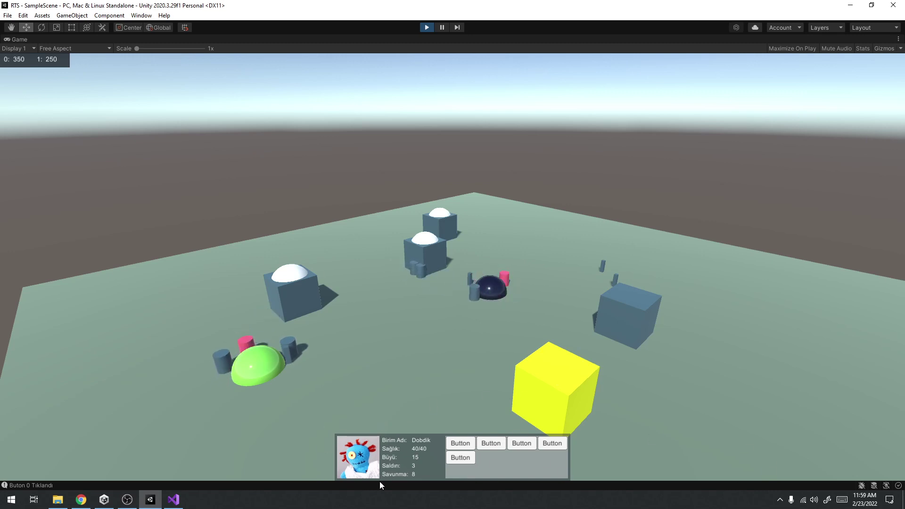
Step: Test more unit selections, sending one unit near the front cube to the dark dome
click(404, 393)
click(289, 348)
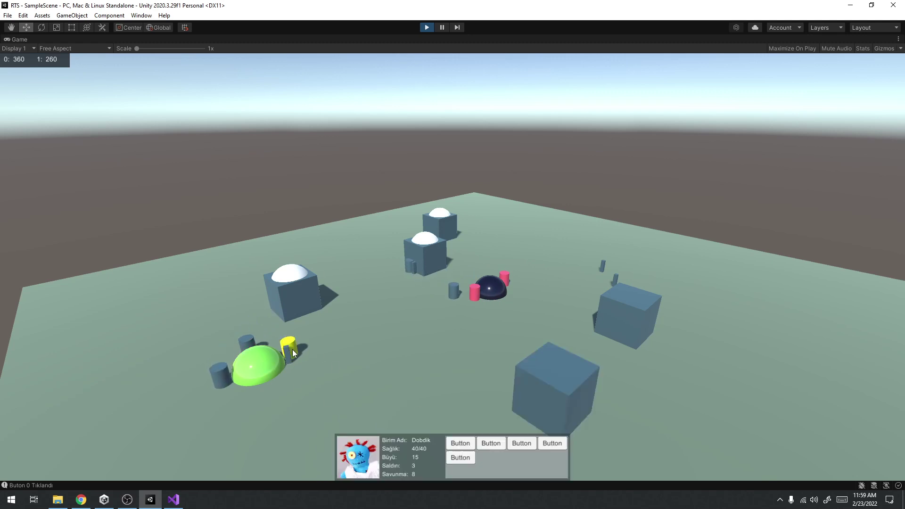
click(287, 359)
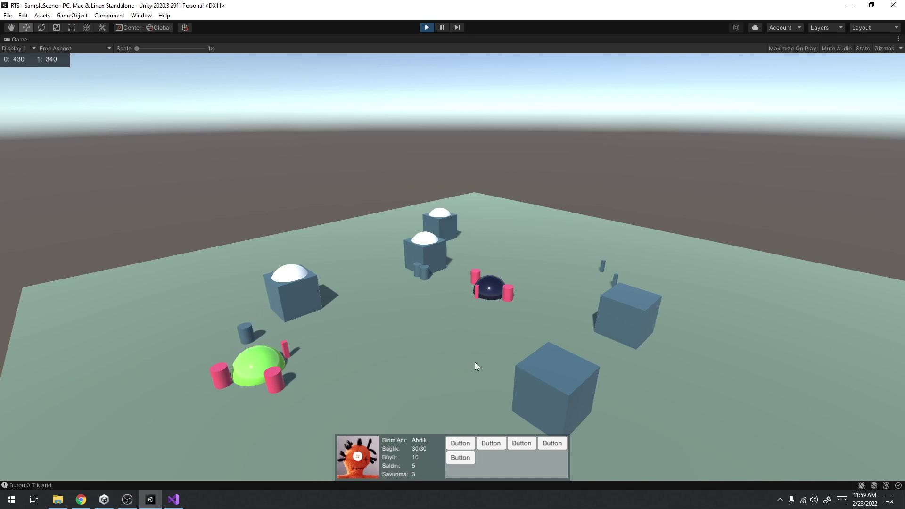
click(425, 272)
right_click(490, 292)
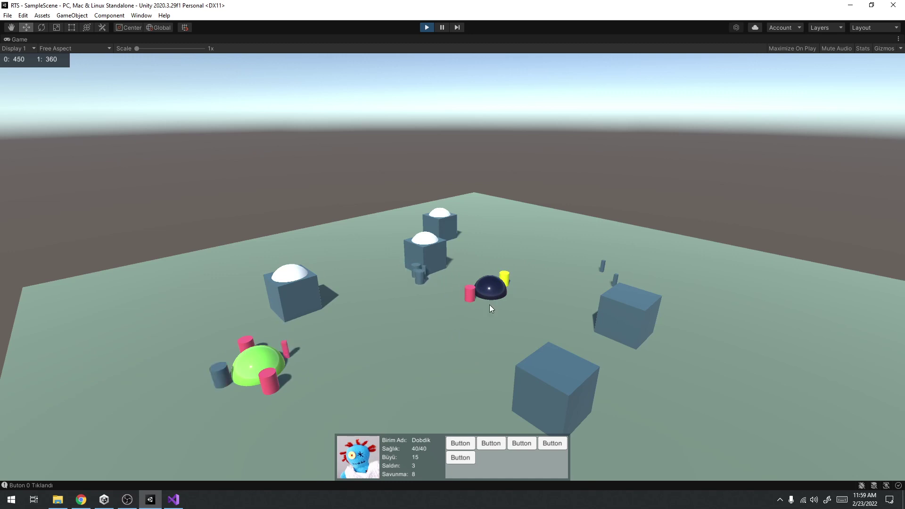
click(567, 302)
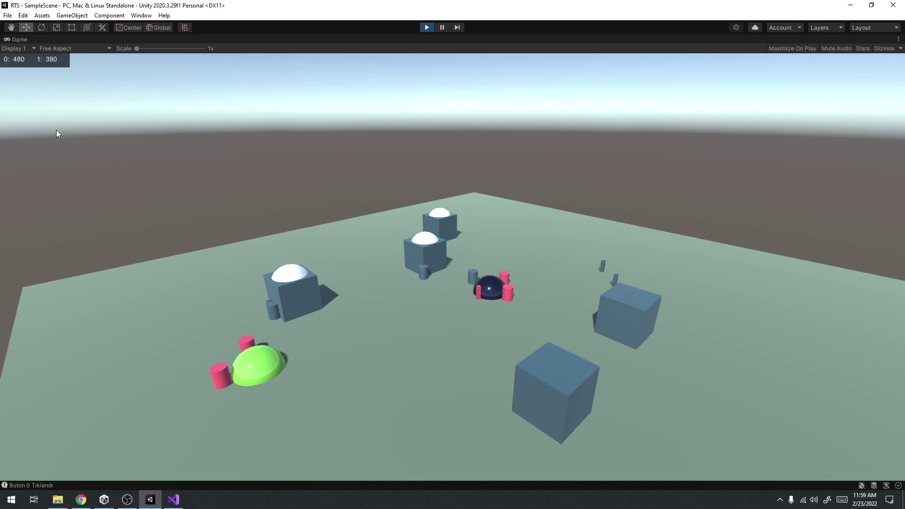
click(284, 352)
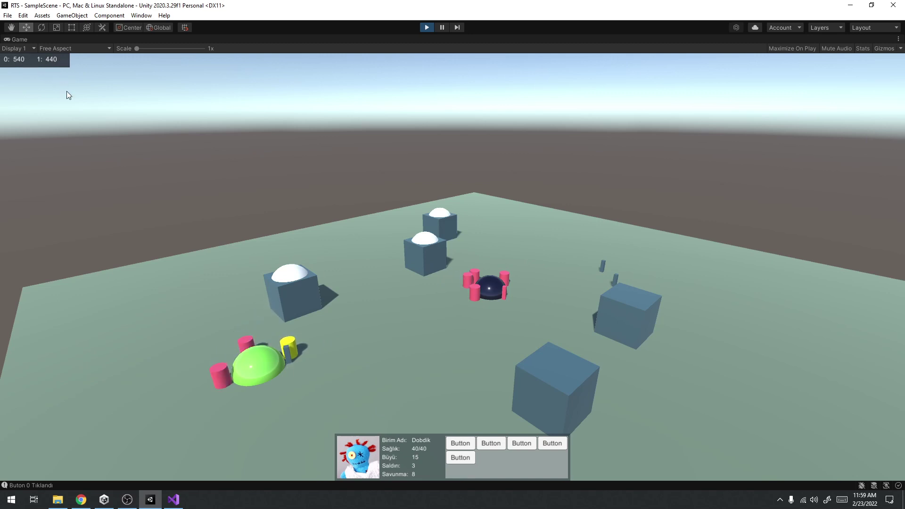
click(80, 105)
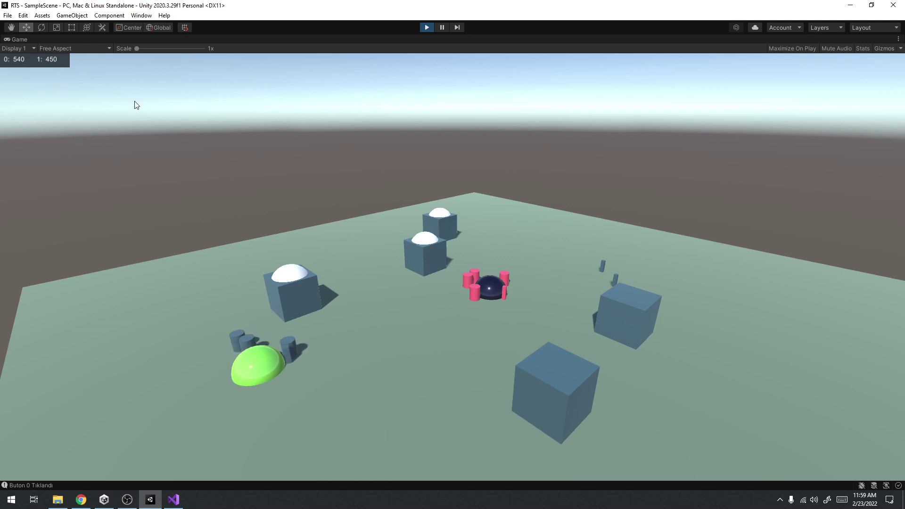
Step: Untick Maximize on the Game view, stop Play mode, and return to Visual Studio
right_click(24, 41)
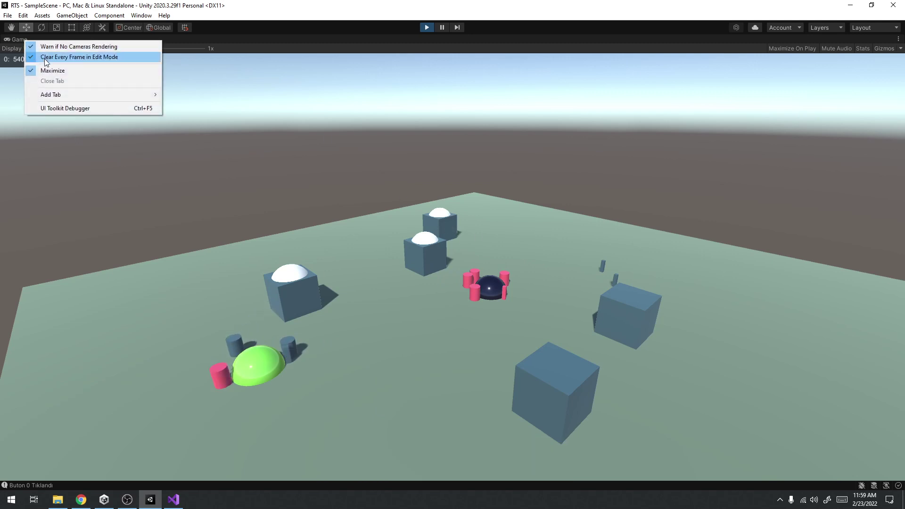
click(49, 71)
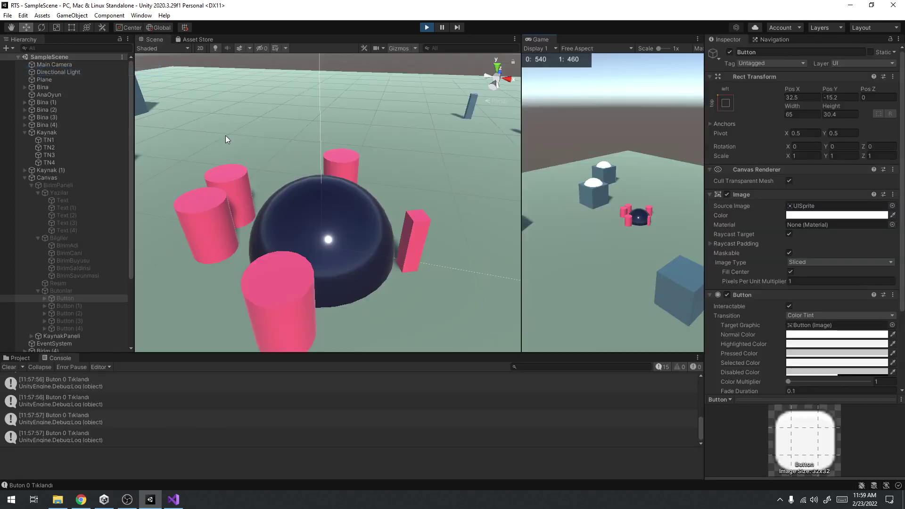
click(427, 27)
click(173, 499)
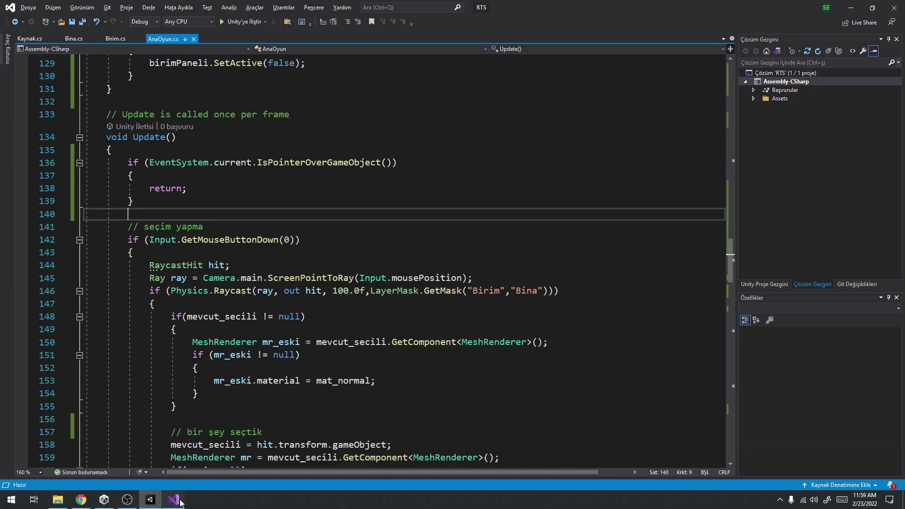
click(127, 500)
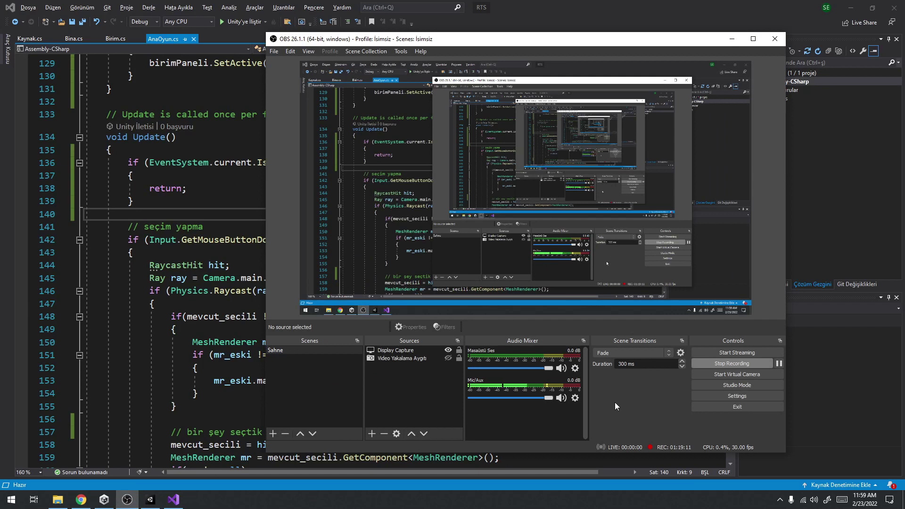